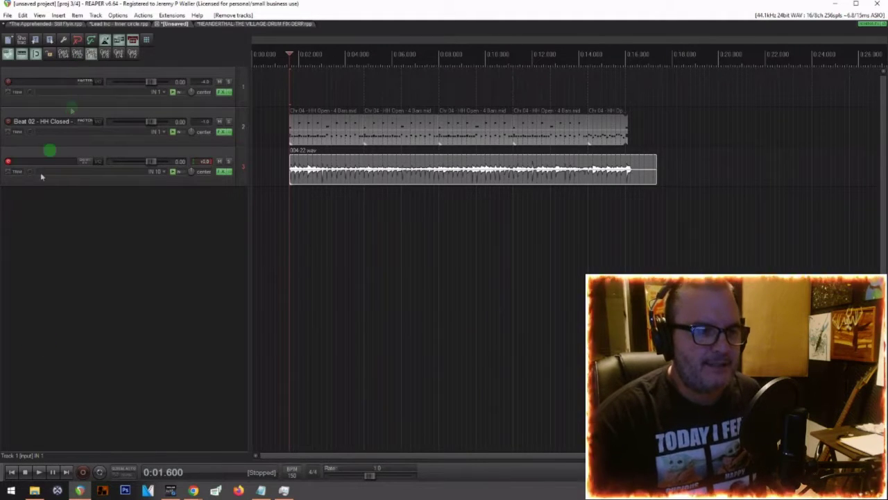
Step: Review the SSDSampler5 drum grooves loaded on the Beat 02 - HH Closed track, then close the effects window
click(54, 113)
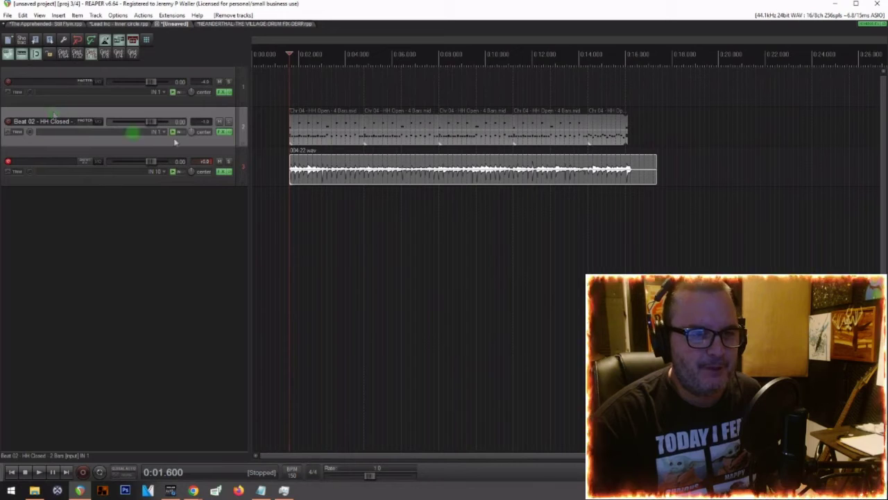
click(221, 133)
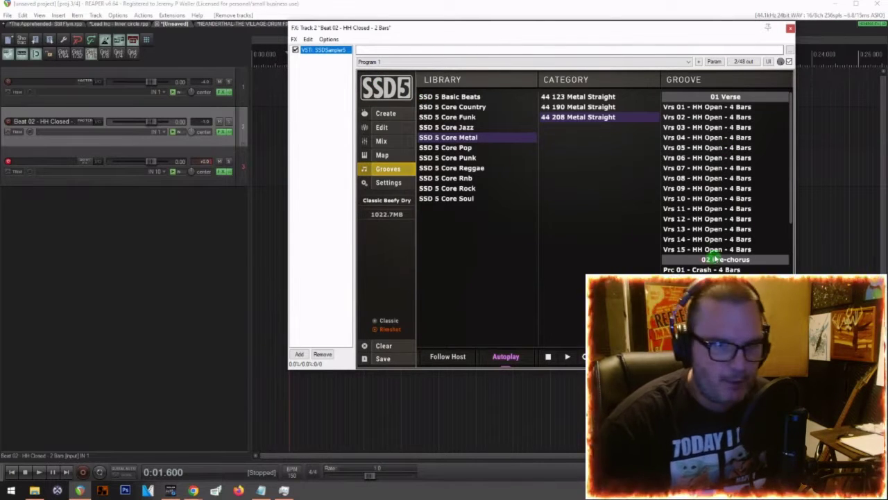
click(790, 27)
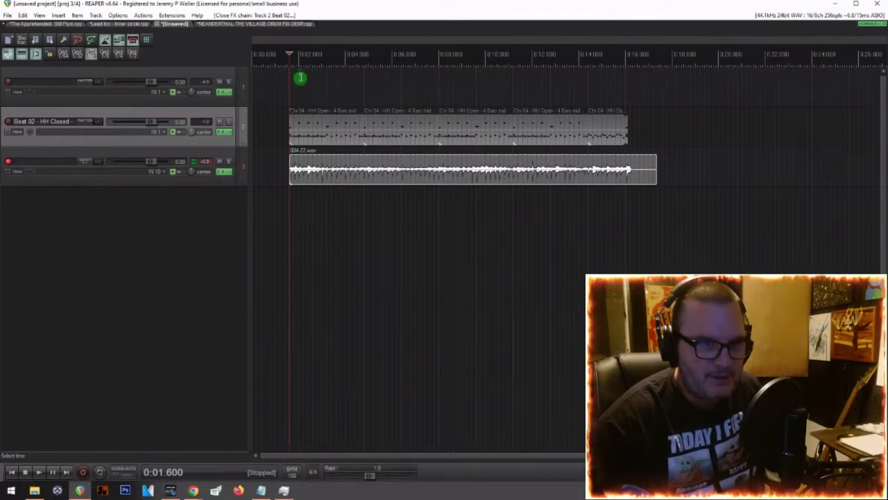
Step: Color the Beat 02 - HH Closed drum track magenta
scroll(159, 111, up, 3)
scroll(159, 107, up, 1)
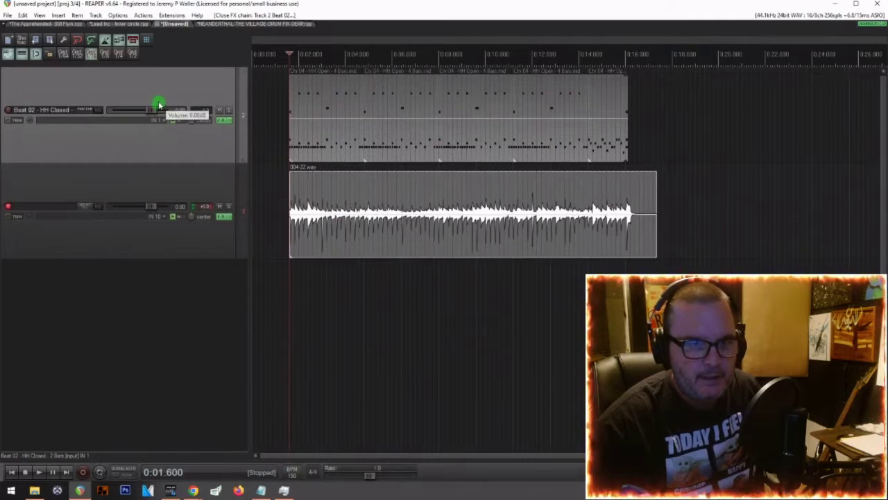
double_click(115, 152)
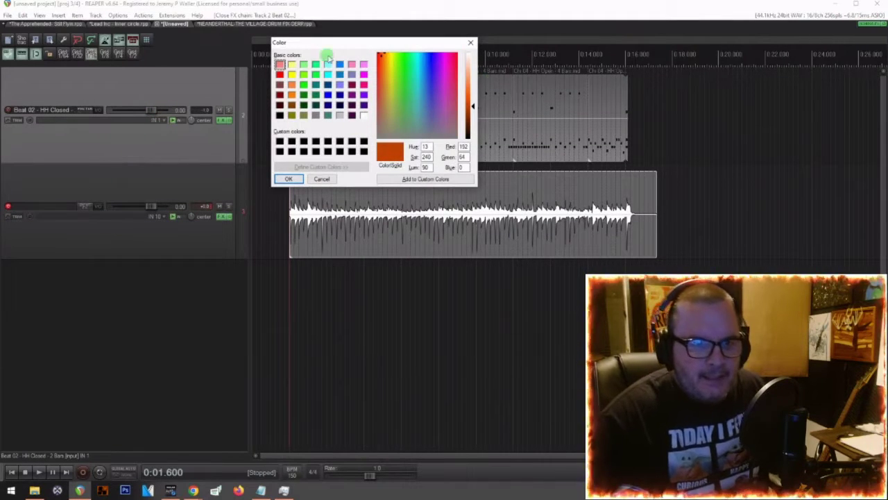
click(364, 74)
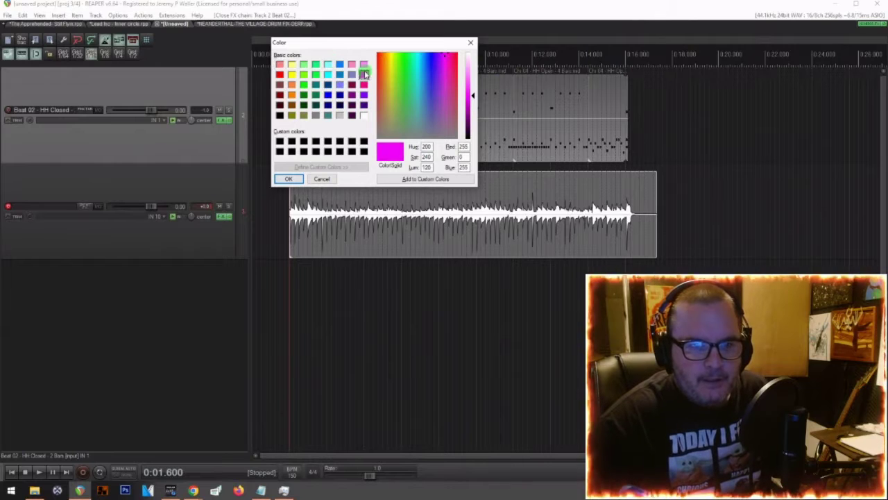
click(285, 179)
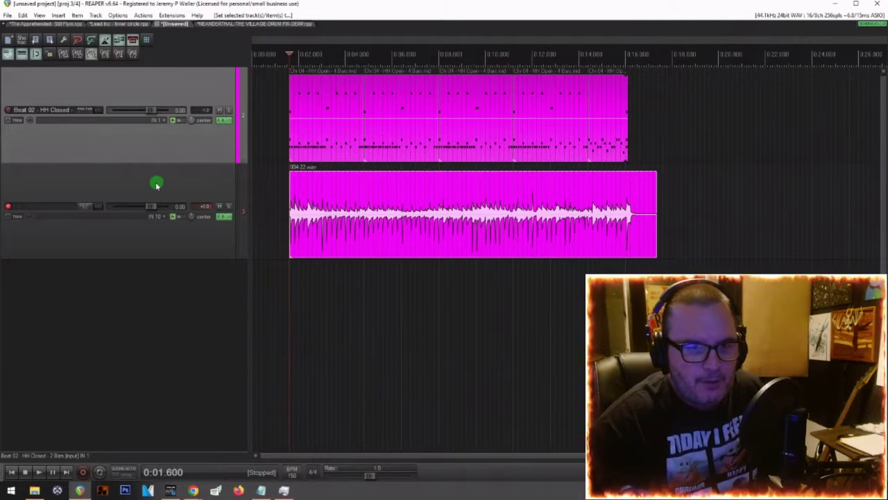
Step: Color the guitar track below the drums, including its 004-22.wav clip, red
click(157, 184)
click(321, 219)
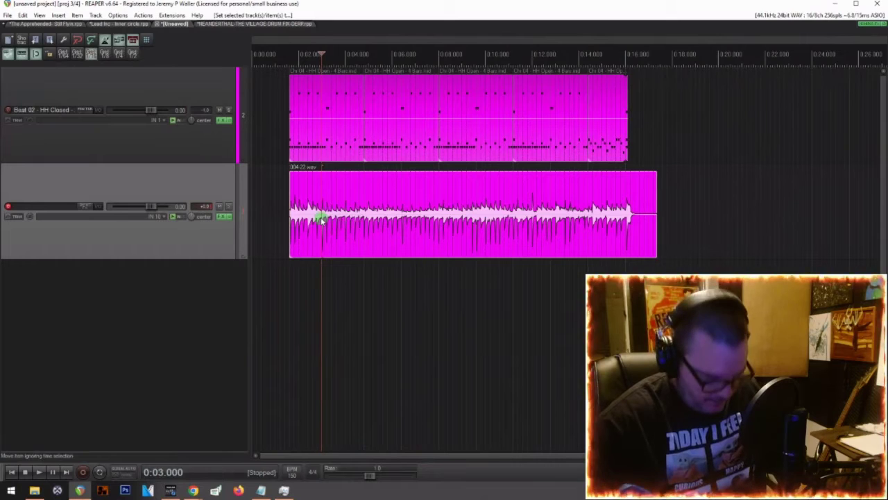
double_click(146, 187)
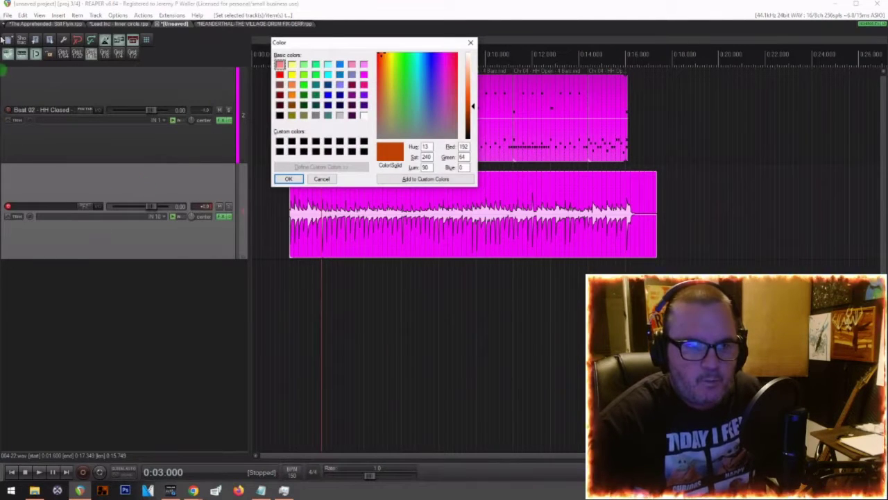
click(280, 74)
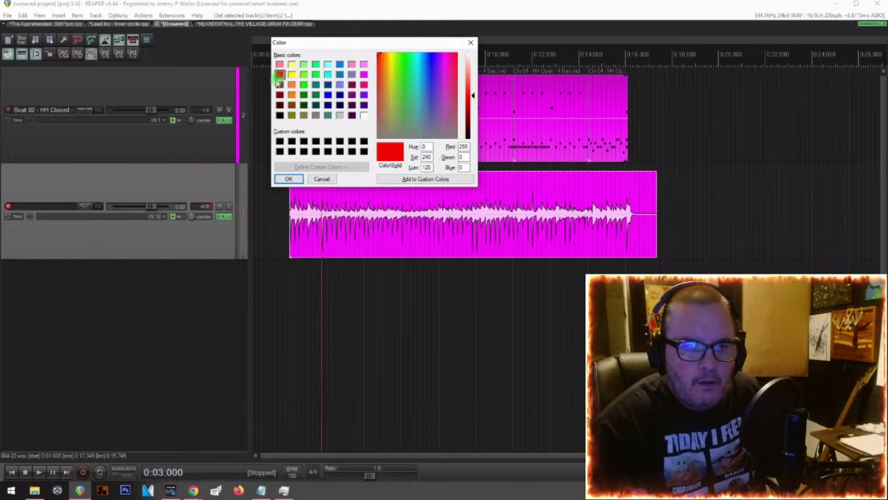
click(288, 179)
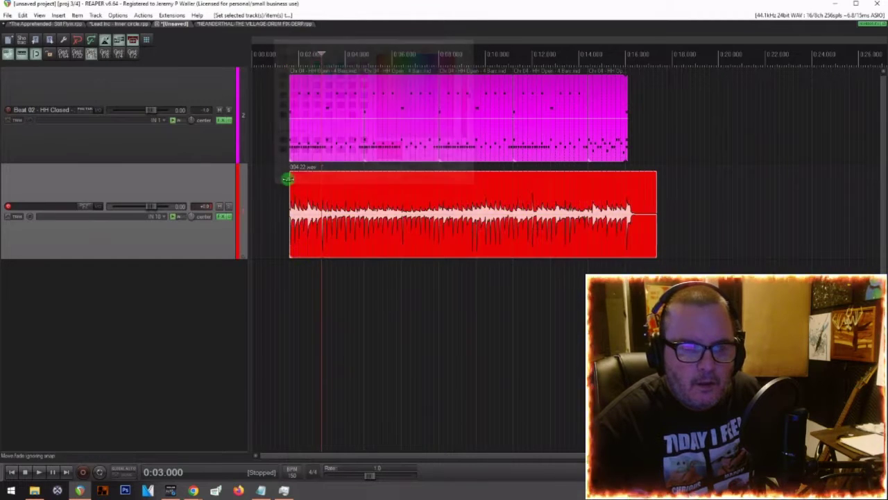
Step: Adjust the gate of the Toneforge amp plugin on the guitar track to about -74, and close the plugin window
click(220, 216)
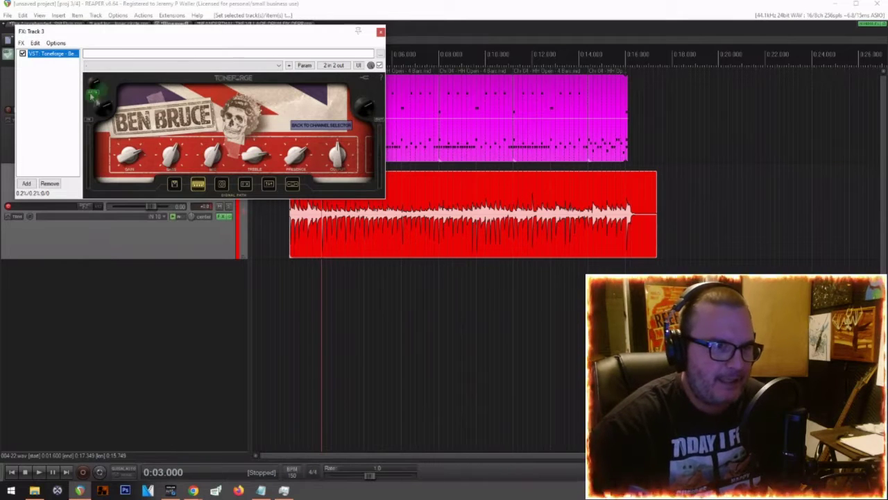
drag(90, 87, 91, 97)
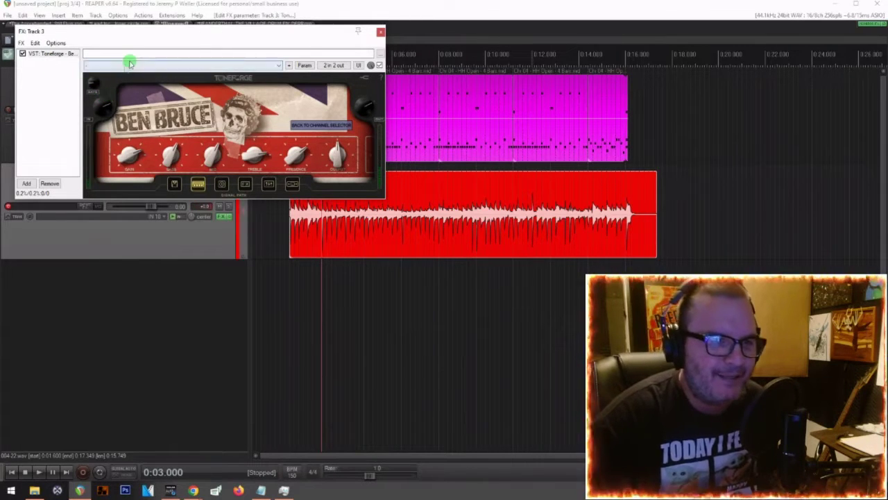
drag(94, 86, 100, 56)
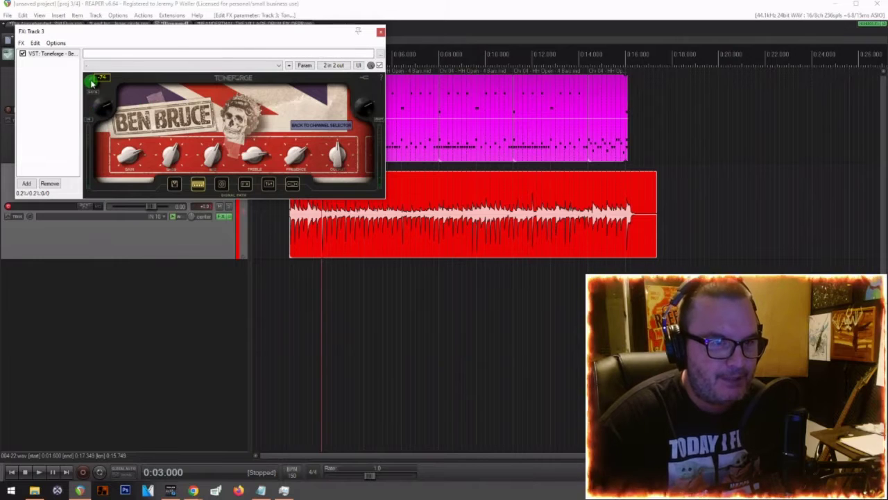
click(380, 32)
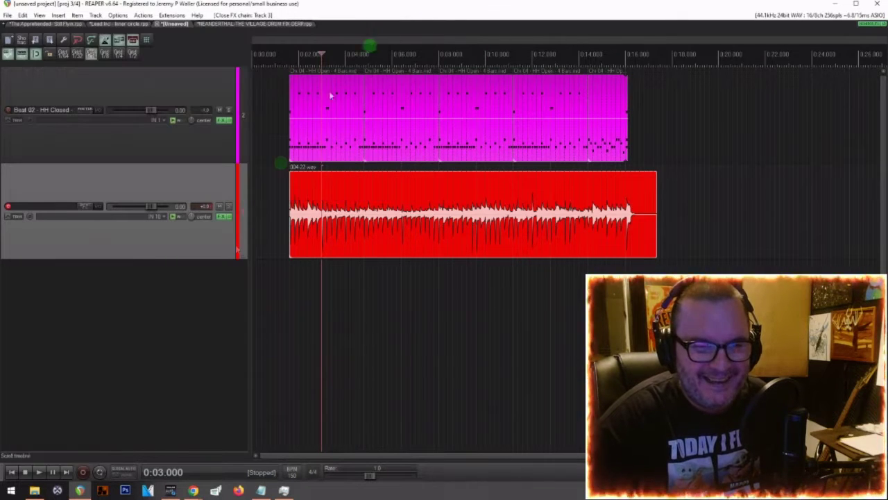
Step: Delete the recorded 004-22.wav clip from the guitar track and place the edit cursor at 0:01.600, where the drums start
click(290, 264)
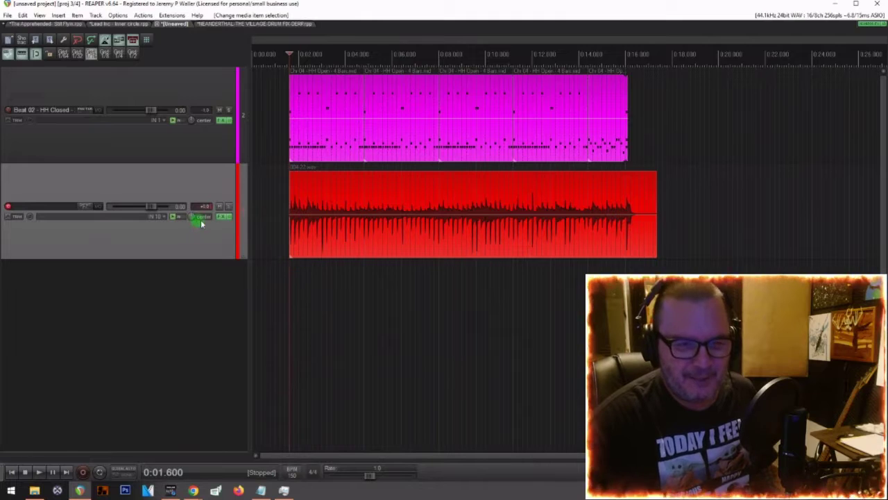
click(317, 238)
key(Delete)
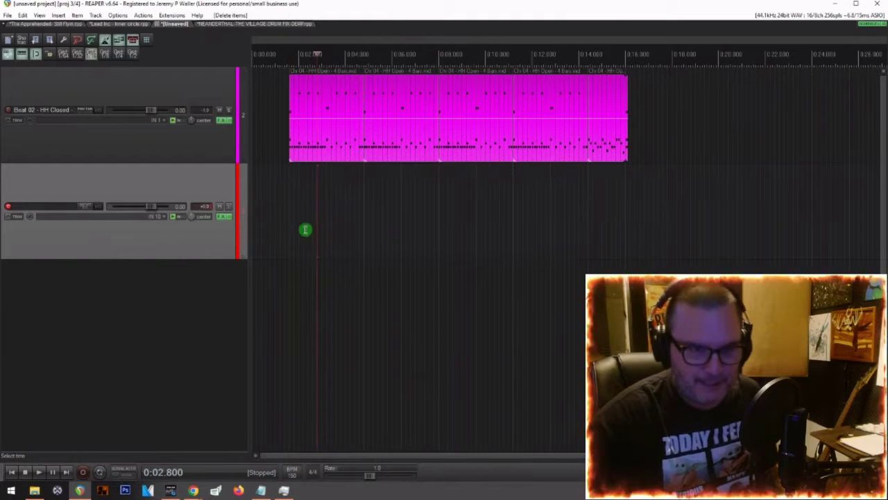
click(289, 228)
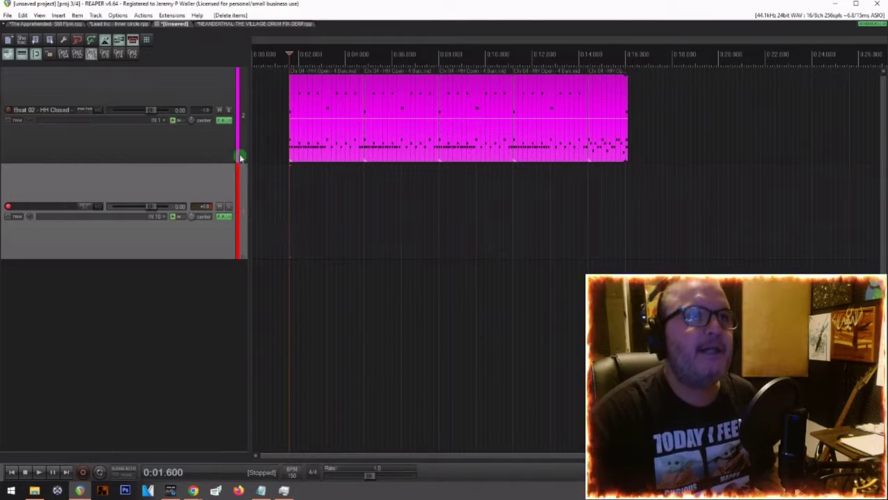
Step: Lower the guitar track's volume to about -2.80 dB and readjust the gate of its Toneforge amp plugin
drag(150, 206, 146, 206)
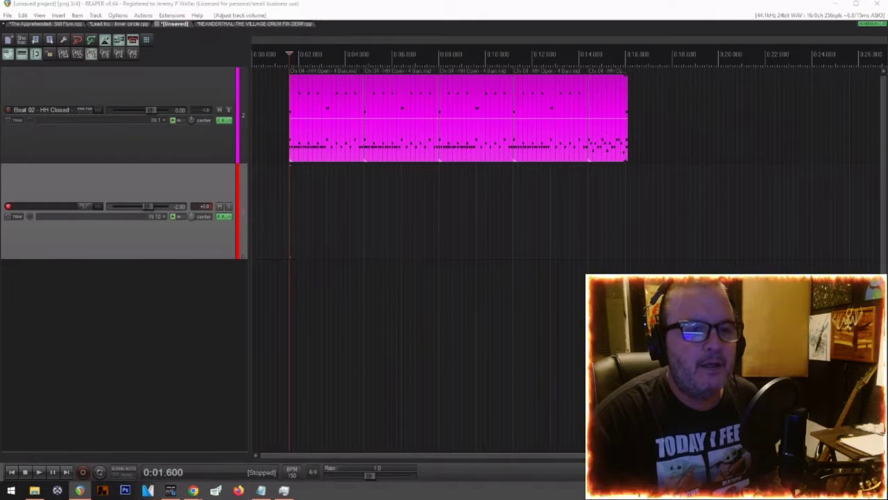
click(222, 216)
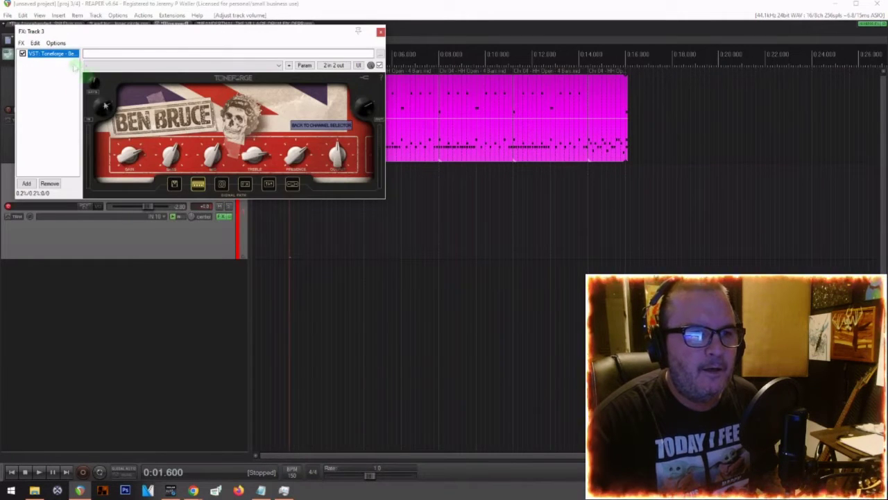
click(94, 83)
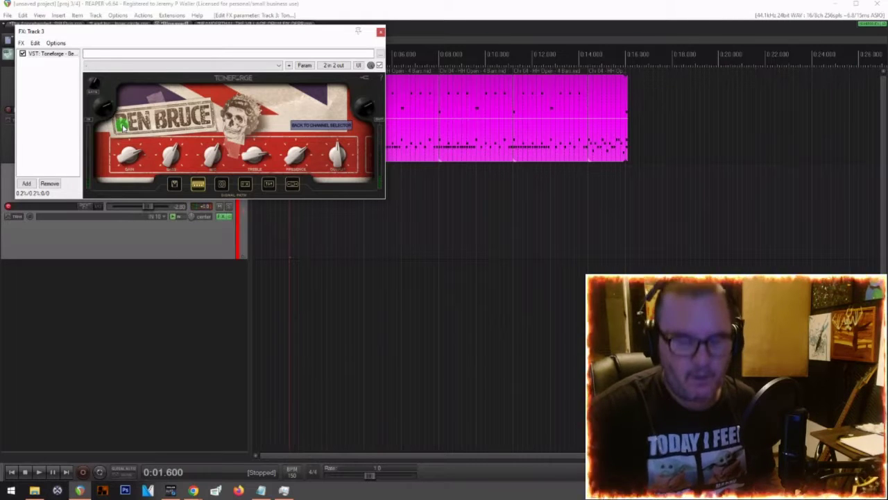
click(380, 32)
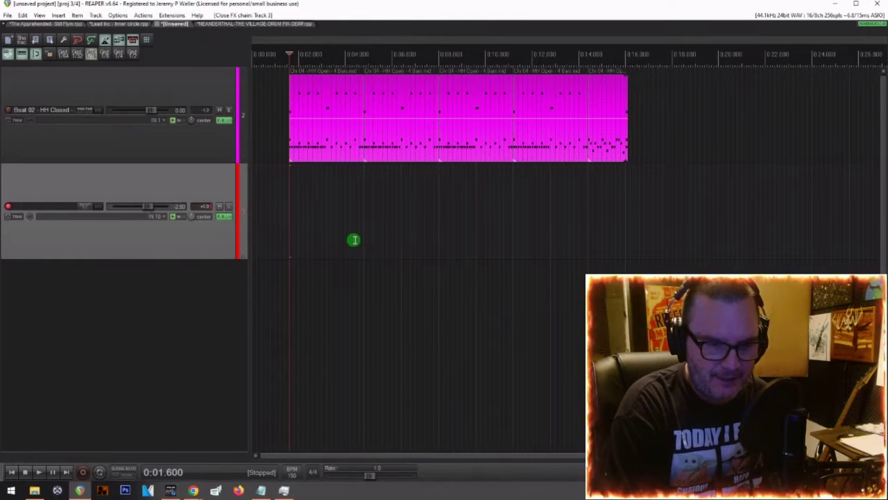
Step: Play the drum beat from 0:01.600 to its end and stop playback
key(space)
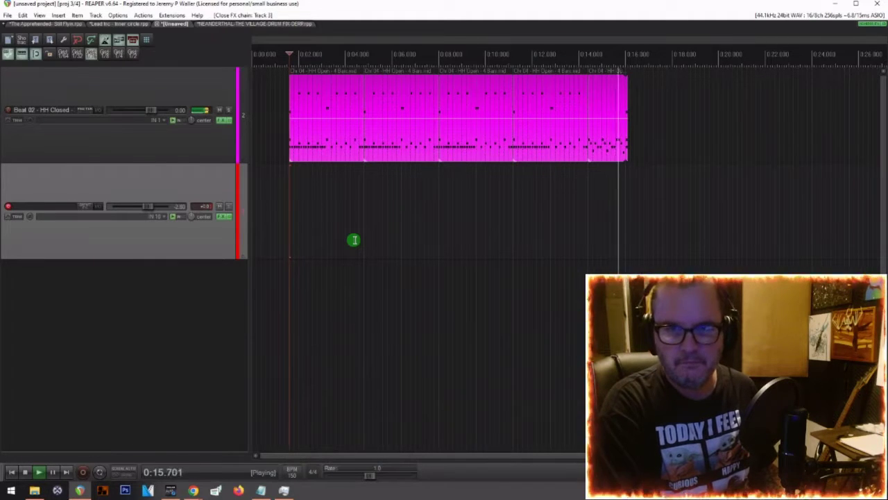
key(space)
key(space)
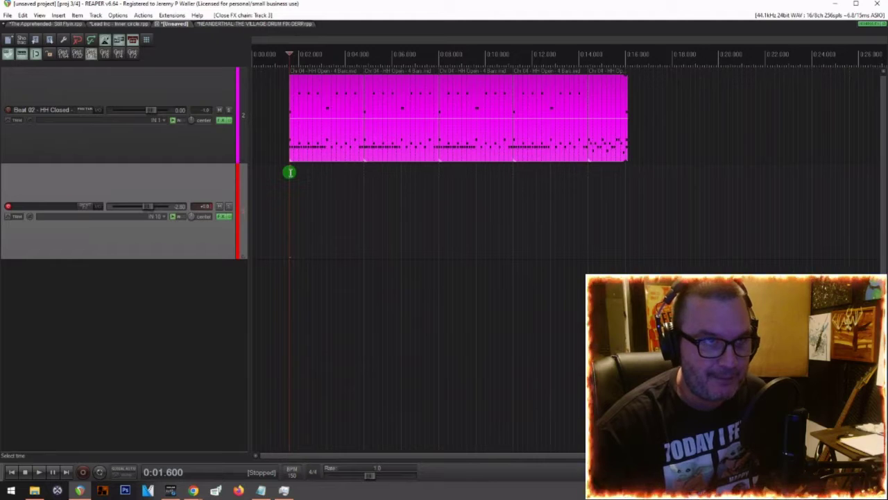
Step: Select all the drum clips and move them together so the first one starts at 0:02.000
scroll(292, 178, up, 3)
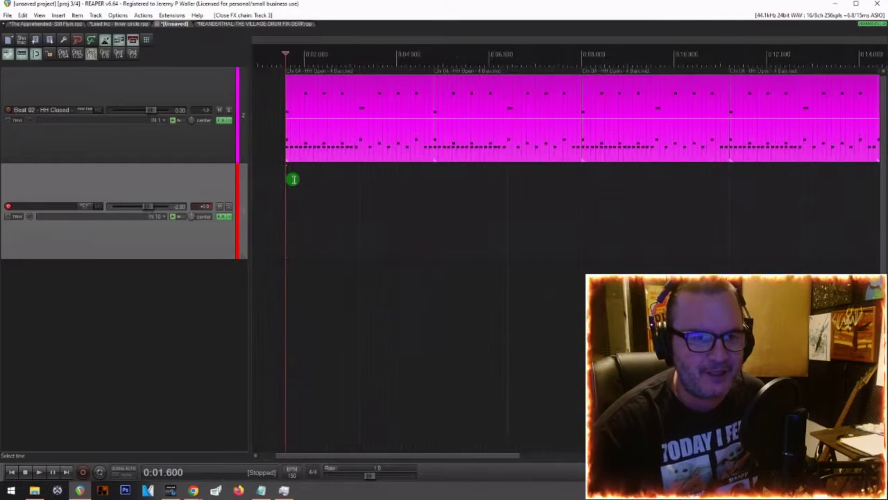
click(290, 180)
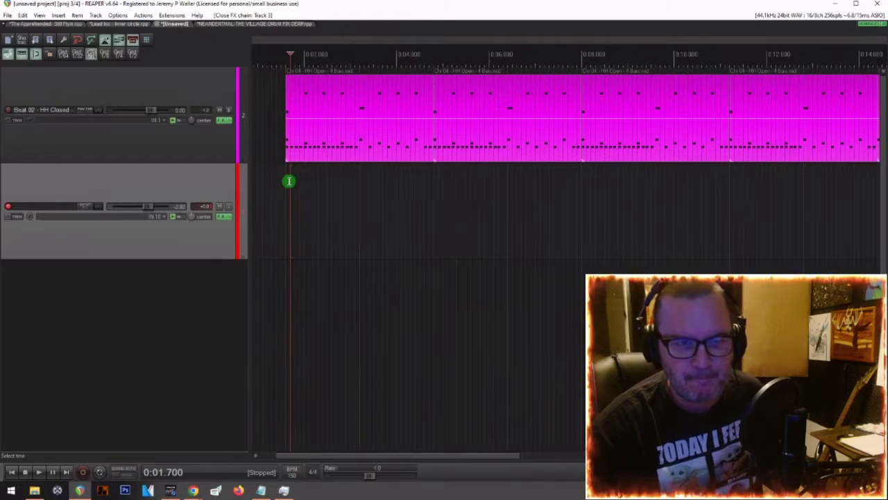
scroll(426, 195, down, 4)
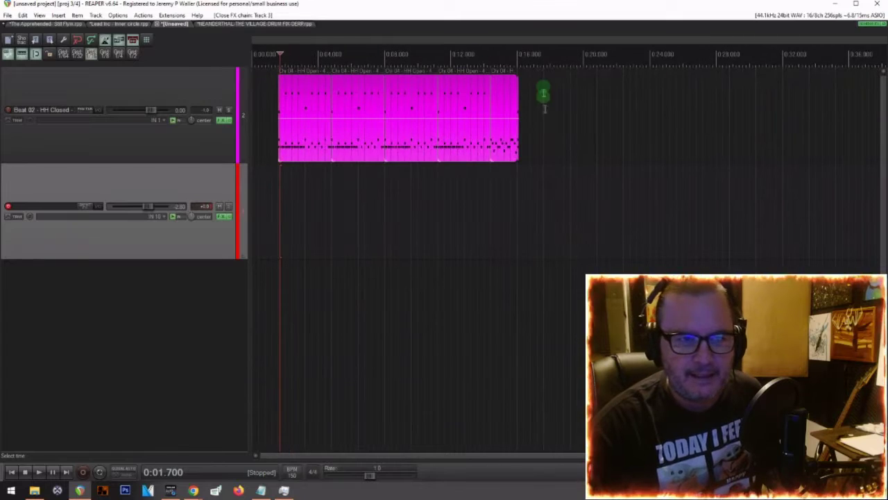
scroll(303, 113, up, 2)
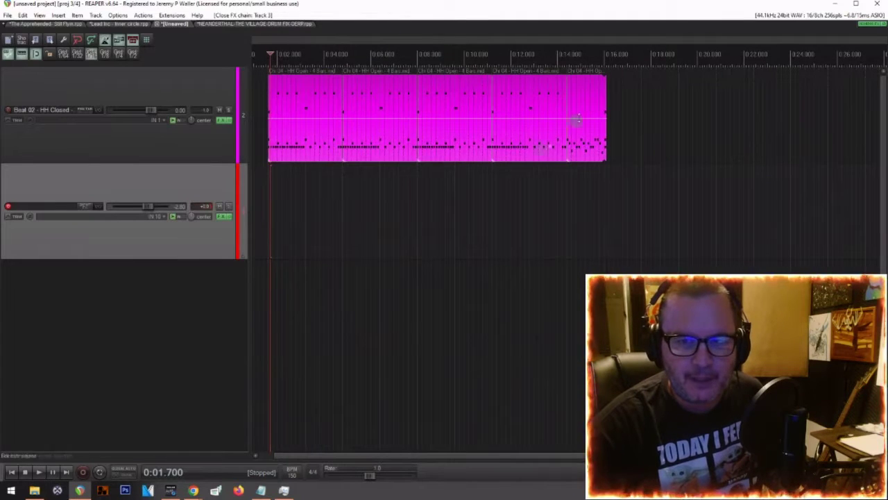
drag(620, 114, 376, 116)
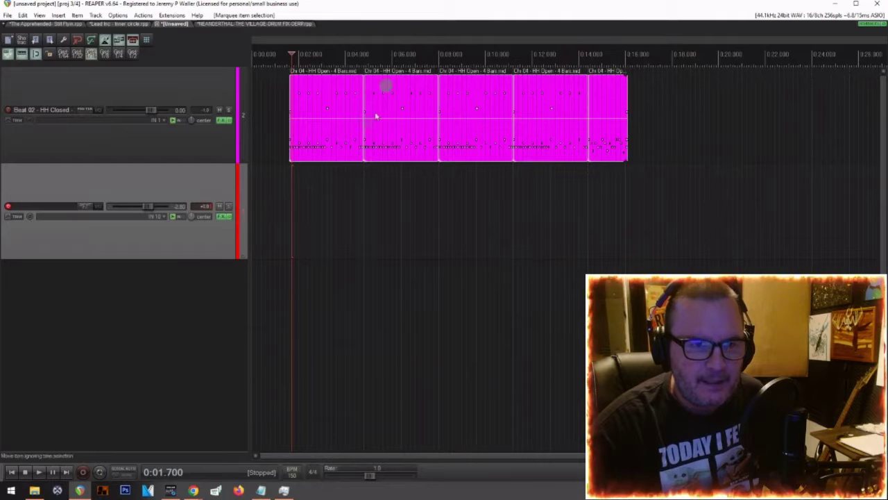
click(312, 87)
drag(312, 87, 317, 87)
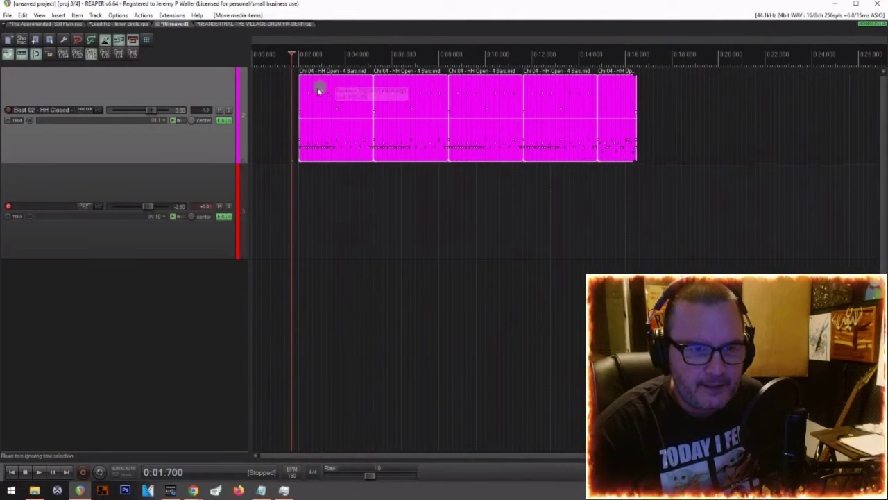
Step: Add markers at the start and end of the drum clips, at 0:02.000 and 0:16.500, and return the cursor to the project start
click(300, 172)
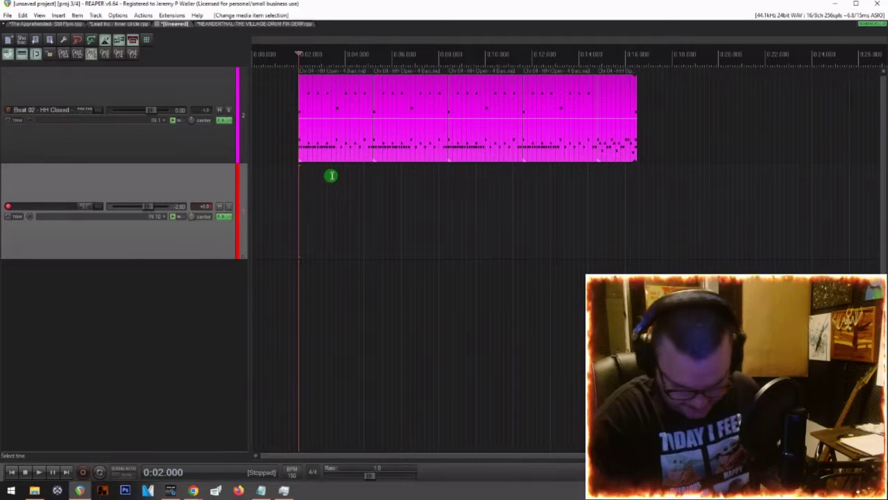
key(m)
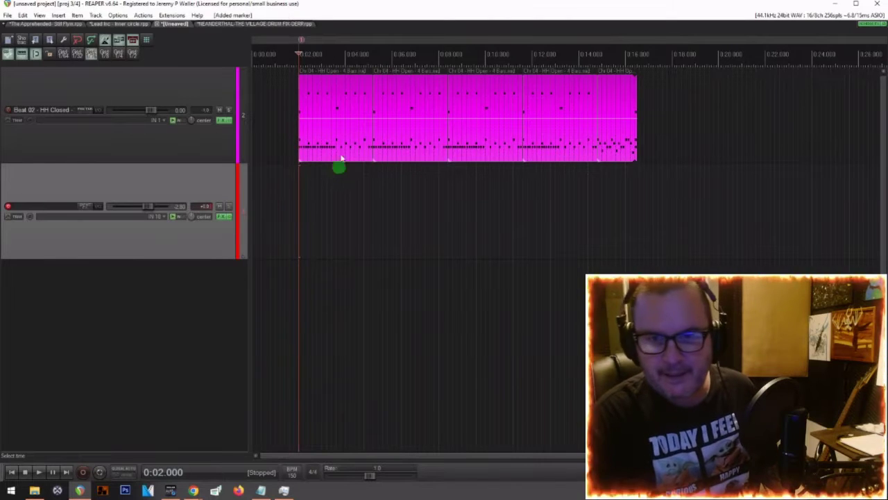
click(637, 173)
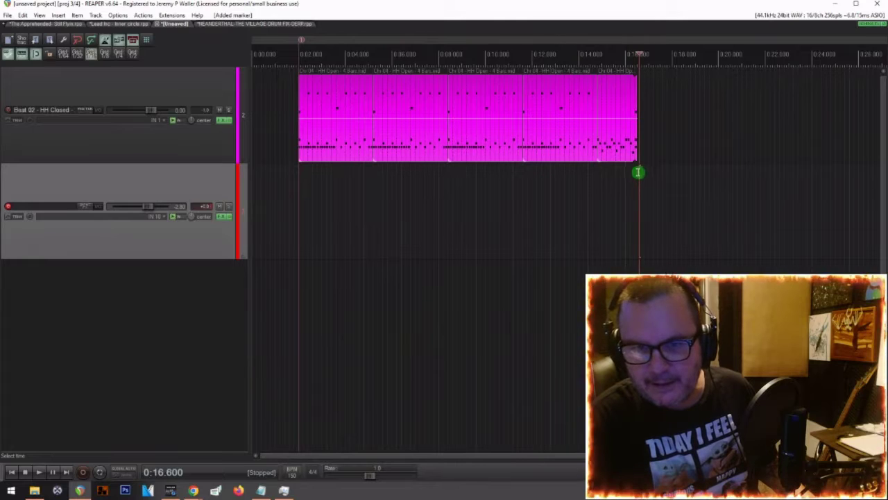
scroll(639, 172, up, 3)
click(637, 168)
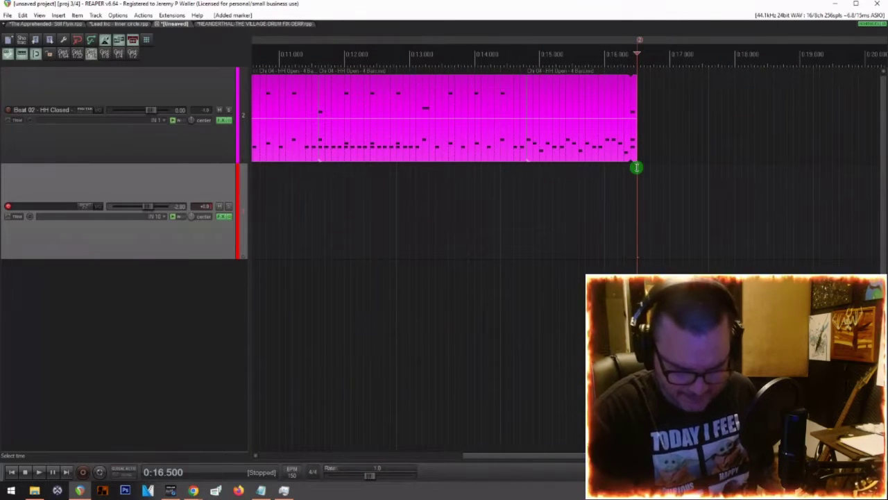
key(Home)
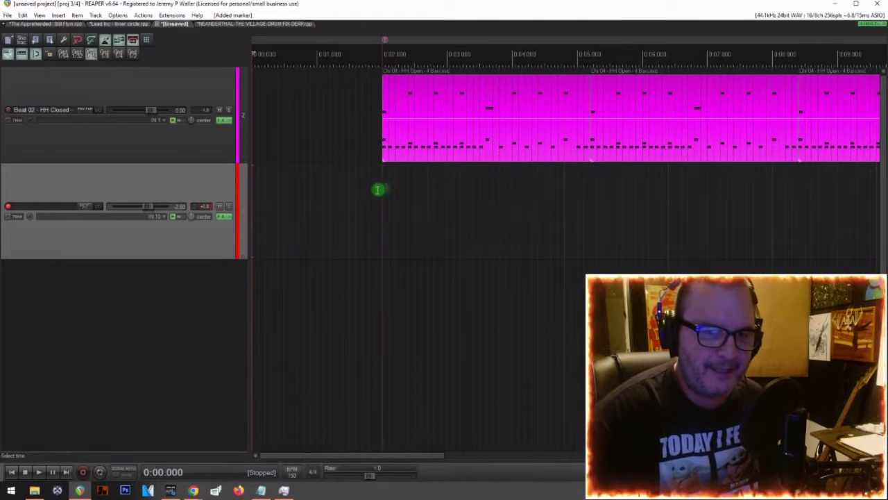
Step: Record a short guitar take on the armed guitar track, starting at the 0:02.000 marker
scroll(510, 200, down, 2)
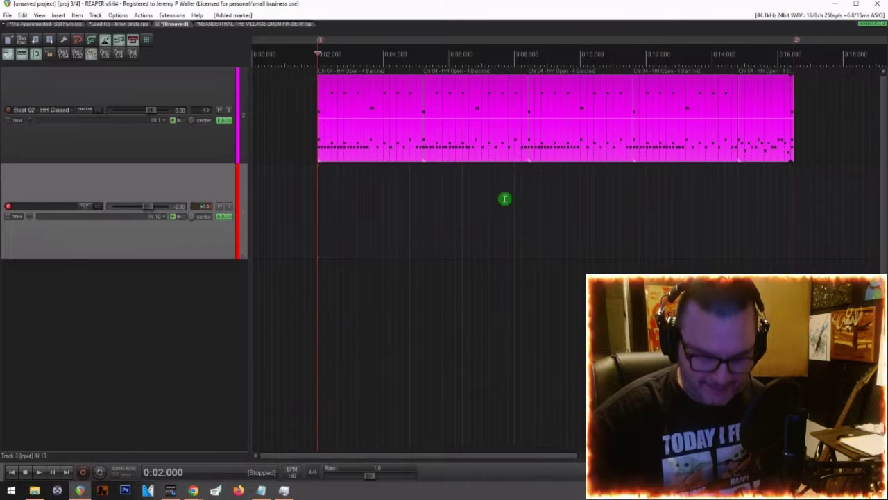
key(ctrl+r)
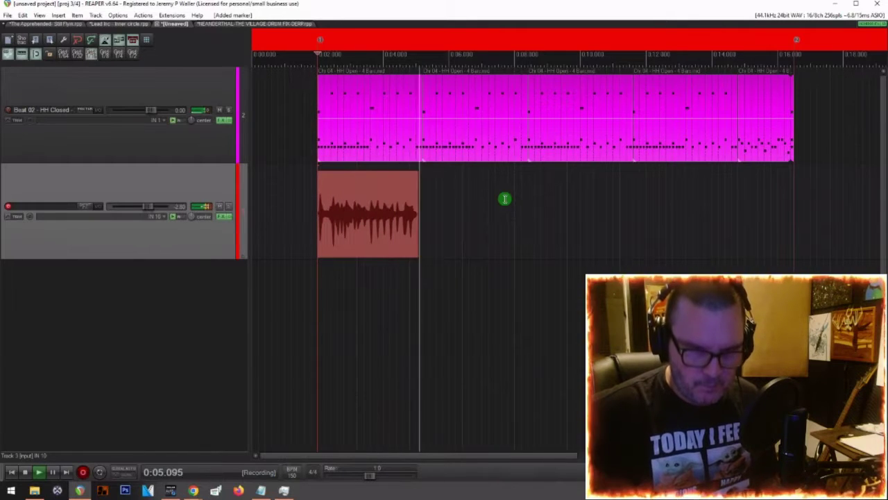
key(space)
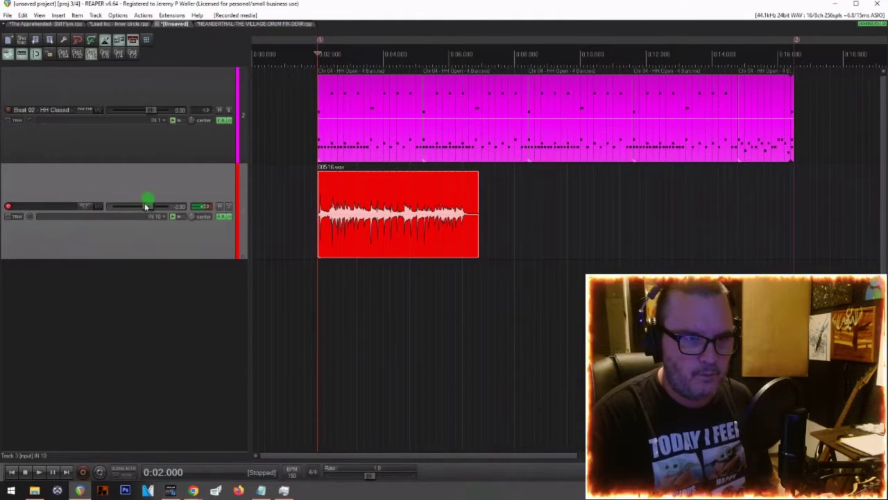
Step: Set the guitar track's volume to 0.00 dB and touch up its Toneforge Ben Bruce amp settings
mouse_move(149, 209)
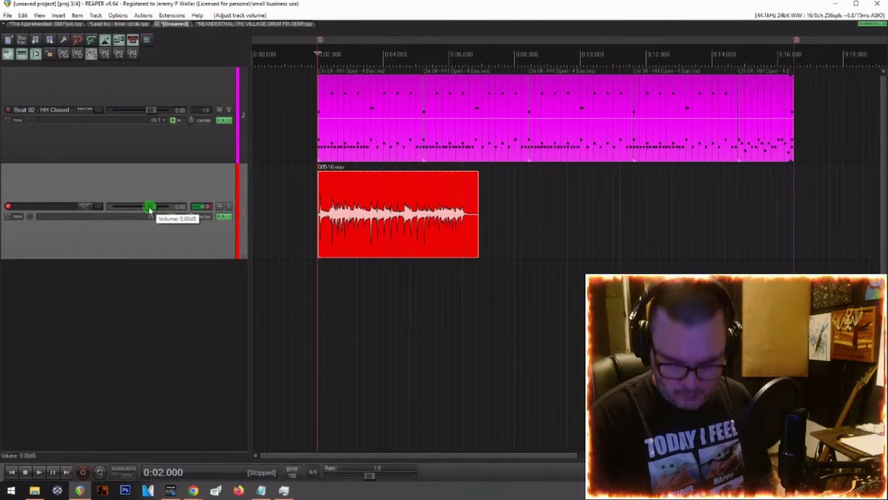
click(222, 217)
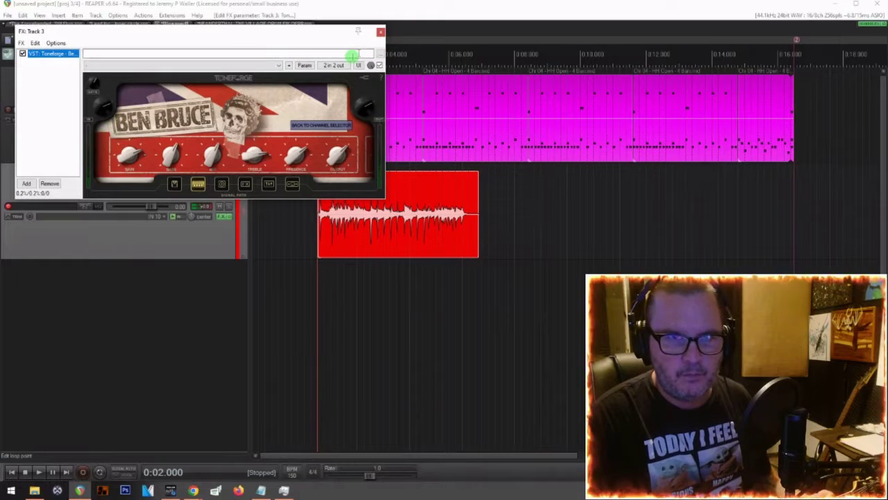
click(380, 32)
Step: Try replacing the short guitar take with a new recording from 0:02.000, and undo both the recording and the deletion
click(357, 240)
key(Delete)
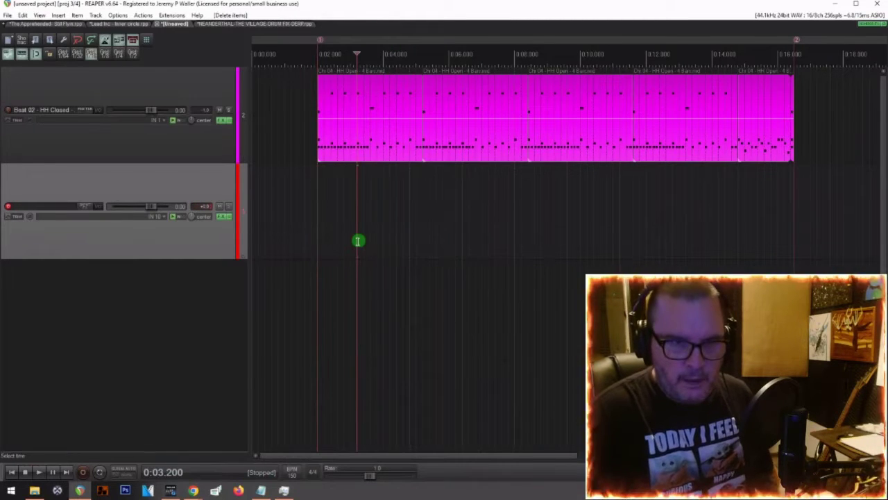
click(320, 210)
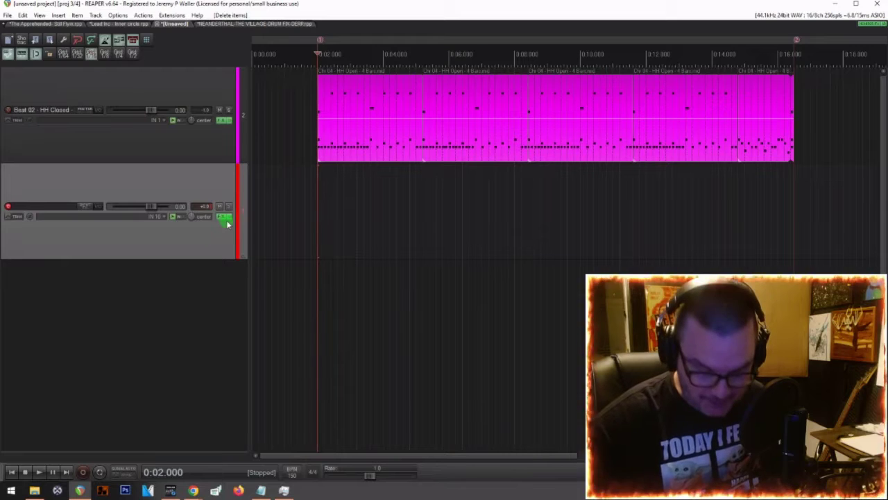
key(ctrl+r)
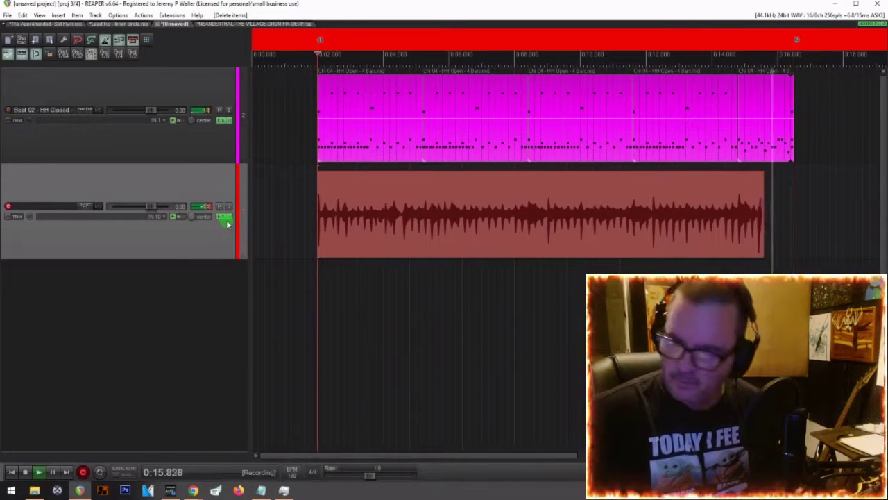
key(space)
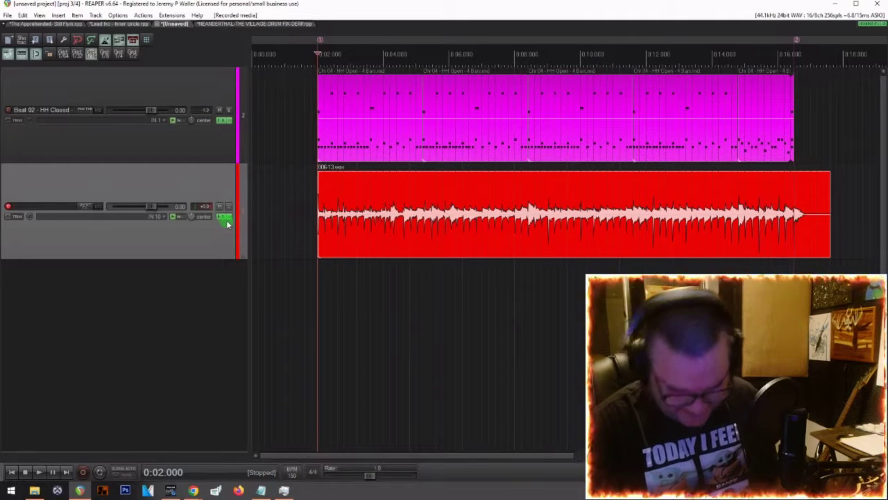
key(ctrl+z)
key(ctrl+z)
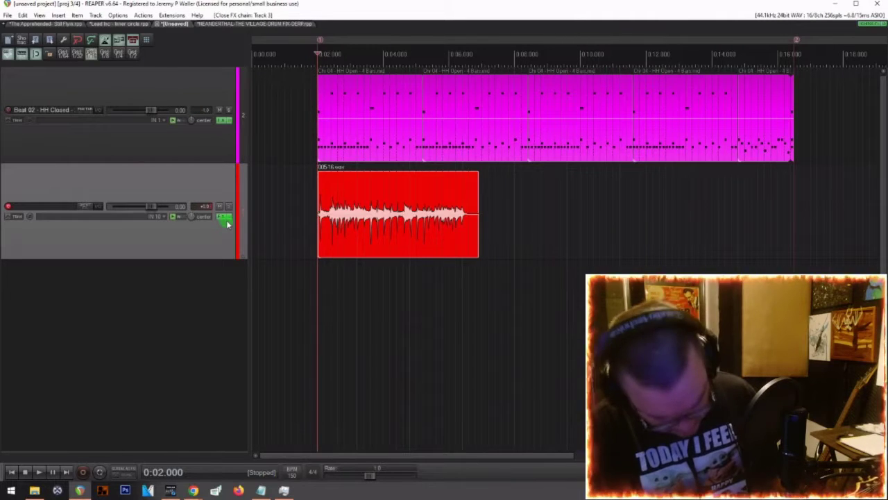
Step: Check the Toneforge Ben Bruce amp on the guitar track and delete the short guitar take
click(225, 219)
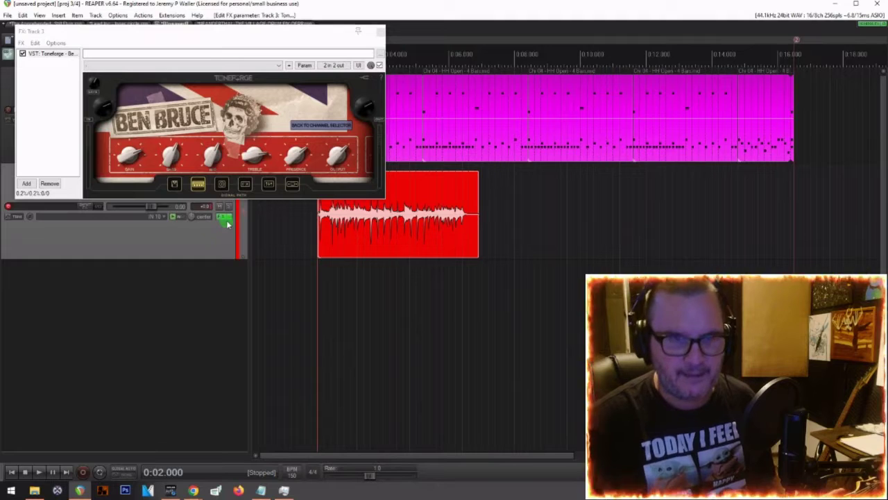
click(382, 30)
key(Delete)
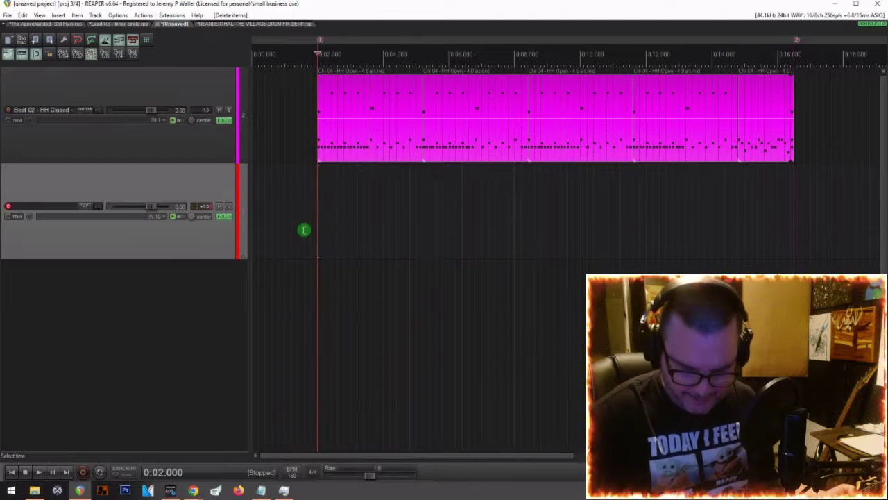
Step: Record a full guitar take from 0:02.000 to just past the end marker and play it back with the drums
key(ctrl+r)
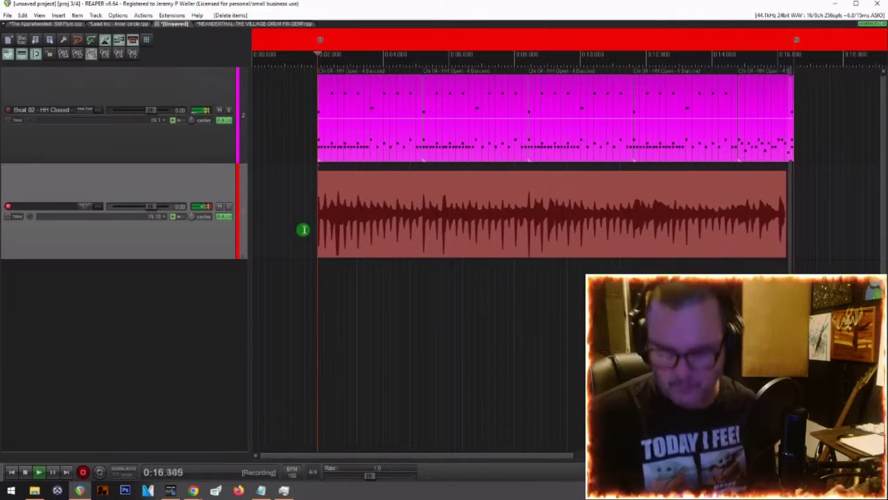
key(space)
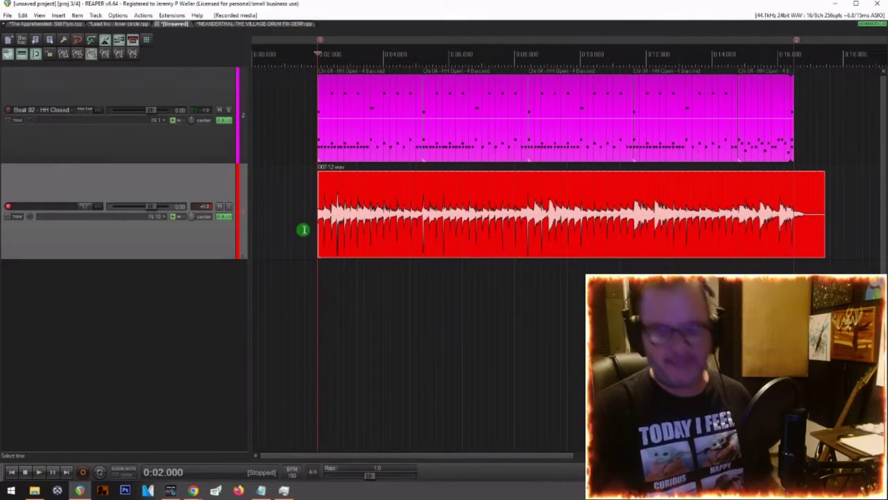
key(space)
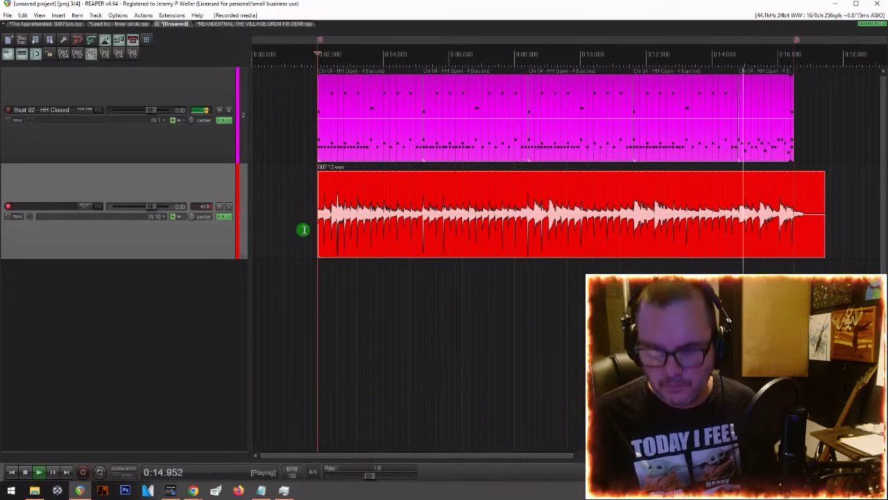
key(space)
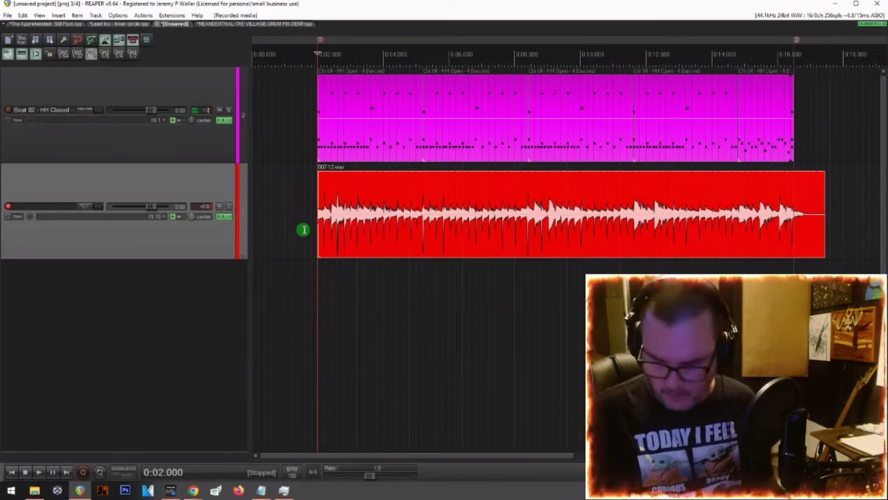
Step: Add a new track below the guitar track, set its mono input to IN 10 and arm it for recording
double_click(88, 290)
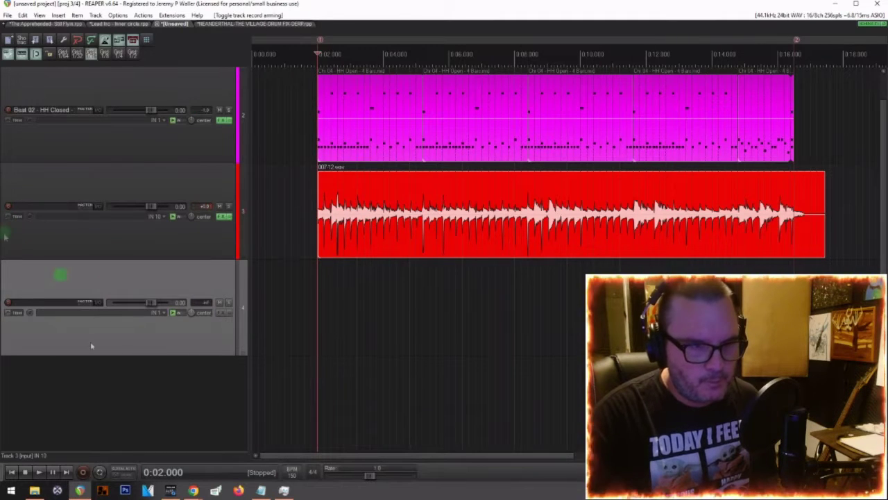
click(167, 313)
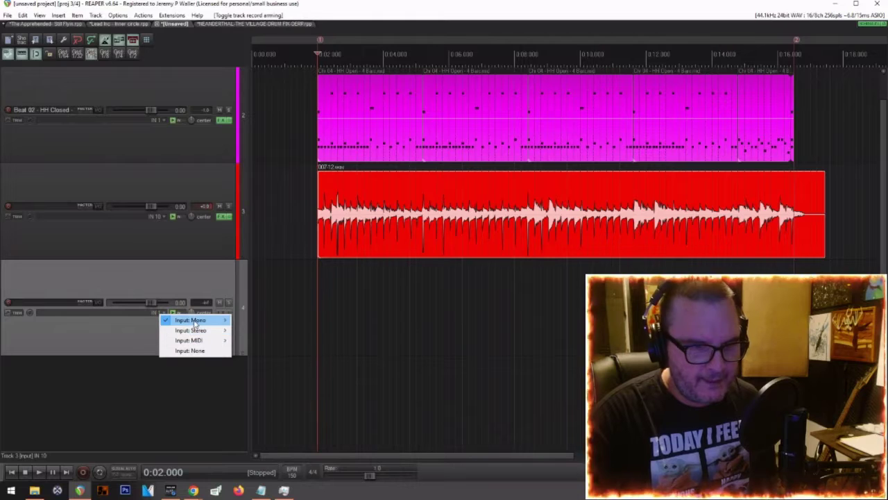
mouse_move(195, 323)
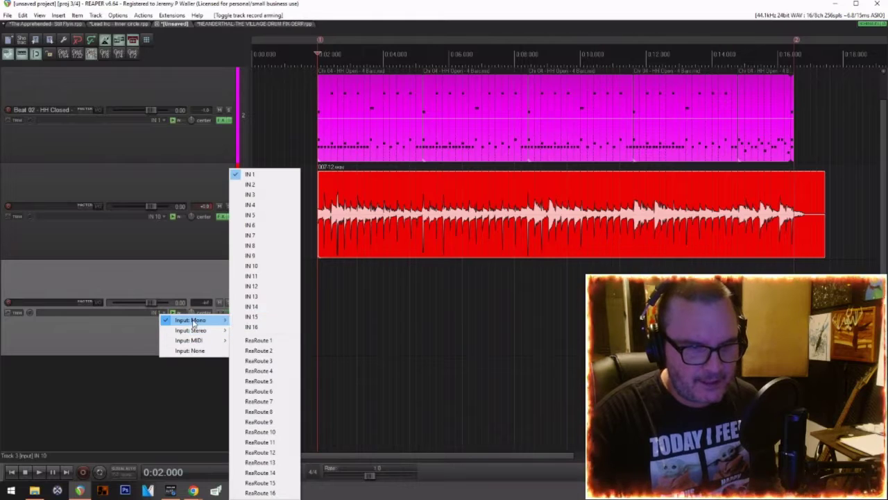
click(259, 268)
click(9, 302)
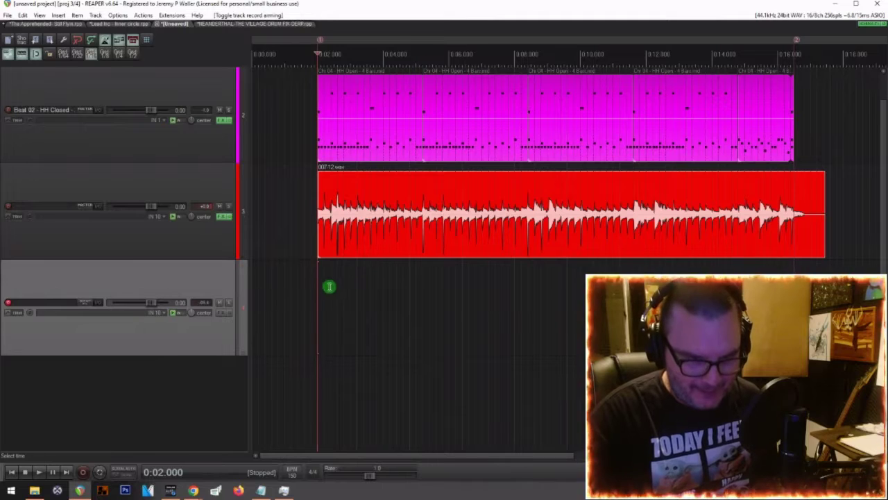
Step: Add the Toneforge - Menace VST plugin to the new track
click(316, 284)
click(219, 314)
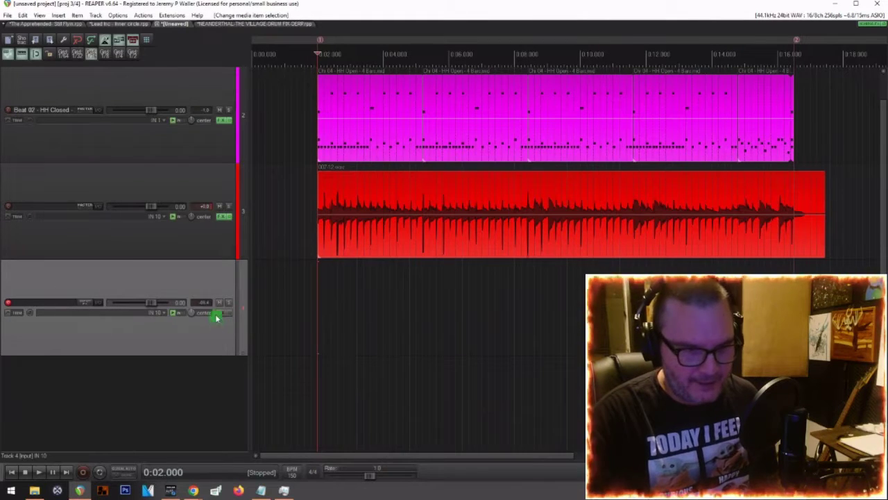
click(220, 313)
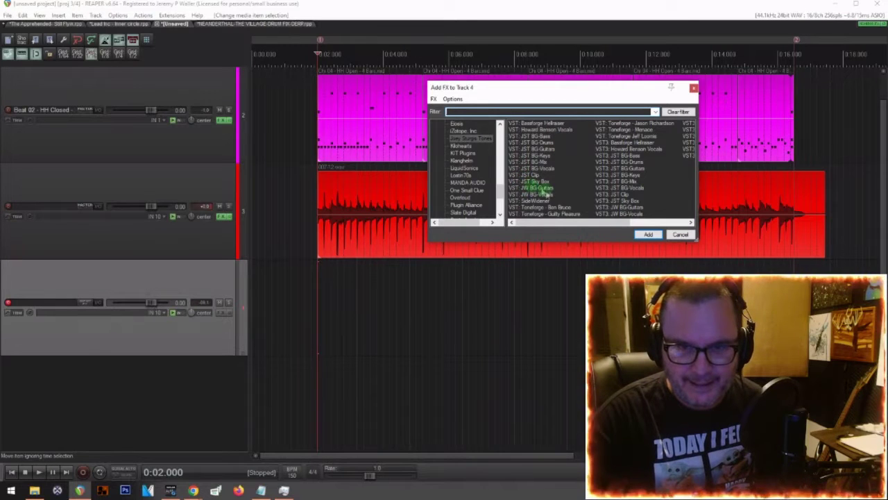
double_click(619, 130)
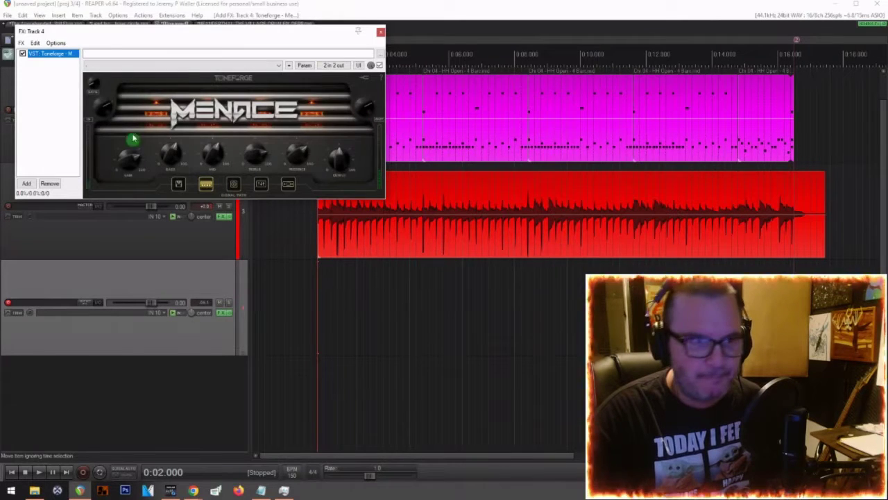
Step: Adjust the Menace amp's gate, set its output to 67 and return the cursor to 0:02.000
click(95, 83)
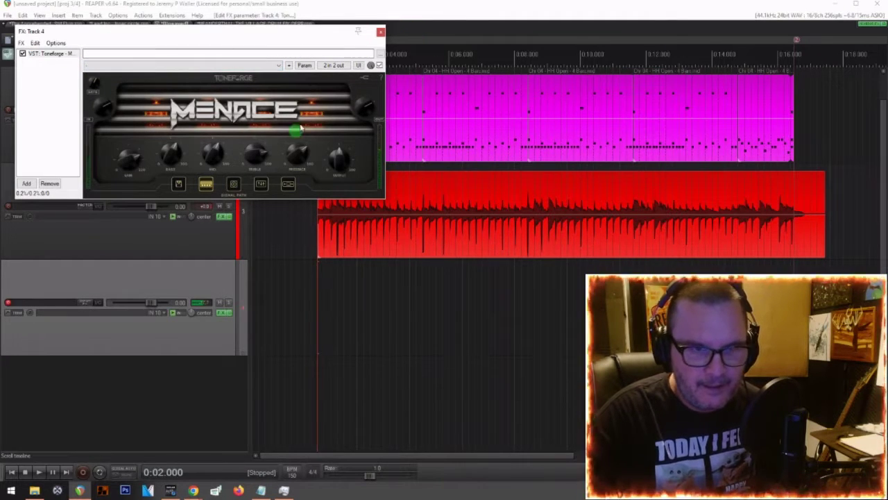
click(343, 158)
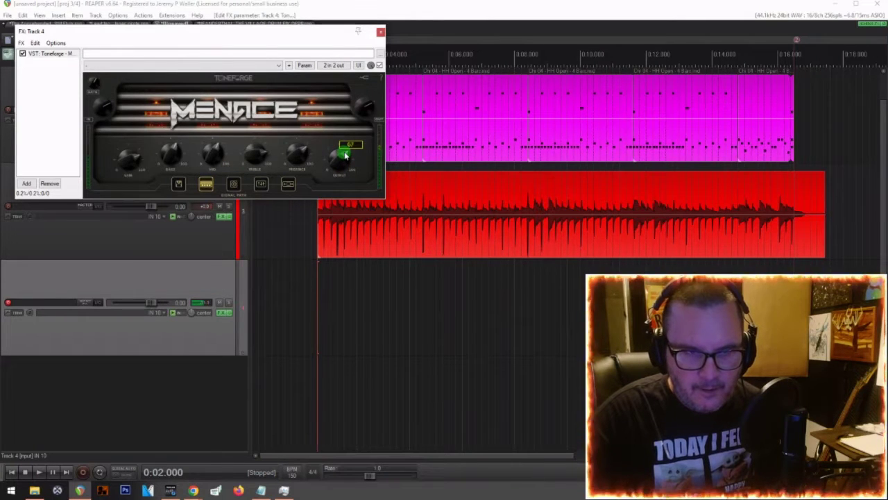
click(380, 32)
click(316, 279)
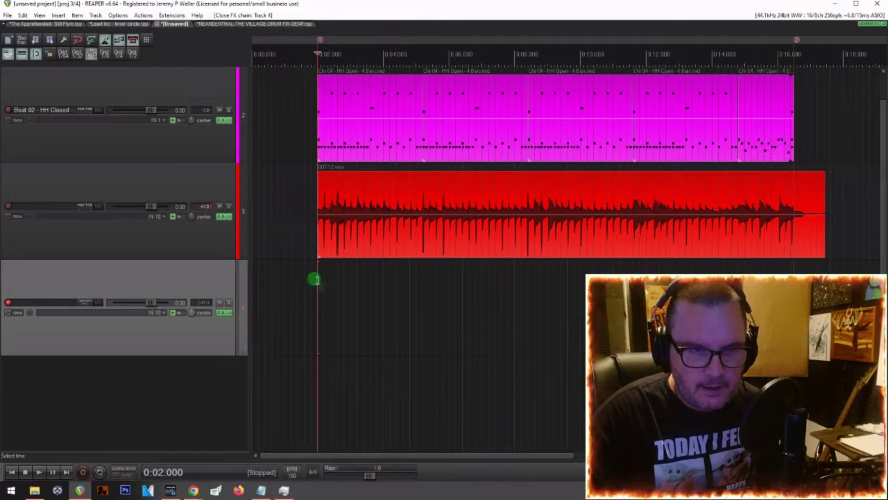
Step: Review the Ben Bruce amp settings on the first guitar track
click(356, 213)
click(204, 192)
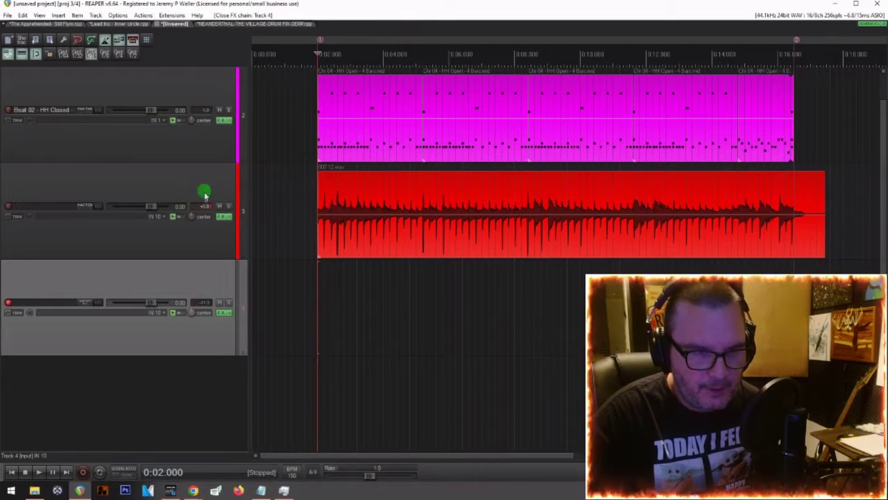
click(222, 218)
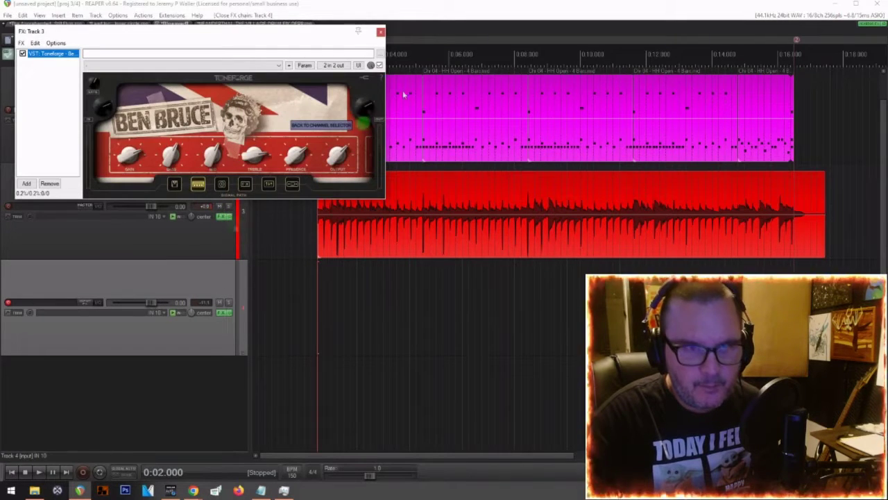
click(381, 32)
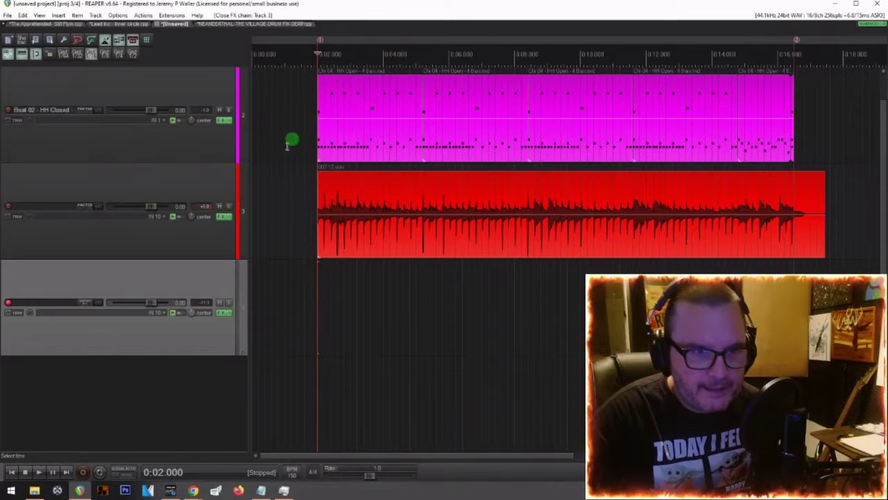
Step: Mute the first guitar track and record a full guitar take on the Menace track from 0:02.000 past the end marker
click(220, 206)
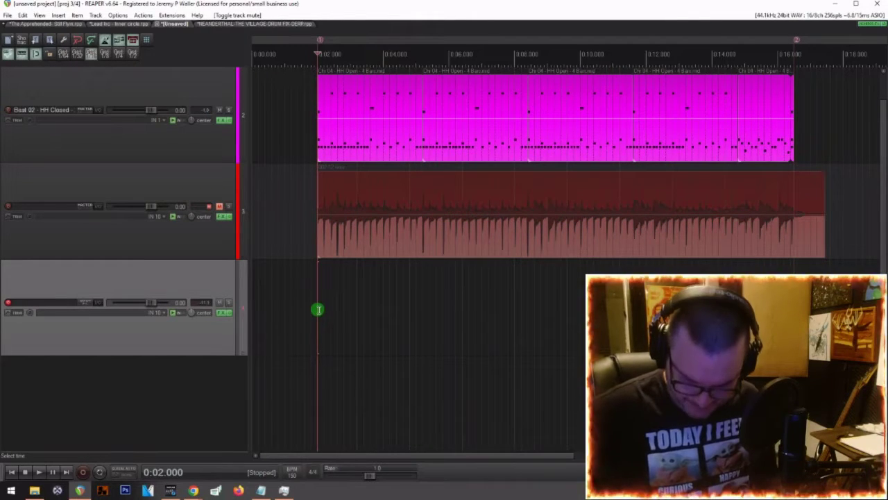
key(ctrl+r)
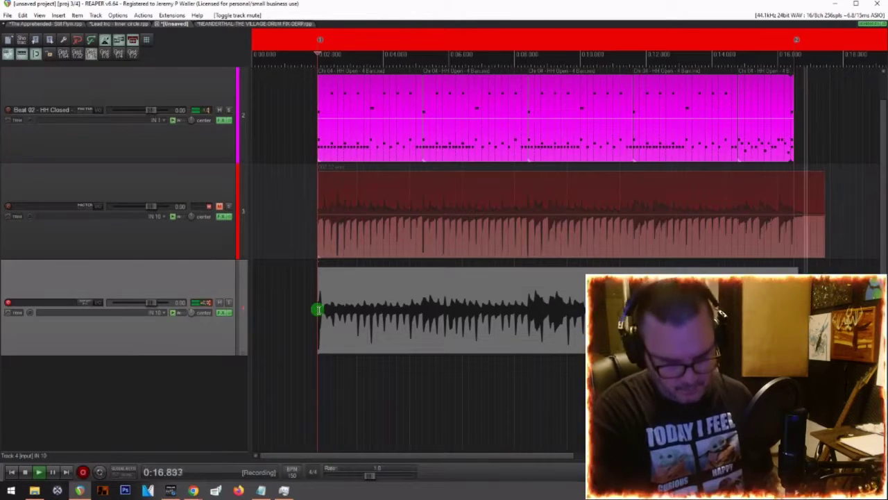
key(space)
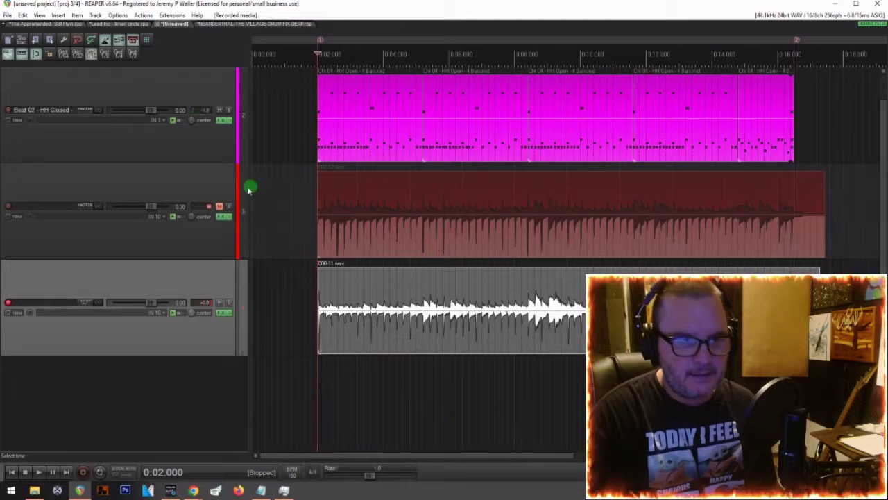
Step: Play back the opening of the new Menace take over the drums with the first guitar track muted
click(219, 303)
click(220, 303)
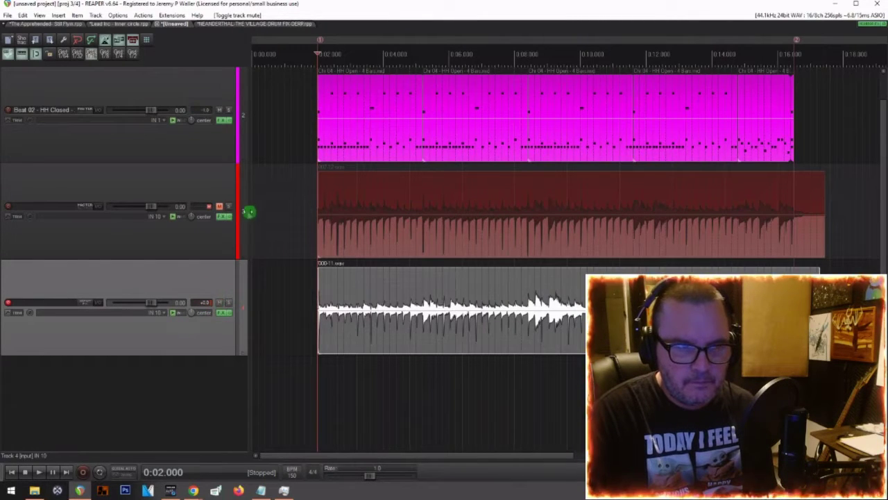
click(221, 200)
scroll(469, 285, up, 5)
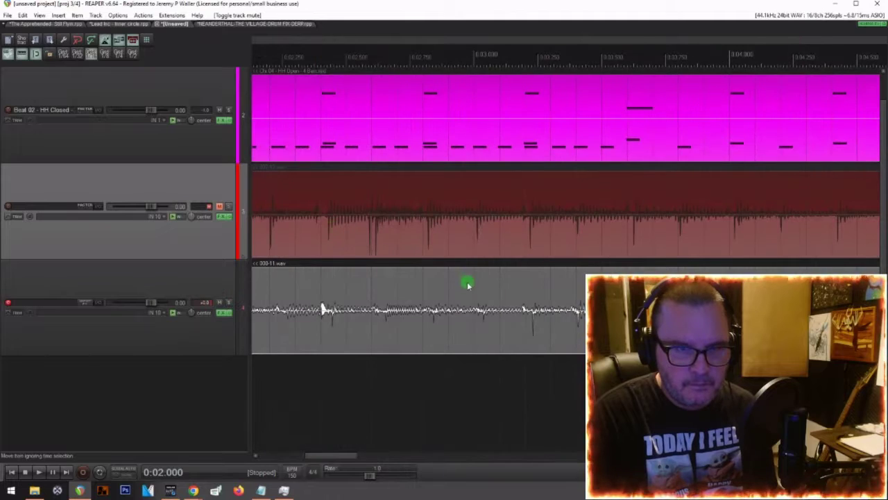
key(space)
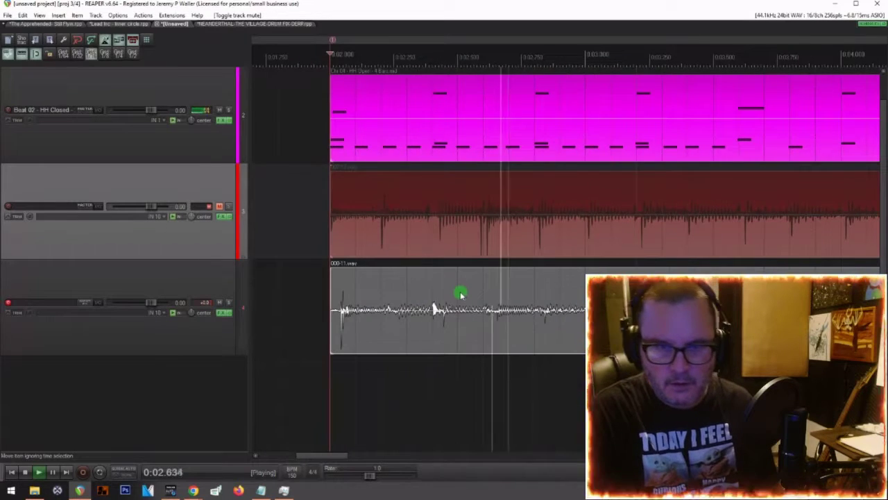
scroll(461, 295, down, 3)
key(space)
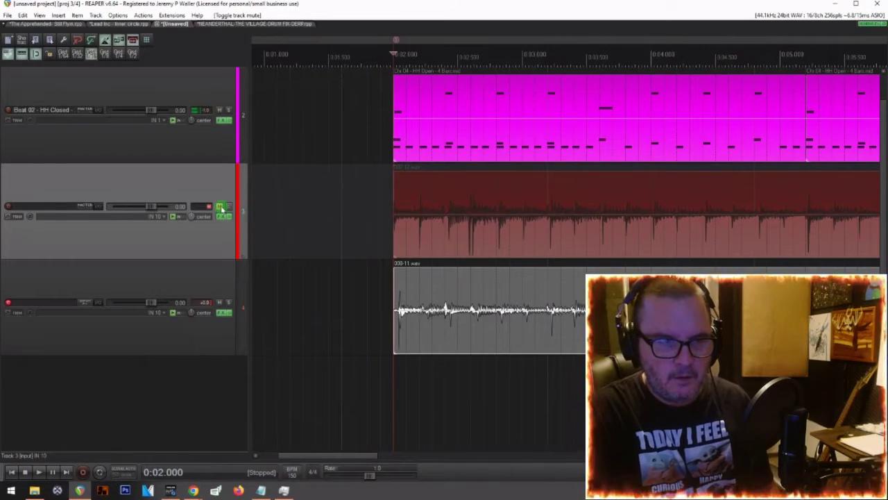
Step: Unmute the first guitar track, audition both guitars together from 0:02.000, and mute it again
click(221, 207)
key(space)
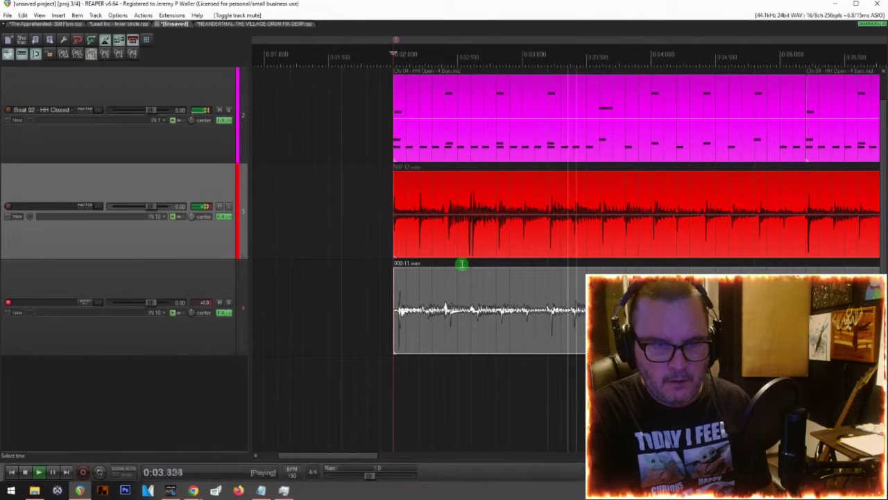
key(space)
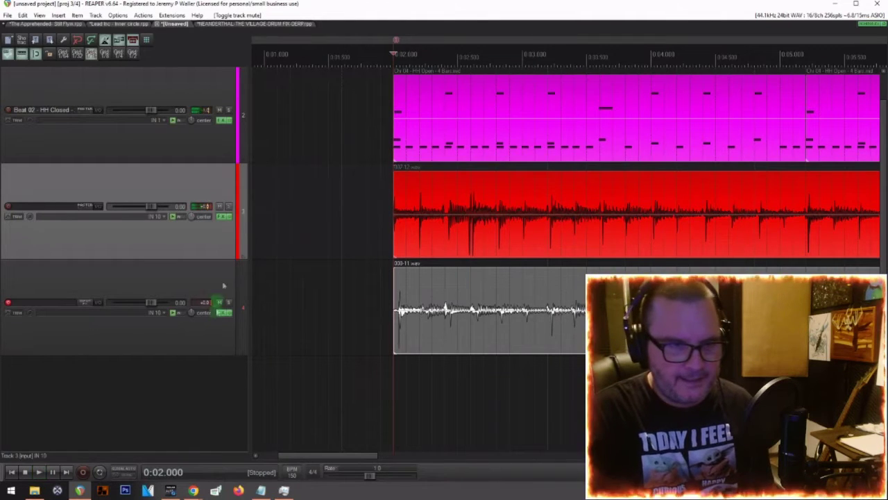
click(219, 207)
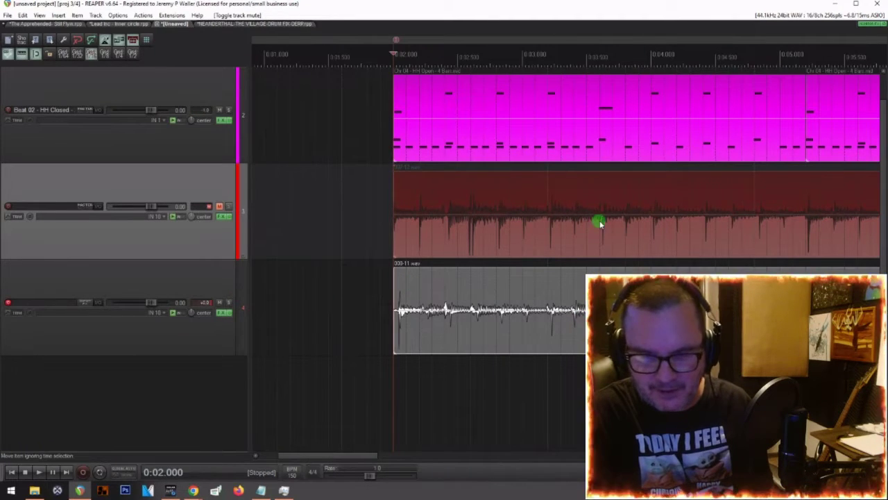
Step: Delete the guitar take on the Menace track and record a new full take from 0:02.000 past the end of the drums
click(546, 329)
key(Delete)
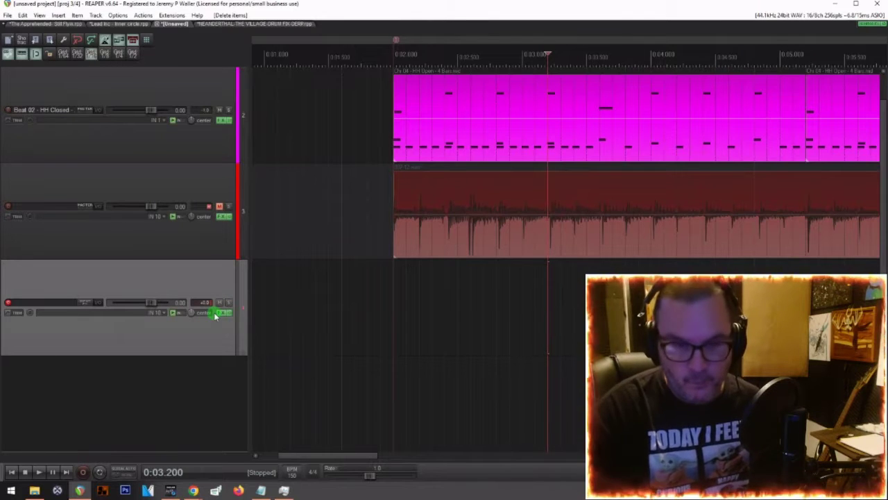
click(395, 335)
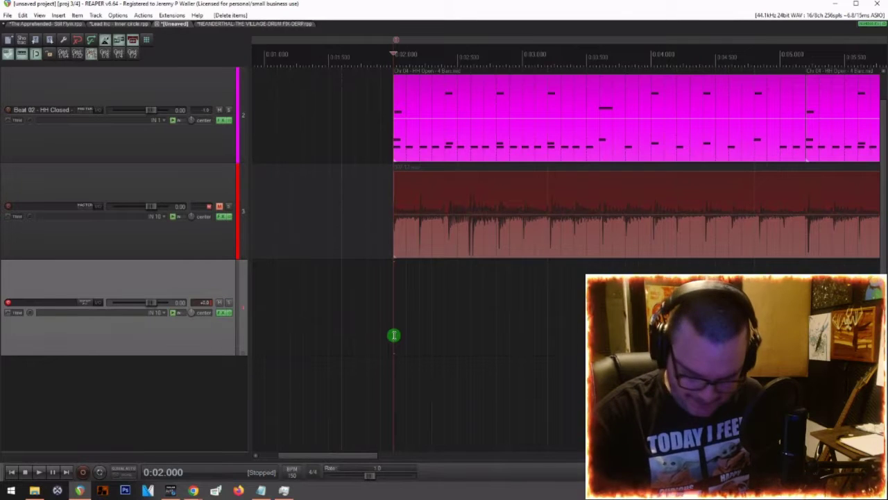
key(ctrl+r)
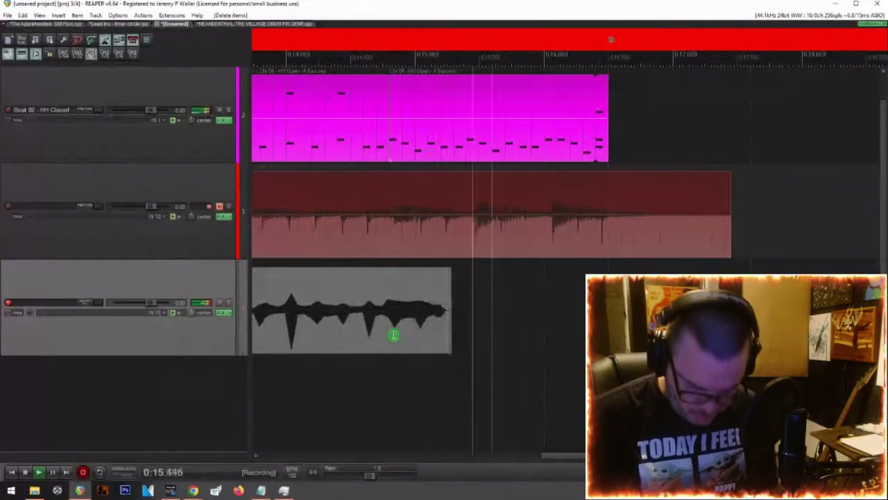
key(space)
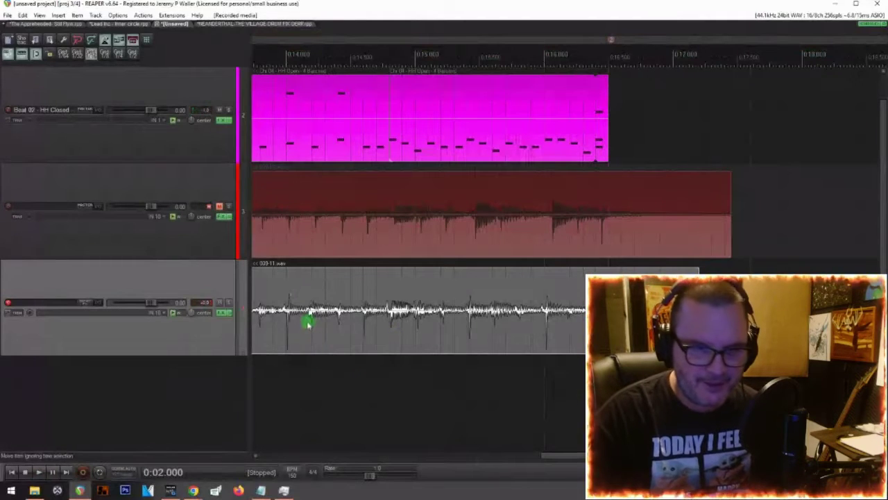
Step: Lower the new Menace take's item volume to -1.67 dB and audition it briefly
drag(581, 460, 432, 432)
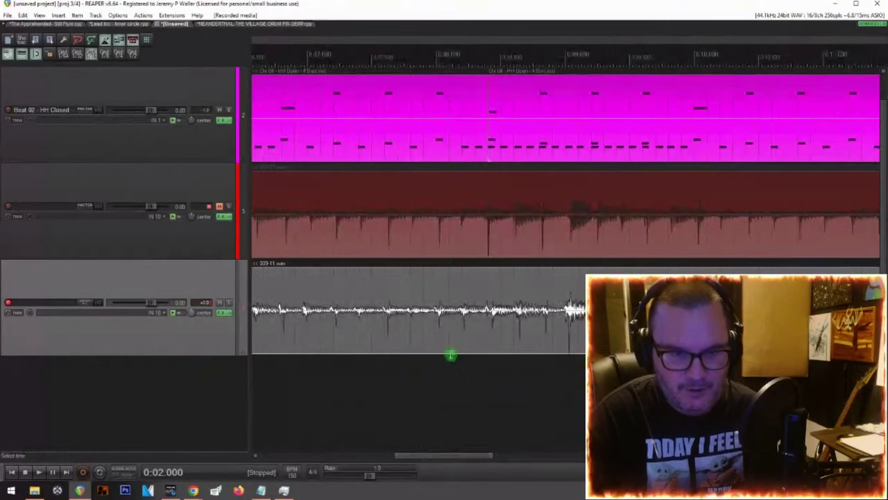
scroll(451, 357, down, 6)
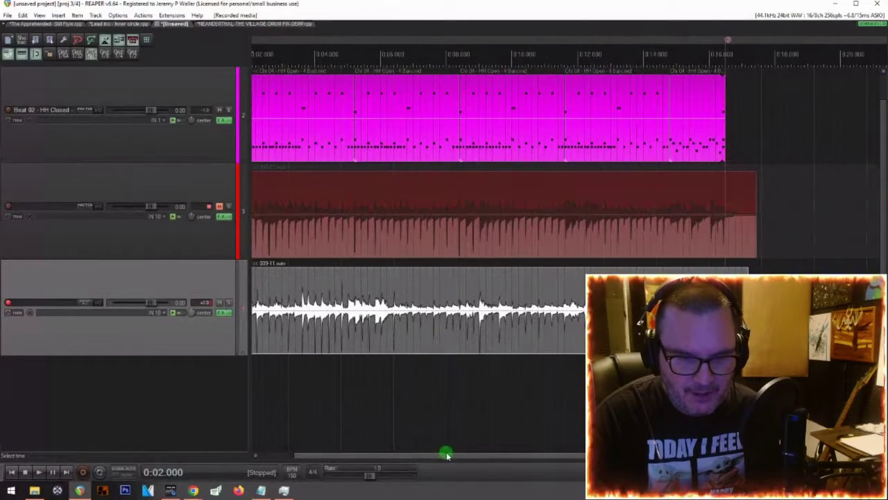
drag(436, 460, 393, 454)
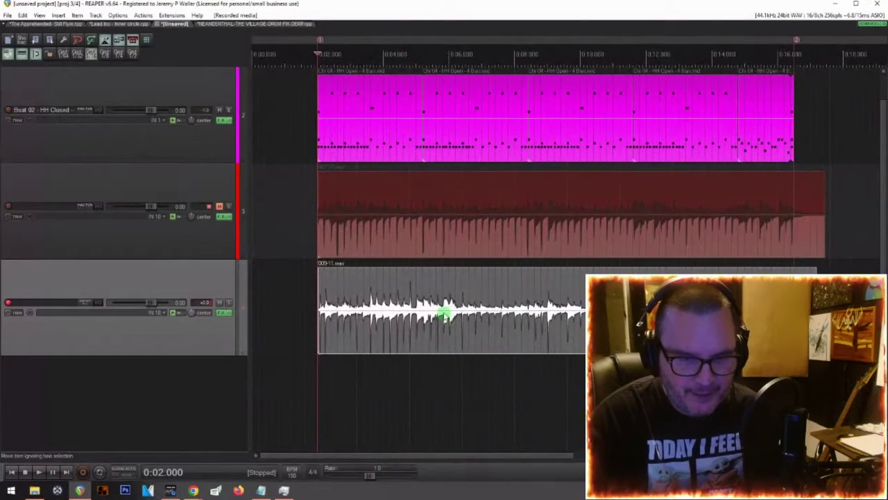
drag(445, 310, 453, 318)
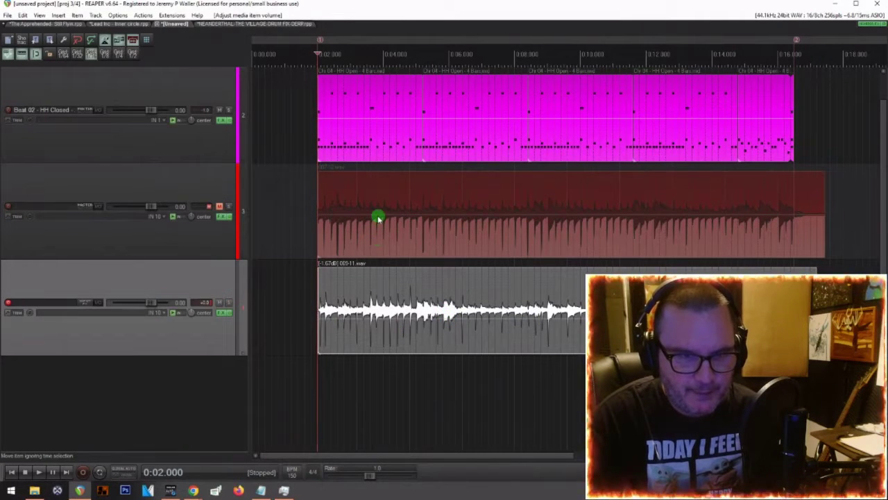
key(space)
key(space)
Step: Unmute the first guitar track, pan it 100% left and pan the Menace track 100% right
click(219, 206)
drag(198, 215, 190, 218)
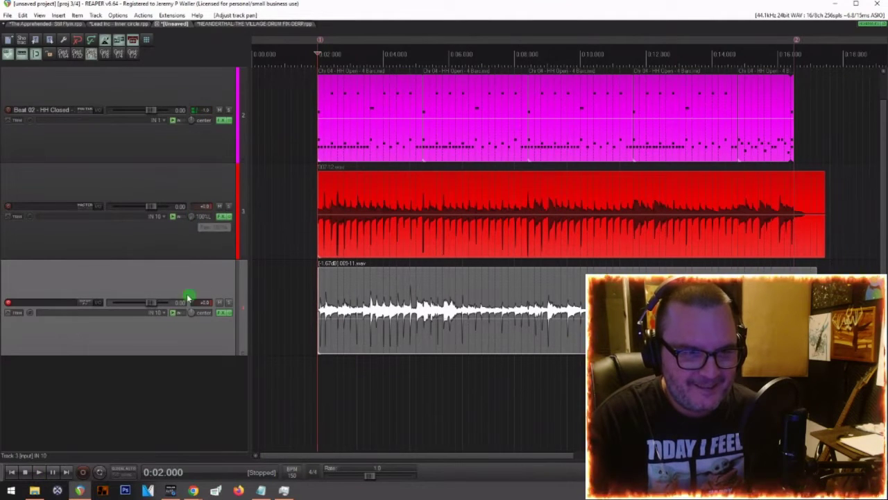
drag(193, 313, 193, 314)
Step: Play back both panned guitars with the drums and disarm the Menace track from recording
key(space)
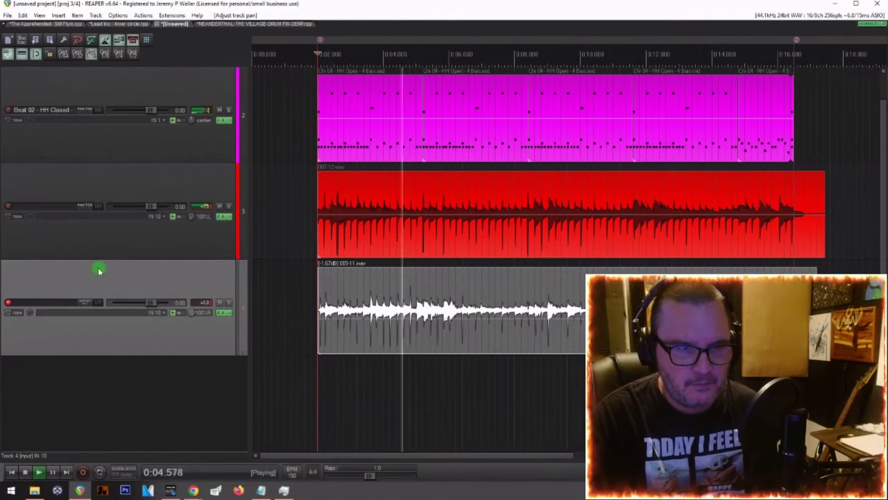
click(10, 303)
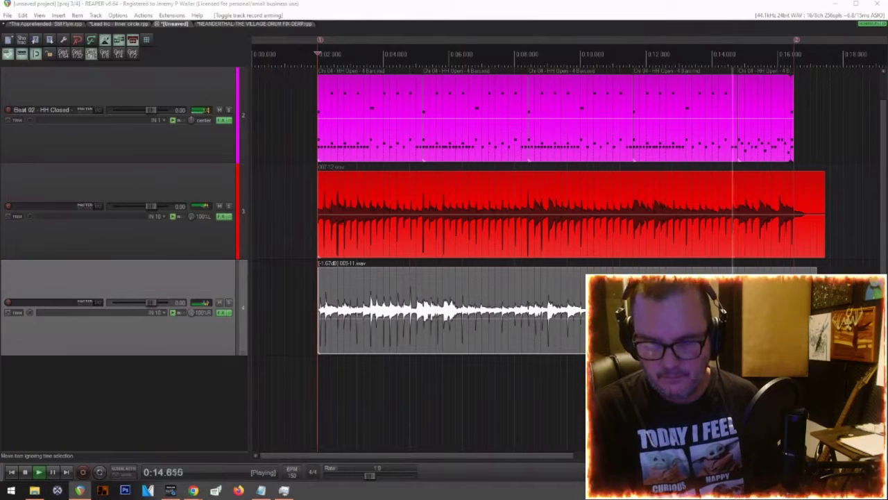
key(space)
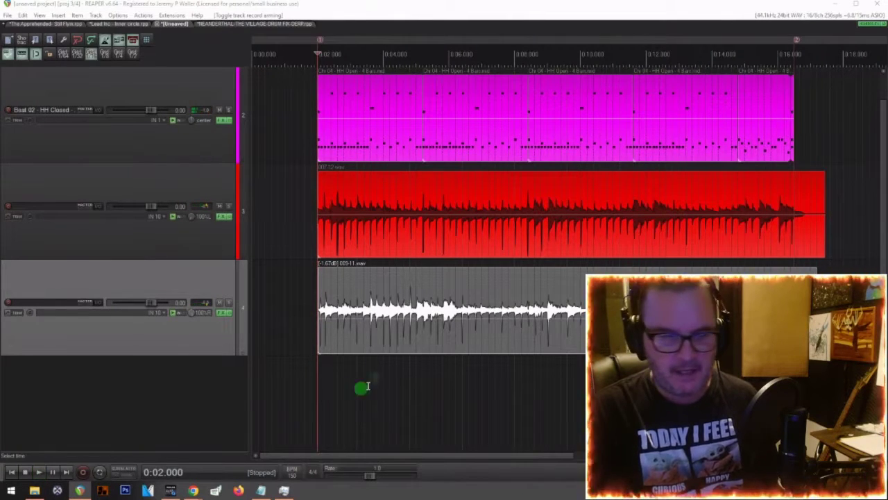
Step: Add a new track below the Menace track, arm it for recording and set its mono input to IN 10
double_click(121, 404)
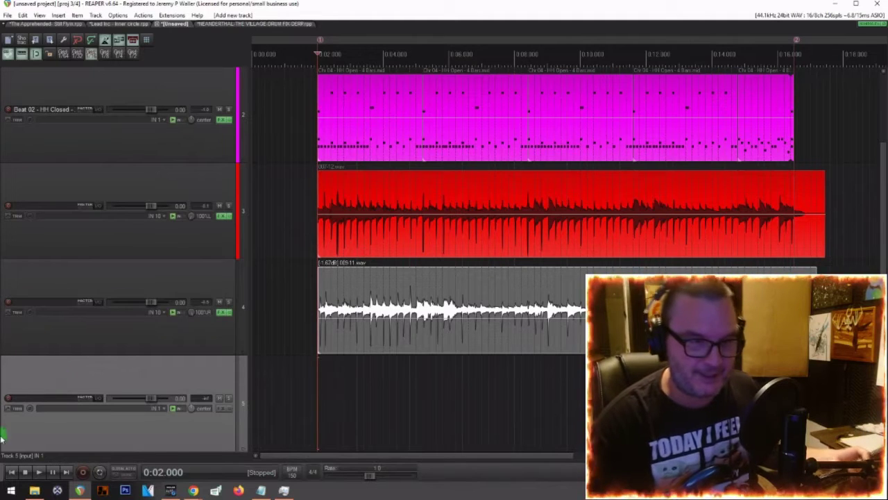
click(7, 398)
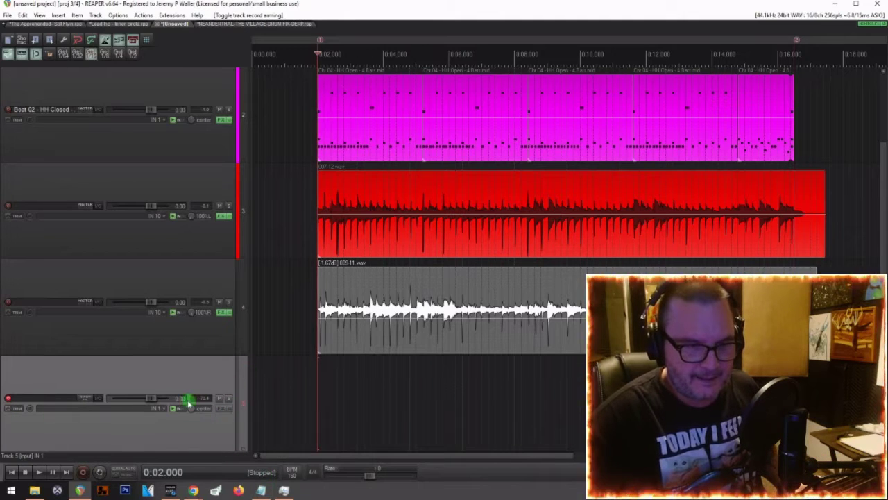
click(157, 411)
mouse_move(189, 414)
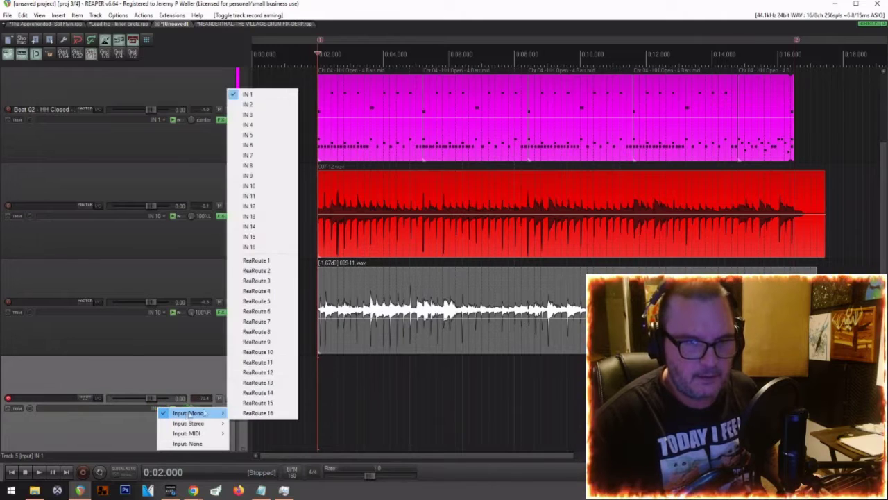
click(254, 185)
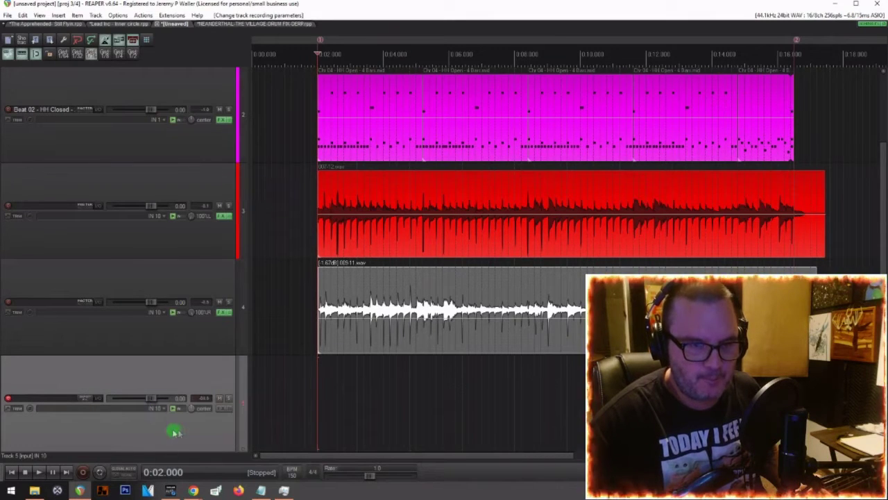
Step: Add the Bassforge Hellraiser VST plugin to the new track and load its Brute Boy preset
click(222, 408)
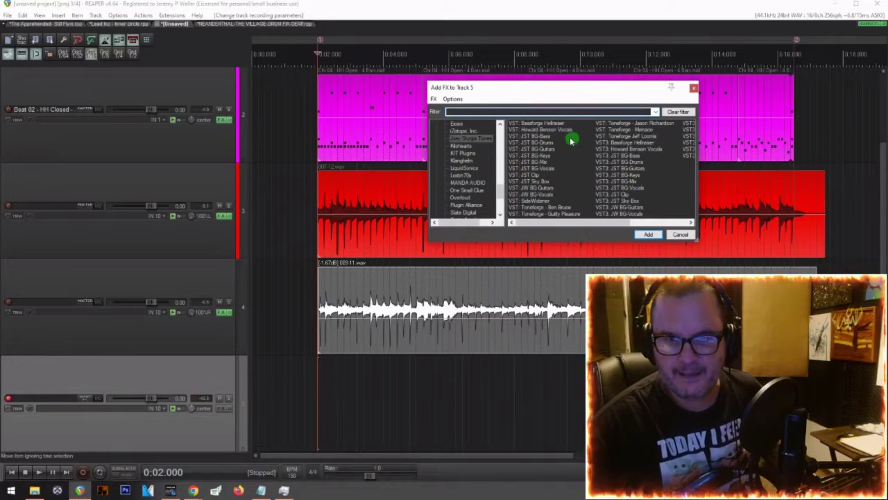
click(545, 124)
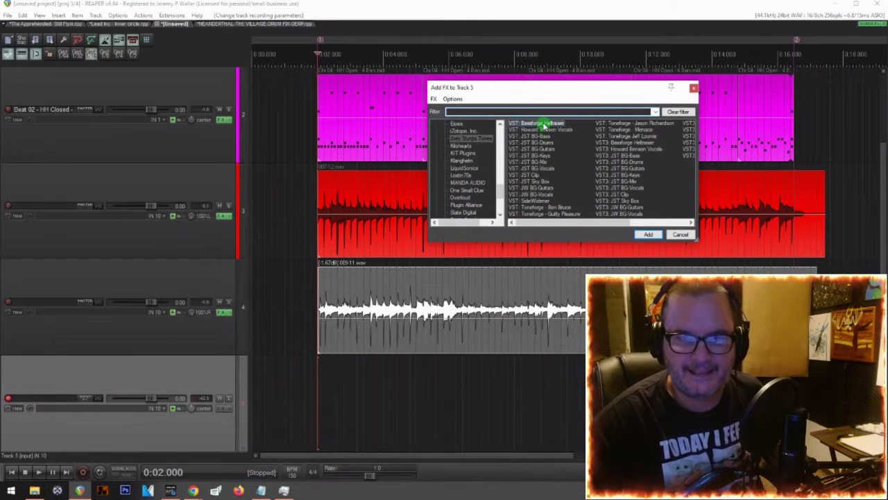
double_click(545, 123)
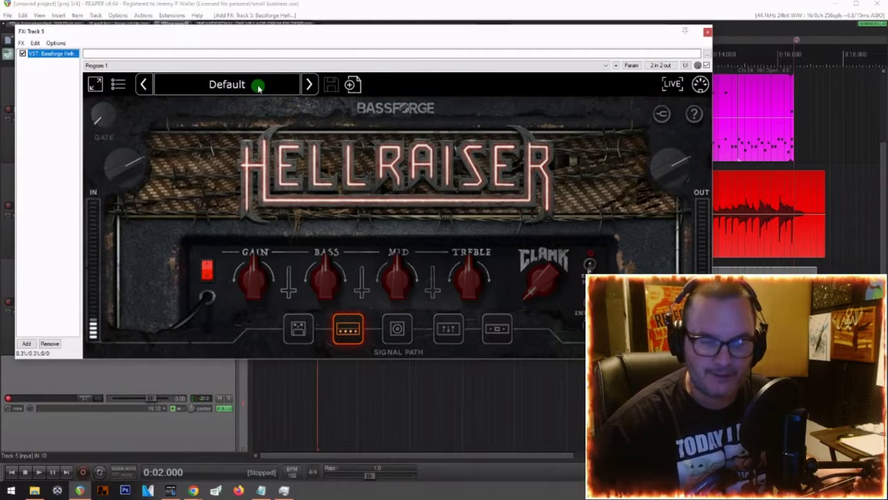
click(256, 85)
click(307, 82)
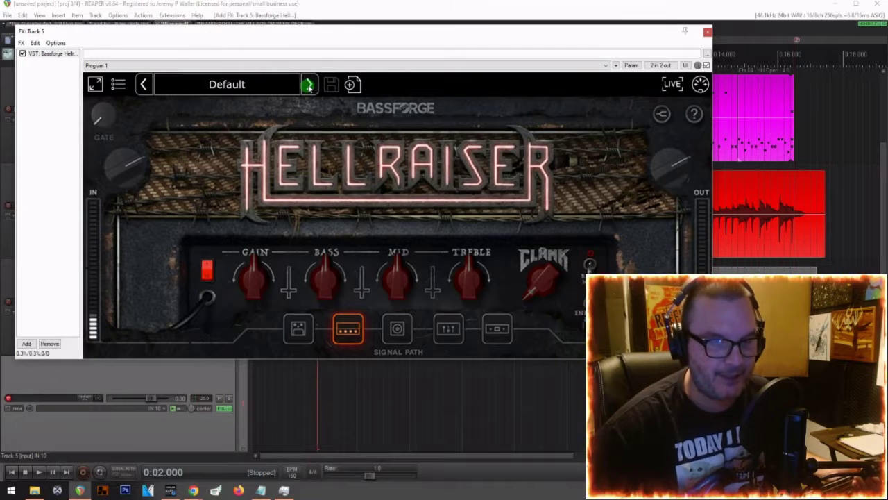
click(308, 84)
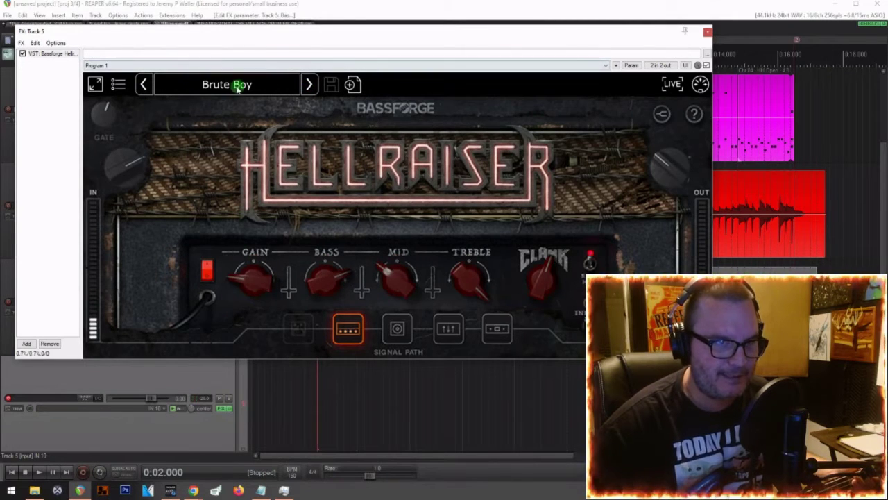
Step: Review Hellraiser's two-bank compressor settings, check the bass tuning with its tuner and close the plugin window
click(497, 329)
mouse_move(266, 236)
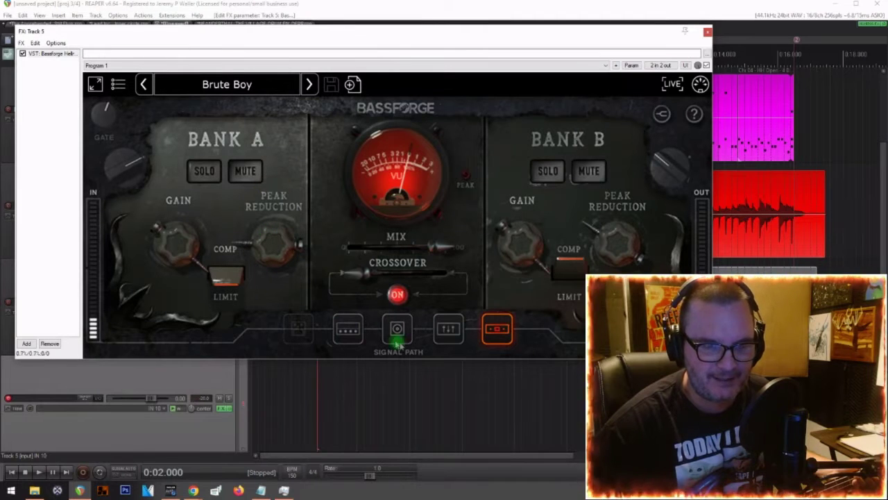
mouse_move(397, 281)
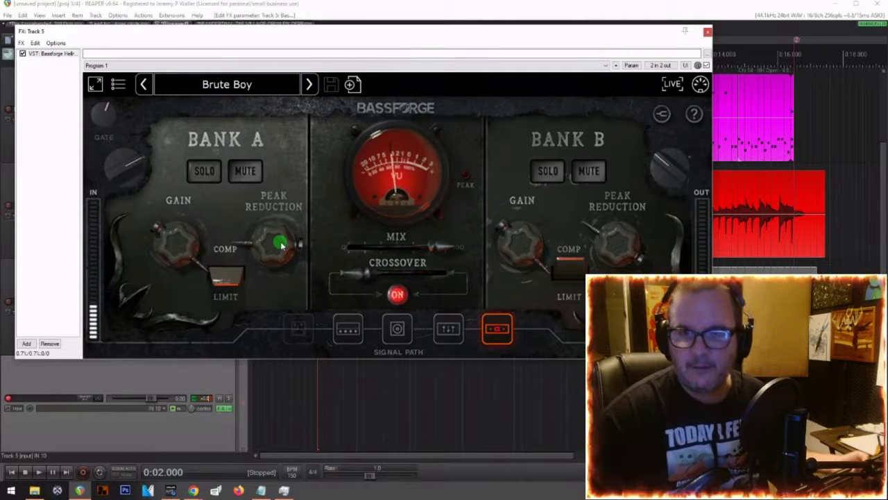
click(662, 114)
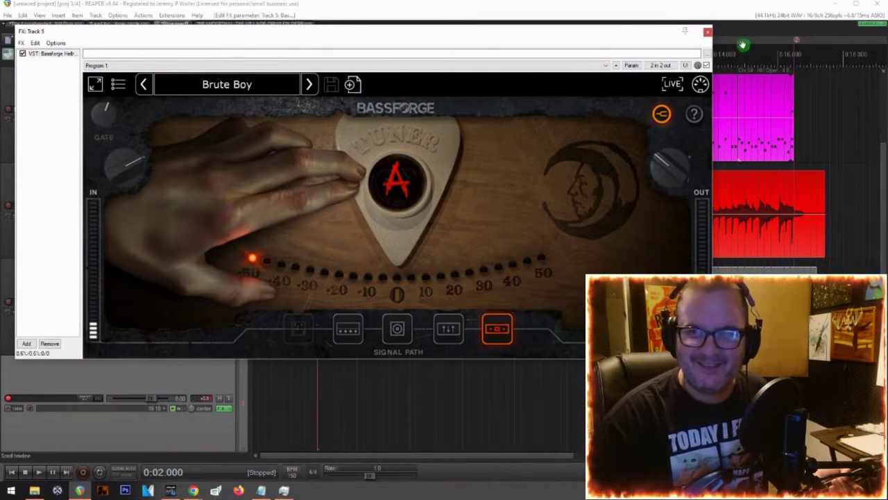
click(708, 32)
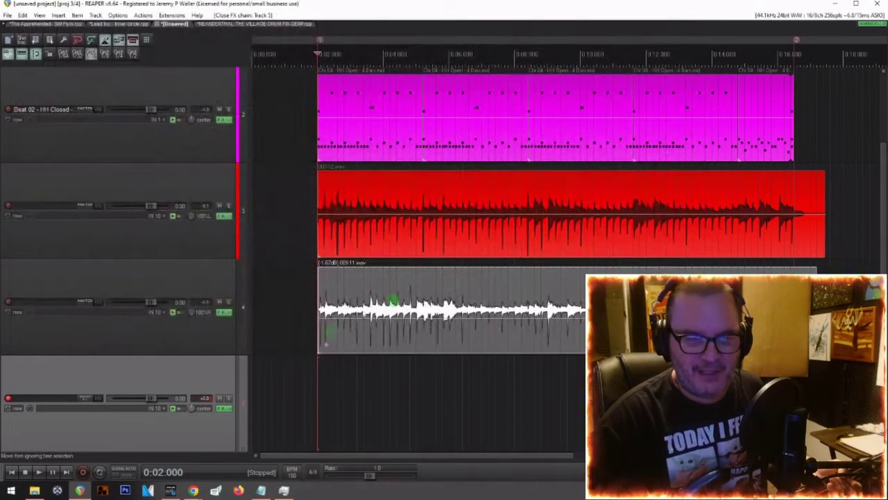
Step: Record a bass take on the Hellraiser track from 0:02.000, stopping partway through the drum part
click(318, 363)
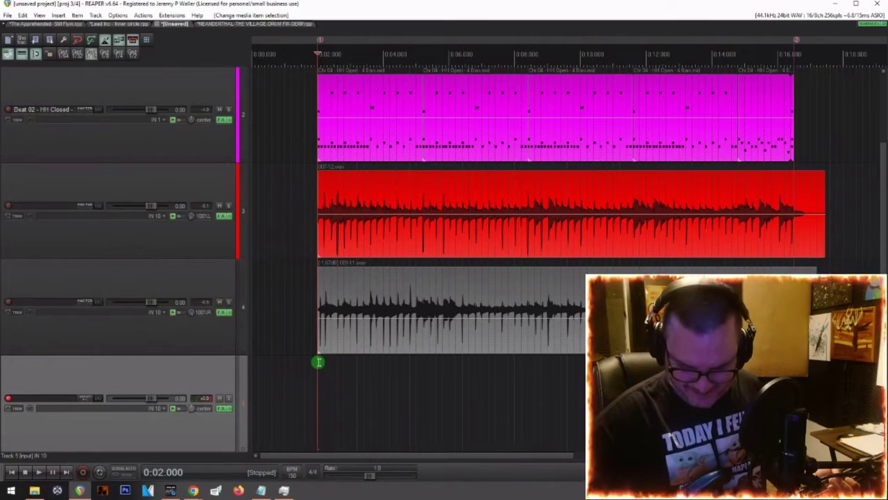
key(ctrl+r)
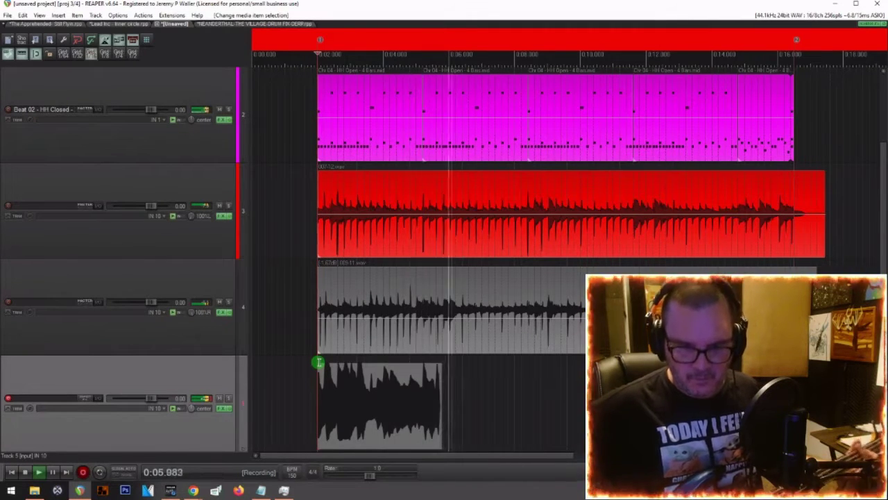
key(space)
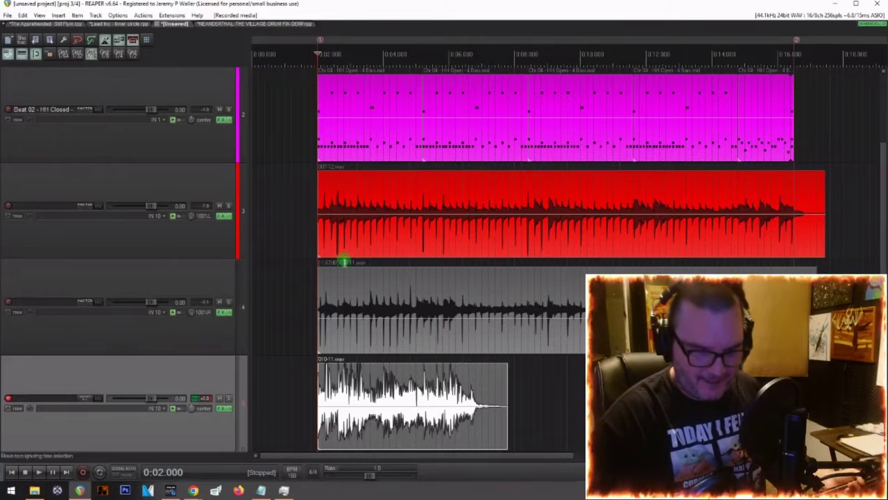
Step: Delete the partial bass take and record a full replacement take on the Hellraiser track from 0:02.000
click(339, 393)
key(Delete)
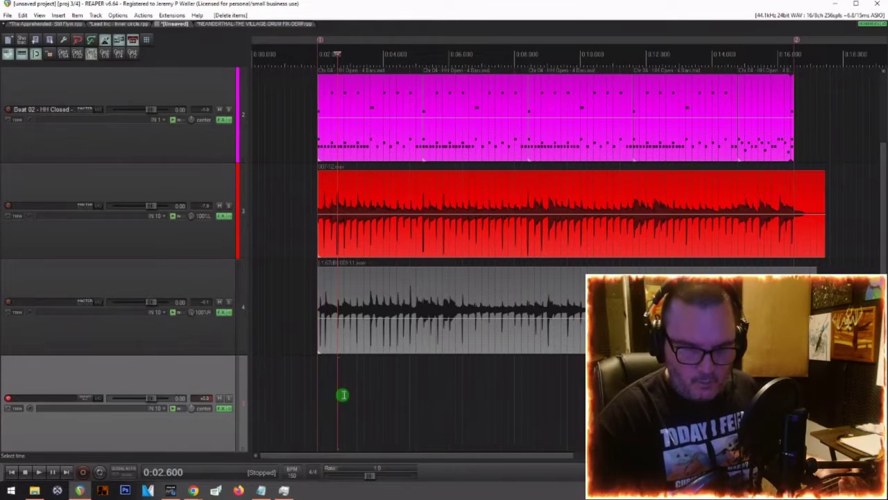
click(319, 393)
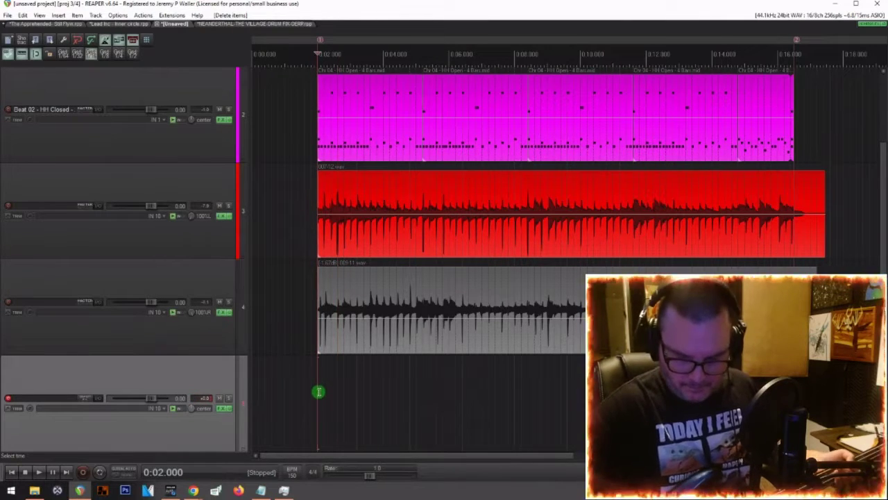
key(ctrl+r)
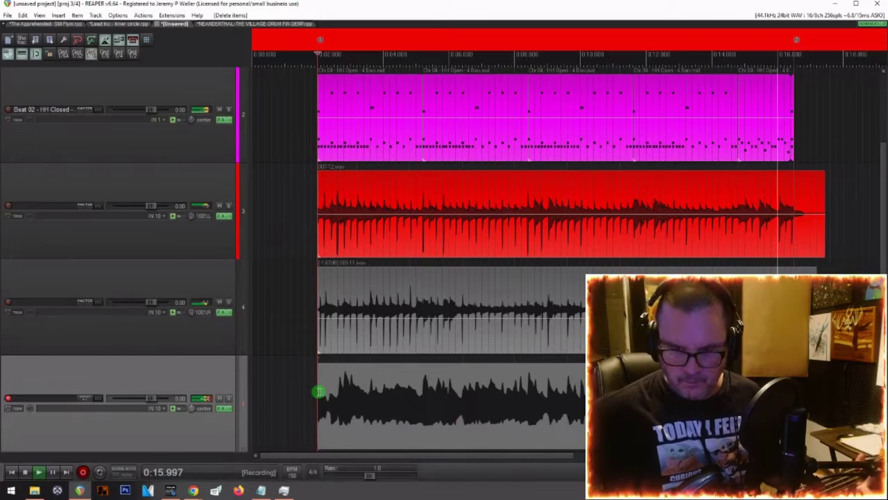
key(space)
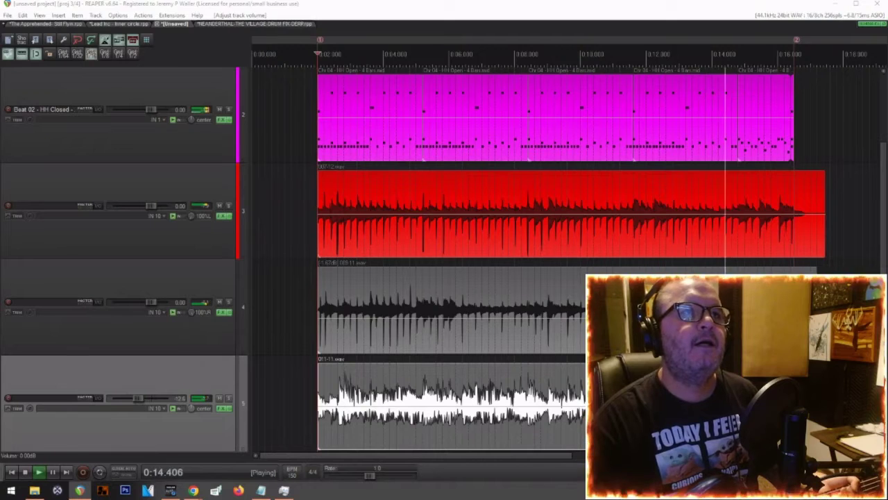
Step: Show the mixer, shorten it and reduce the track heights so the recorded tracks fit above it
key(space)
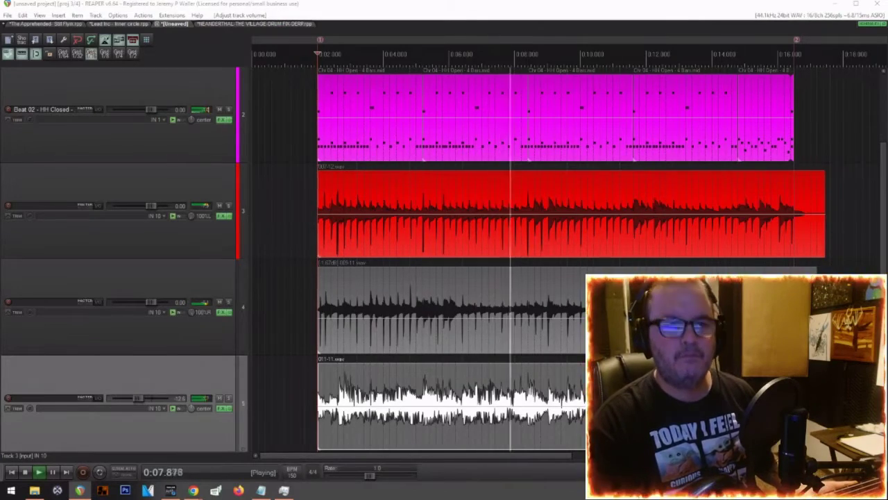
key(ctrl+m)
drag(324, 183, 317, 78)
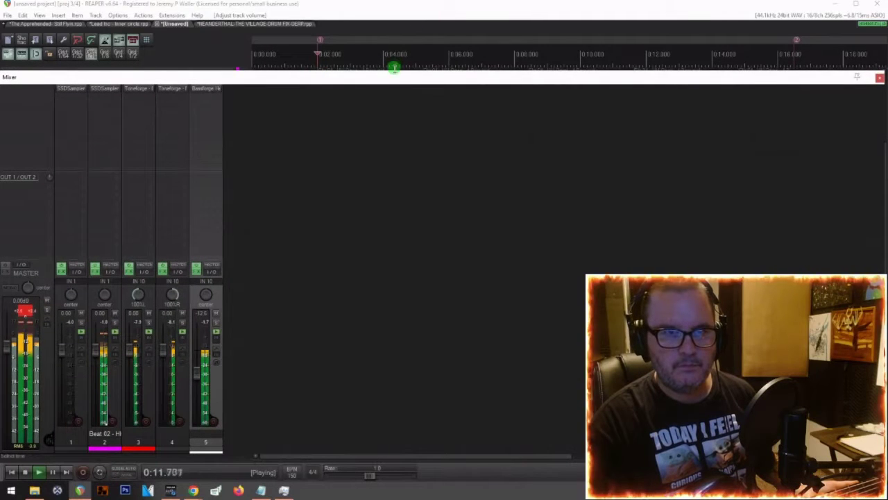
drag(391, 70, 388, 289)
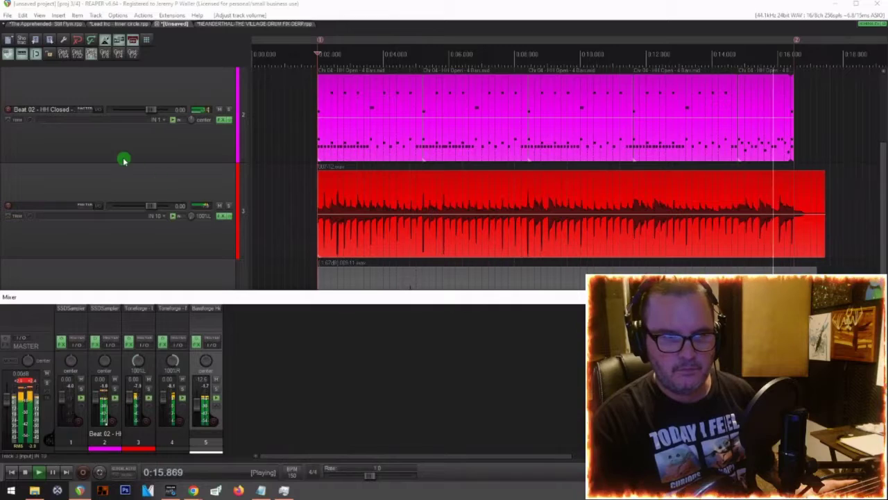
scroll(123, 160, down, 1)
key(space)
scroll(121, 160, down, 2)
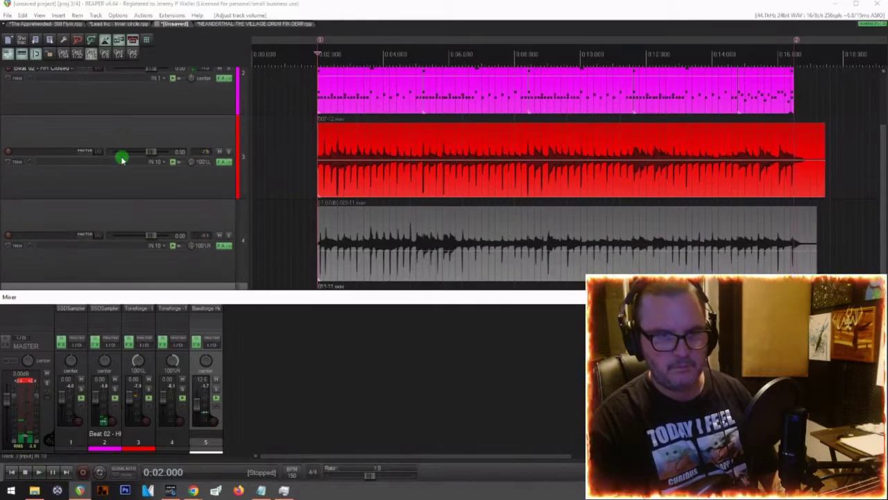
scroll(116, 161, down, 2)
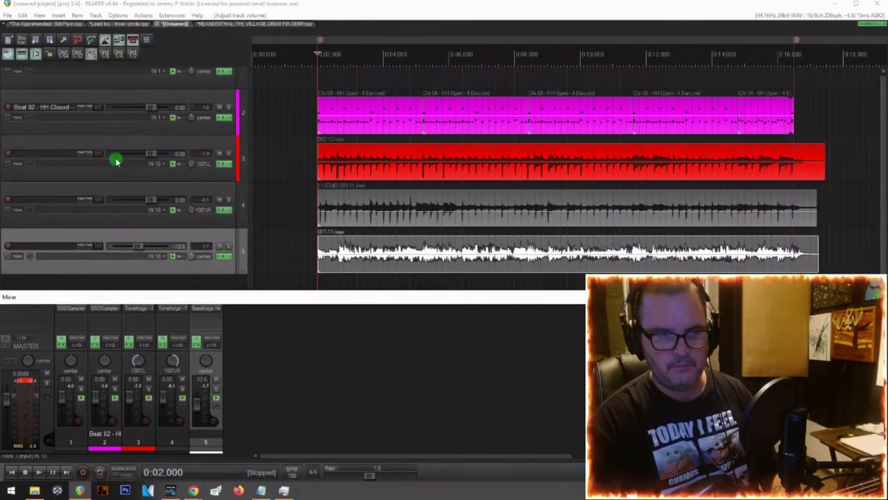
Step: Play the mix, reset the master peak readout and add the VST JST BG-Mix plugin to the master track
key(space)
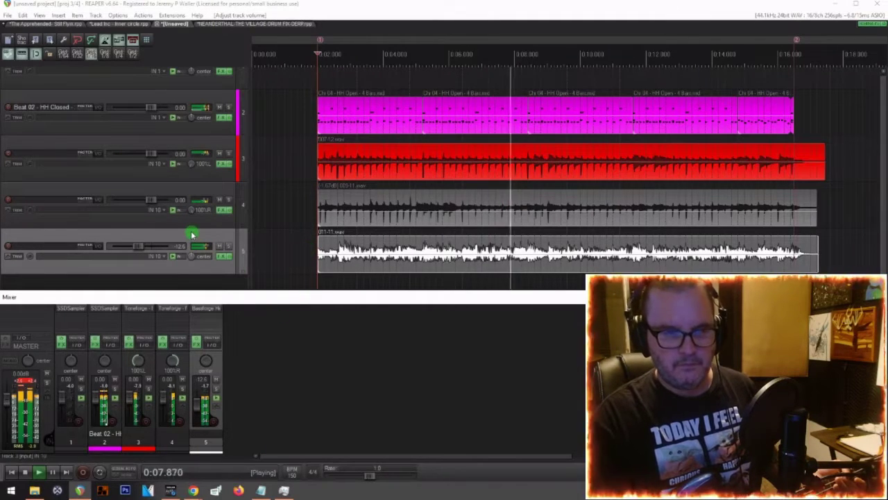
click(22, 386)
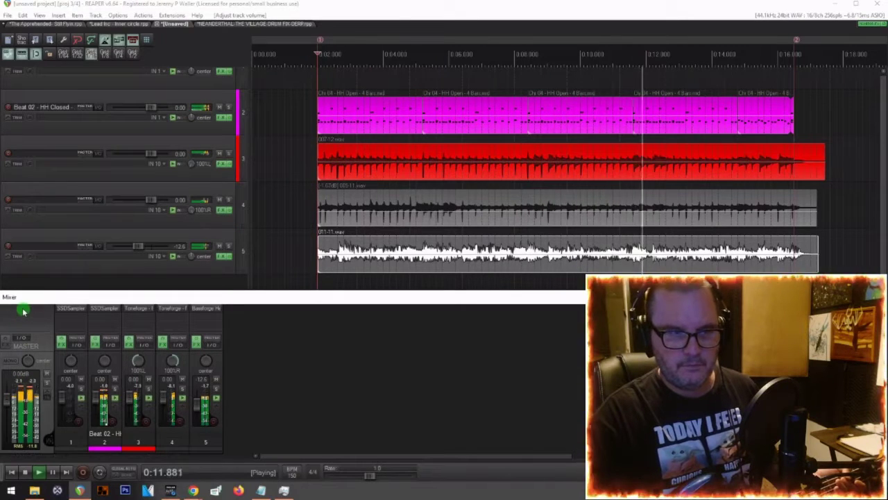
click(23, 312)
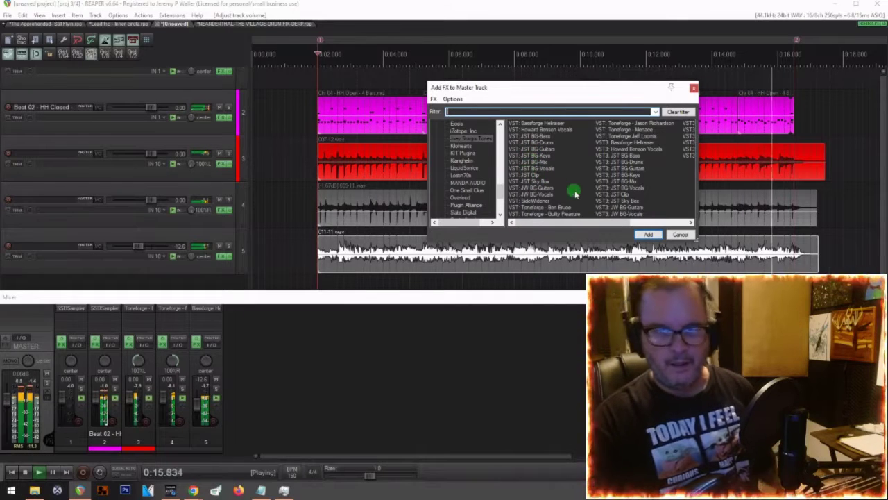
key(space)
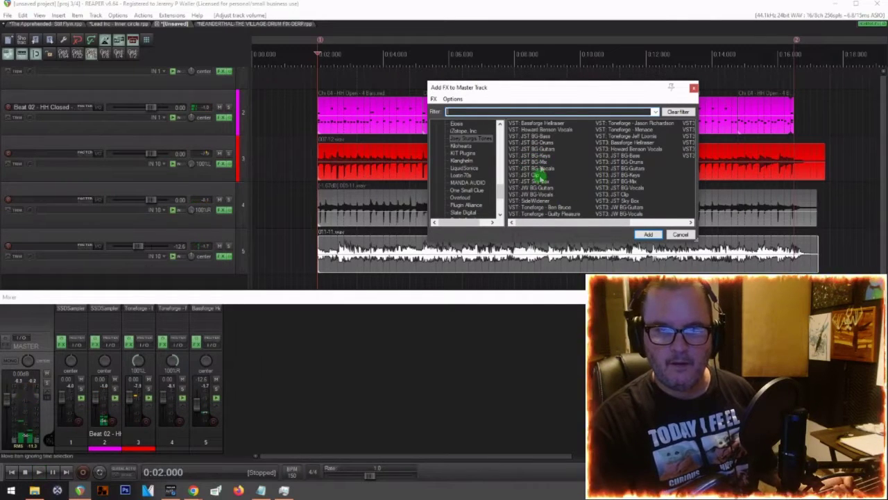
double_click(540, 162)
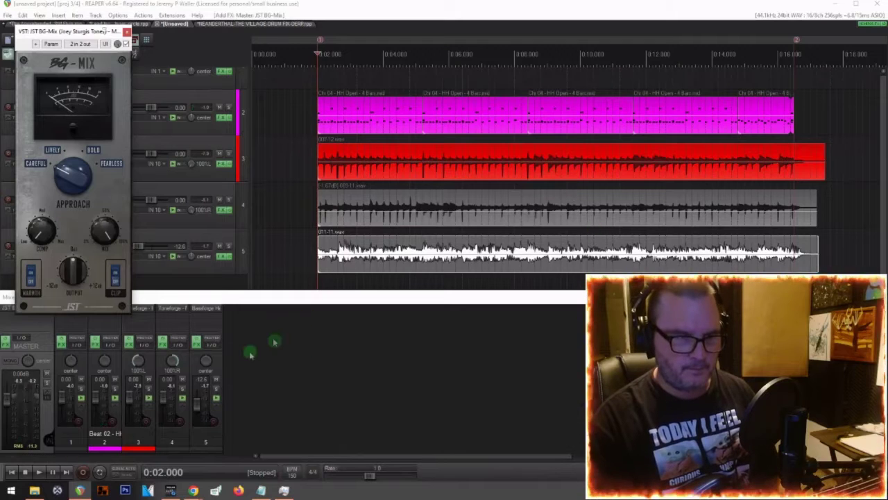
Step: Set BG-Mix's Approach to Bold, adjust its compression, mix and output during playback, and close the plugin
key(space)
mouse_move(39, 232)
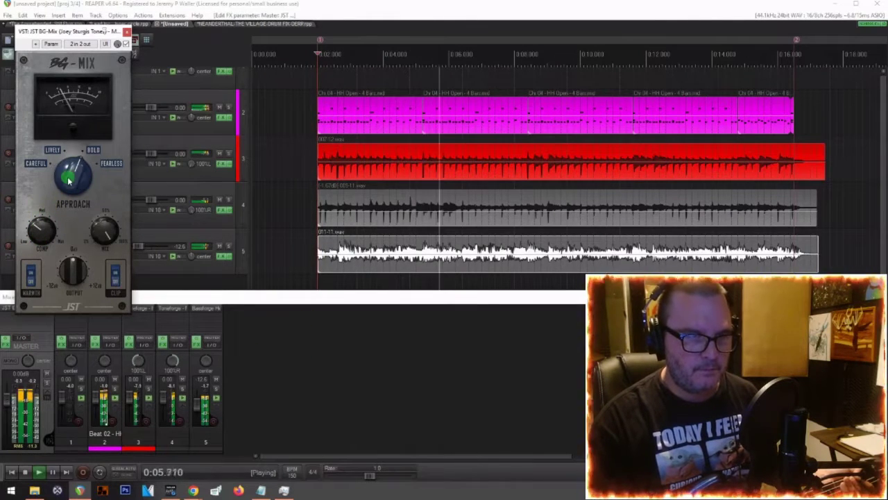
mouse_move(79, 266)
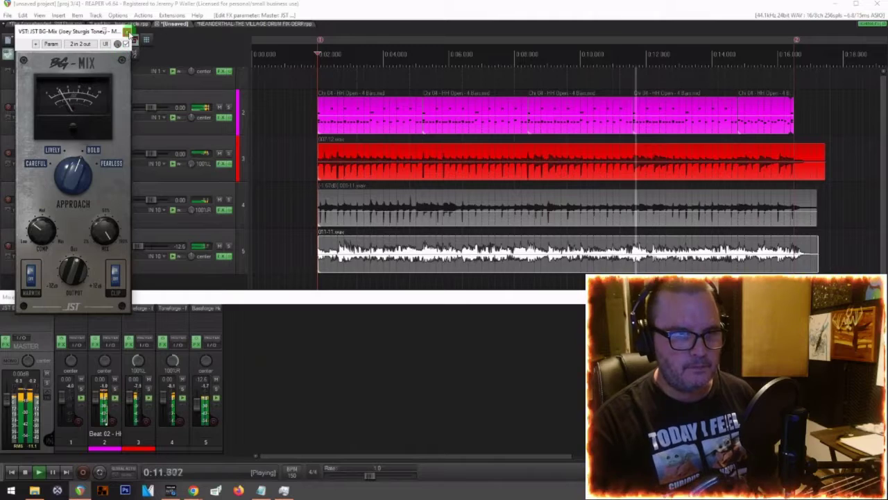
click(127, 32)
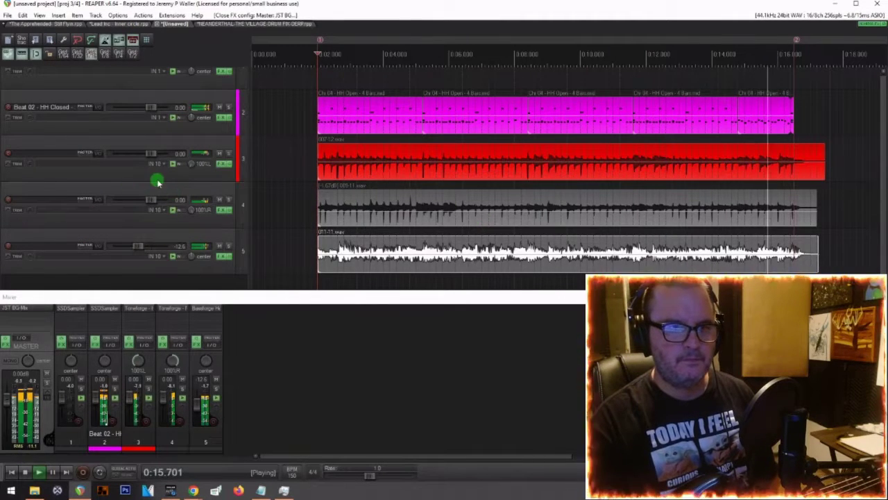
Step: Open the Ben Bruce plugin on track 3 and turn down its amp bass to the middle during playback
key(space)
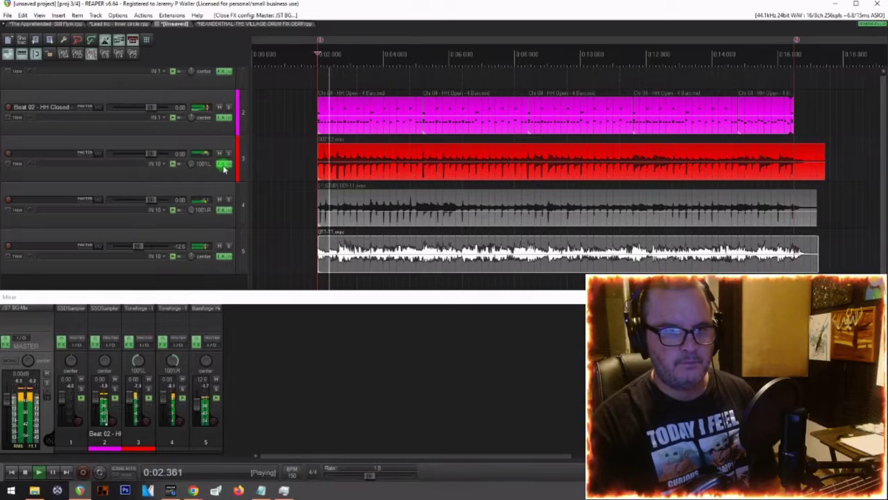
click(222, 164)
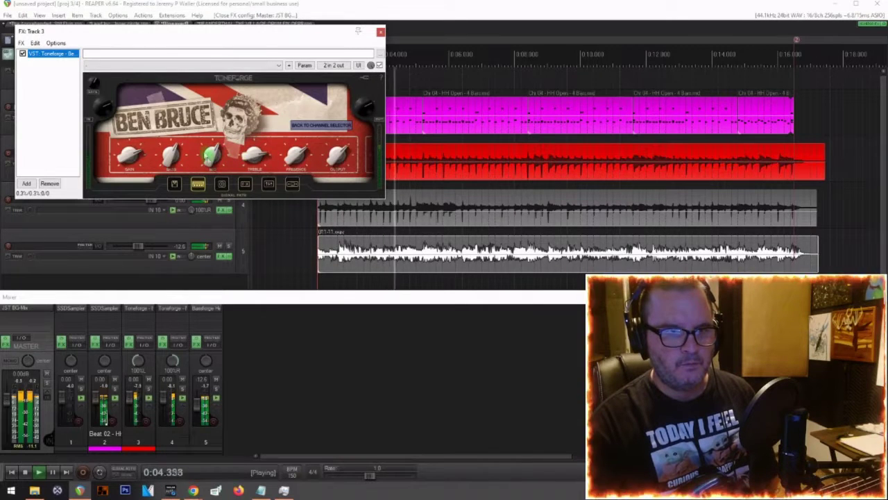
click(208, 159)
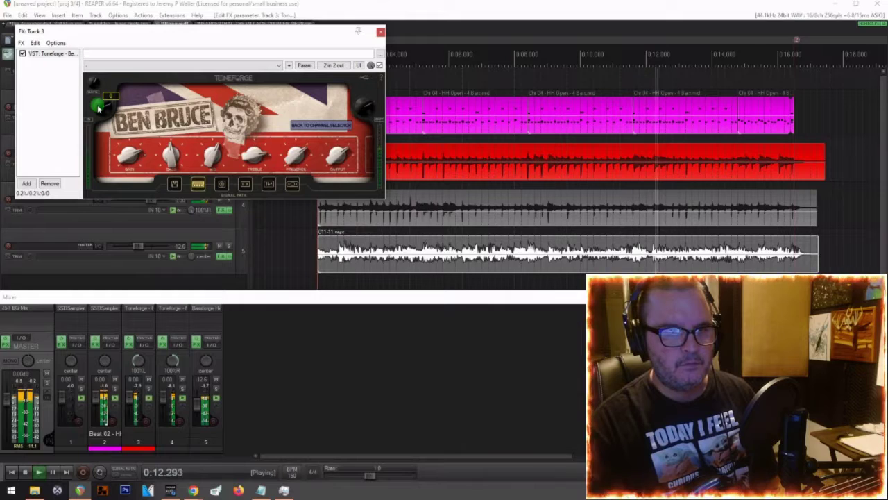
key(space)
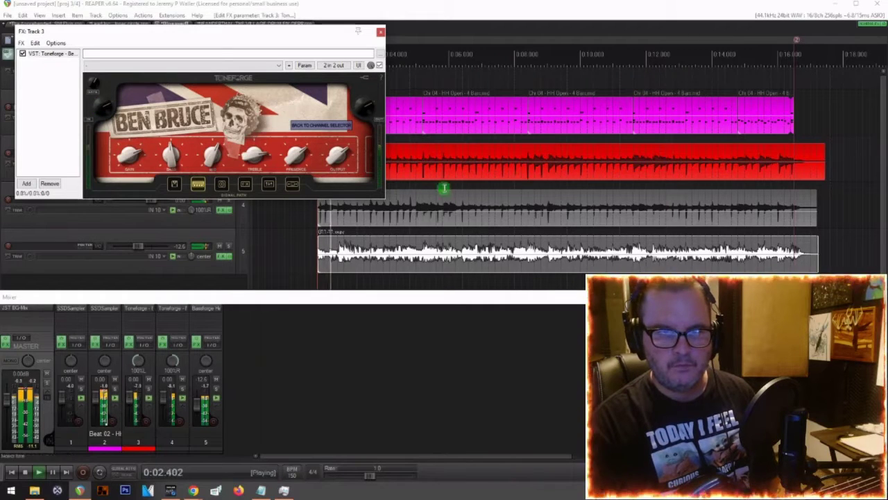
Step: Raise the Ben Bruce guitar item's volume to 4.37 dB, close the plugin window and stop playback
drag(442, 162, 440, 149)
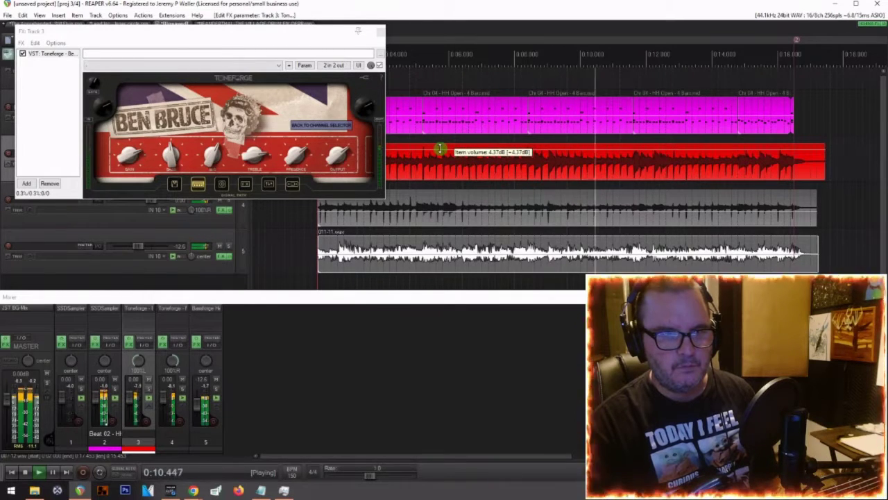
drag(440, 149, 440, 148)
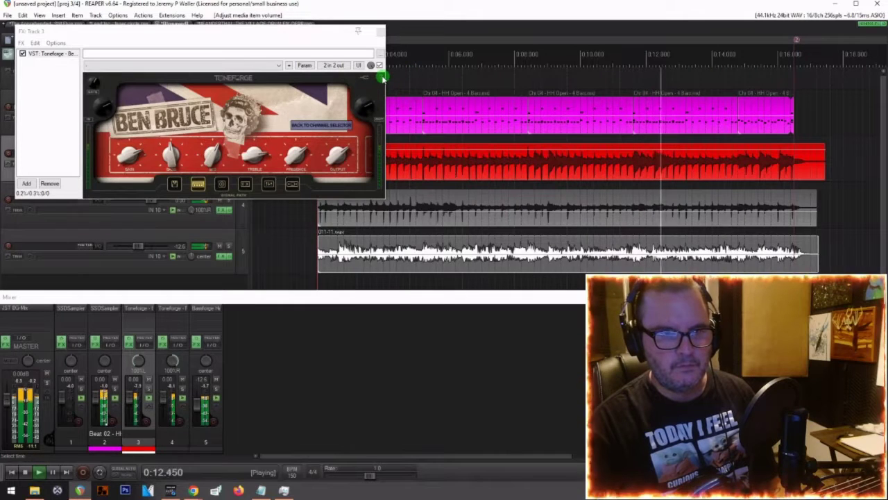
click(379, 31)
key(space)
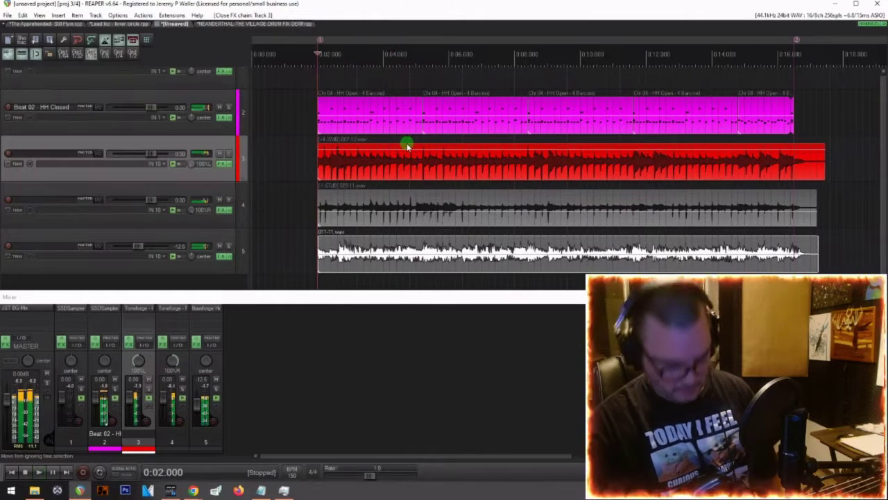
Step: Undo closing the Ben Bruce window and raise the Menace guitar item's volume to about 4.2 dB
key(ctrl+z)
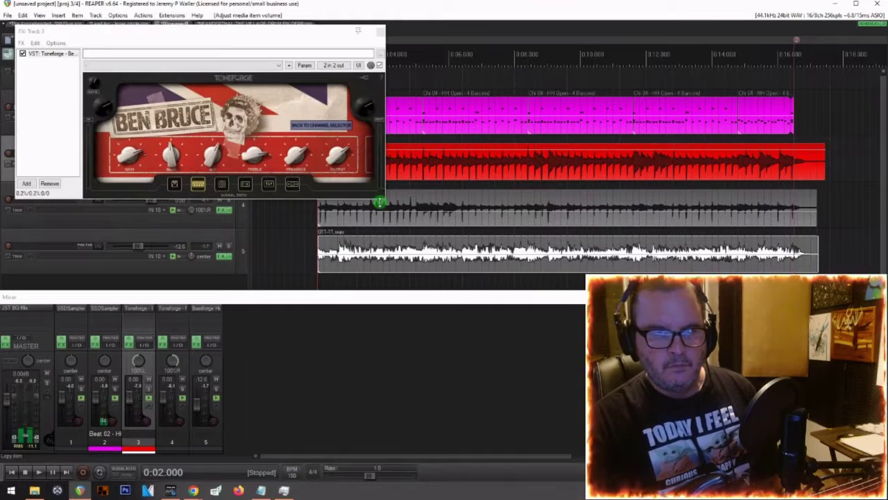
click(442, 150)
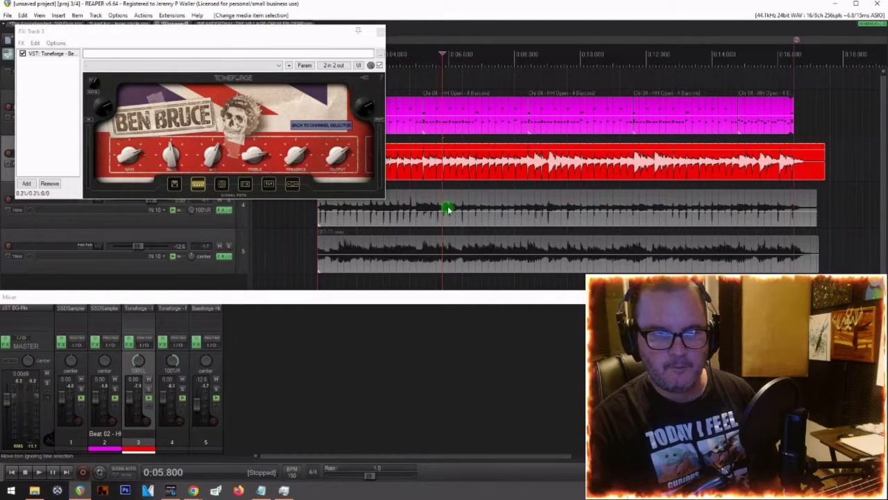
drag(448, 211, 449, 198)
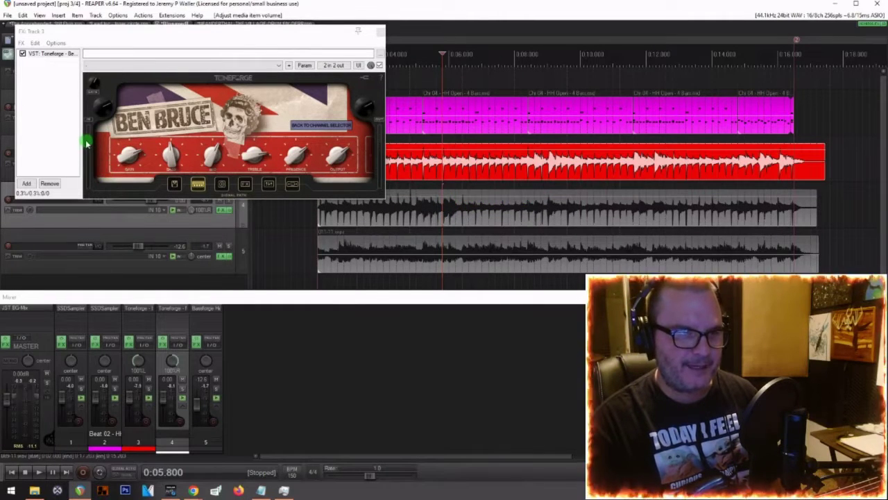
Step: Play the rebalanced guitars from 0:05.800 and close the reopened Ben Bruce plugin window
key(space)
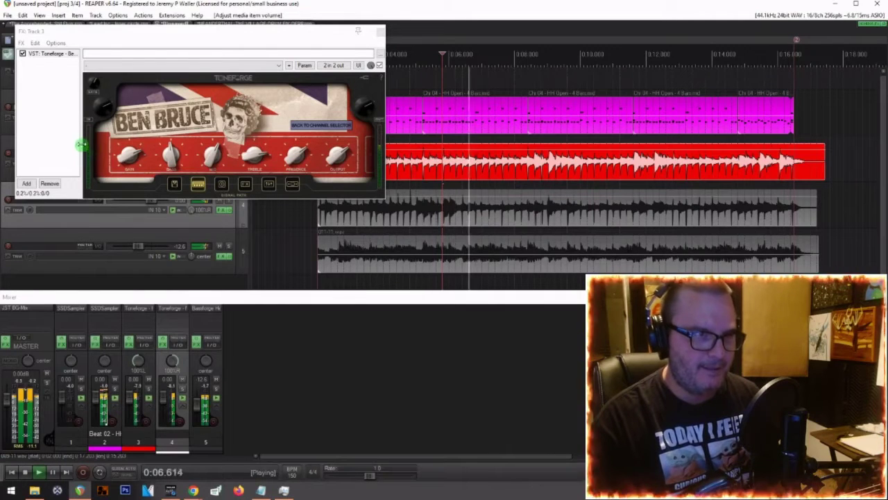
key(space)
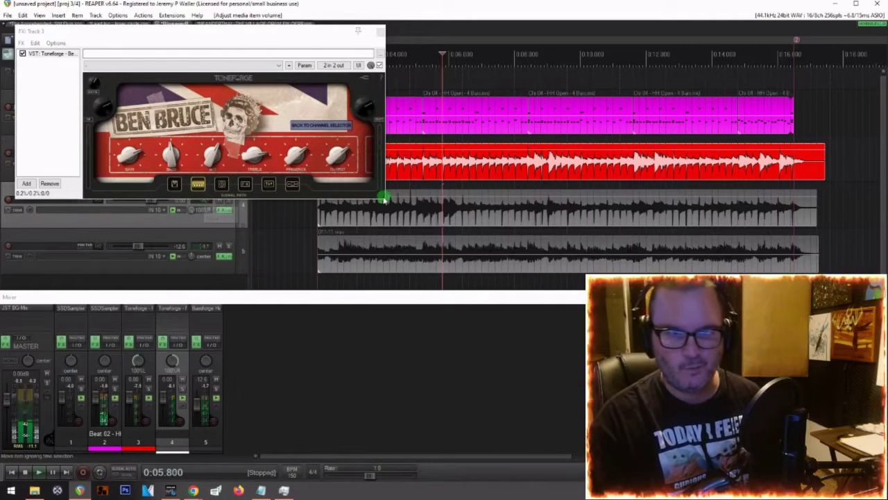
key(space)
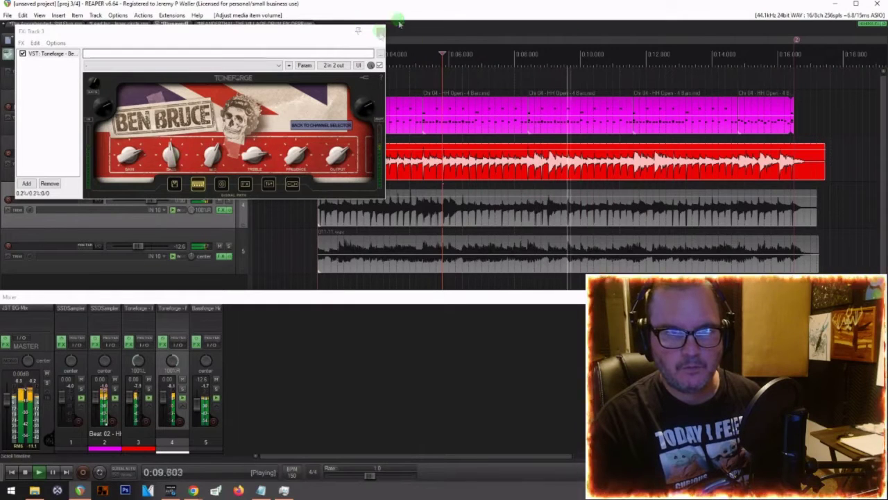
key(Escape)
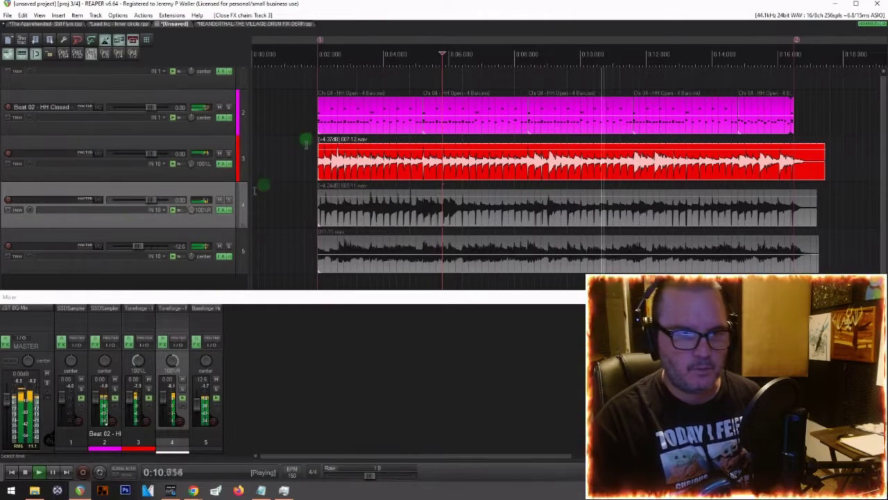
Step: Turn down the bass on track 4's Menace amp, adjust its Overdrive pedal tone during playback, and close the plugin
click(222, 209)
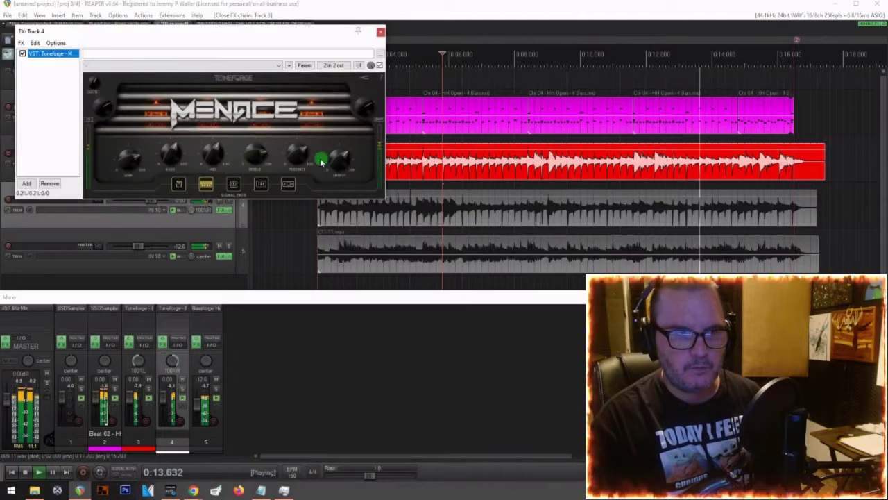
click(174, 172)
drag(174, 178, 175, 179)
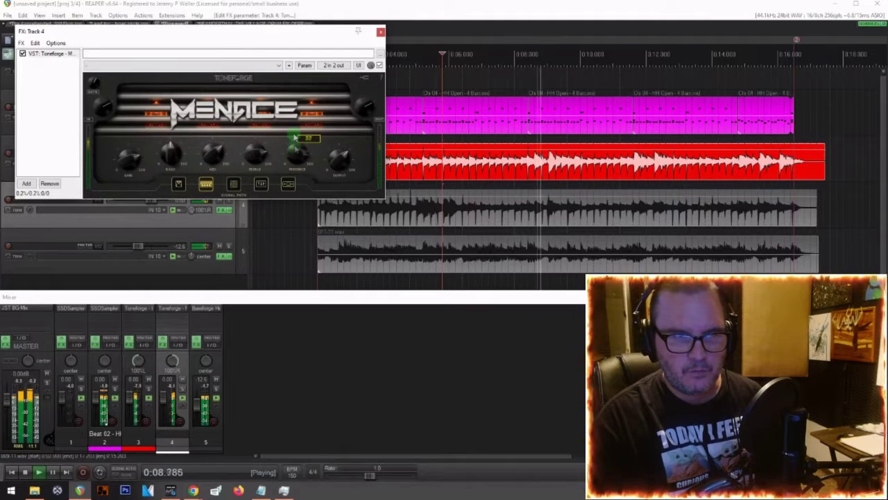
click(178, 183)
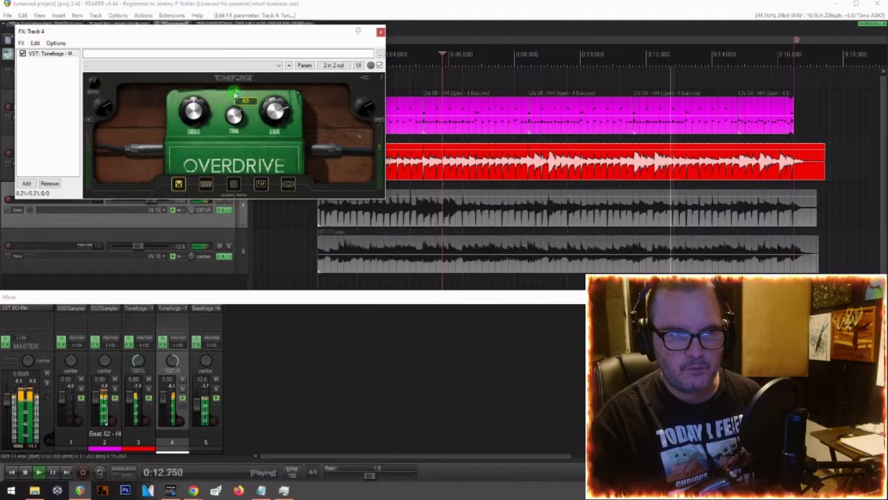
click(380, 31)
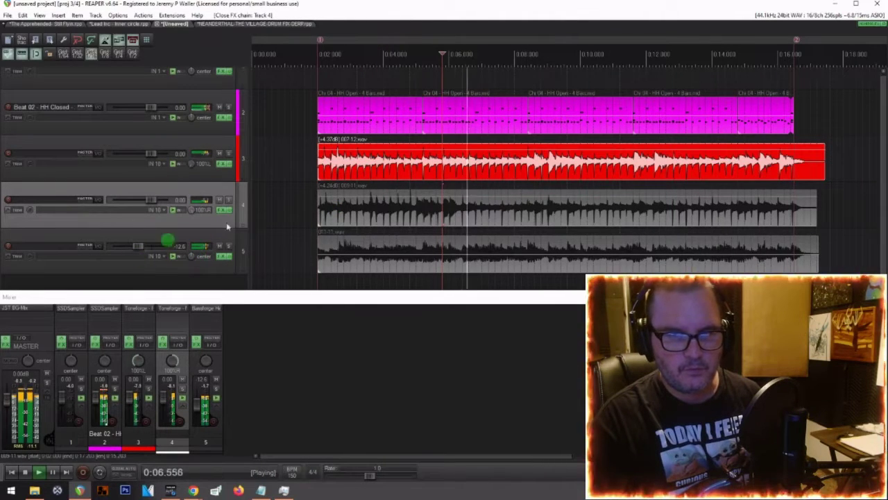
Step: Split the two guitar items and the bass item at 0:16.700 and delete the leftover tails
scroll(839, 151, down, 2)
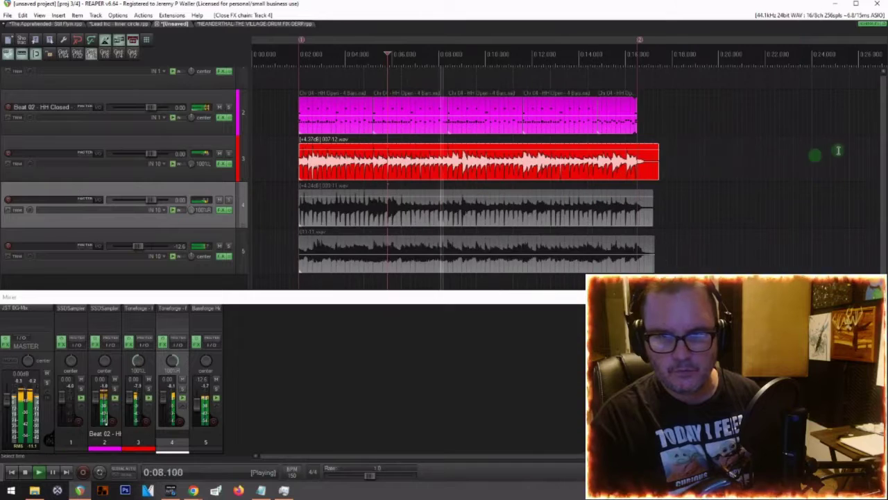
click(644, 215)
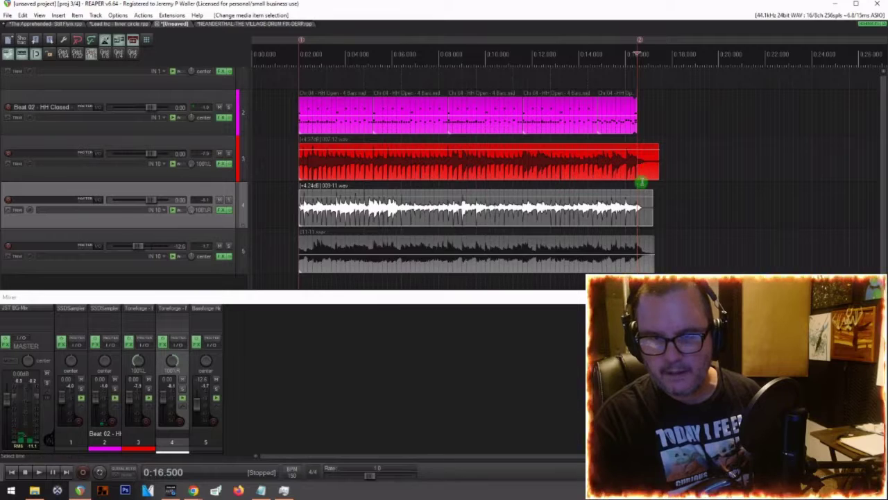
scroll(643, 179, up, 3)
click(639, 171)
drag(662, 156, 653, 270)
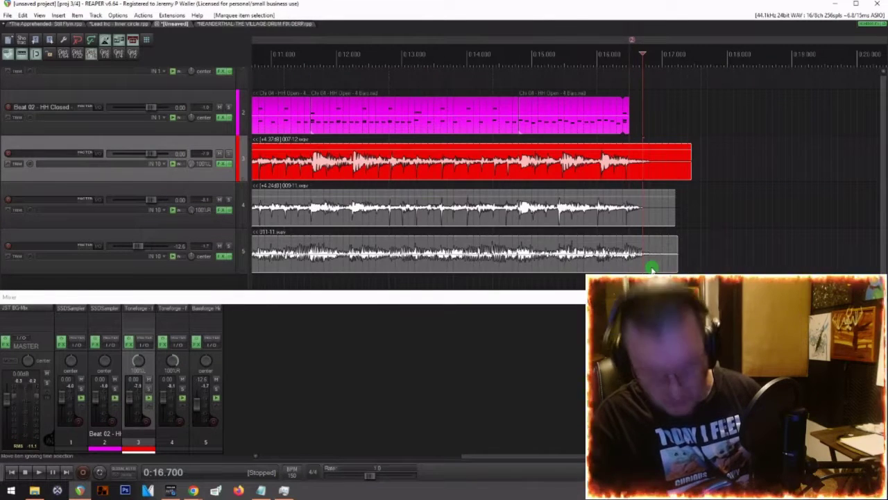
key(s)
key(Delete)
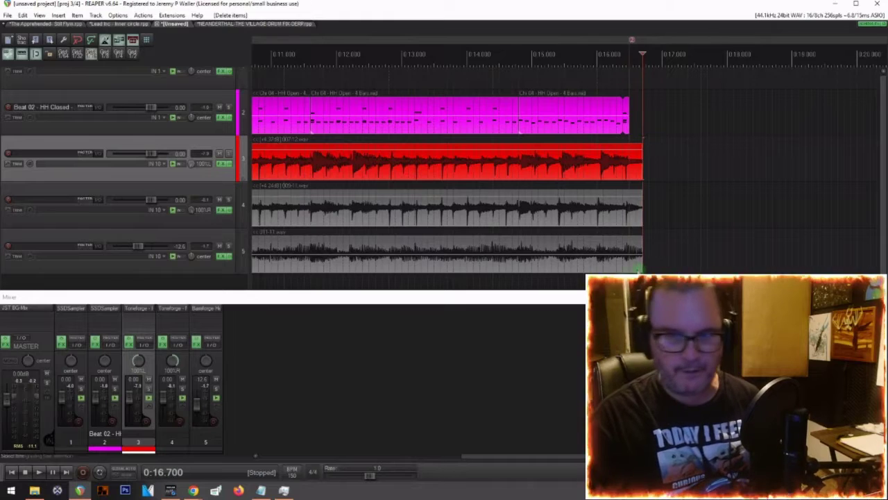
Step: Play the trimmed ending from 0:16.300 and stop
click(617, 138)
key(space)
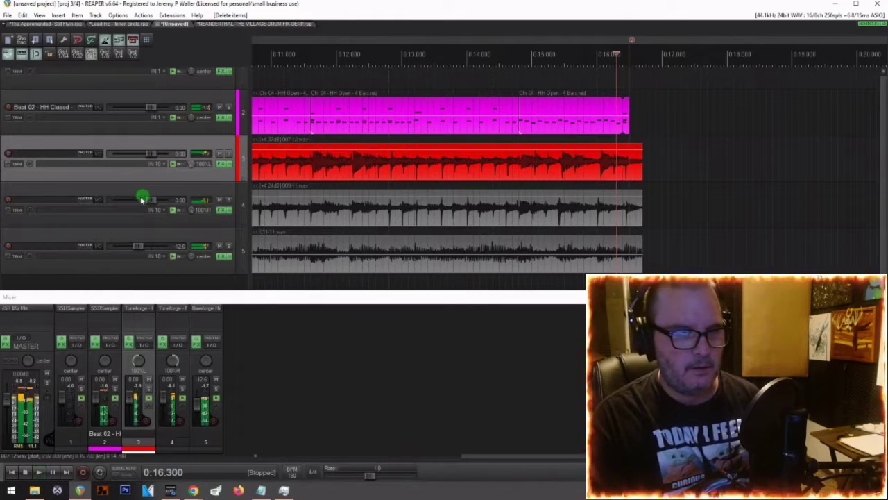
key(space)
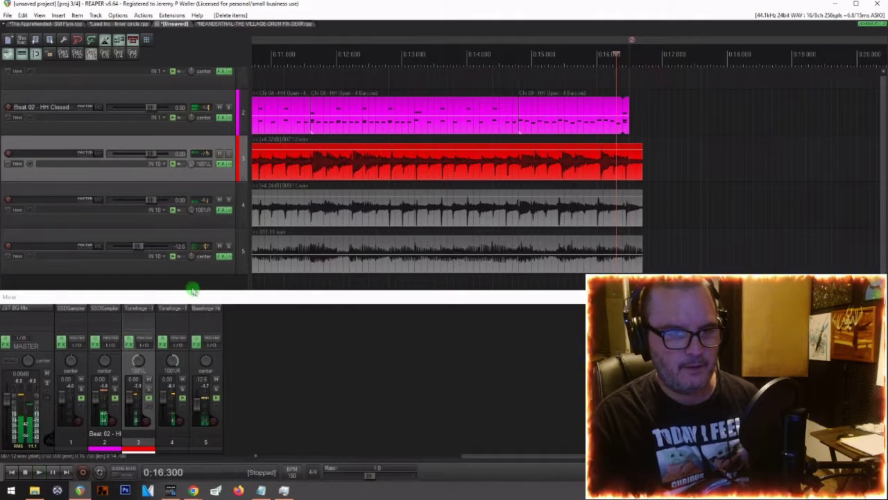
Step: Colour the second guitar track (track 4) red to match track 3
click(161, 189)
key(super)
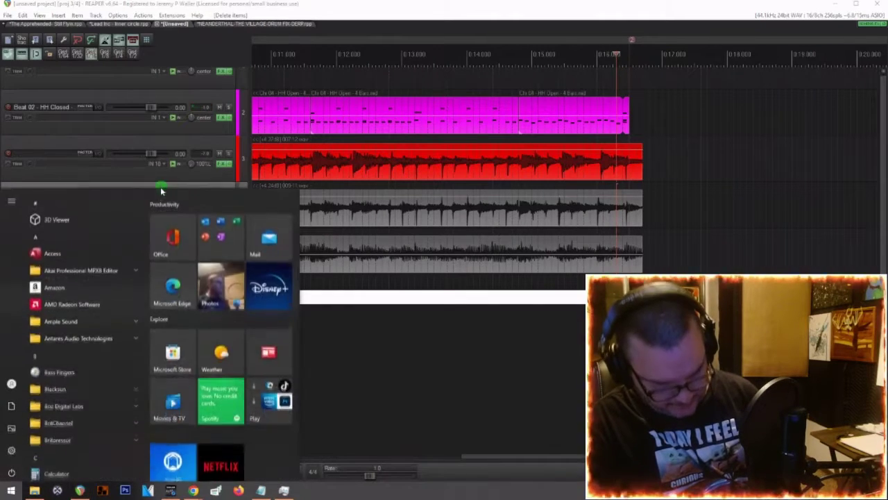
key(super)
key(alt+c)
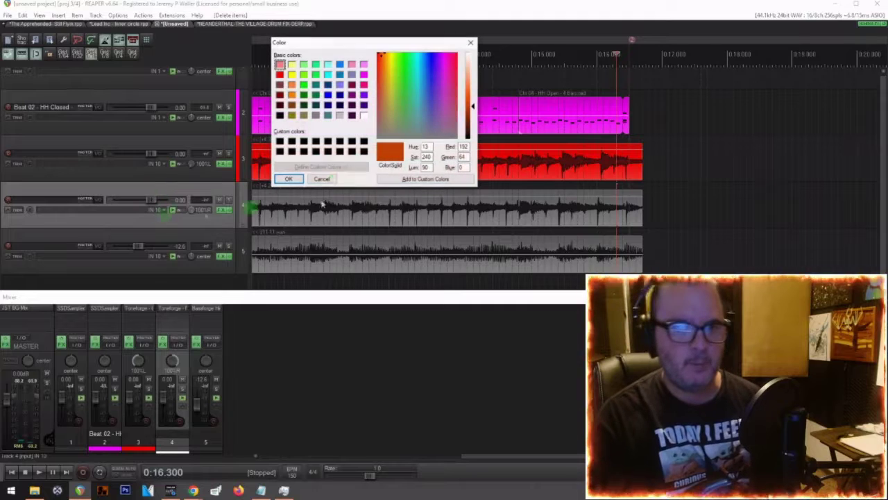
click(279, 74)
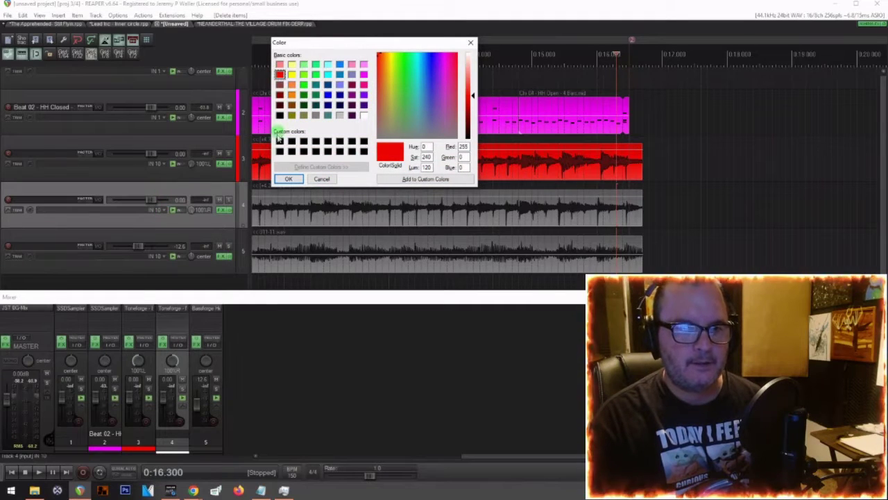
click(278, 179)
Step: Group the two red guitar tracks into a folder track named G1
click(111, 141)
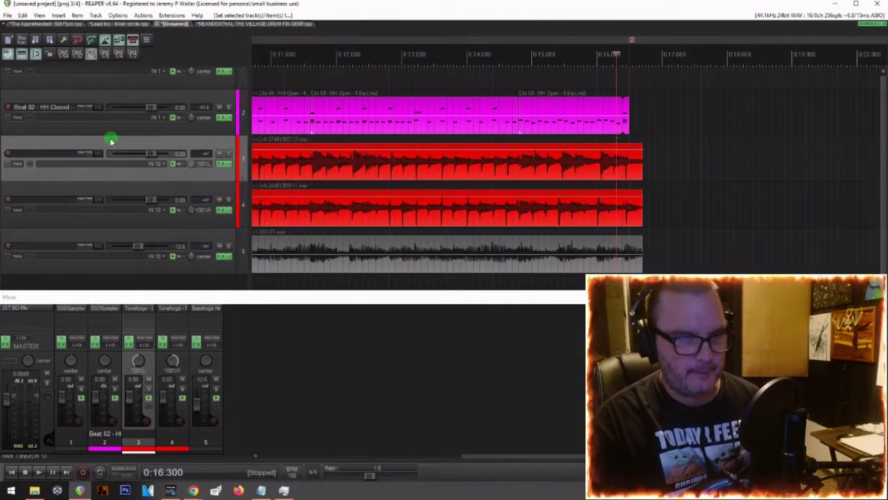
ctrl+click(97, 185)
key(ctrl+shift+f)
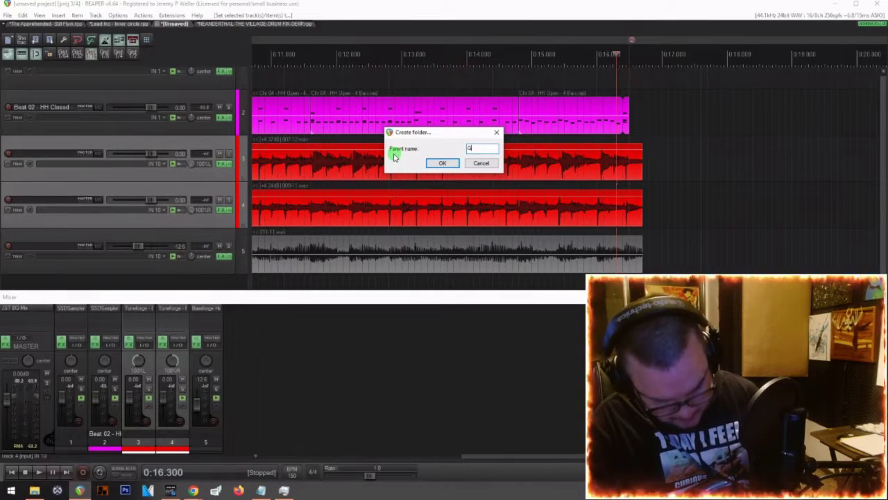
text(G1)
key(Return)
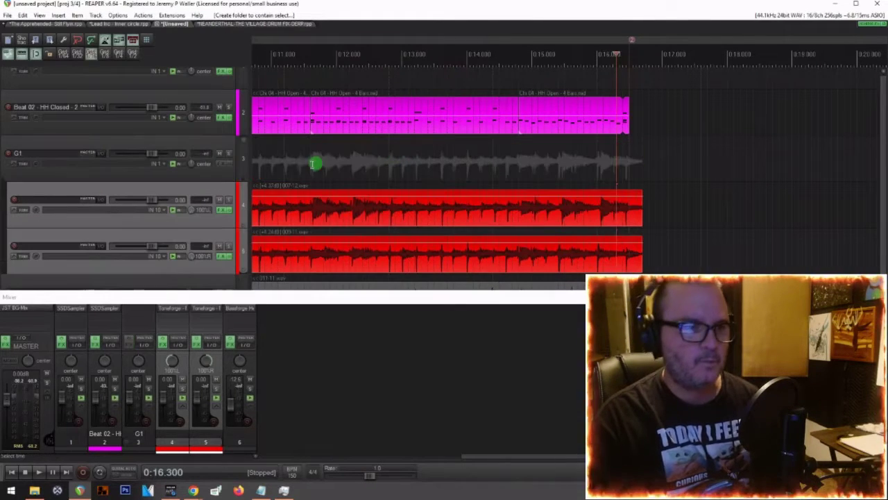
Step: Add JW BG-Guitars to the G1 folder track and end the PACE License Service process in Task Manager to unfreeze the load
click(220, 158)
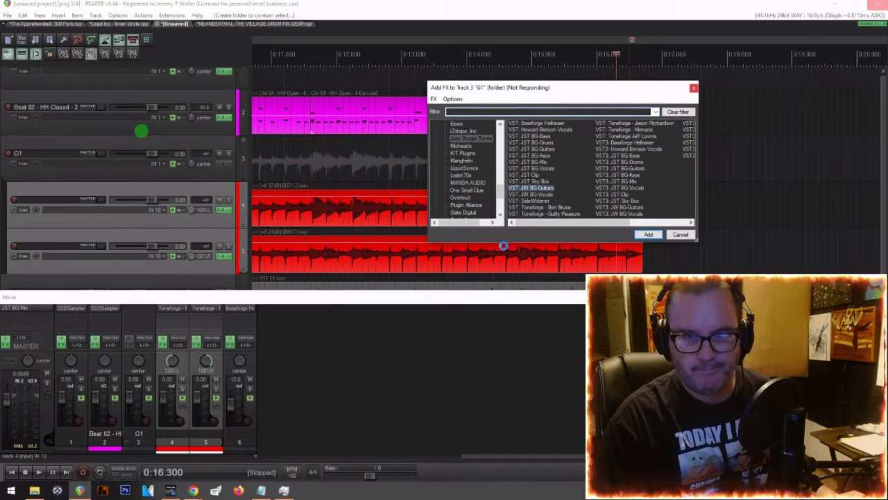
right_click(333, 489)
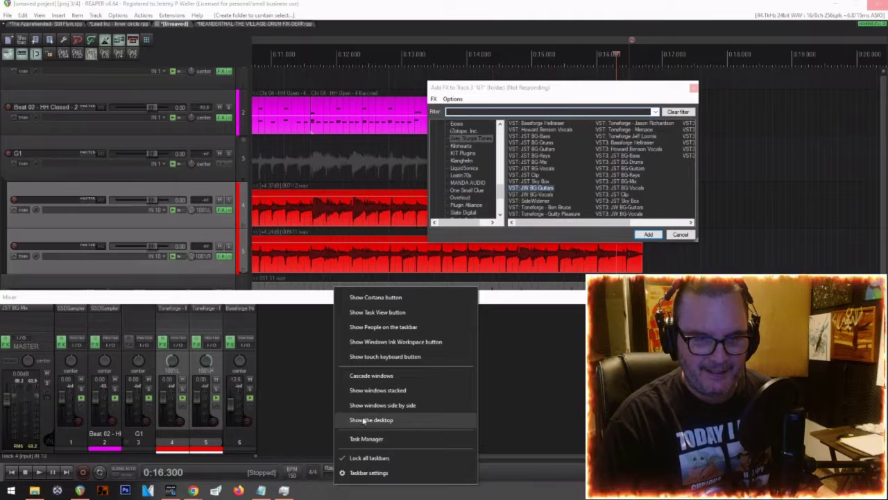
click(366, 439)
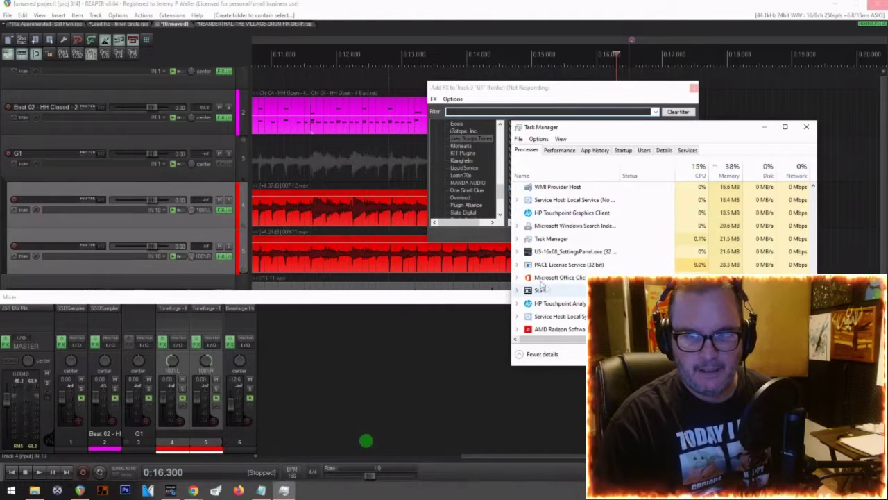
scroll(535, 264, down, 2)
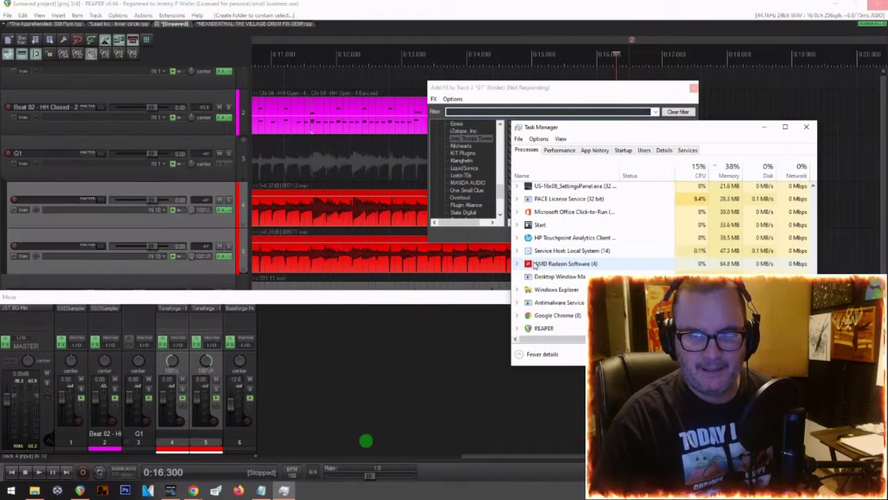
right_click(537, 202)
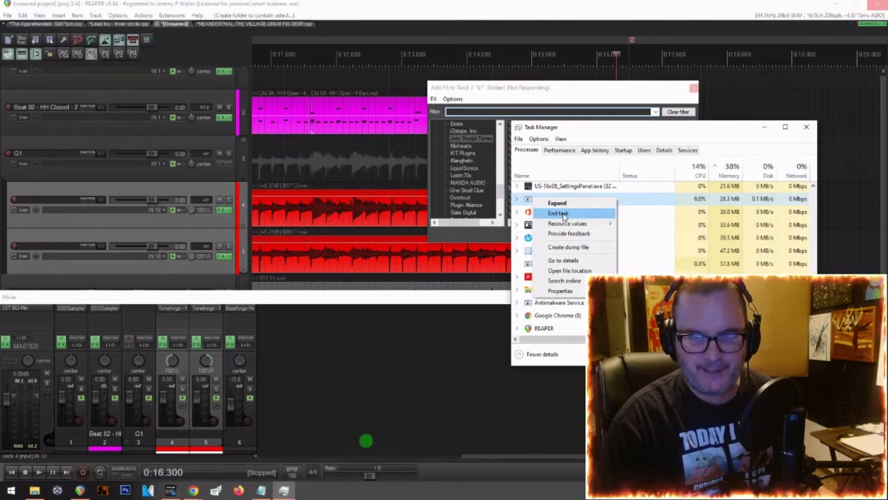
click(563, 214)
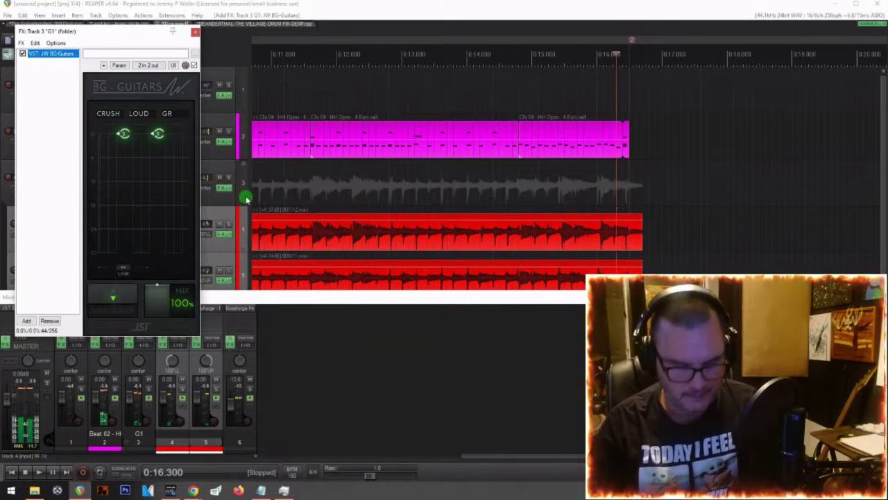
Step: Lower the Crush and Loud levels of BG-Guitars to -11.00 while playing the song from 0:02.000
click(322, 189)
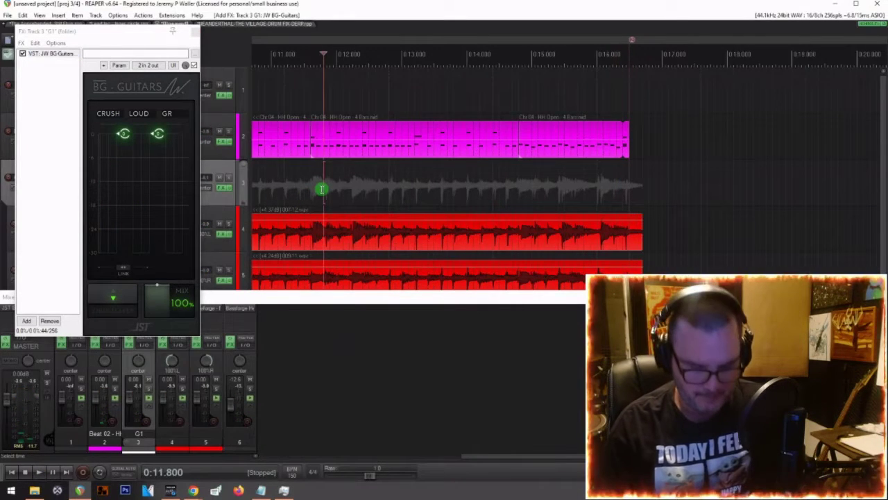
key(Home)
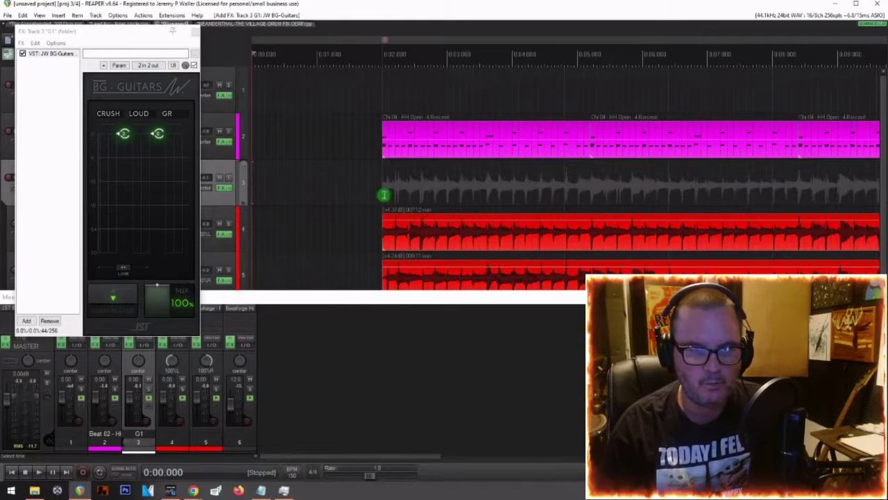
key(space)
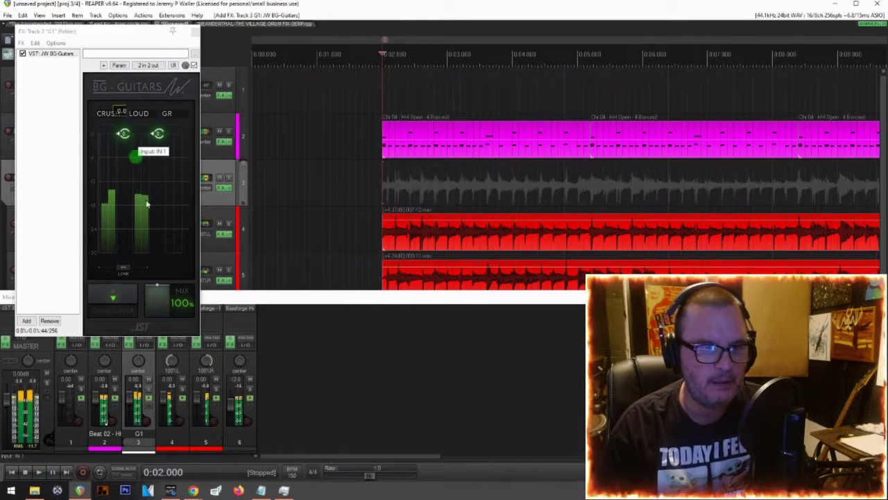
key(space)
drag(154, 279, 94, 275)
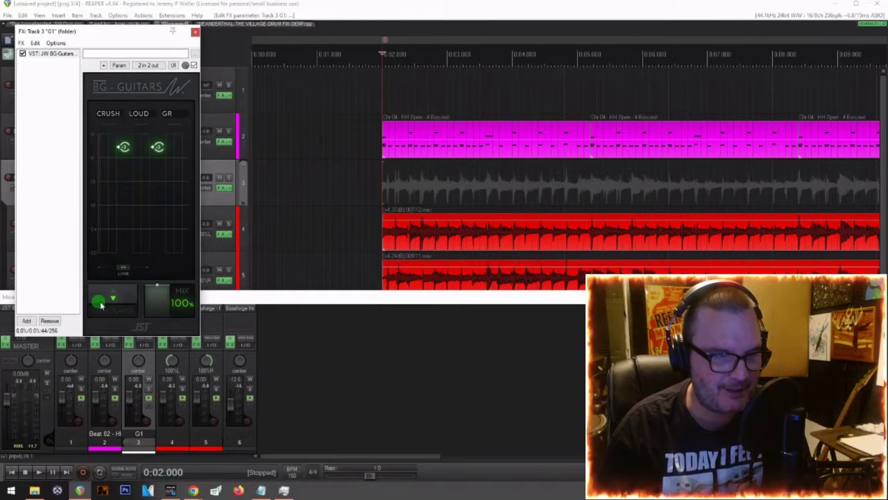
key(space)
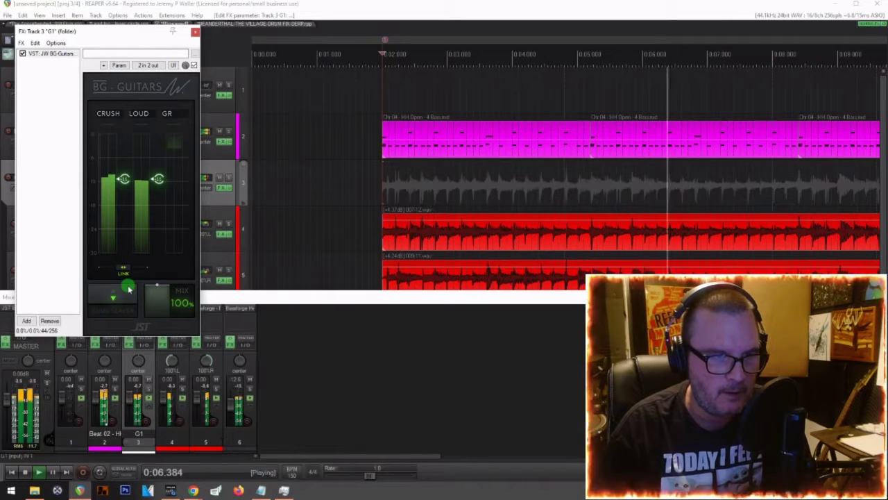
key(space)
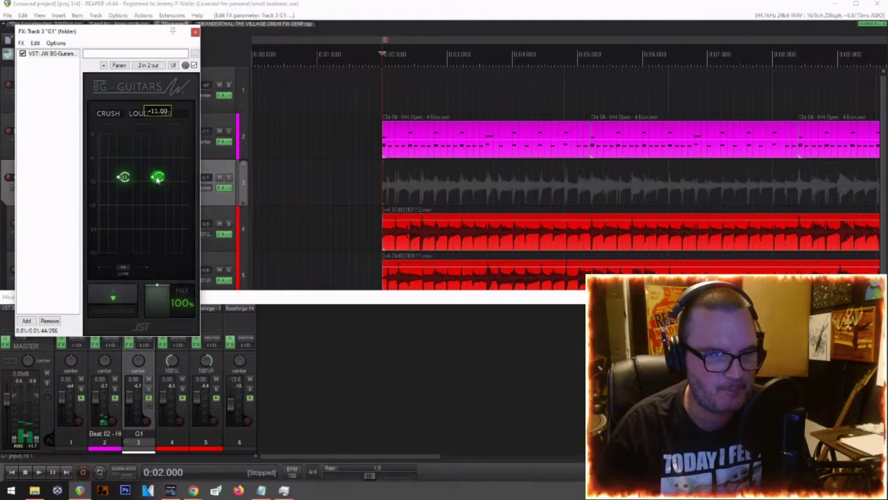
key(space)
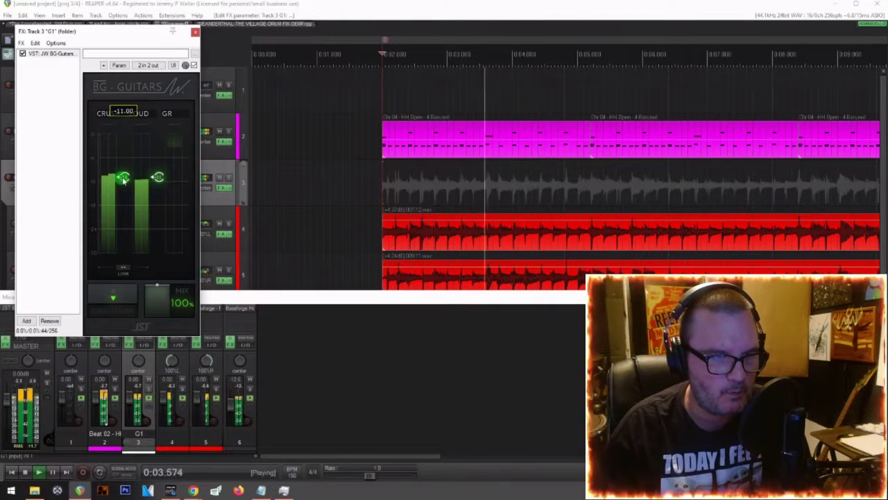
key(space)
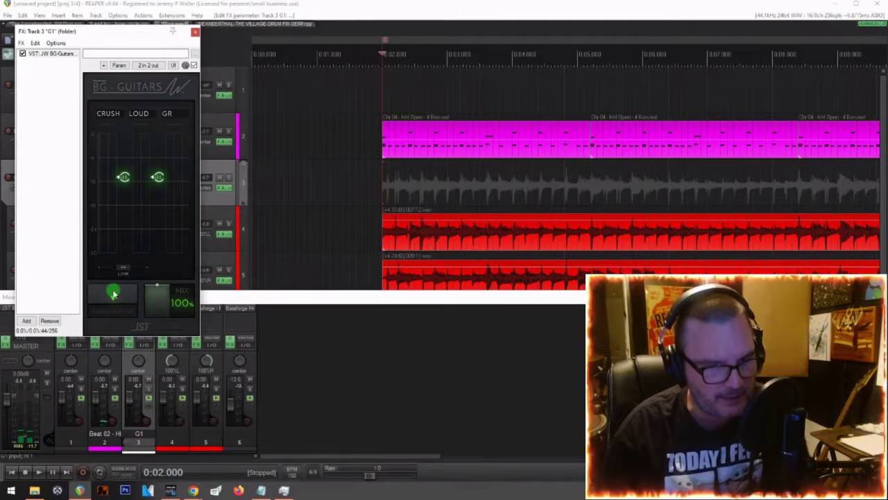
Step: Enable Chug Slayer, lower Crush to about -12 and raise Loud slightly during playback, then close BG-Guitars and stop
click(114, 295)
key(space)
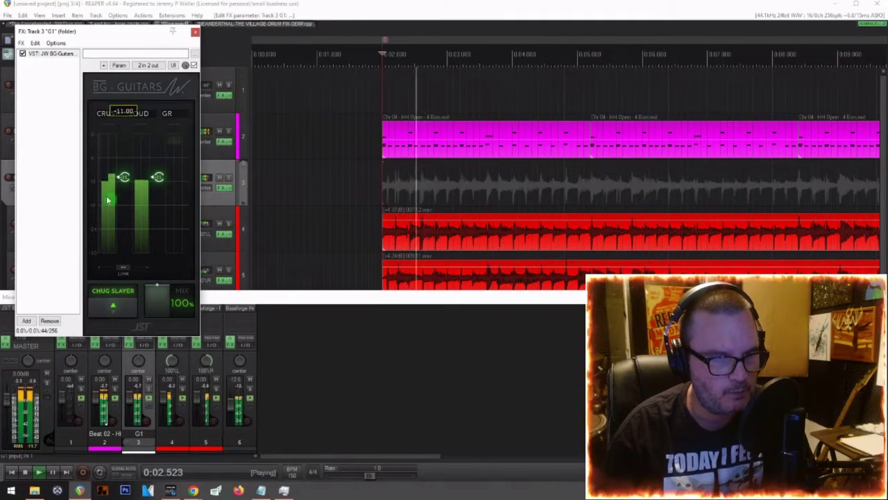
drag(123, 177, 158, 175)
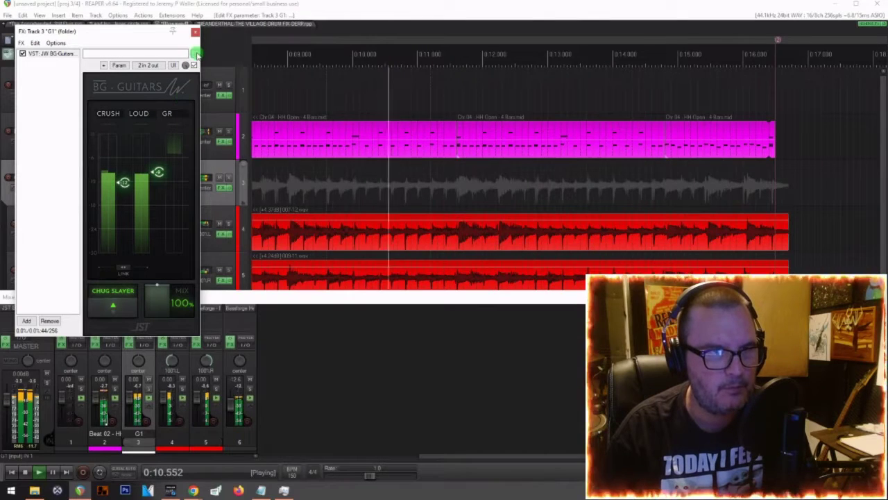
click(196, 32)
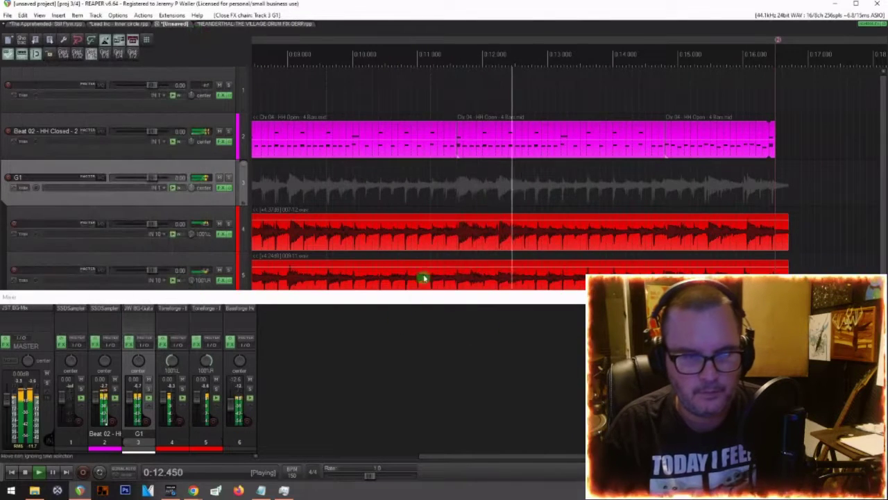
key(space)
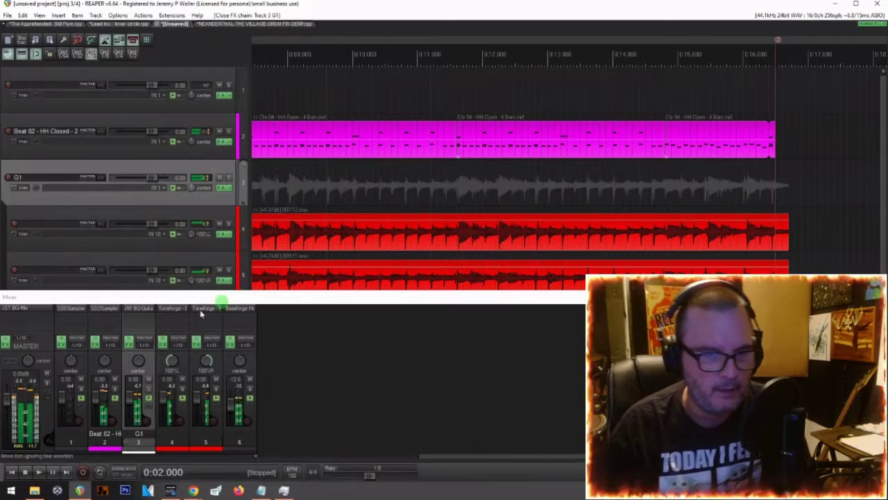
Step: Add Slate Digital's Virtual Mix Rack after BG-Guitars on the G1 folder track
click(138, 313)
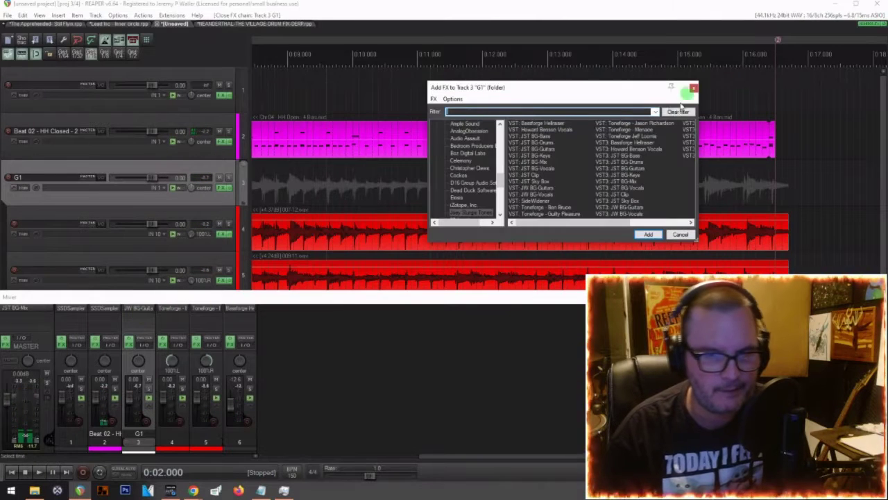
scroll(459, 189, down, 5)
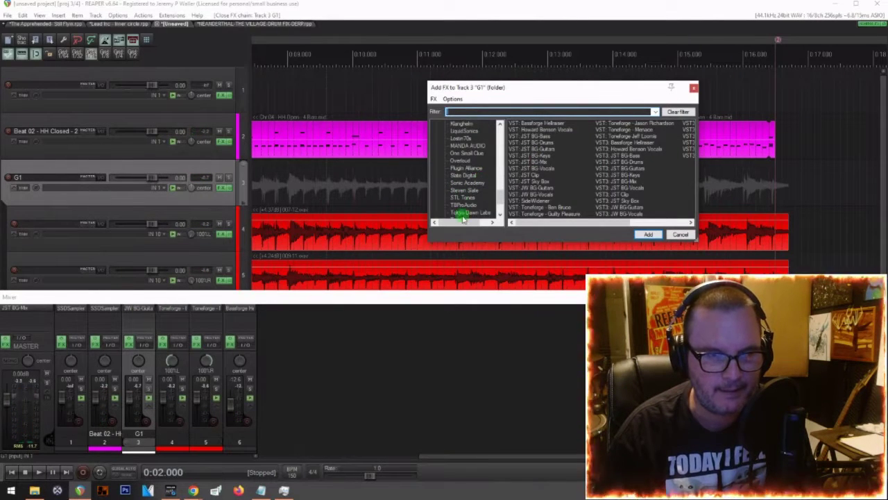
click(461, 190)
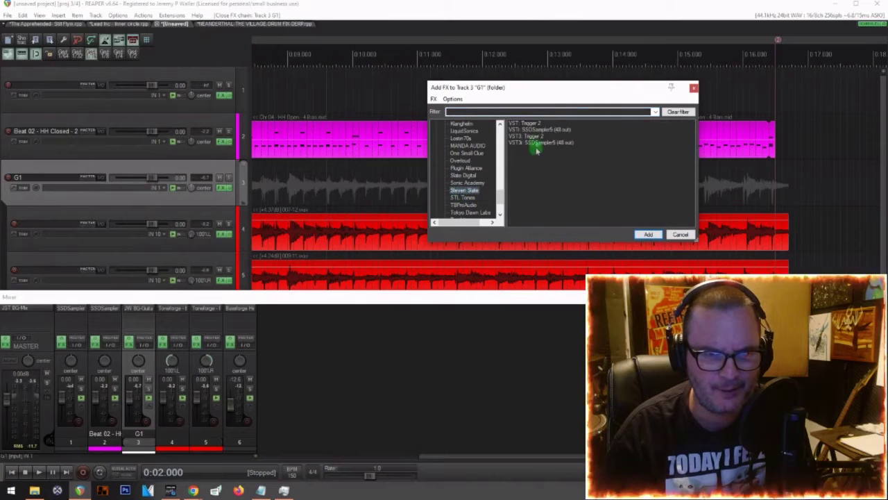
click(461, 175)
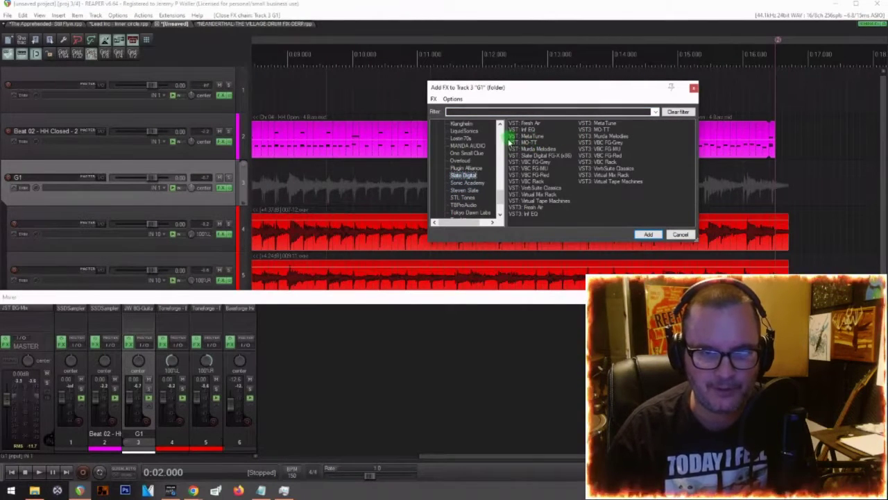
double_click(530, 195)
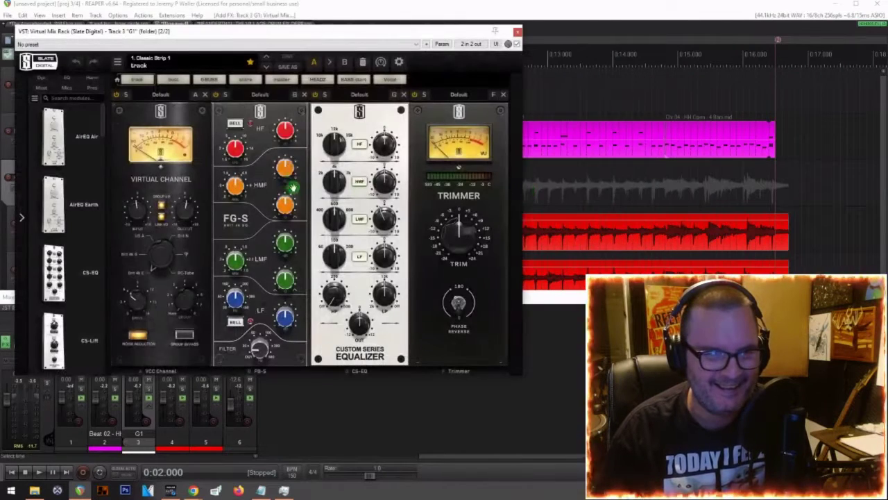
Step: Load the G-BUSS preset in Virtual Mix Rack on G1 during playback, remove its Hollywood module, and stop playback
key(space)
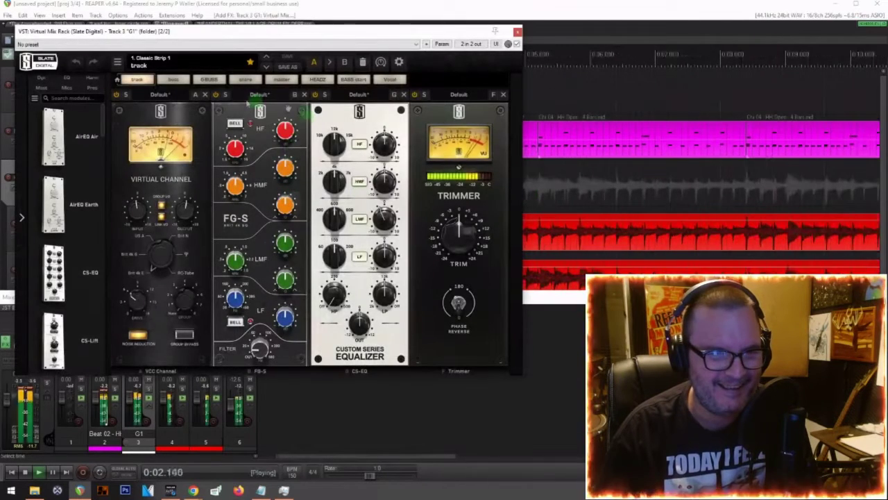
click(209, 79)
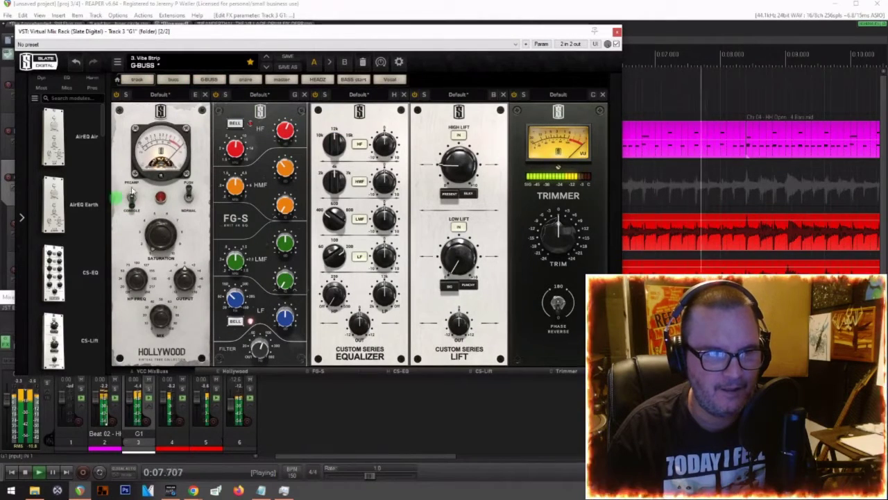
click(211, 94)
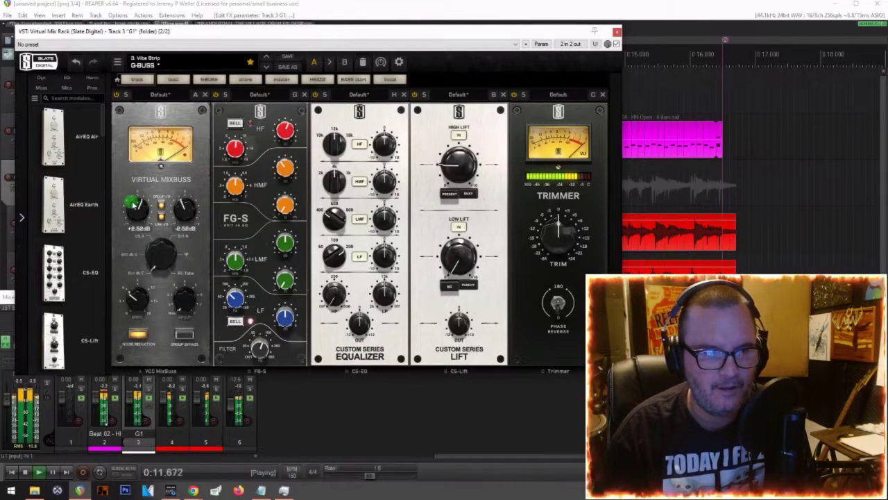
key(space)
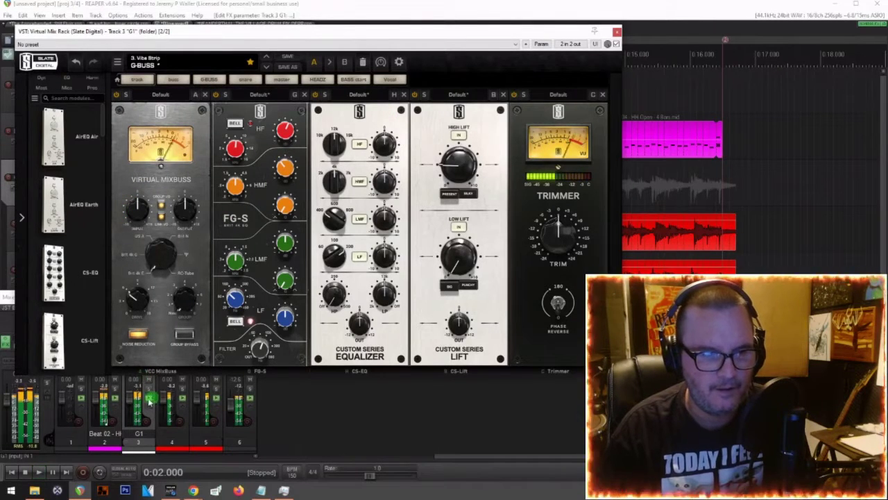
Step: Play the song and lower guitar track 4 to about -8.8 dB and track 5 to about -7.9 dB, closing Virtual Mix Rack
click(128, 398)
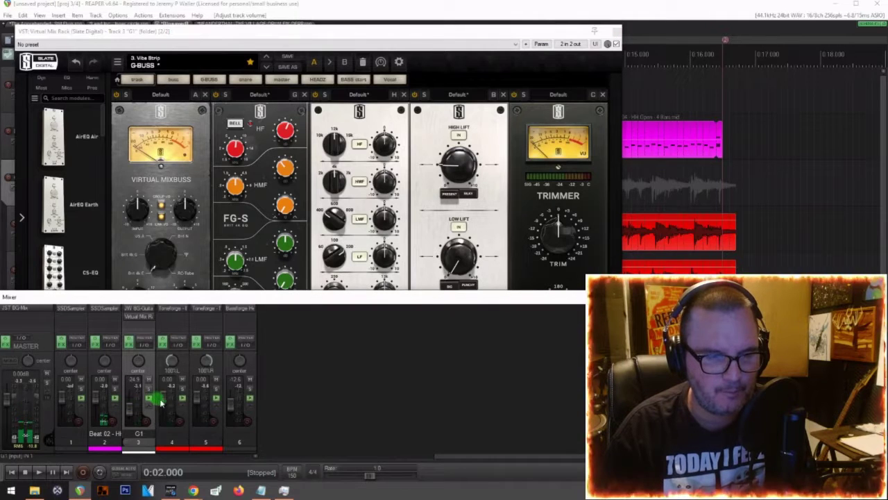
key(space)
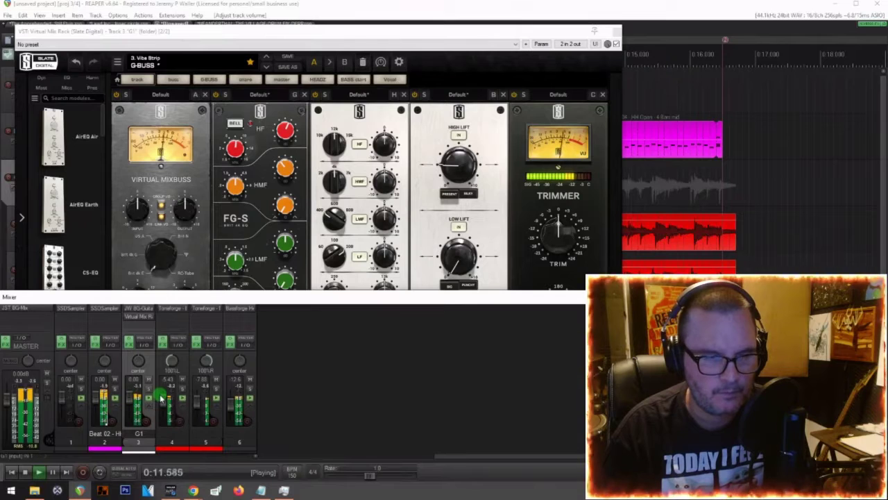
scroll(167, 403, up, 5)
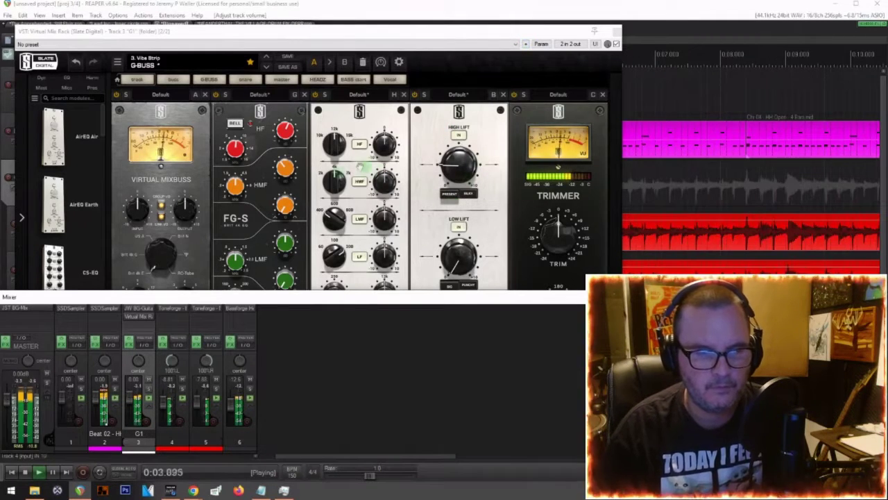
click(616, 31)
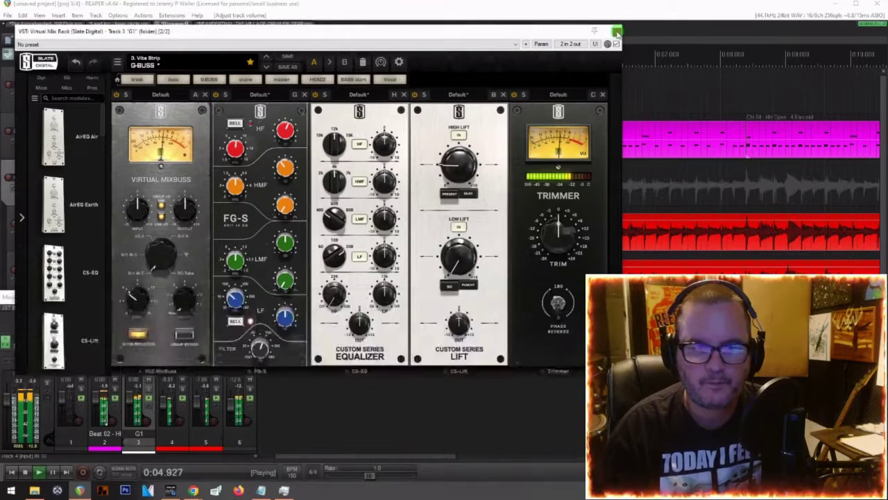
key(space)
Step: Replace the Toneforge plugin on track 4 with Joey Sturgis Tones' VST Toneforge Jeff Loomis
drag(323, 291, 315, 95)
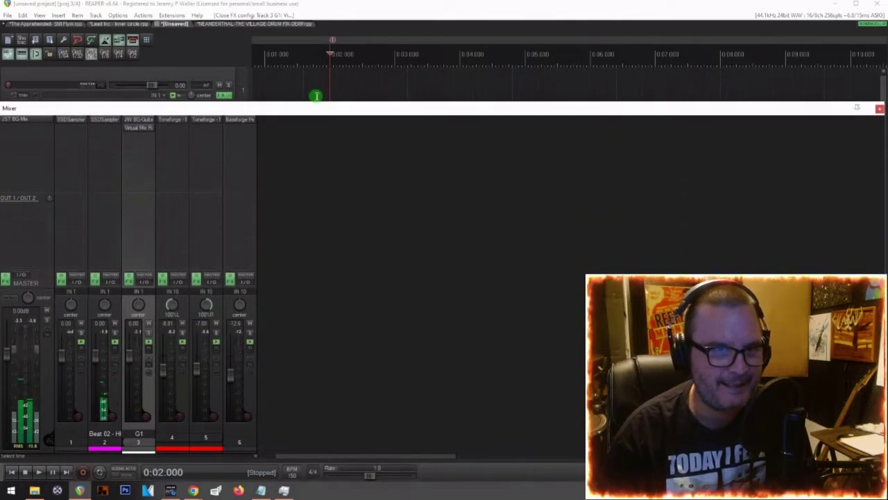
right_click(175, 123)
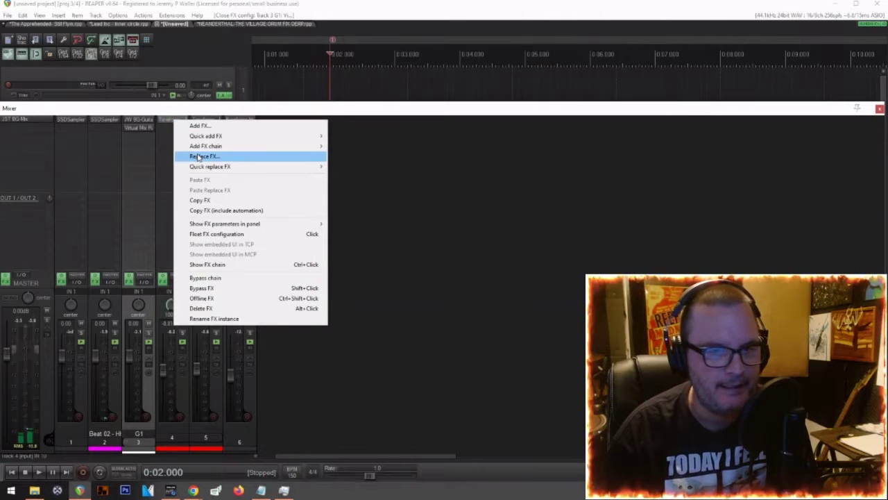
click(202, 155)
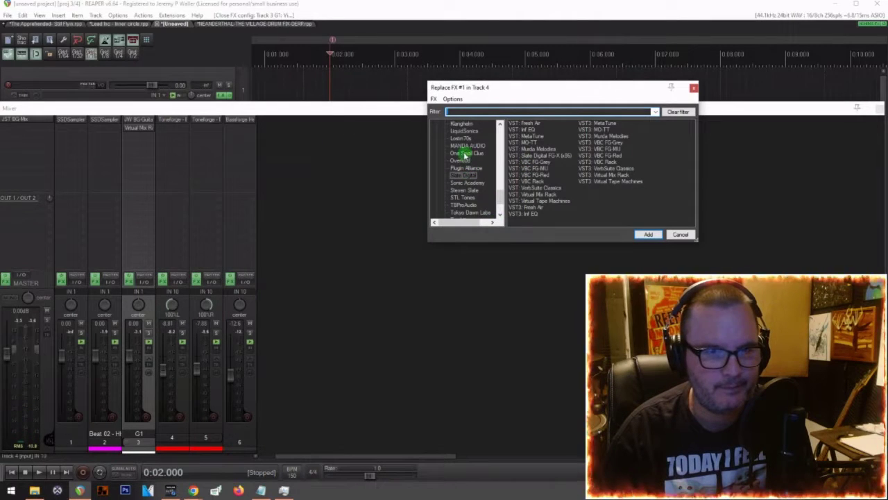
scroll(465, 172, up, 1)
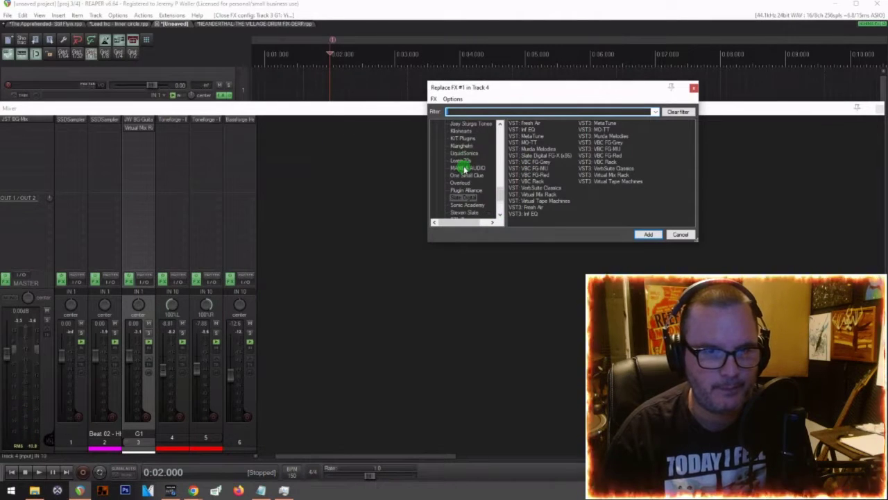
click(462, 124)
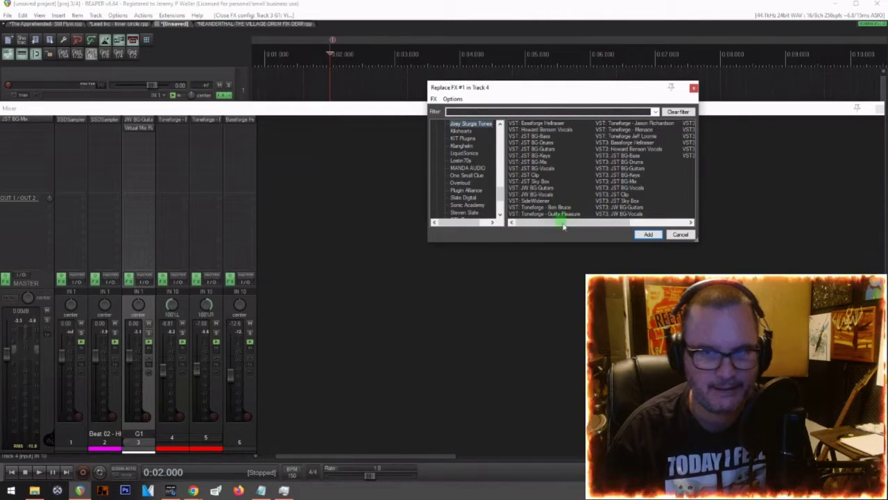
click(653, 138)
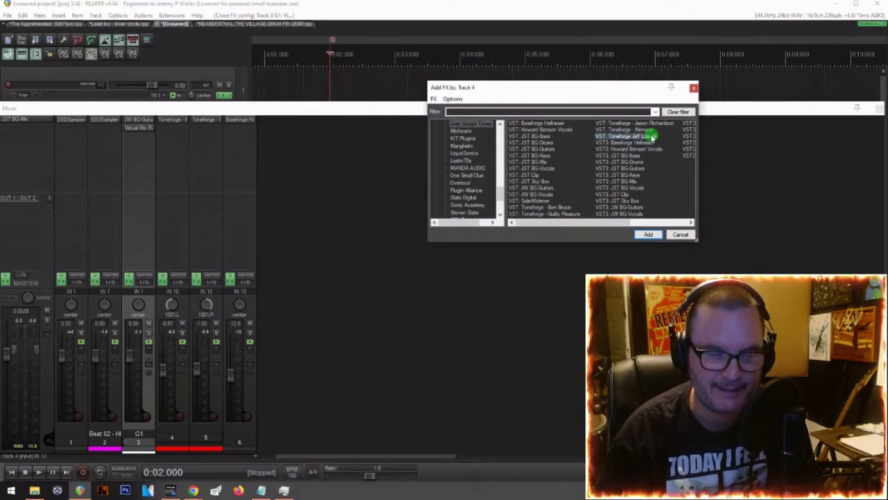
double_click(652, 137)
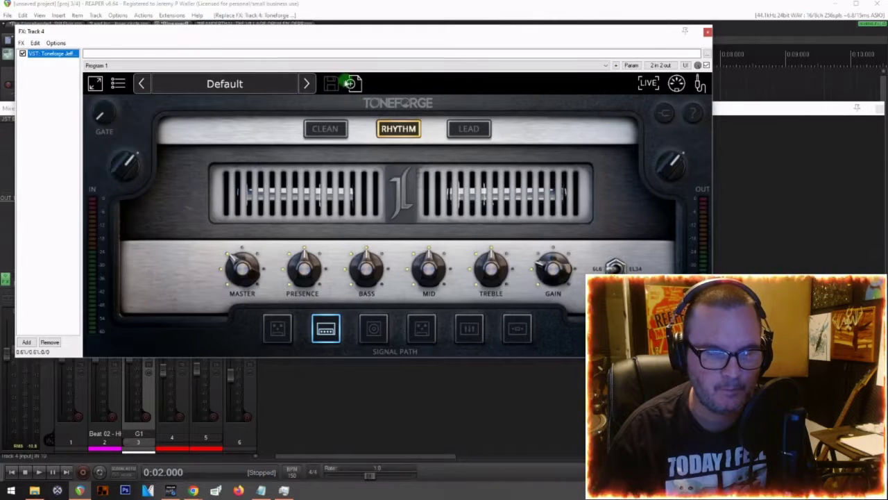
Step: Load the JST Community preset Andres 6L6 Rhythm in track 4's Toneforge and audition it with the full song
click(250, 83)
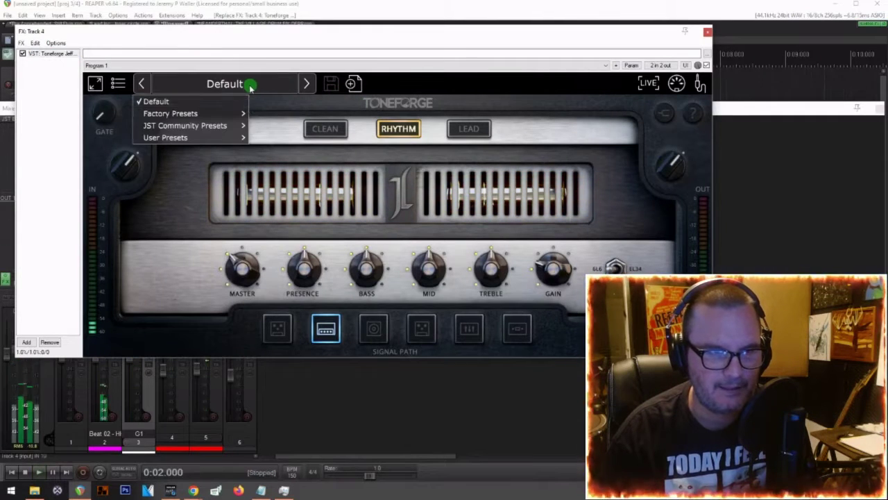
mouse_move(228, 127)
mouse_move(291, 129)
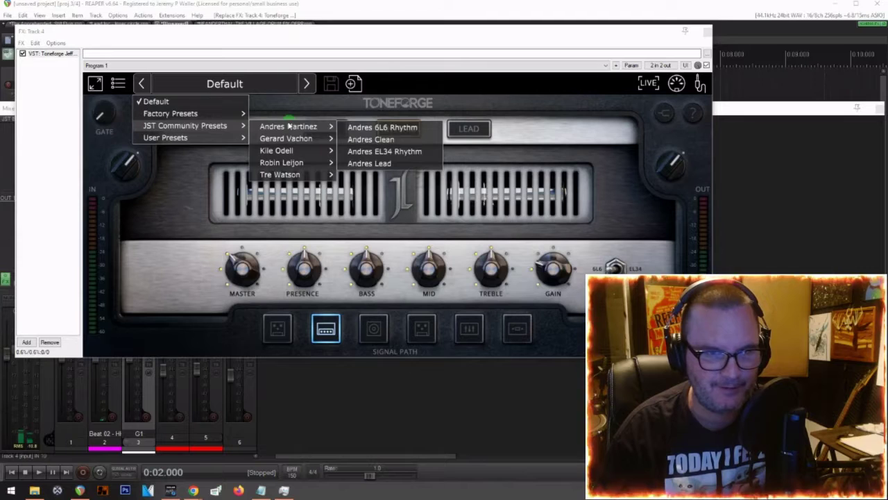
click(381, 129)
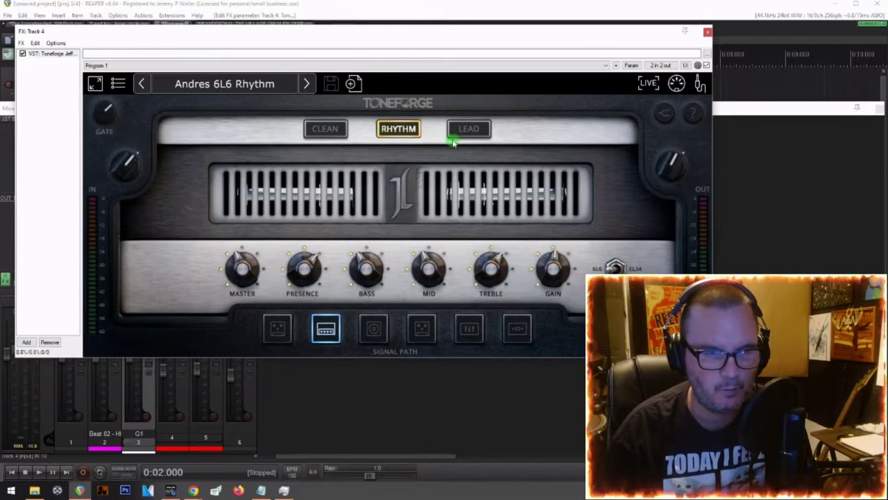
key(space)
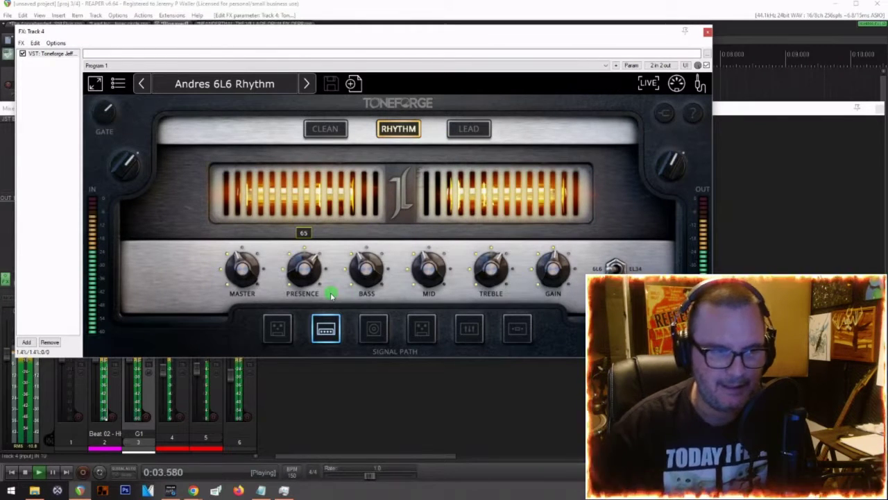
key(space)
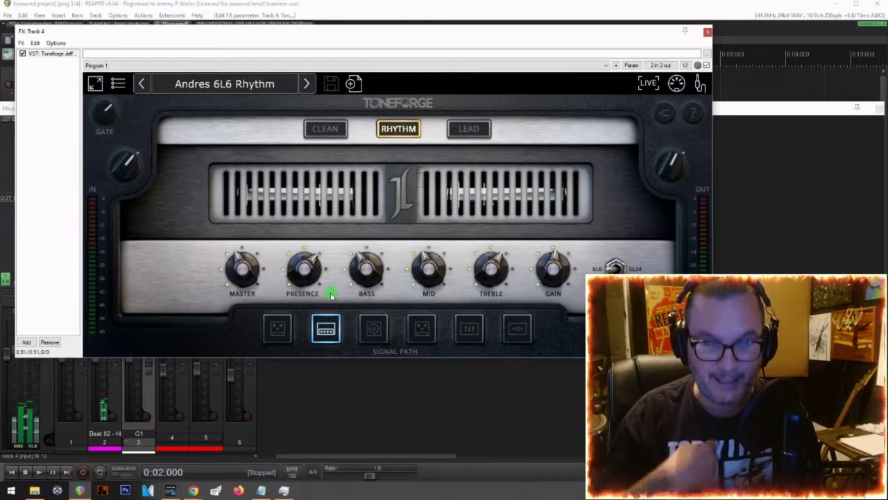
key(space)
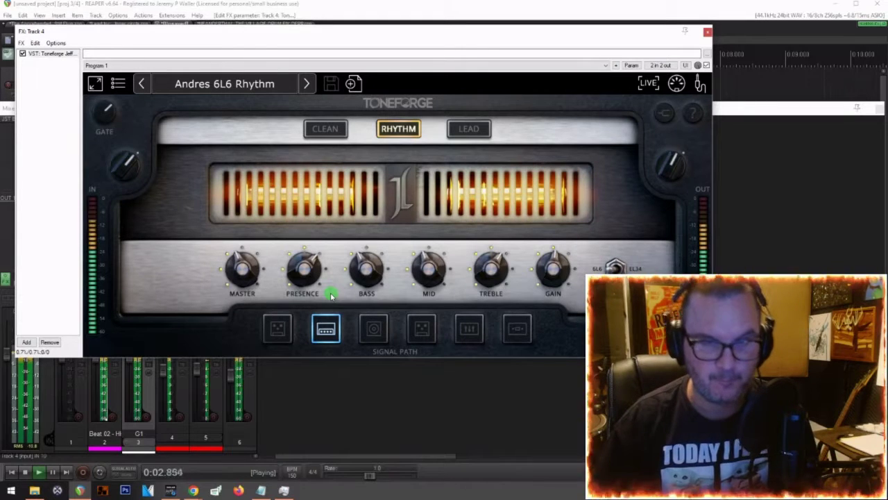
Step: Raise the Intensity slightly in the Dynamics module of track 4's Toneforge during playback, and stop
mouse_move(429, 262)
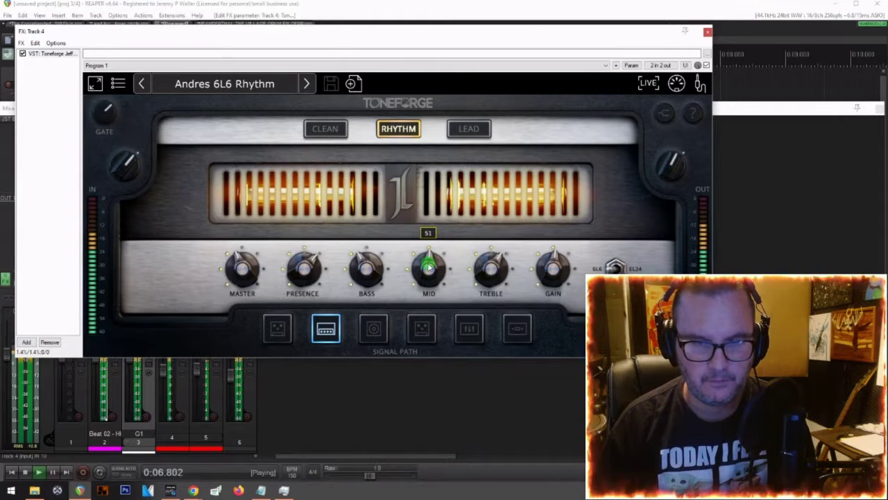
click(513, 328)
mouse_move(239, 201)
mouse_move(528, 203)
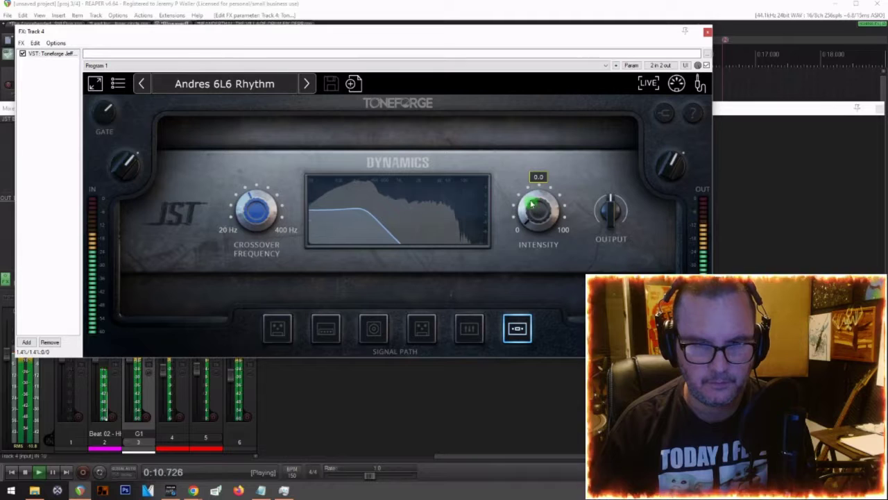
key(space)
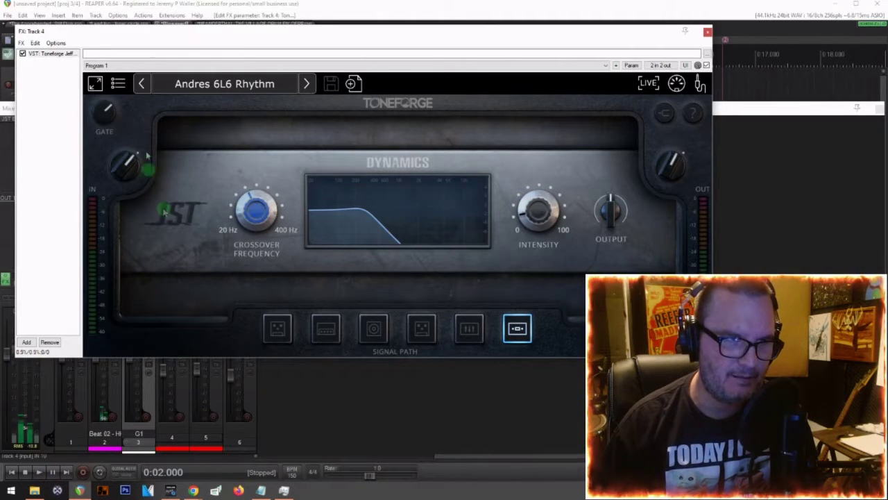
Step: Raise the Dynamics Output on track 4's Toneforge while the song plays, close the plugin, and replay the mix briefly
mouse_move(323, 188)
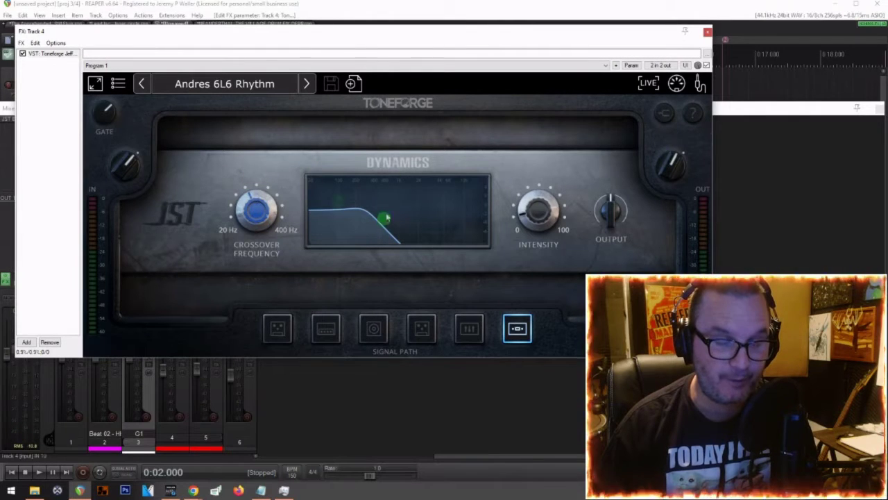
key(space)
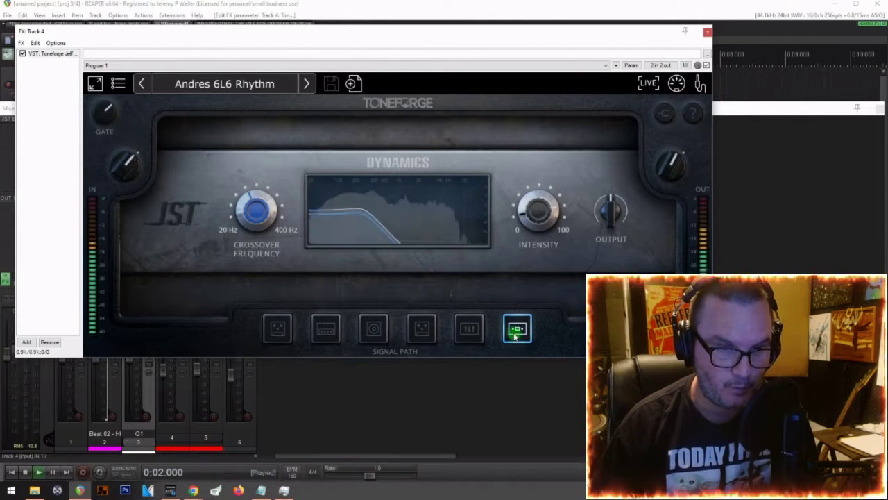
mouse_move(524, 238)
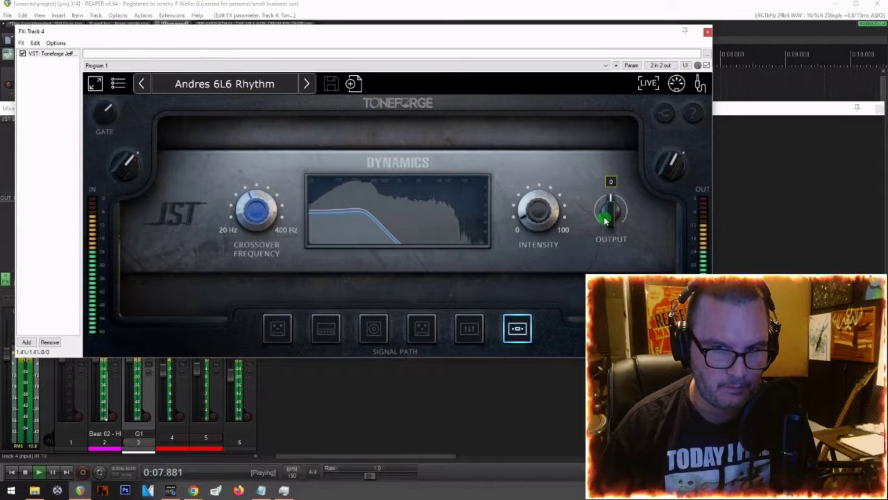
key(space)
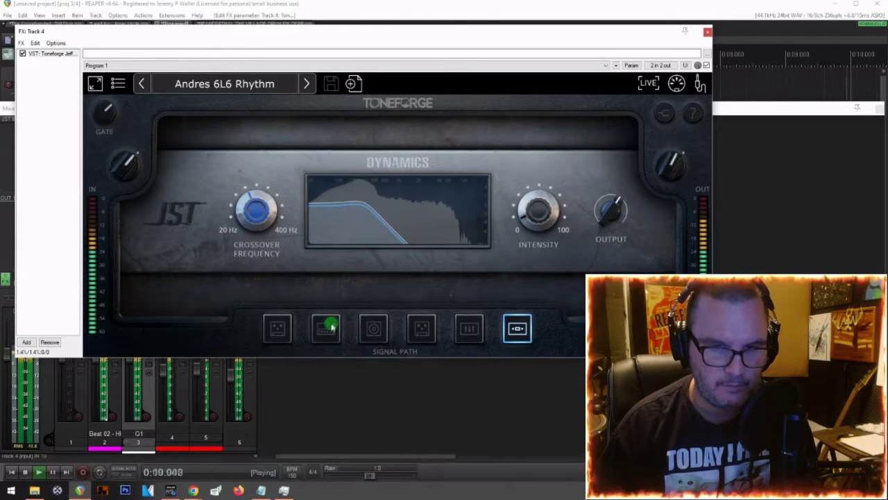
click(707, 32)
key(space)
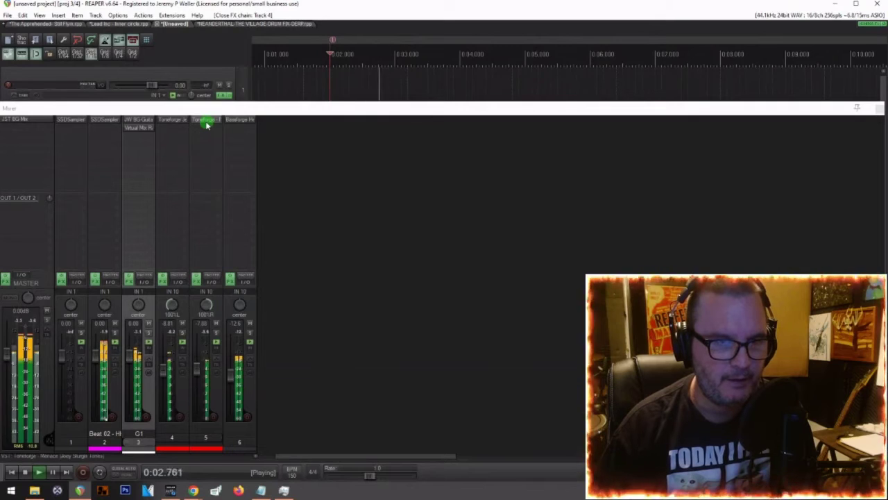
key(space)
Step: Replace the Toneforge Menace plugin on track 5 with VST Toneforge Jeff Loomis
right_click(206, 124)
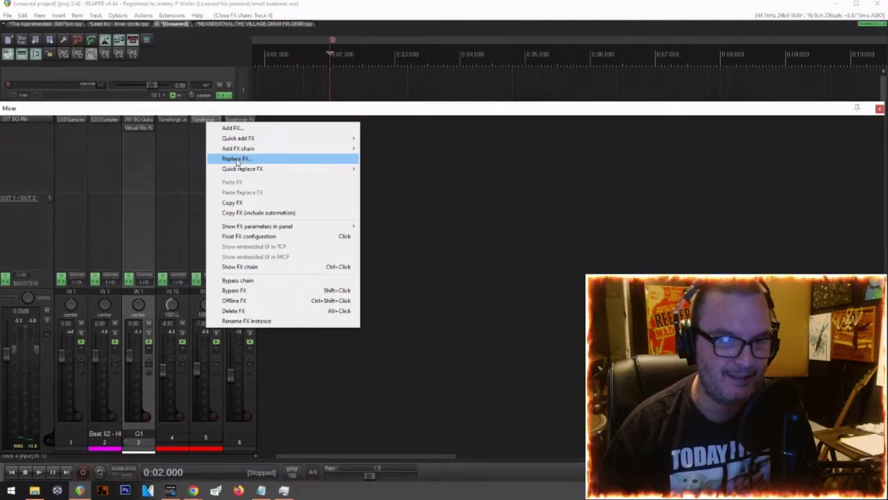
click(236, 159)
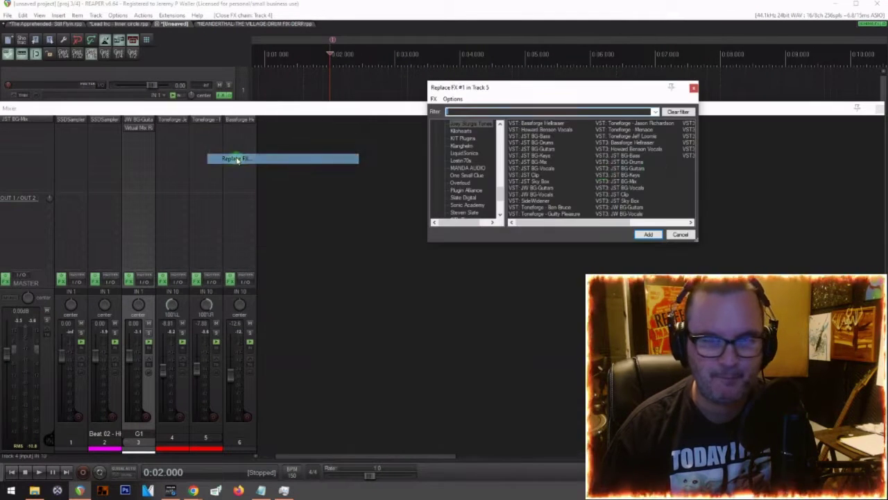
double_click(635, 137)
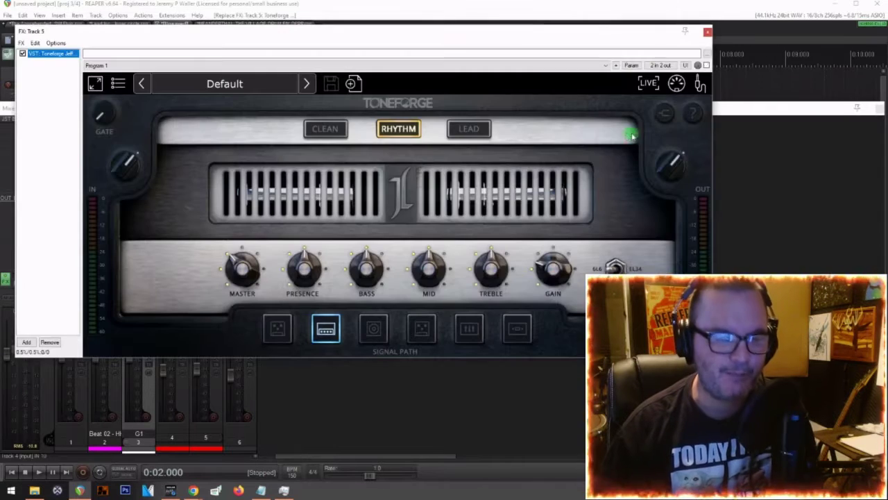
Step: Load the JST Community preset Andres EL34 Rhythm in track 5's Toneforge and start playback to hear it
click(286, 83)
mouse_move(170, 125)
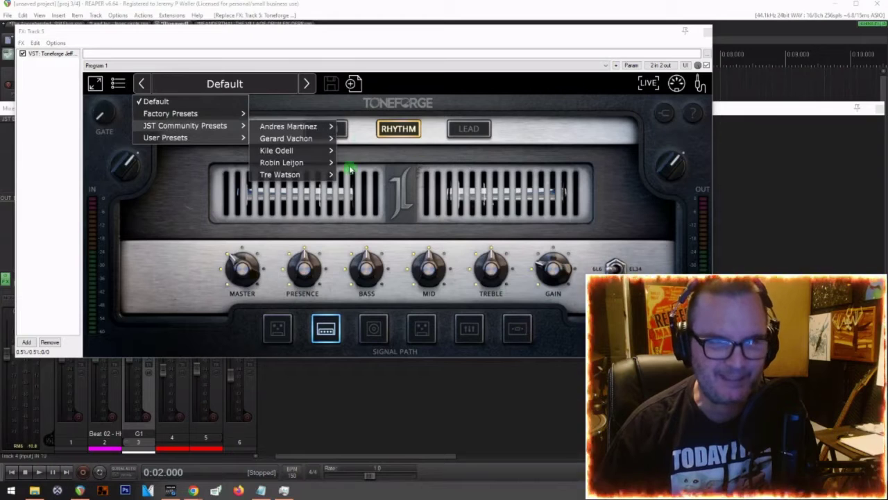
mouse_move(312, 138)
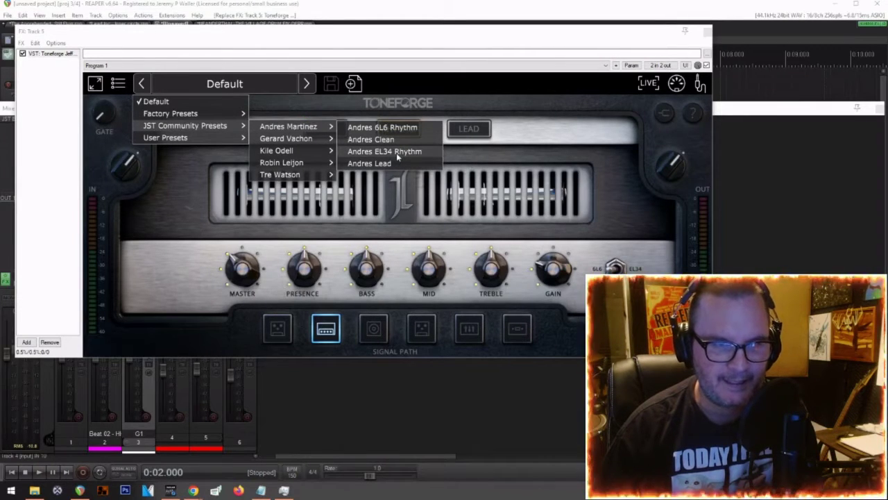
click(397, 152)
key(space)
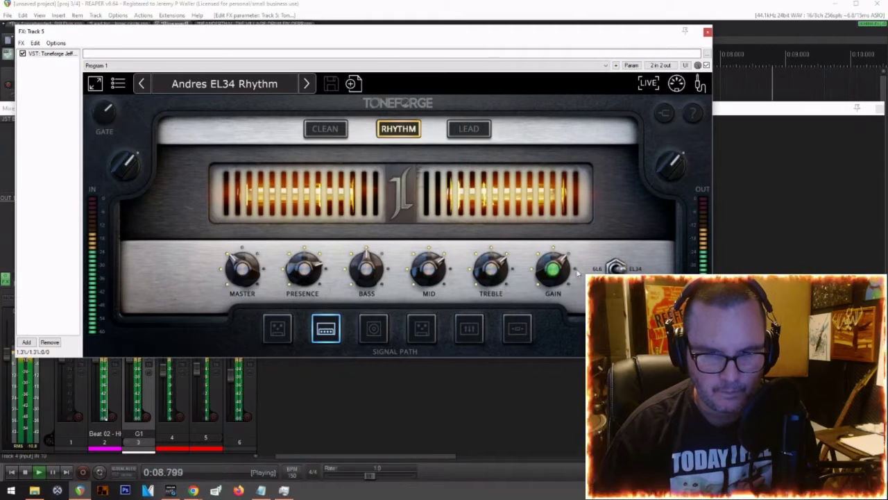
Step: Set the Presence to 72 on track 5's Toneforge amp and restart playback to hear the change
drag(317, 267, 308, 277)
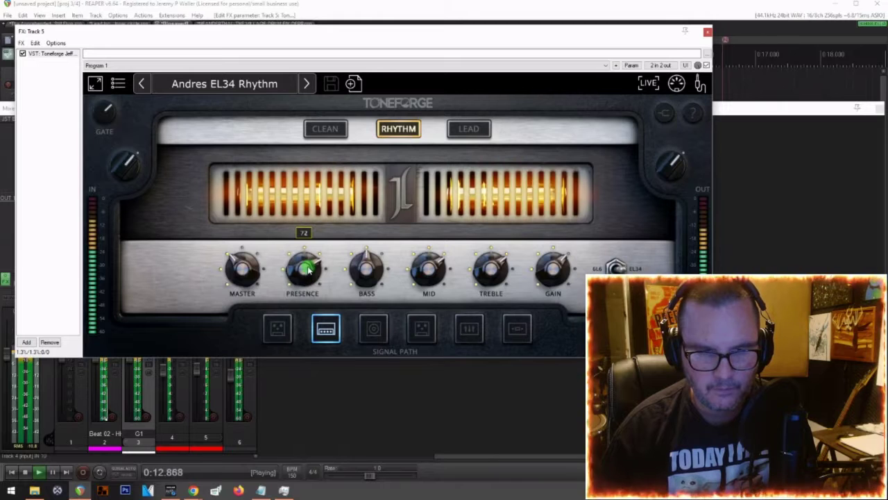
key(space)
key(space)
Step: In track 5's Toneforge cab section, choose the 57 microphone, try Bogren Digital Cab Models 4 and 1, and settle on Model 2
click(374, 331)
click(561, 213)
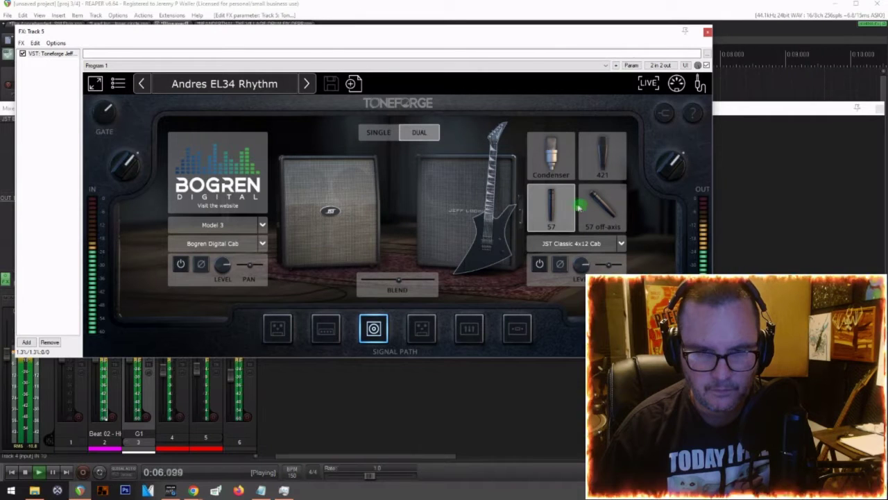
click(263, 225)
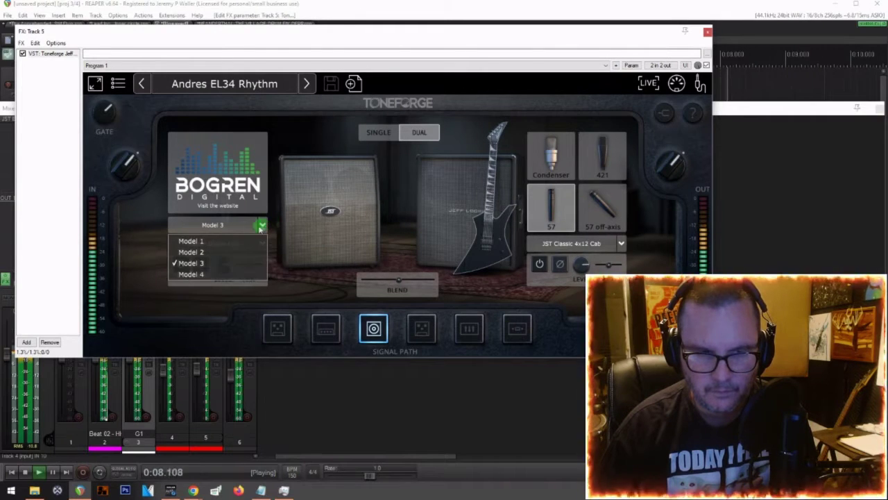
click(189, 272)
click(260, 225)
click(214, 236)
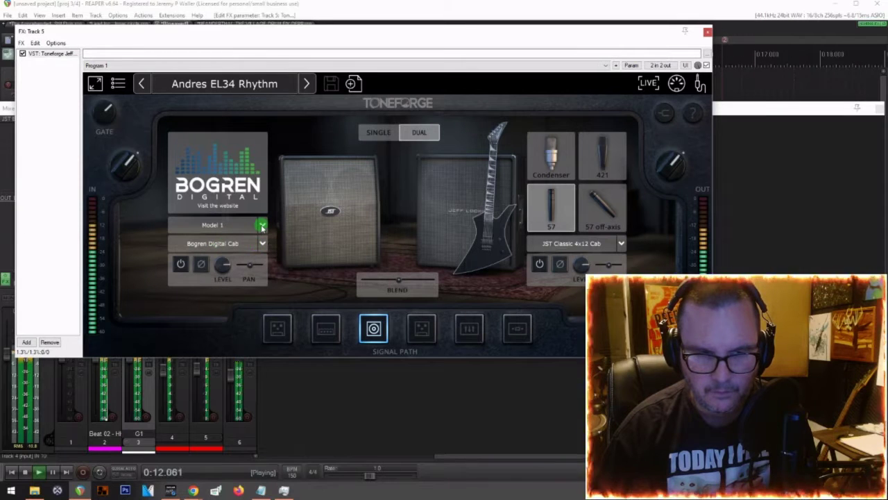
click(261, 225)
click(192, 253)
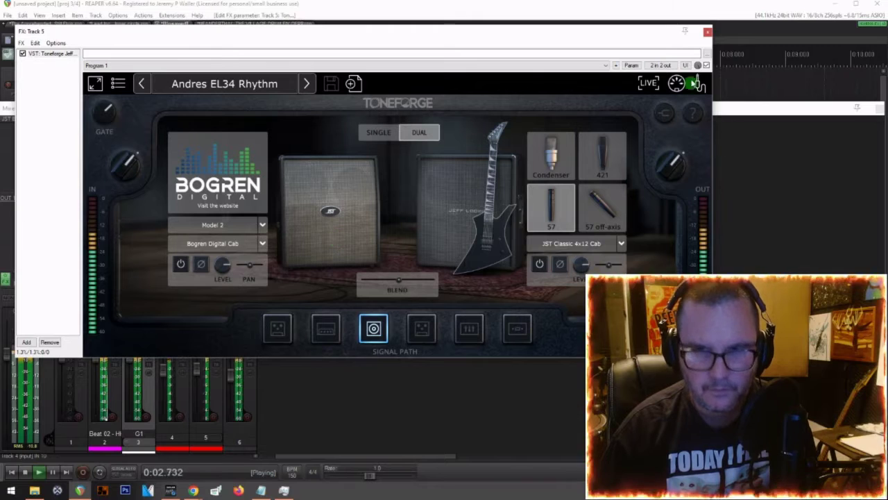
Step: Close track 5's Toneforge, lower track 6's volume to -14.4 dB, and stop playback
click(706, 32)
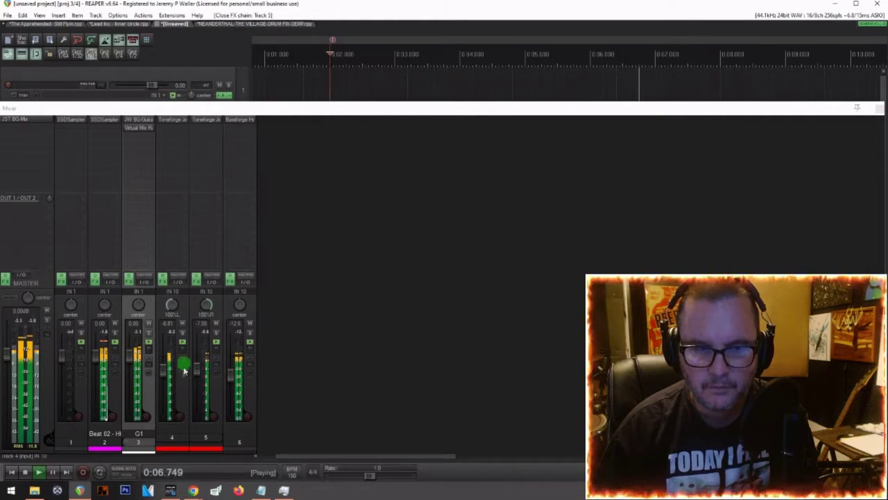
drag(232, 377, 231, 383)
key(space)
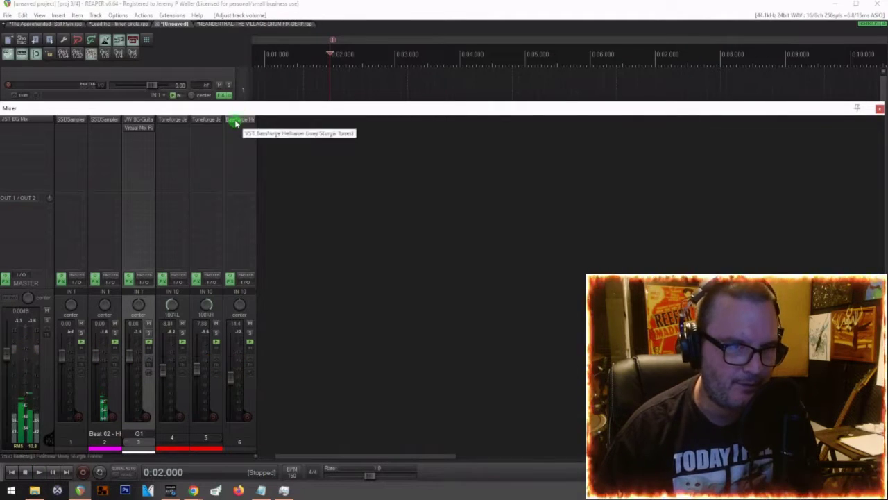
Step: Enable the Pedal module in the signal path of track 6's Bassforge Hellraiser and show the Demon Fuzz pedal
click(238, 122)
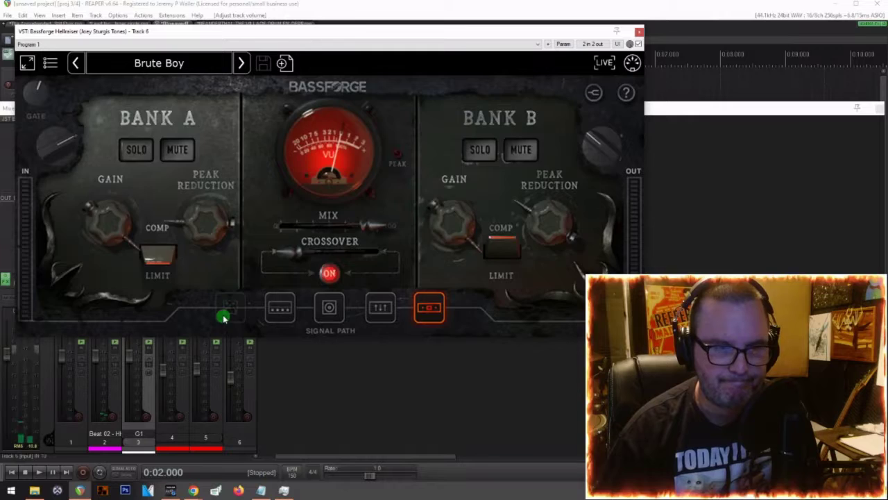
click(229, 307)
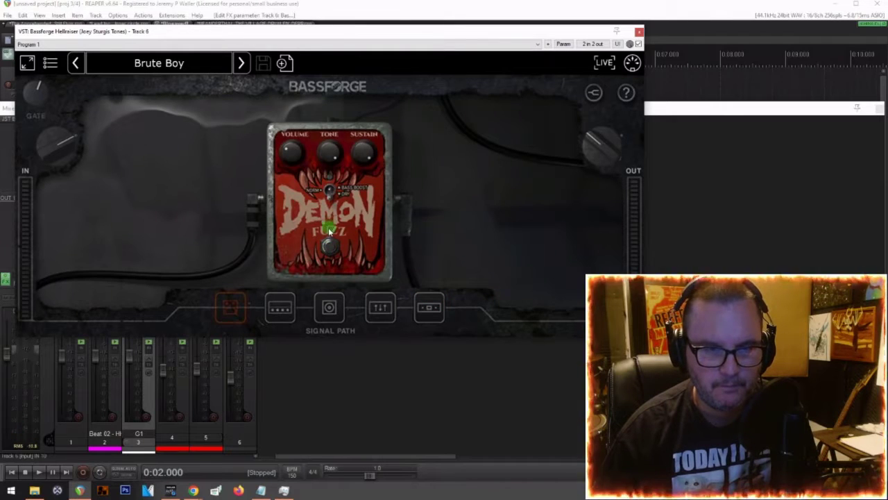
click(338, 332)
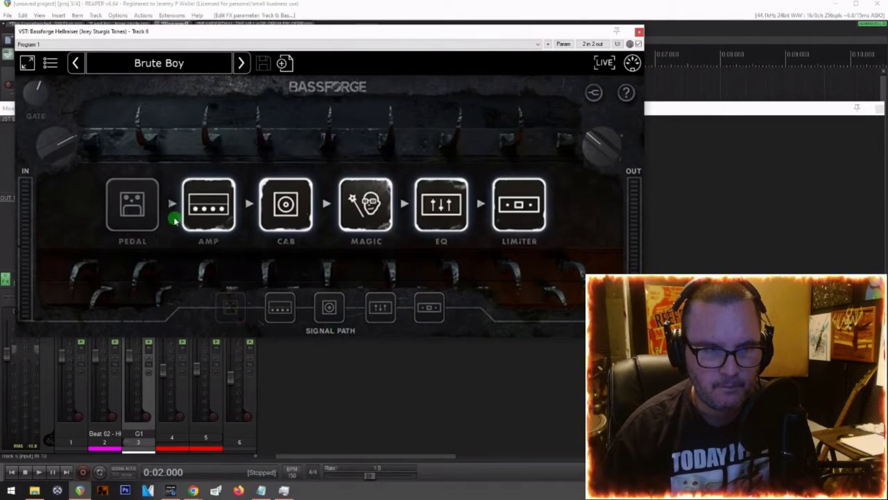
click(135, 207)
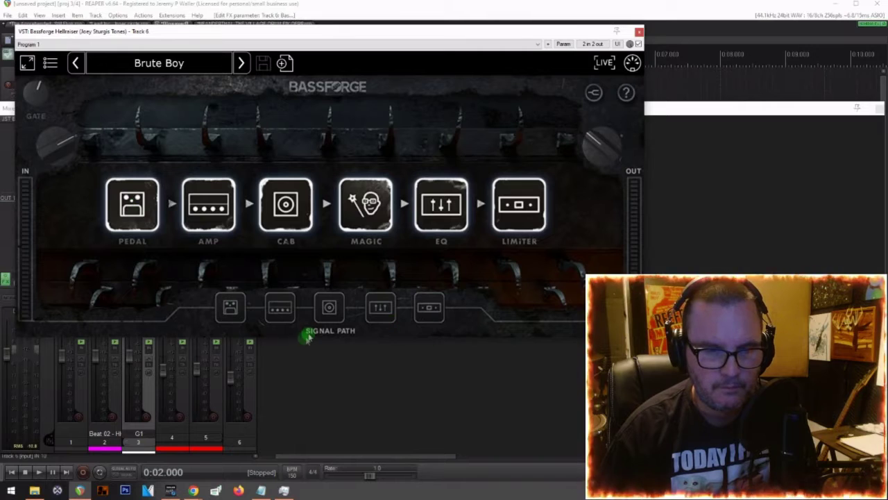
click(238, 314)
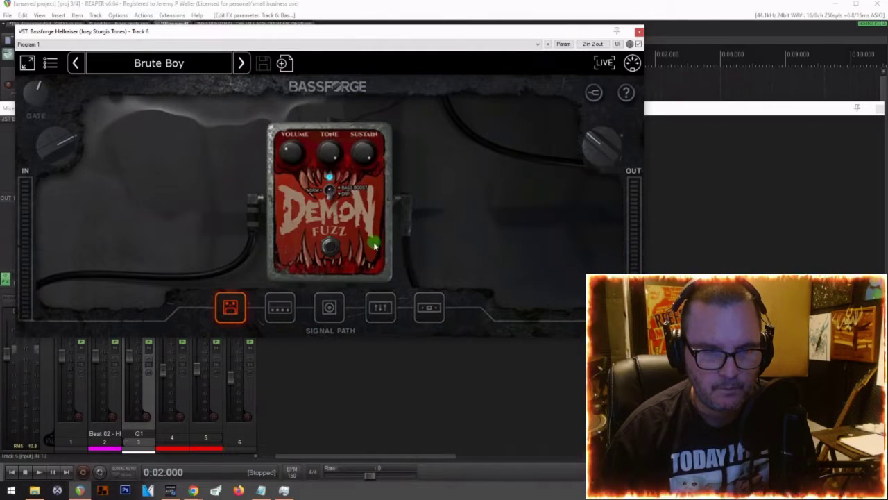
Step: Solo track 6 during playback and compare the bass tone with the Demon Fuzz pedal on and off
key(space)
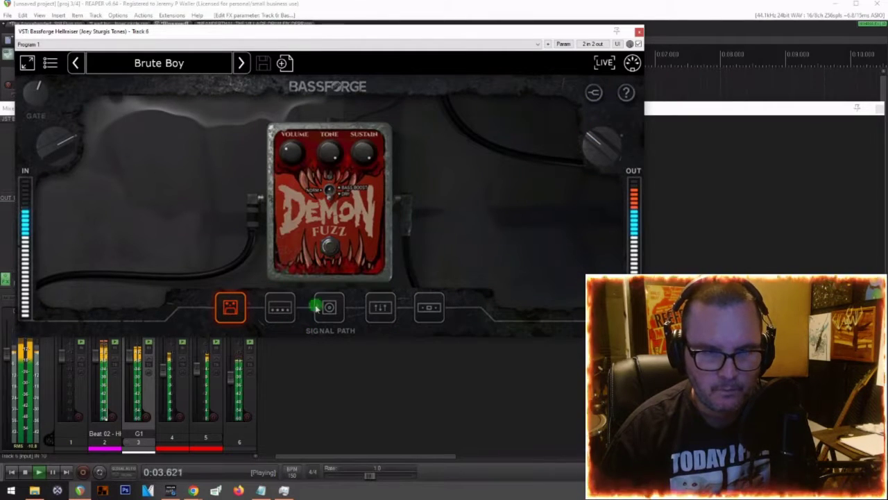
click(329, 247)
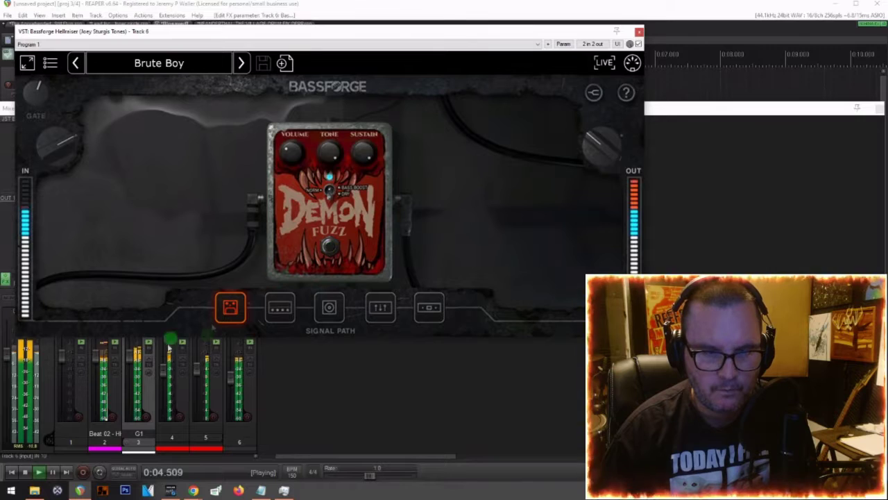
click(247, 384)
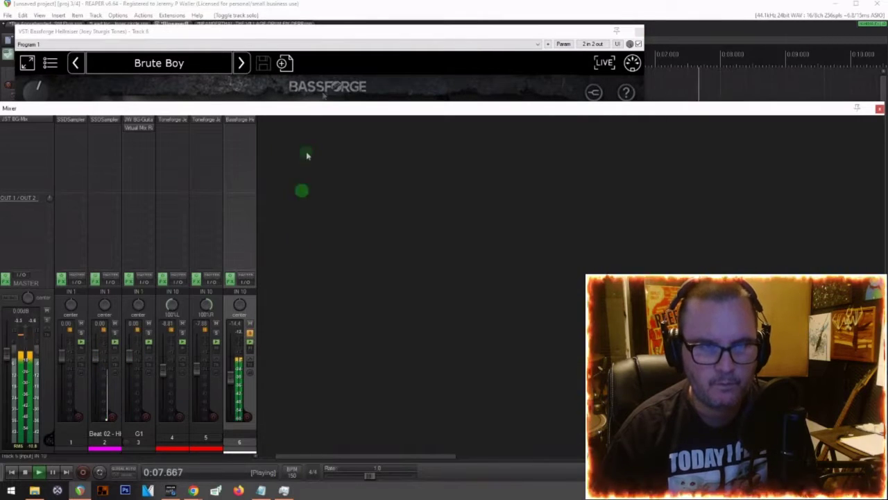
click(327, 39)
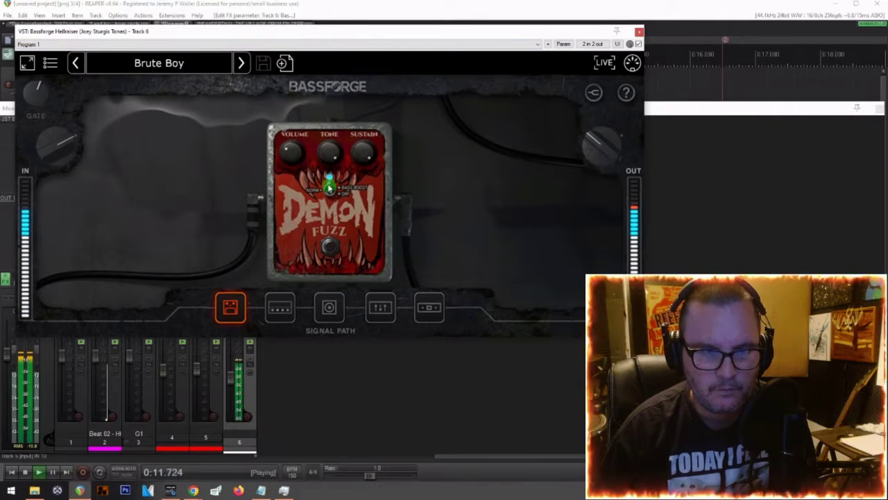
mouse_move(307, 158)
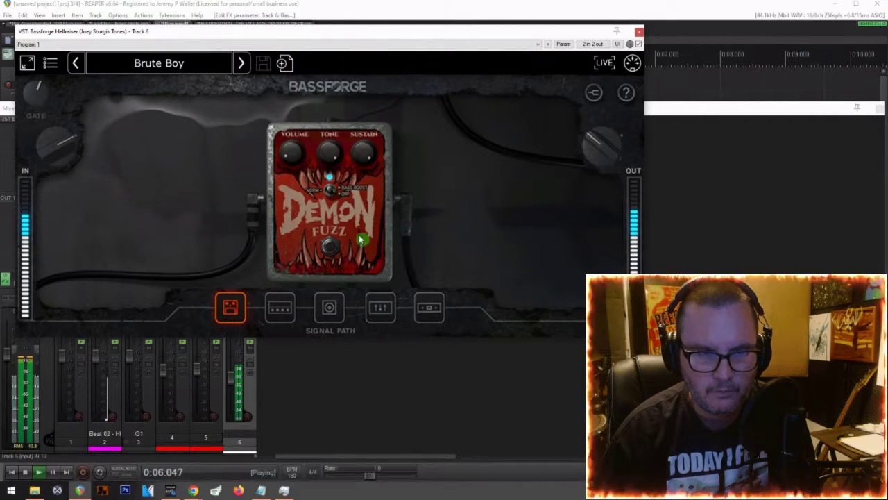
click(332, 250)
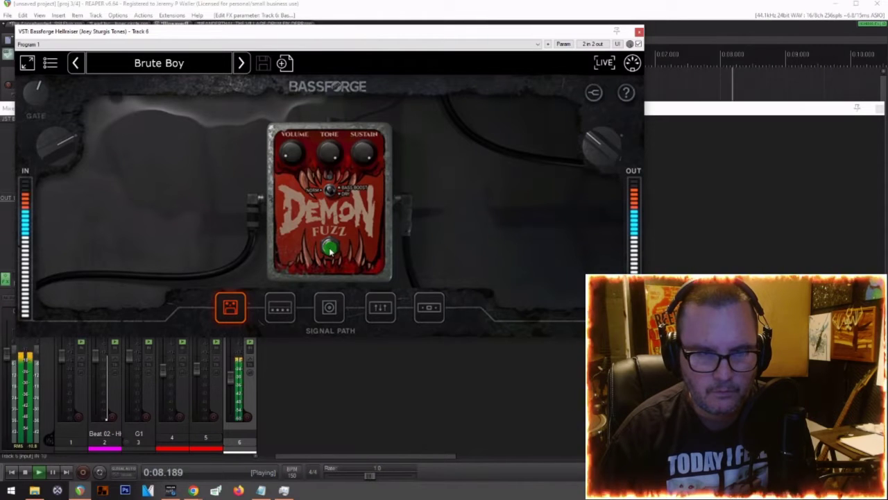
click(330, 247)
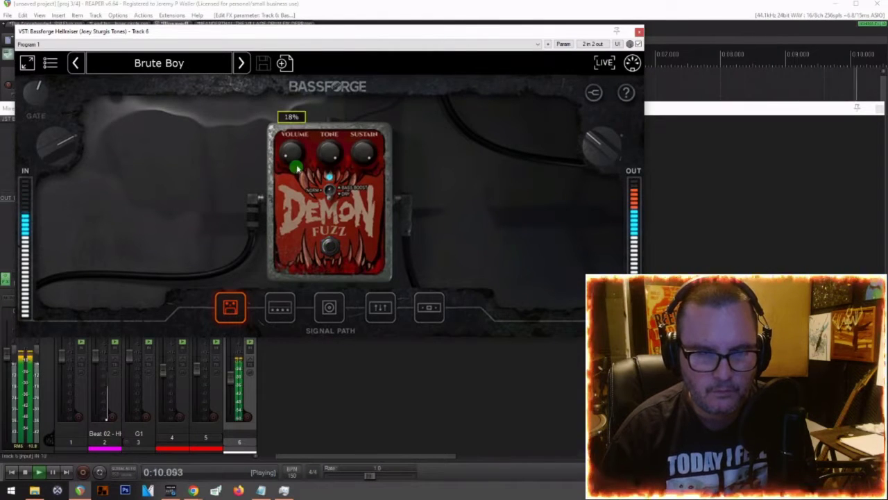
Step: Audition the FET47, AUDIX D6 and D112 microphones on Bassforge's JST Big Boy 2x15 cab, and restart playback
click(332, 305)
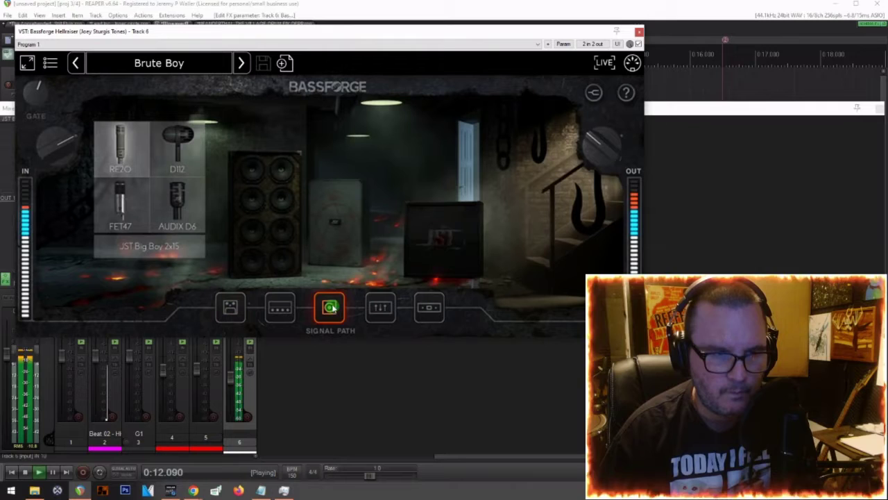
click(137, 218)
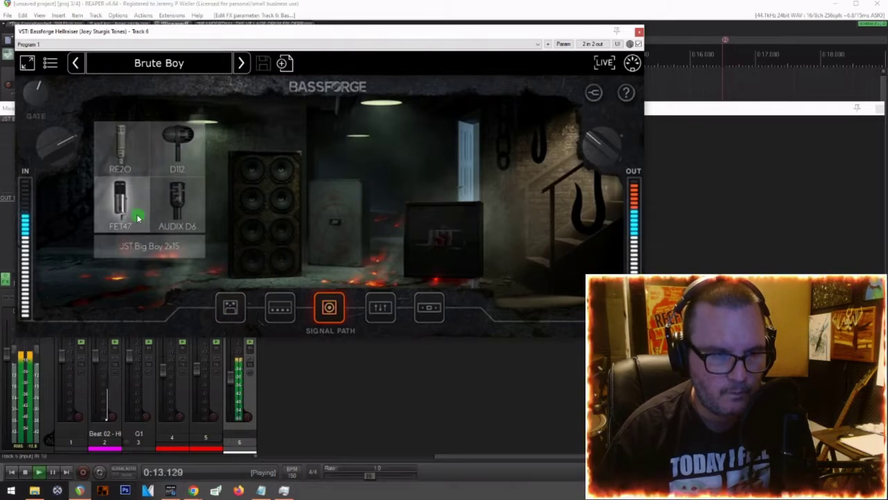
click(173, 204)
click(178, 142)
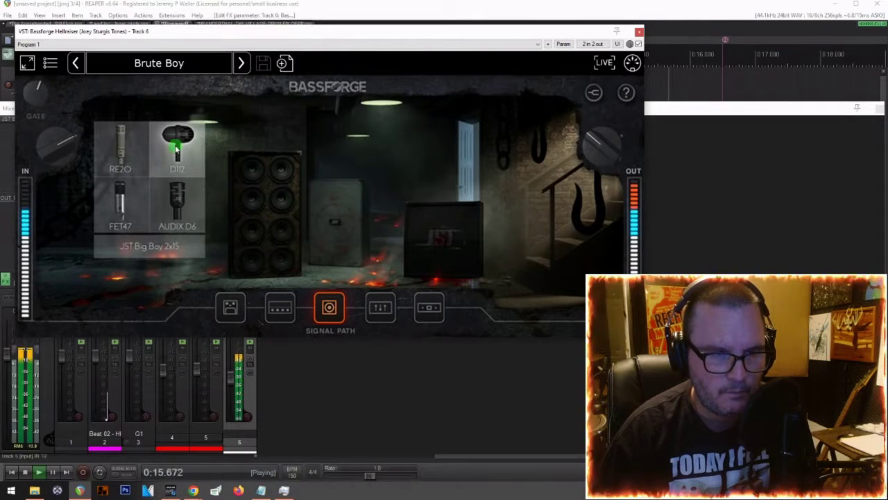
click(156, 246)
click(155, 246)
key(space)
key(space)
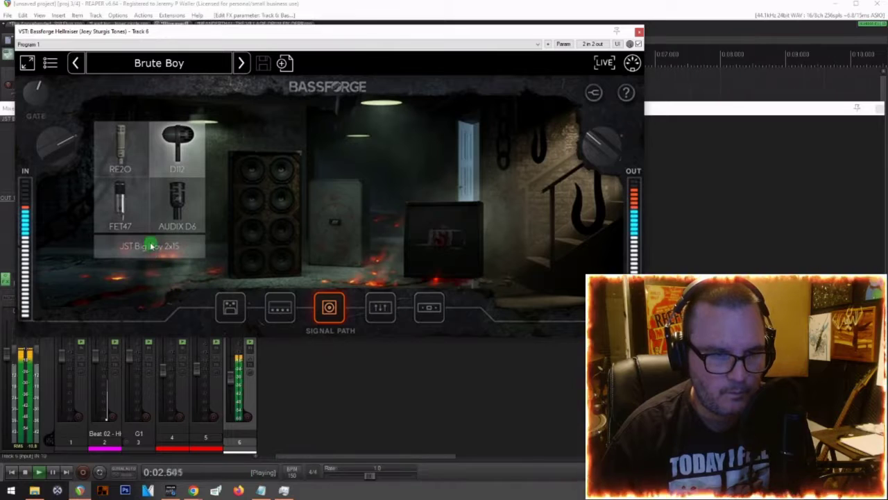
Step: Switch Bassforge's cab to Ampeg 8x10 and audition the FET47, RE20 and AUDIX D6 microphones on it
click(154, 246)
click(147, 293)
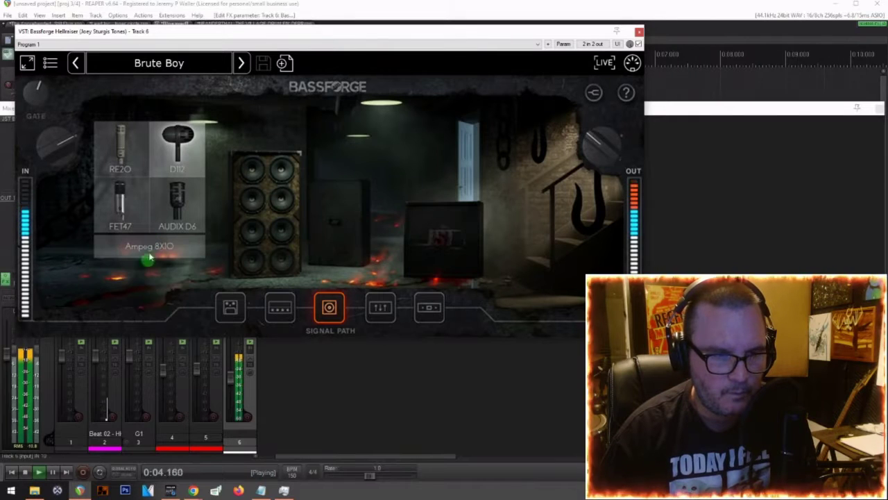
click(123, 207)
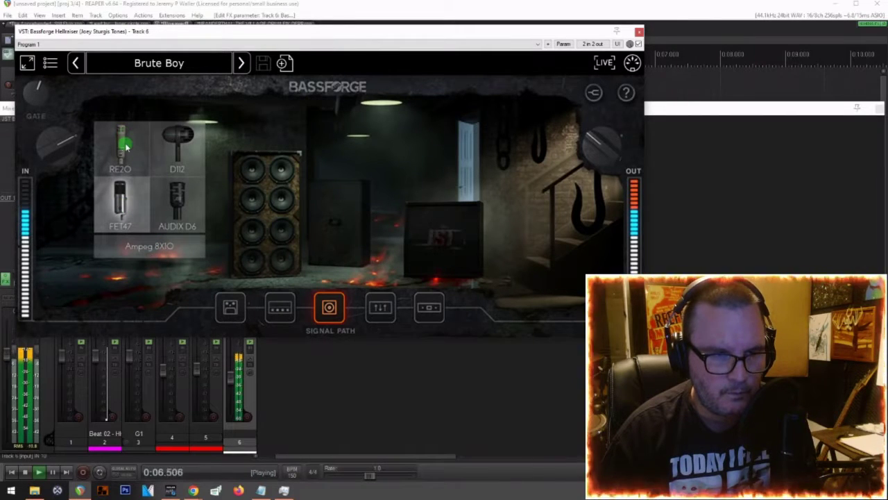
click(126, 146)
click(175, 209)
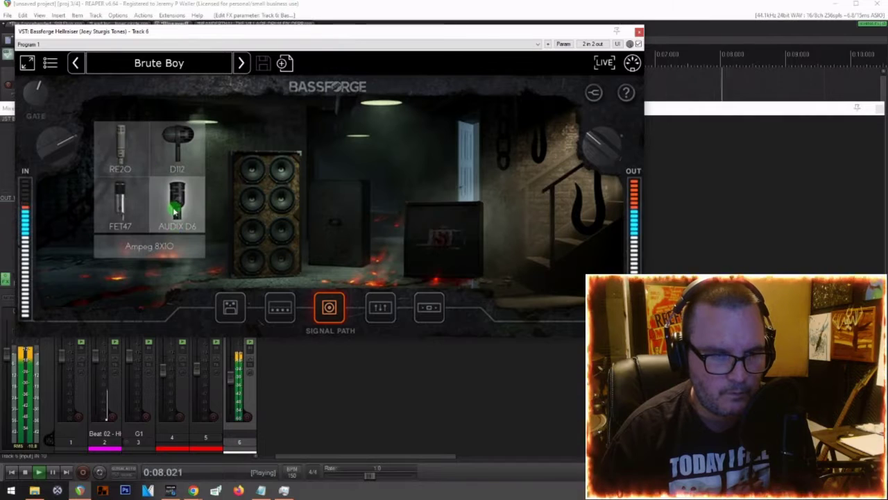
Step: Try the JST Matched Cab on track 6's Bassforge during playback
click(161, 254)
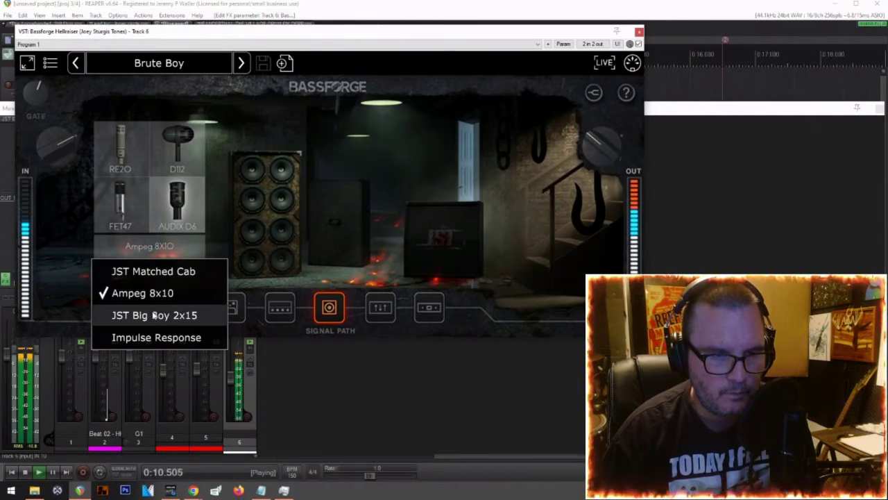
click(156, 269)
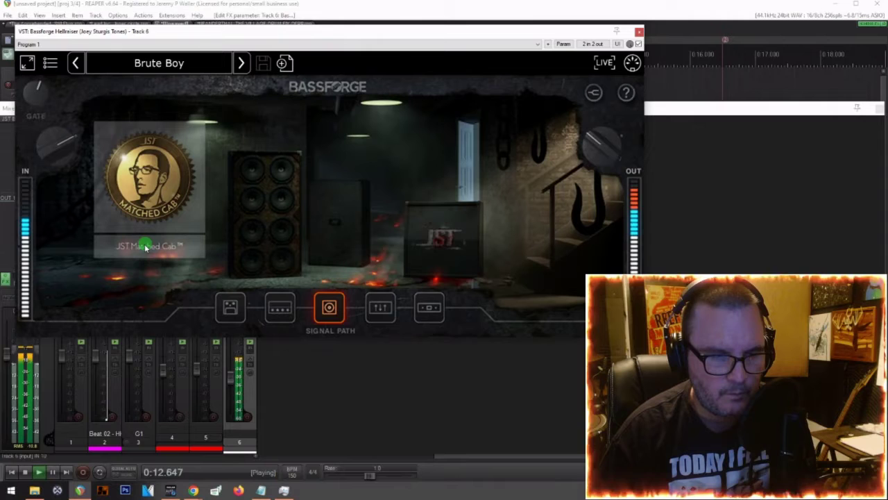
key(space)
Step: Set Bassforge's cab to JST Big Boy 2x15 with the RE20 microphone
click(145, 248)
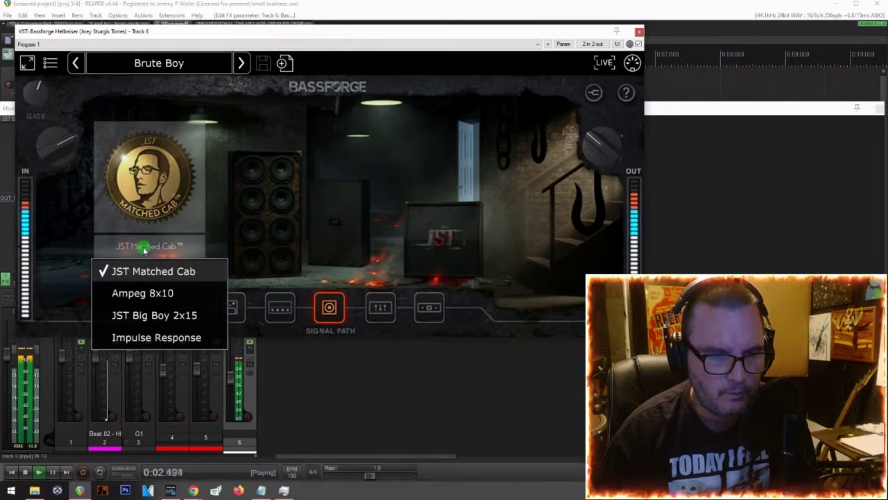
click(136, 317)
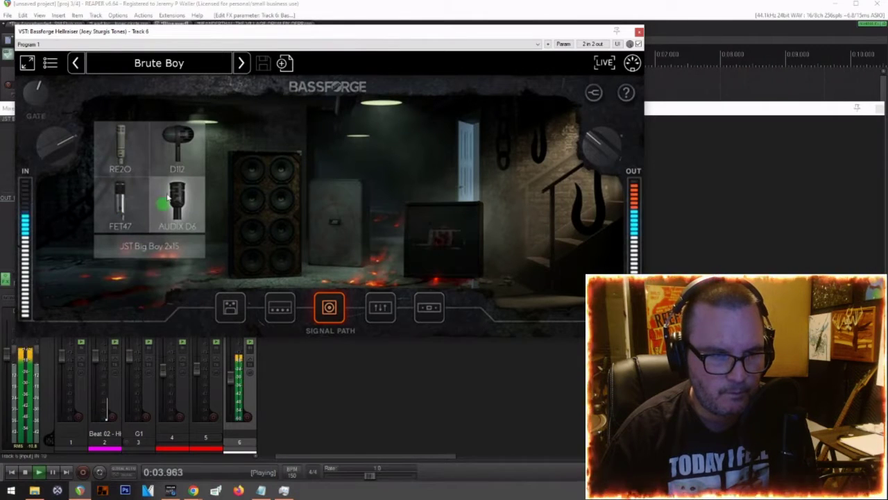
click(117, 149)
Step: Lower the output level slightly in track 6's Bassforge, review the limiter, and leave the Demon Fuzz pedal switched off
mouse_move(595, 145)
drag(597, 145, 597, 151)
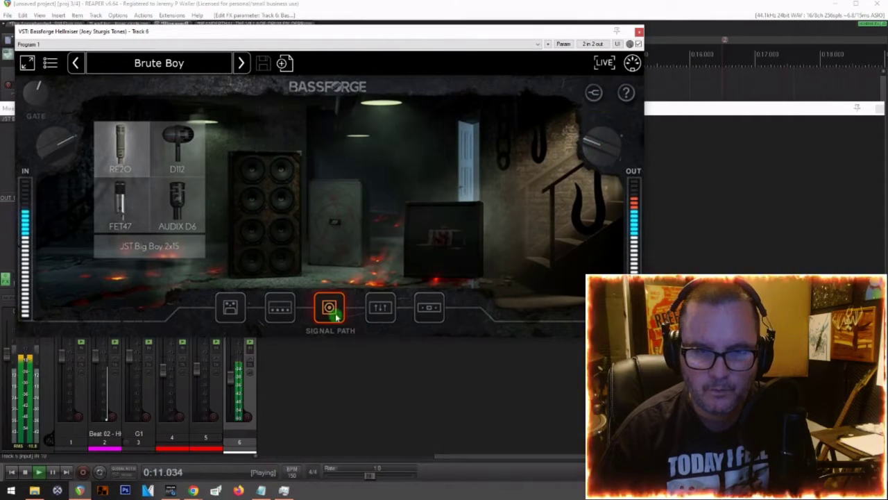
click(440, 310)
mouse_move(188, 222)
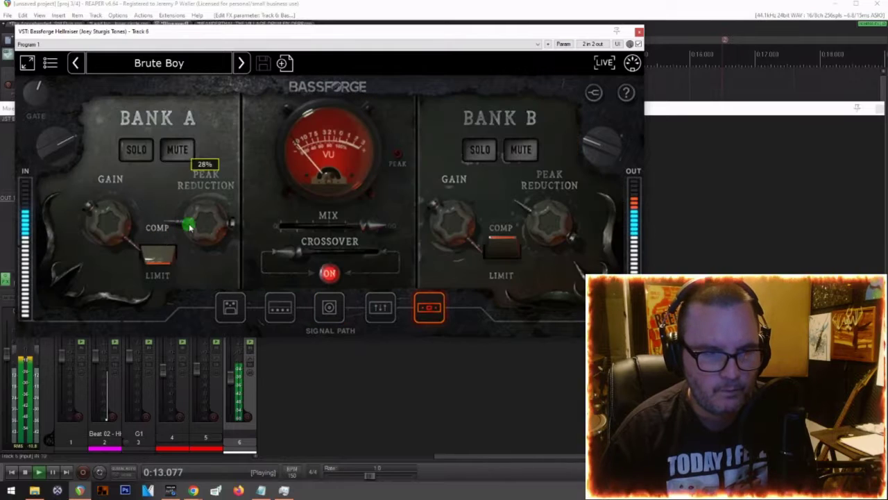
click(229, 312)
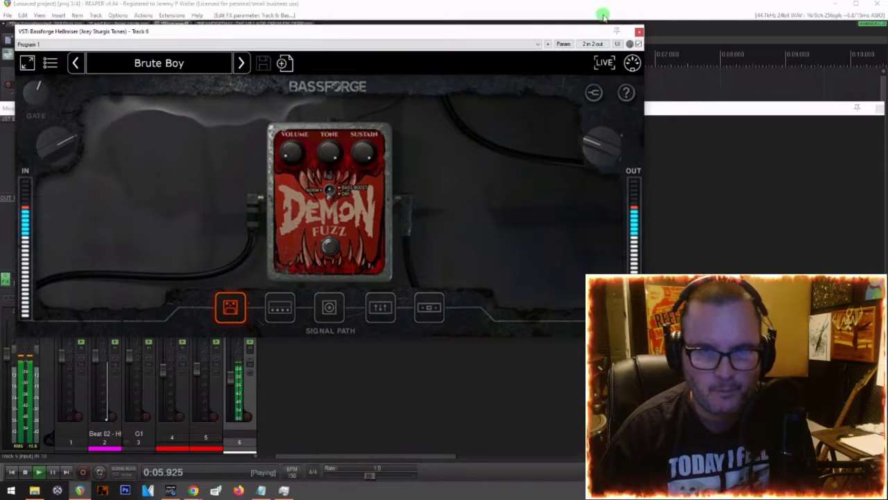
Step: Close track 6's Bassforge, stop playback, and unsolo the bass track
click(639, 32)
key(space)
click(250, 332)
Step: Replay the full mix and lower the guitars' volumes to -11.4 dB on track 4 and -8.21 dB on track 5
key(space)
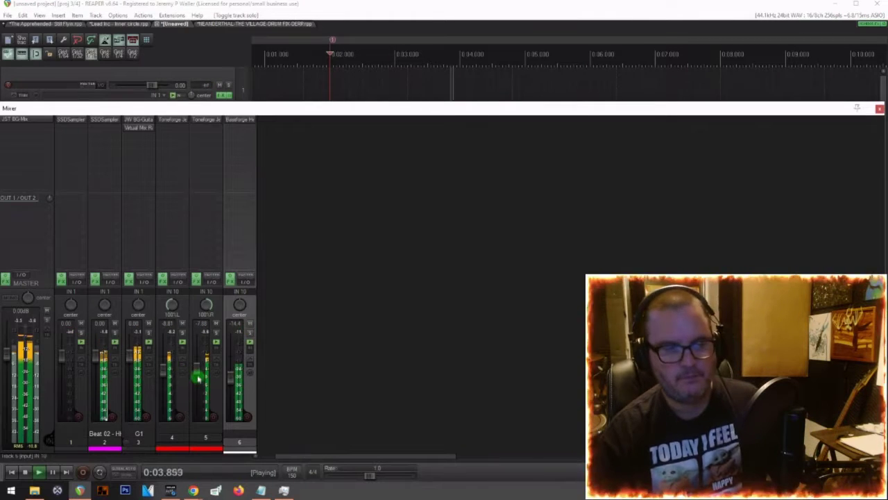
drag(163, 368, 199, 377)
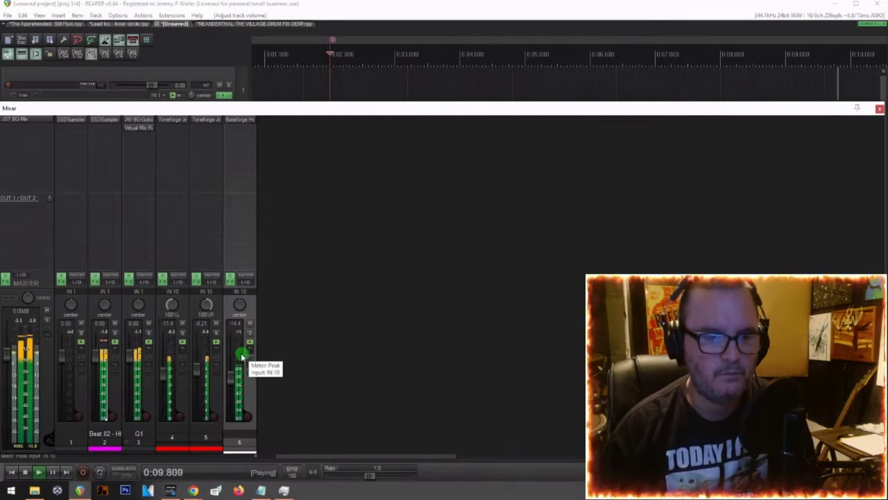
Step: Stop playback, add Slate Digital's Virtual Mix Rack to the master track, and load its master preset
key(space)
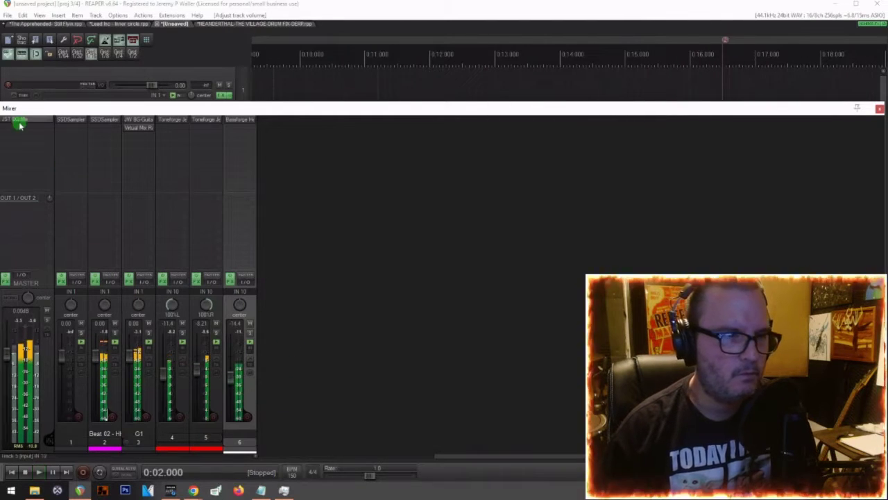
double_click(20, 123)
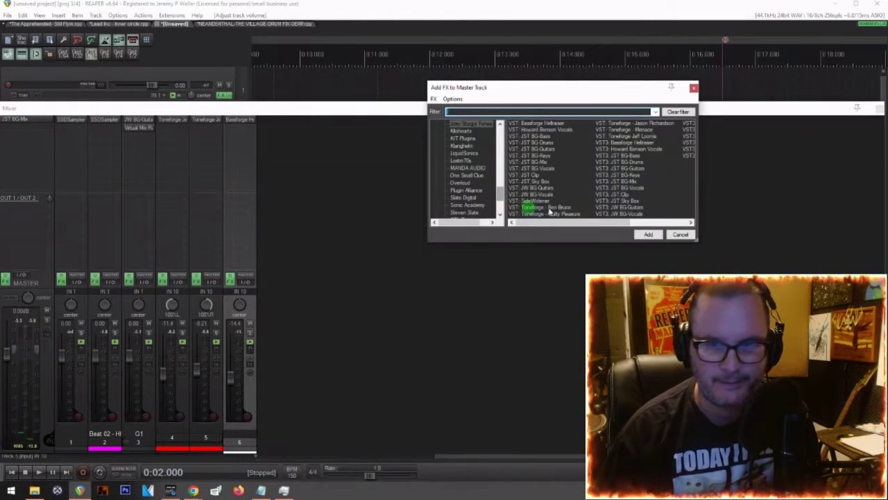
scroll(476, 206, down, 2)
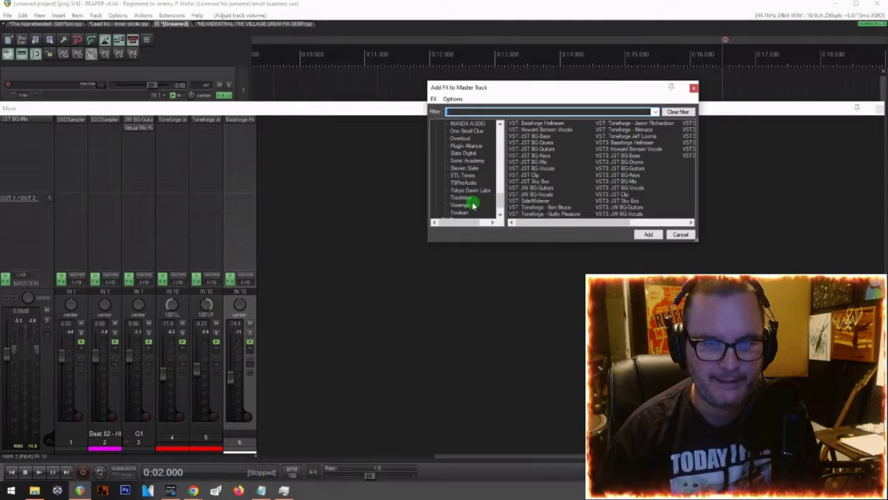
click(462, 168)
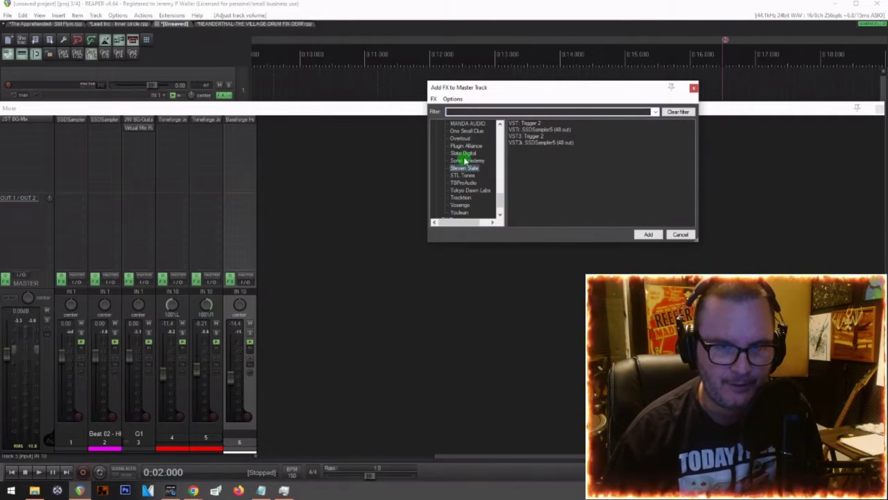
click(463, 153)
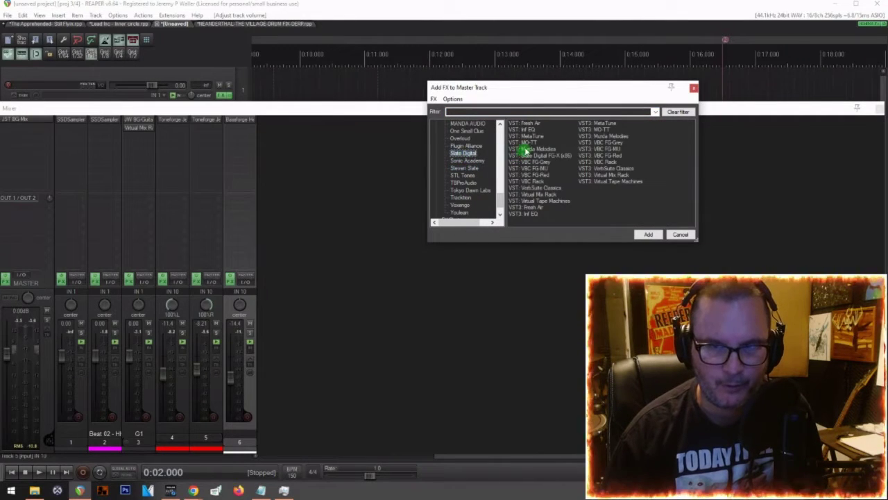
double_click(529, 195)
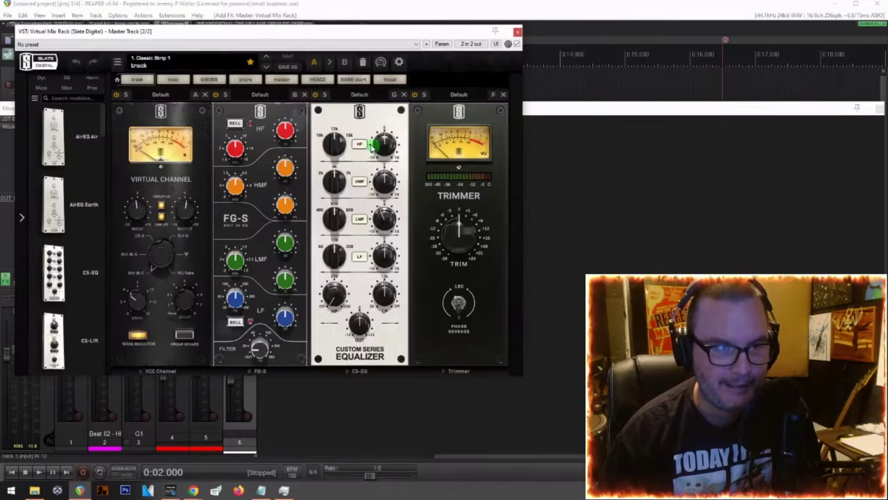
click(281, 80)
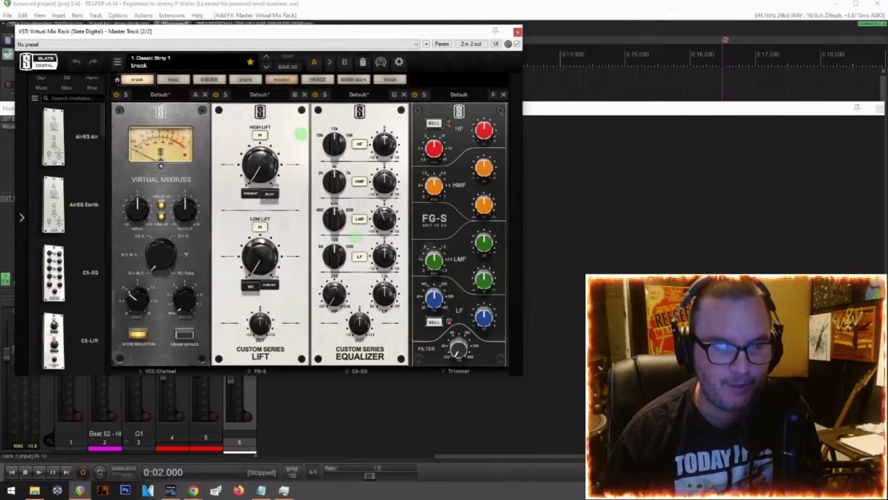
Step: Play the mix, raise the CS-Lift Low Lift slightly on the master, reset the FG-S HF gain to 0.00 dB, and close the rack
key(space)
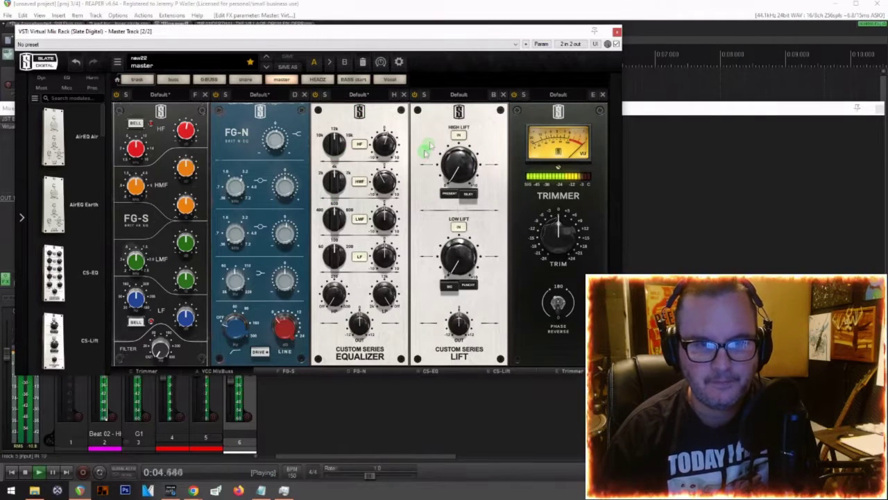
scroll(450, 259, up, 3)
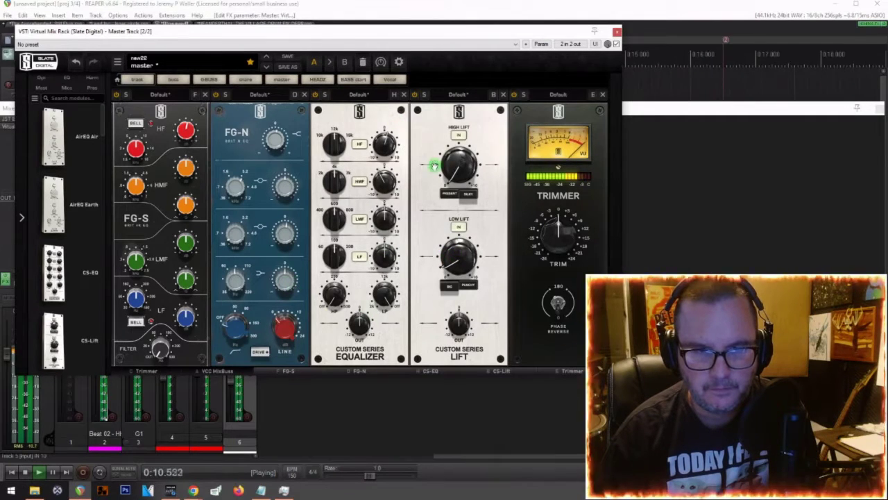
mouse_move(447, 172)
scroll(445, 168, down, 3)
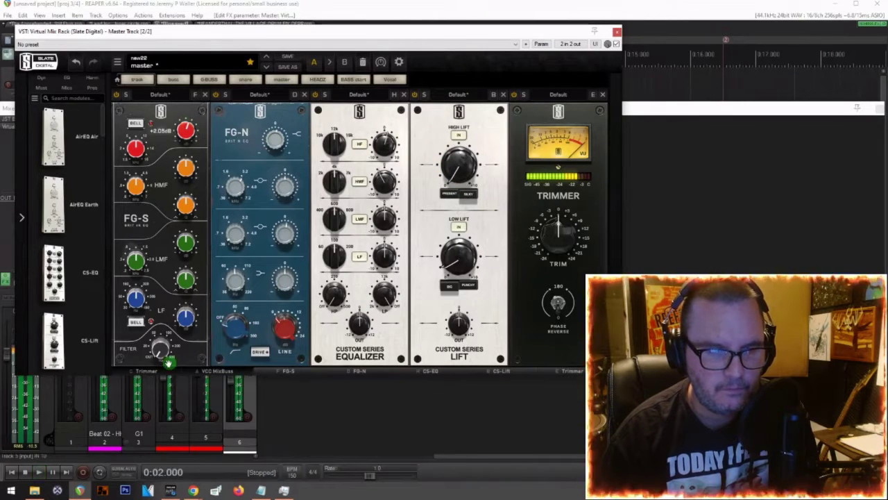
double_click(186, 130)
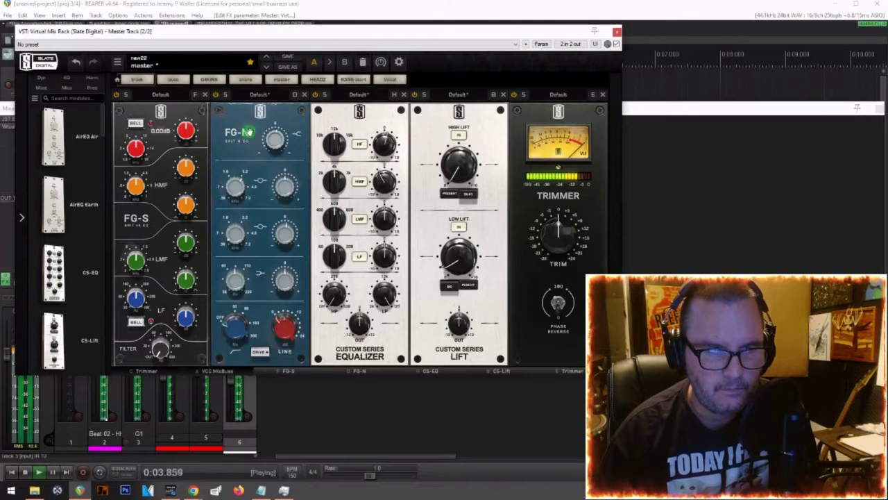
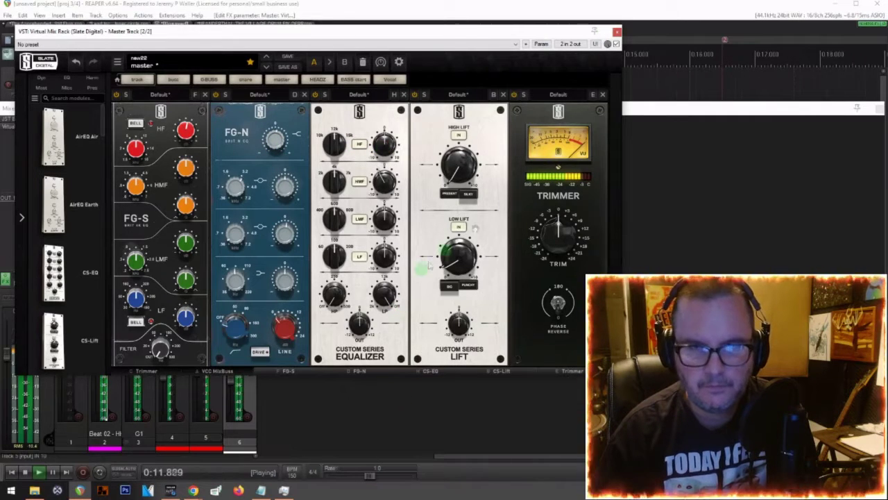
click(617, 31)
key(1)
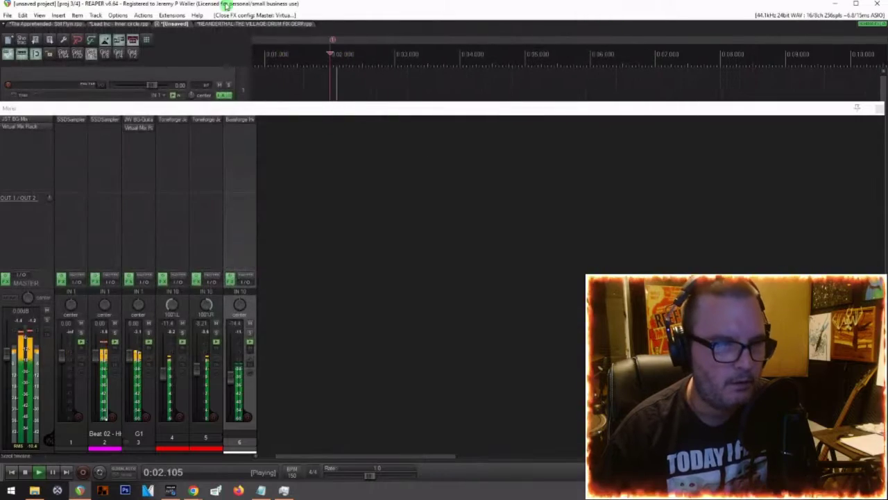
Step: Adjust the CS-EQ HMF gain and FG-S HF gain in G1's Virtual Mix Rack, and close the plugin
click(139, 128)
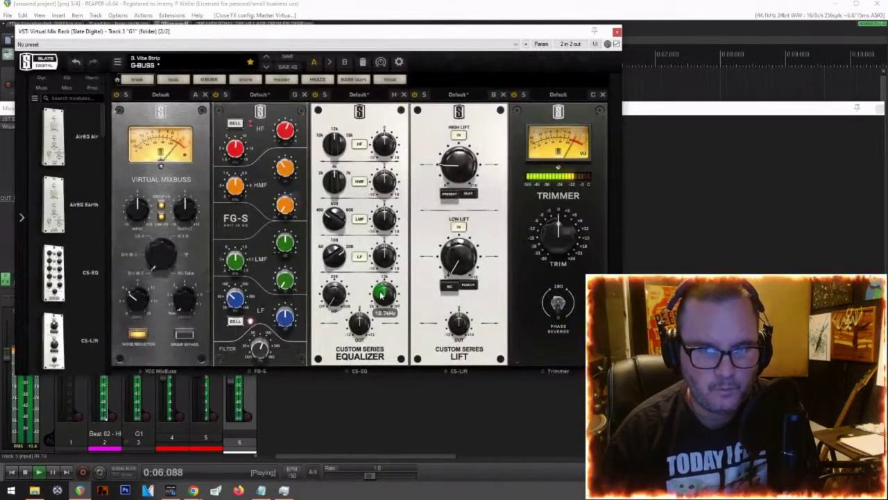
drag(399, 185, 388, 187)
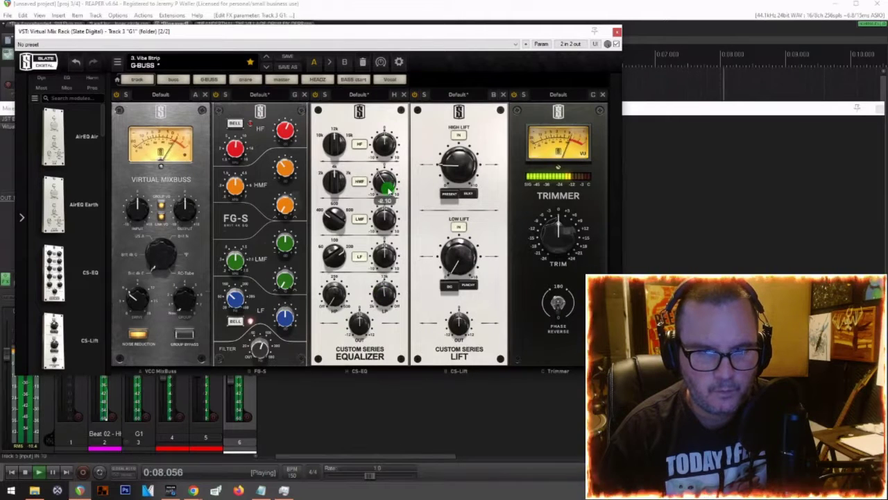
mouse_move(289, 137)
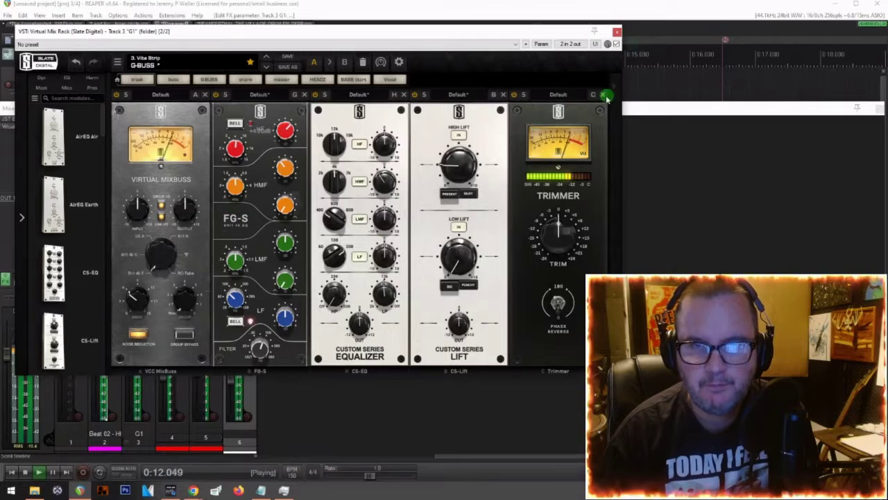
click(617, 32)
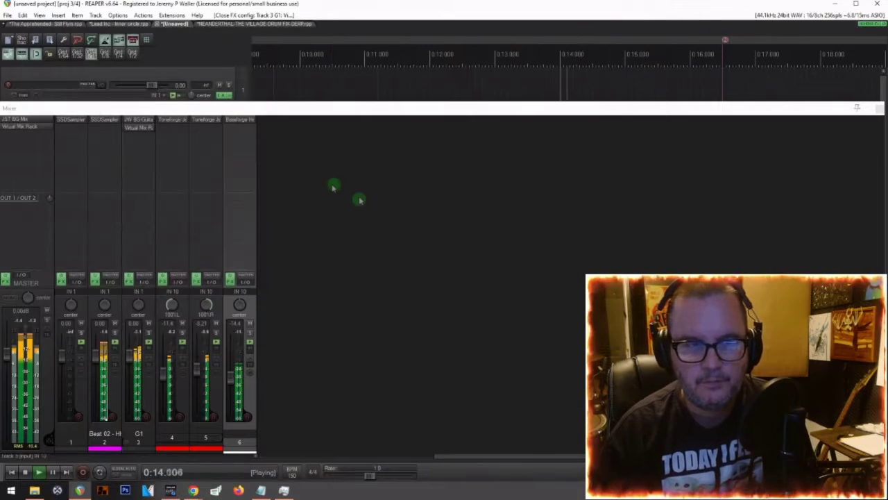
Step: Hide the mixer, stop playback, and add an empty track 7 below the bass track
key(ctrl+m)
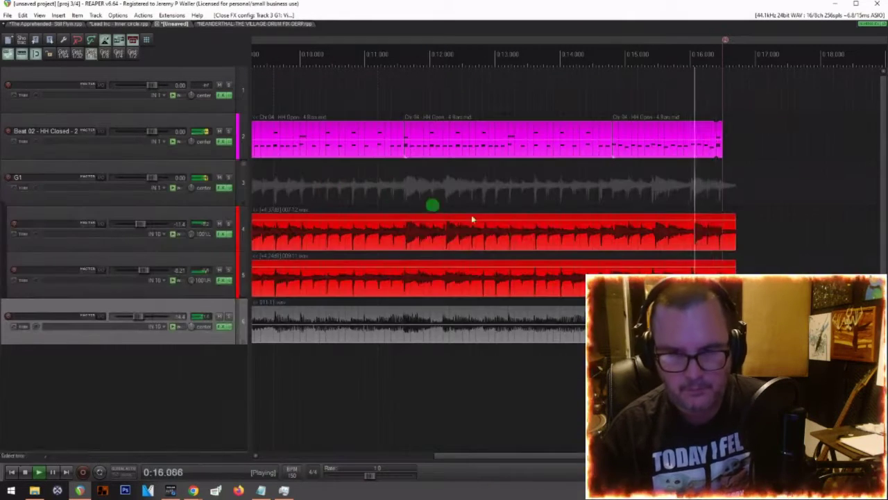
key(space)
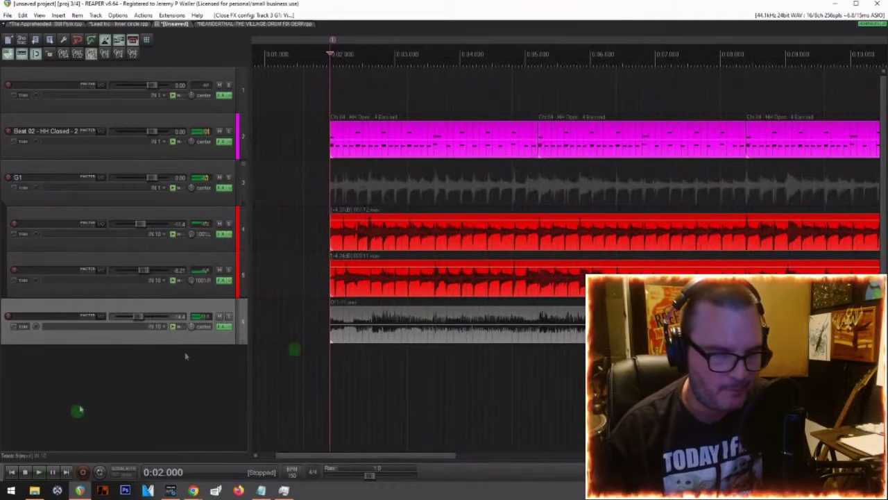
double_click(89, 366)
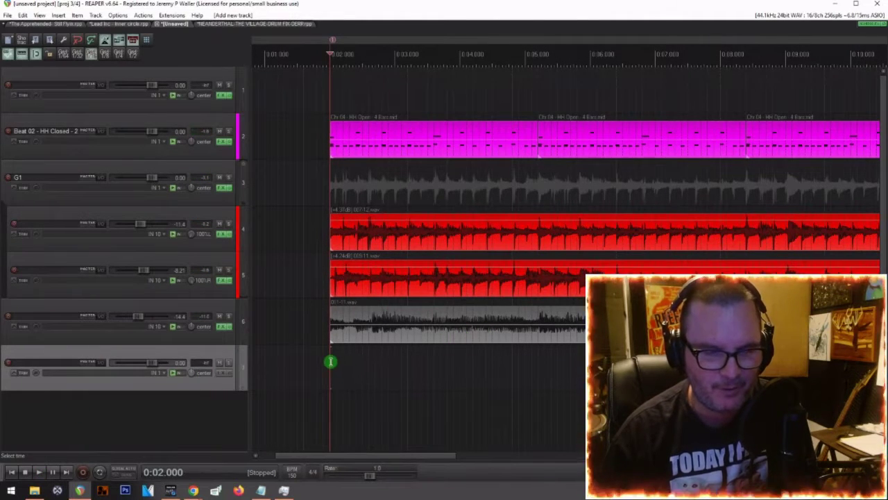
scroll(331, 363, up, 2)
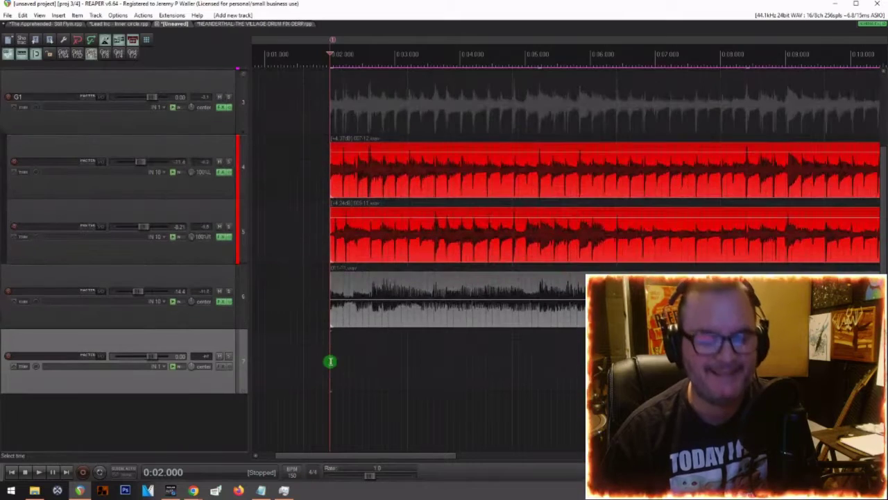
Step: Browse the VST instruments for track 7 and insert Sonic Academy's ANA 2 synth
click(223, 368)
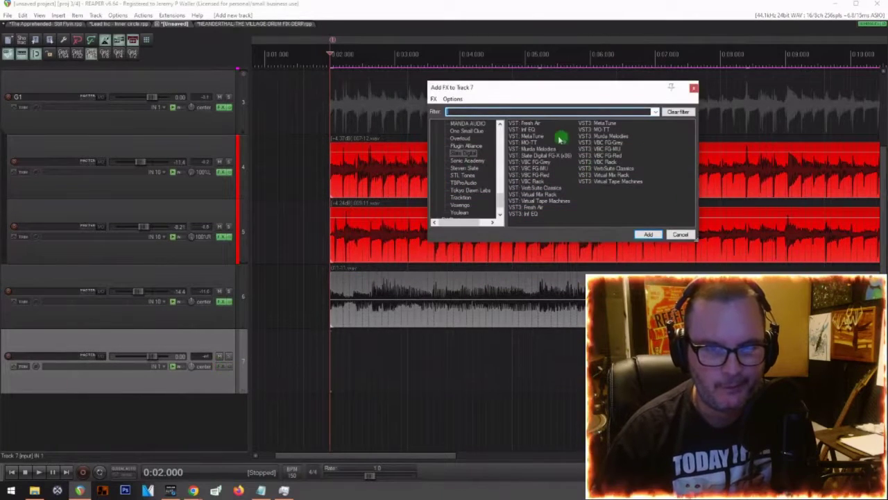
scroll(452, 199, down, 5)
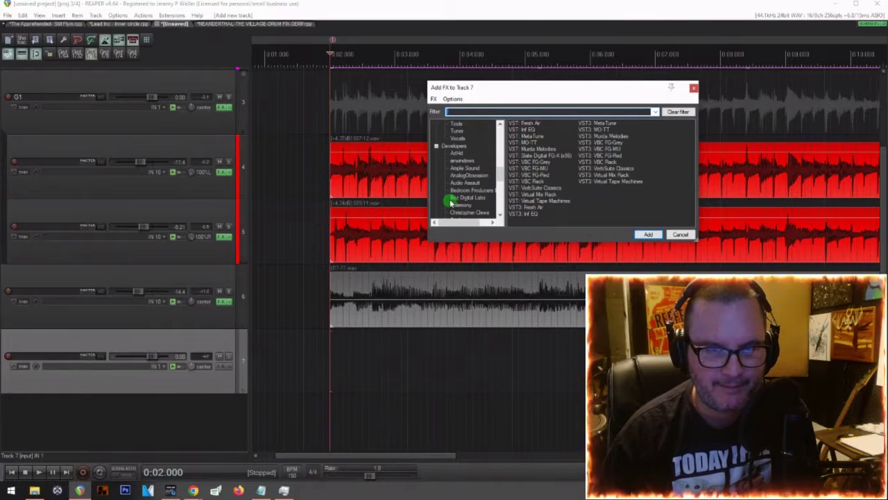
scroll(452, 200, up, 5)
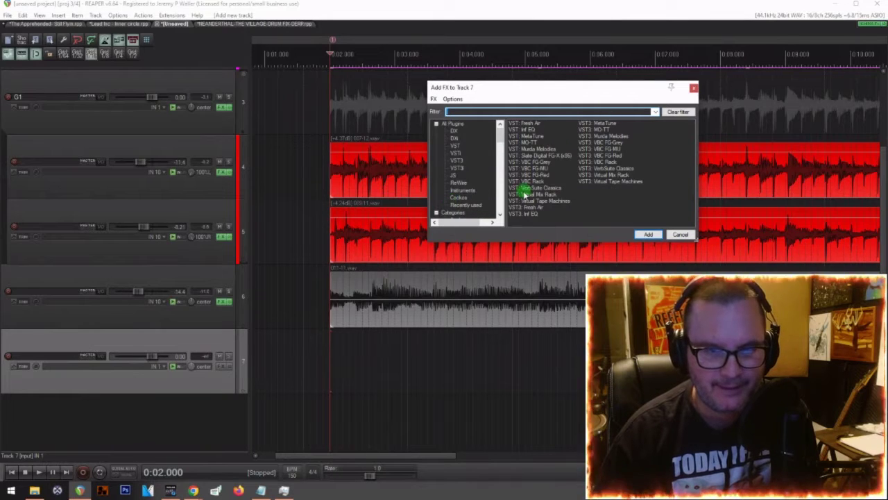
click(458, 154)
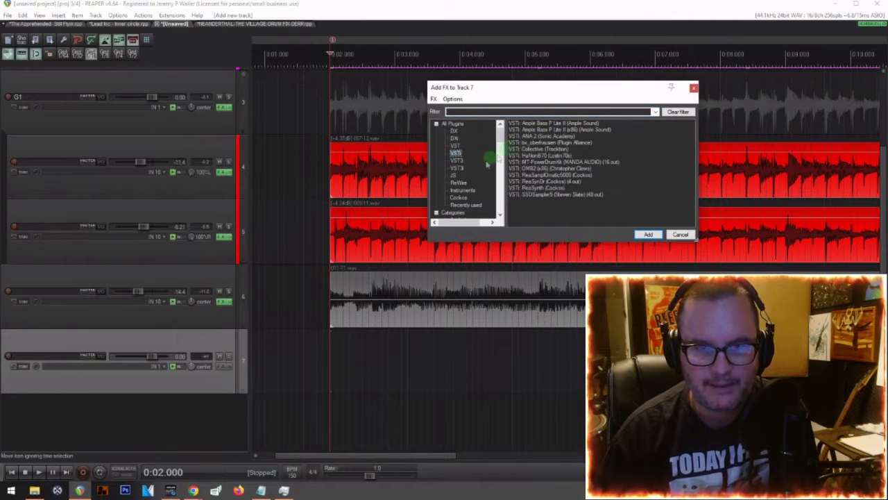
click(457, 161)
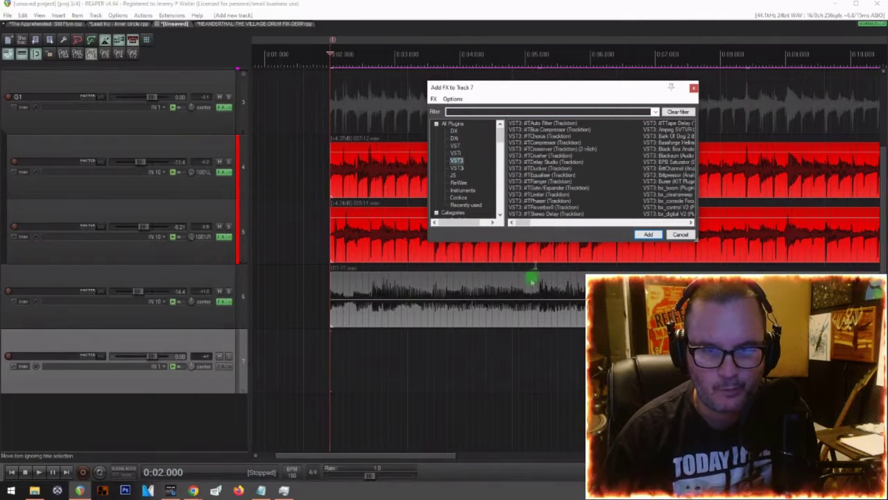
click(456, 161)
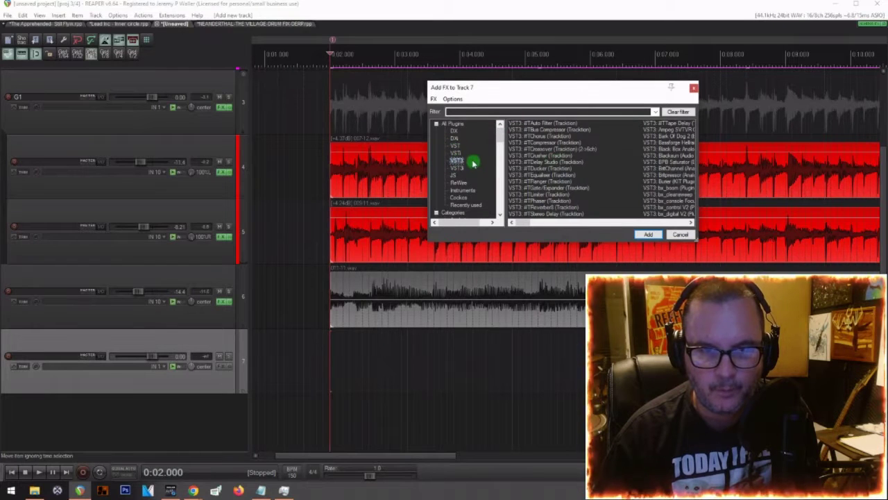
click(456, 153)
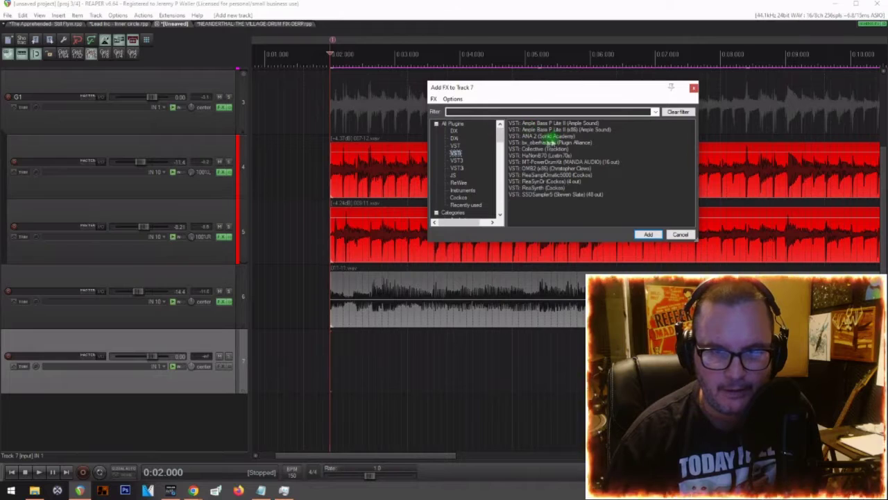
click(539, 136)
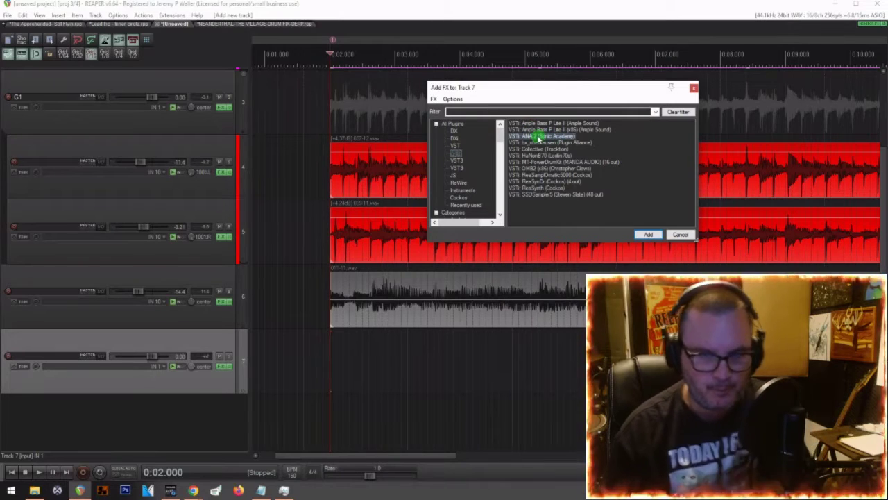
double_click(539, 136)
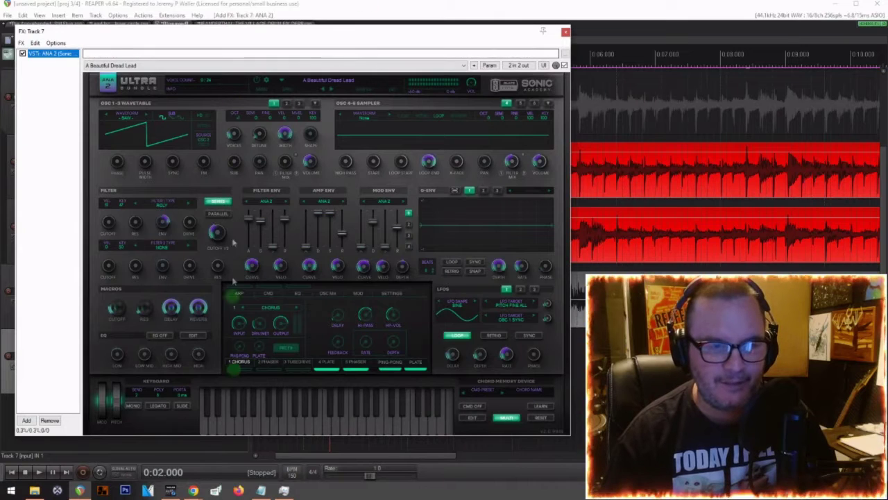
Step: Audition a few notes in ANA 2, load the 808 preset Captain Crunch, and close track 7's FX window
click(264, 423)
click(274, 421)
click(286, 422)
click(279, 423)
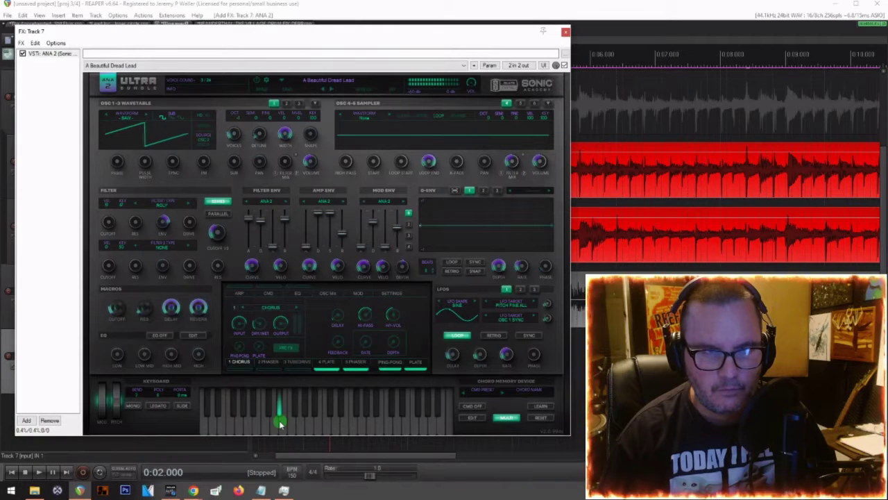
click(330, 80)
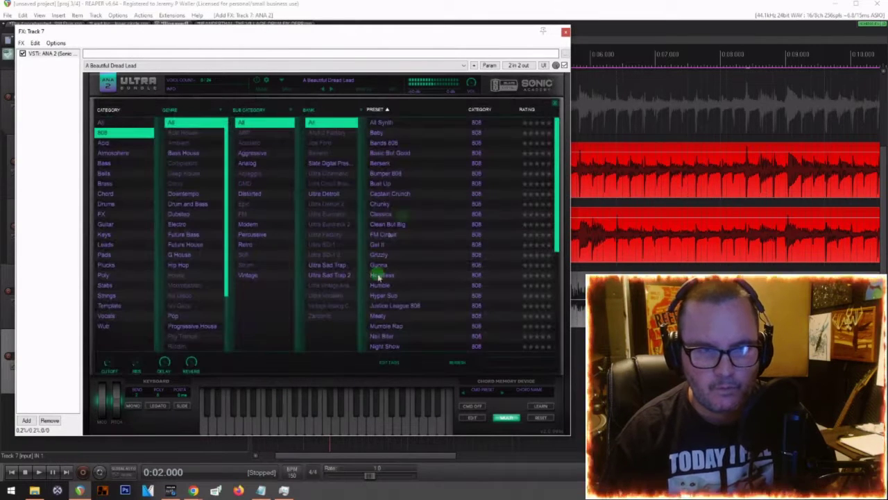
click(392, 196)
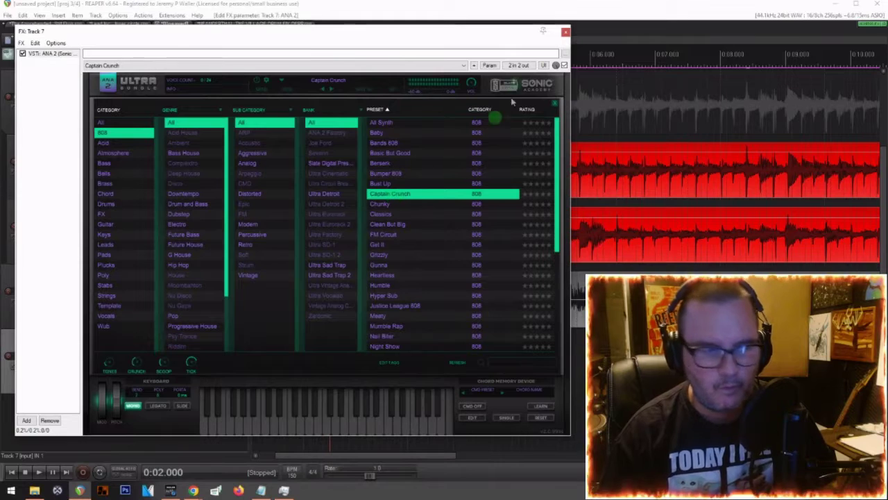
click(566, 31)
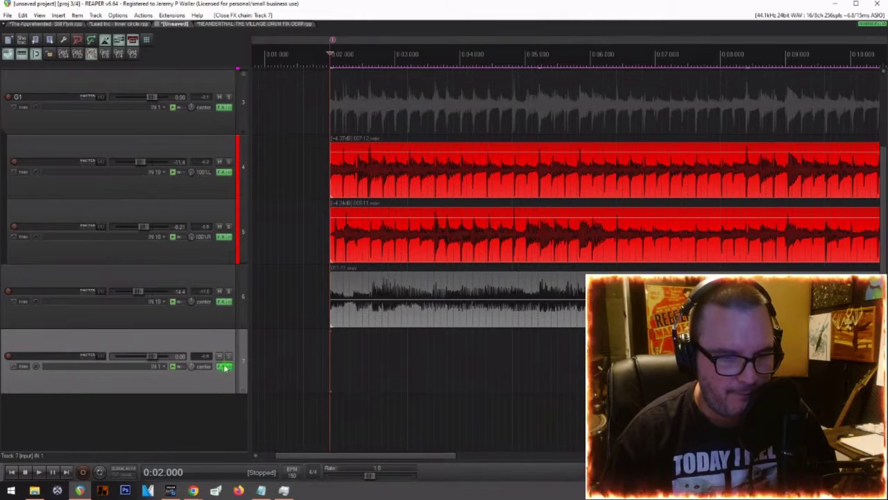
Step: Set track 7's input to all channels of the MPX8 MIDI device and arm the track for recording
click(167, 368)
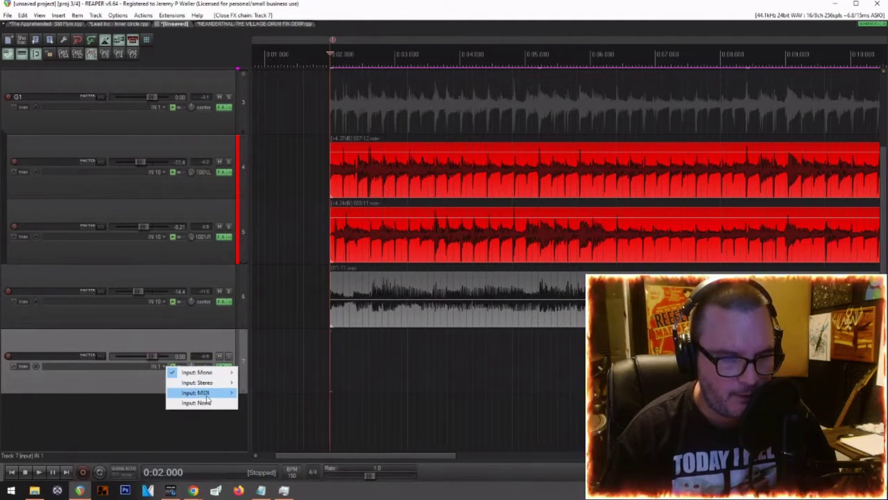
mouse_move(208, 393)
mouse_move(272, 394)
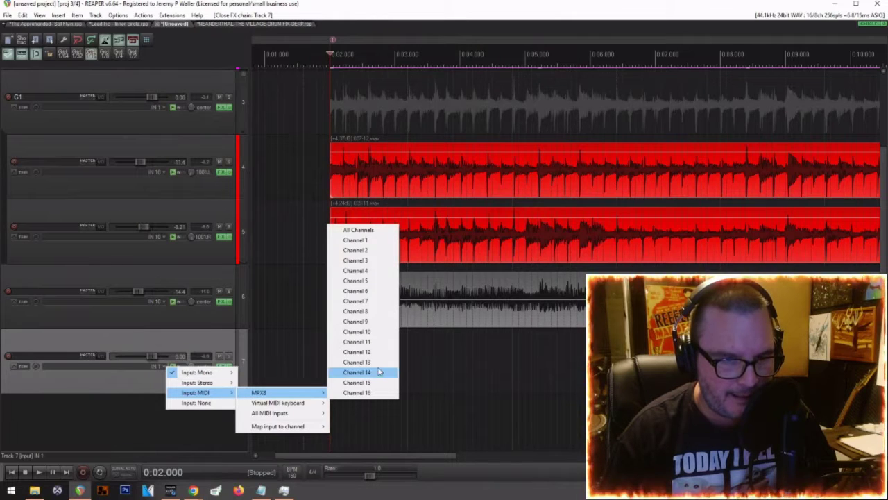
click(363, 230)
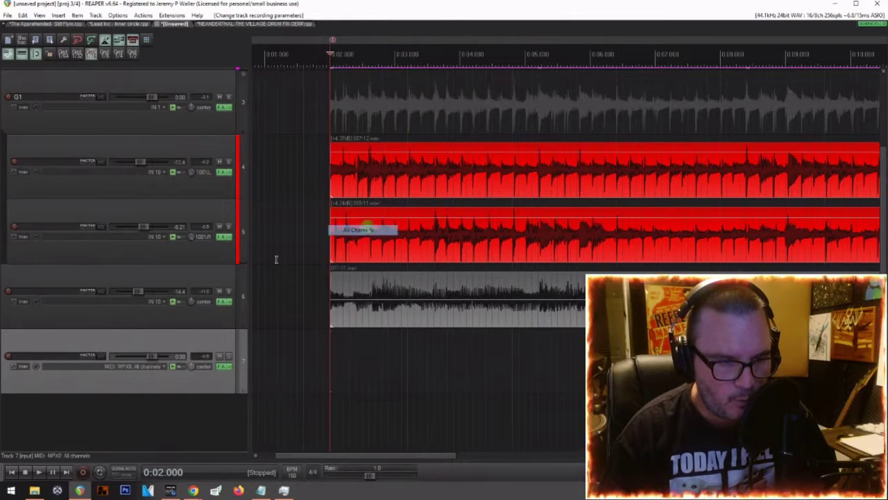
click(7, 356)
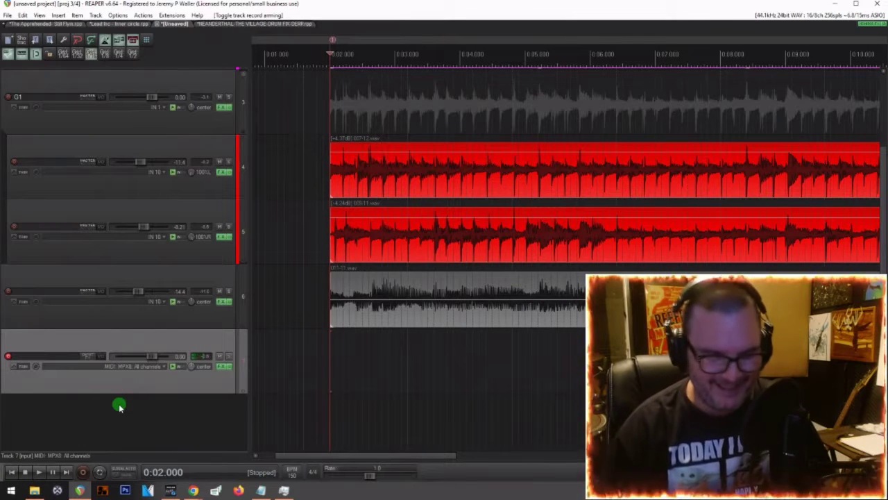
click(220, 358)
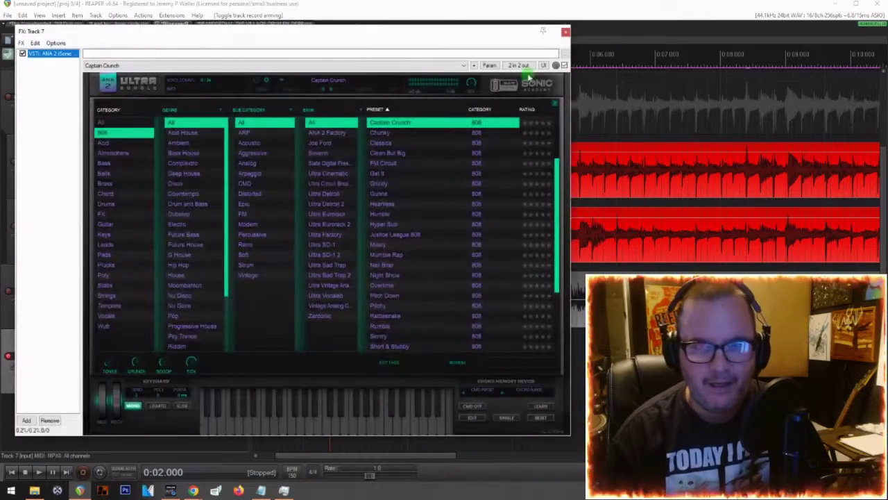
click(567, 33)
Step: Set loop points from 2 seconds to about 6 seconds, enable repeat, and start looped playback
scroll(444, 222, down, 3)
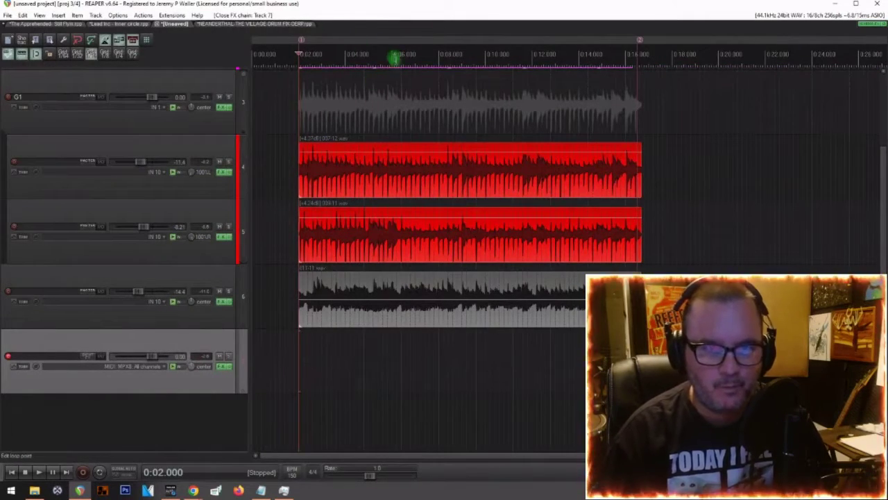
drag(391, 61, 300, 60)
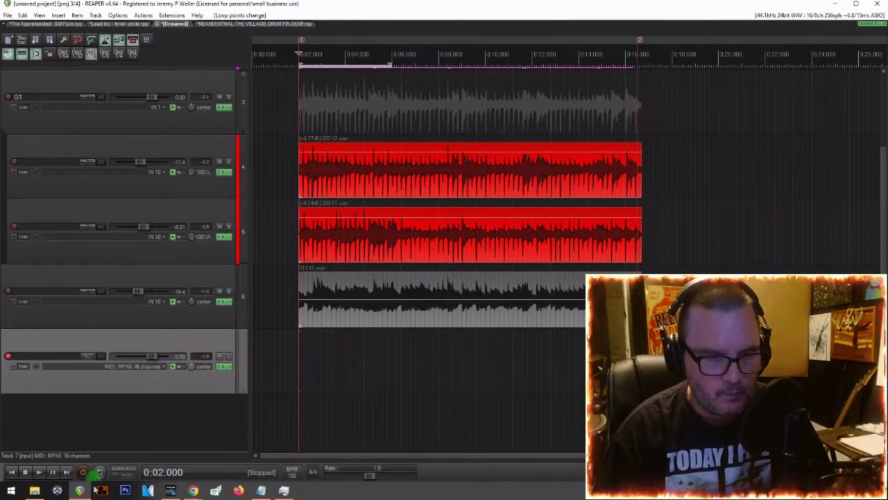
click(391, 80)
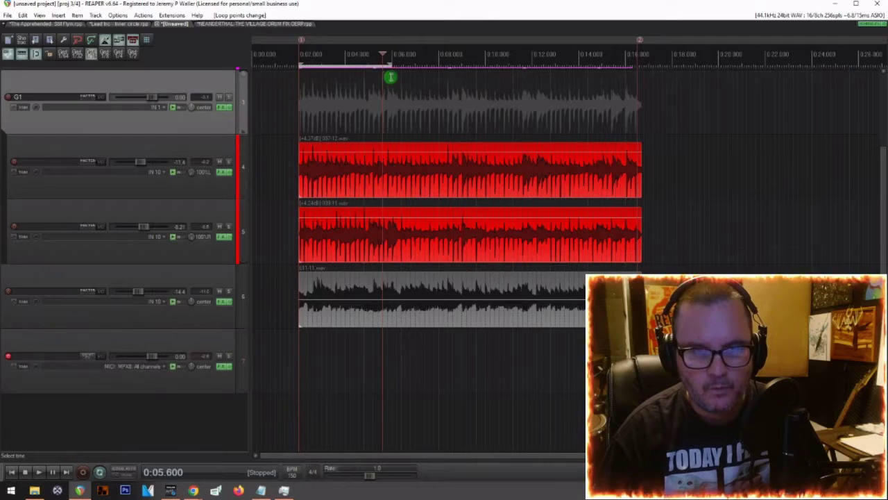
key(space)
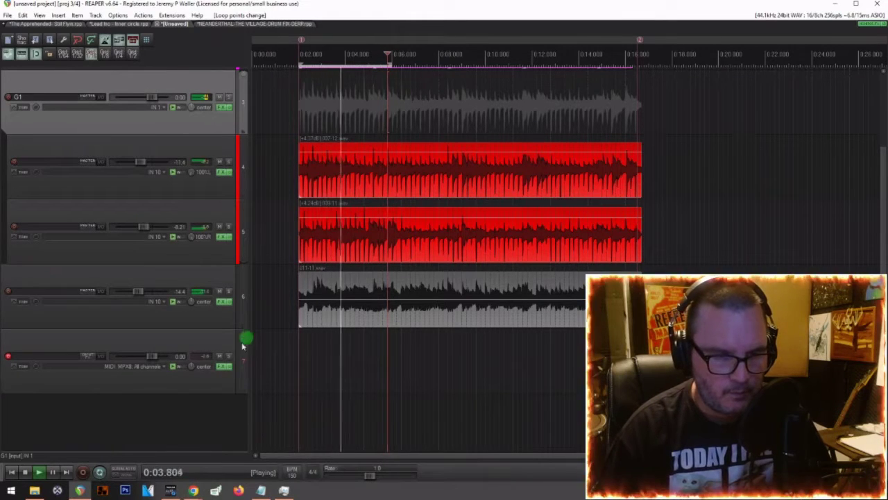
Step: Audition the 808 preset Clean But Big in track 7's ANA 2, close the FX window, and stop playback
click(217, 369)
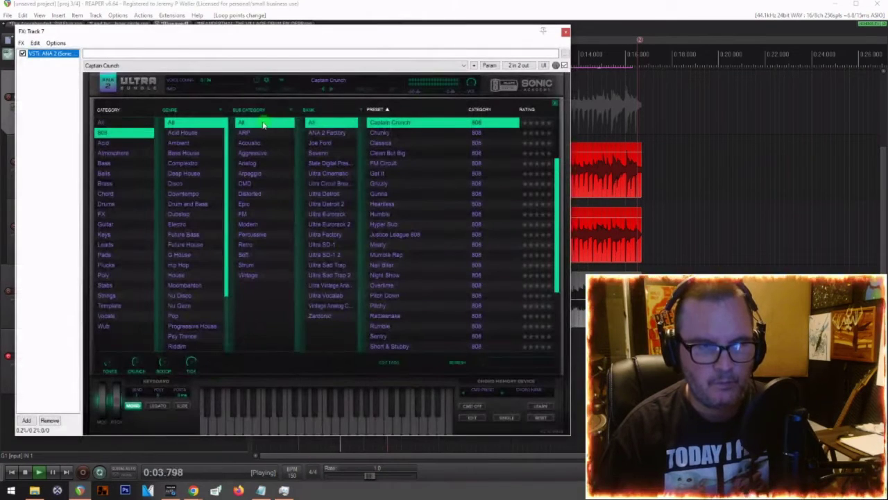
click(386, 154)
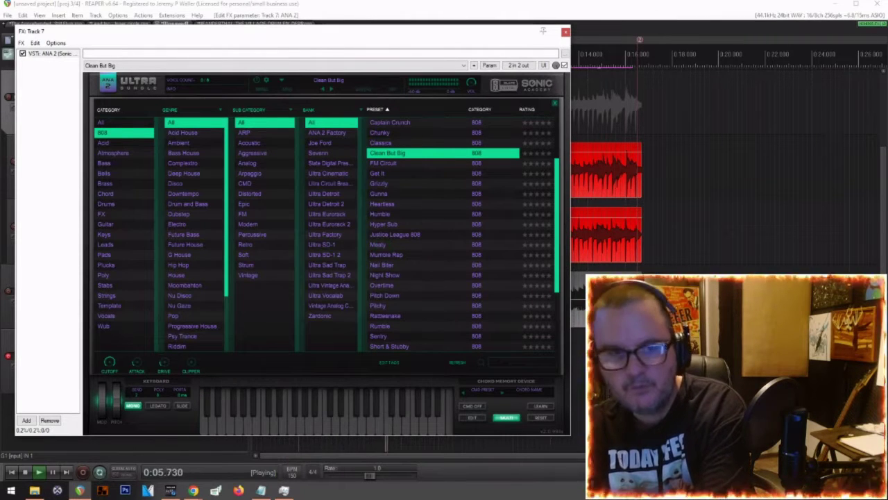
click(566, 31)
key(space)
Step: Extend the loop so it runs from 2 seconds to about 15.8 seconds, and play it
drag(391, 67, 439, 65)
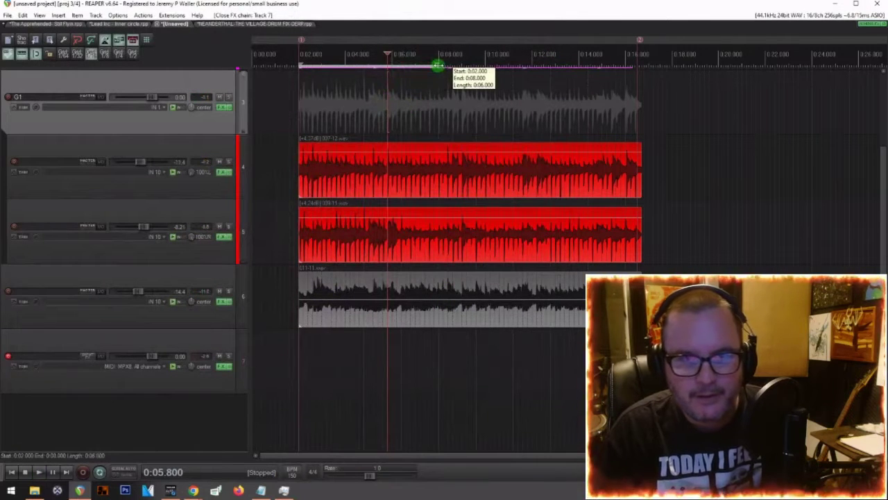
key(space)
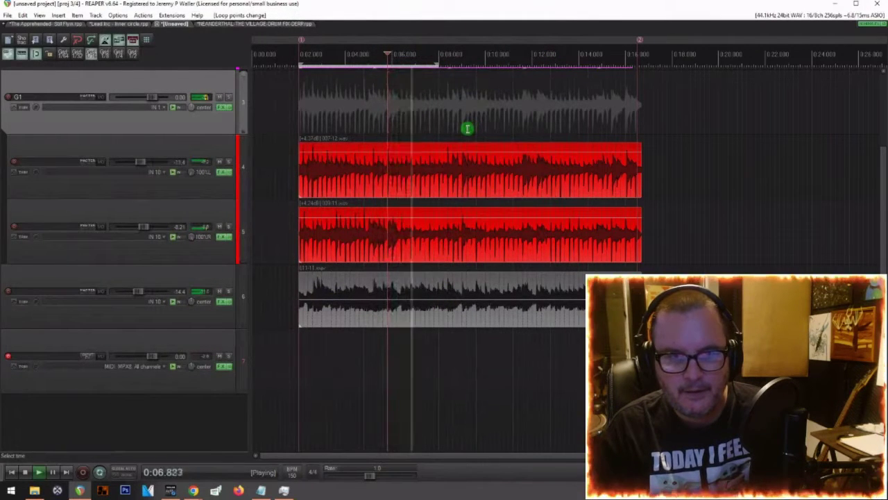
key(space)
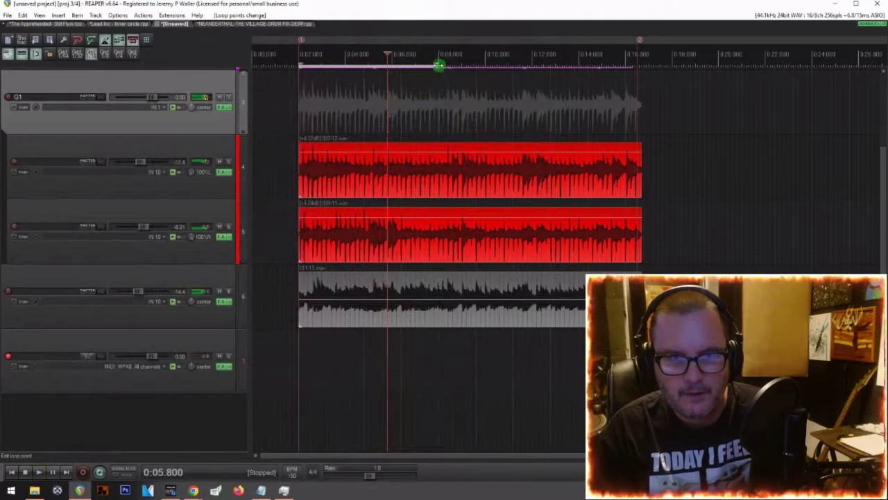
drag(439, 64, 640, 66)
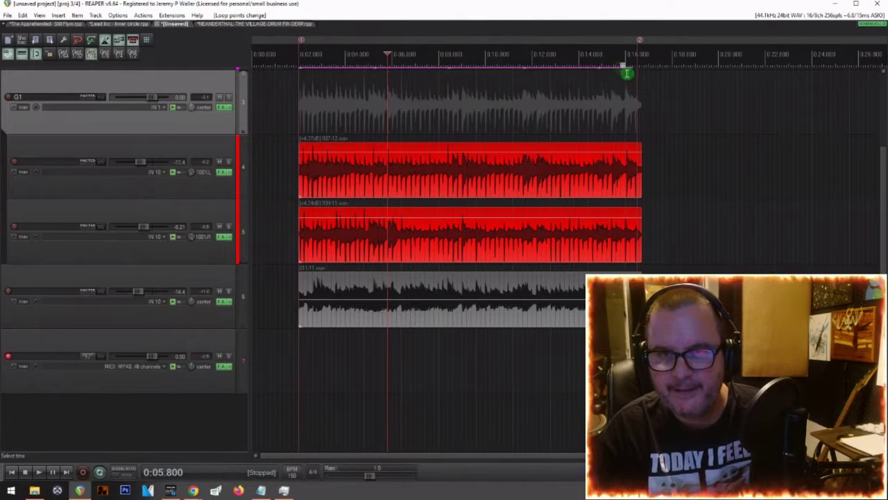
click(623, 65)
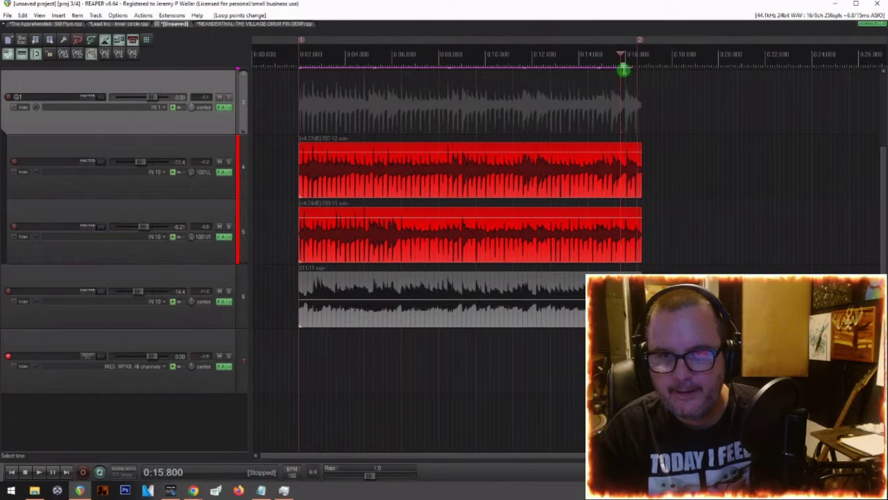
drag(623, 65, 302, 71)
key(space)
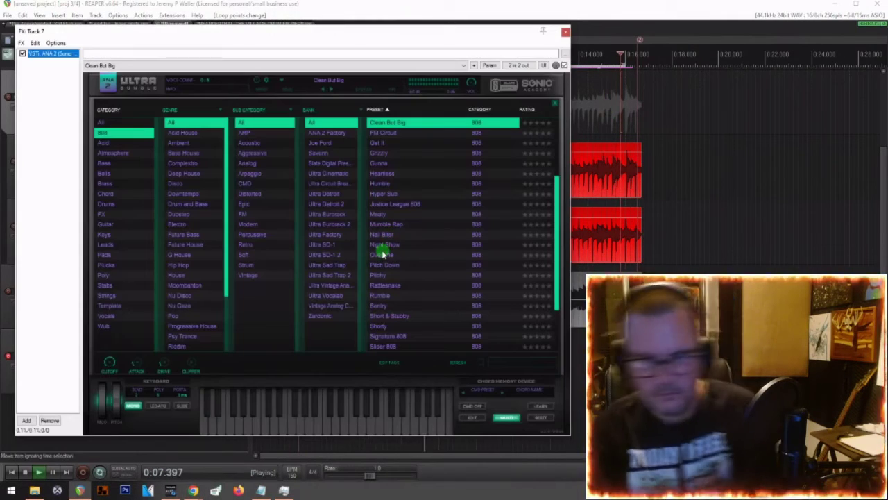
Step: Audition the 808 preset Overtime in ANA 2, and try Crazy Movement from the Chord category
click(382, 254)
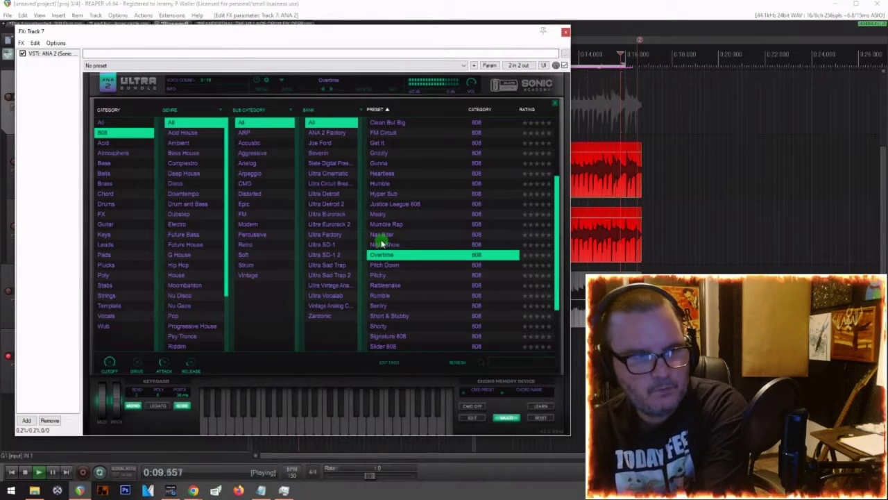
click(103, 213)
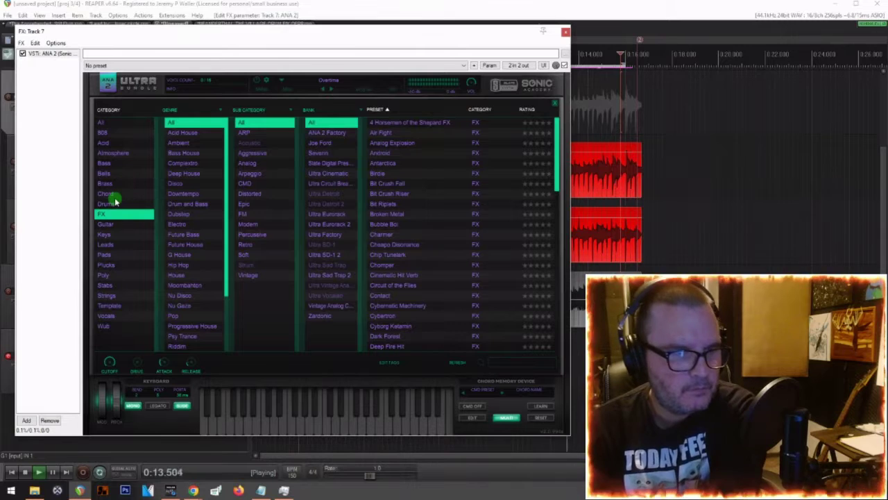
click(111, 194)
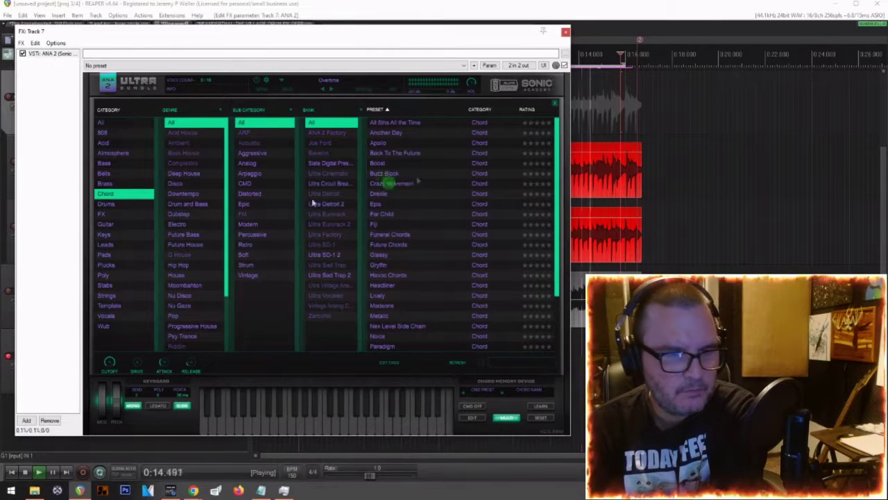
click(386, 184)
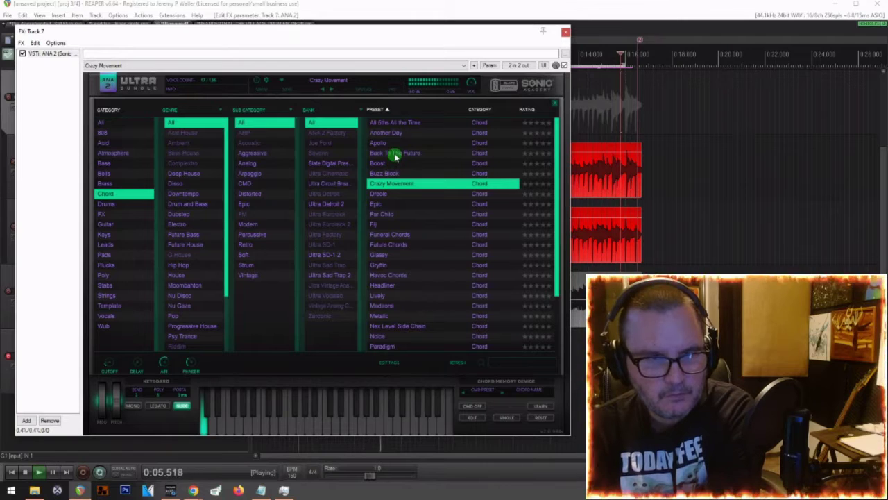
Step: Audition the Chord presets Back To The Future, Apollo, Another Day and All 5ths All the Time, and load Havoc Chords
click(392, 155)
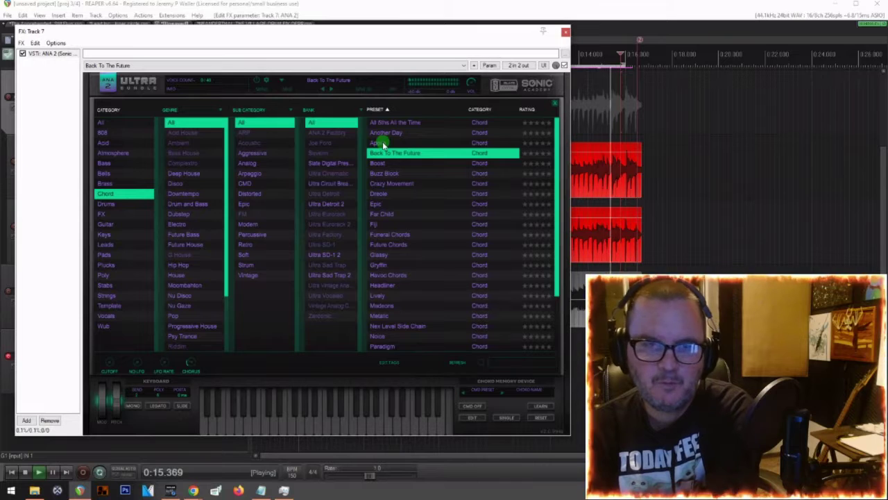
click(381, 143)
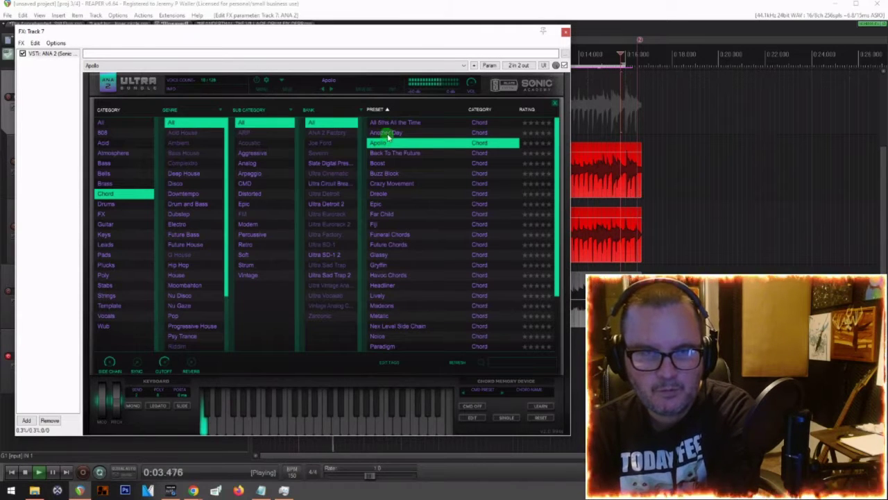
click(388, 133)
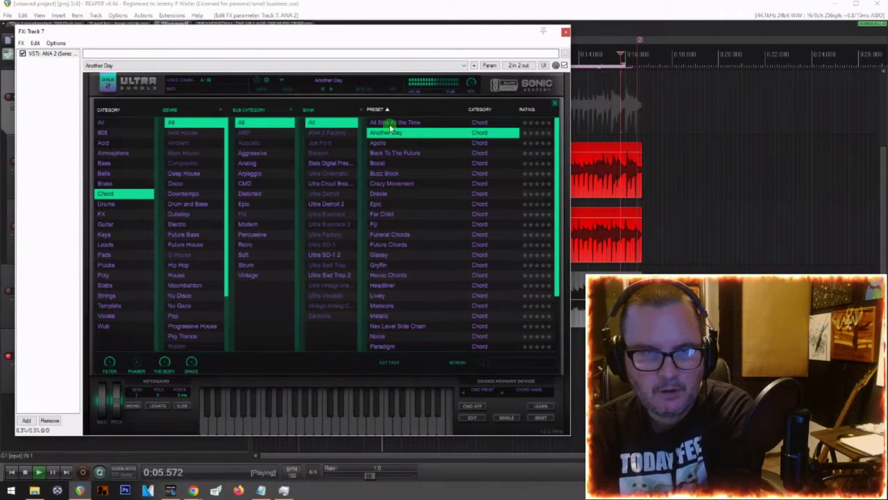
click(390, 124)
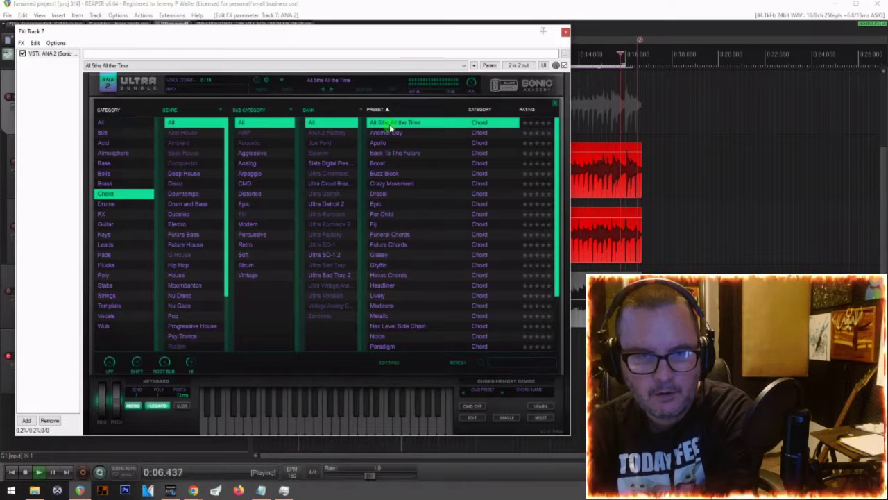
click(382, 276)
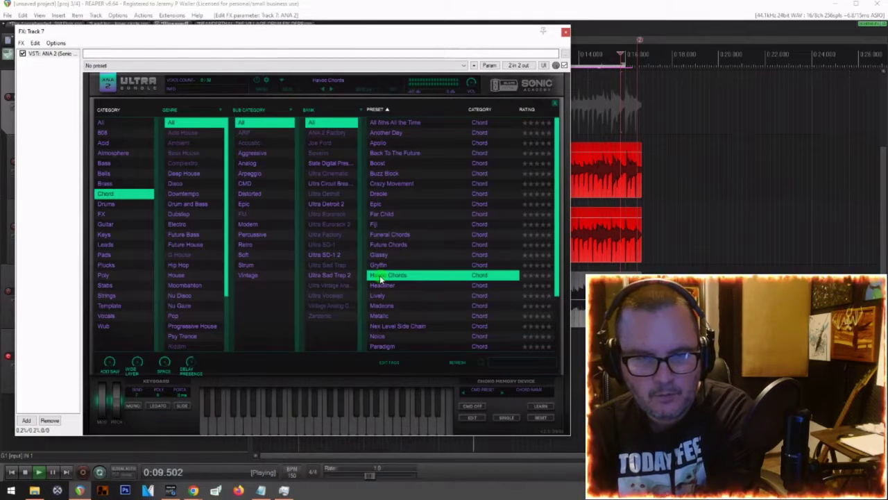
Step: Audition the chord presets Headliner, Madeons, Nex Level Side Chain and Noise in ANA 2 during playback
click(380, 284)
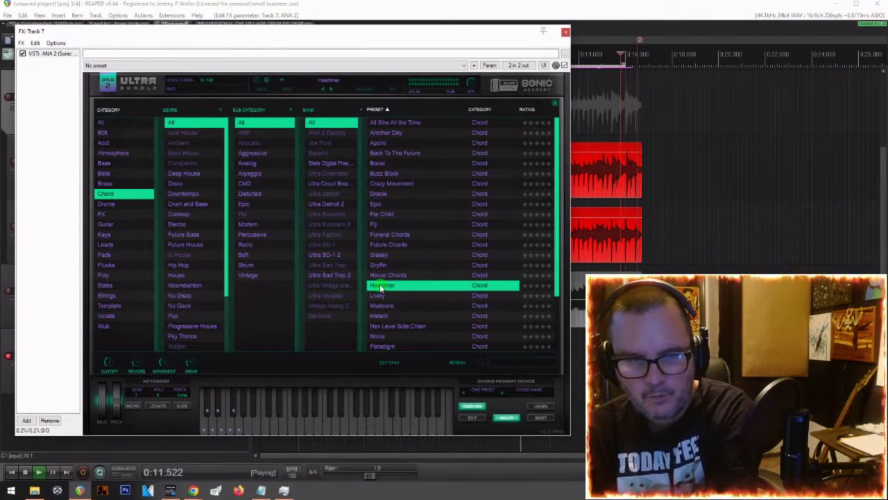
click(378, 305)
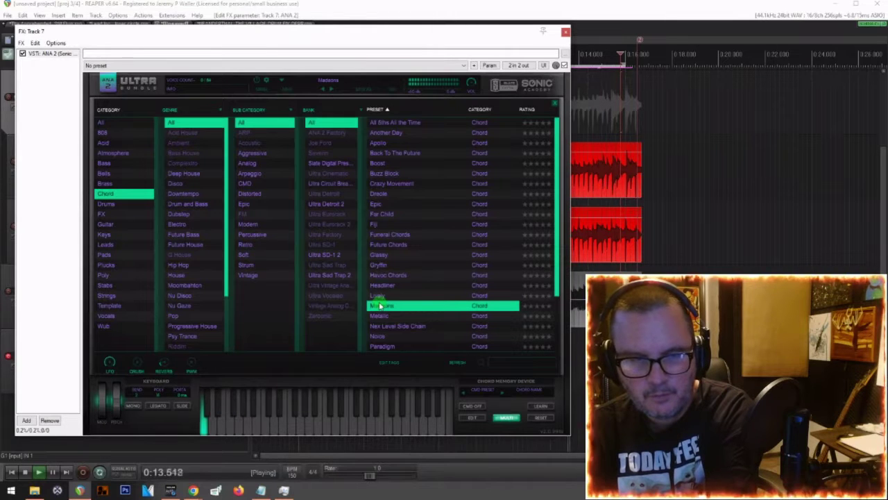
click(379, 327)
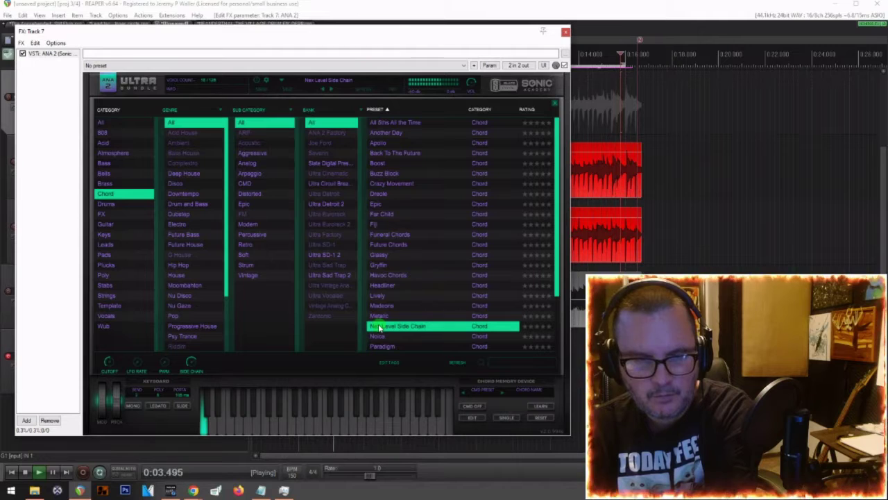
scroll(379, 327, down, 3)
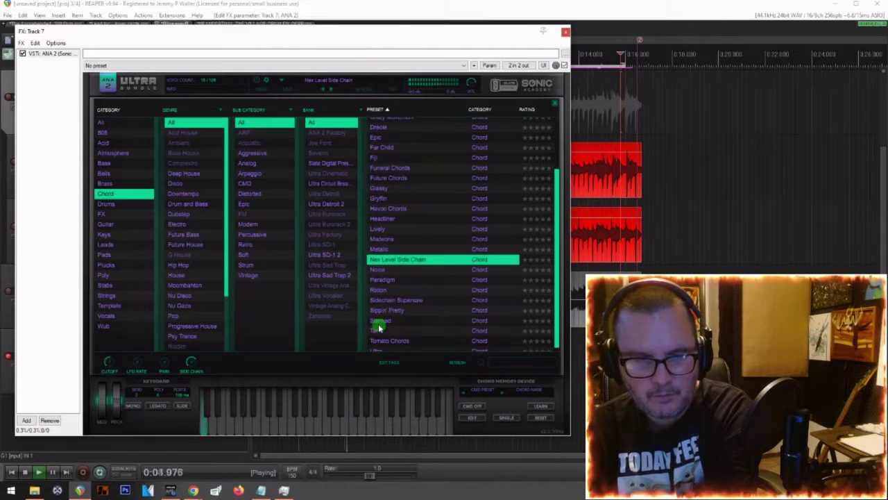
click(378, 270)
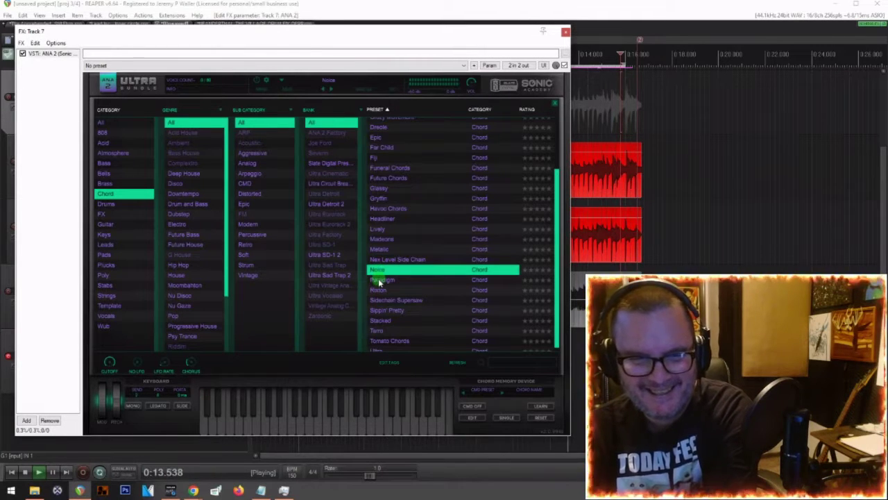
Step: Audition the chord presets Paradigm, Sidechain Supersaw, Sippin' Pretty, Tomato Chords and Ultra, and stop playback
click(379, 280)
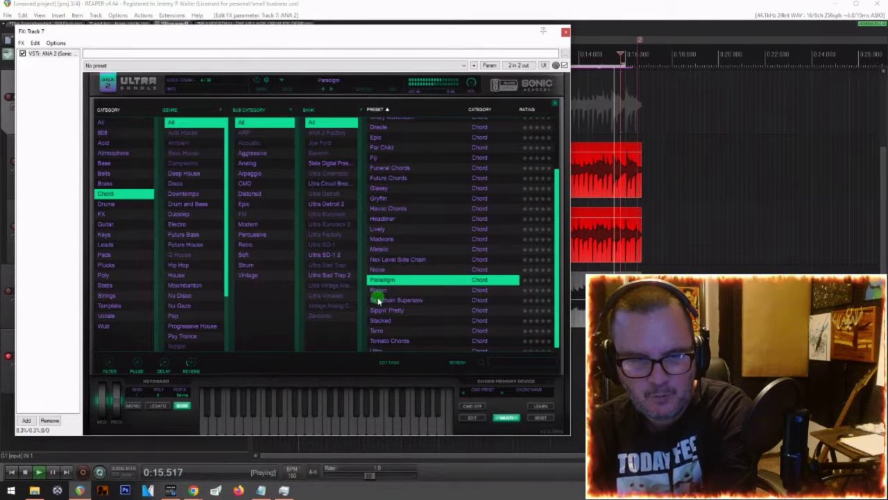
click(378, 300)
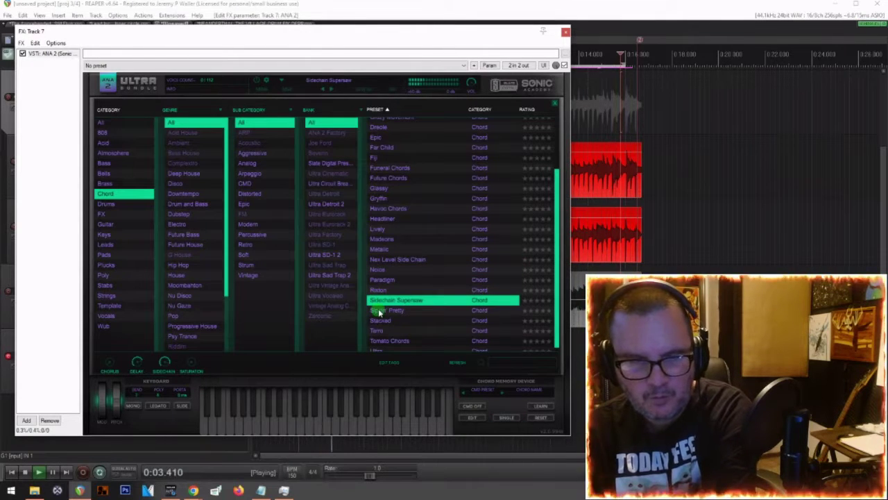
click(378, 309)
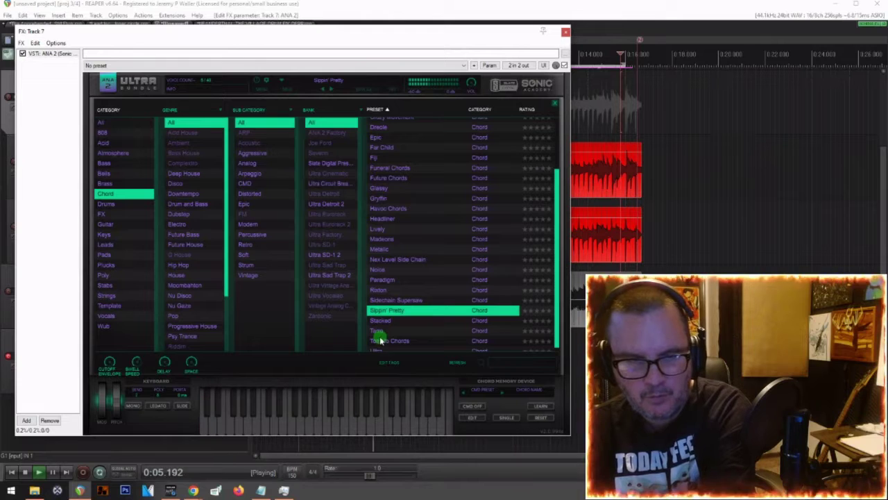
click(381, 340)
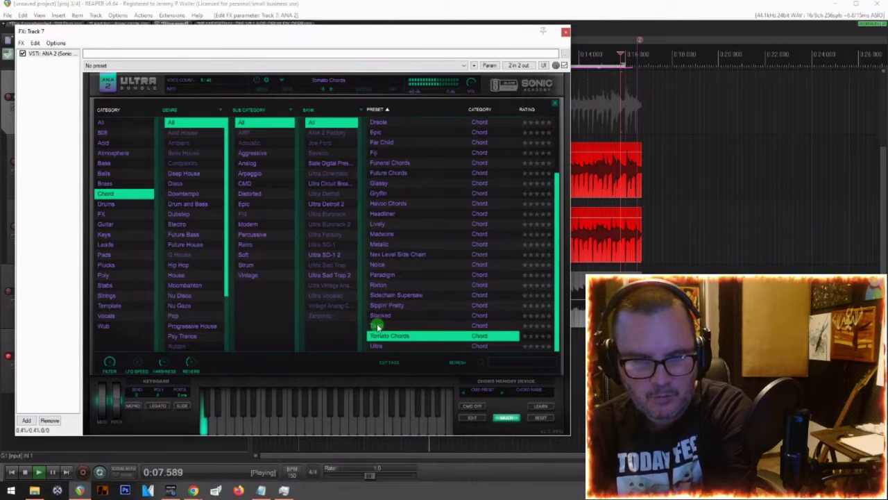
click(379, 346)
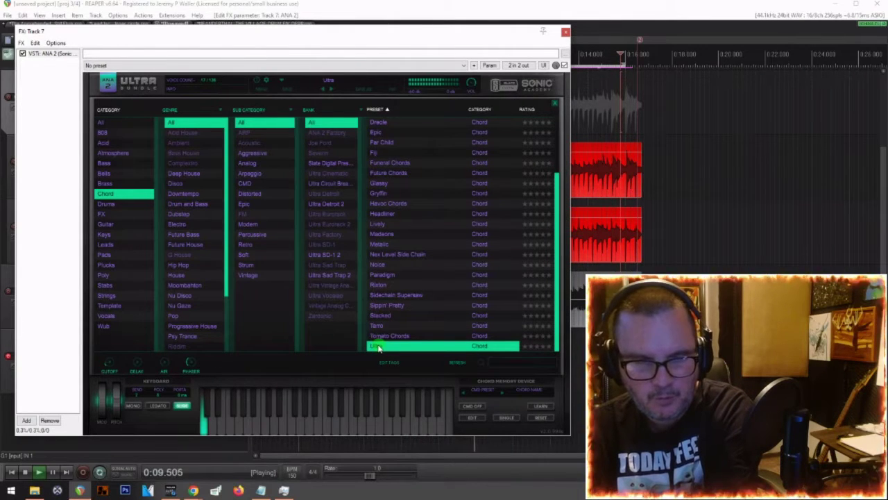
key(space)
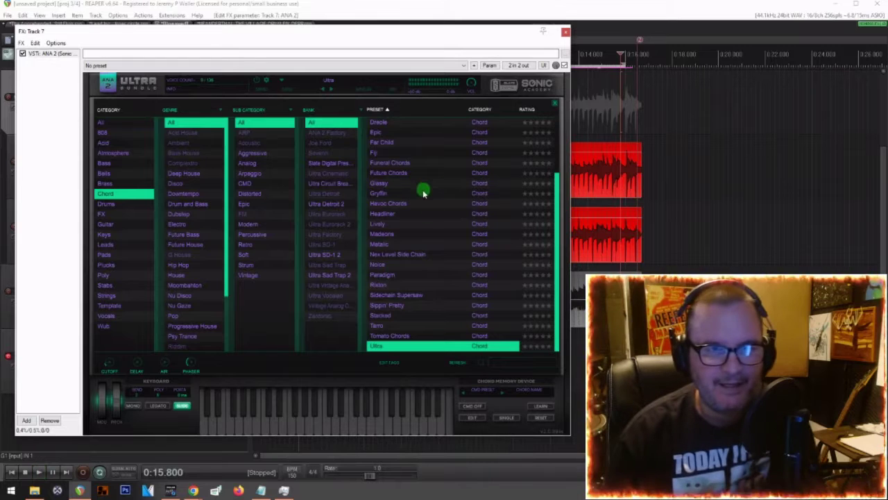
Step: Load the Back To The Future chord preset in ANA 2 and close the track's FX window
scroll(422, 194, up, 3)
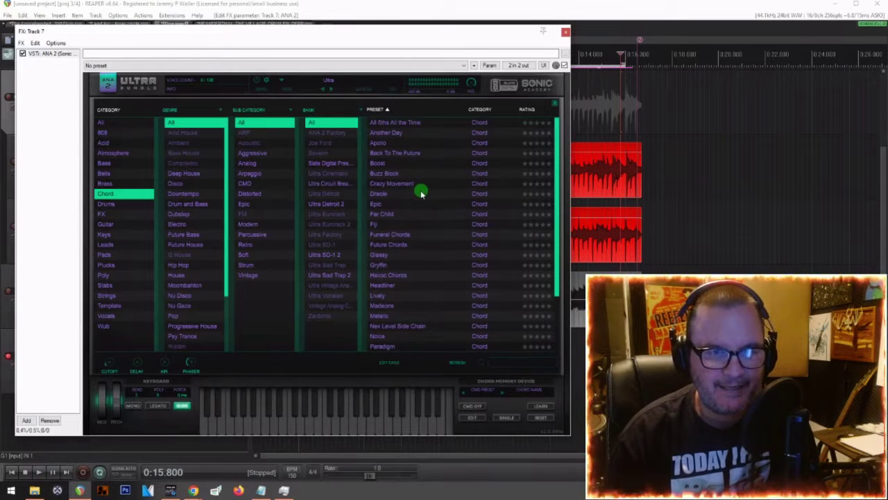
click(393, 154)
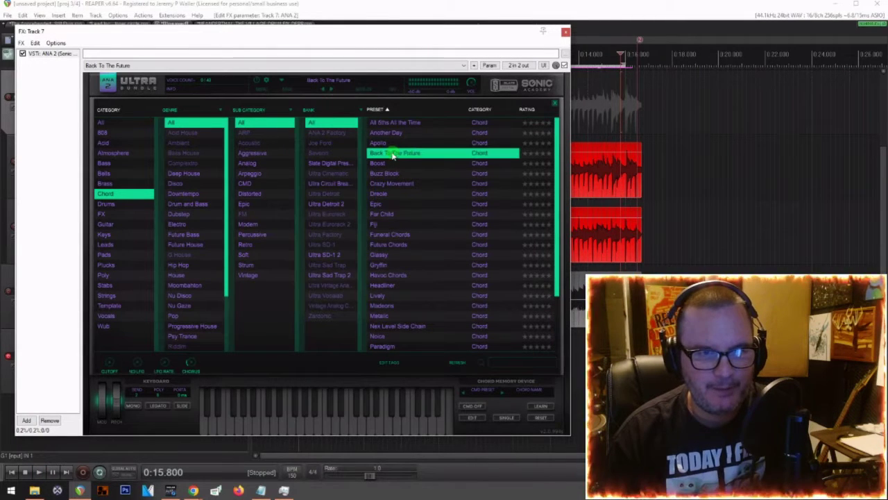
click(566, 32)
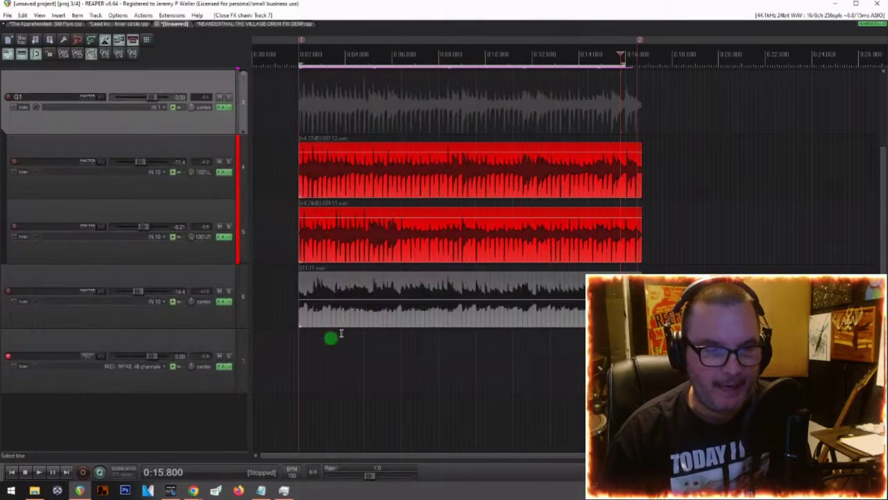
Step: Insert a new MIDI item at 0:02.000 on track 7 and open it in the MIDI editor
click(300, 347)
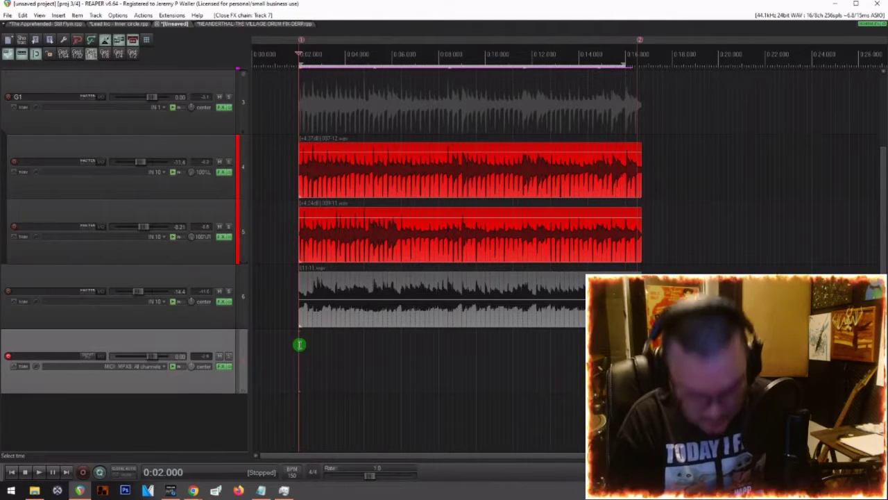
double_click(300, 345)
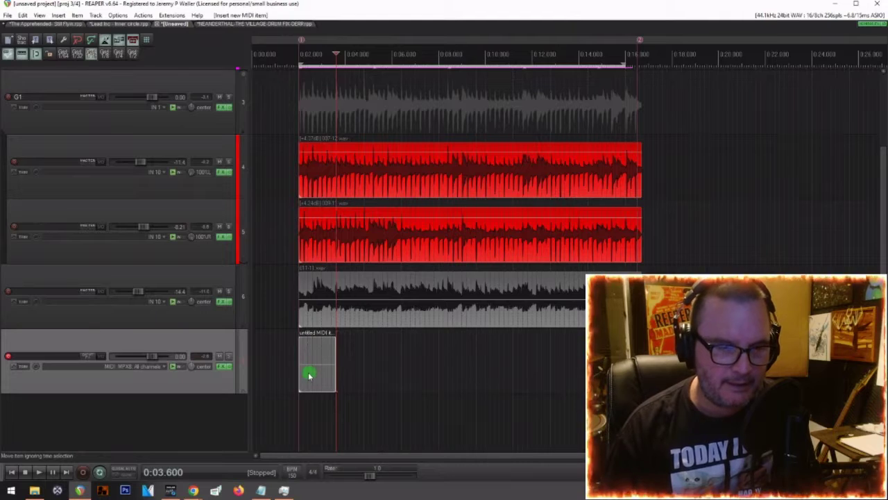
scroll(310, 375, up, 3)
double_click(293, 375)
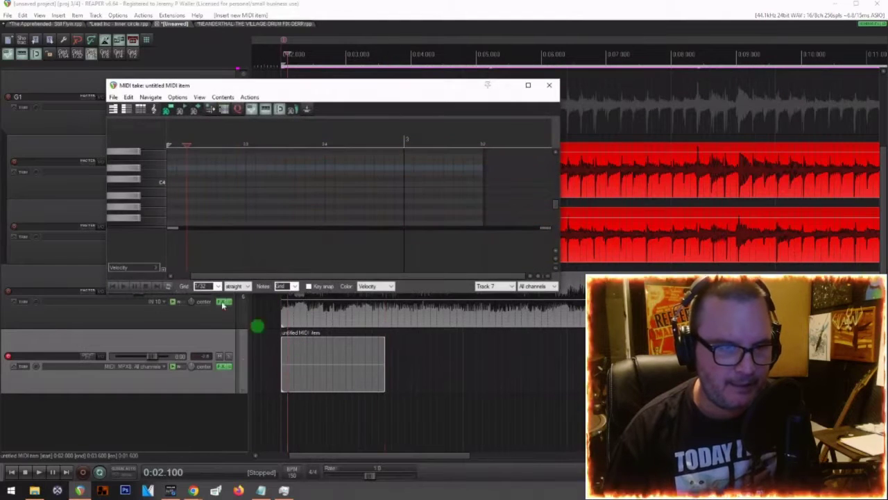
Step: Try out a one-beat note in the empty MIDI item, shifting it from C2 up to D2, and remove it again
drag(134, 183, 145, 211)
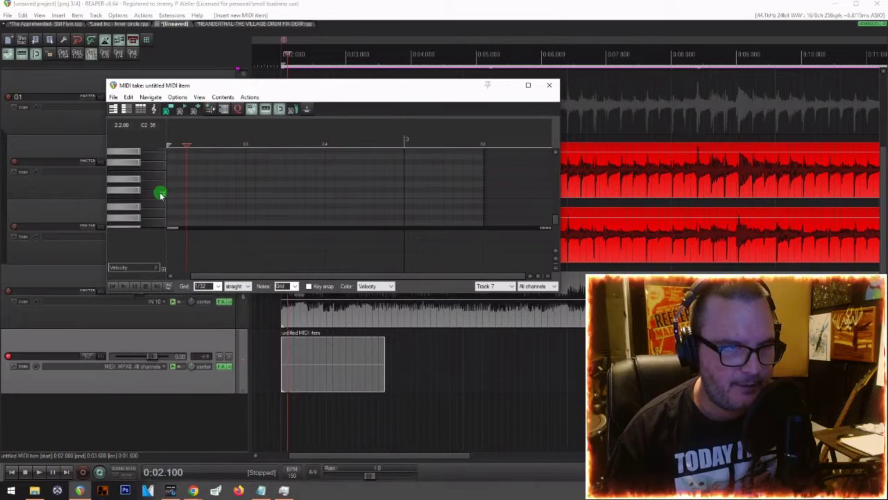
click(159, 193)
click(170, 195)
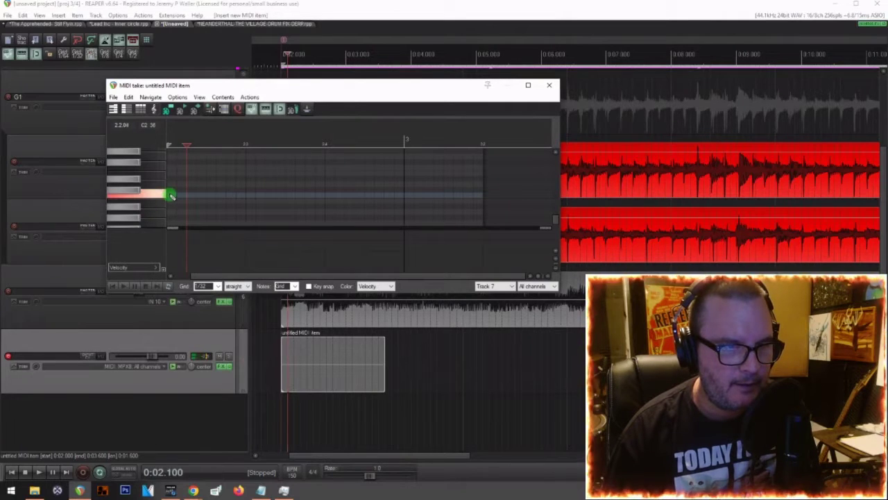
click(169, 194)
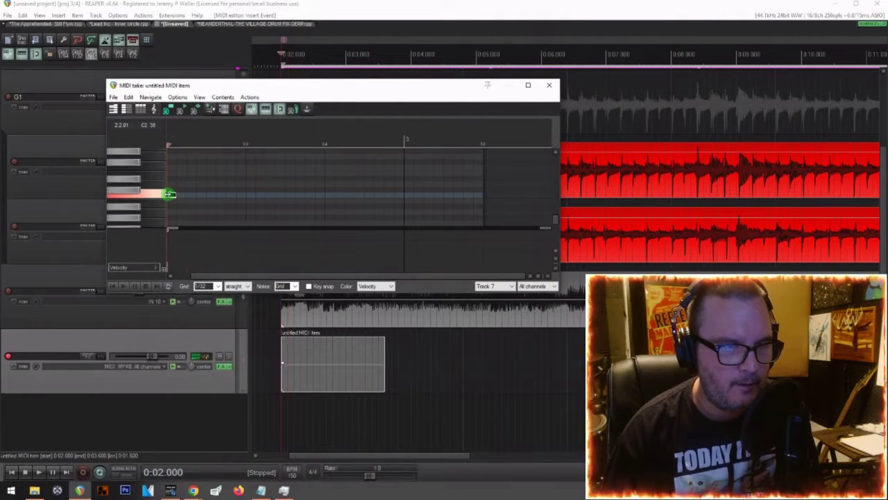
drag(174, 198, 245, 185)
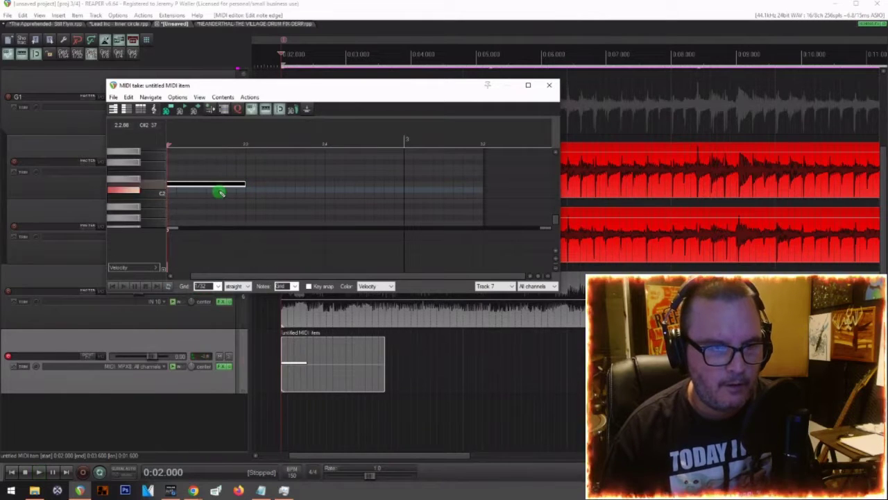
drag(222, 184, 294, 184)
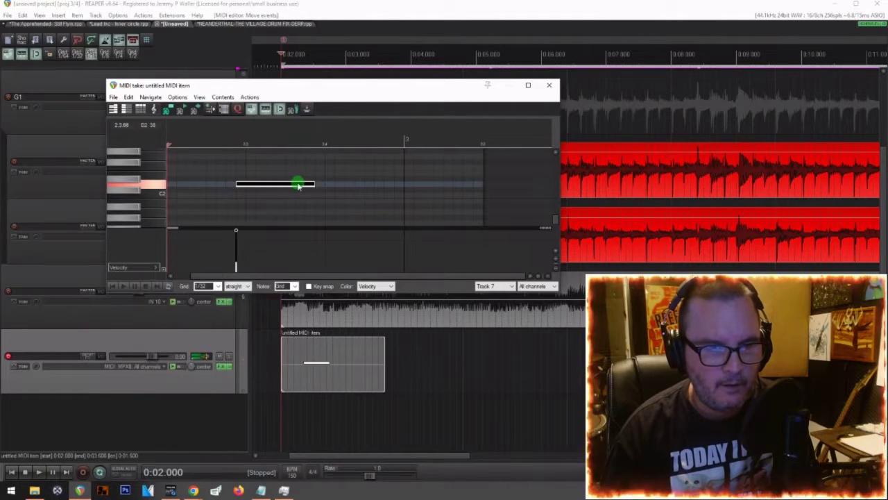
double_click(285, 187)
Step: Play the riff briefly and move the empty MIDI item so it starts at 0:03.500
key(space)
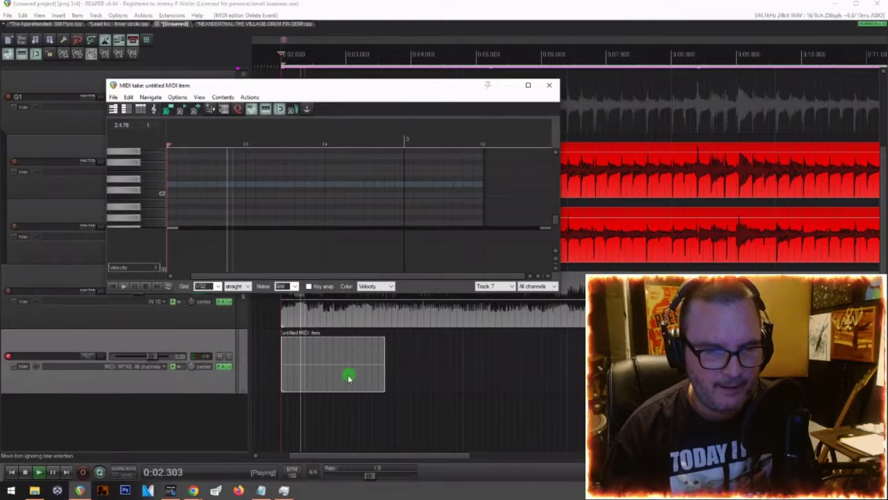
key(space)
drag(330, 354, 474, 367)
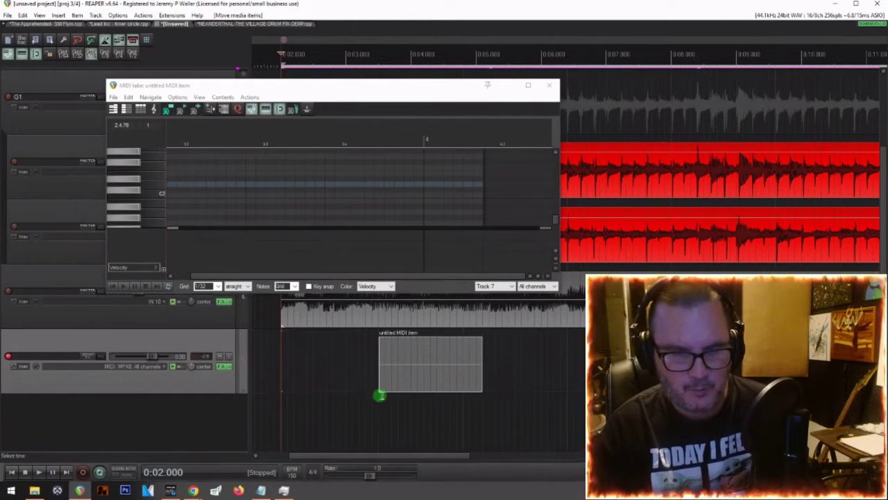
Step: Add a D2 note spanning the full length of the MIDI item and close the MIDI editor
click(168, 183)
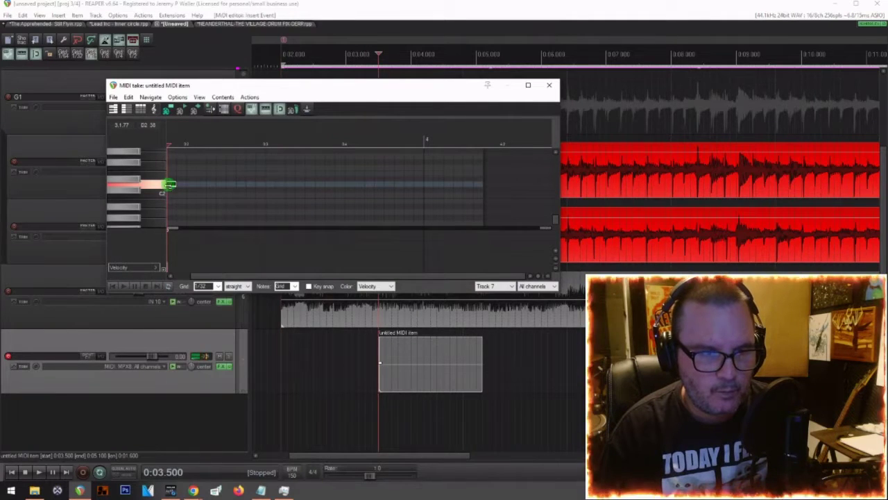
drag(174, 185, 541, 196)
click(549, 86)
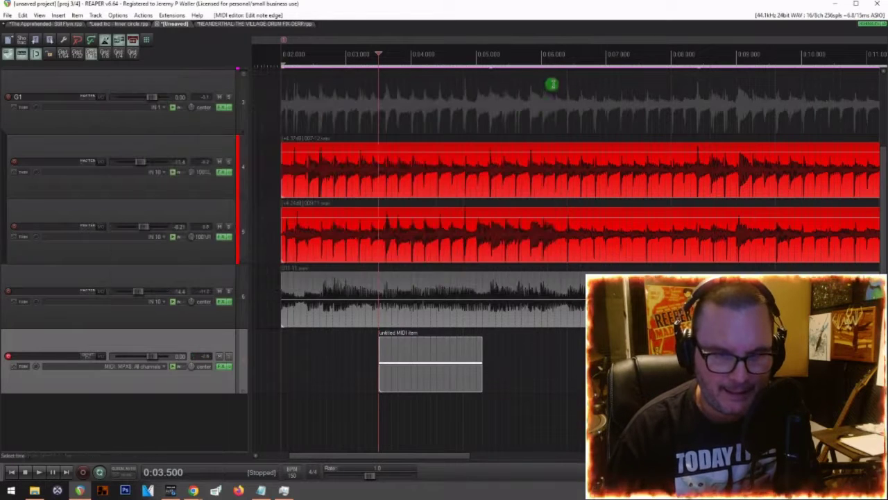
Step: Reposition and shorten the MIDI item to run from about 0:03.600 to 0:05.100, checking its timing by playback
click(387, 255)
drag(479, 357, 465, 364)
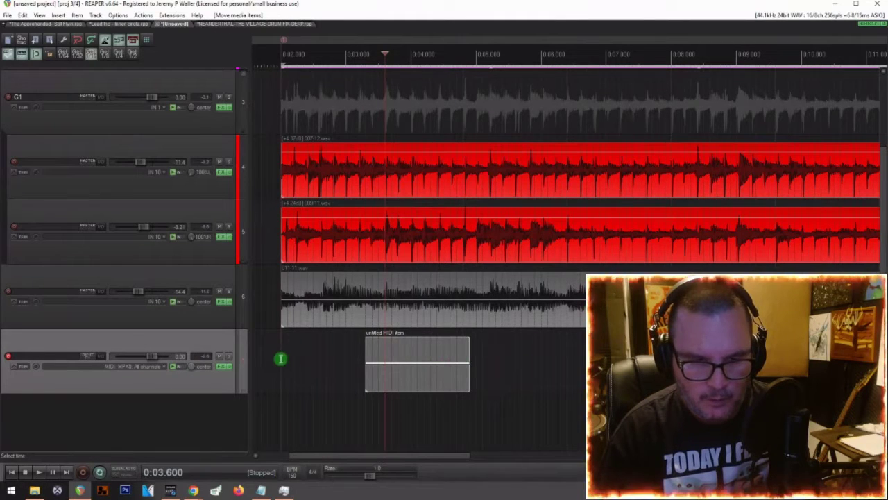
click(280, 358)
key(space)
mouse_move(416, 367)
mouse_down()
mouse_move(411, 354)
mouse_move(431, 359)
mouse_up()
key(space)
drag(486, 352, 481, 354)
key(space)
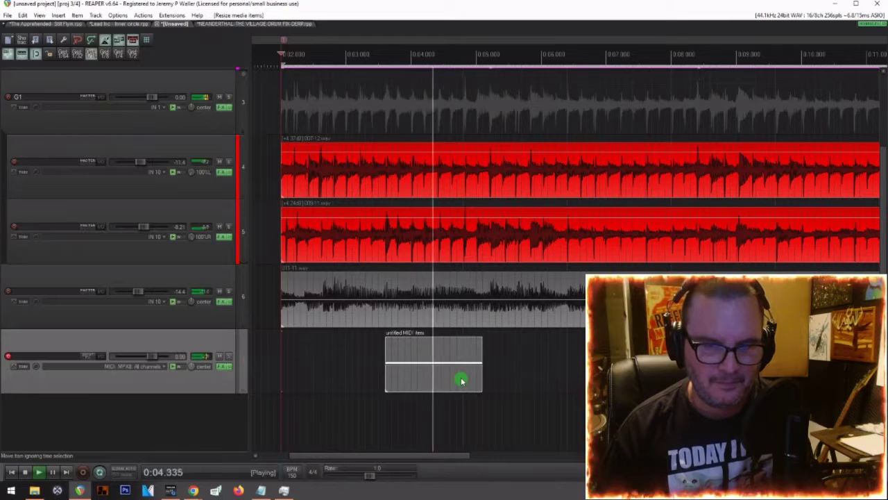
key(space)
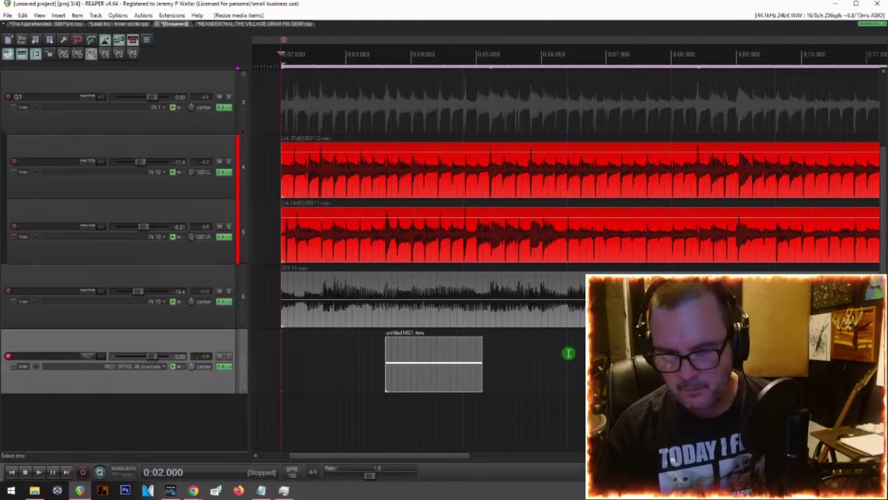
Step: Play short passages from 0:06.400 and 0:07.000 to locate where the next chord hit belongs
click(569, 353)
key(space)
key(space)
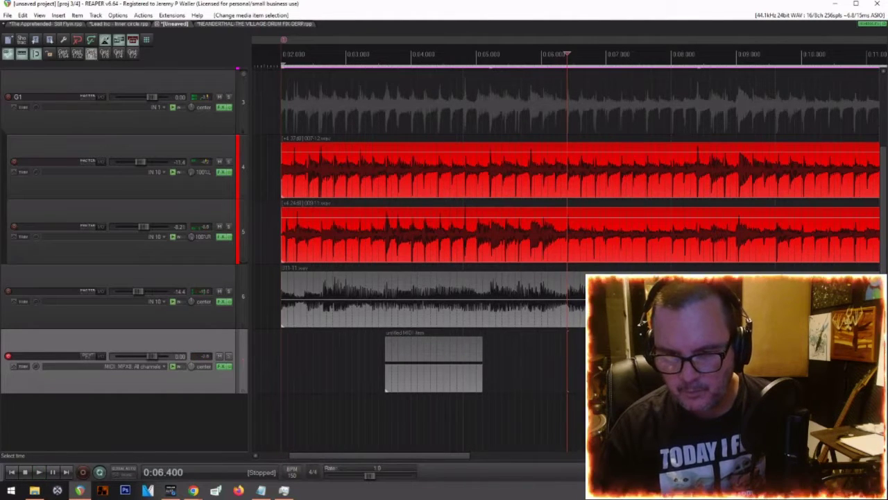
click(606, 354)
key(space)
key(space)
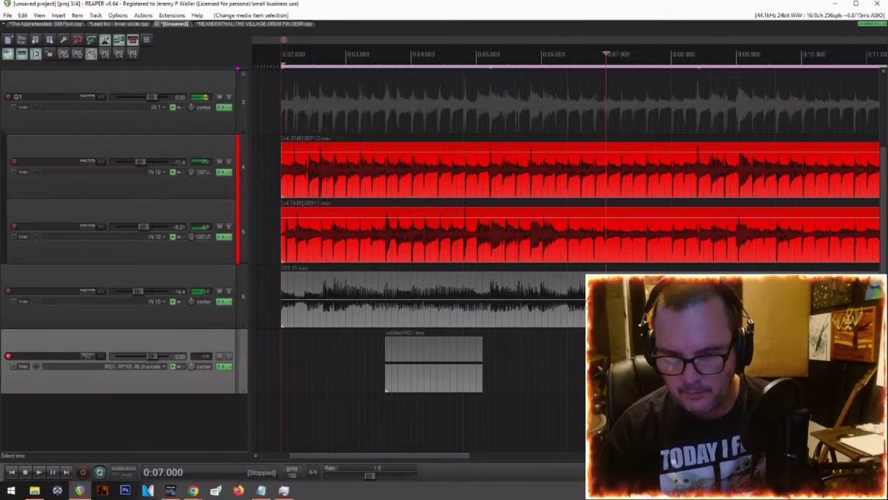
key(space)
key(space)
Step: Copy the MIDI item along track 7 so the copy starts at 0:06.800, and check it by playback
drag(437, 353, 653, 354)
key(space)
key(space)
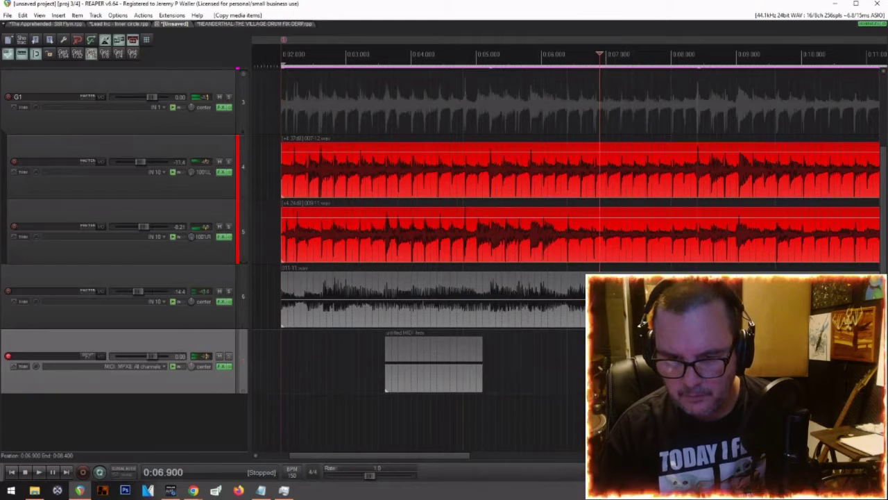
drag(647, 354, 645, 354)
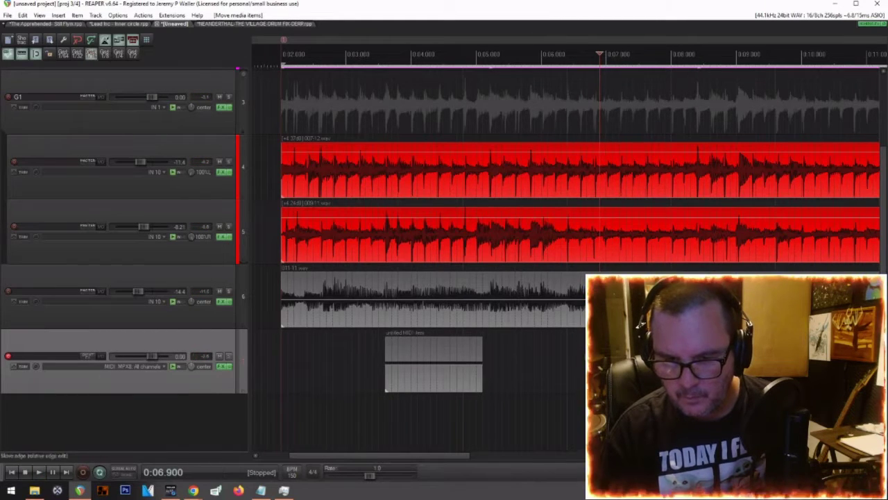
key(space)
key(space)
Step: Play short passages between 0:10.200 and 0:11.200 to locate where the third chord hit belongs
key(minus)
key(ctrl+v)
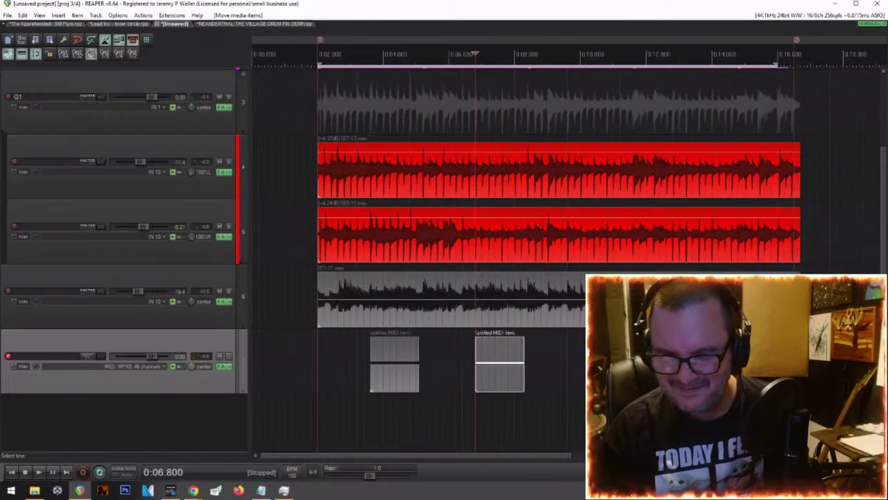
click(620, 364)
key(space)
key(space)
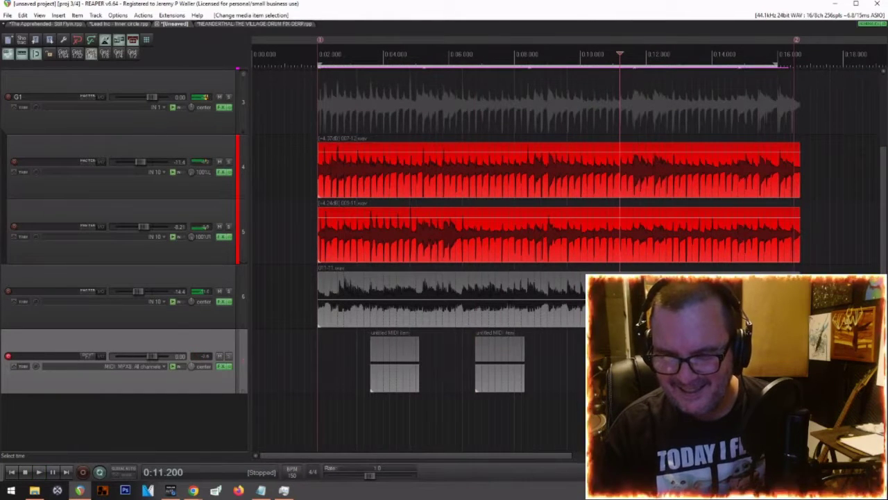
click(601, 354)
key(space)
key(space)
click(588, 350)
key(space)
key(space)
key(space)
key(space)
click(587, 342)
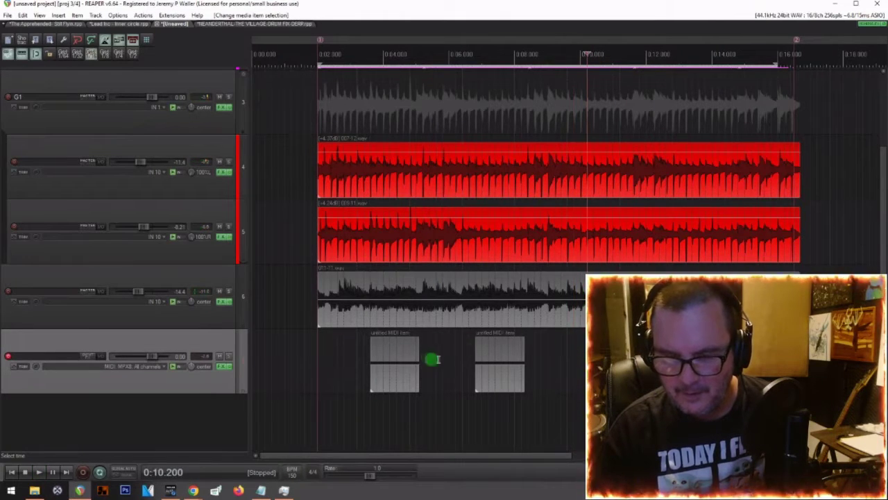
Step: Copy the MIDI item along track 7 so the third one starts at 0:10.000, and check it by playback
drag(492, 357, 500, 357)
key(space)
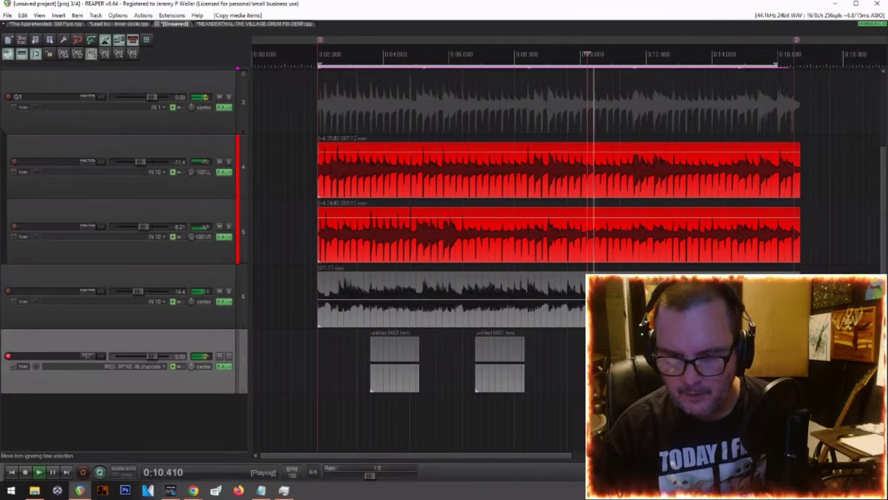
key(space)
drag(611, 360, 587, 360)
click(573, 361)
key(space)
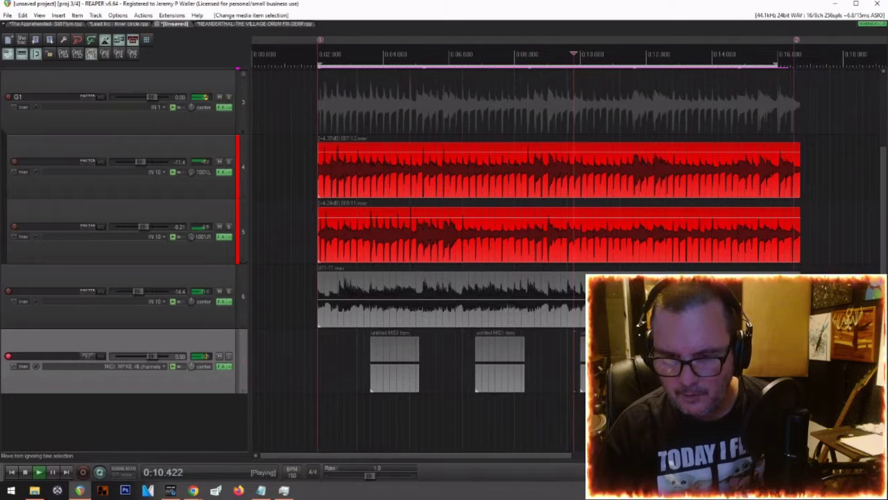
Step: Find the fourth chord hit by playback and copy the MIDI item on track 7 to start at 0:13.200
key(space)
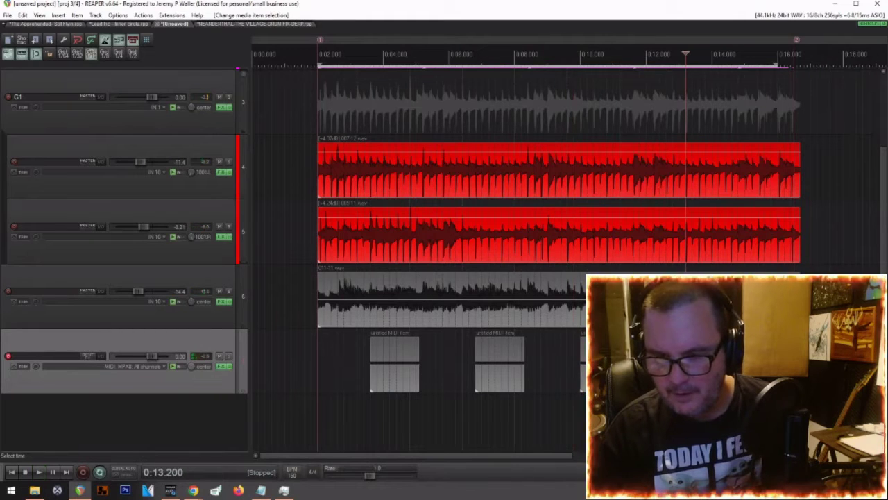
key(space)
key(space)
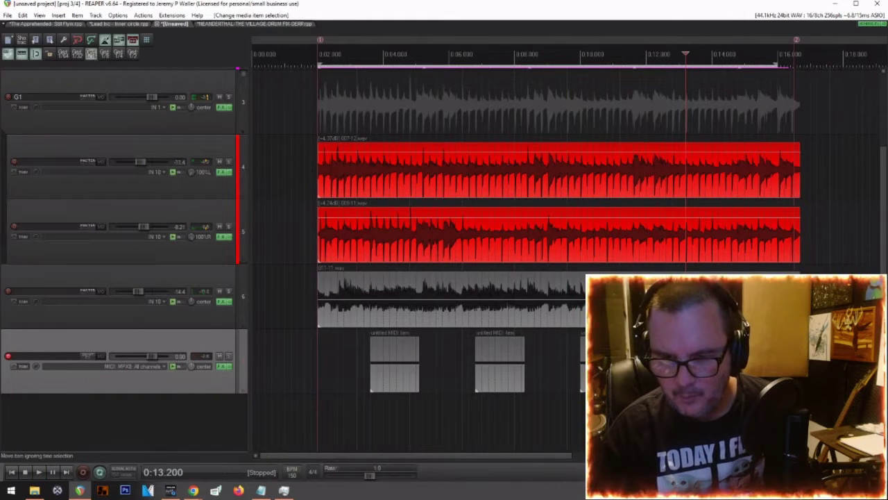
key(space)
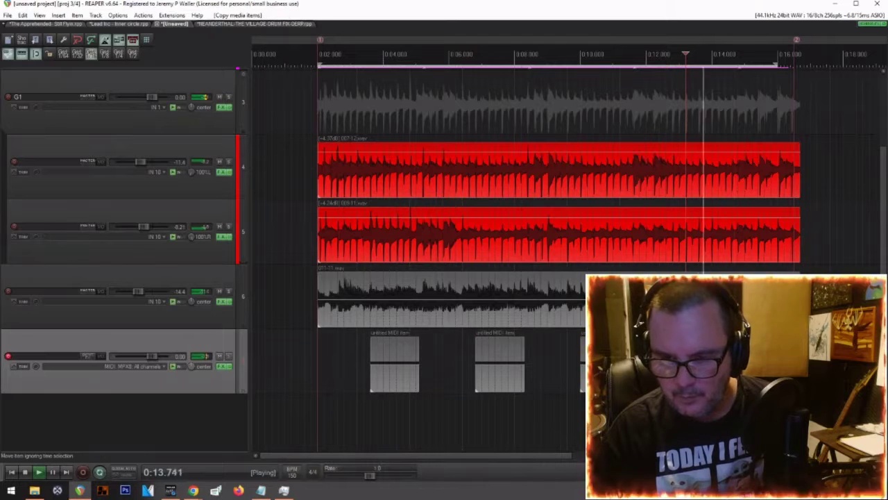
key(space)
scroll(281, 420, down, 2)
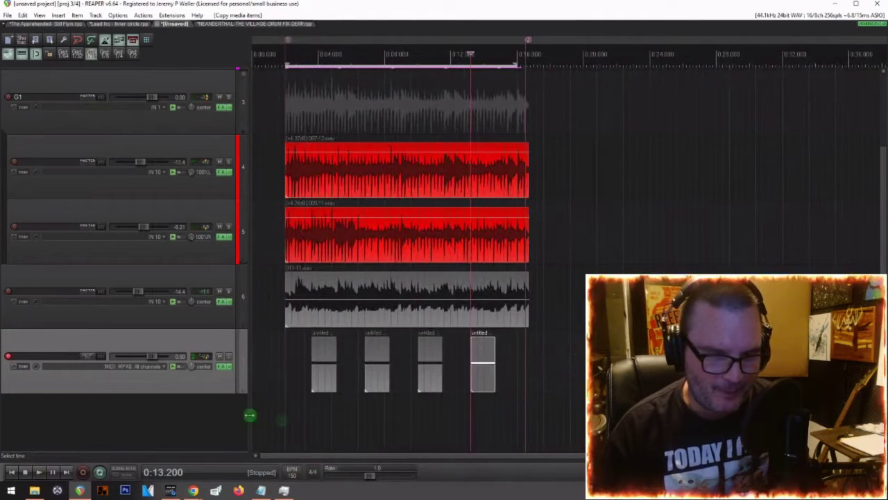
Step: Play the riff from 0:02.000 while disarming track 7 and lowering its volume to -6.67 dB
click(283, 390)
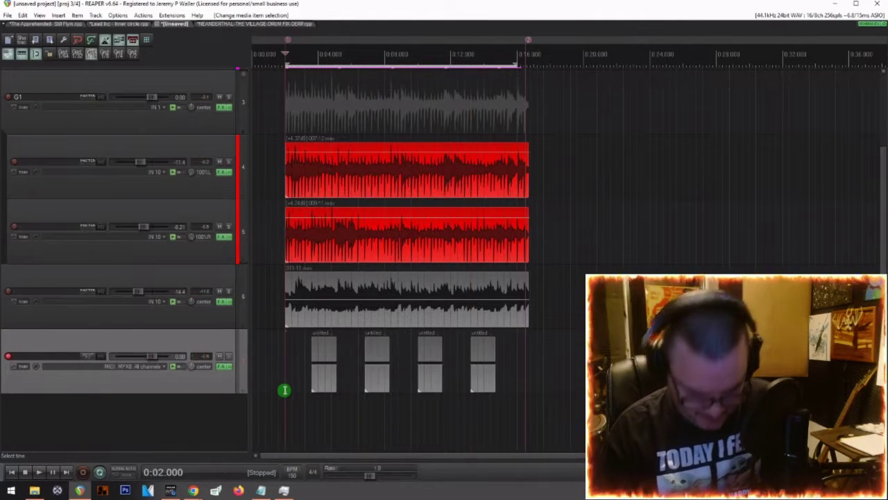
key(space)
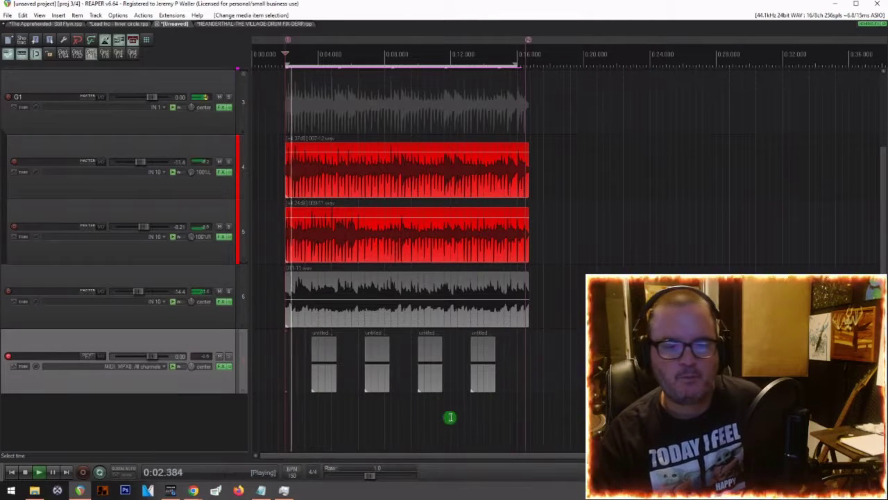
scroll(429, 398, down, 2)
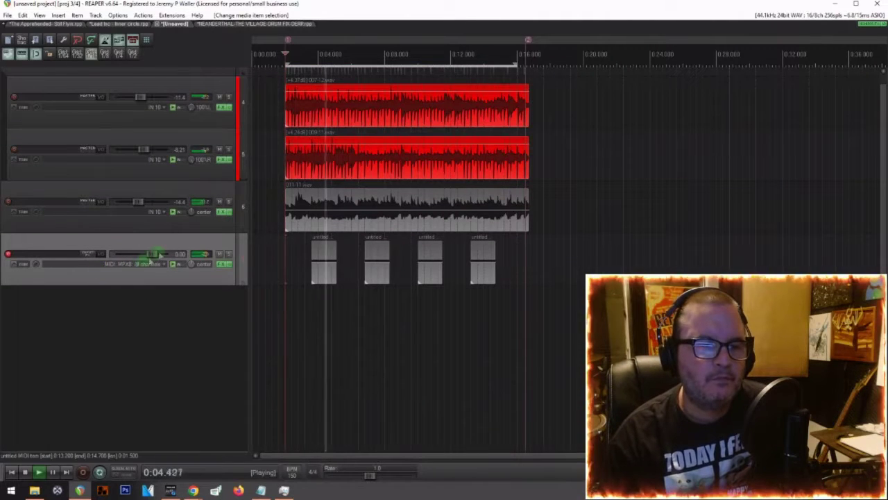
click(6, 255)
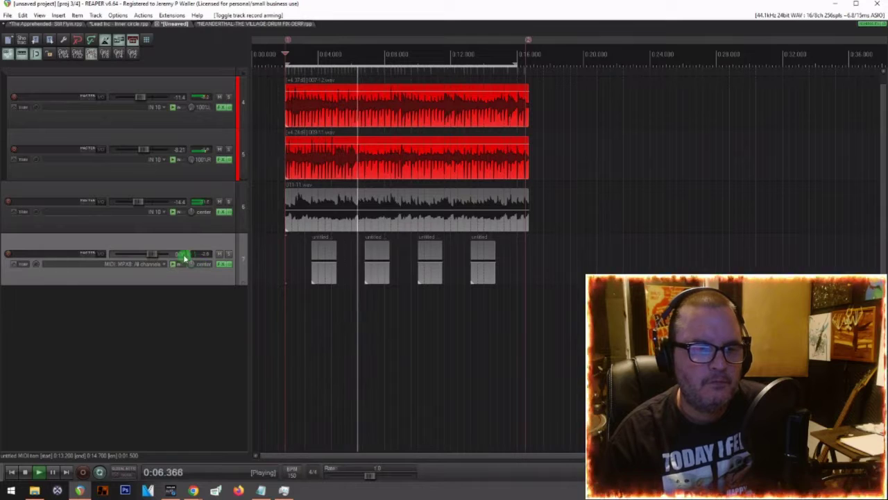
drag(152, 260, 148, 262)
scroll(148, 262, up, 1)
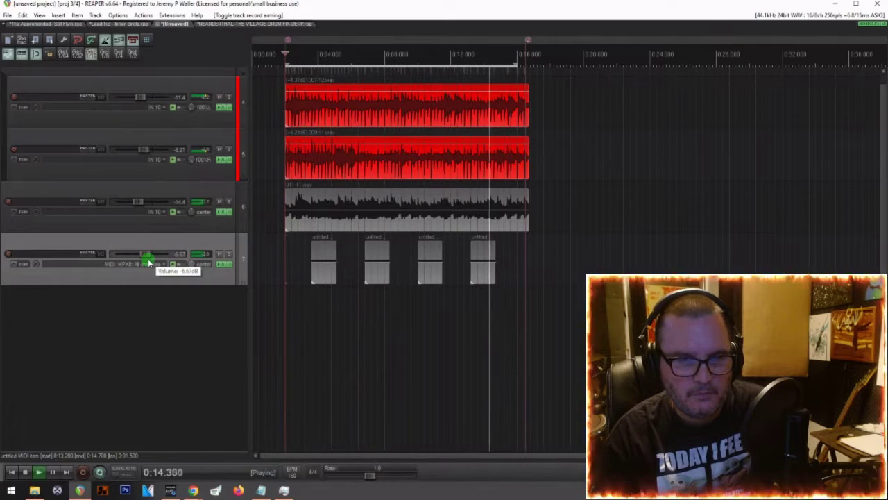
key(space)
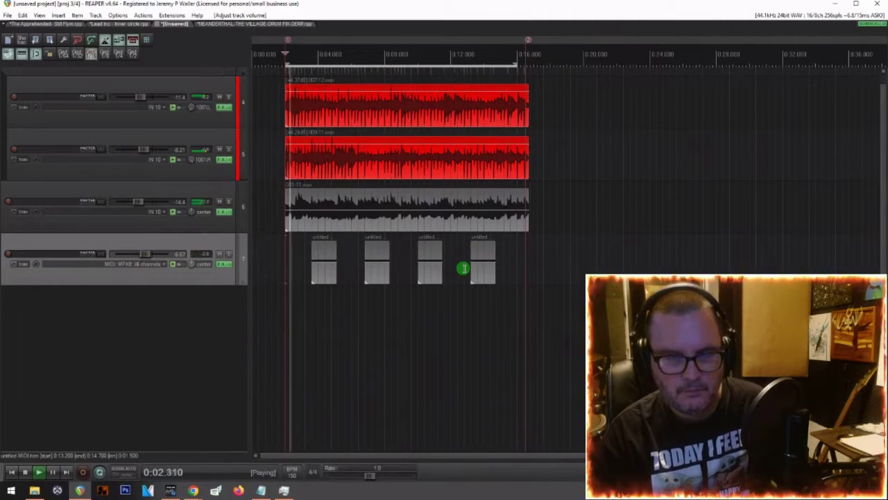
Step: Add a new track 8, load the ANA 2 instrument on it, and close the plug-in window
double_click(13, 307)
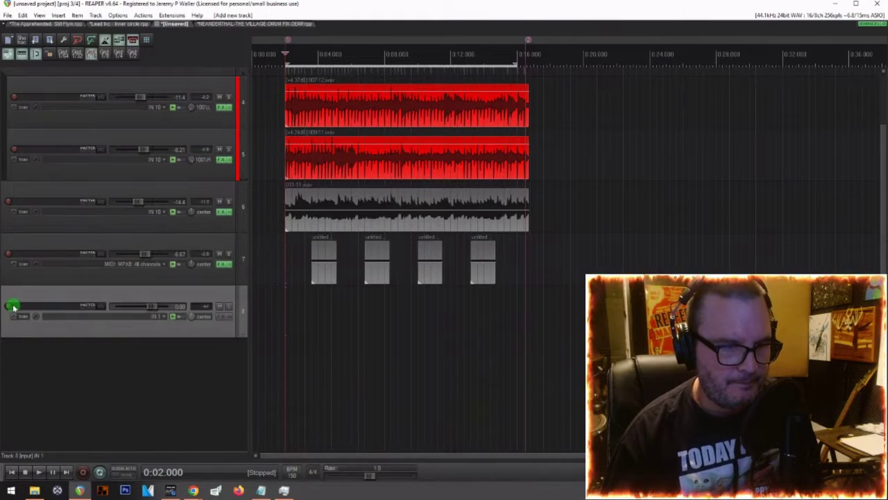
click(222, 318)
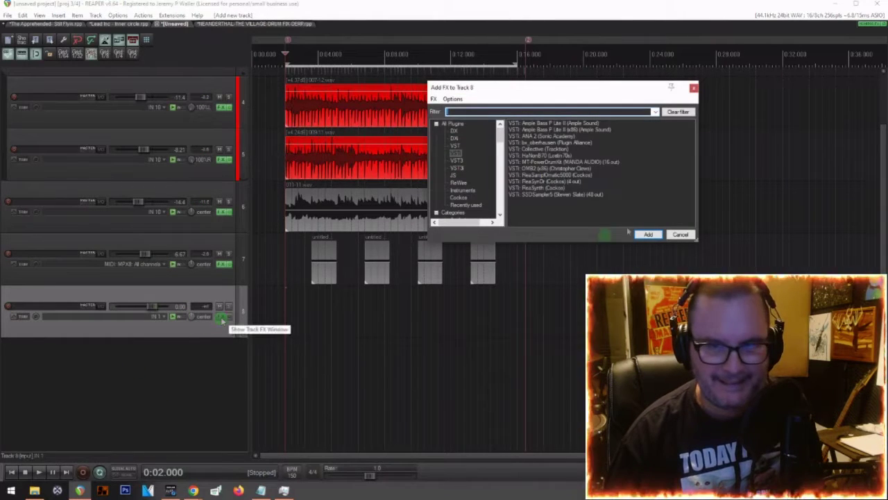
click(527, 137)
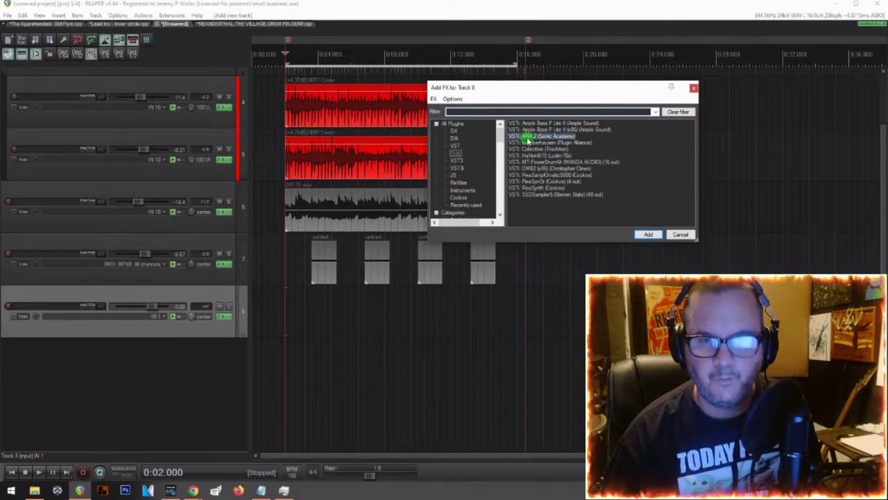
double_click(528, 138)
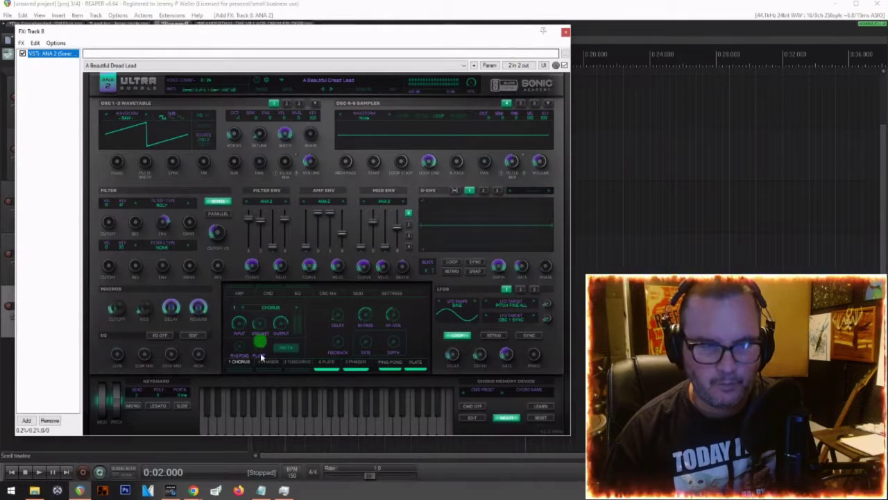
click(566, 32)
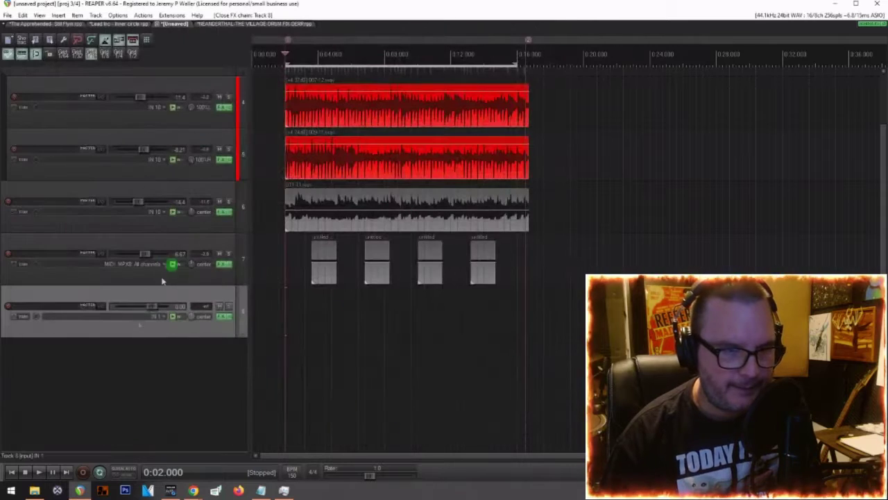
Step: Set track 8's input to MIDI from the MPX8 on all channels and arm the track for recording
click(147, 320)
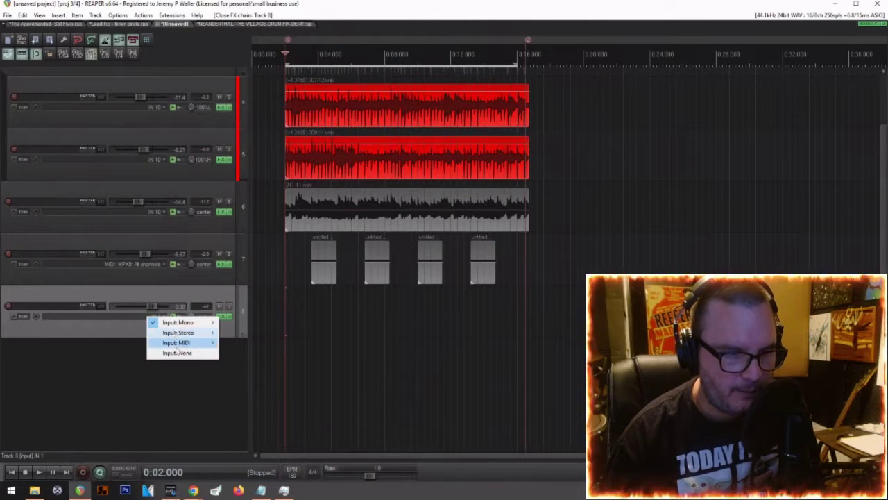
mouse_move(179, 342)
mouse_move(292, 342)
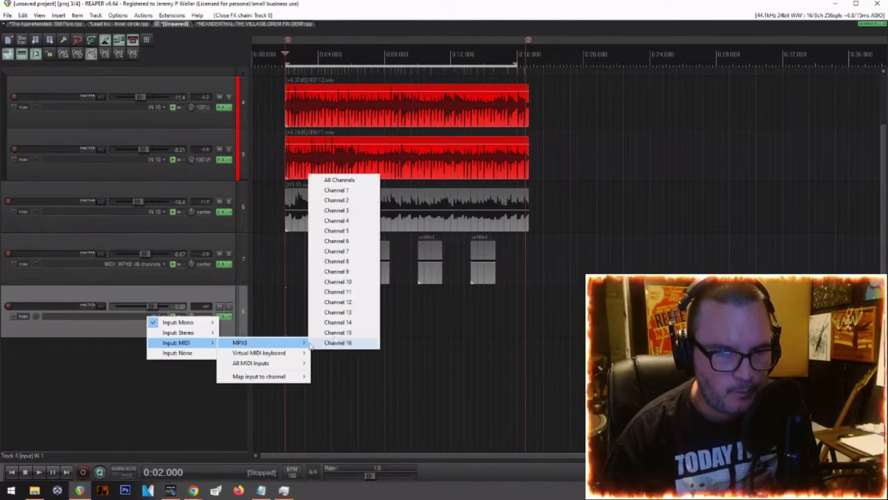
click(331, 180)
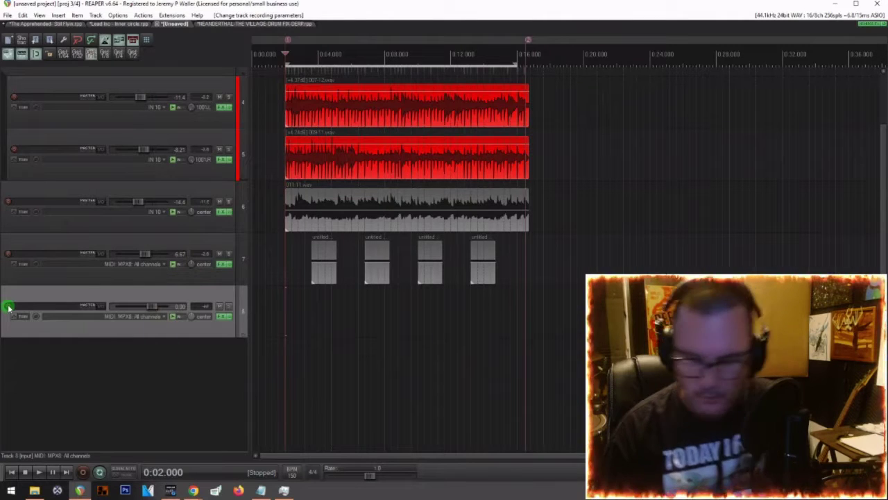
click(8, 306)
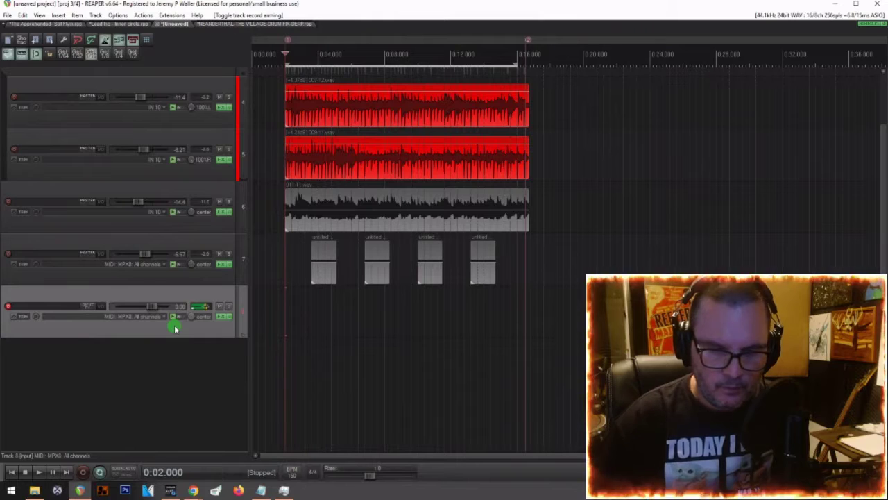
Step: Load the Above All preset from ANA 2's Strings category on track 8 and audition some notes
click(223, 317)
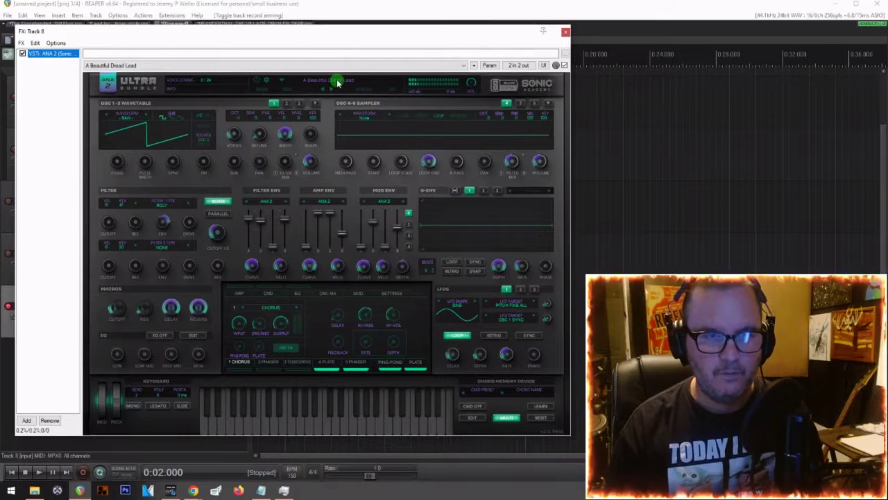
click(338, 82)
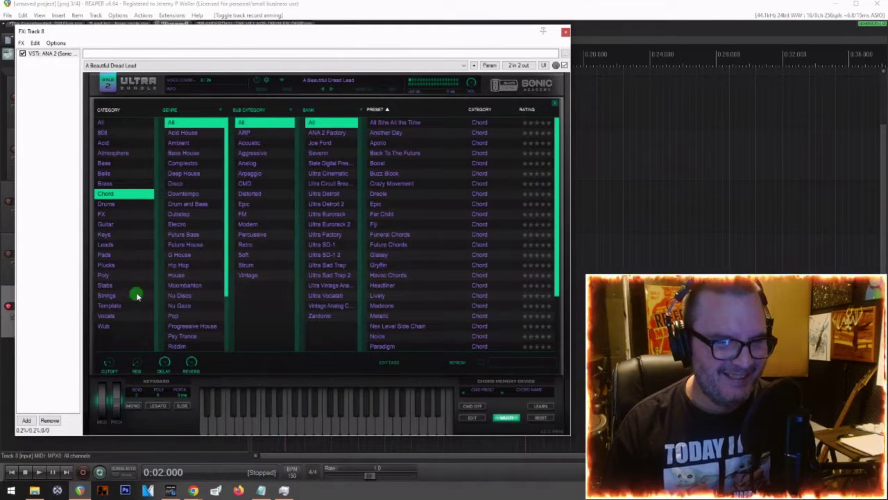
click(107, 294)
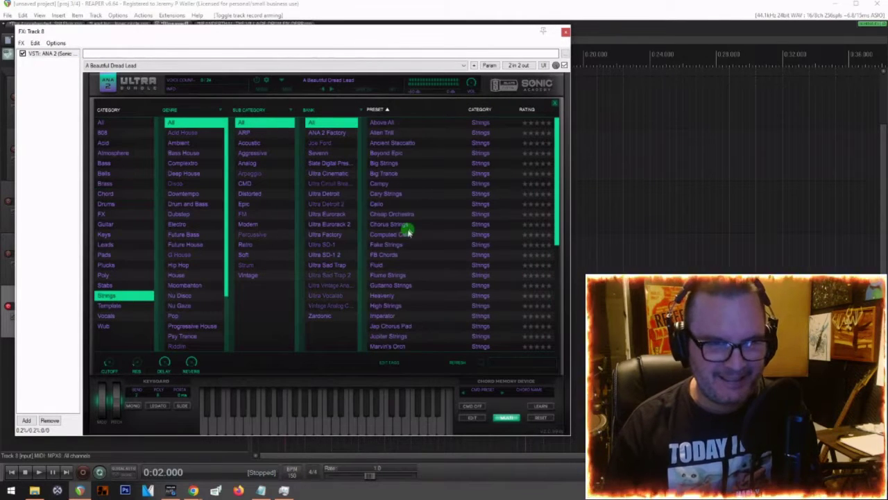
click(390, 123)
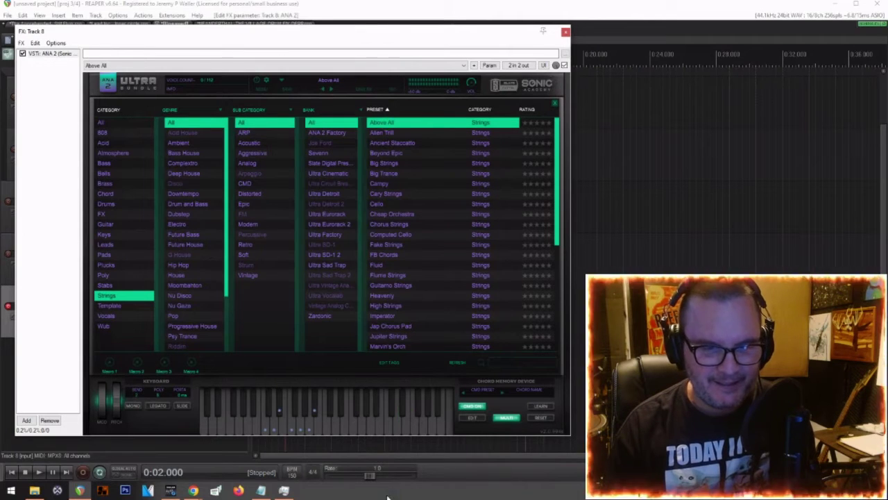
click(310, 429)
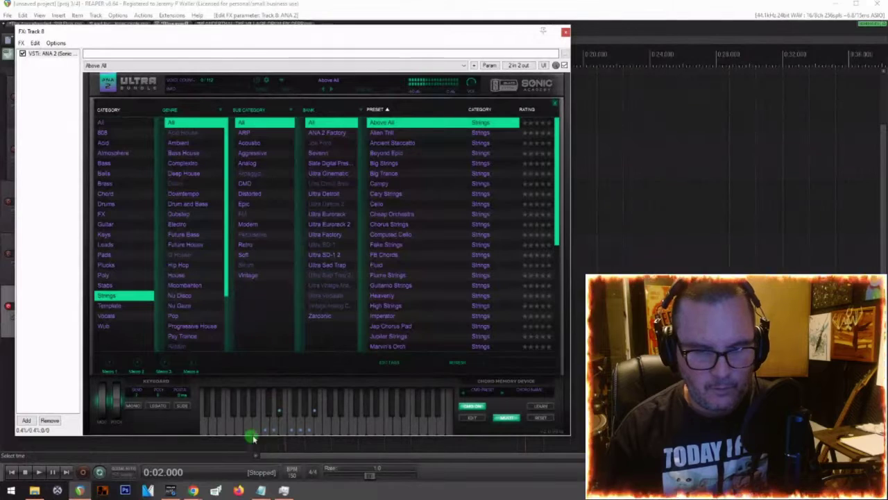
click(277, 432)
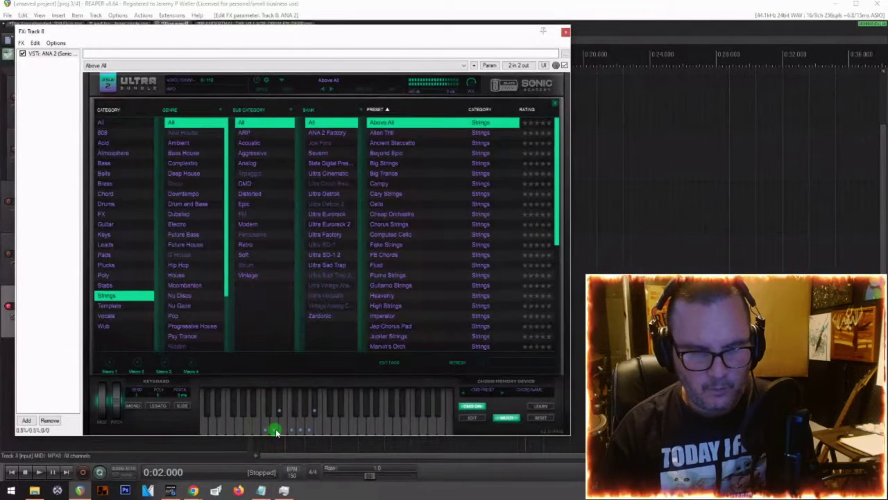
click(277, 431)
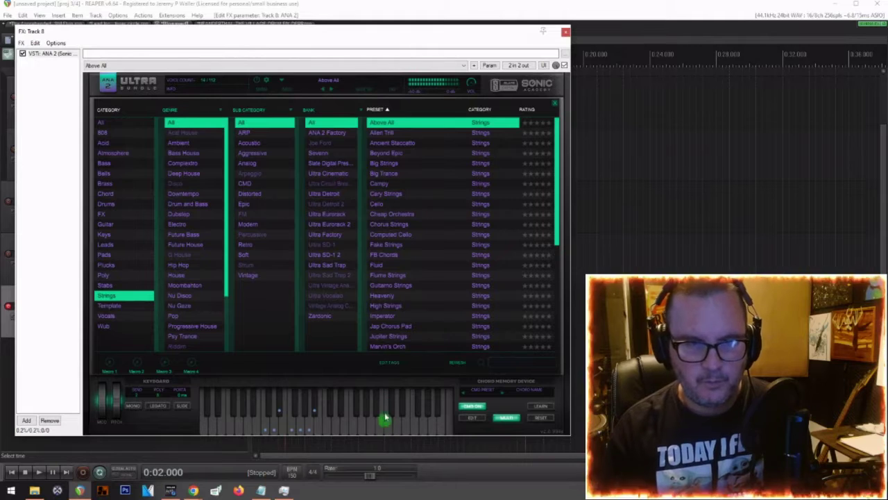
Step: Load the Cary Strings preset in ANA 2, audition it, and close the plug-in window
click(387, 197)
click(421, 430)
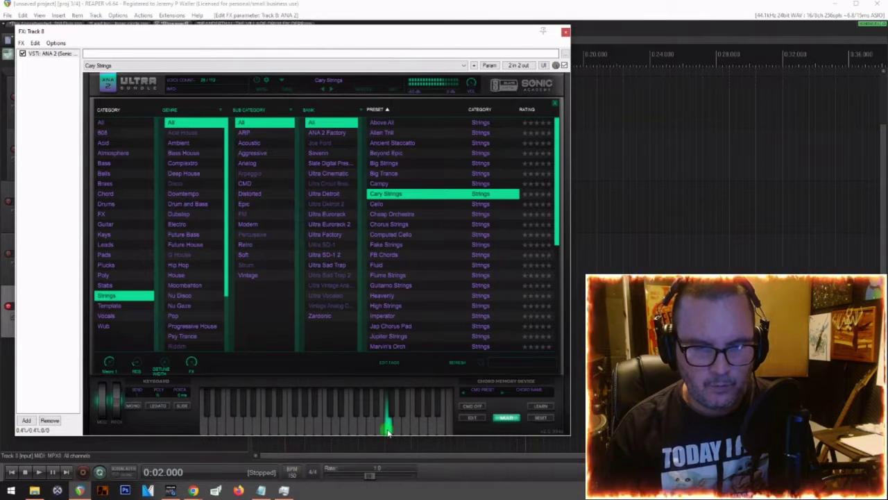
click(566, 32)
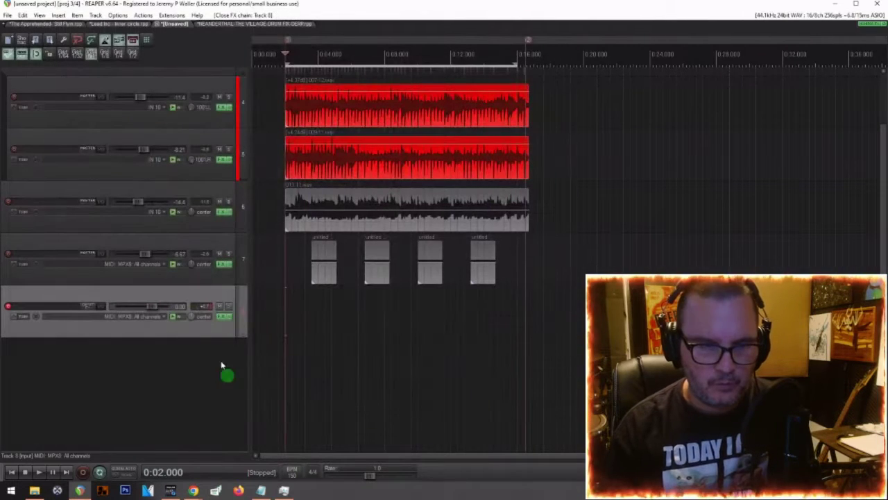
Step: Insert a MIDI item on track 8 from 0:02.000 to 0:03.600 and open it in the MIDI editor
double_click(284, 311)
scroll(296, 350, up, 5)
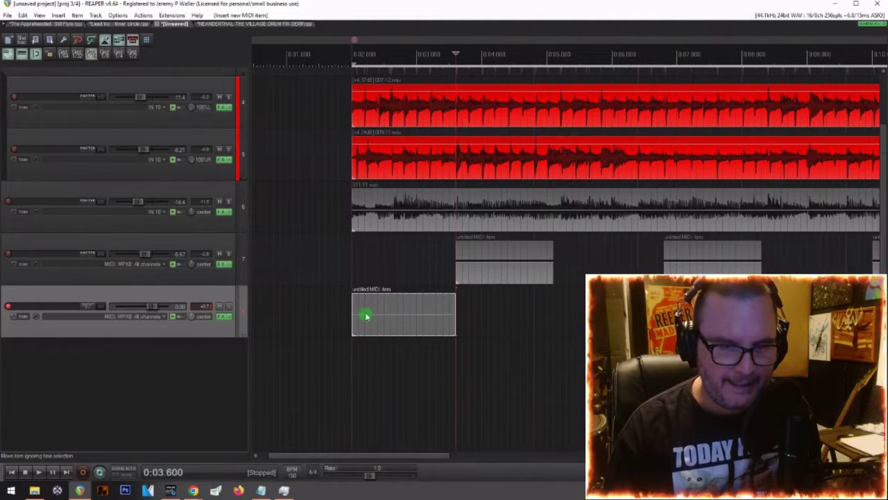
double_click(365, 320)
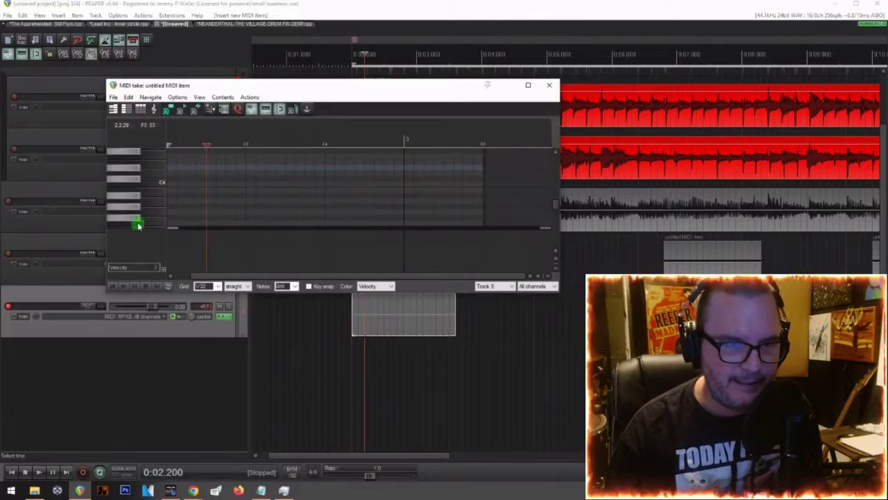
Step: Draw a D4 note at the start of track 8's MIDI item at 0:02.000
drag(195, 132, 407, 190)
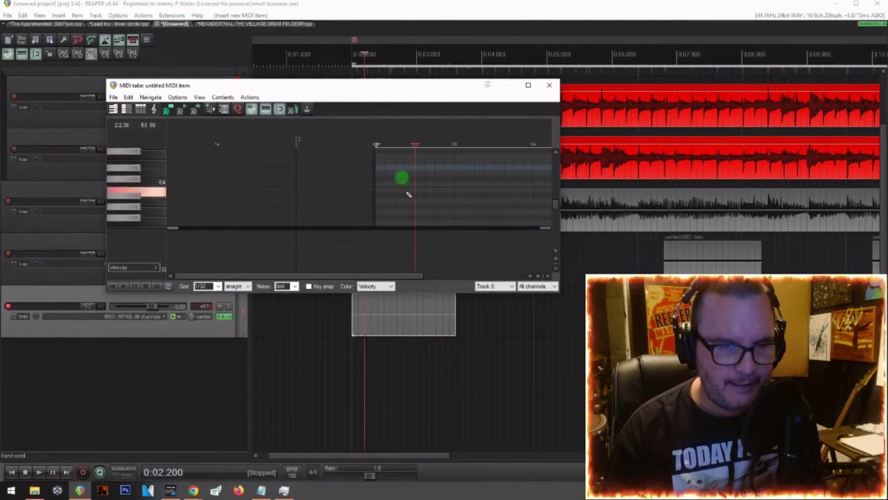
click(138, 182)
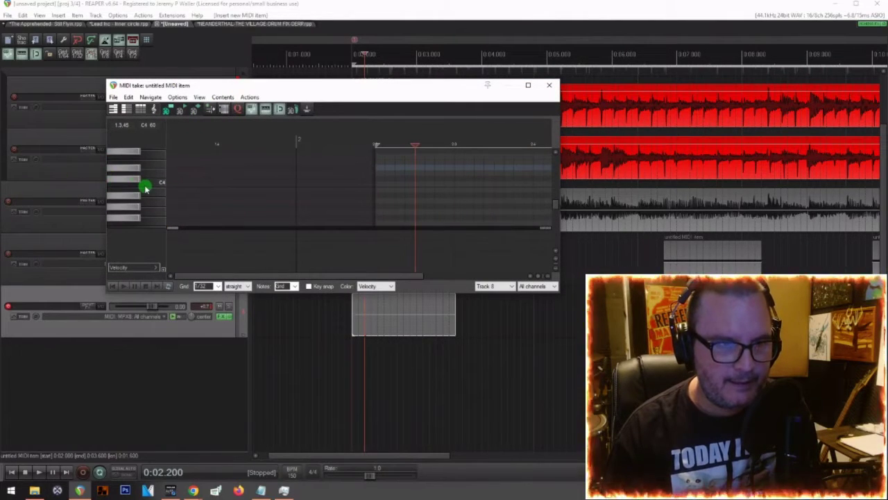
mouse_move(145, 177)
mouse_down()
mouse_move(193, 234)
mouse_move(341, 174)
mouse_move(421, 184)
mouse_move(375, 174)
mouse_move(405, 186)
mouse_move(388, 175)
mouse_move(476, 178)
mouse_move(499, 204)
mouse_up()
scroll(452, 180, down, 2)
scroll(500, 204, down, 2)
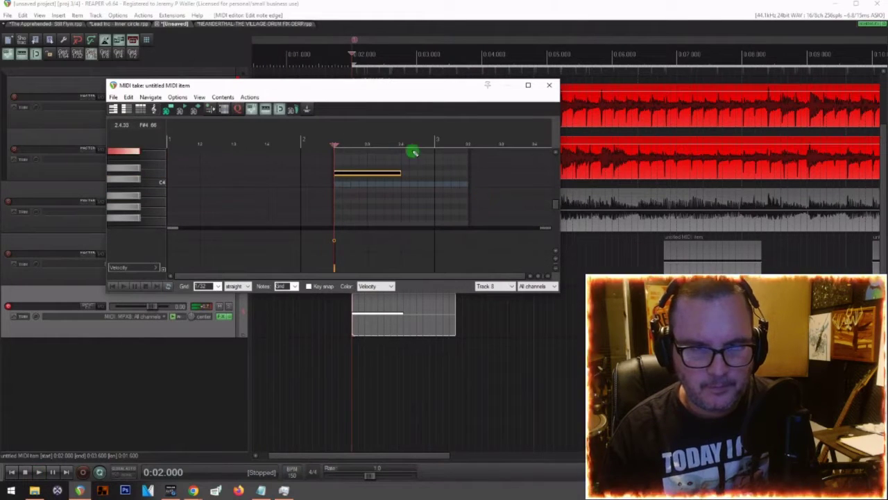
Step: Lengthen the D4 note to just past the start of bar 3, auditioning it, and close the MIDI editor
drag(397, 172, 435, 177)
key(space)
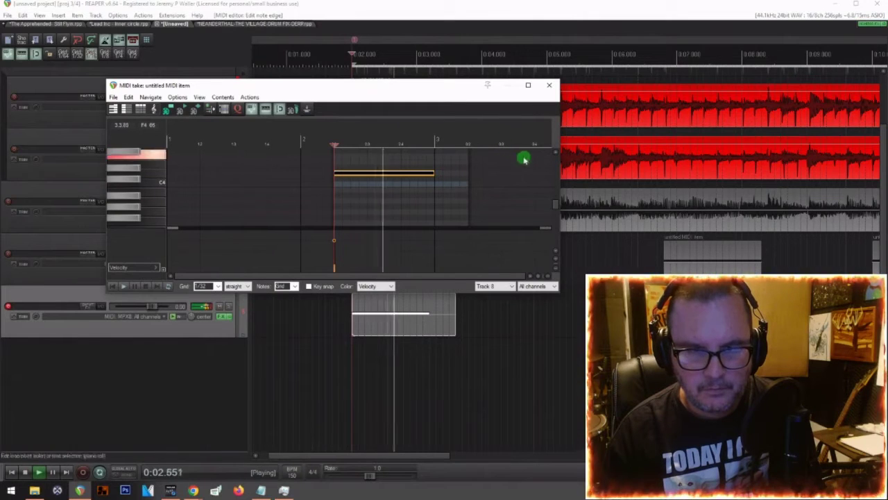
key(space)
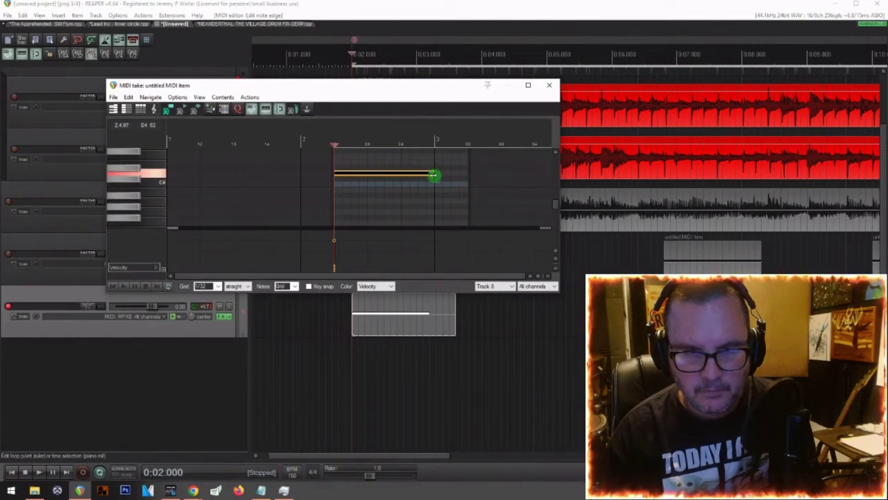
drag(440, 178, 450, 177)
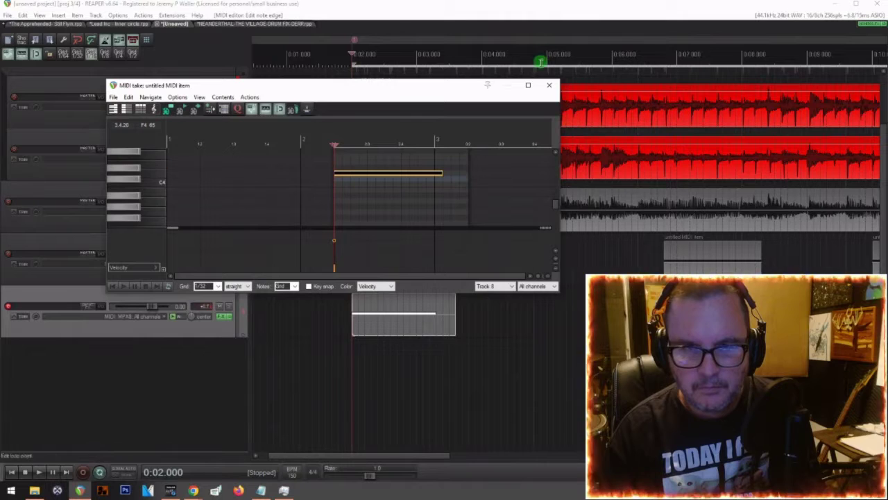
click(549, 85)
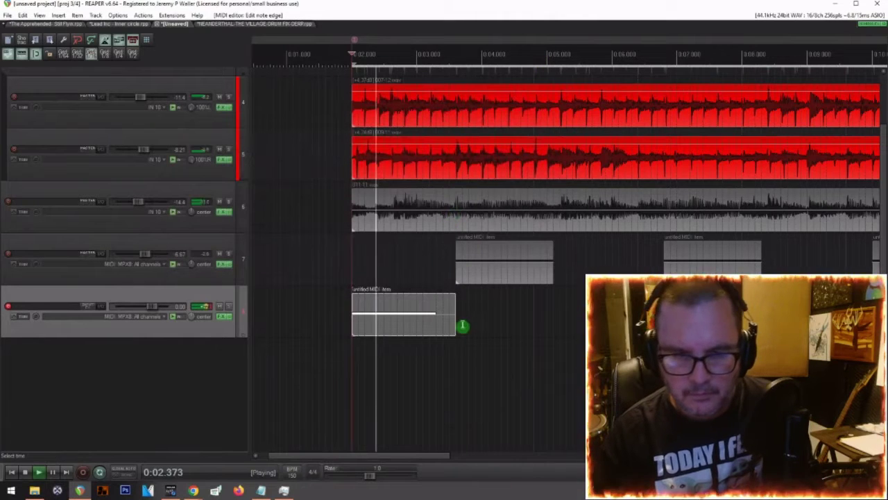
Step: Extend track 8's MIDI item to 0:05.100 and add a marker at 0:03.600
drag(456, 319, 553, 323)
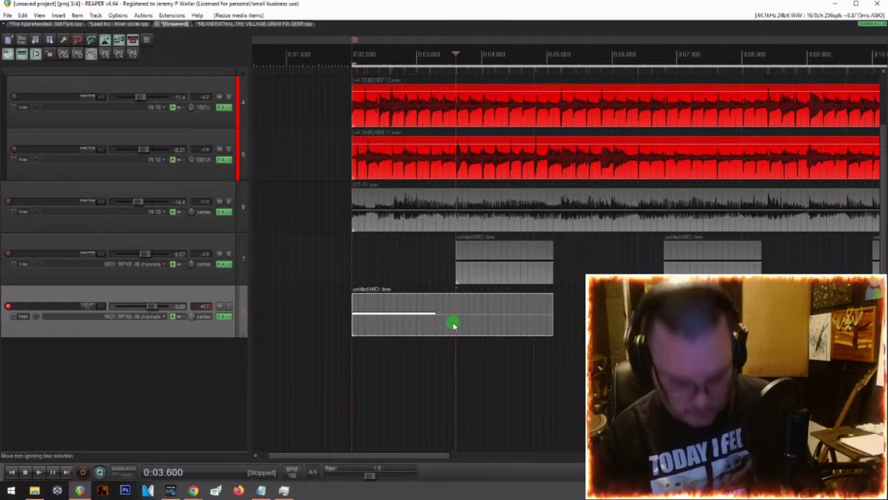
key(m)
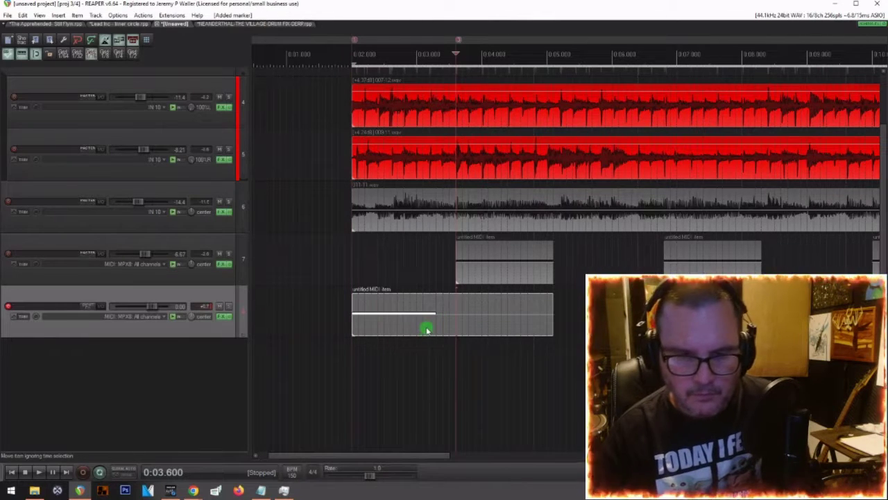
Step: Reopen the track 8 item in the MIDI editor and lengthen the D4 note to the marker at 0:03.600
double_click(427, 330)
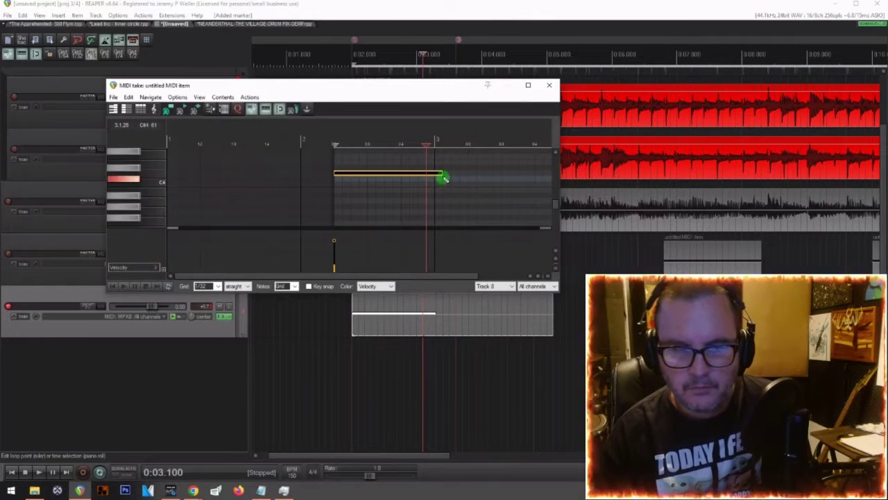
scroll(440, 142, down, 3)
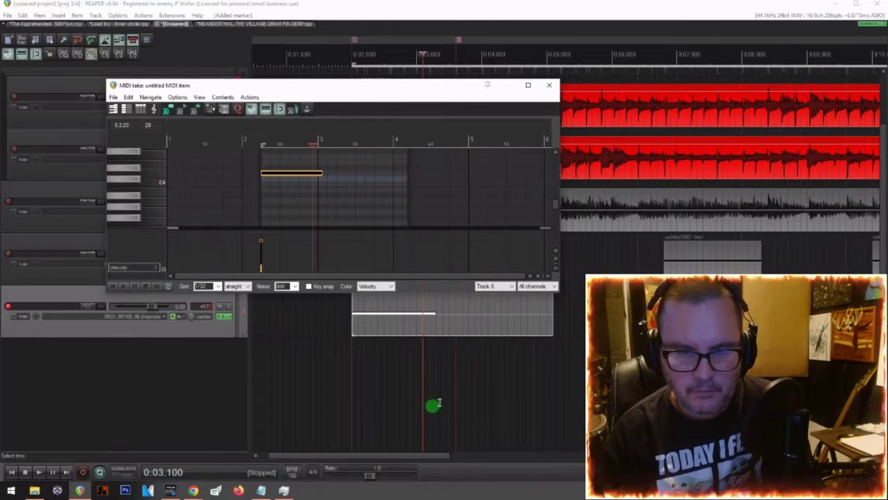
click(456, 373)
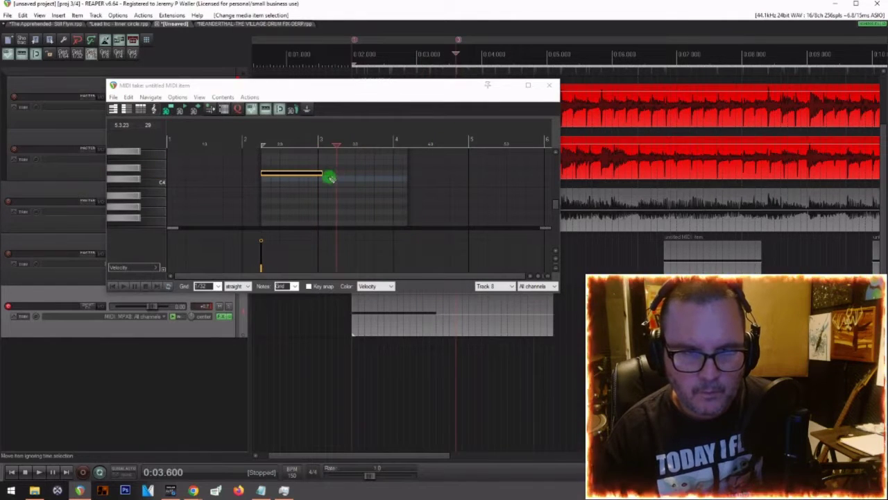
drag(324, 175, 337, 172)
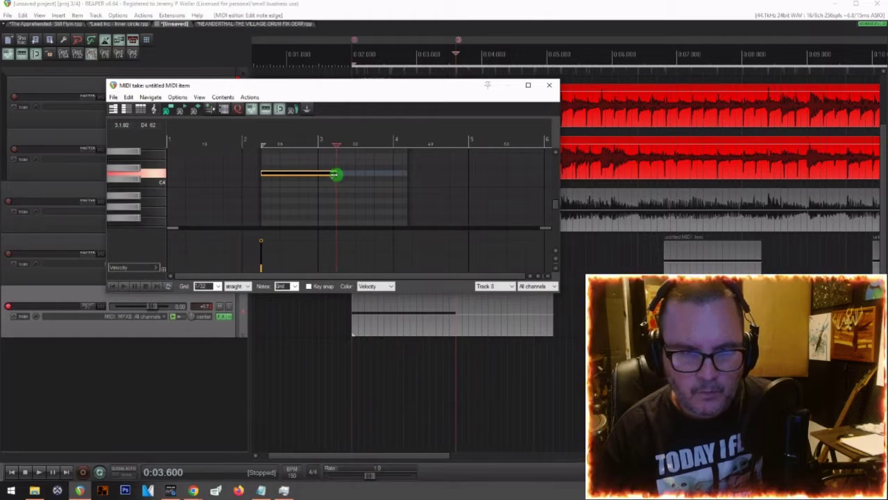
Step: Add a second note from 0:03.600 to the item's end, lower it to D2, audition it, and close the MIDI editor
click(337, 184)
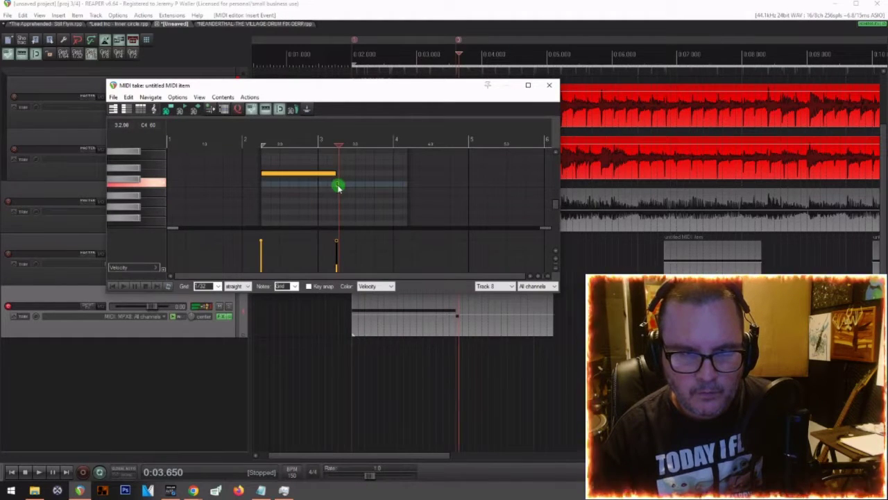
scroll(338, 186, up, 3)
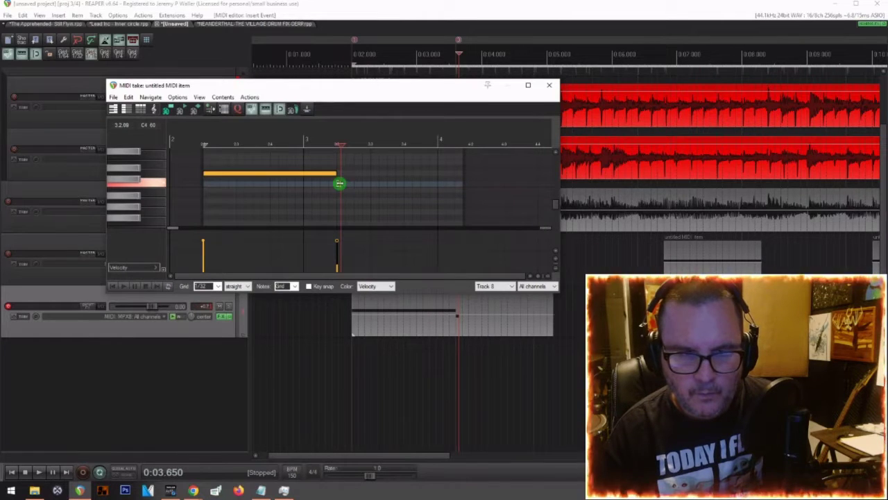
drag(339, 183, 464, 185)
drag(369, 187, 399, 220)
key(space)
key(space)
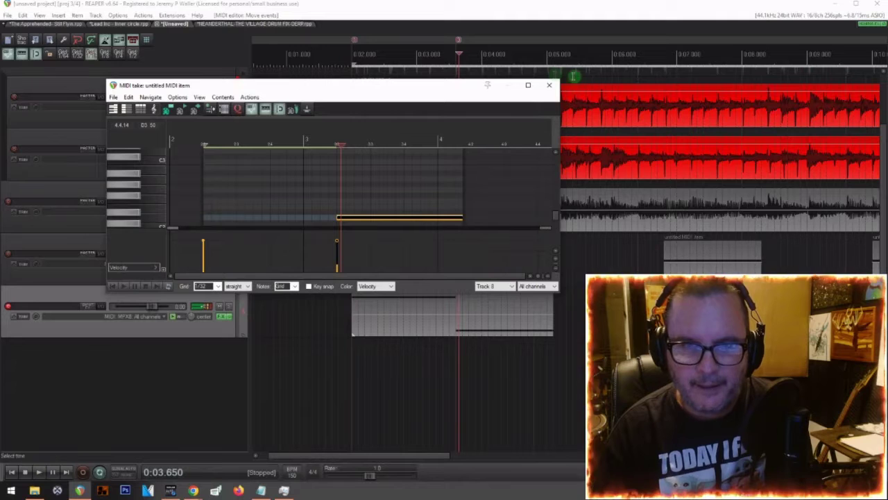
click(549, 85)
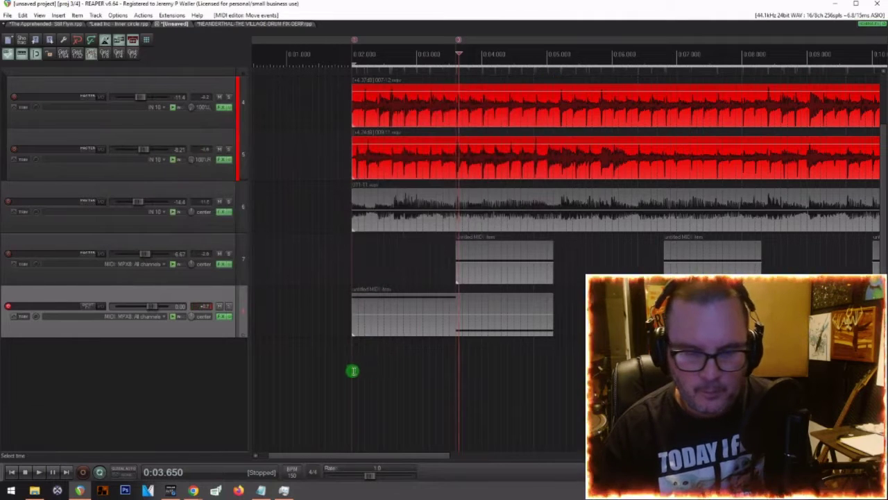
Step: Copy the track 8 MIDI item directly after itself at 0:05.100 and play the part from 0:02.000
click(353, 370)
key(space)
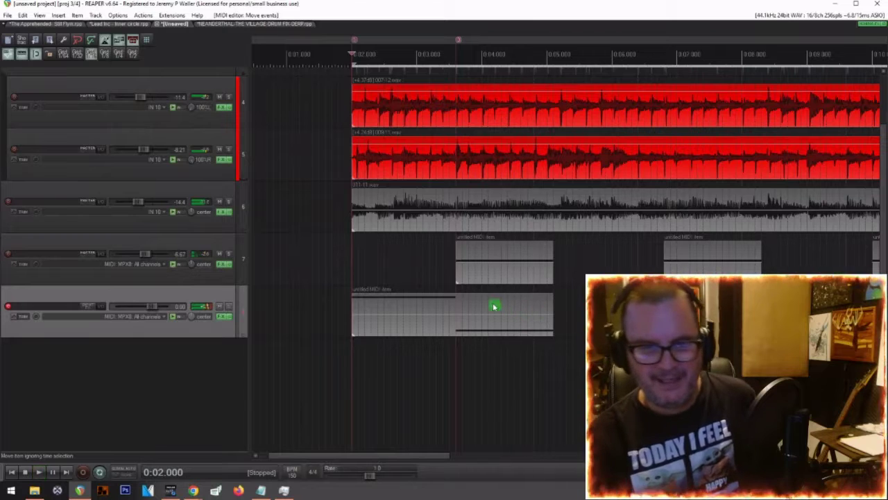
drag(408, 306, 815, 305)
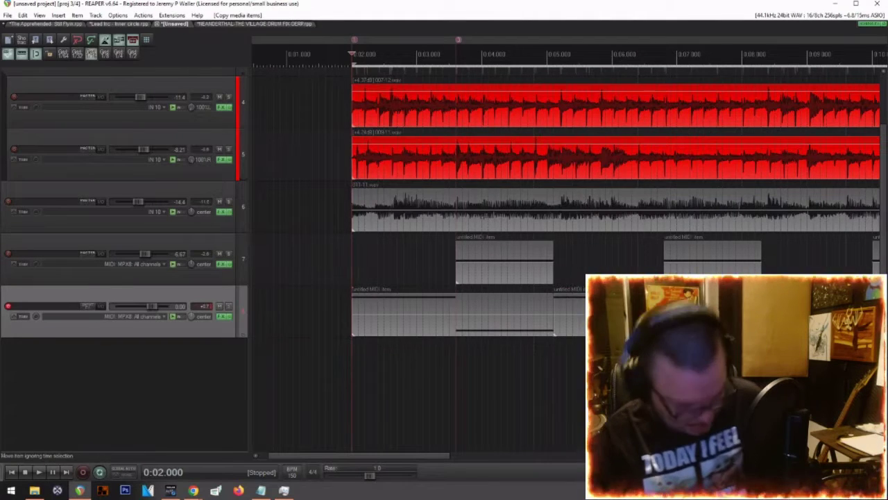
drag(815, 305, 819, 305)
drag(559, 305, 553, 305)
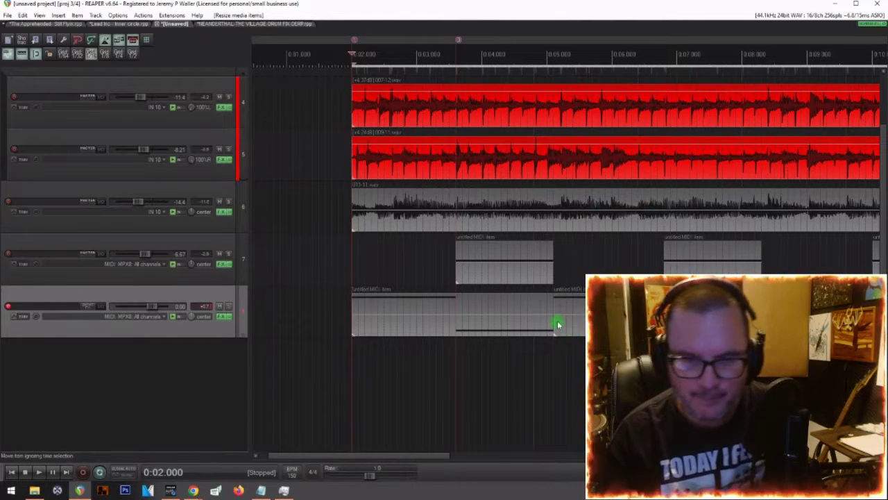
key(space)
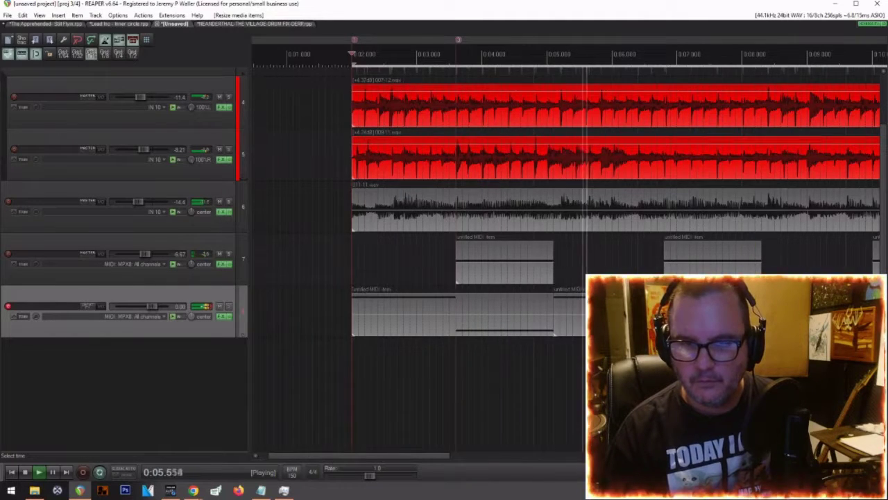
scroll(625, 292, down, 2)
key(space)
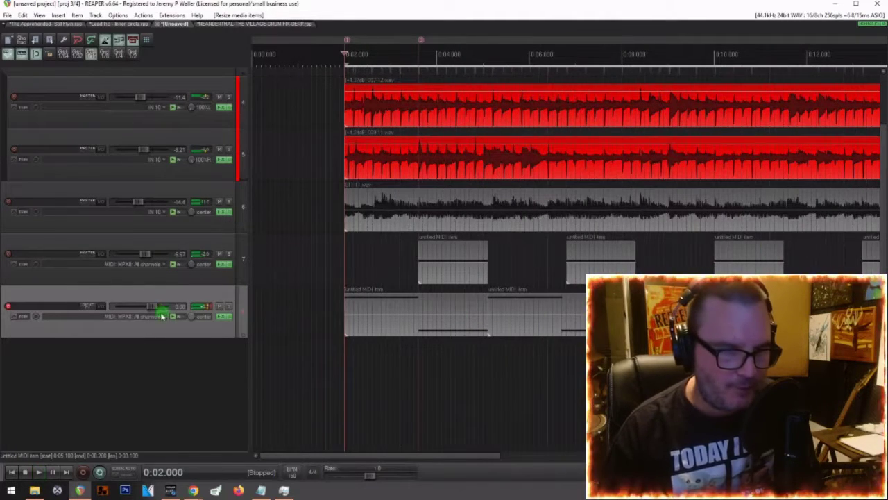
Step: Disarm track 8 and lower its volume to about -9 dB, checking the level in playback
drag(153, 306, 143, 309)
key(space)
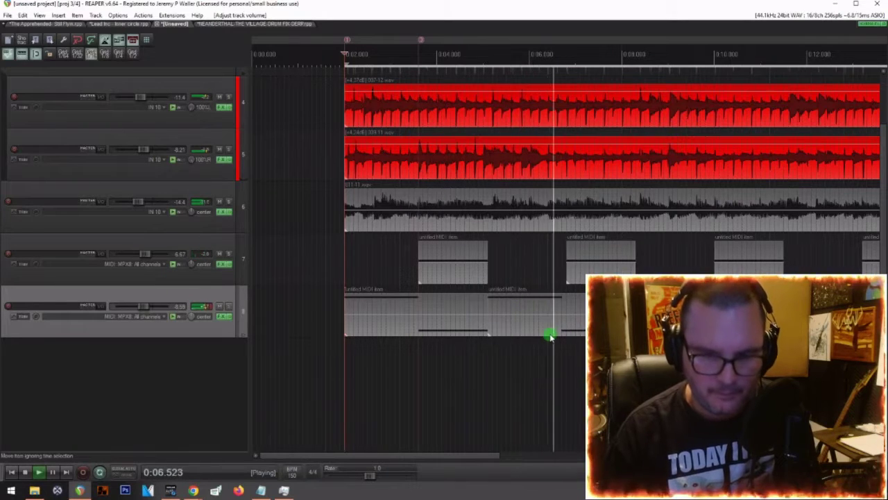
Step: Copy the MIDI item two more times along track 8 to cover the rest of the riff
scroll(550, 336, down, 2)
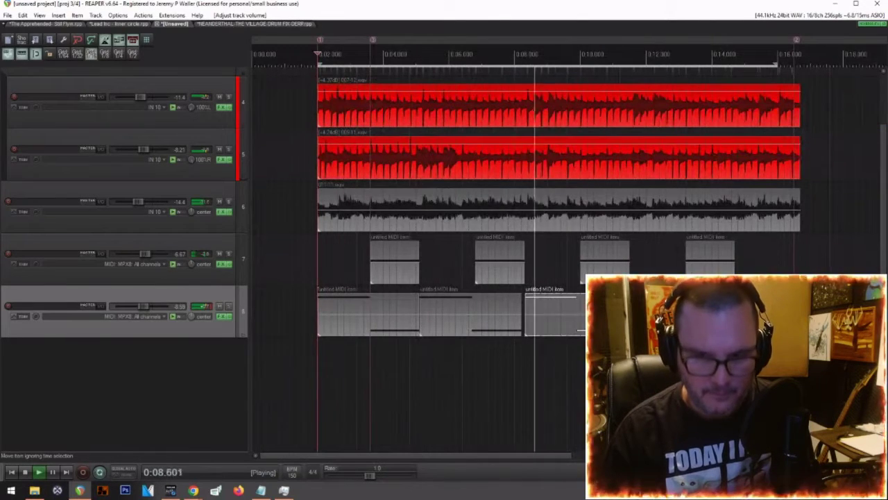
key(space)
click(565, 314)
drag(553, 313, 602, 313)
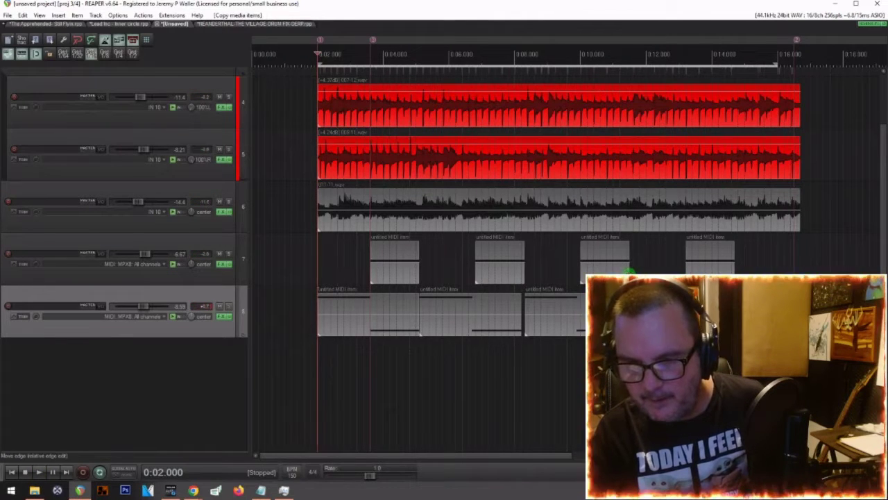
Step: Move the fourth track 8 item 0.1 s later to 0:11.600 and check its timing by playing from 0:11.500
click(628, 272)
key(space)
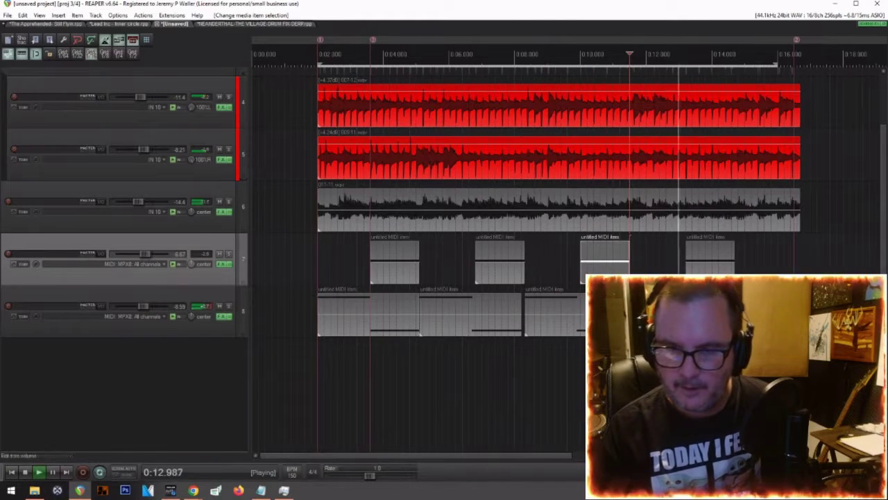
scroll(565, 209, up, 4)
drag(422, 326, 435, 327)
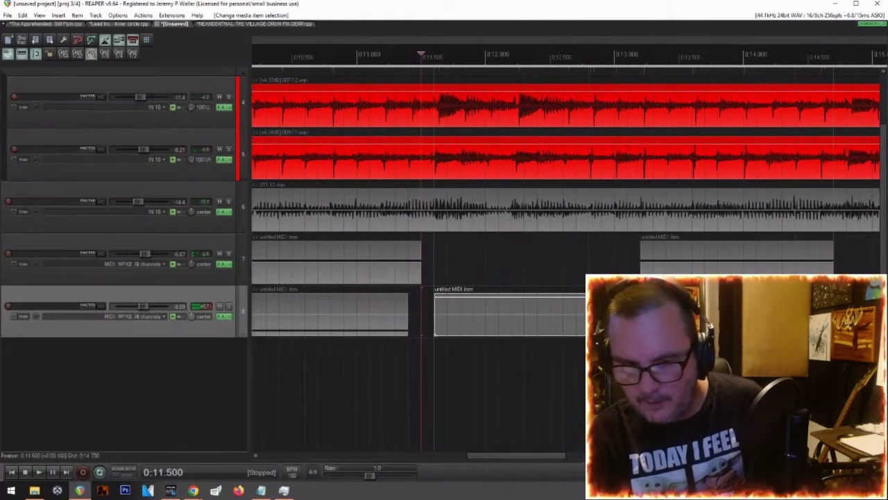
key(space)
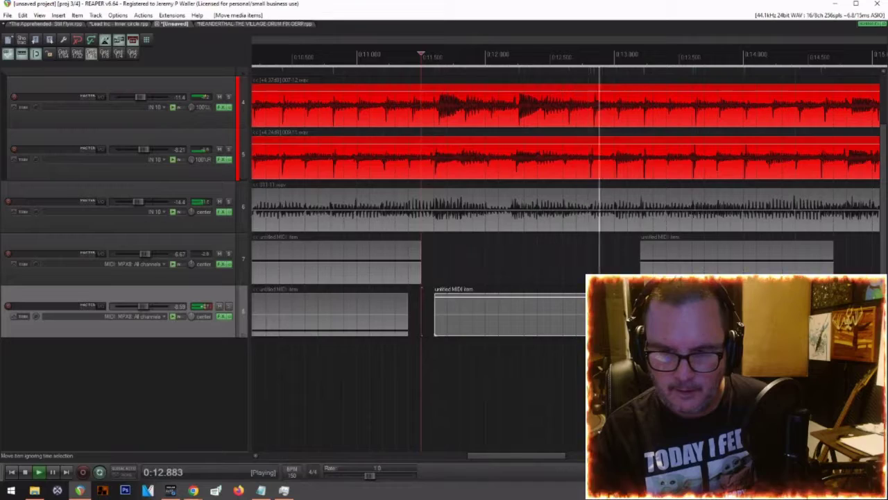
scroll(485, 312, down, 4)
key(space)
Step: Shift the second and third track 8 items slightly later so their low notes line up with track 7's chord hits
scroll(510, 320, up, 4)
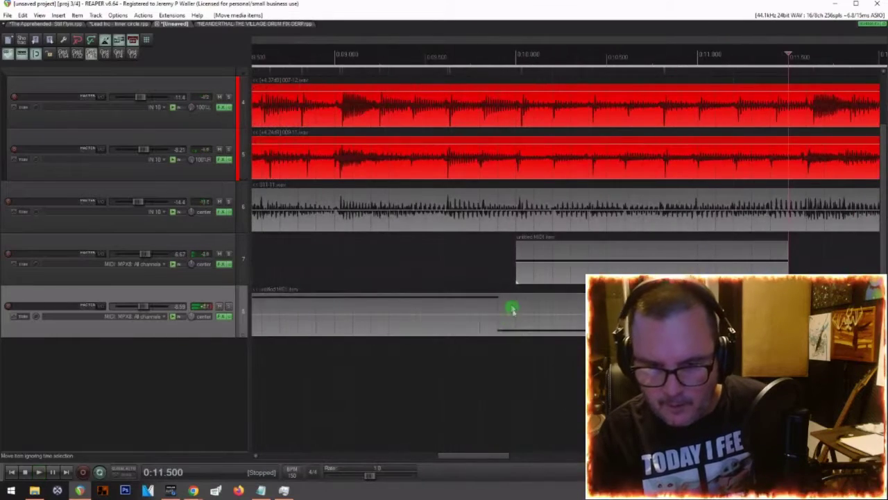
scroll(528, 308, down, 4)
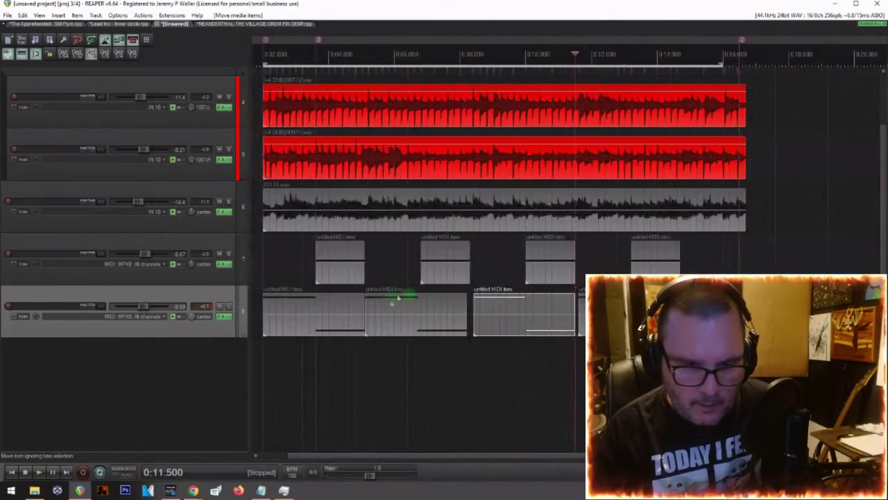
mouse_move(397, 316)
mouse_down()
mouse_move(407, 316)
mouse_move(407, 303)
mouse_move(400, 308)
mouse_up()
click(299, 306)
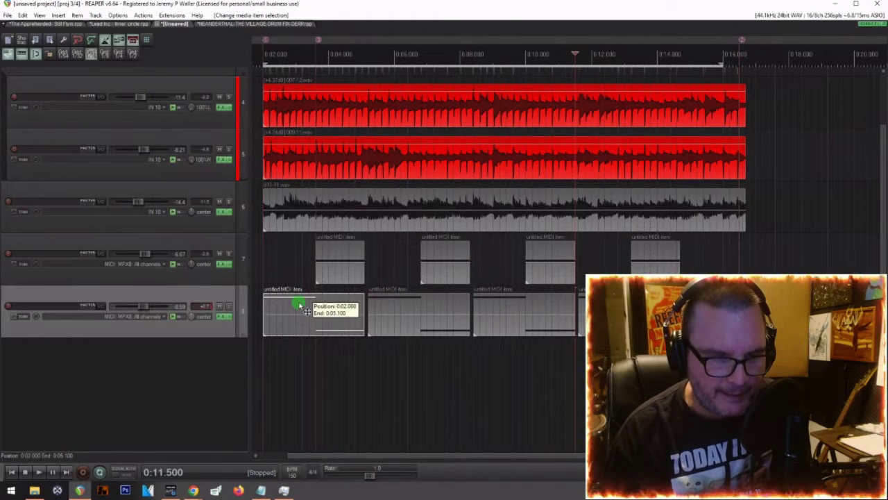
Step: Play the layered riff from 0:01.600 to check the Cary Strings part against the other tracks
key(Home)
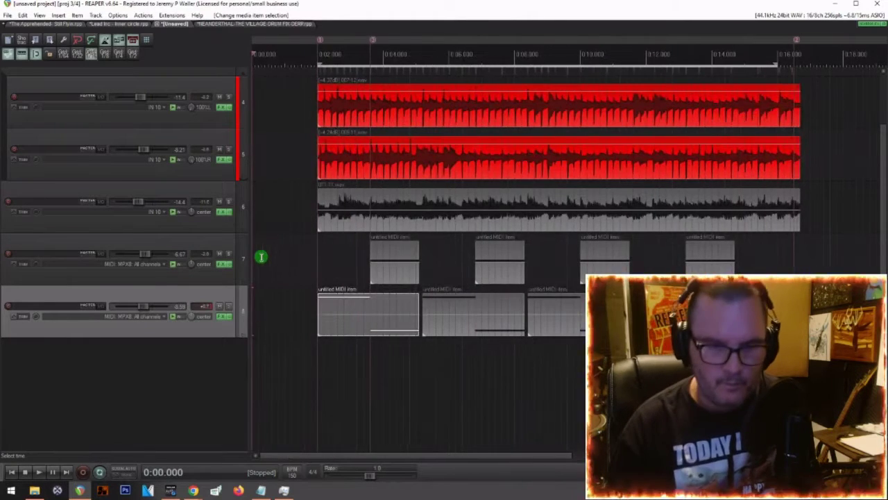
click(305, 336)
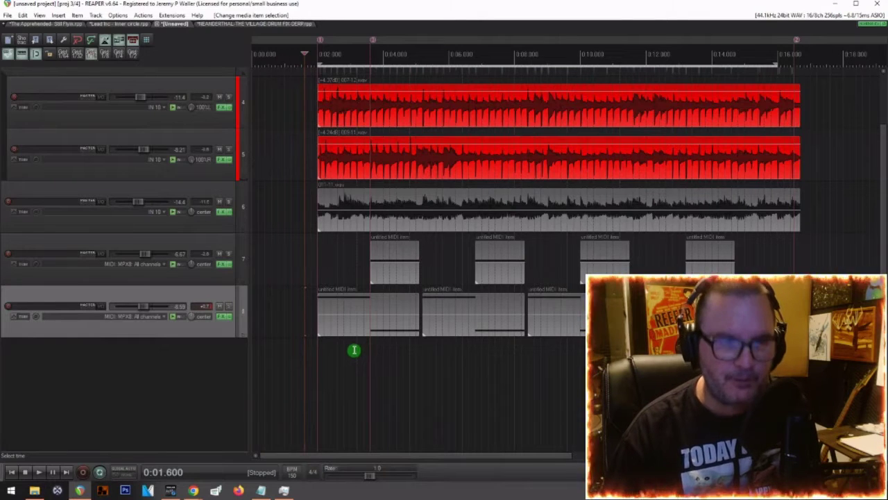
key(space)
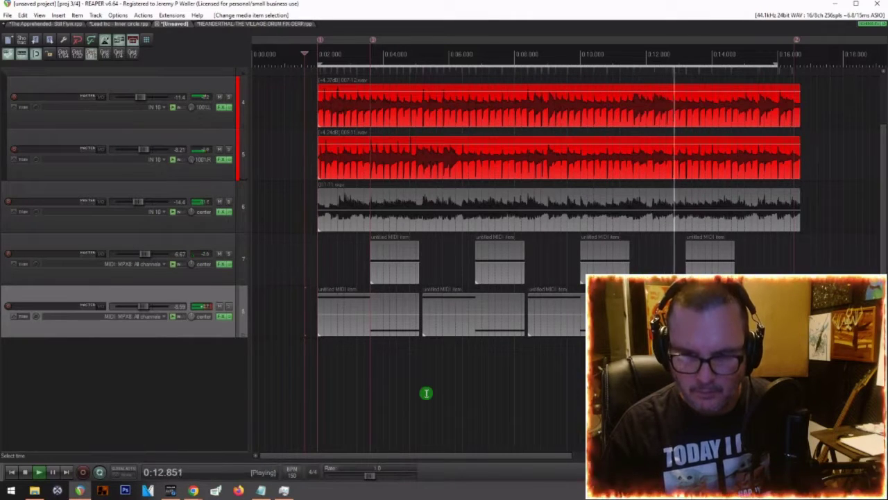
key(space)
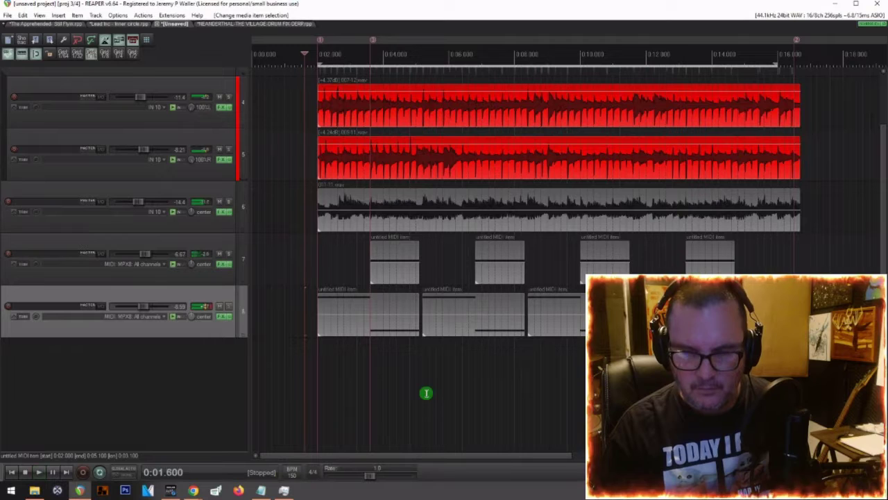
Step: Play the layered riff from 0:01.600 once more and place the edit cursor at 0:02.000
key(space)
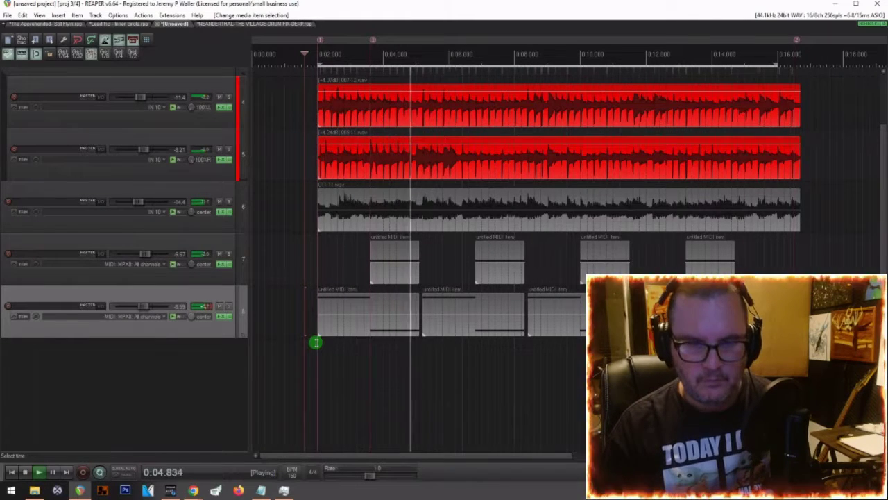
key(space)
click(316, 342)
Step: Add a new track 9 below the Cary Strings track and set its input to MIDI from MPX8, all channels
click(173, 375)
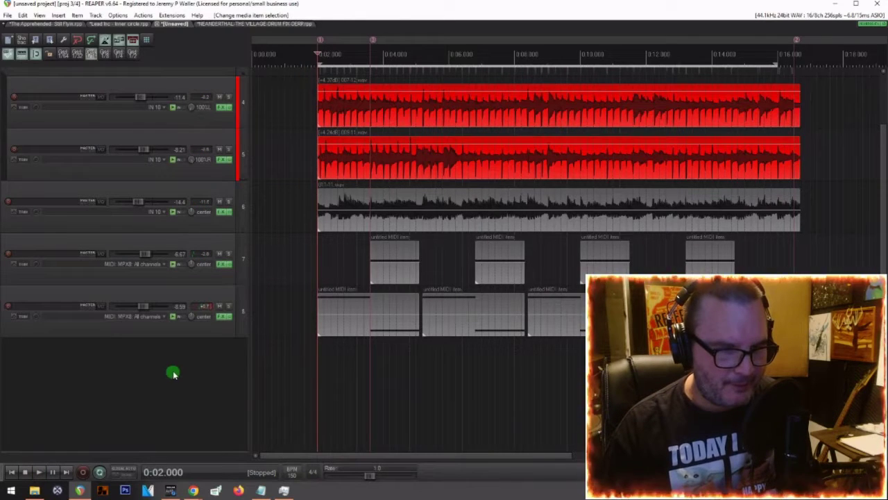
double_click(139, 362)
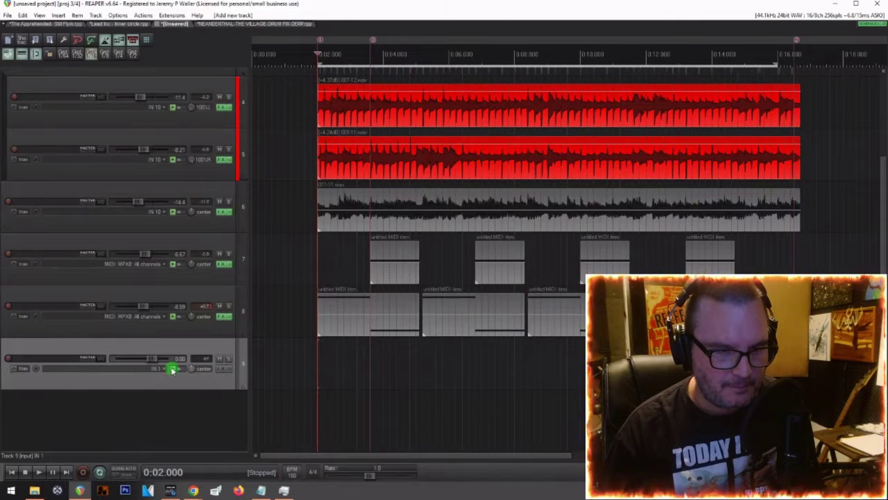
click(164, 371)
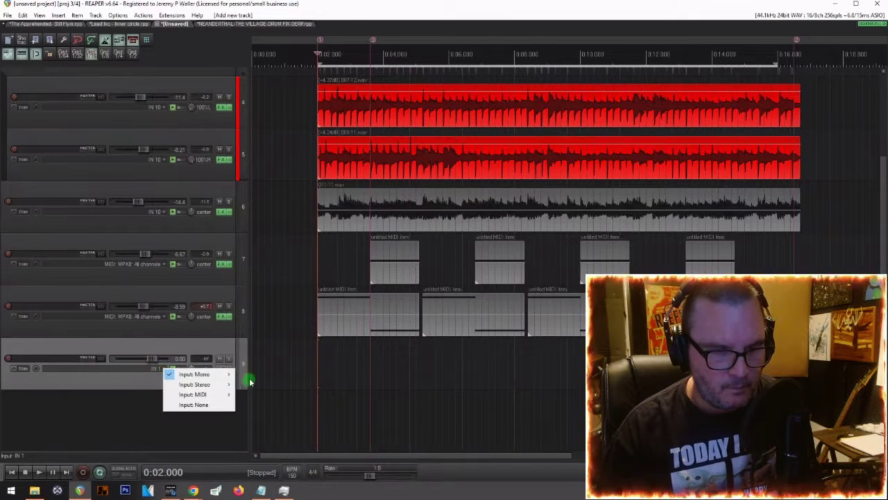
mouse_move(212, 396)
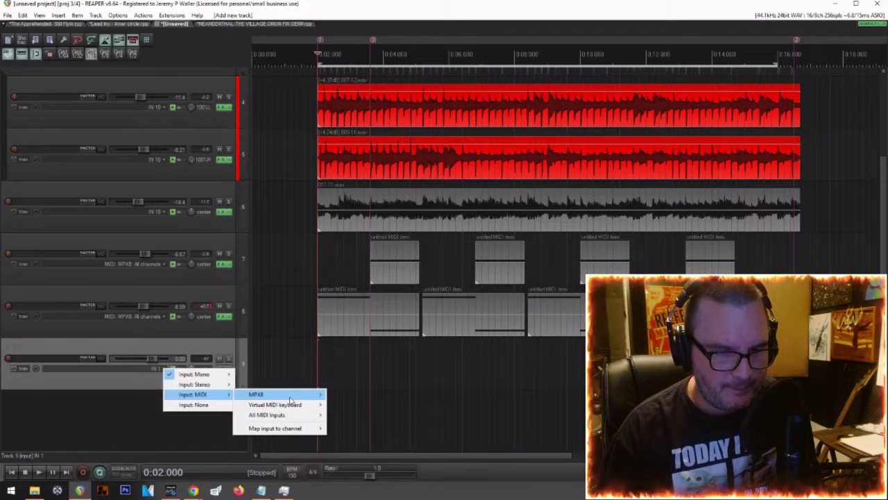
mouse_move(292, 396)
click(349, 236)
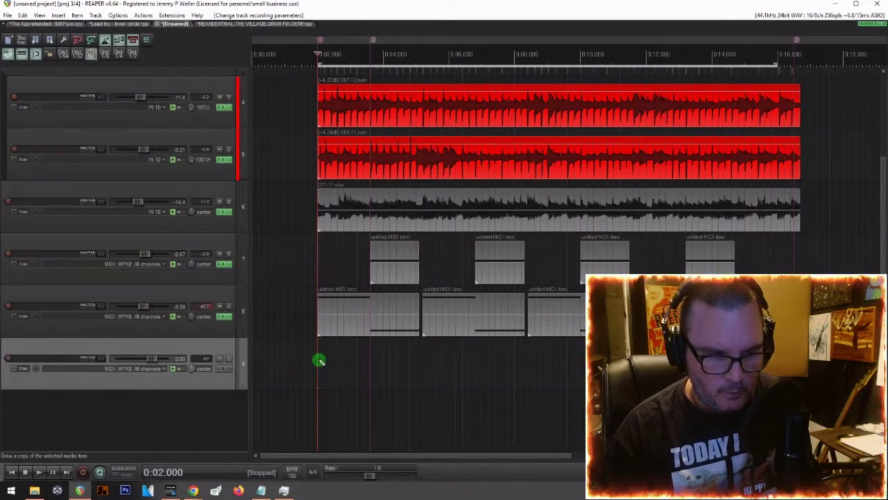
Step: Insert an empty MIDI item on track 9 at 0:02.000 and extend its end to 0:05.100, matching track 8's first item
scroll(318, 360, up, 3)
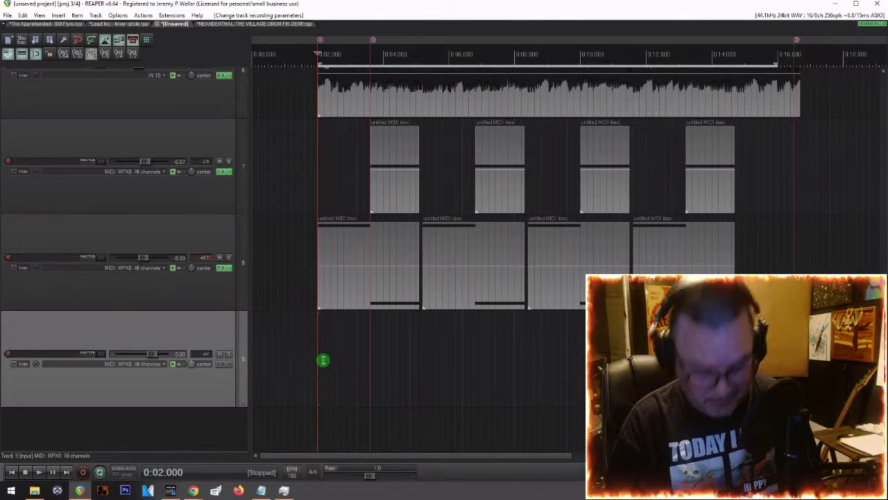
double_click(323, 360)
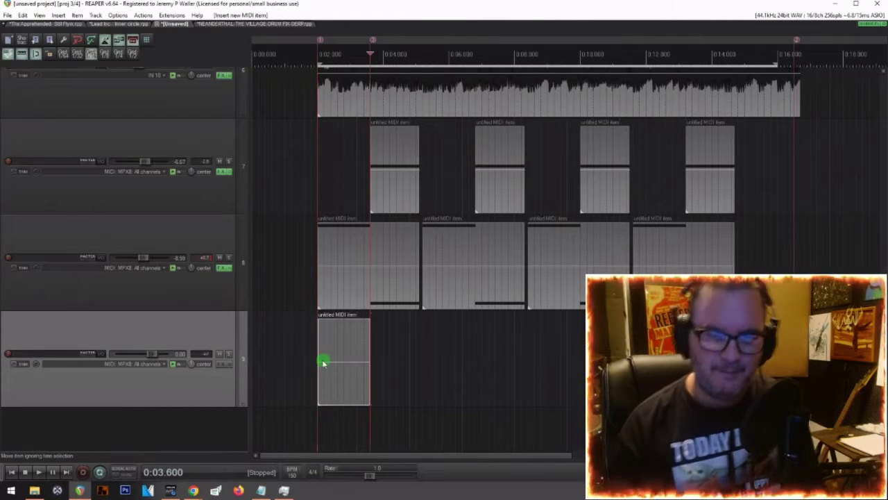
click(315, 389)
key(space)
key(space)
drag(371, 376, 420, 386)
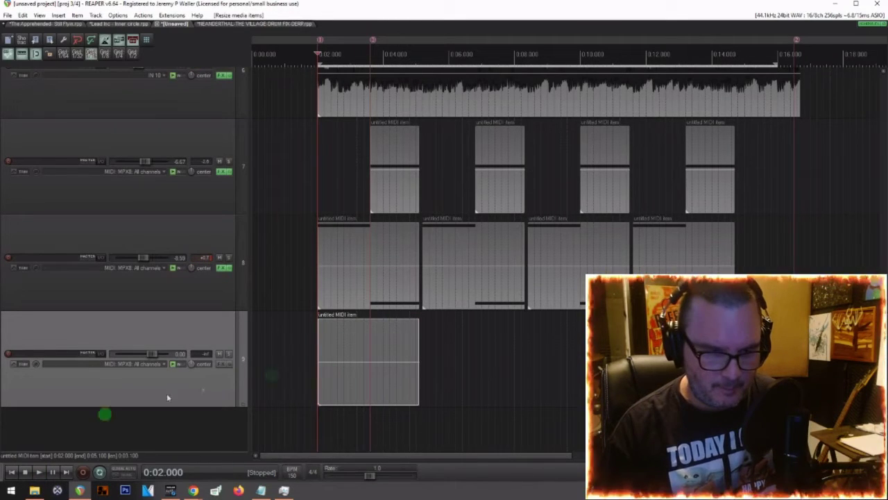
Step: Add the Collective instrument to track 9, dismiss its account login and look through its sound categories
click(220, 365)
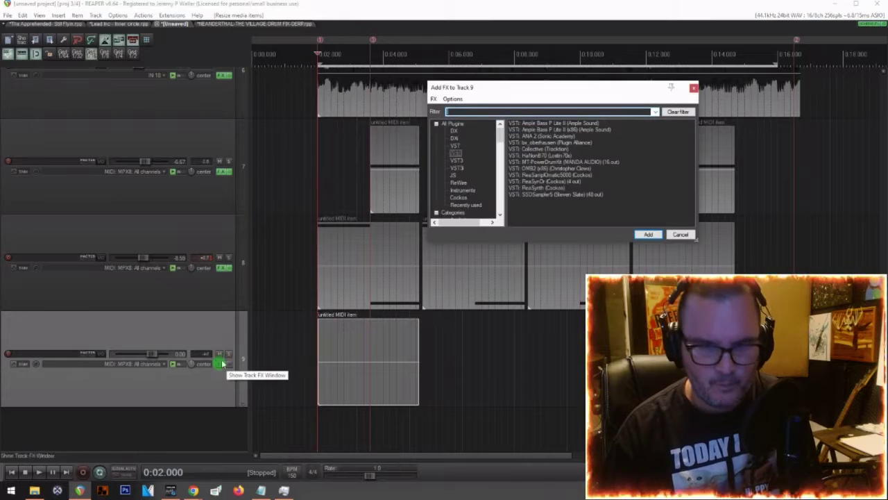
click(530, 149)
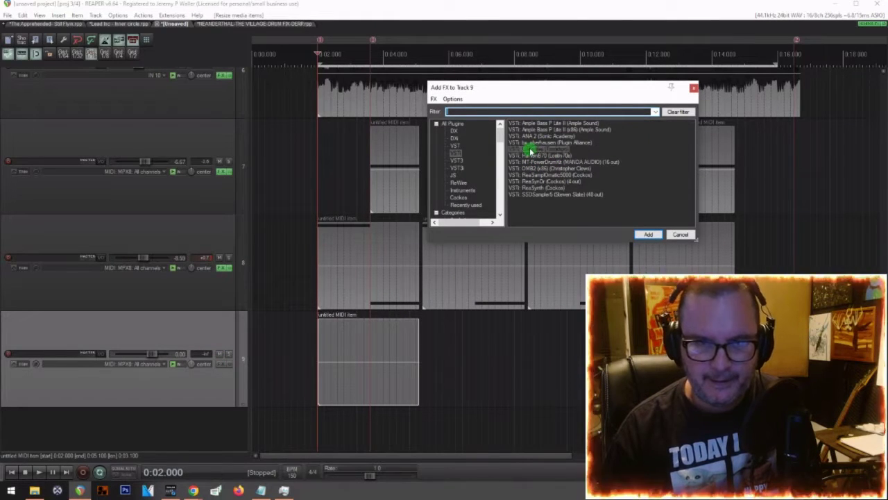
double_click(530, 150)
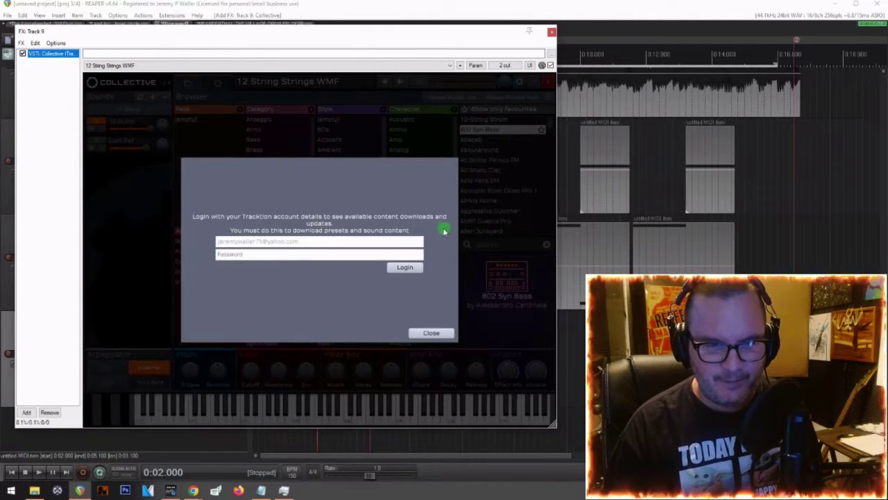
click(432, 333)
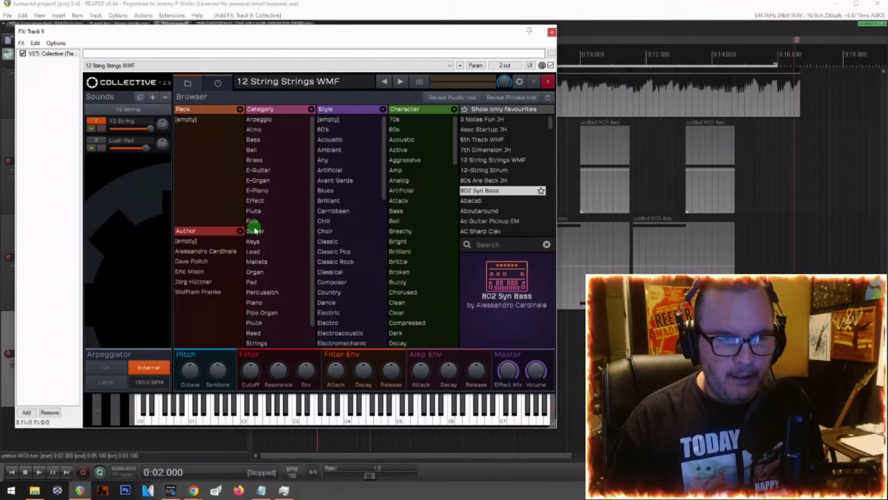
scroll(254, 229, down, 1)
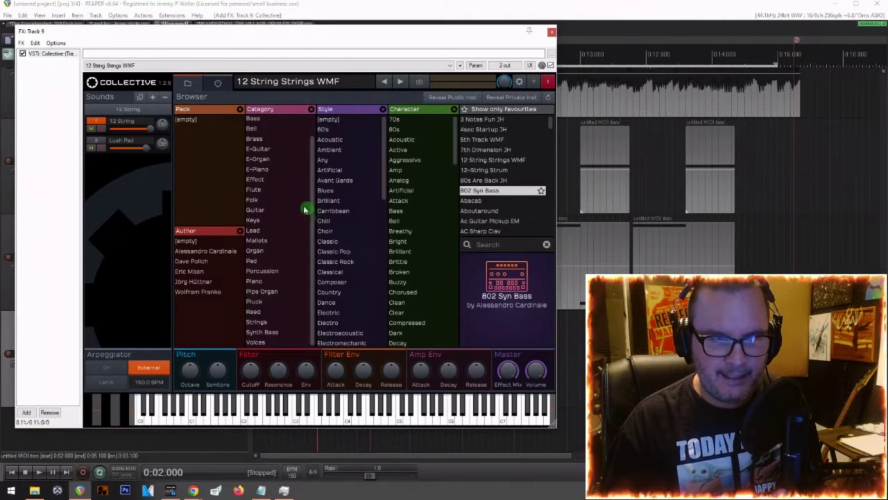
scroll(255, 200, up, 1)
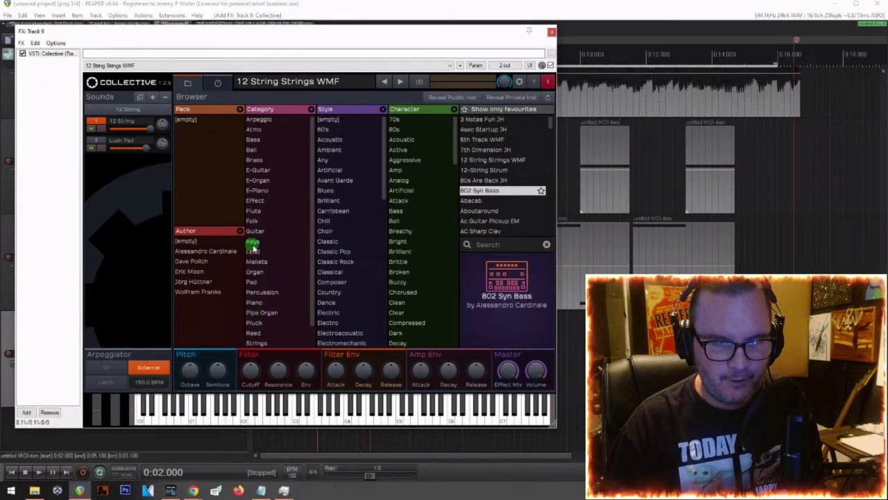
scroll(257, 274, down, 1)
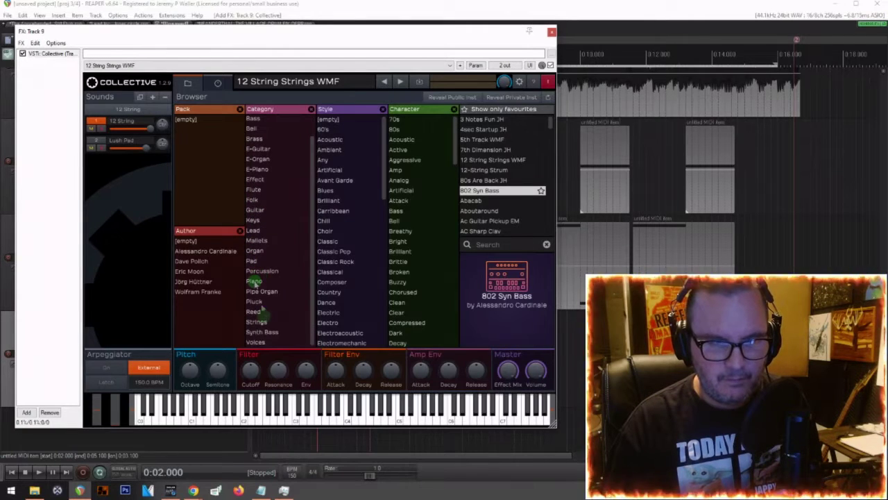
scroll(256, 184, up, 1)
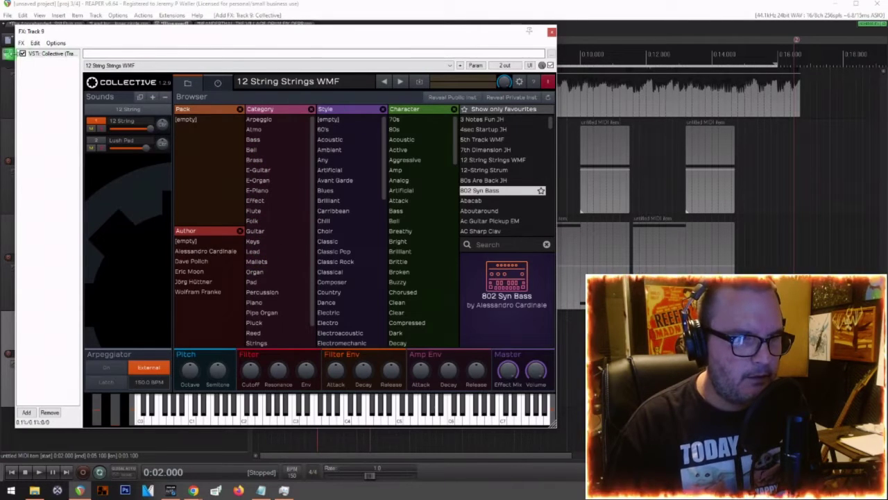
Step: Replace the Collective instrument on track 9 with ANA 2
right_click(51, 58)
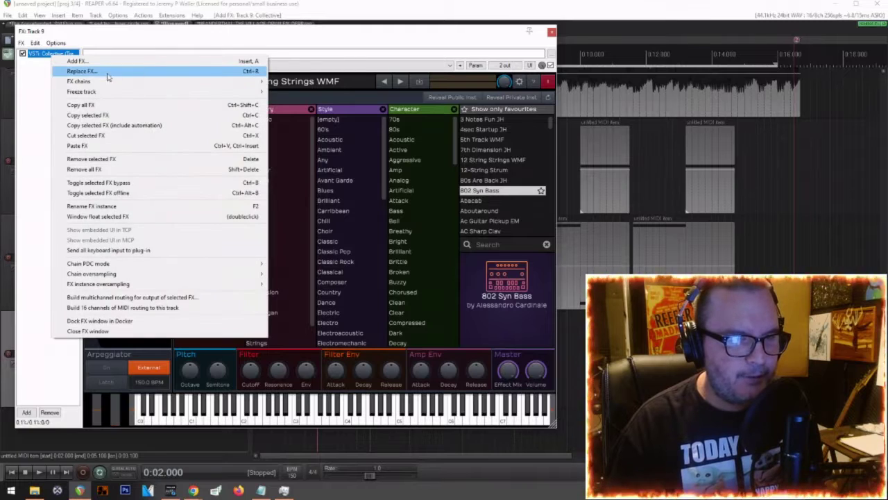
mouse_move(88, 84)
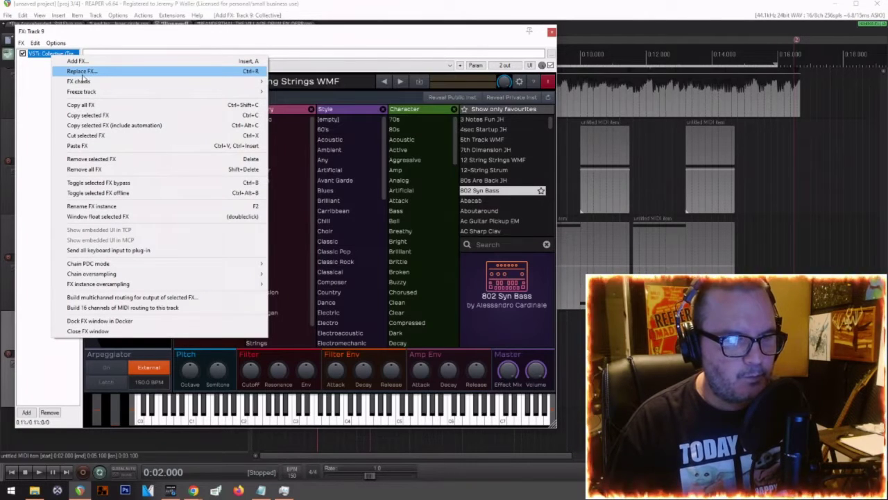
click(80, 71)
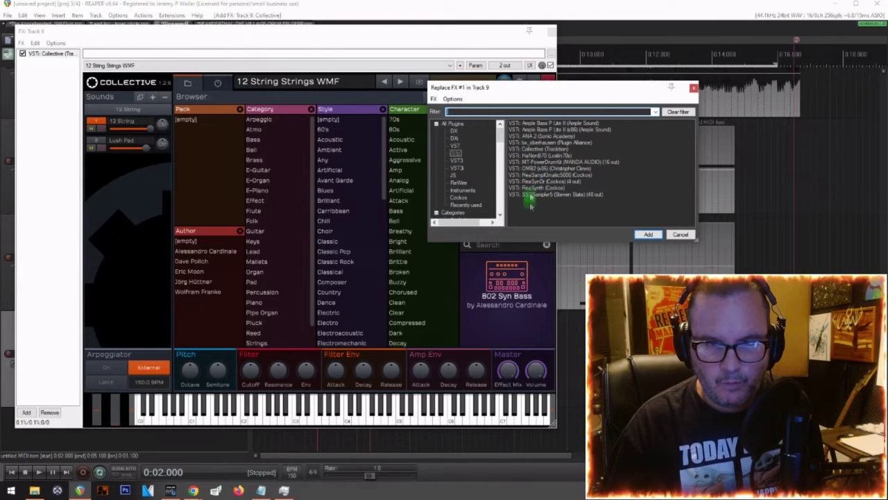
click(532, 138)
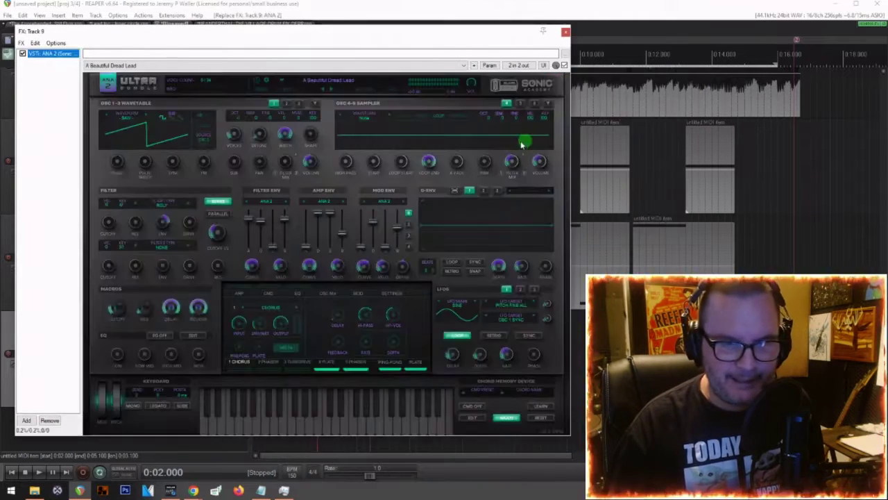
Step: Load the A Tale of 2 Toms preset from ANA 2's Drums category and close track 9's FX window
click(331, 65)
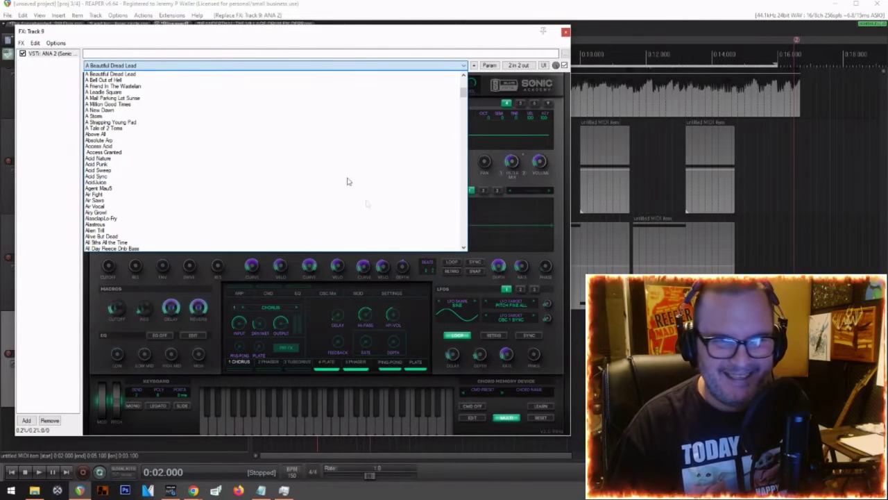
click(449, 42)
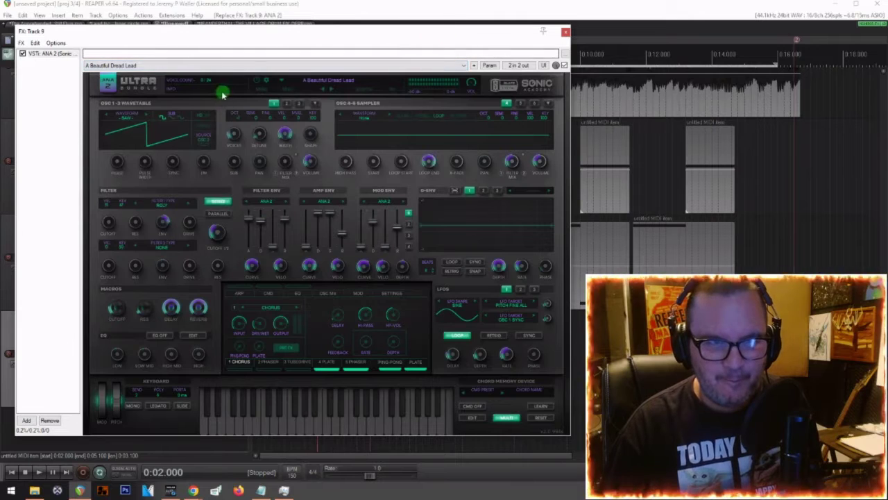
click(342, 84)
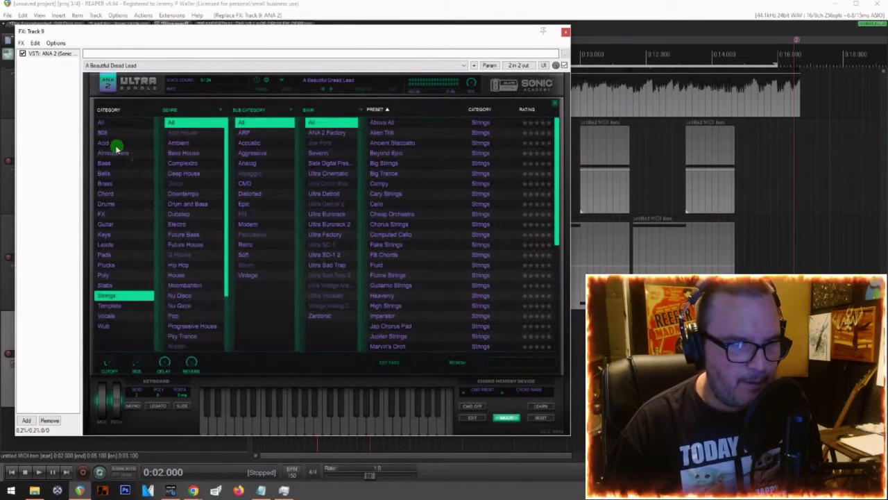
click(104, 204)
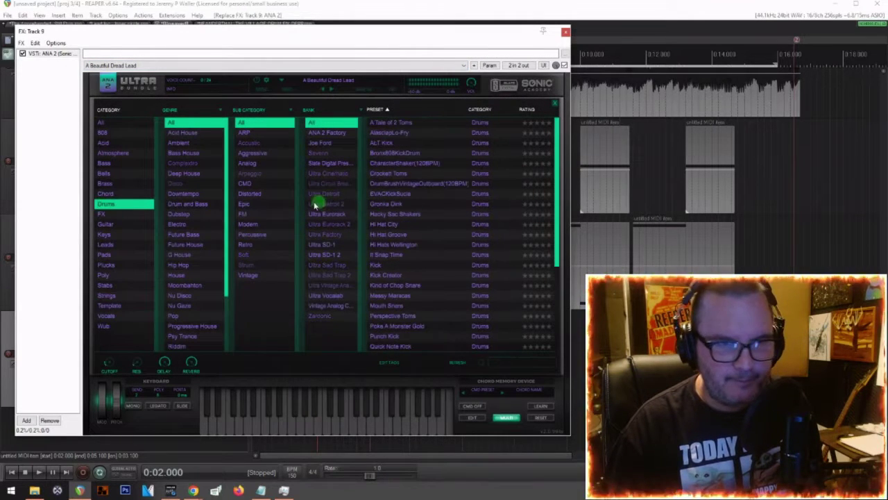
click(389, 127)
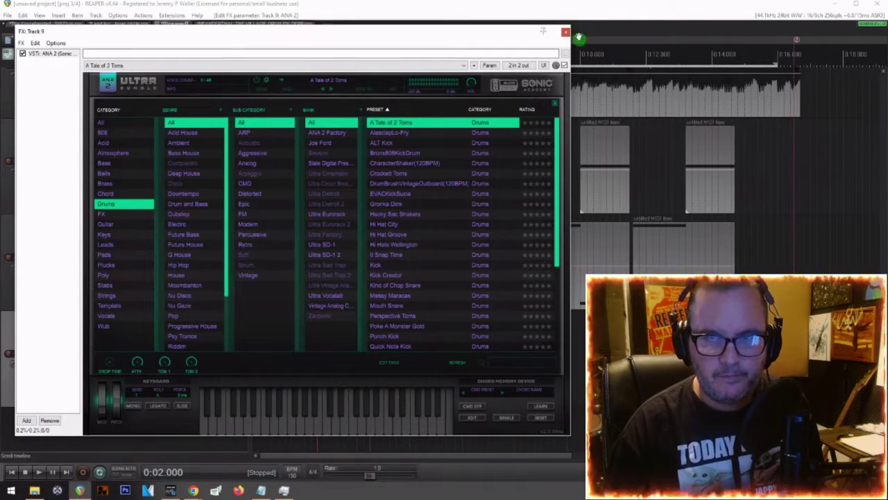
click(566, 31)
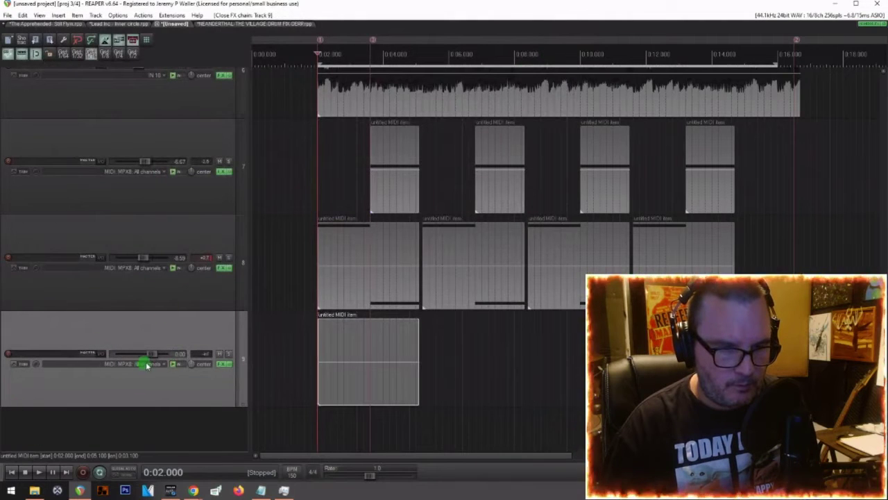
Step: Arm track 9 for recording and audition ANA 2's Drums presets from Bronx808KickDrum to Hacky Sac Shakers
click(9, 353)
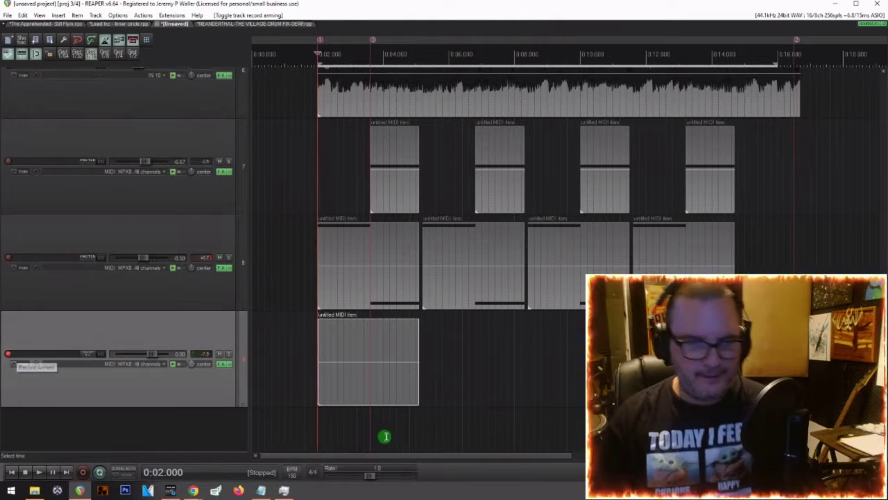
click(223, 366)
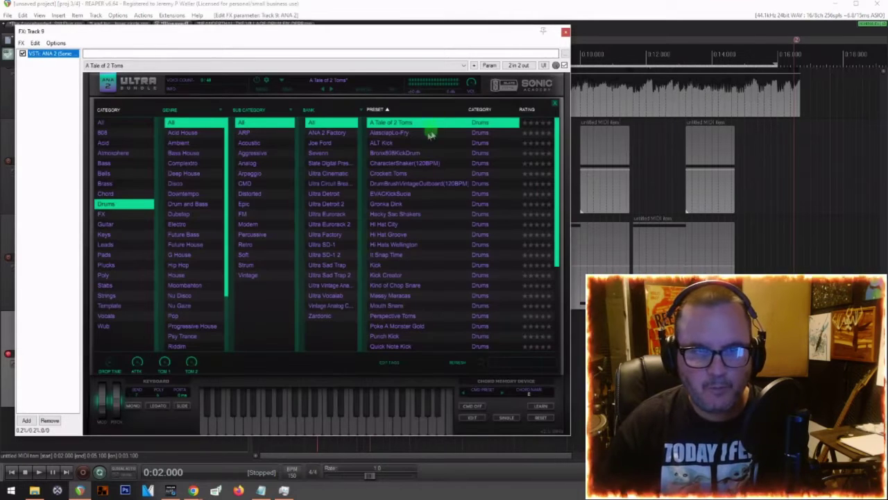
click(379, 154)
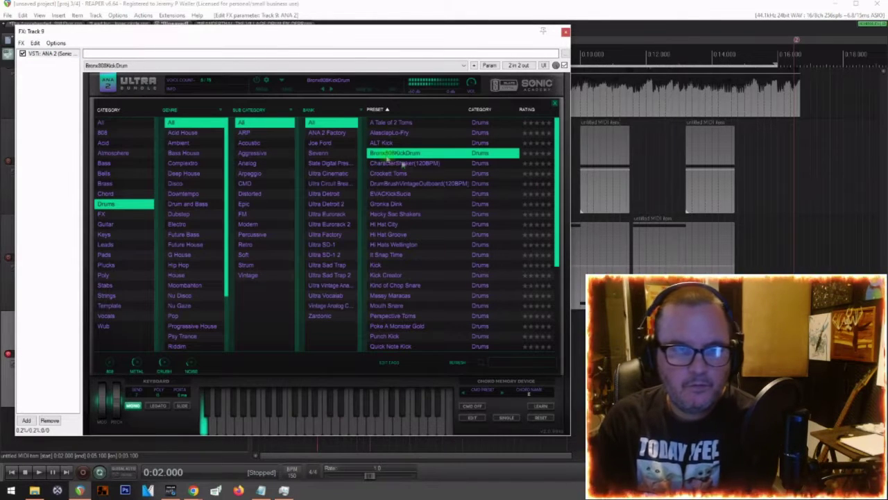
click(395, 163)
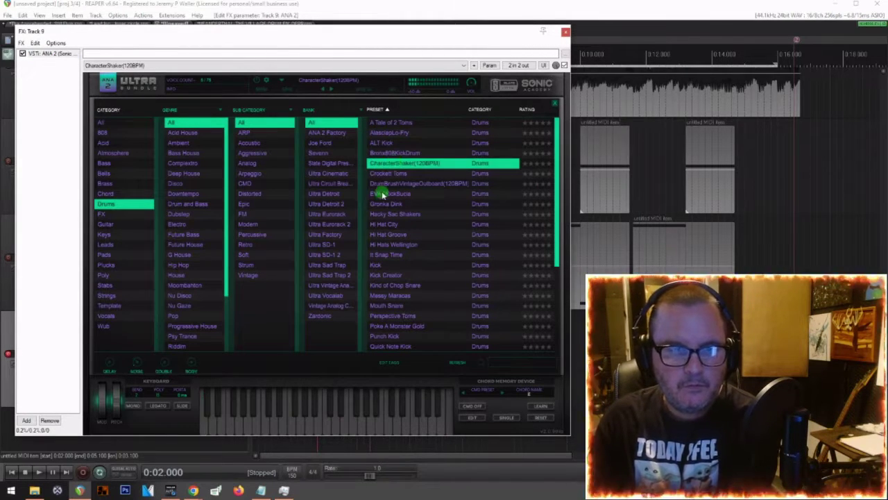
click(384, 185)
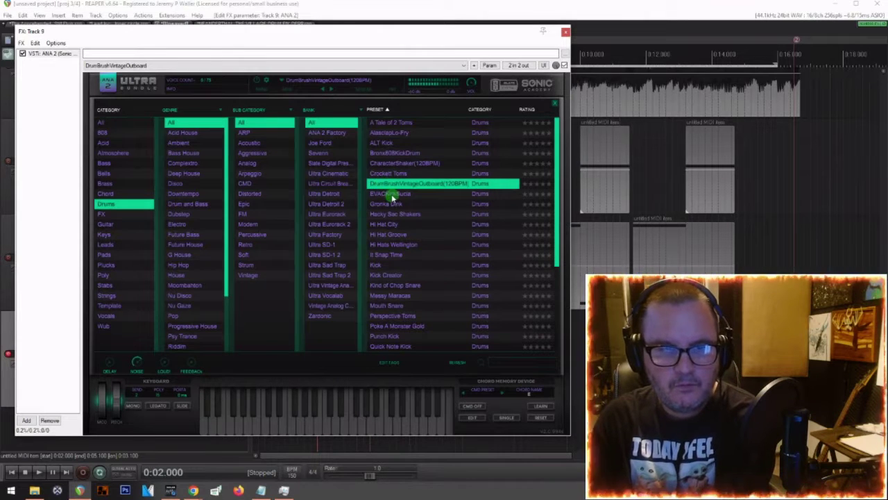
click(390, 194)
click(387, 208)
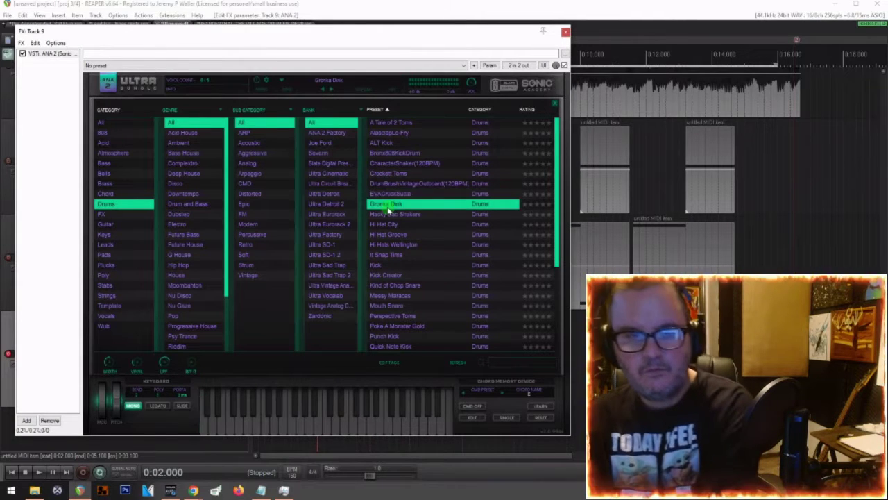
click(387, 215)
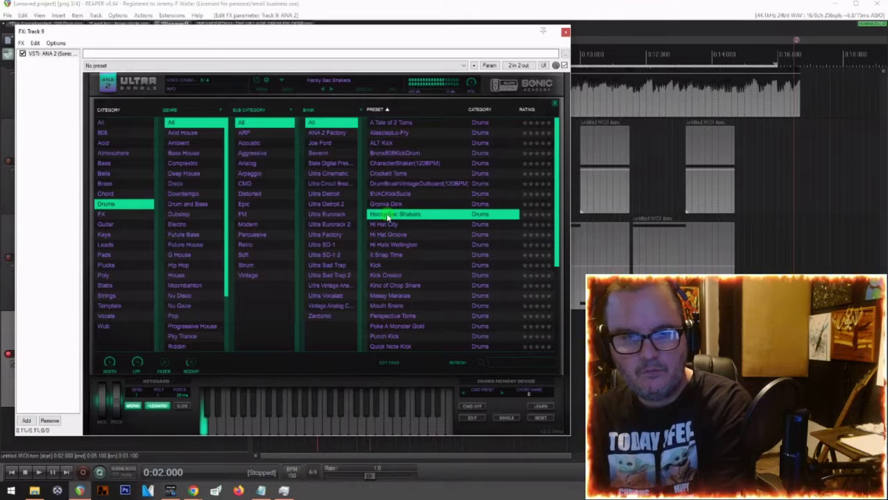
Step: Audition further Drums presets, including Messy Maracas, Mouth Snare, Slip Hop Kick, Quick Note Kick, Punch Kick, Poke A Monster Gold and Splashy Cymbs
click(386, 297)
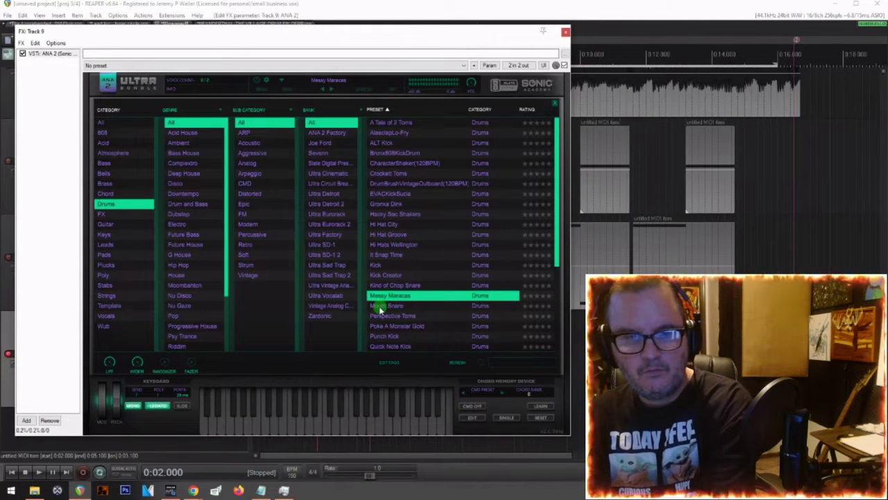
click(384, 306)
scroll(384, 306, down, 3)
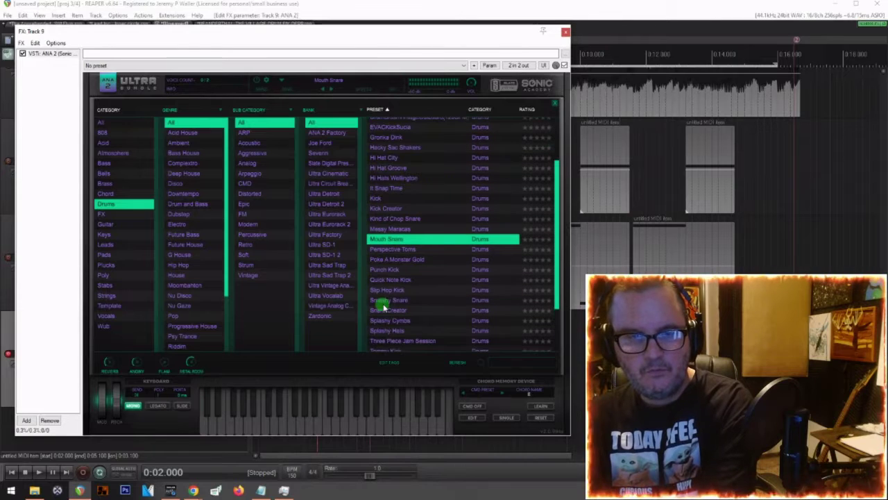
click(383, 290)
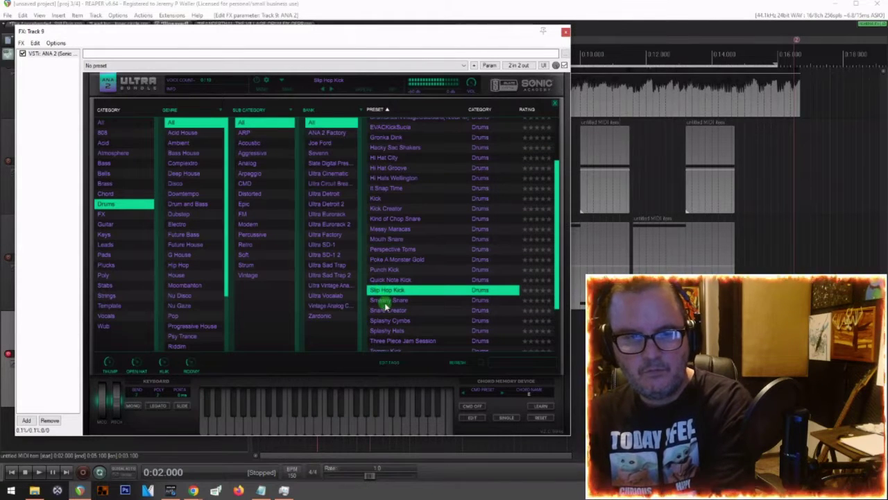
click(385, 280)
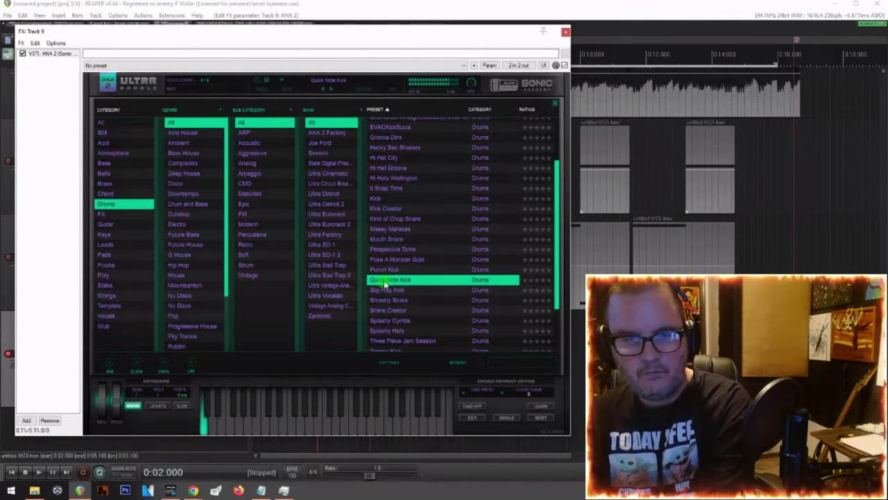
click(386, 270)
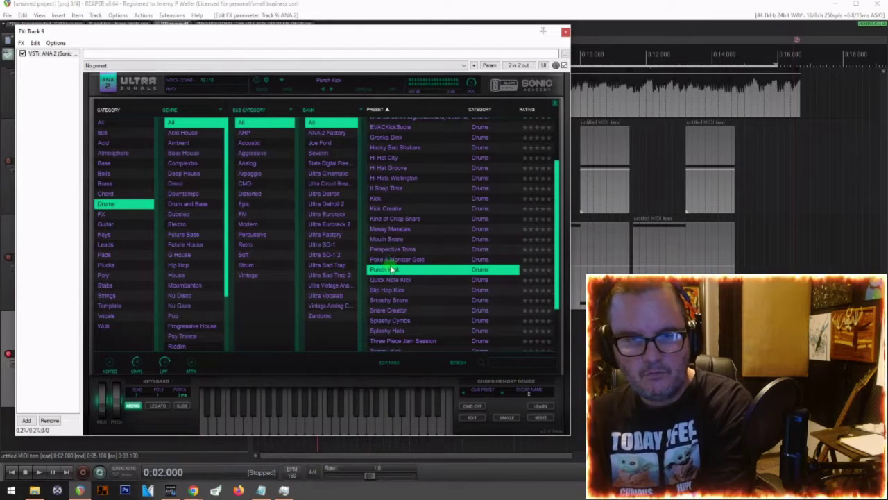
click(392, 261)
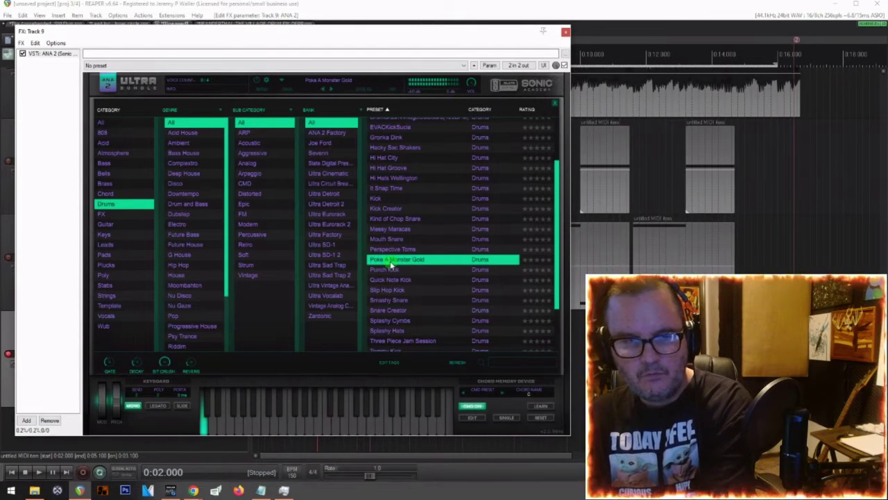
click(388, 312)
click(386, 321)
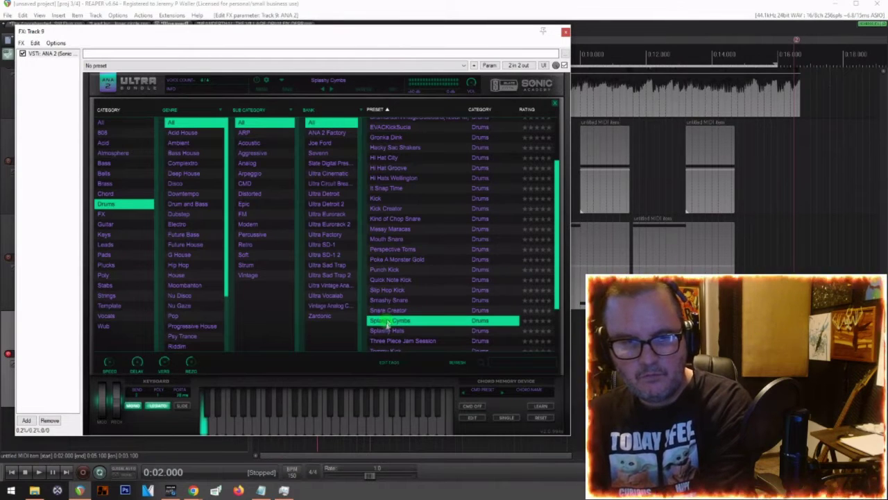
Step: Audition the Trash, Tommy Kick, Three Piece Jam Session, Splashy Hats and Smashy Snare presets
scroll(388, 314, down, 2)
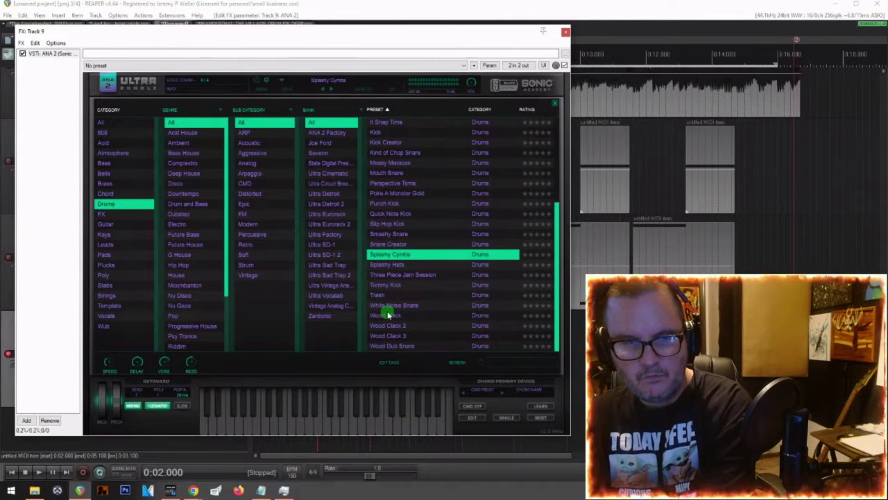
click(378, 297)
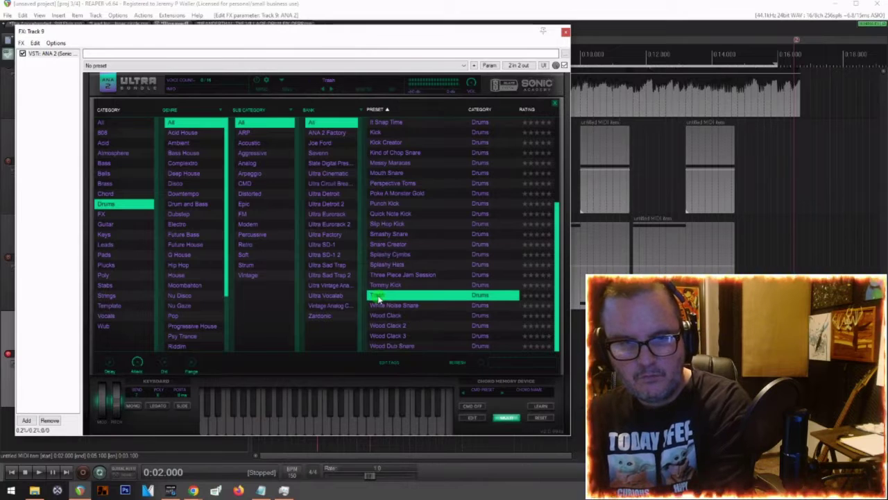
click(378, 285)
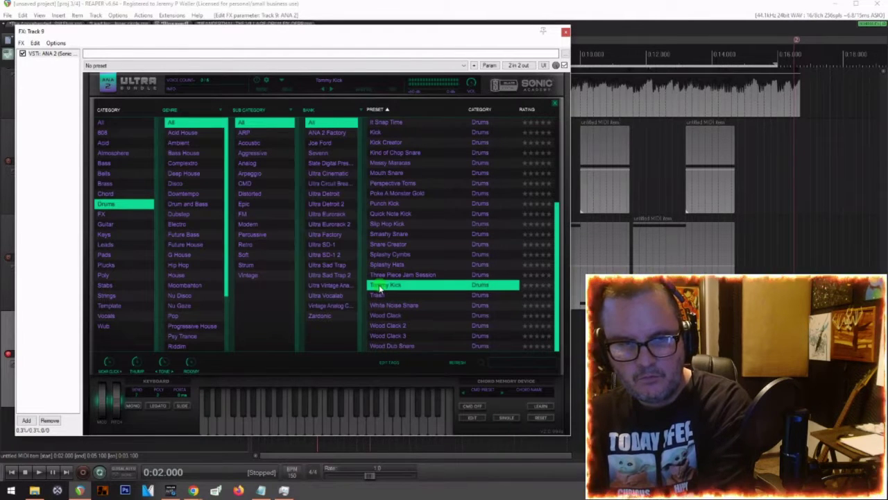
click(385, 276)
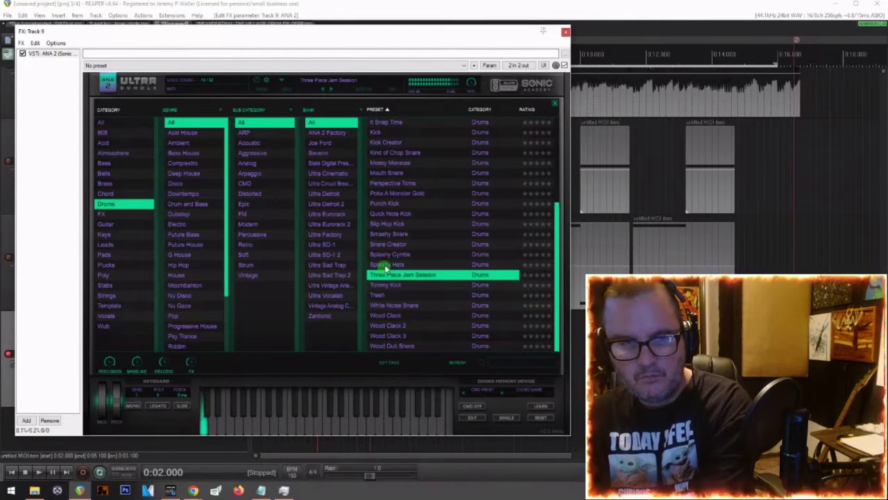
click(384, 265)
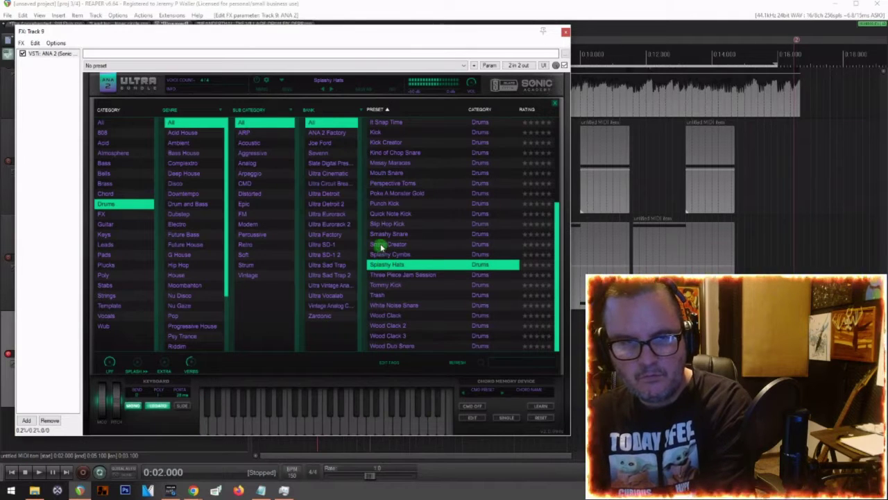
click(380, 236)
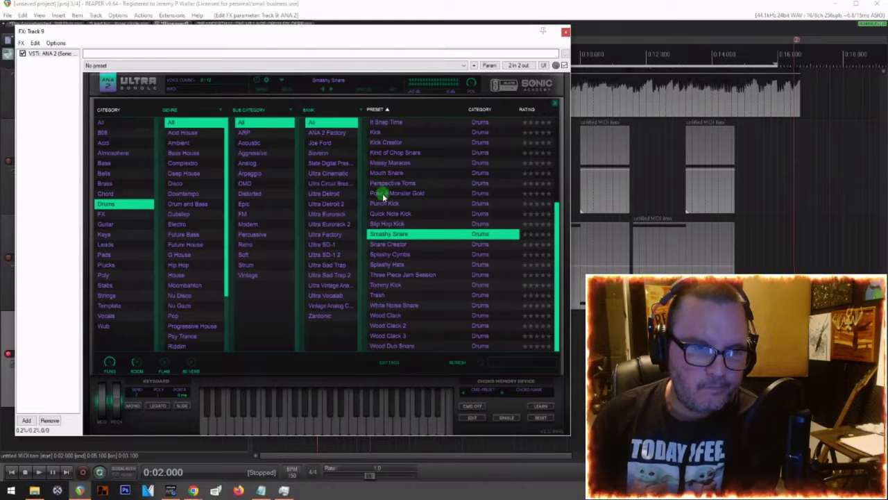
Step: Compare Punch Kick and Quick Note Kick, load the Slip Hop Kick preset and close track 9's FX window
click(380, 204)
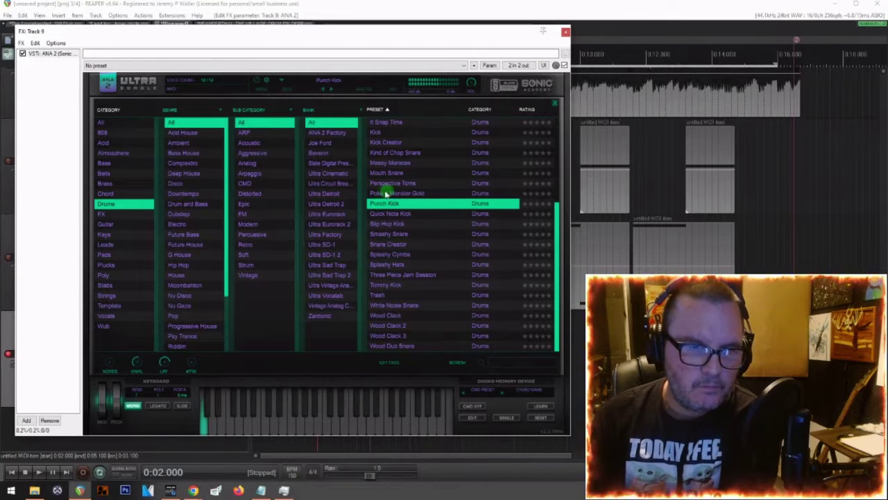
click(381, 215)
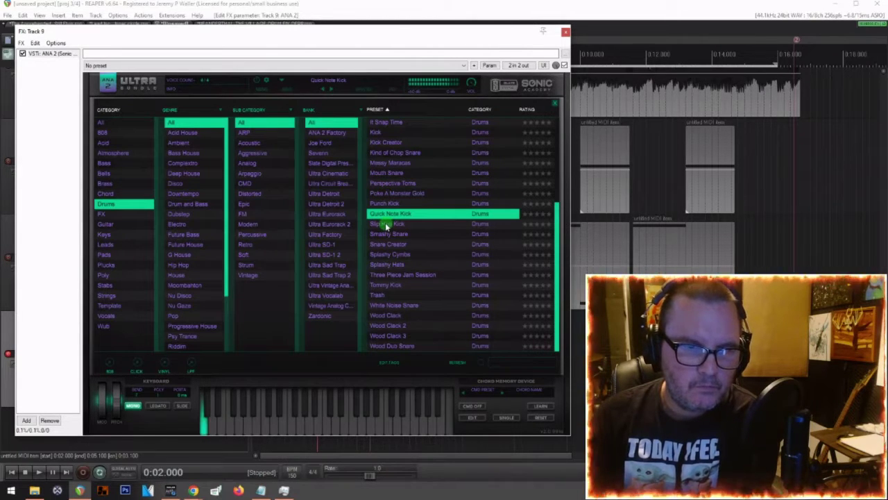
click(387, 224)
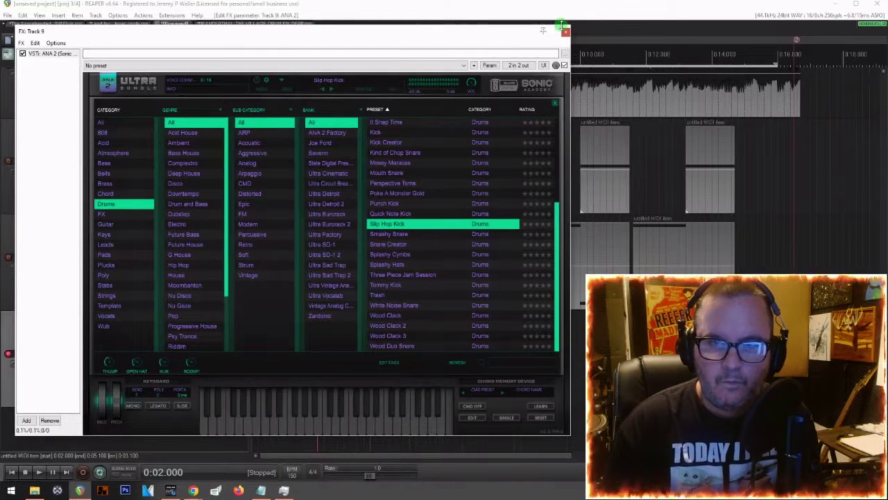
click(565, 32)
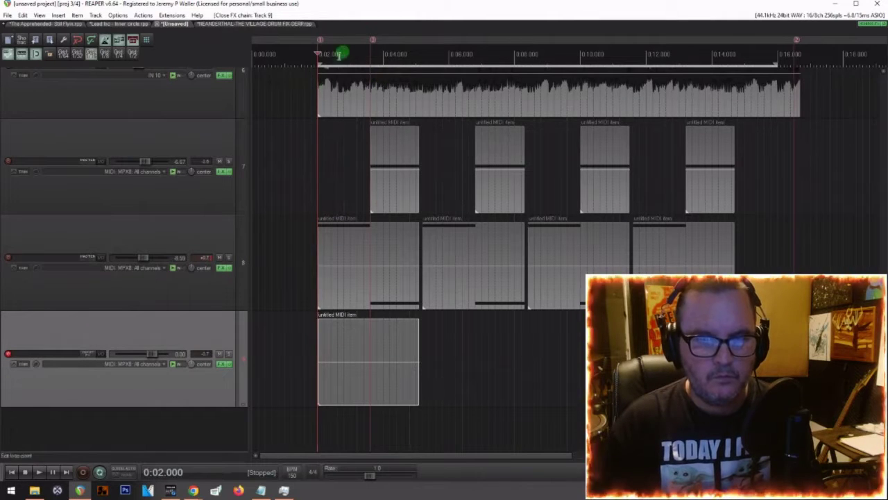
scroll(306, 393, up, 5)
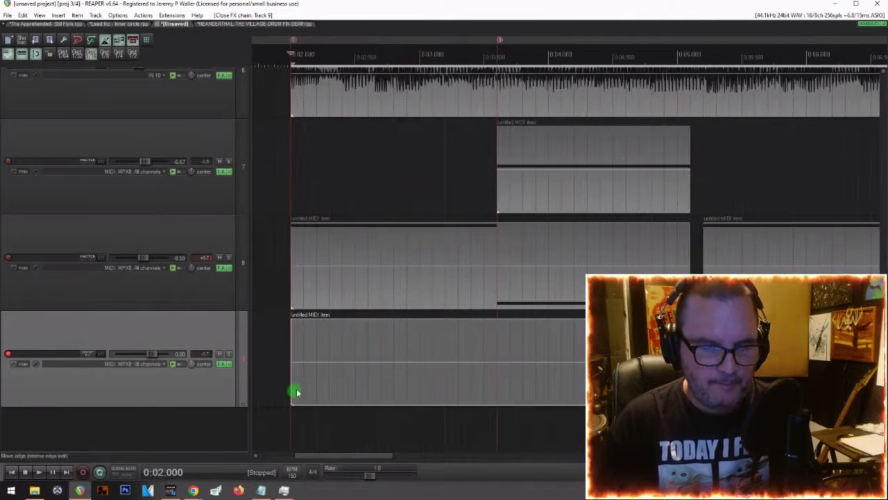
double_click(303, 388)
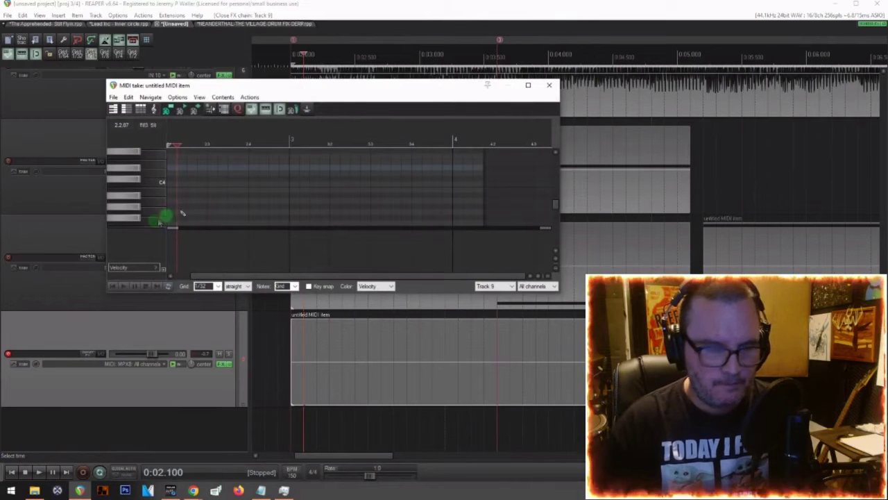
click(549, 84)
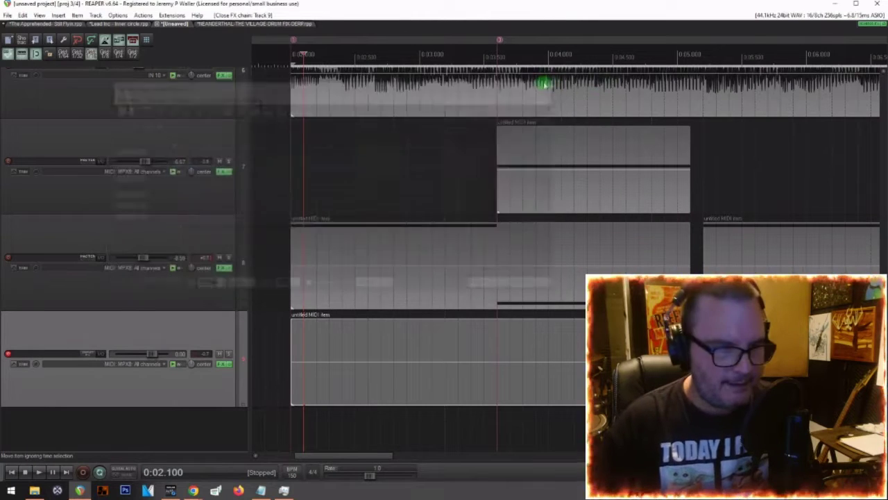
Step: Record a MIDI take of the drum sound on track 9, starting at 0:02.000 over the empty item
click(291, 388)
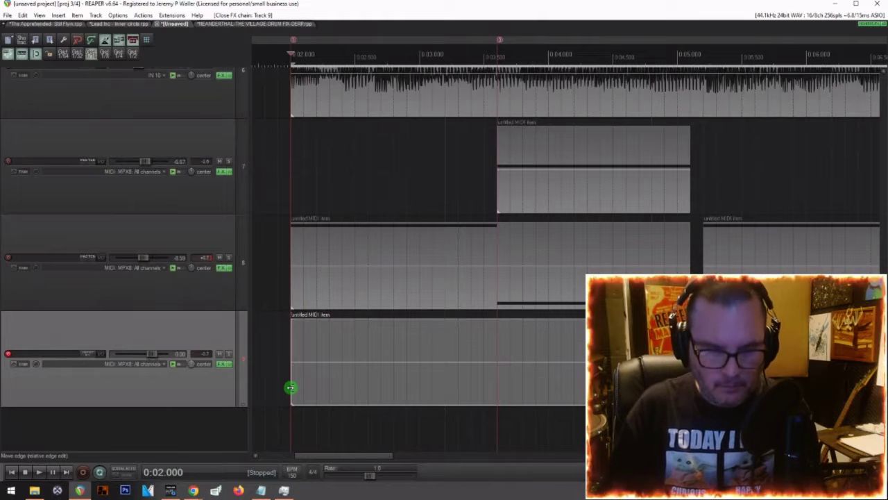
key(ctrl+r)
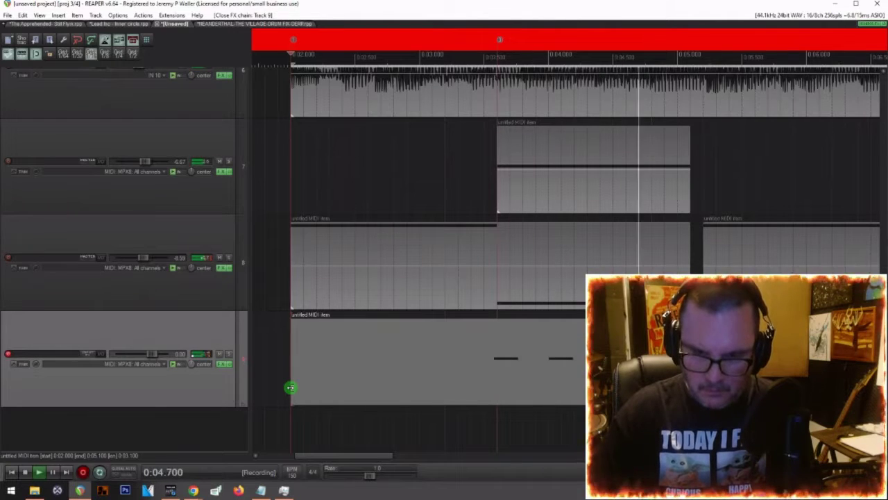
key(space)
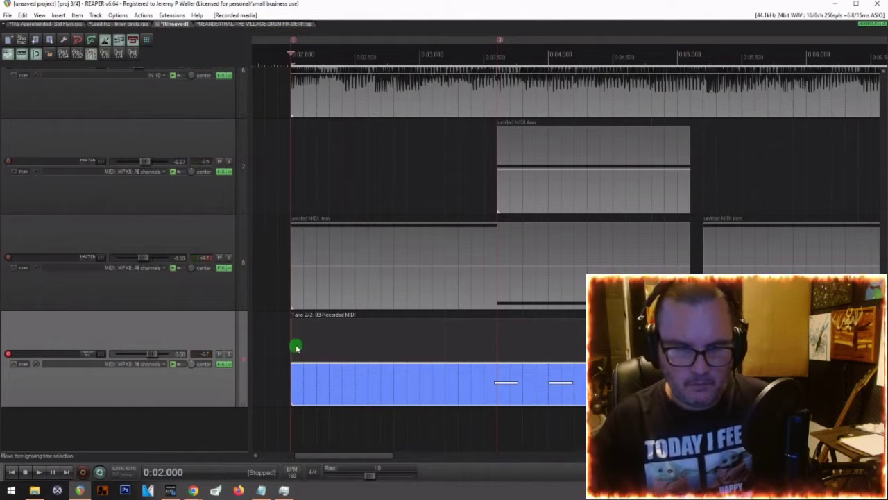
Step: Make the empty first take of track 9's item active, play it back briefly and undo the take change
click(292, 342)
key(space)
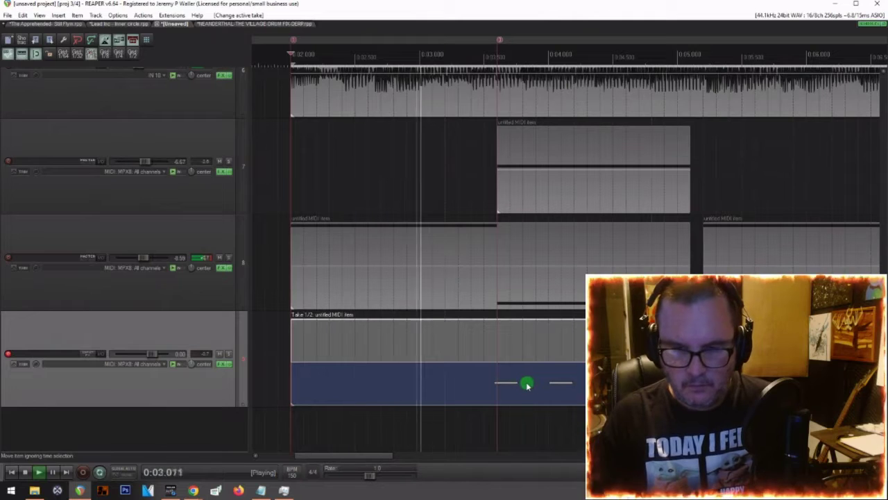
key(space)
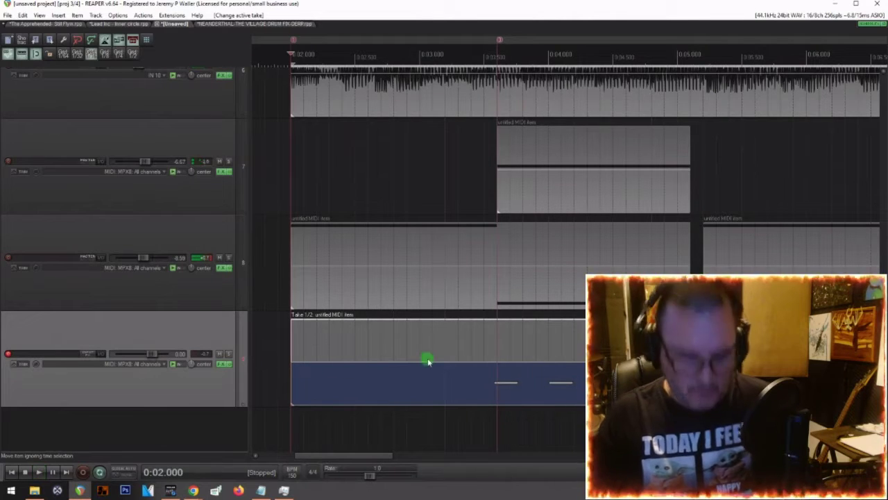
key(super)
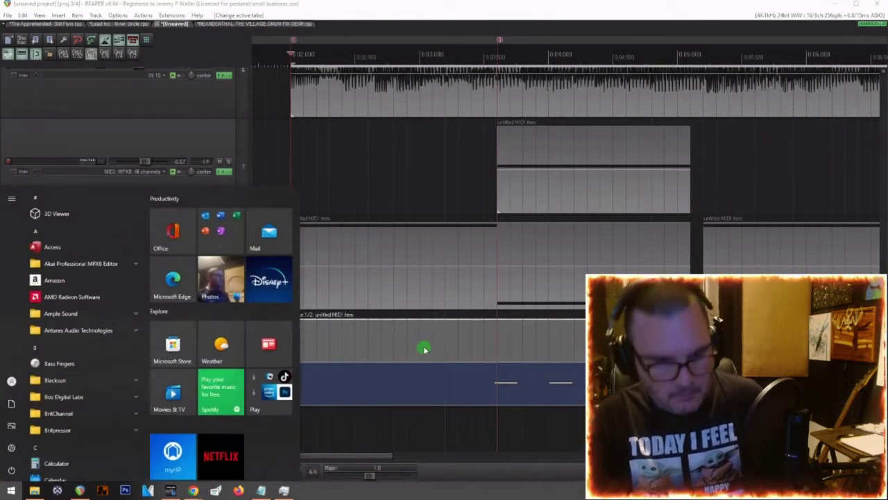
click(341, 439)
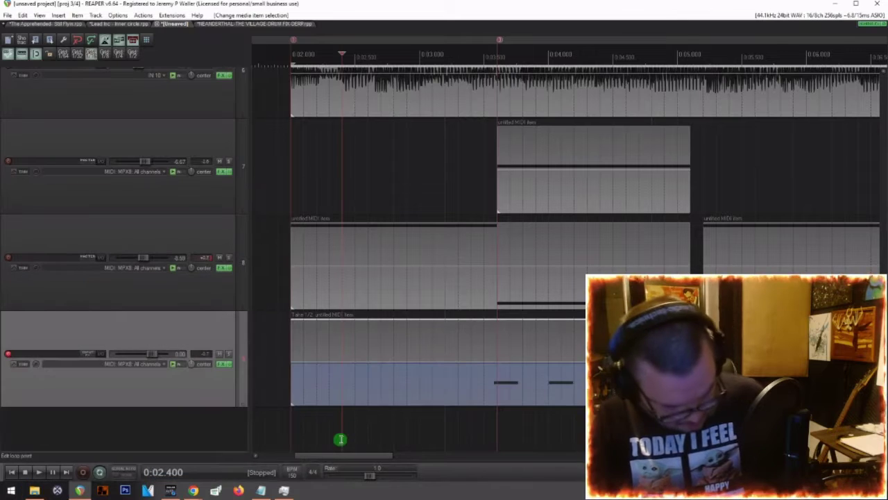
key(ctrl+z)
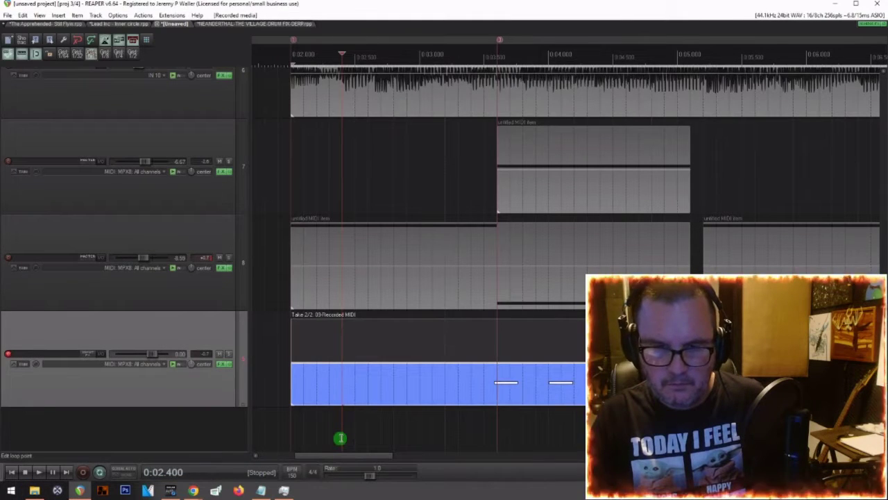
Step: Undo the previous MIDI recording on track 9 and record a new kick take over the empty item from 0:02.000
key(ctrl+z)
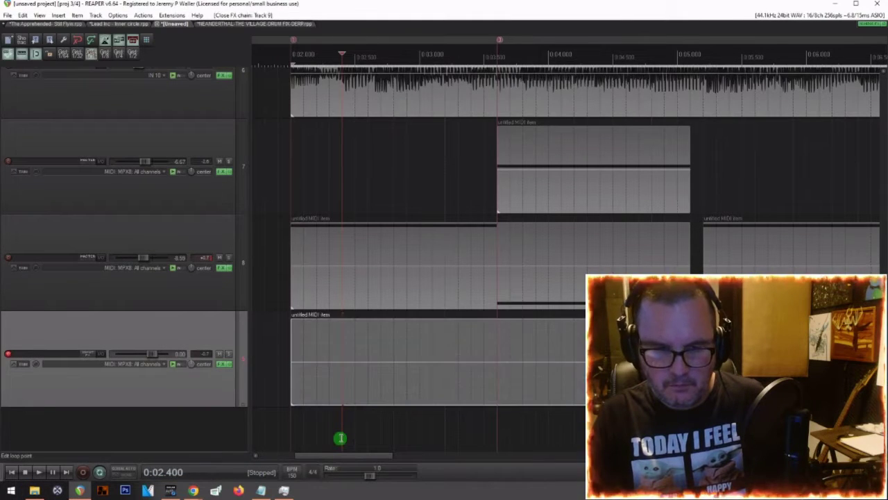
click(292, 370)
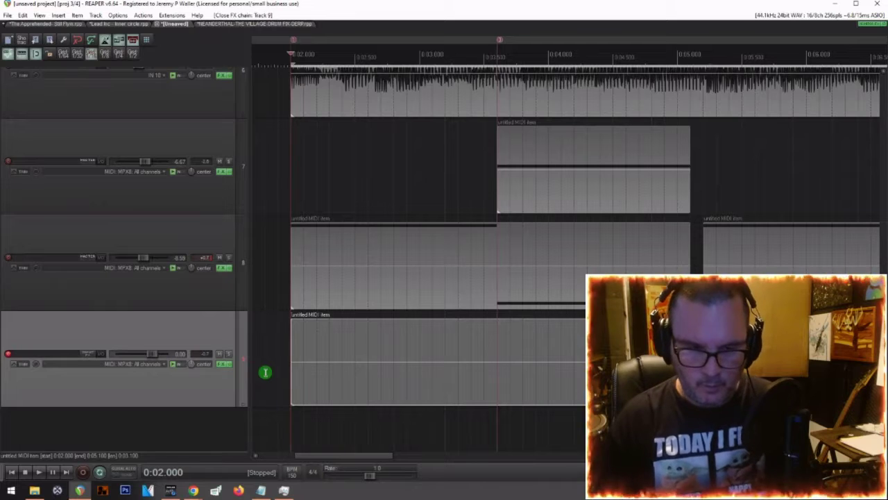
drag(326, 456, 184, 474)
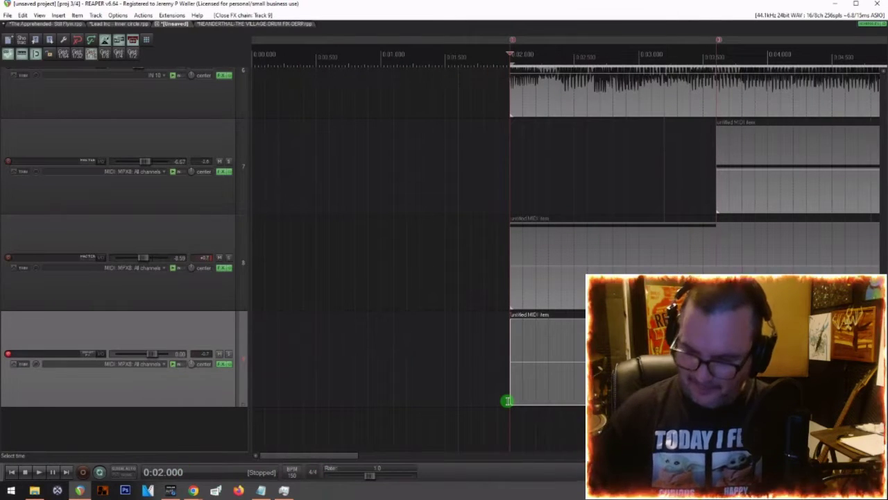
key(ctrl+r)
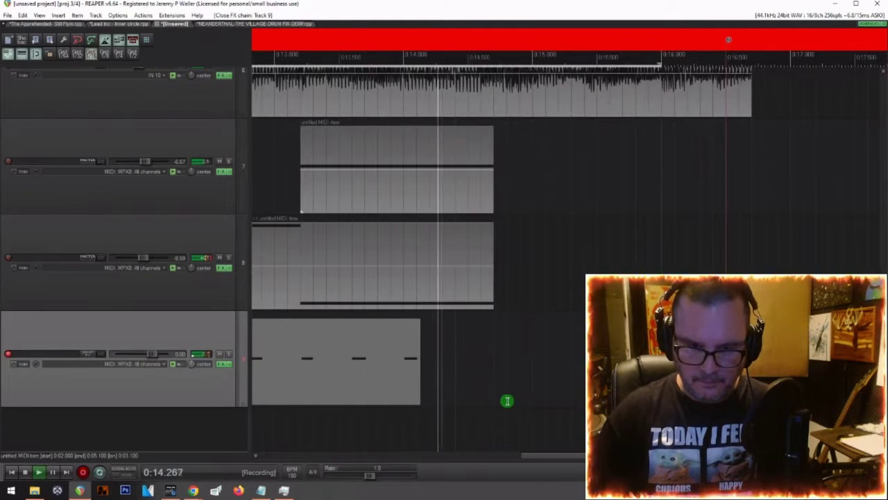
key(space)
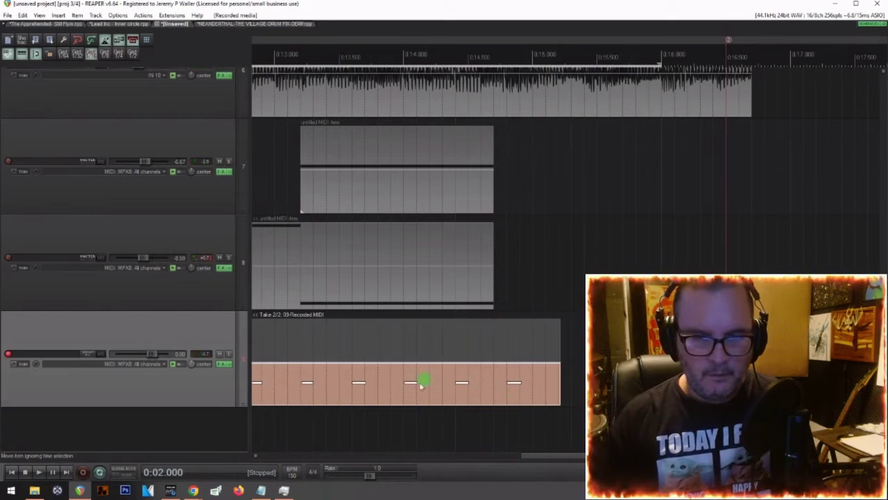
Step: Crop track 9's recorded items to their active take
right_click(357, 386)
mouse_move(421, 76)
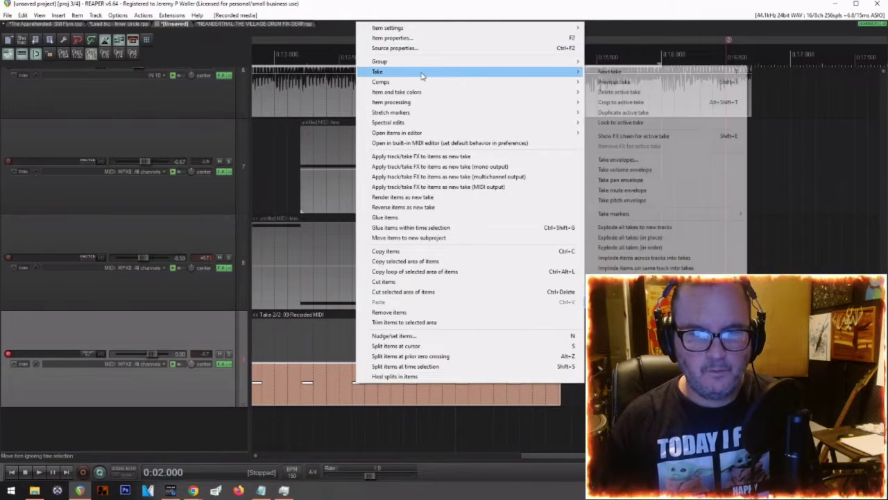
click(633, 102)
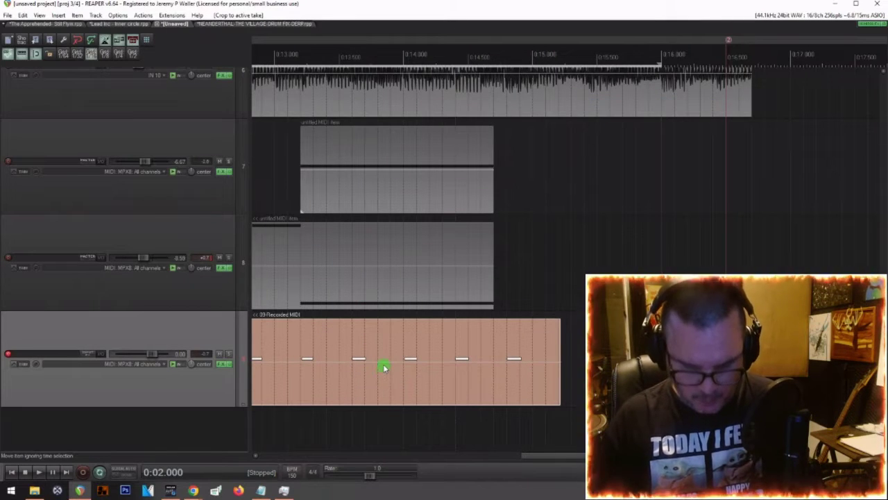
Step: Delete track 9's first recorded item, move the second one to 0:02.000 and trim its end to 0:03.600
key(Home)
scroll(444, 369, down, 4)
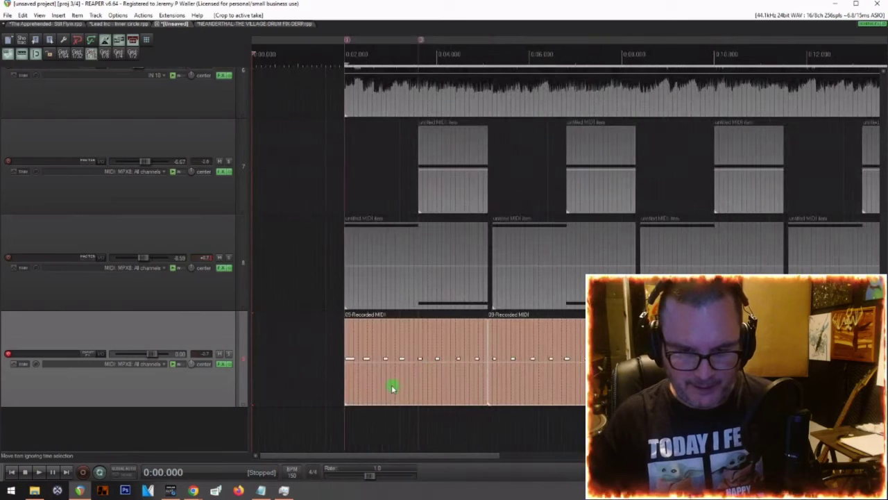
click(391, 385)
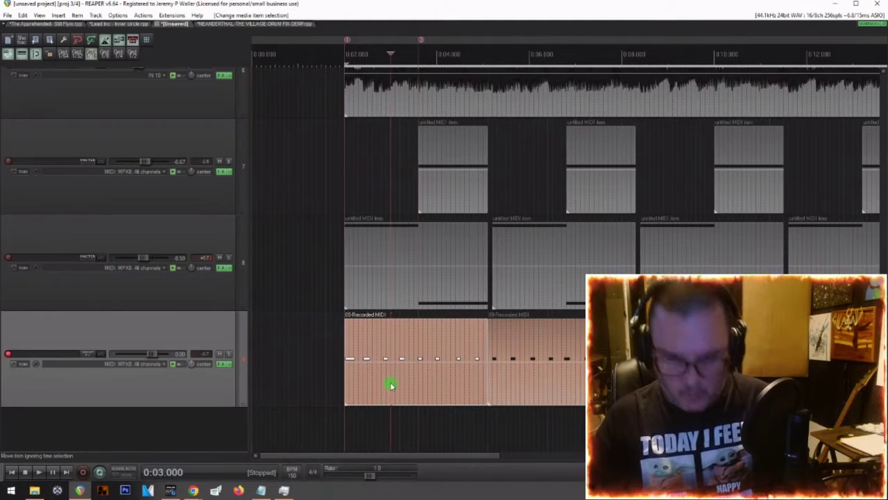
key(Delete)
drag(607, 392, 462, 381)
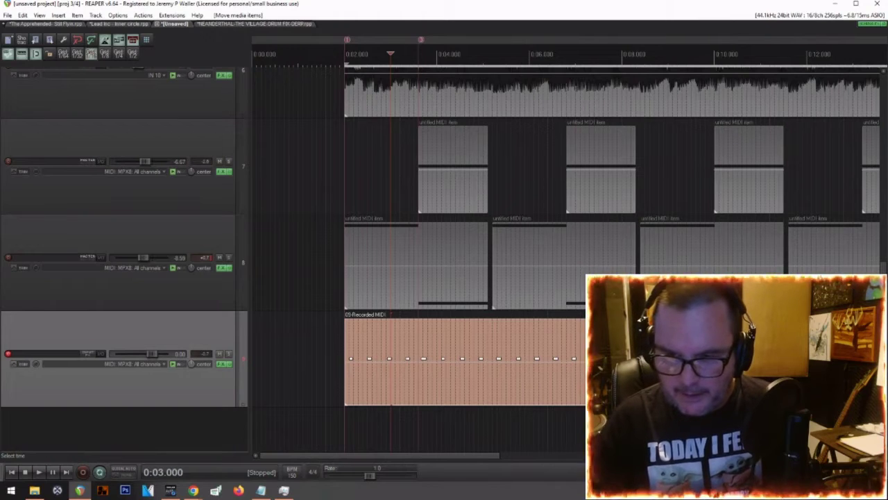
drag(812, 347, 416, 337)
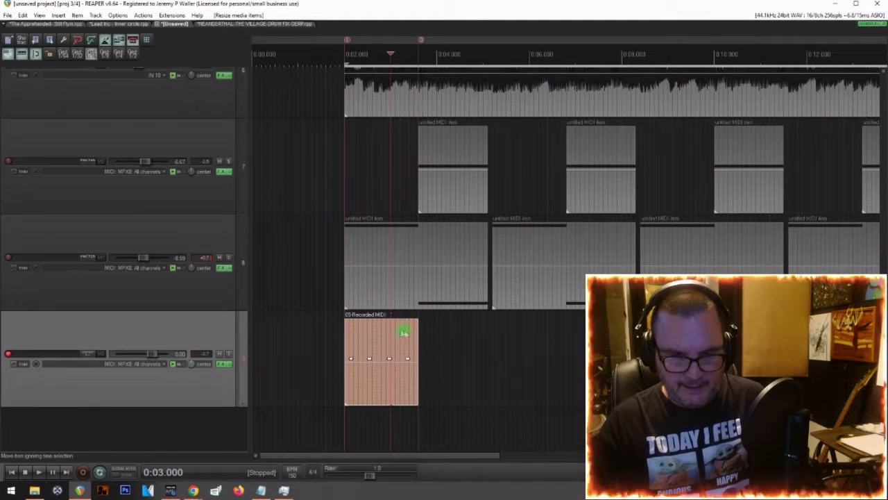
Step: Open track 9's item in the MIDI editor and select all C2 kick notes of the same pitch
double_click(352, 326)
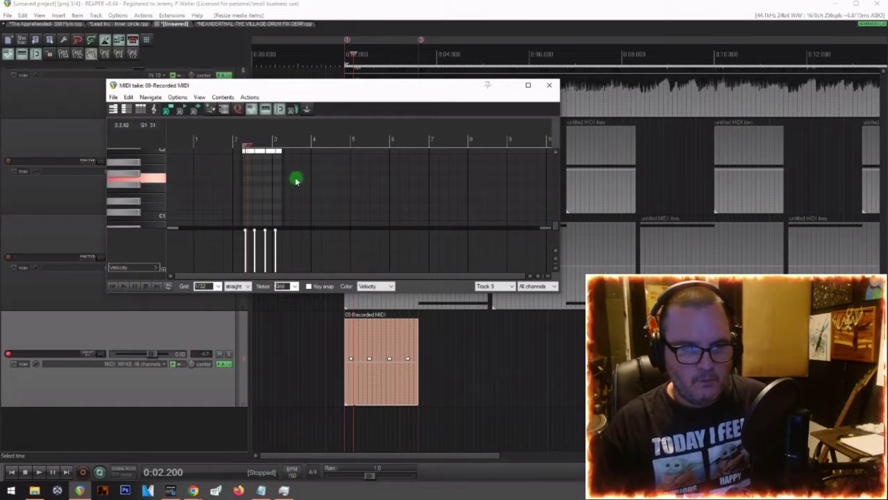
scroll(252, 173, up, 5)
drag(254, 175, 288, 204)
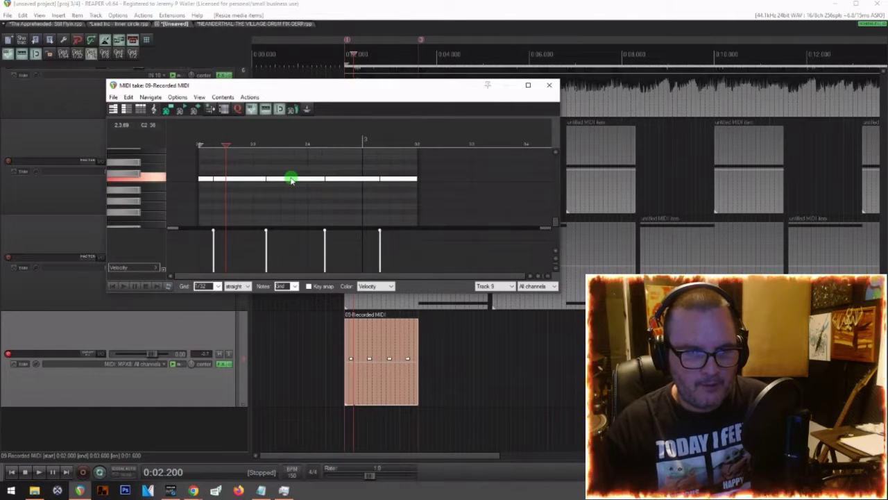
right_click(291, 180)
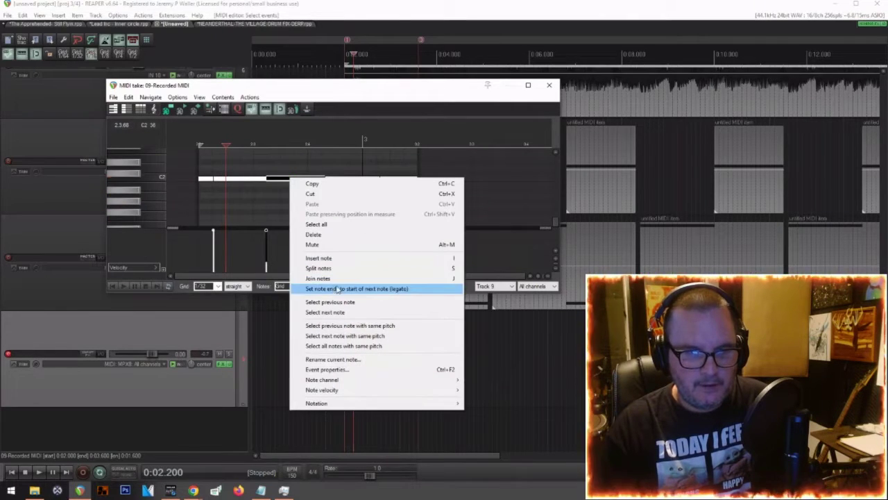
click(349, 345)
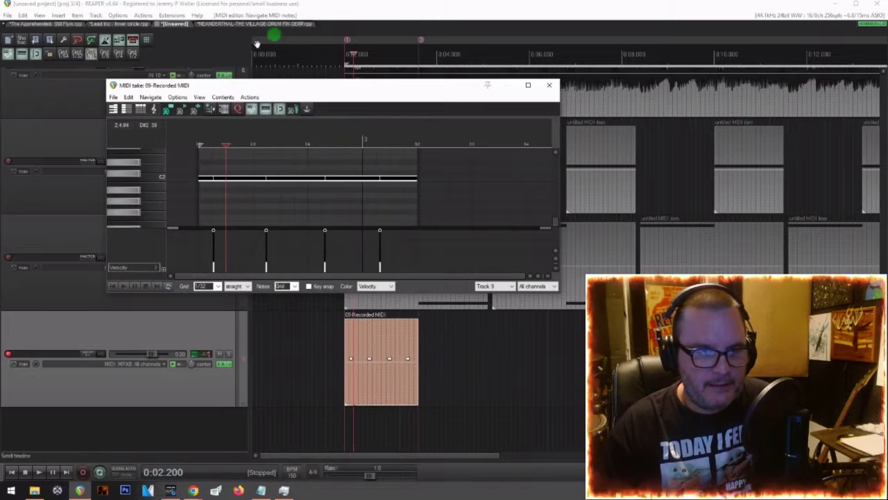
Step: Try quantizing position and note end of all notes to the grid at 100% strength, play briefly and undo the quantize
click(238, 110)
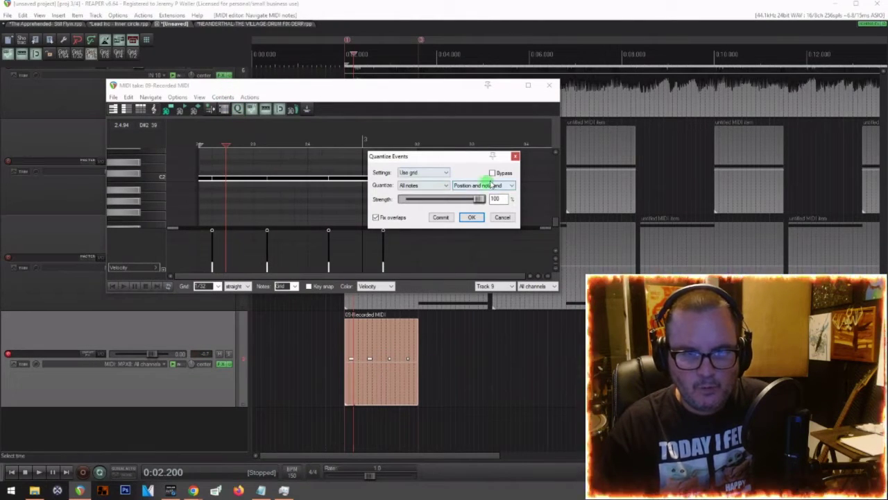
click(471, 218)
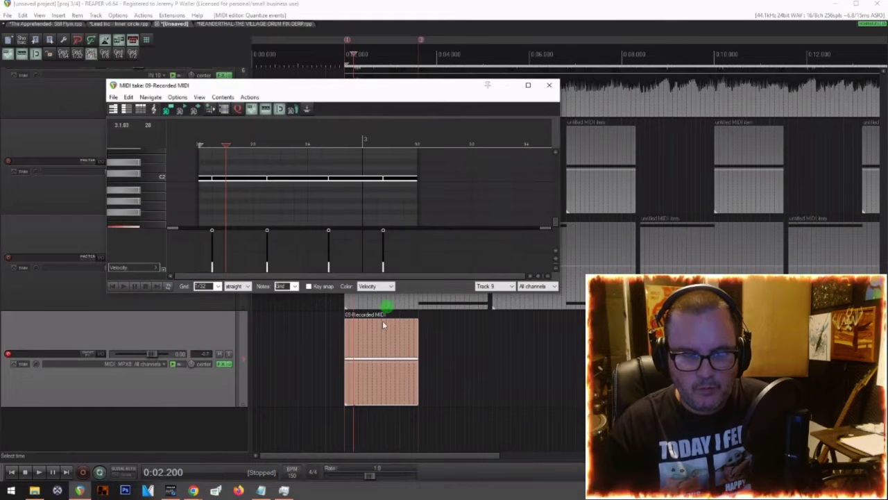
key(space)
key(space)
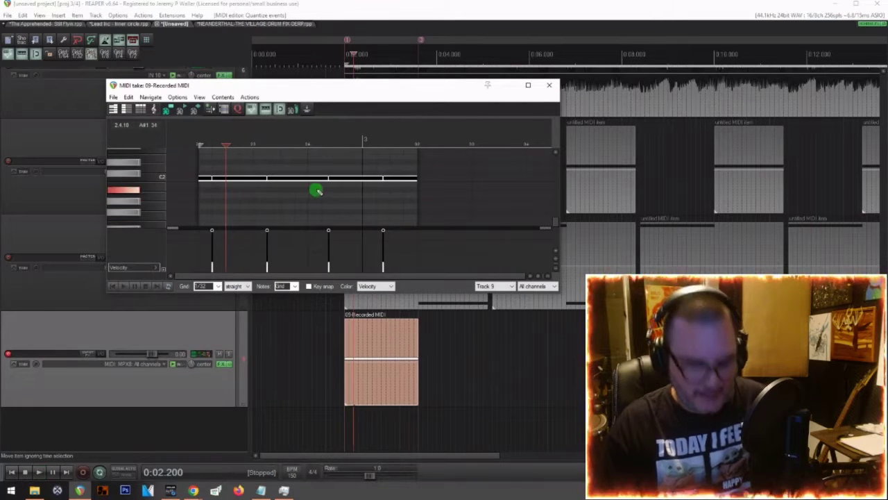
key(ctrl+z)
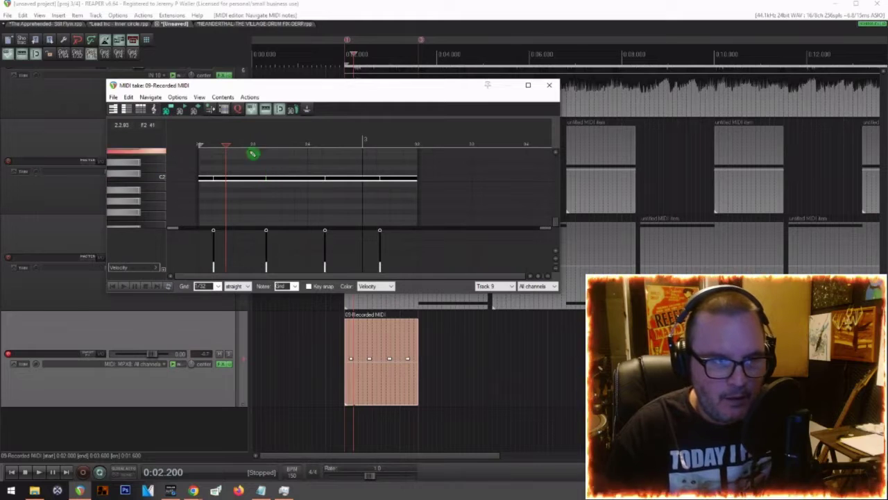
Step: Delete the first full kick note after the item's start and shorten the leftover note at the start
drag(244, 129, 261, 143)
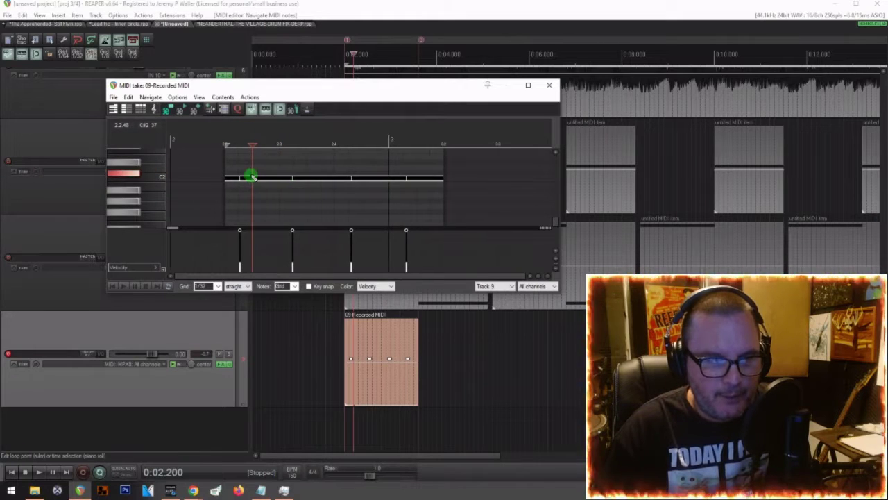
click(251, 180)
key(Delete)
drag(246, 178, 237, 179)
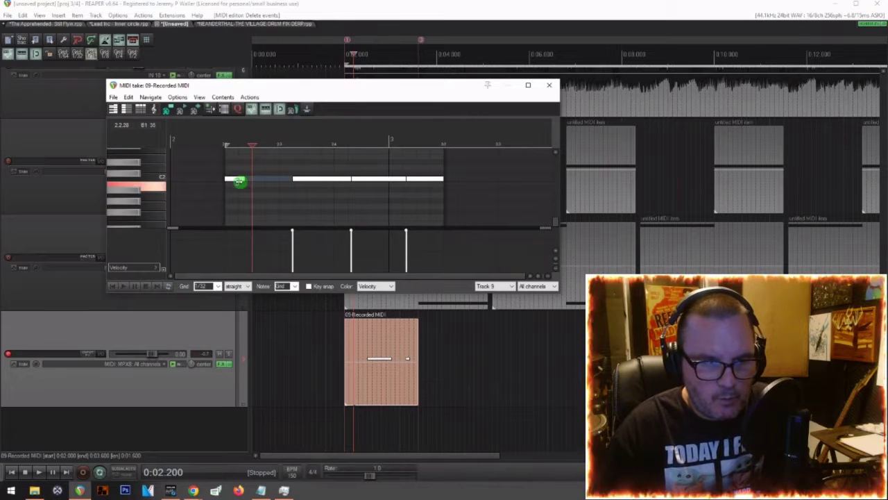
Step: Move the three remaining kick notes to beats 2.3, 2.4 and 3.1, shorten them and play back from 0:02.000
drag(317, 182, 302, 182)
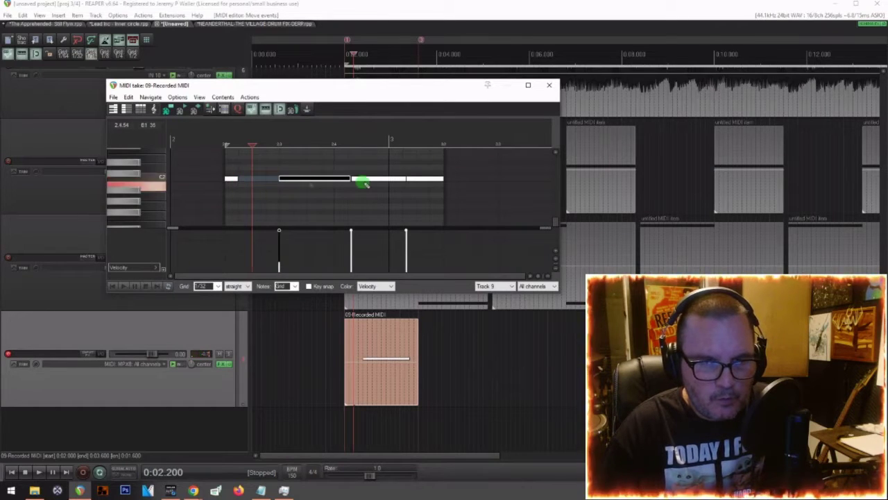
drag(333, 179, 293, 179)
drag(387, 180, 347, 180)
drag(433, 180, 400, 179)
click(224, 141)
key(space)
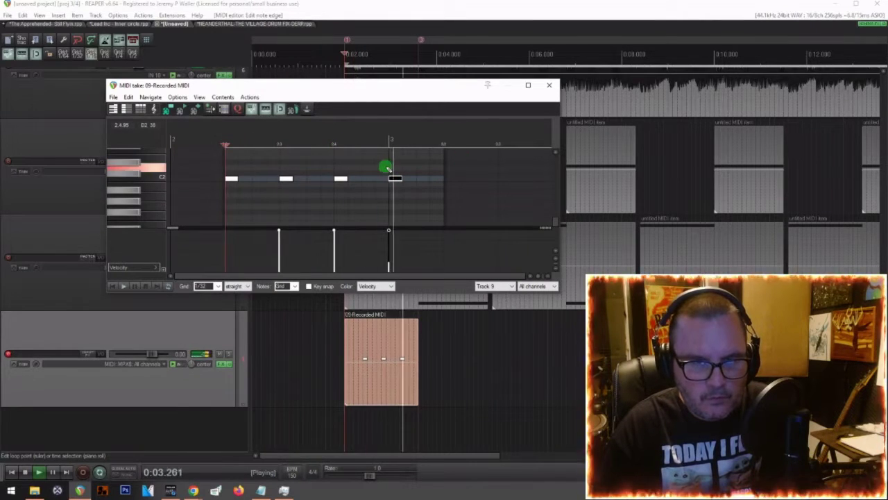
key(space)
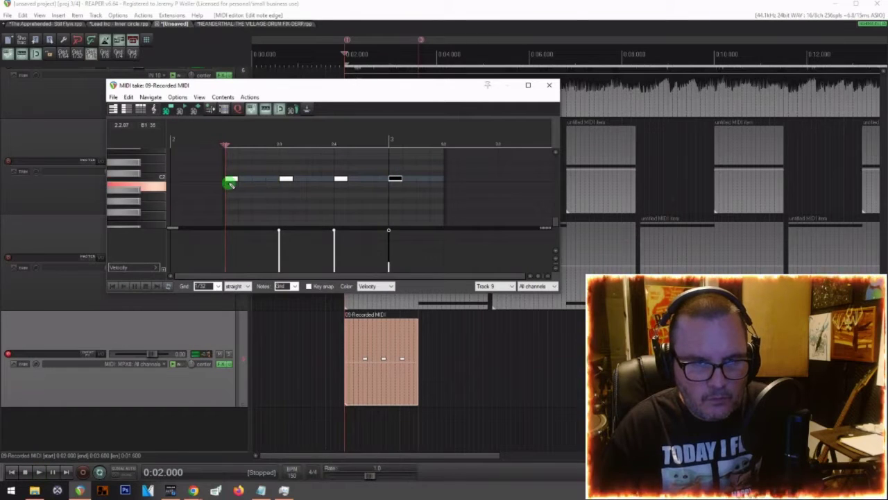
Step: Delete the kick notes at the item's start and at beat 2.4, and play the pattern back
double_click(233, 178)
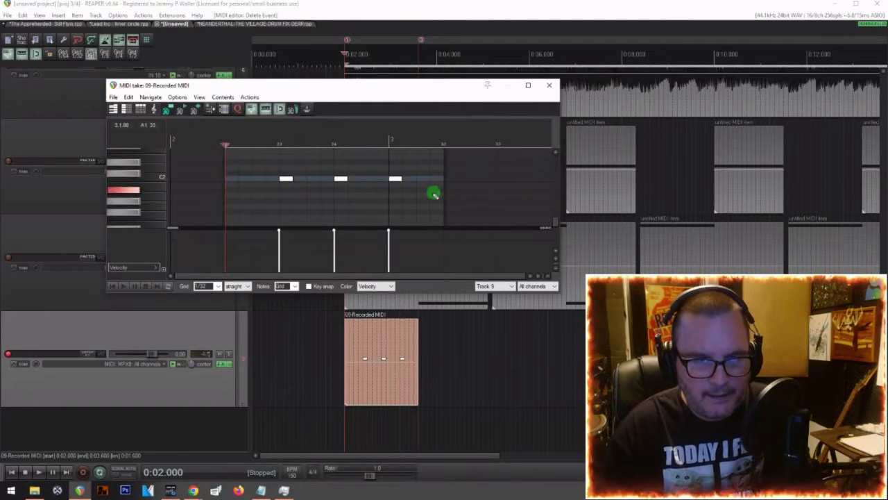
click(341, 180)
double_click(341, 180)
key(space)
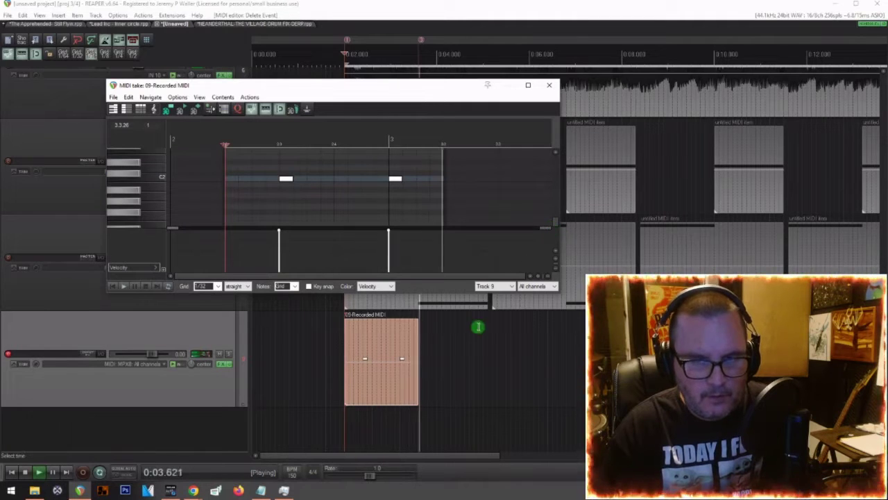
key(space)
Step: Undo the deletion of the beat 2.4 note, play the pattern and close the MIDI editor
click(326, 169)
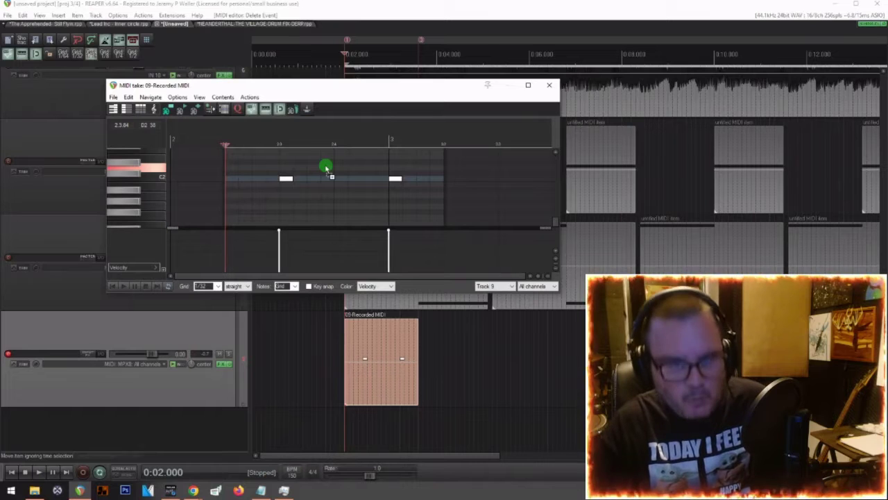
key(ctrl+z)
key(space)
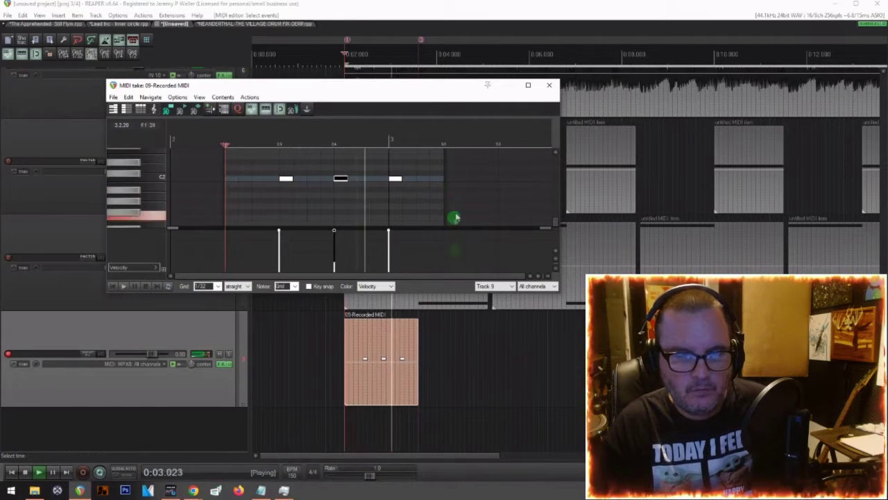
key(space)
click(549, 85)
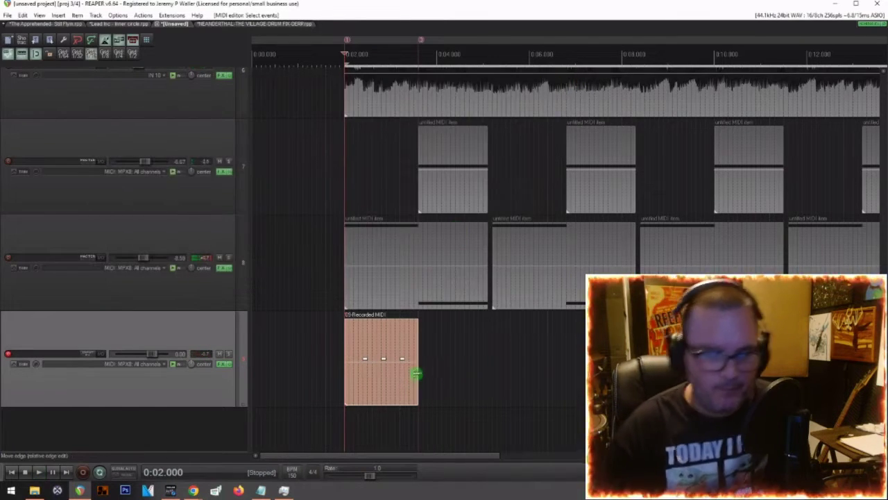
Step: Place two copies of track 9's item end to end after the original and play them from 0:02.000
click(418, 332)
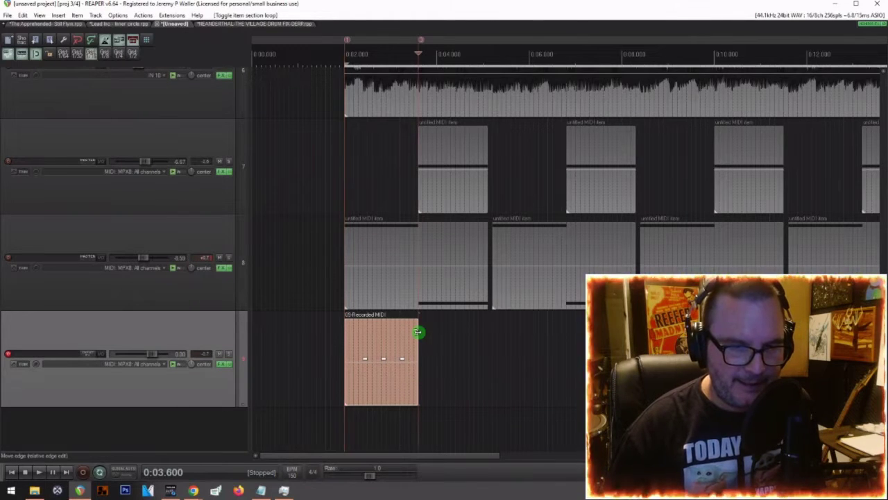
drag(418, 343, 419, 366)
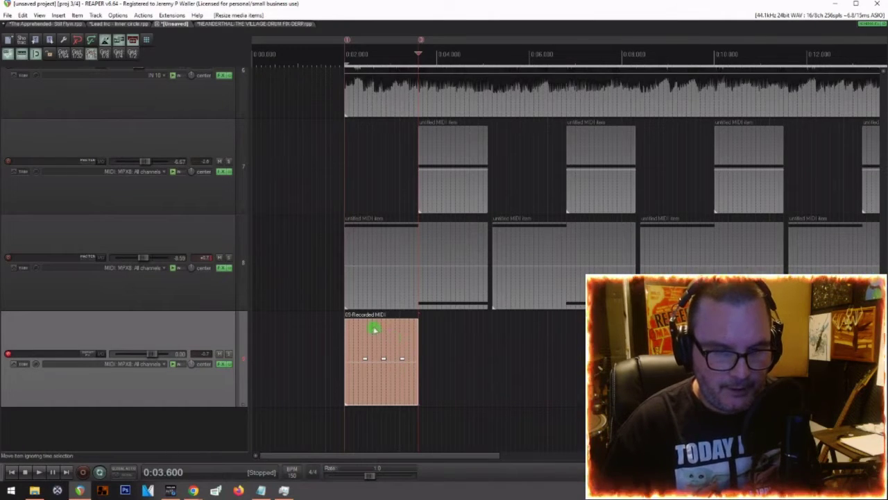
drag(363, 327, 525, 344)
click(346, 425)
key(space)
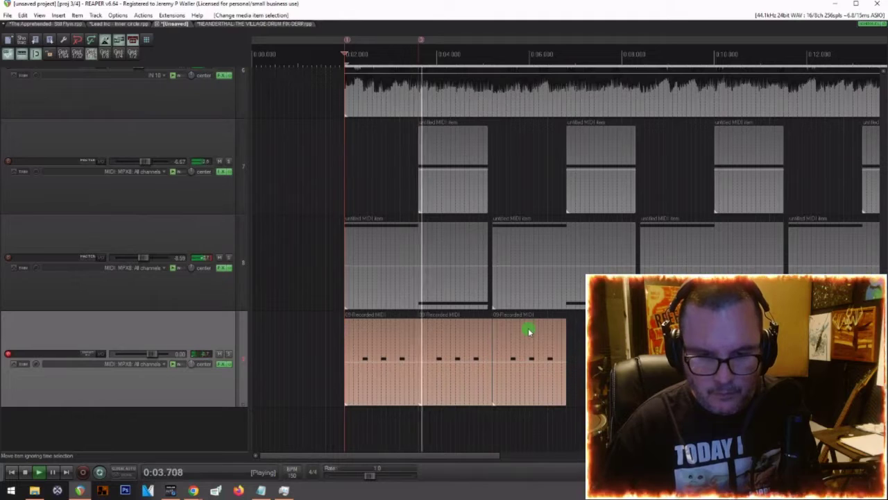
key(space)
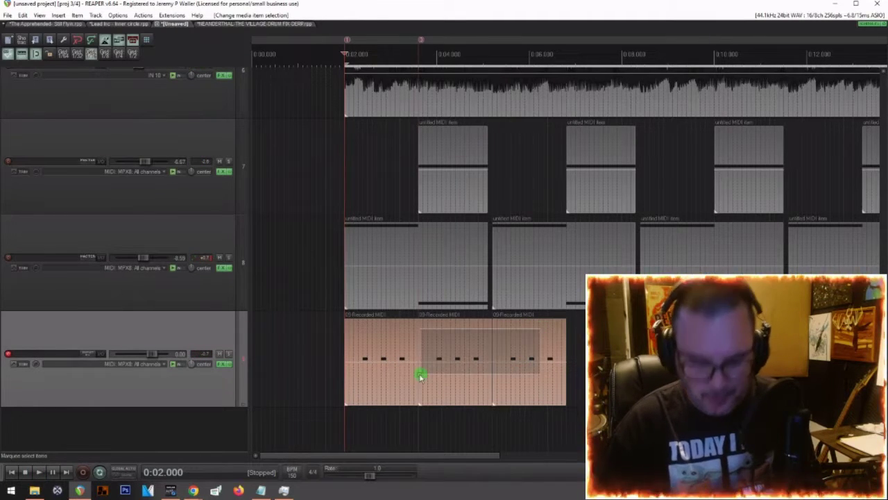
Step: Delete all three recorded items on track 9 and place the edit cursor at 0:02.000
key(Delete)
click(348, 386)
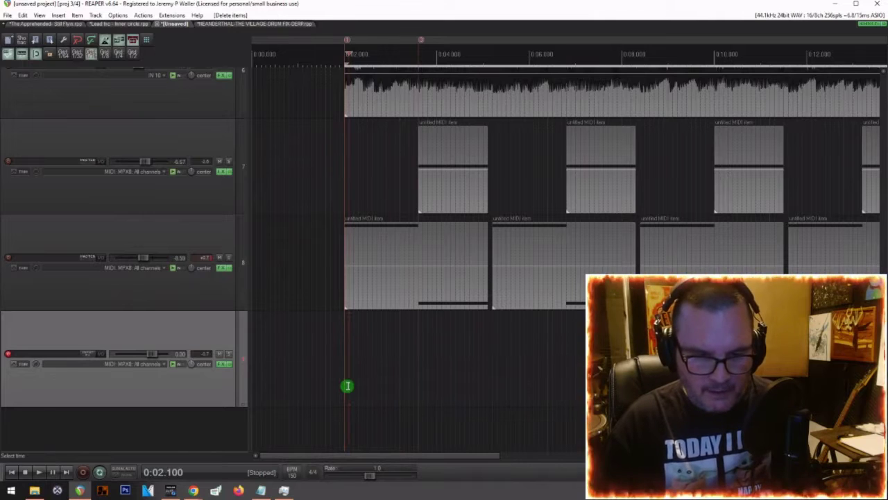
click(344, 384)
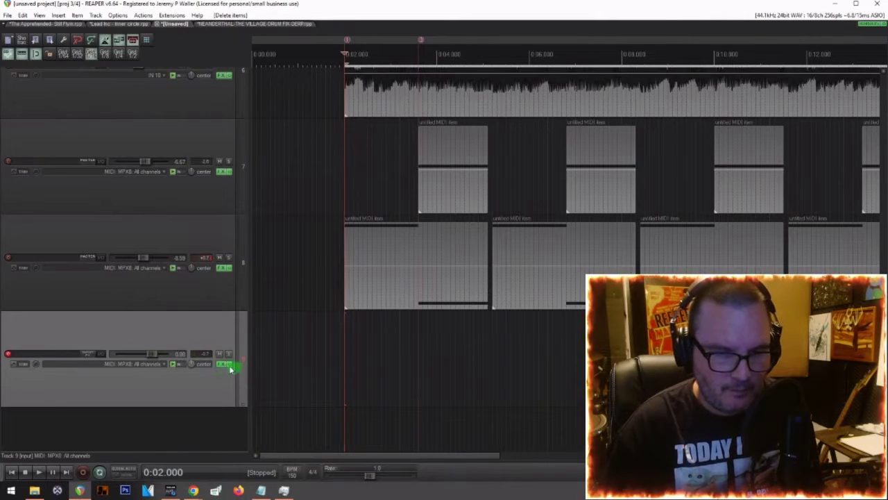
Step: Open track 9's ANA 2 and audition drum presets from the list's start, including ALT Kick, A Tale of 2 Toms and Gronka Dink
key(f)
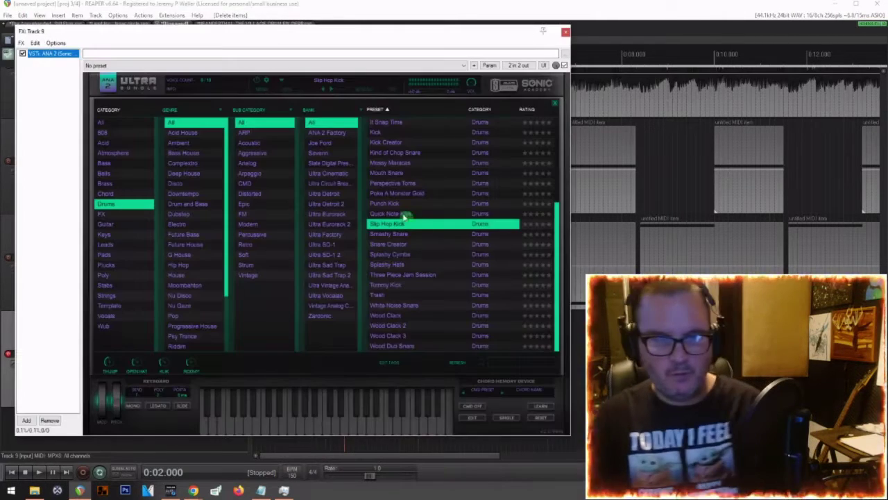
scroll(397, 195, up, 5)
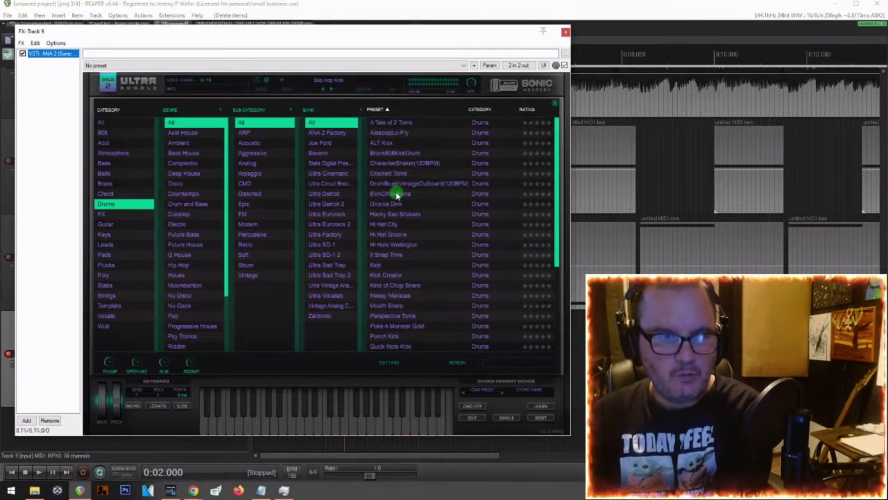
click(386, 144)
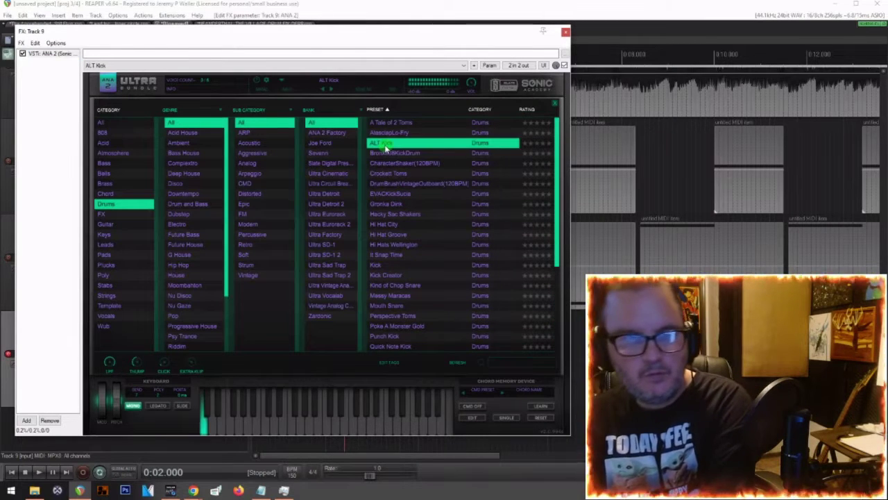
click(395, 132)
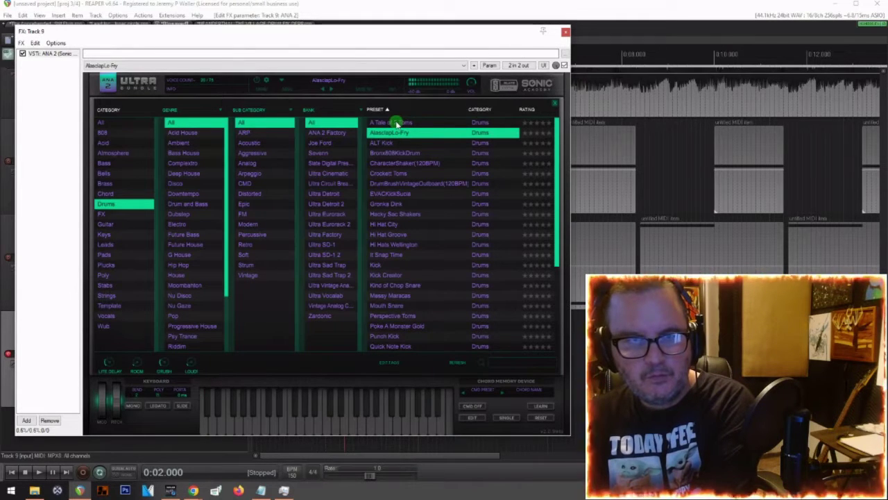
click(397, 123)
click(396, 183)
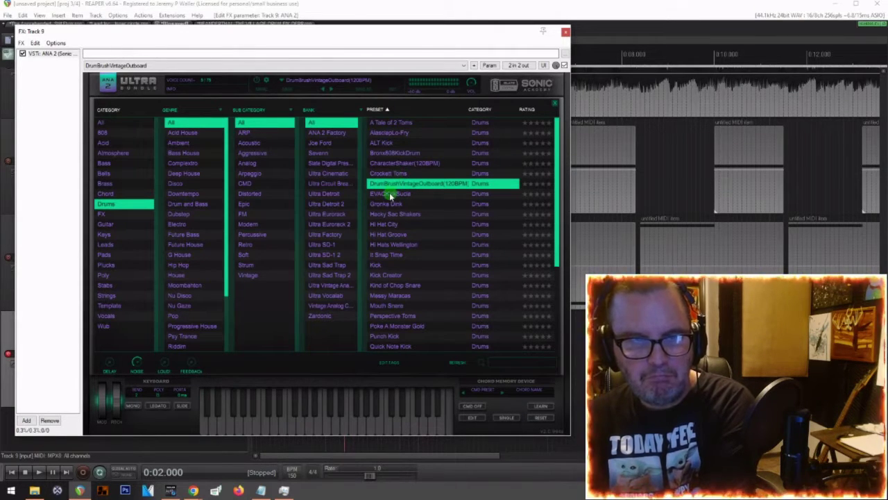
click(389, 192)
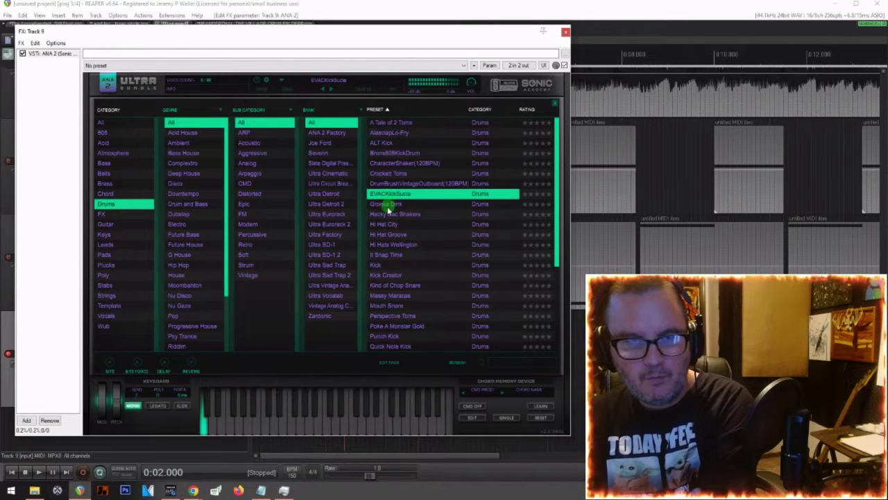
click(387, 204)
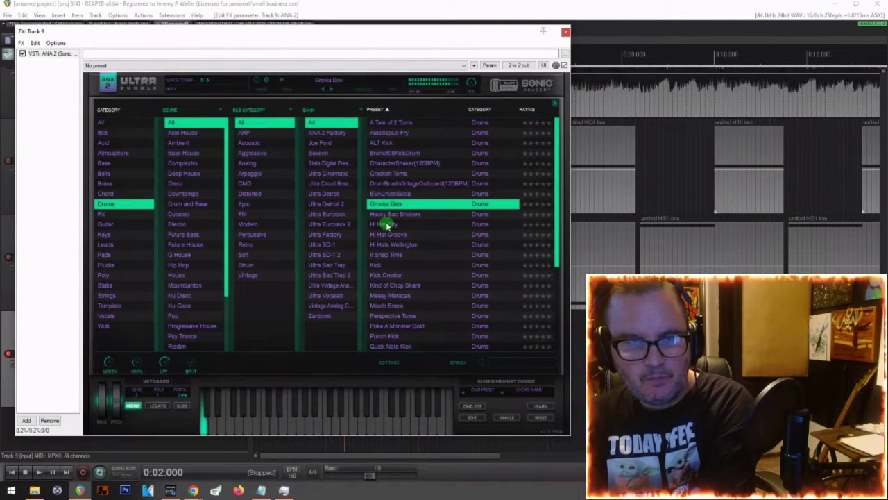
Step: Audition further drum presets from Hacky Sac Shakers to Messy Maracas, then return to Kick Creator
click(387, 216)
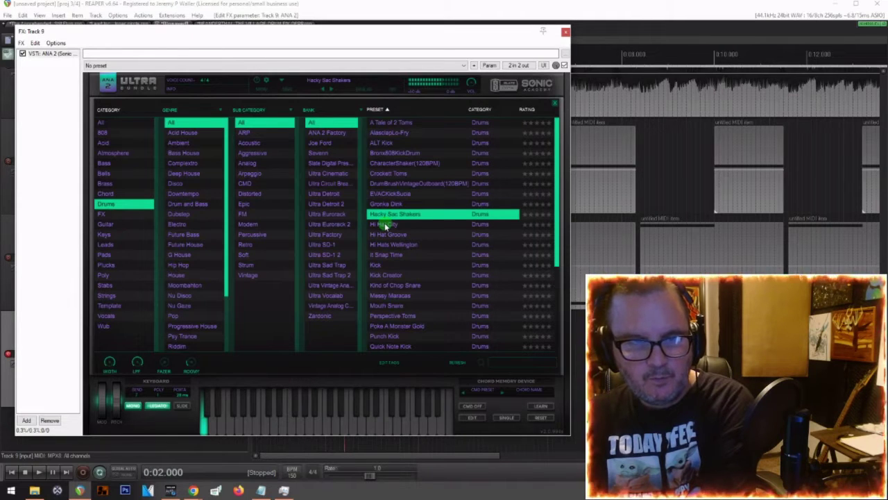
click(386, 224)
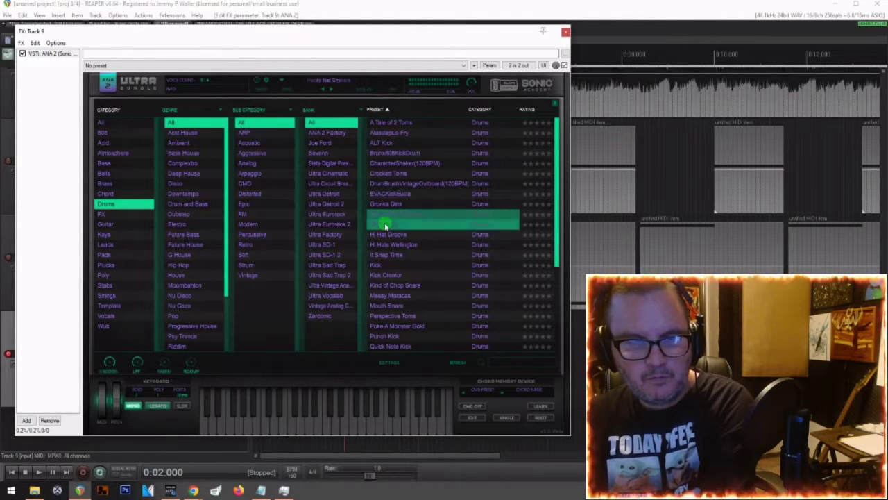
click(387, 245)
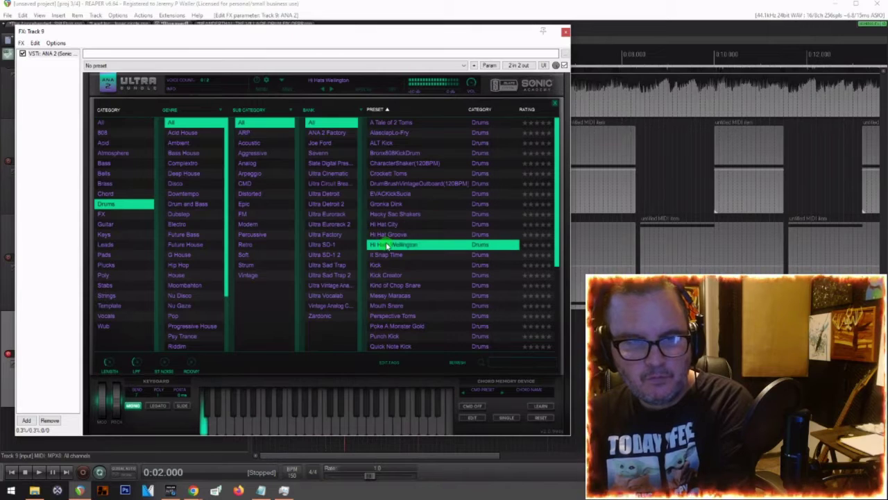
click(379, 266)
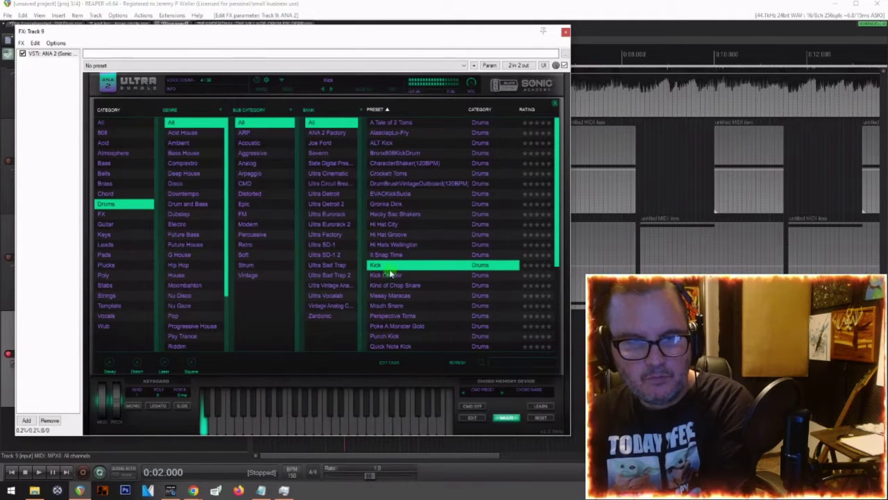
click(388, 277)
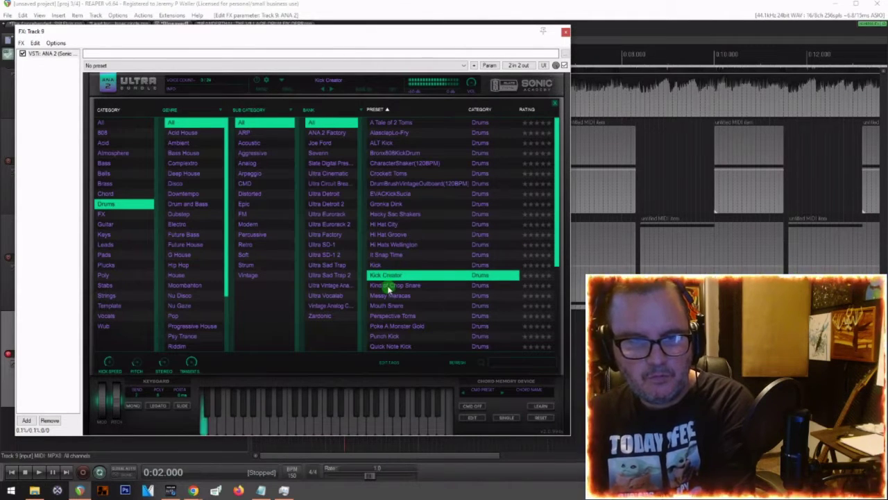
click(389, 286)
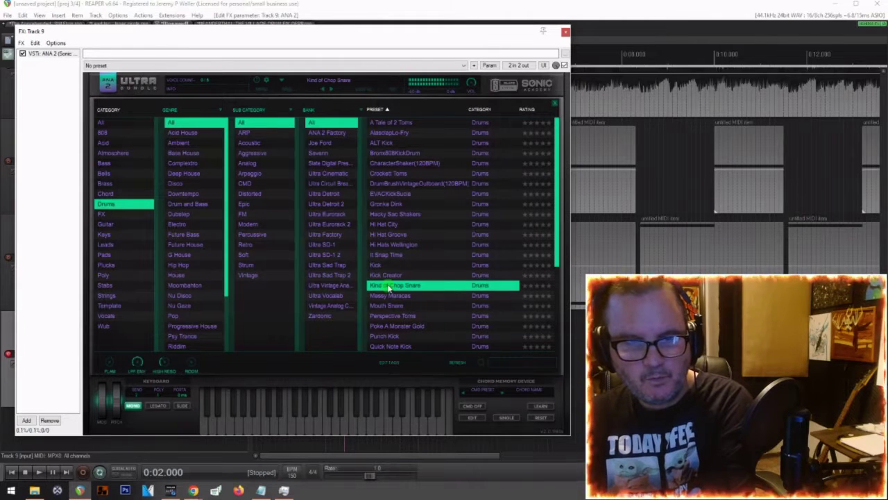
click(390, 296)
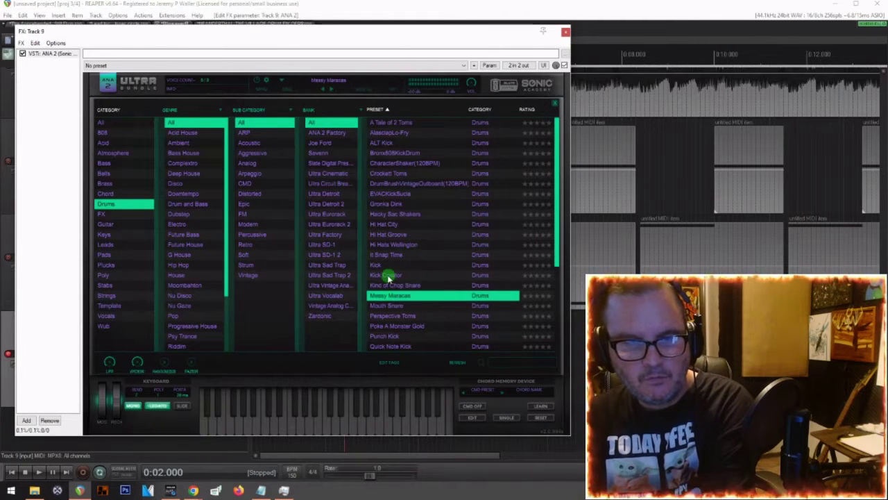
click(388, 276)
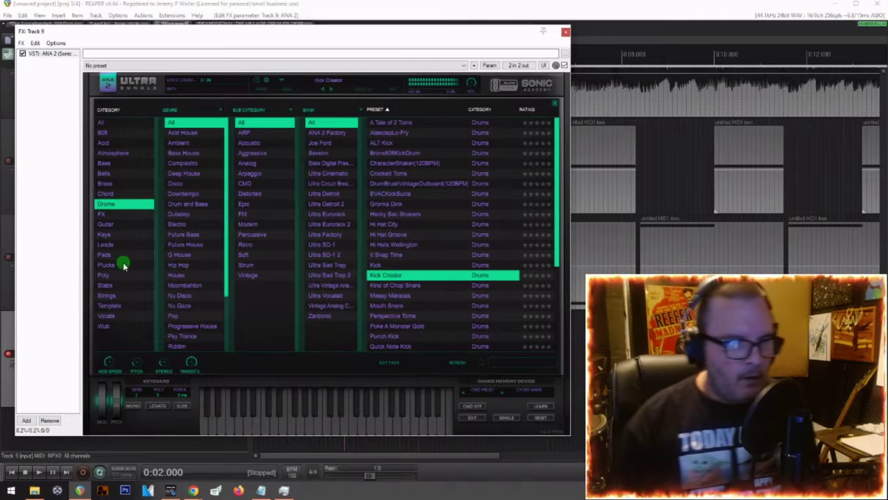
Step: Switch to the FX category and audition presets including Analog Explosion, Bit Crush Riser, Chomper and Cybertron
click(102, 216)
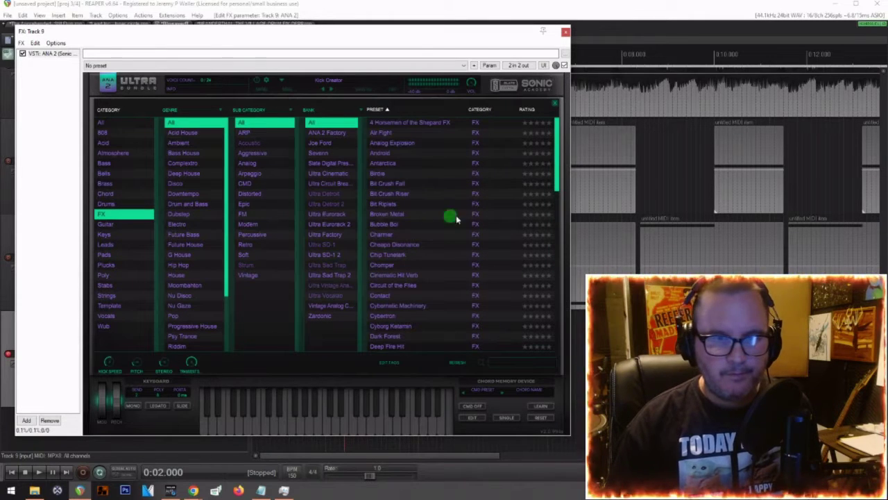
click(389, 143)
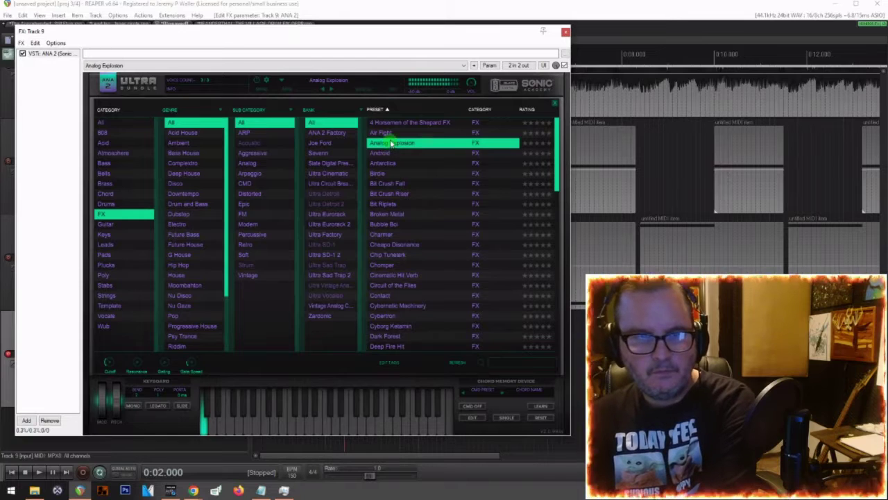
click(386, 194)
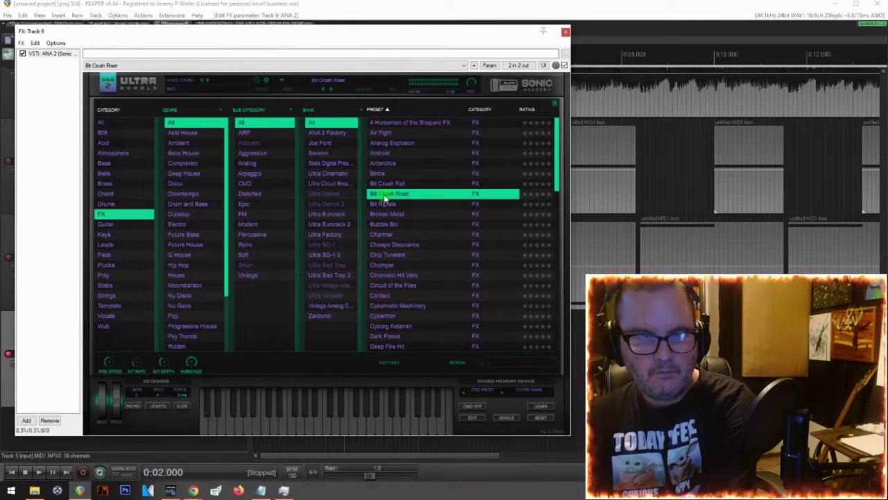
click(386, 255)
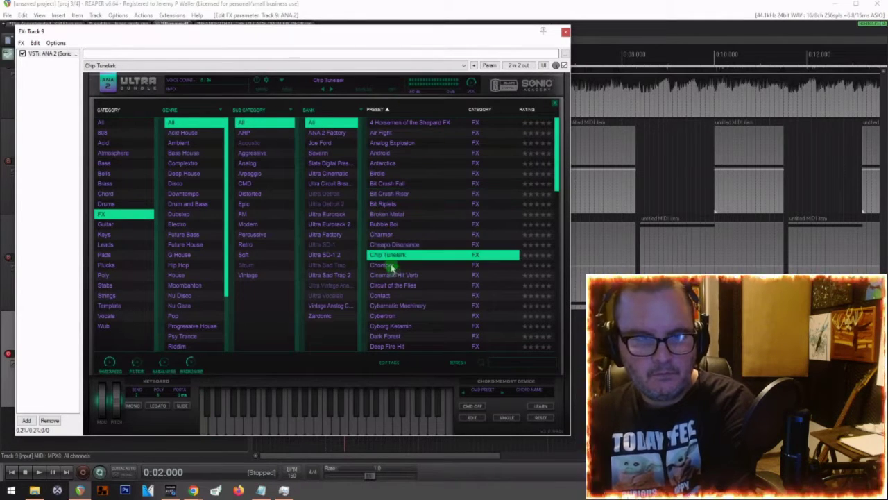
click(386, 265)
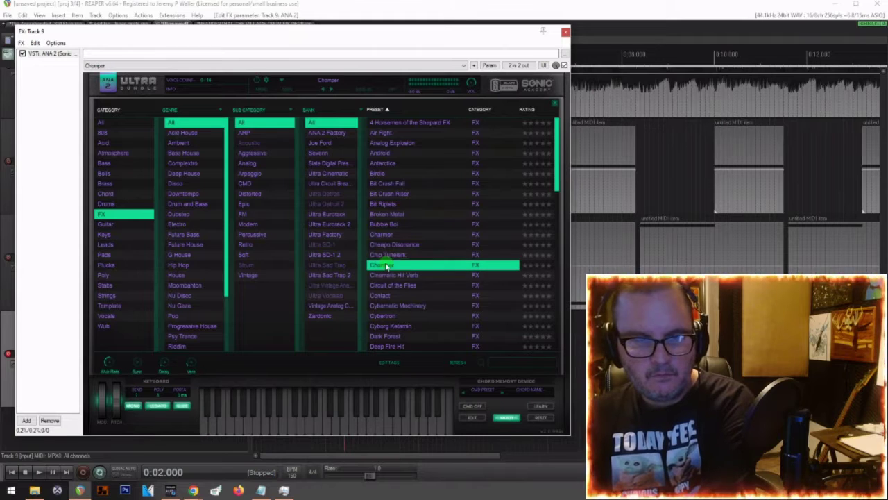
click(387, 316)
Step: Audition the FX presets Dark Forest, Deep Fire Hit, Distorted Rain Riser, Distressed Doors, Door Slam Hit and Down Sweep
scroll(388, 316, down, 2)
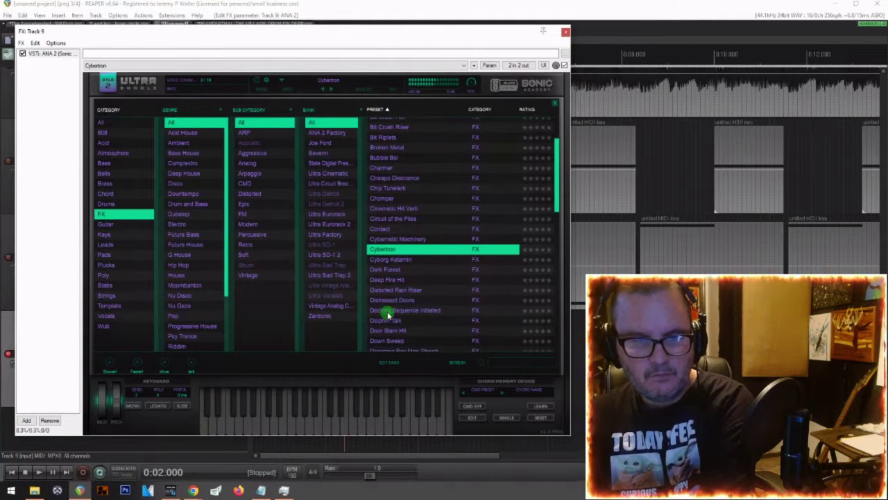
click(376, 269)
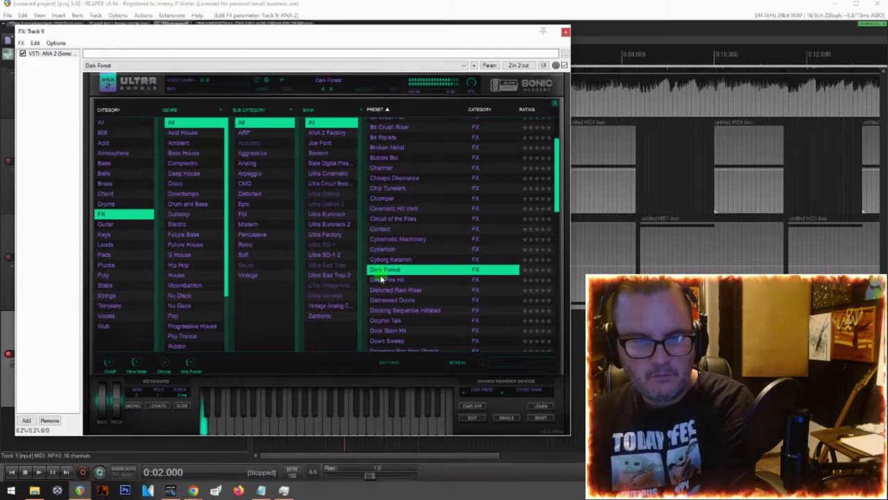
click(380, 279)
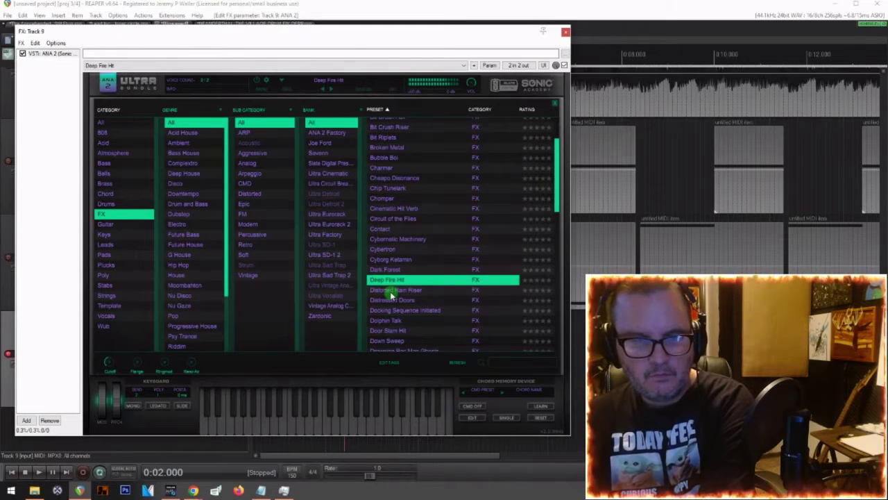
click(391, 290)
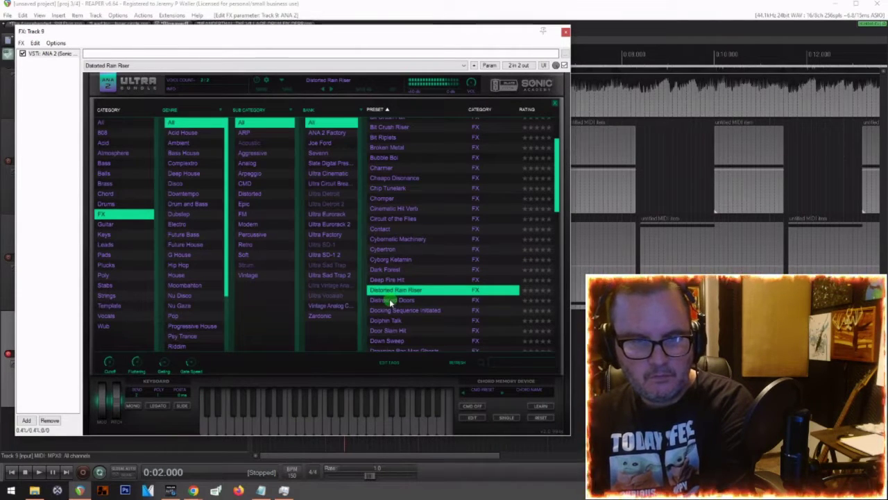
click(389, 300)
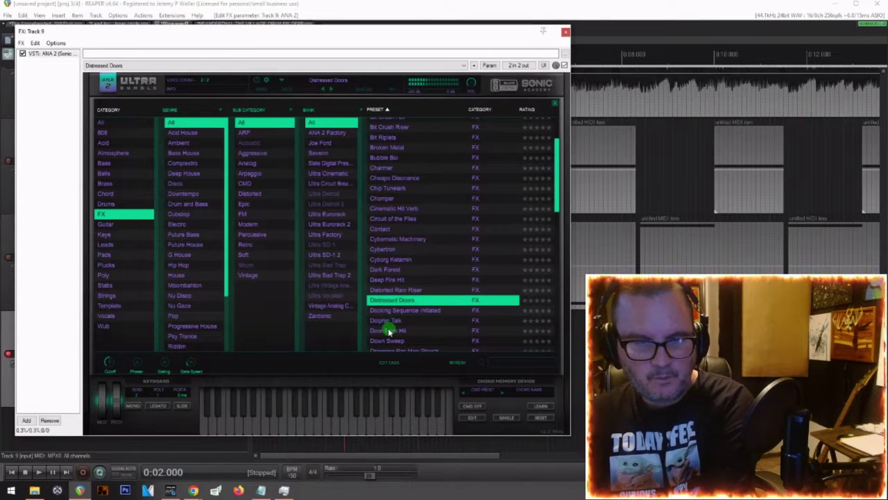
click(389, 331)
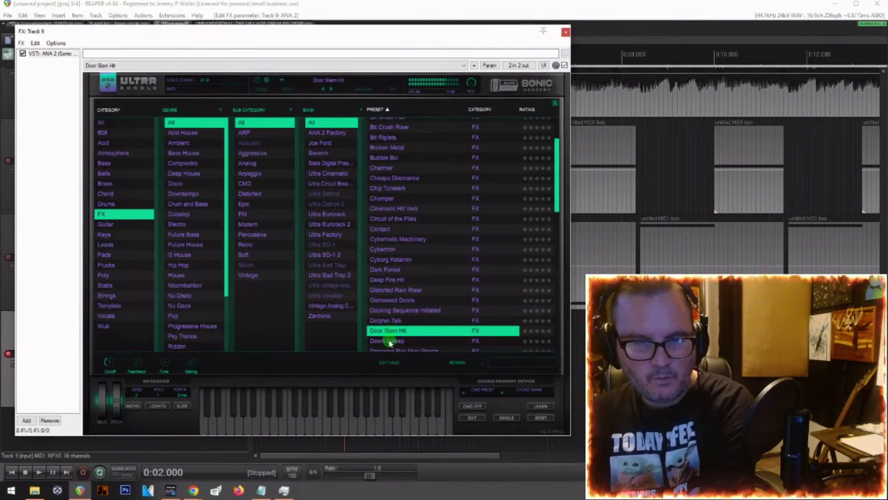
click(390, 342)
Step: Compare FX presets from Easy Riser to Five Oh, load Fast Puncher on track 9 and close the FX window
scroll(395, 312, down, 2)
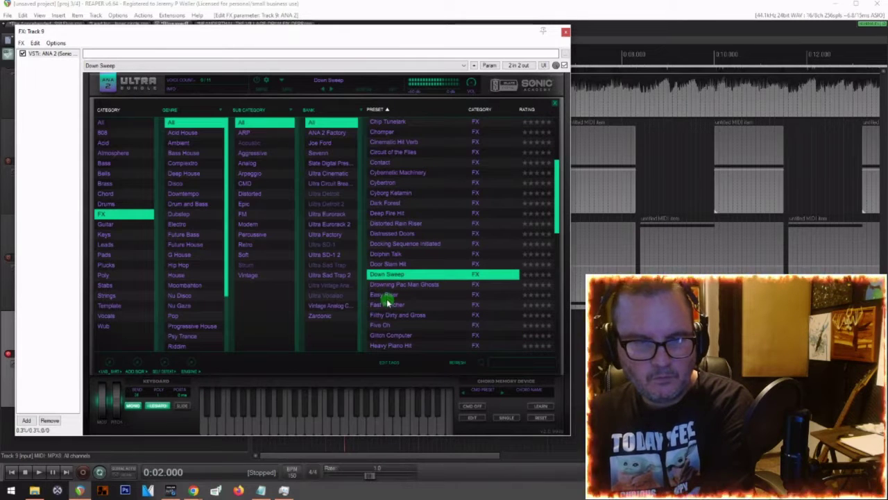
click(387, 297)
click(384, 304)
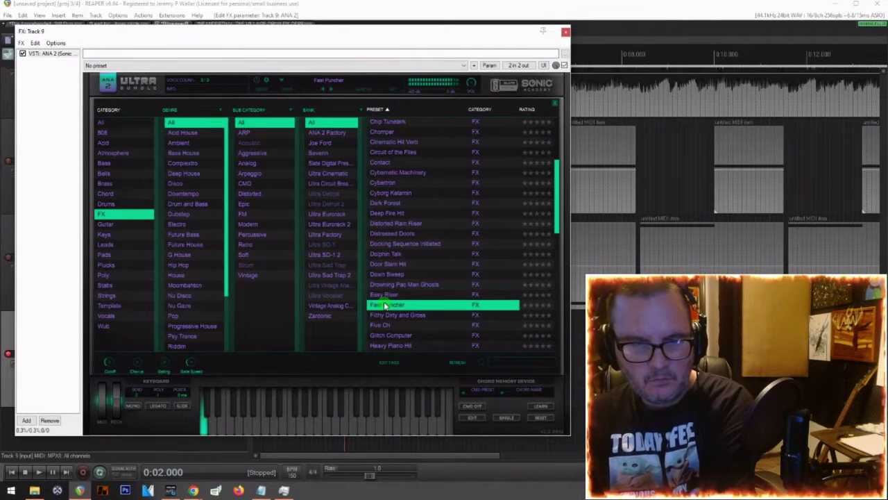
click(383, 325)
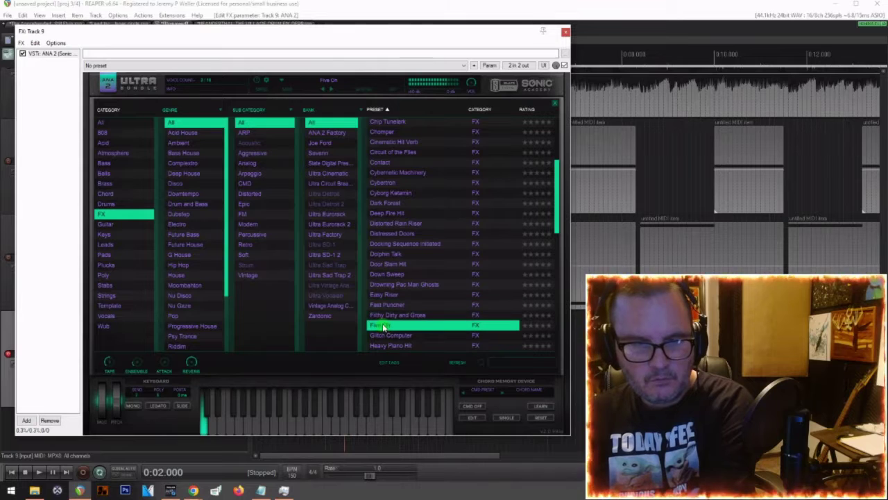
click(381, 316)
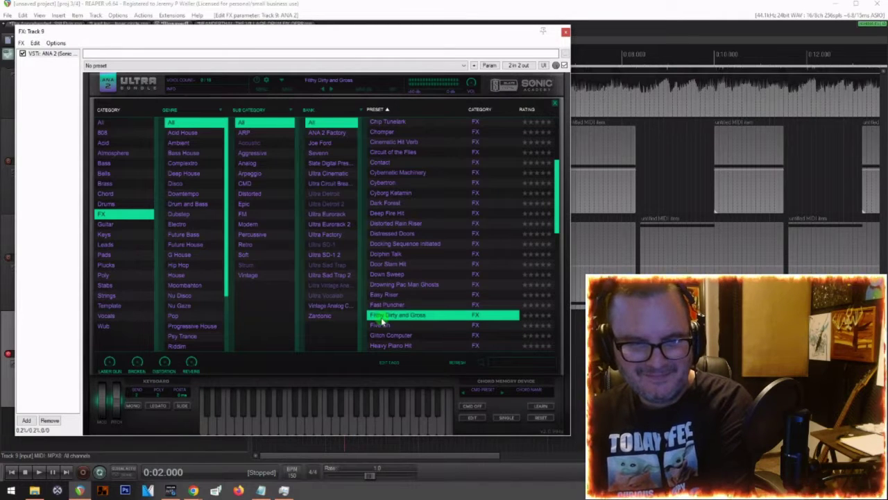
click(383, 306)
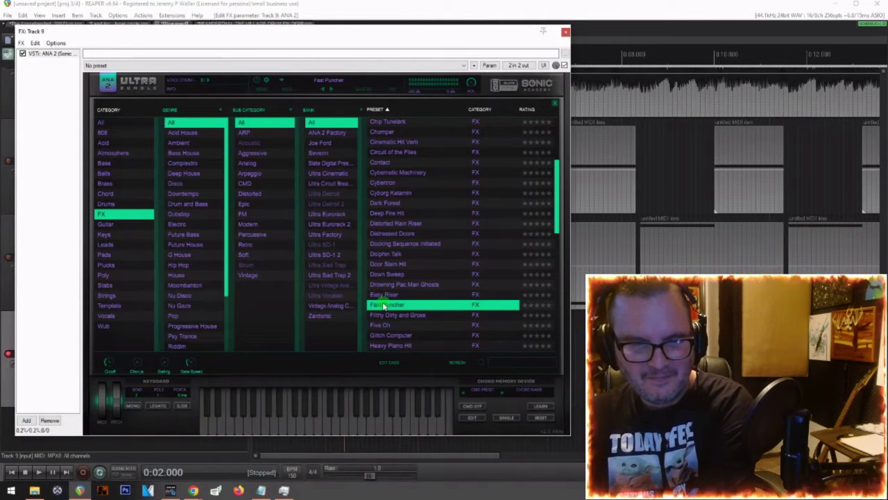
click(565, 31)
Step: Create a MIDI item on track 9 from 0:03.600 to 0:05.200 with a short C#2 note at its start
key(space)
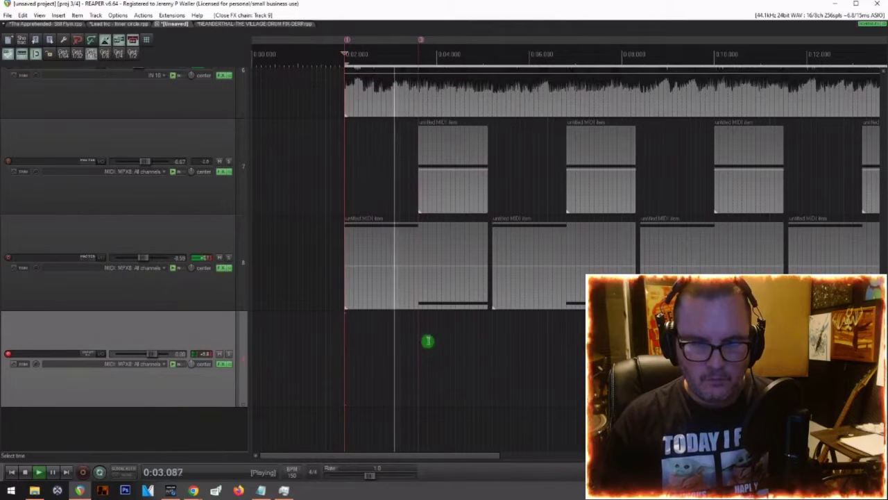
key(space)
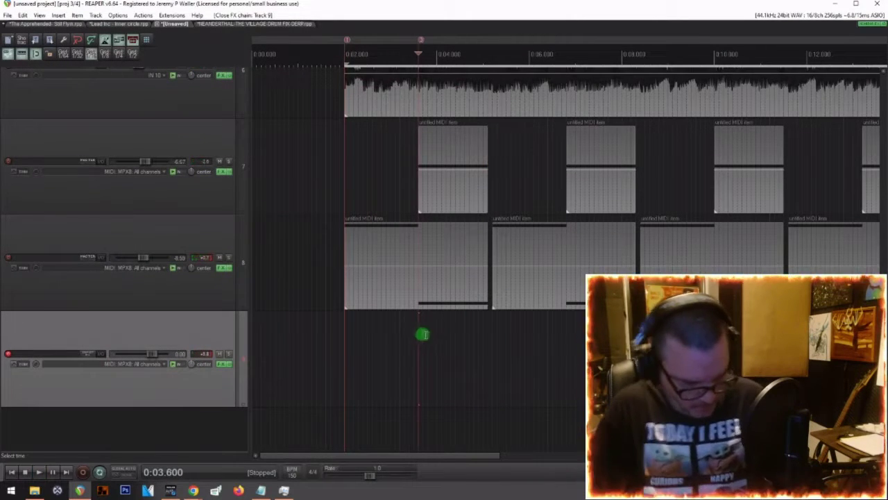
double_click(441, 349)
double_click(448, 379)
drag(159, 178, 138, 206)
click(170, 201)
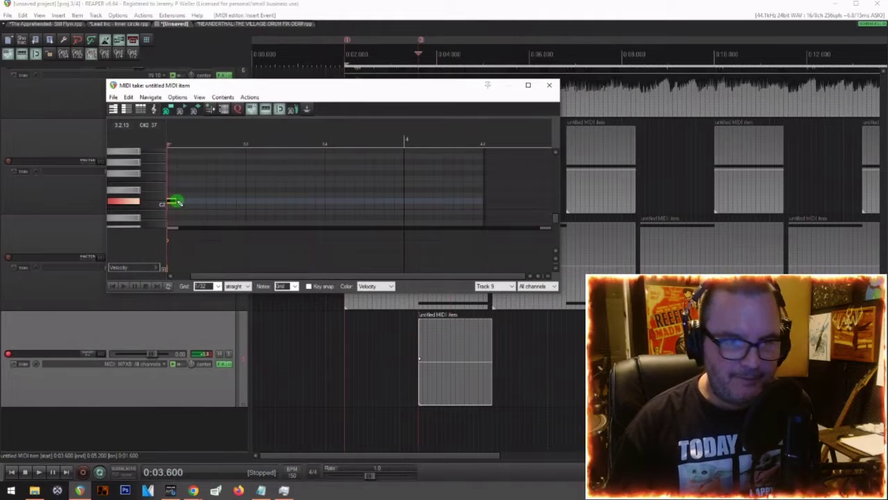
click(549, 85)
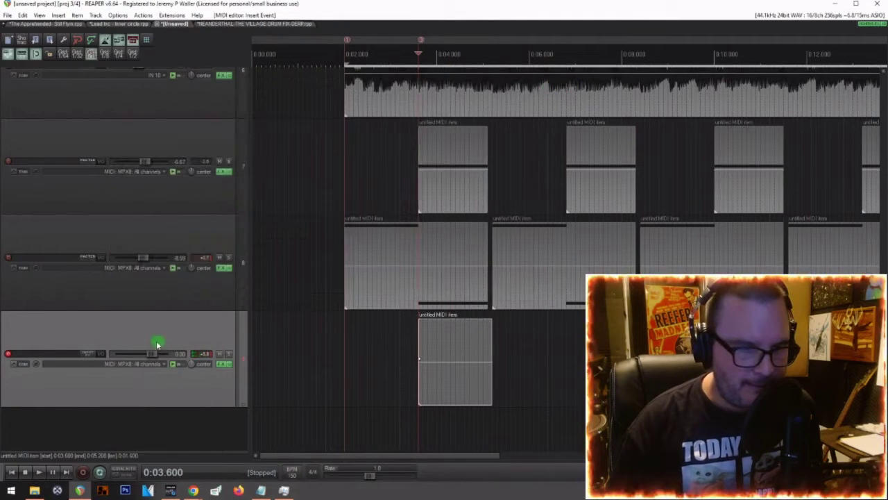
Step: Lower track 9's volume to -5.74 dB while playing the riff from 0:02.100 to balance the FX hit
drag(151, 356, 141, 354)
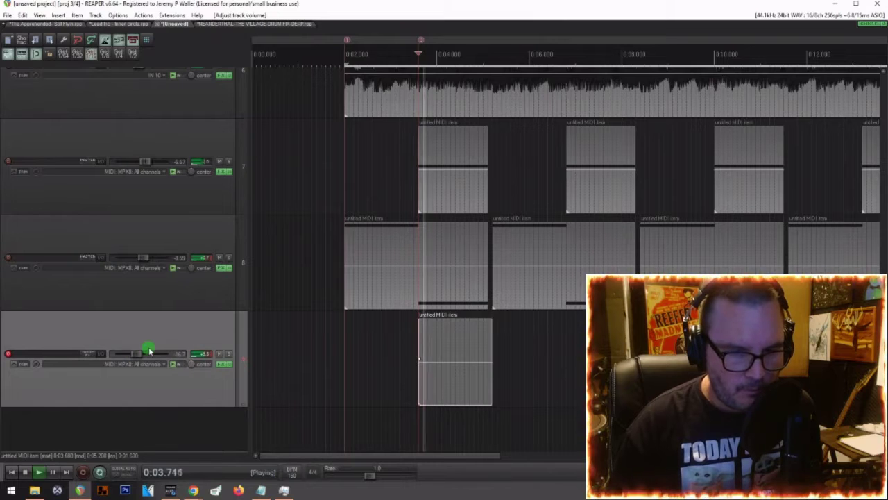
click(347, 366)
key(space)
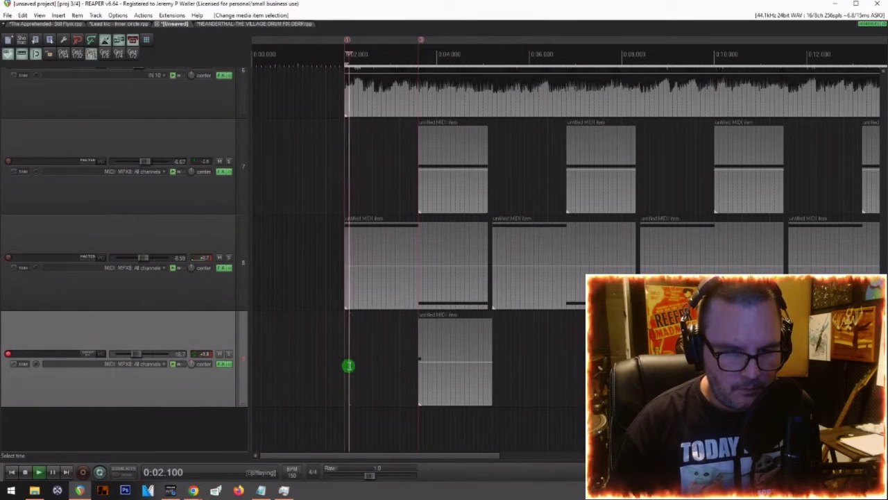
key(space)
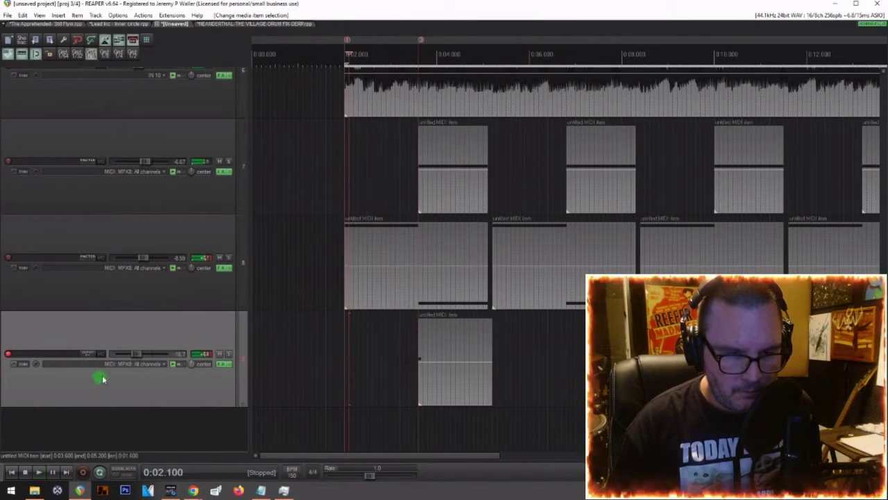
drag(135, 355, 142, 356)
key(space)
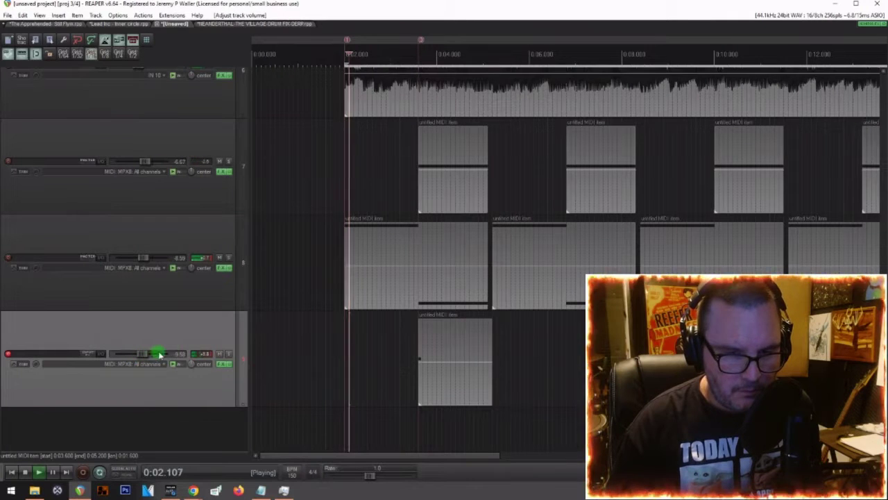
key(space)
drag(142, 357, 140, 358)
key(space)
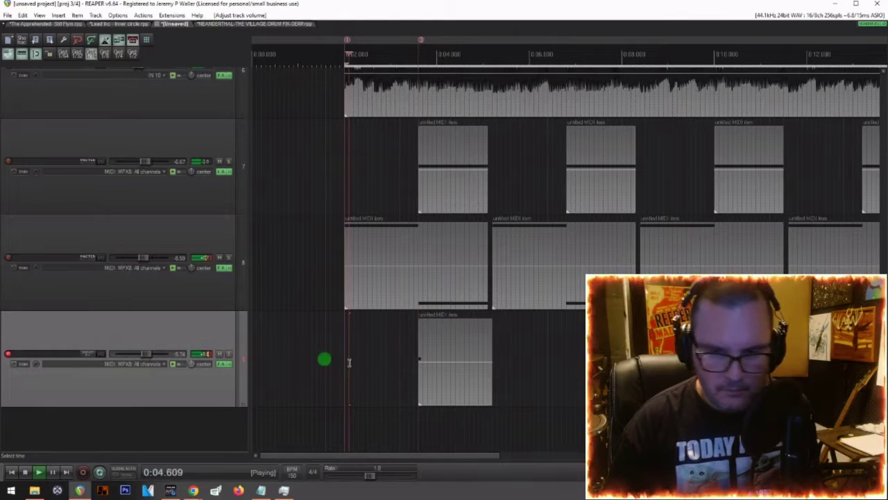
key(space)
Step: Copy the track 9 FX hit under each remaining chord hit and at 0:16.500, and play the arrangement from the start
drag(439, 330, 590, 331)
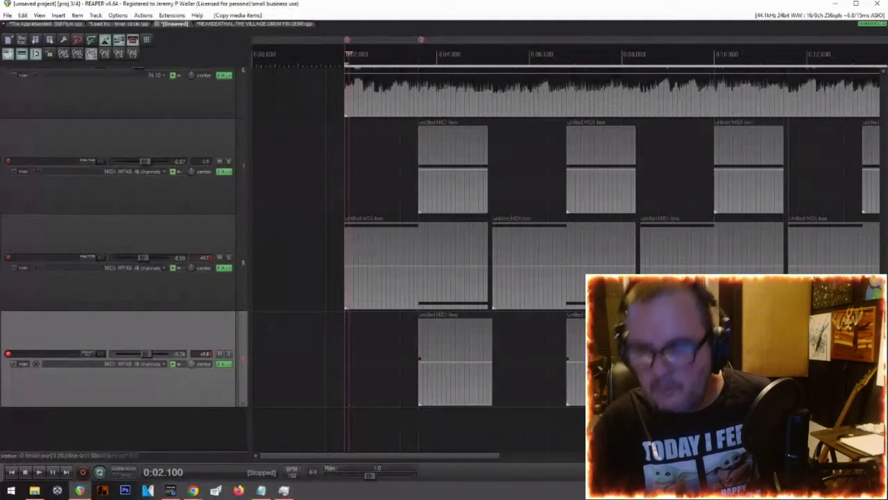
scroll(647, 34, right, 3)
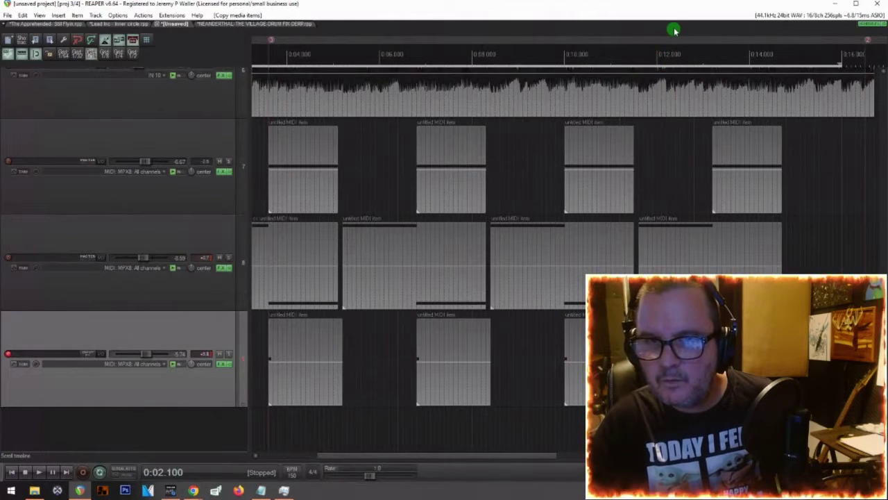
drag(671, 32, 403, 32)
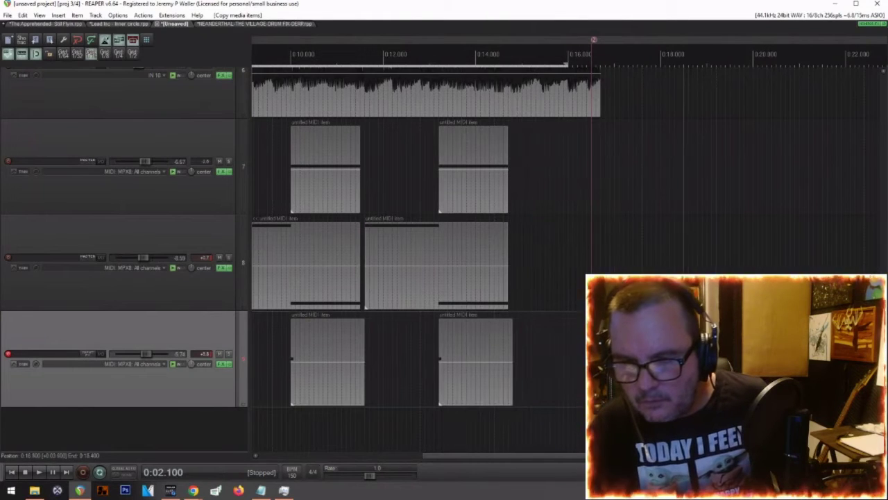
key(space)
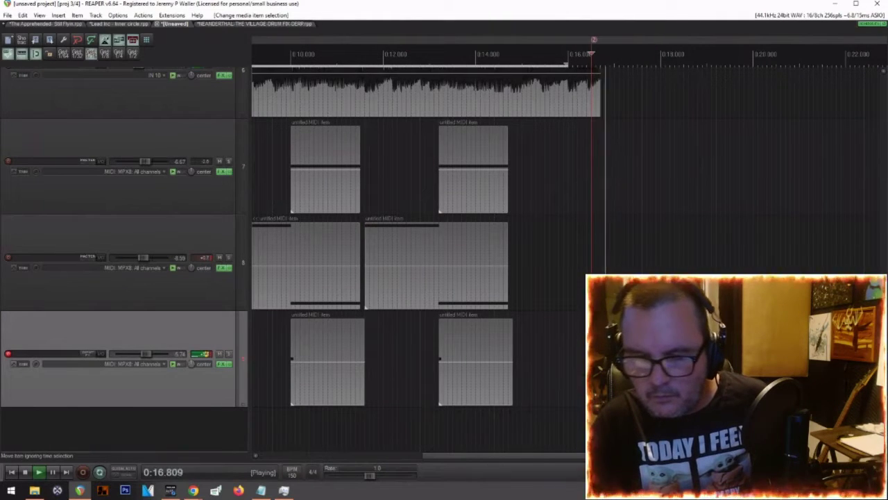
key(Home)
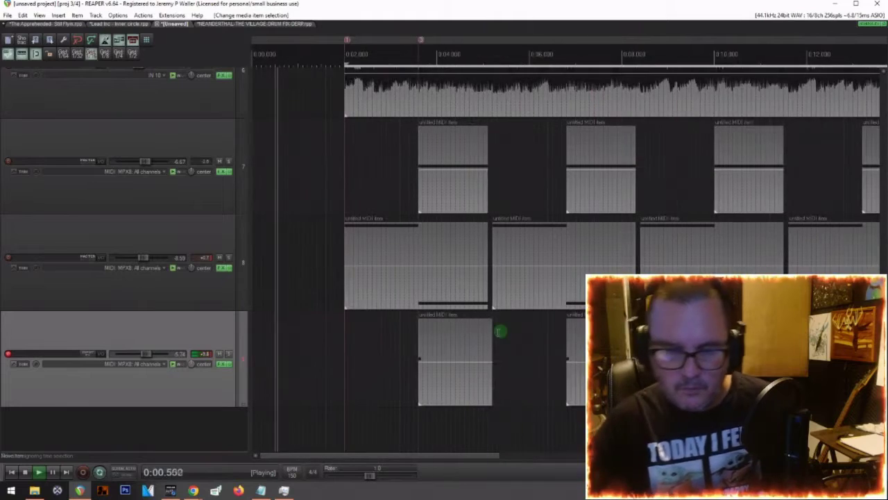
scroll(482, 362, down, 3)
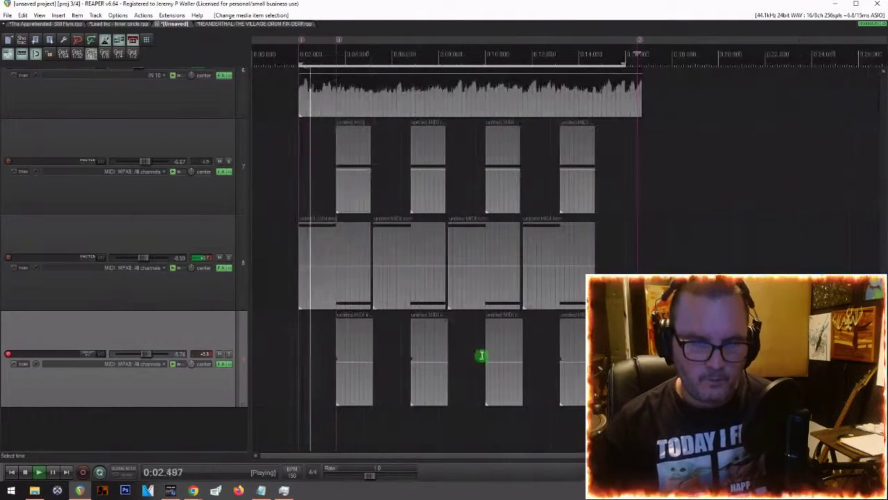
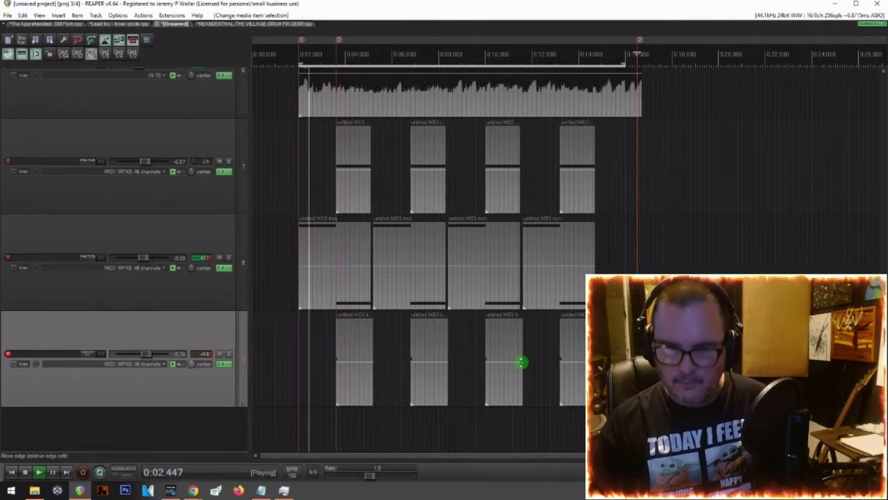
key(space)
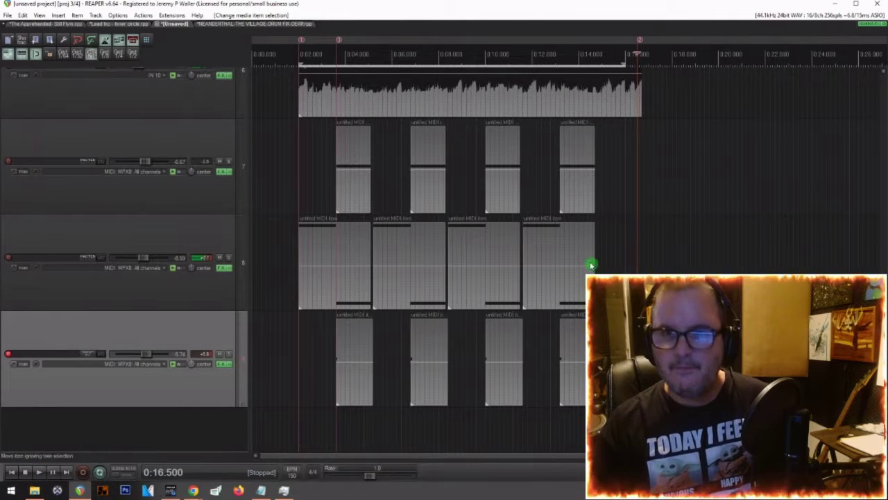
Step: Remove the loop/time selection and play the riff's ending from 0:15.800
right_click(350, 64)
click(383, 71)
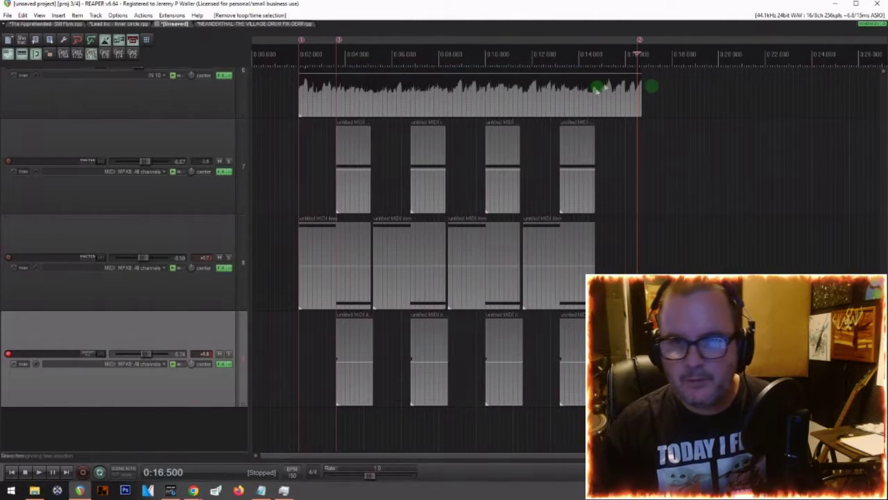
click(625, 83)
key(space)
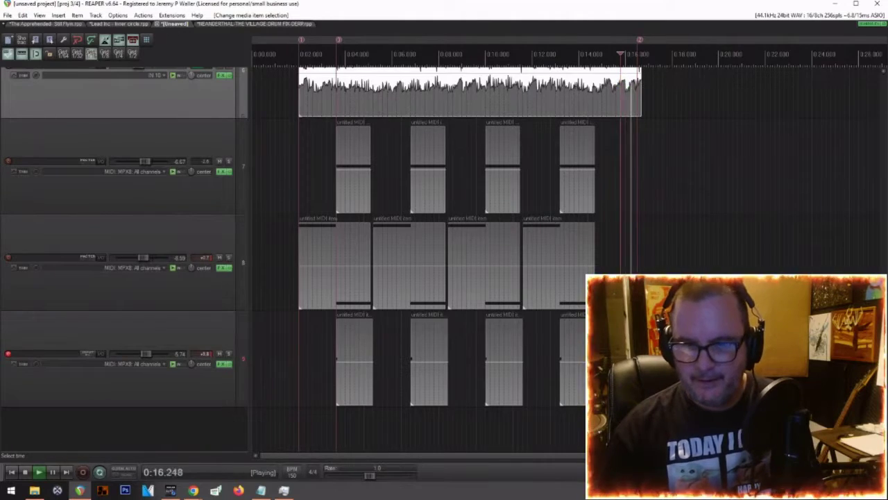
Step: Move the last FX hit on track 9 to start at 0:16.400 and audition it from 0:16.000
scroll(620, 83, up, 5)
key(space)
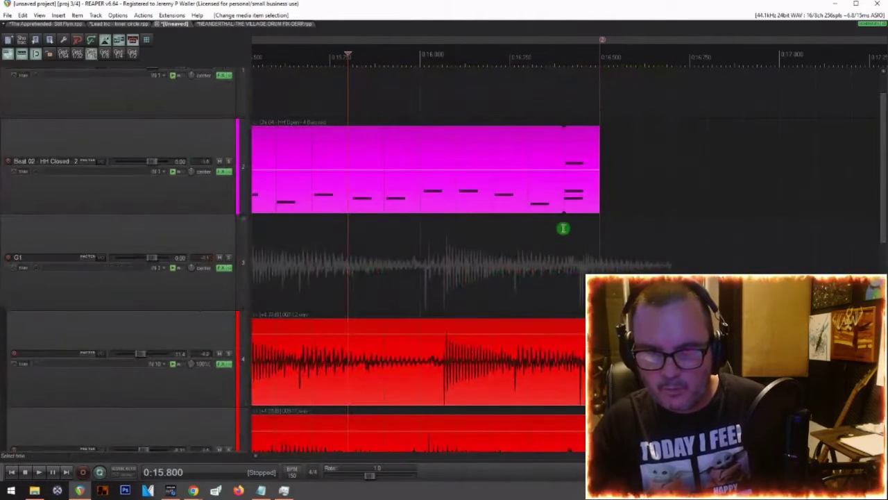
click(563, 229)
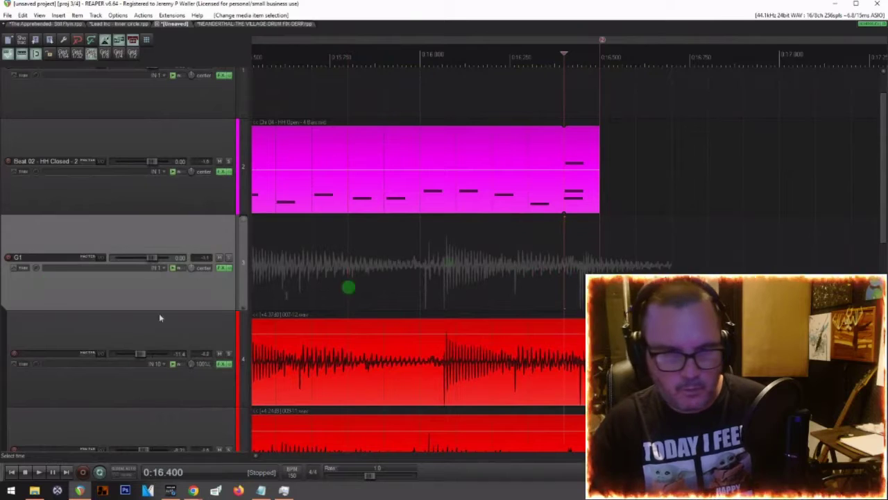
scroll(50, 278, down, 5)
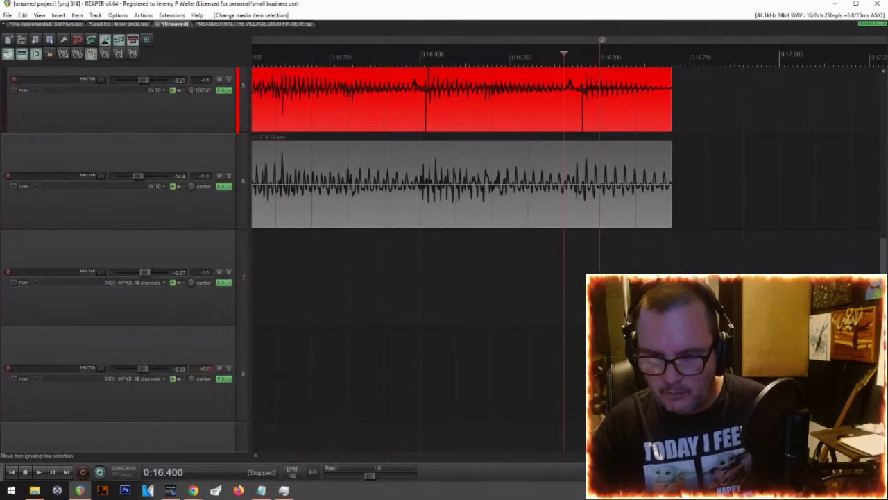
drag(625, 437, 589, 437)
click(436, 387)
key(space)
key(space)
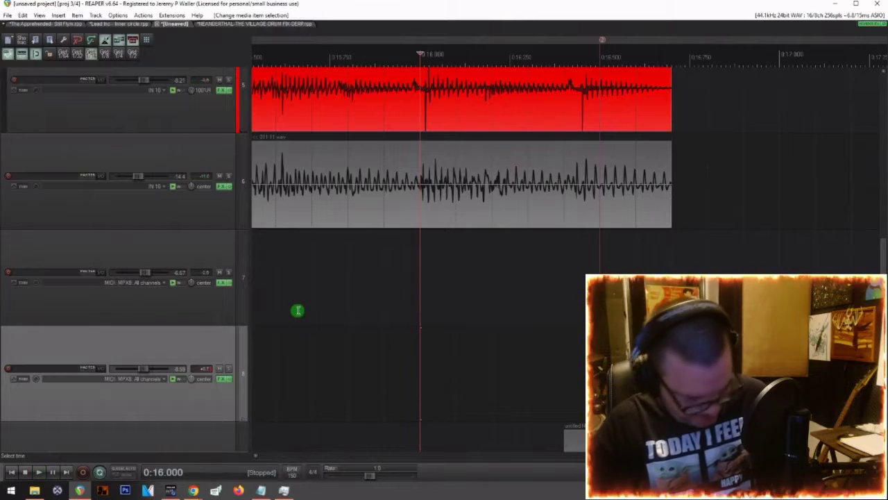
Step: Replay the ending from 0:16.000 with all tracks in view and return the cursor to 0:02.000
key(Page_Down)
key(Page_Down)
key(Page_Down)
key(Page_Down)
key(space)
scroll(353, 345, down, 3)
key(space)
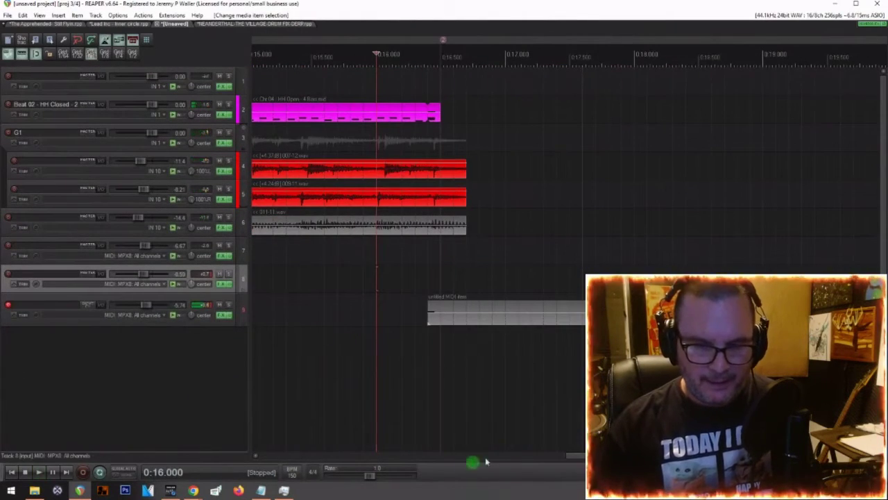
scroll(432, 403, down, 6)
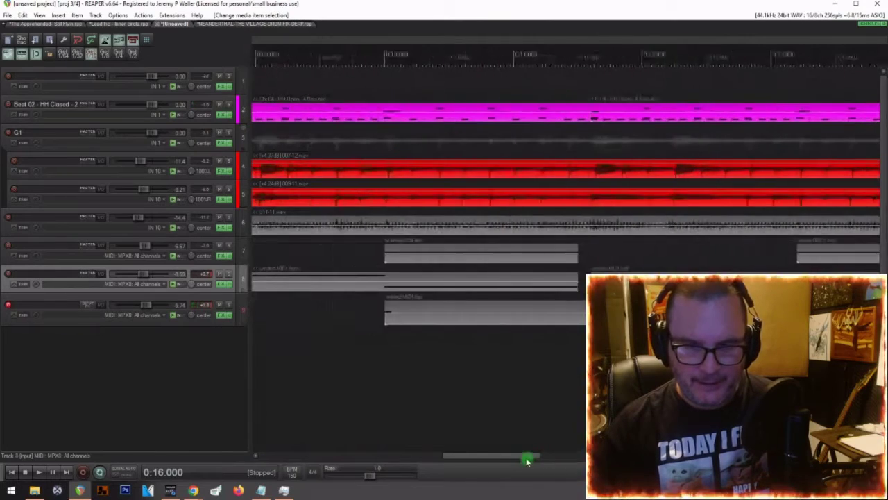
drag(397, 456, 326, 445)
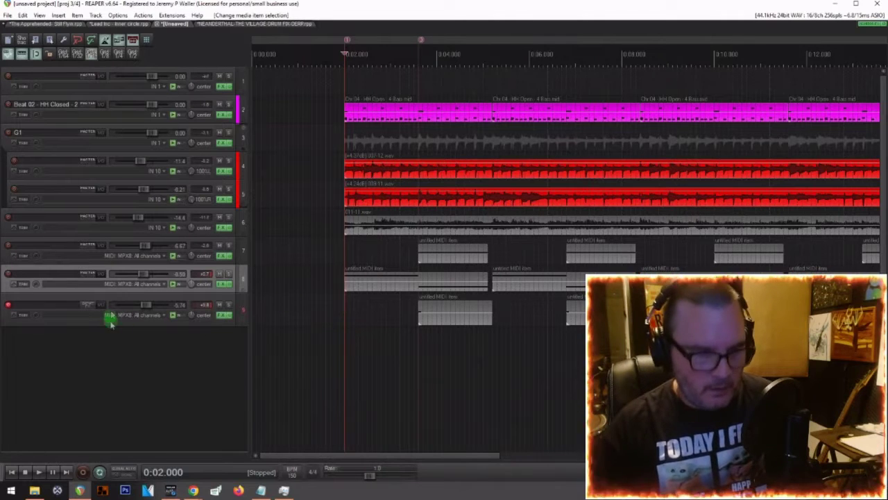
Step: Add a new track 10 below the FX hit track and disarm track 9 for recording
click(73, 346)
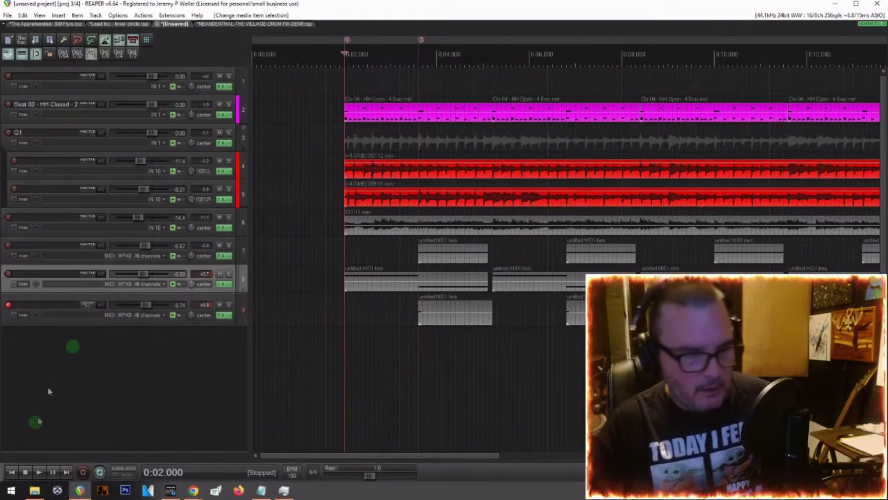
double_click(52, 368)
click(9, 306)
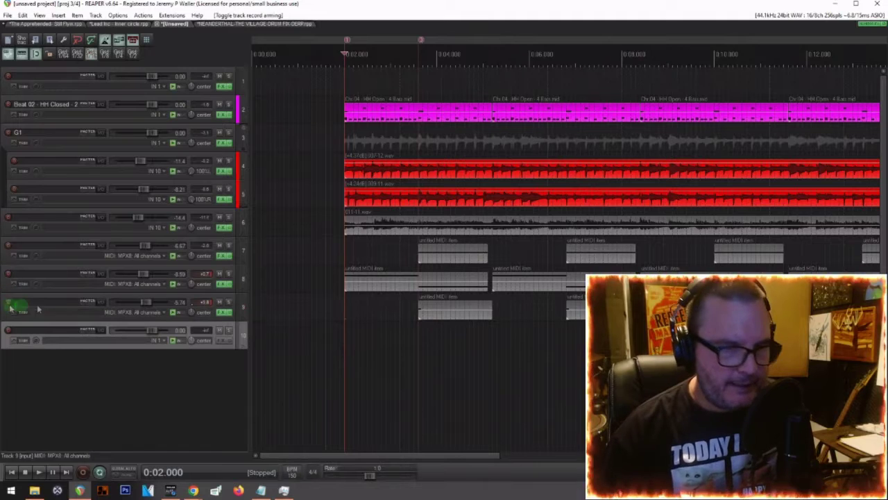
Step: Copy the ANA 2 instrument from track 9 to track 10 in the mixer, and close the mixer
click(266, 164)
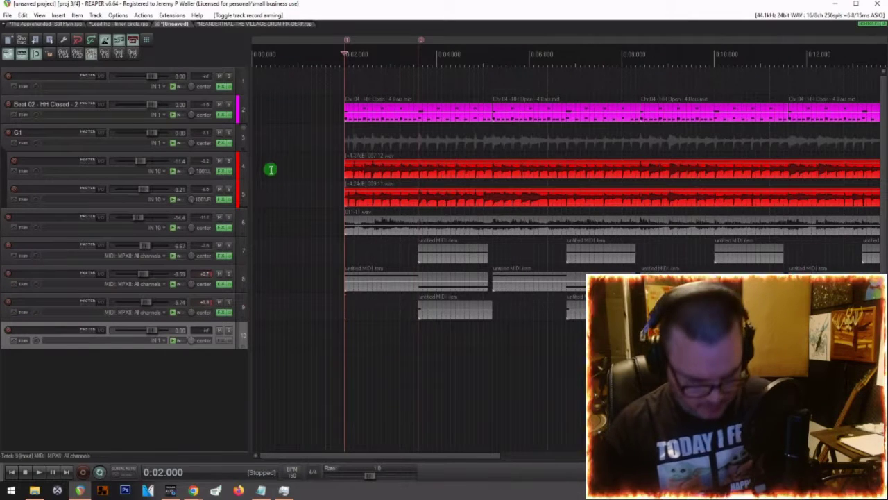
key(ctrl+m)
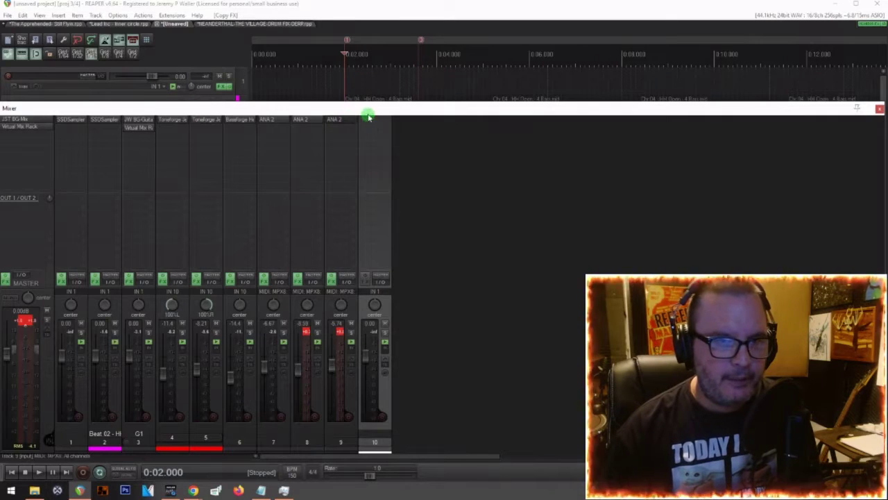
click(787, 75)
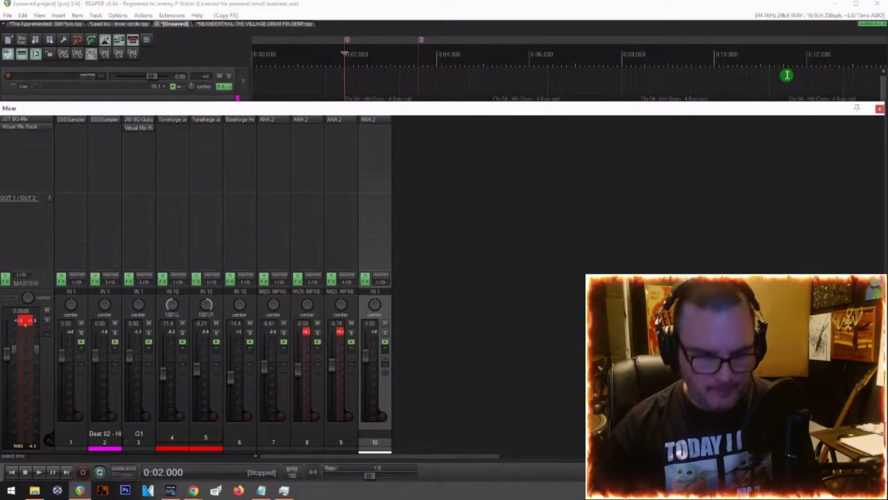
key(ctrl+m)
click(343, 367)
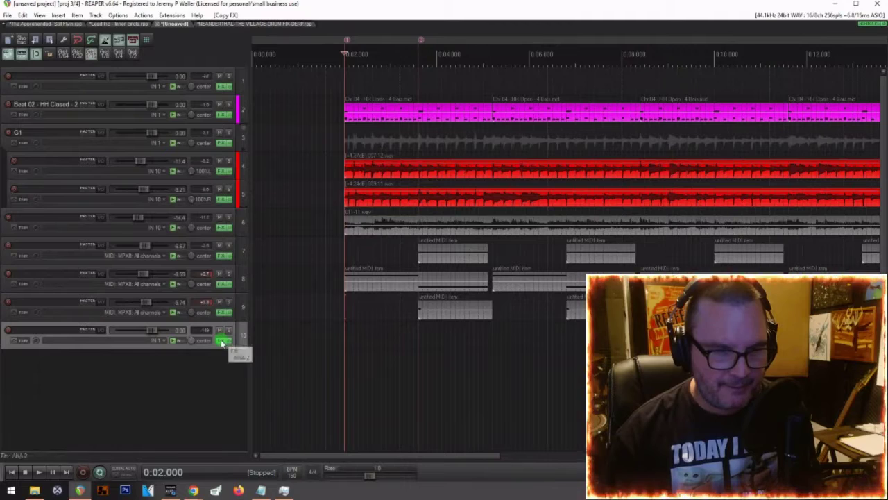
Step: Load the Heavy Strings preset from the Stabs category in track 10's ANA 2
click(222, 342)
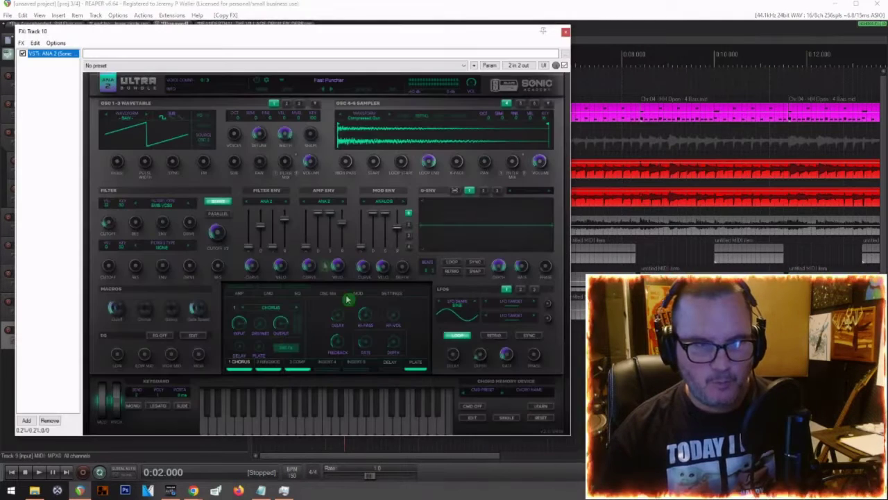
click(323, 81)
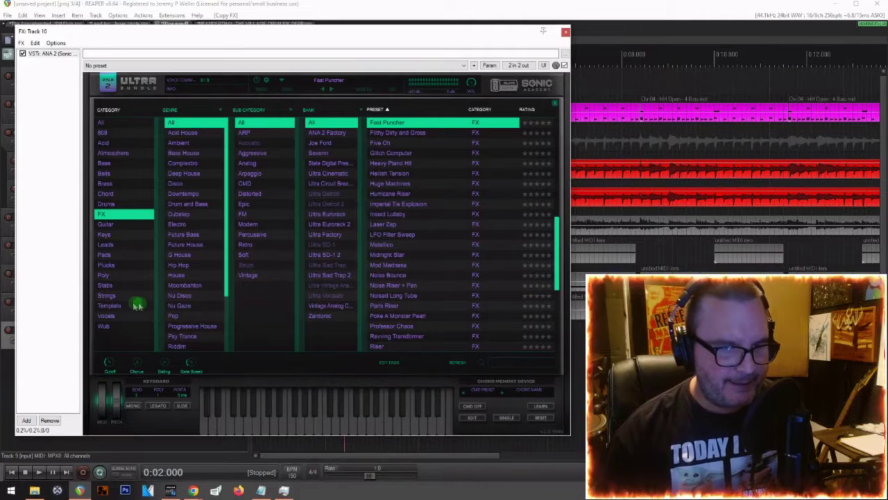
click(106, 285)
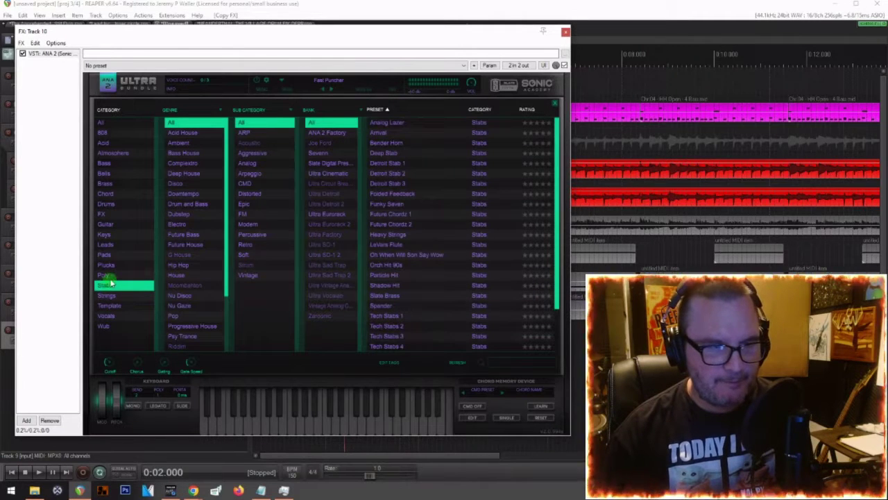
click(388, 235)
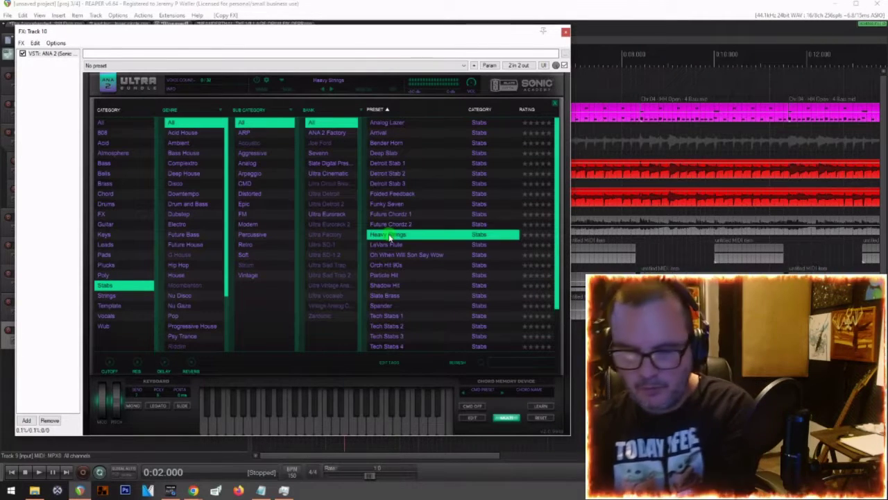
Step: Set track 10's input to the MPX8 MIDI device on all channels and arm the track for recording
drag(278, 33, 454, 52)
click(167, 340)
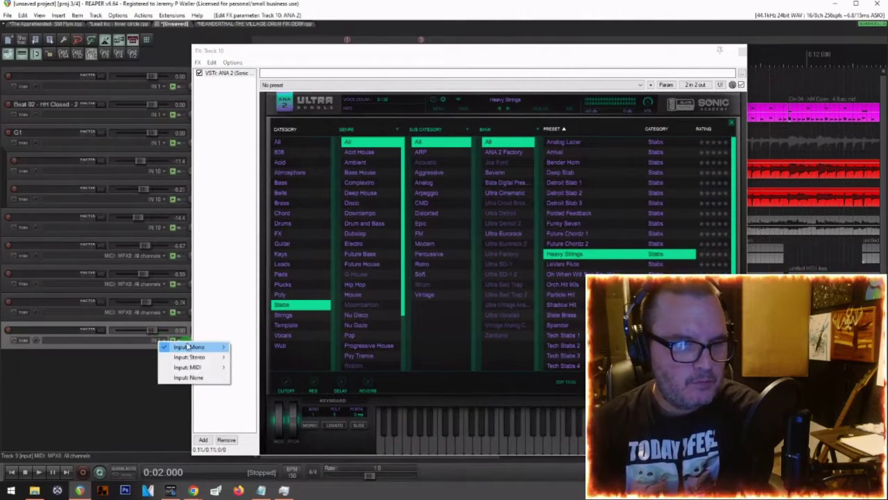
mouse_move(196, 370)
mouse_move(258, 367)
click(362, 206)
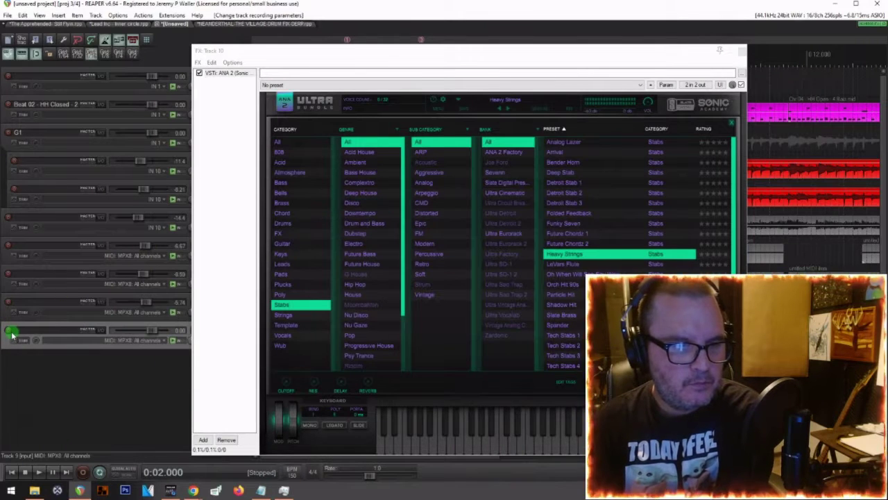
click(10, 333)
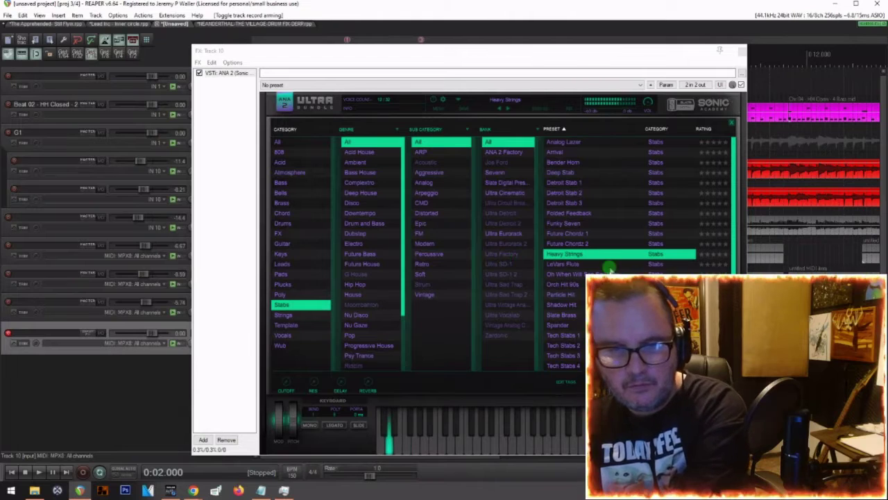
Step: Try the Tech Stabs 1 preset in track 10's ANA 2 and close the effects window
click(559, 337)
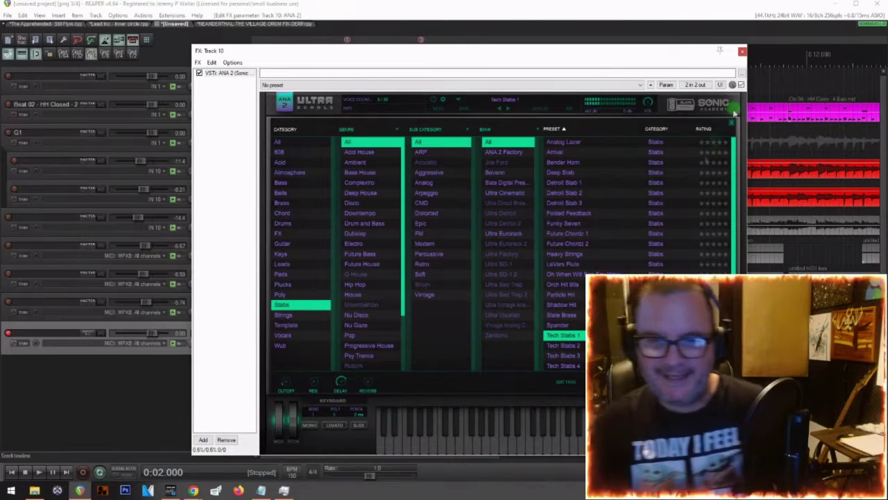
click(742, 53)
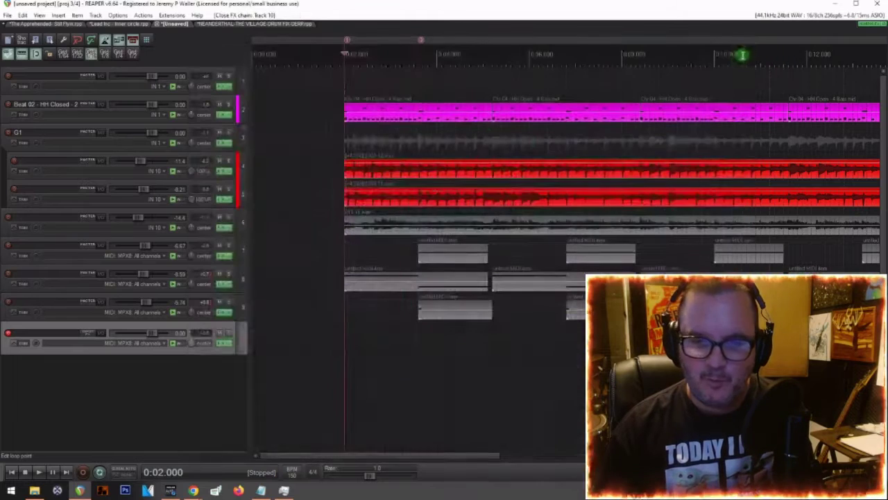
Step: Insert a MIDI item on track 10 from 0:02.000 to 0:03.600 and fill its whole length with one D2 note
double_click(345, 339)
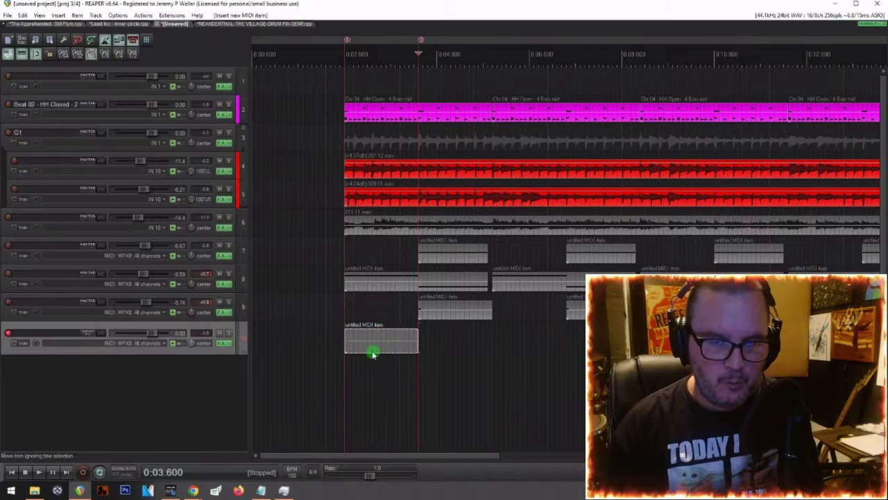
double_click(373, 354)
drag(228, 132, 347, 204)
drag(139, 205, 265, 184)
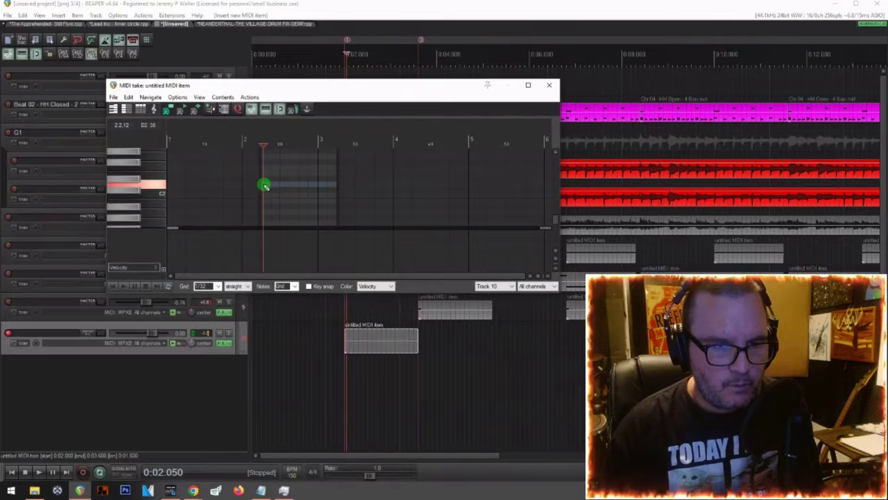
scroll(267, 185, up, 3)
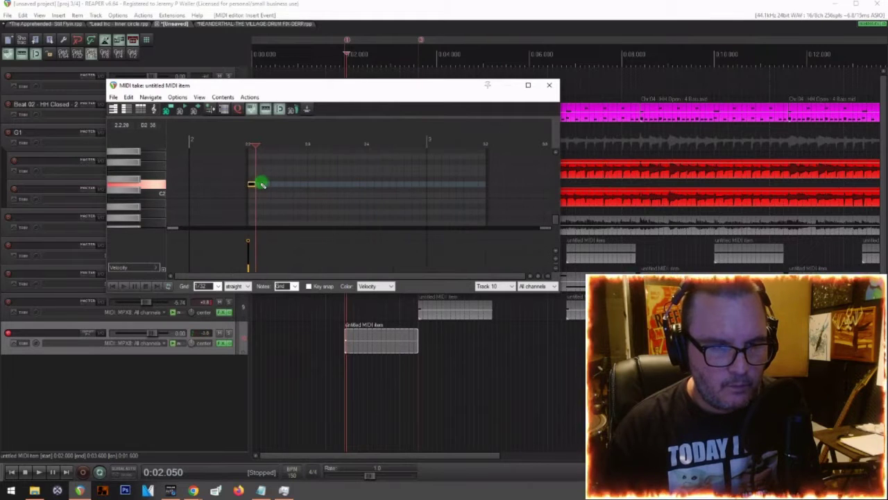
drag(254, 183, 486, 184)
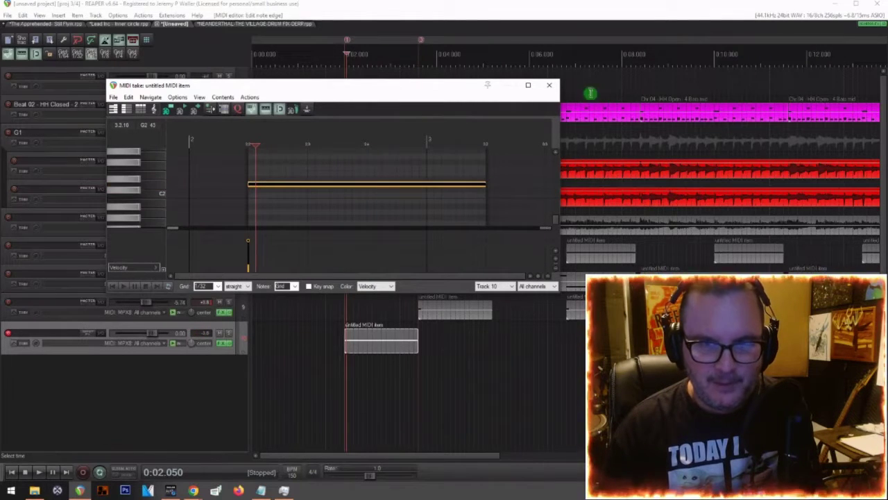
click(550, 85)
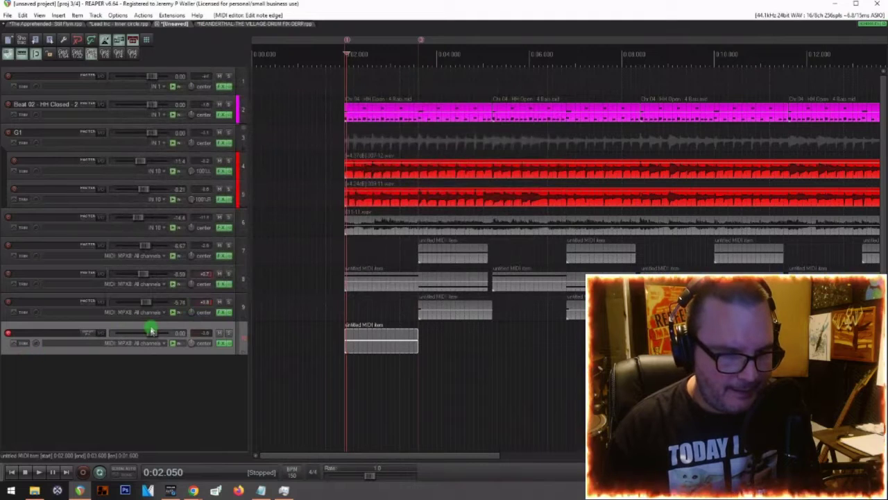
Step: Audition the new stab with the other tracks while adjusting track 10's volume to about +5.5 dB
drag(149, 334, 135, 336)
click(341, 410)
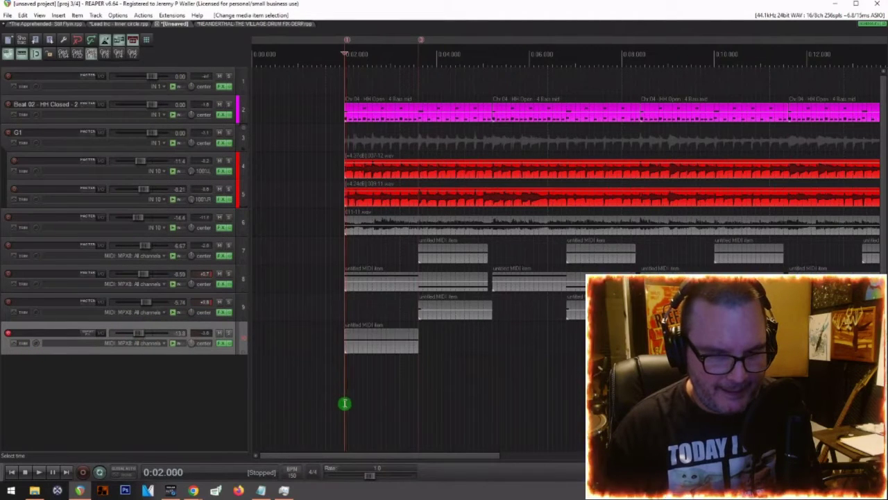
key(space)
drag(136, 333, 158, 333)
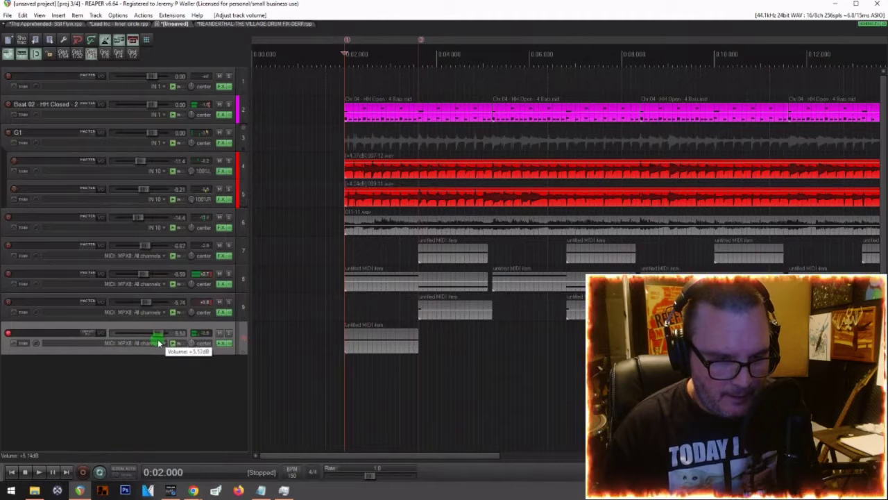
key(space)
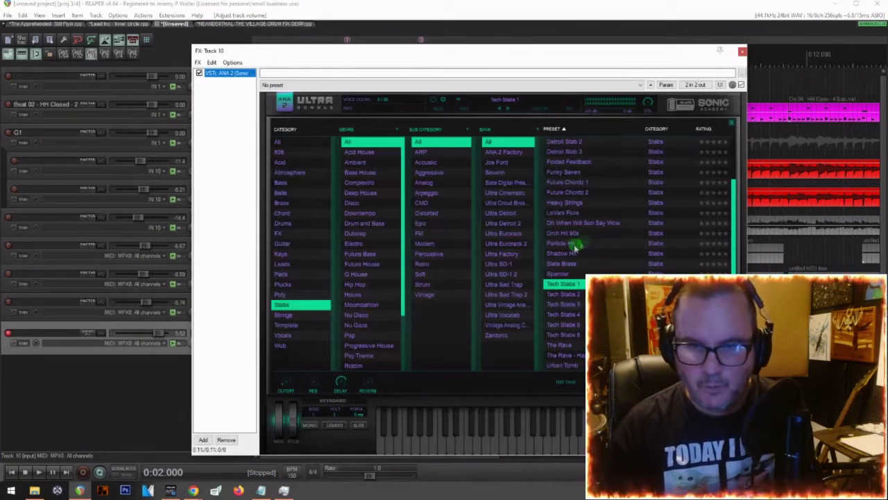
Step: Audition the Orch Hit 90s preset in track 10's ANA 2 and reset the track's volume to 0 dB
click(564, 235)
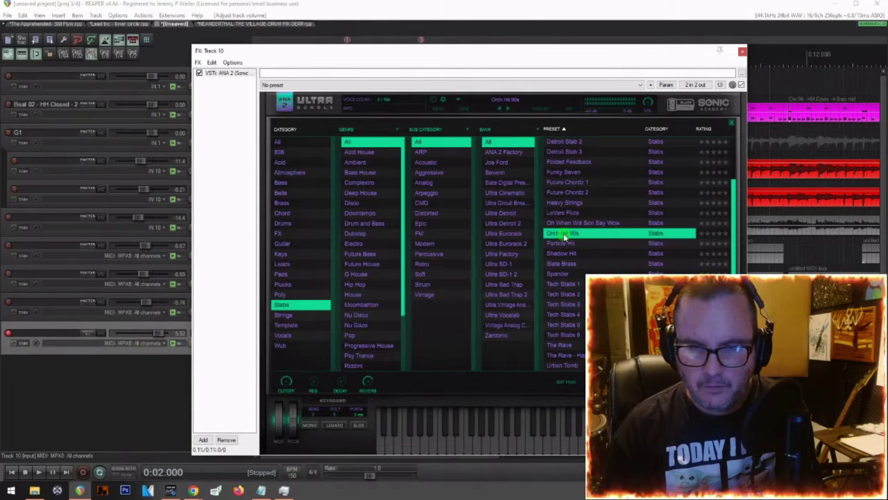
key(space)
key(space)
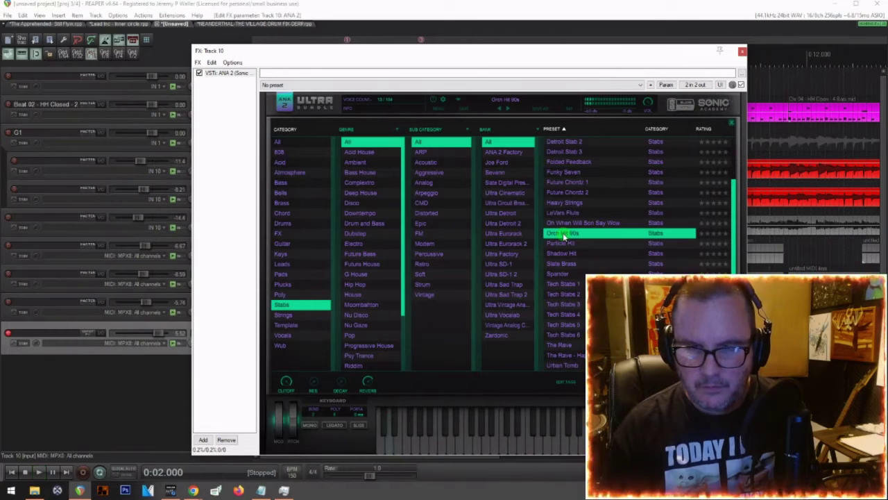
double_click(156, 335)
key(space)
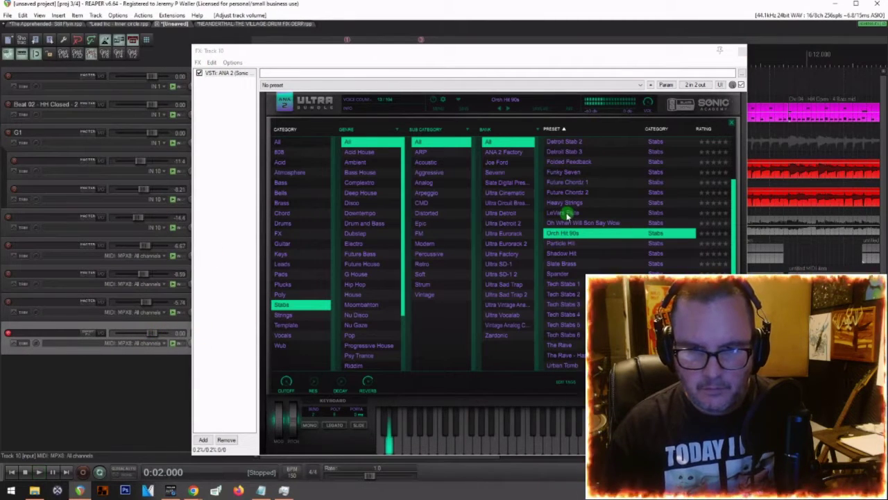
Step: Load the LeVars Flute preset in track 10's ANA 2, audition it, and close the effects window
click(566, 215)
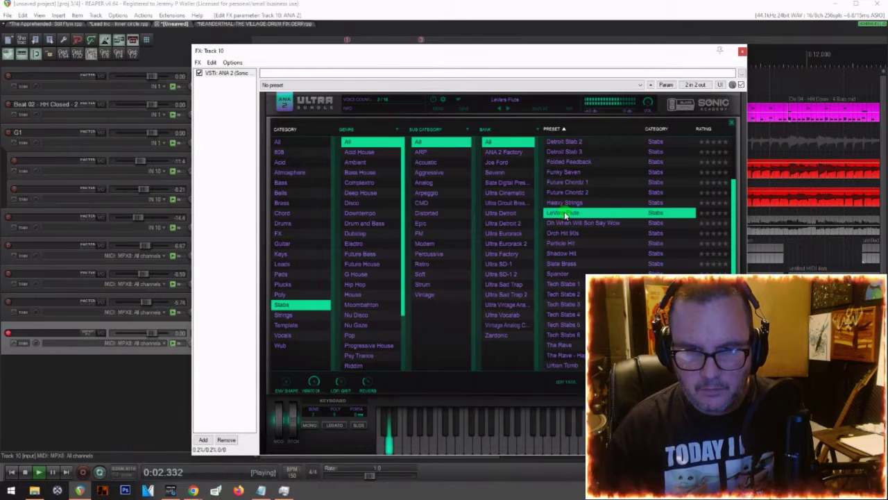
key(space)
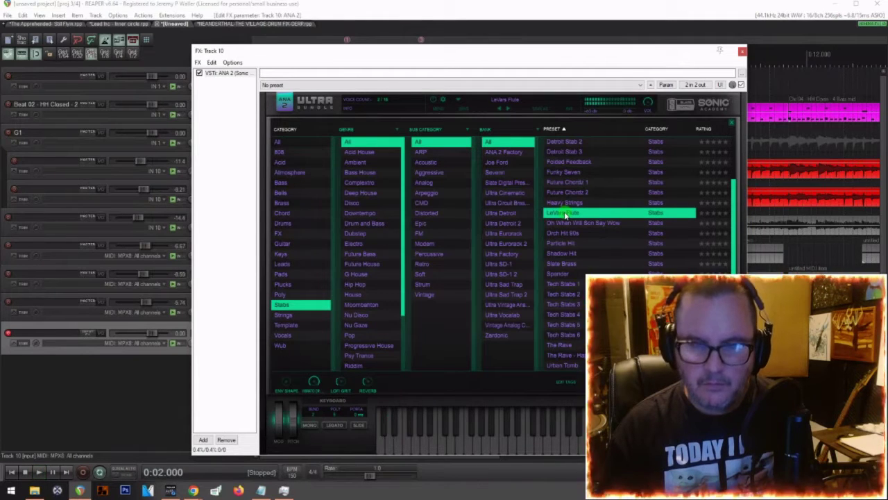
key(space)
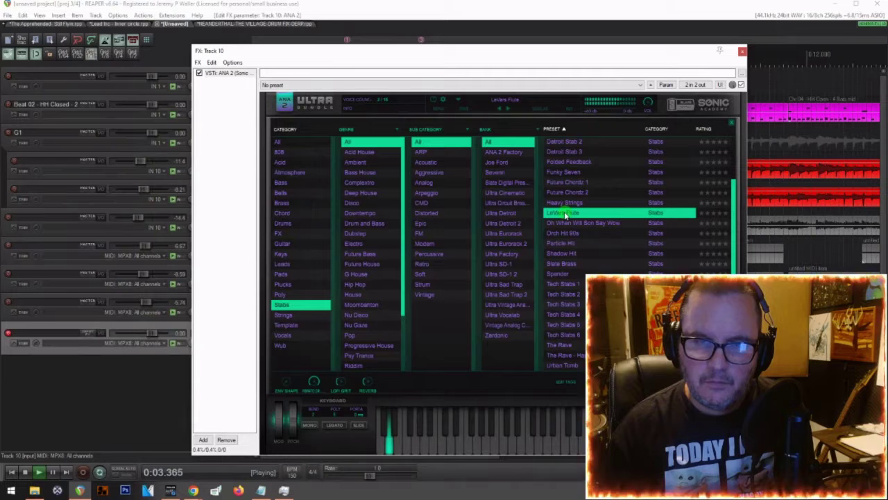
key(space)
click(742, 50)
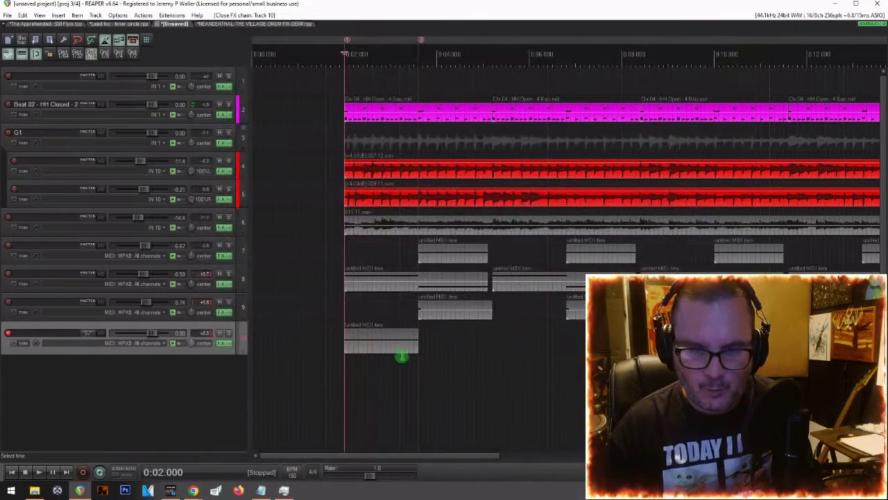
Step: Copy track 10's MIDI item to 0:05.200, and solo tracks 9 and 10 for a short playback
drag(387, 336, 535, 338)
click(229, 303)
click(229, 334)
key(space)
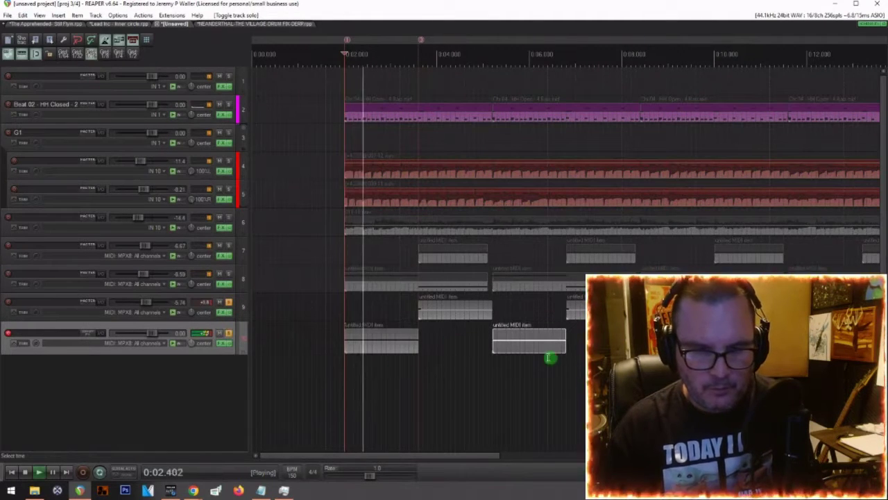
key(space)
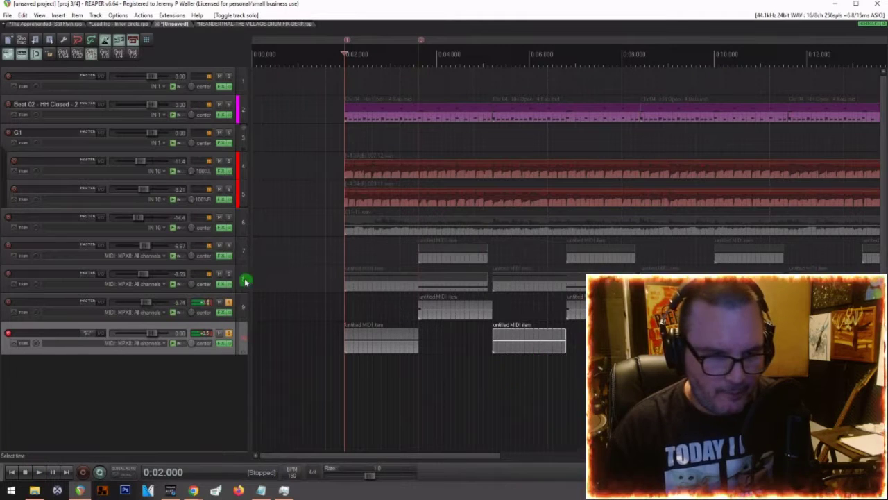
Step: Solo tracks 8 and 7 as well and play the four synth tracks together
click(229, 274)
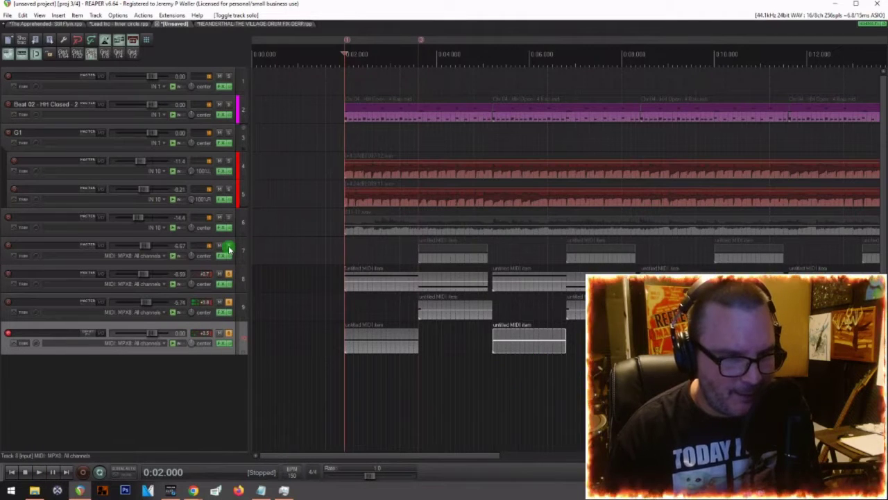
click(229, 247)
key(space)
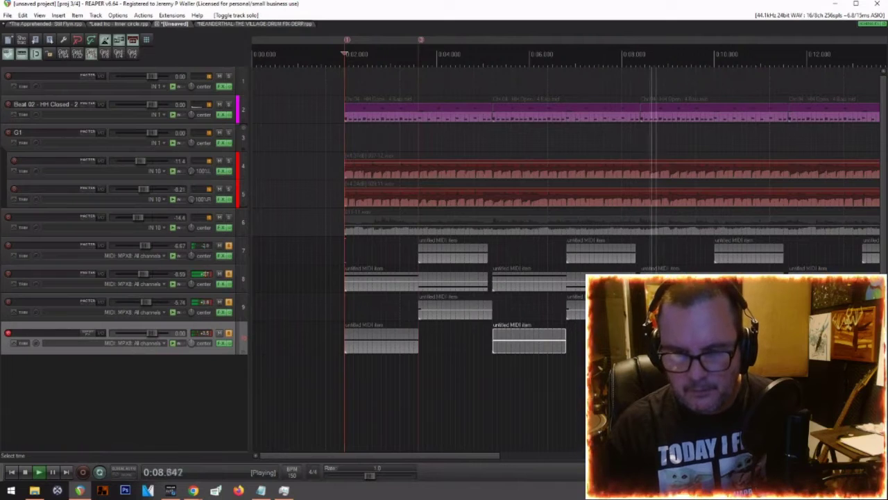
key(space)
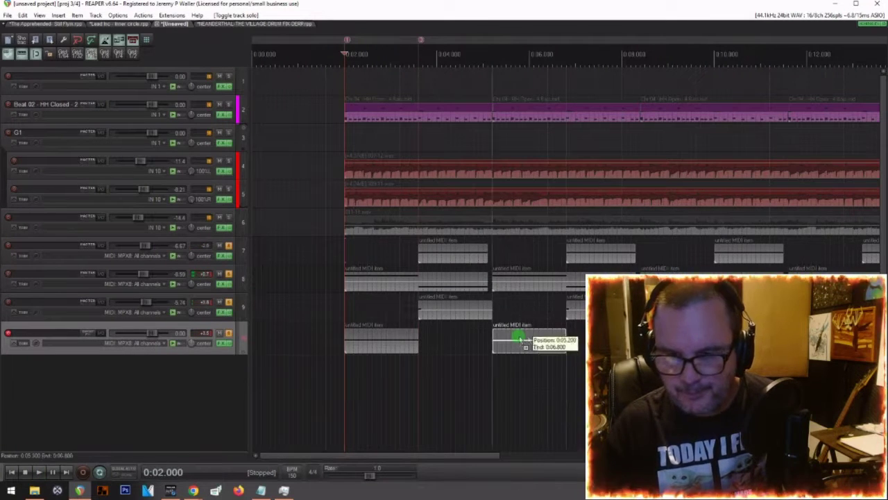
Step: Copy track 10's MIDI item to 0:08.400, 0:11.600 and 0:14.800
key(ctrl+t)
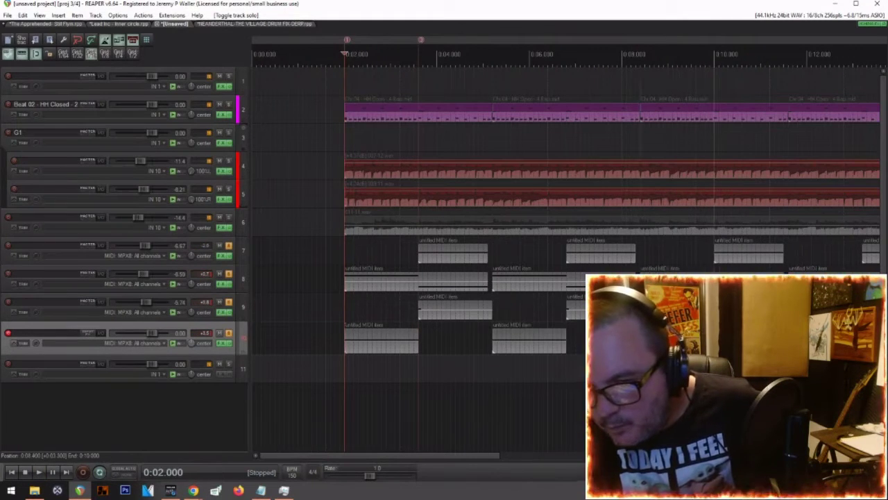
key(ctrl+z)
mouse_move(811, 340)
mouse_down()
mouse_move(834, 340)
mouse_move(825, 340)
mouse_up()
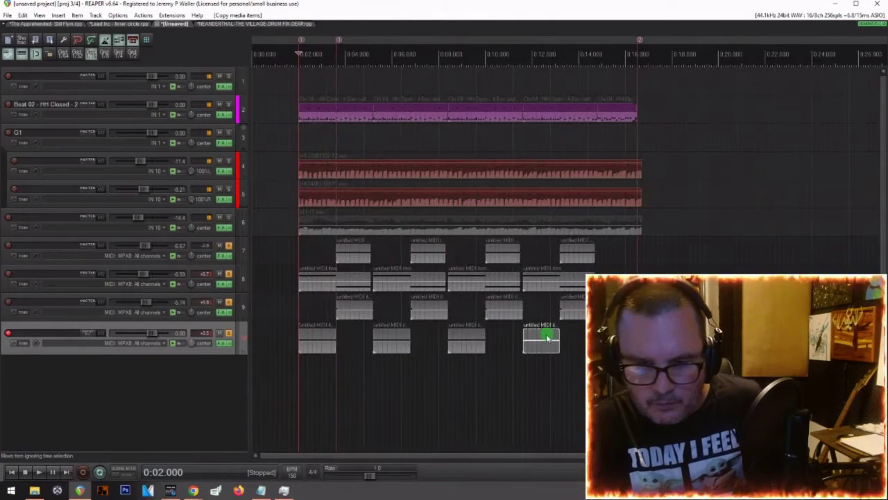
drag(546, 336, 574, 336)
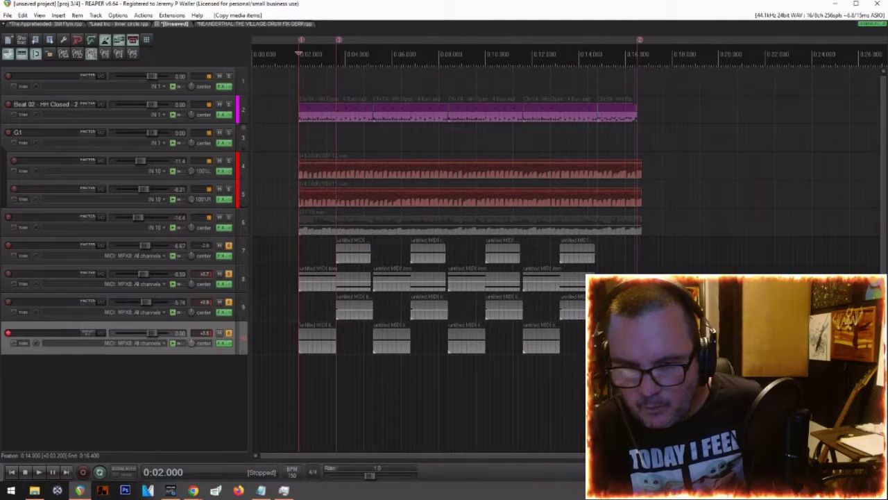
Step: Copy the last MIDI item on track 7 to 0:14.800 and delete the extra item at the end of track 10
drag(580, 248, 621, 252)
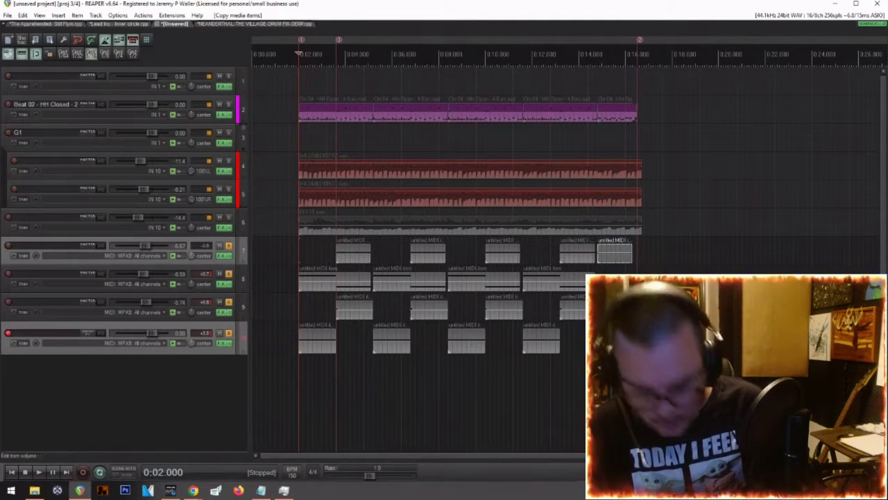
click(658, 339)
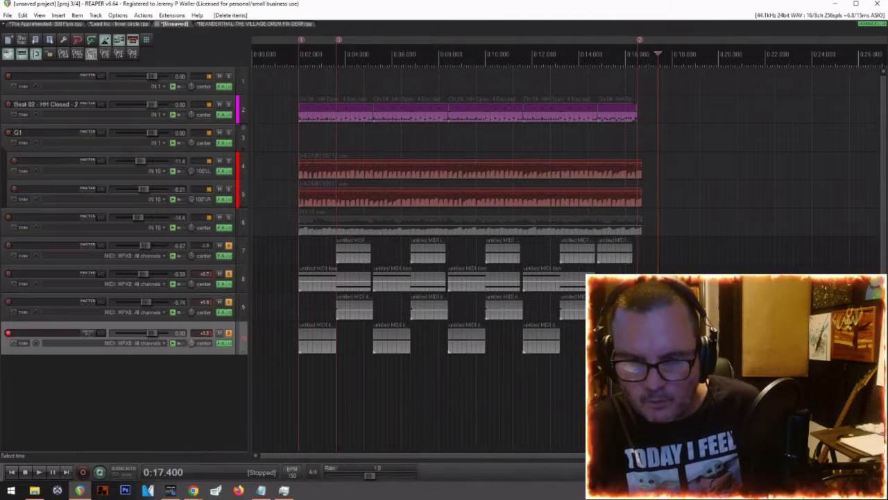
Step: Try removing the second-to-last MIDI item on track 7, and undo the deletion
click(579, 250)
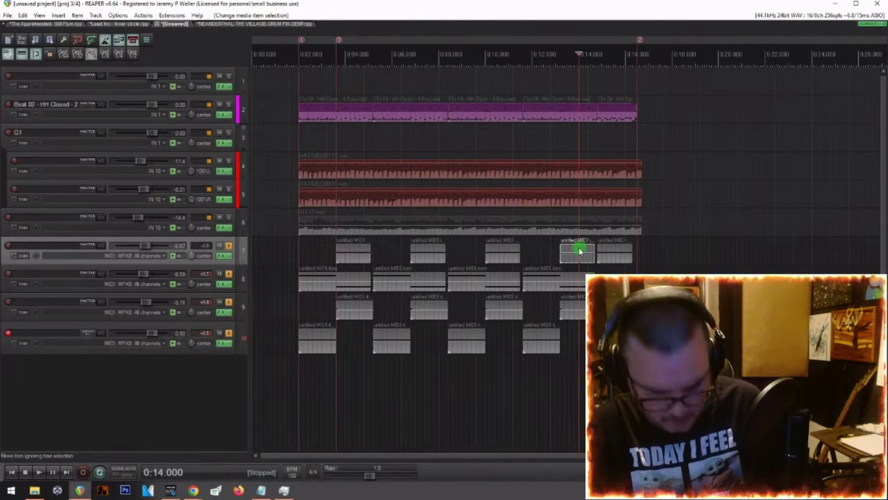
key(Delete)
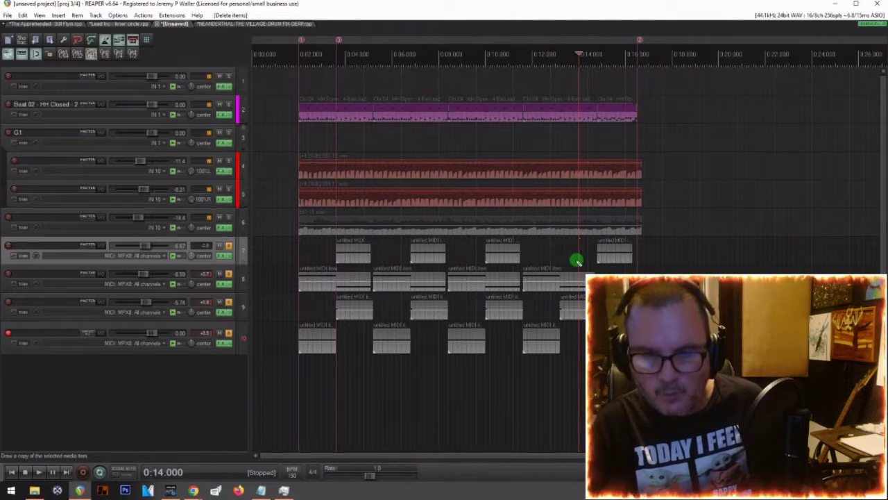
key(ctrl+z)
key(space)
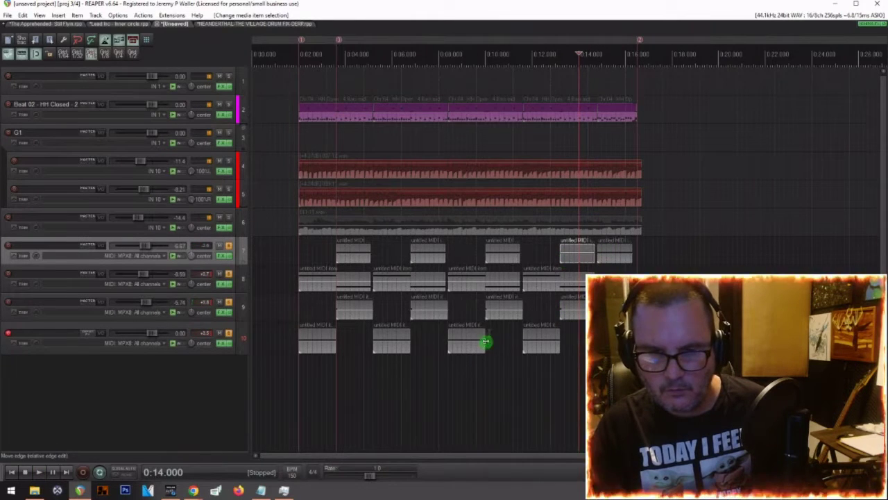
Step: Delete the second-to-last MIDI item on track 7
click(569, 253)
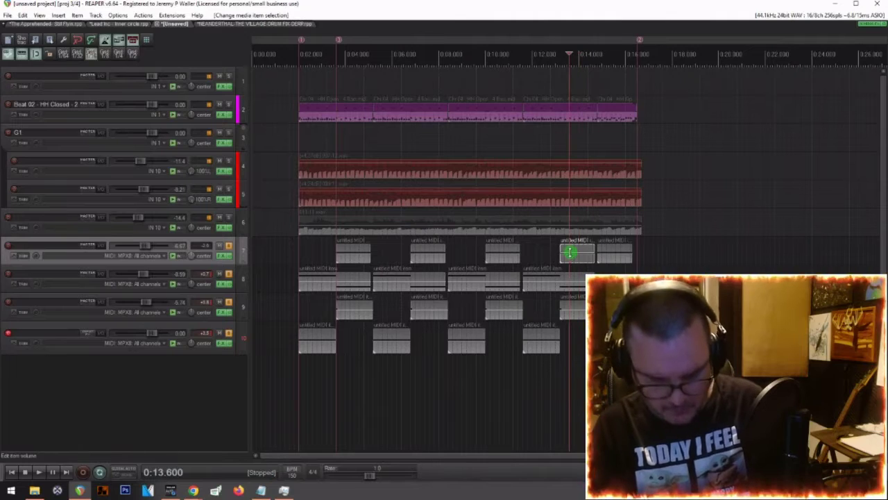
drag(569, 252, 572, 312)
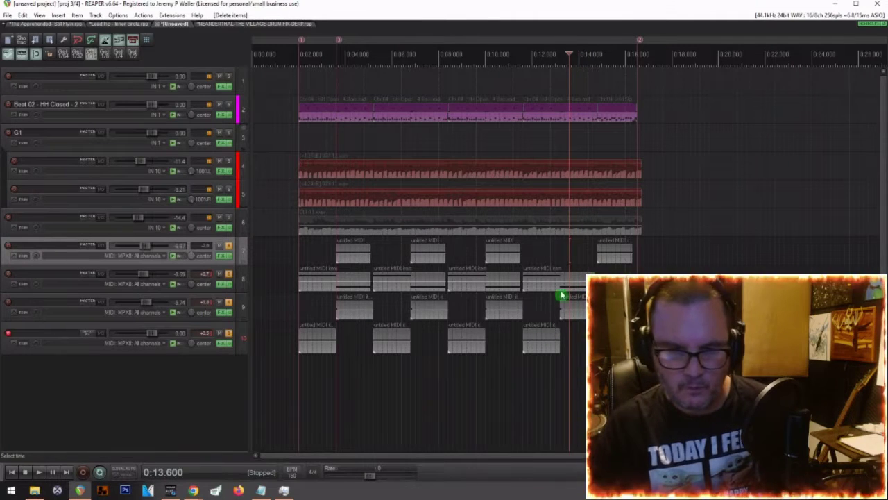
Step: Play back the soloed synth MIDI tracks from just before the first marker
click(289, 363)
key(space)
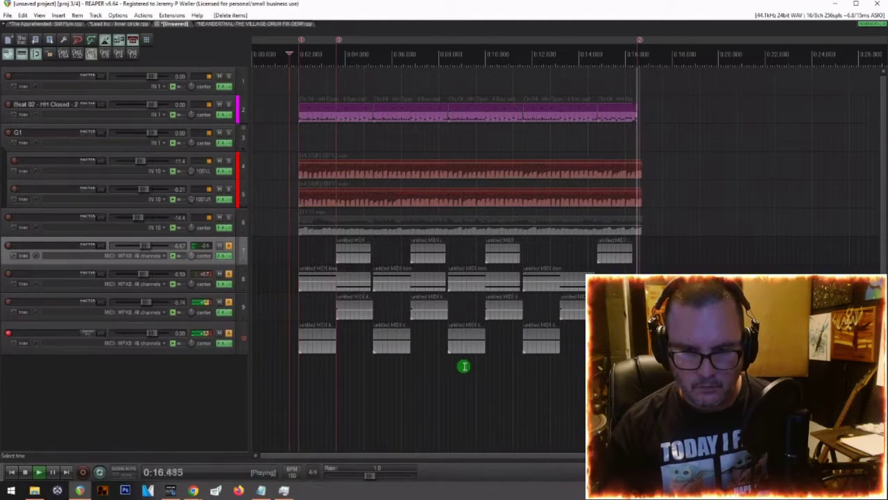
key(space)
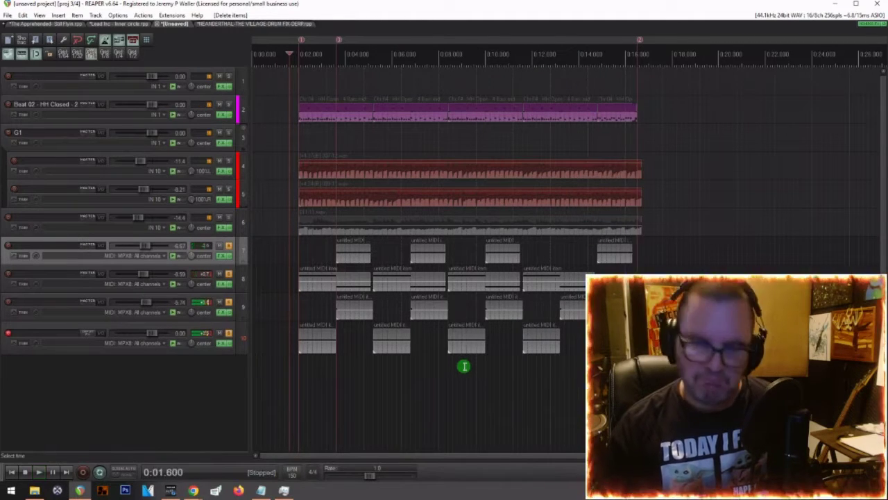
Step: Unsolo all tracks and play back the beginning of the full mix
right_click(229, 246)
click(250, 274)
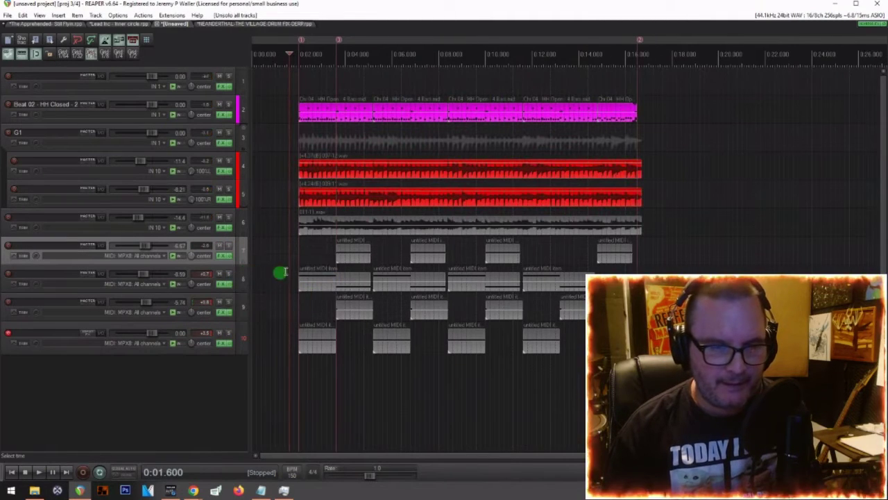
key(space)
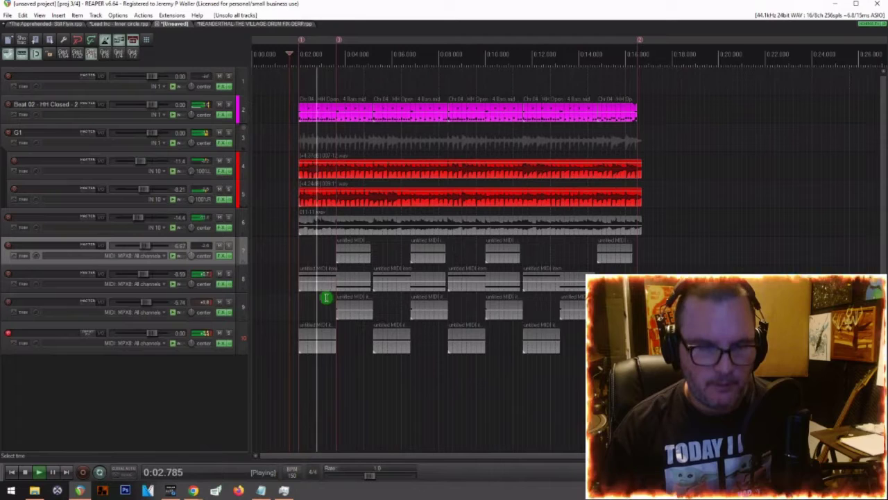
key(space)
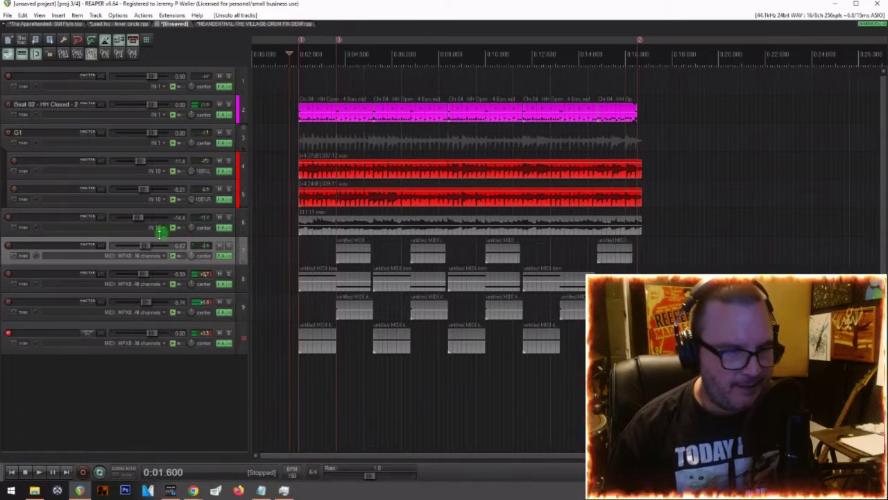
Step: Group the four MIDI synth tracks into a new folder track named SYNTH
shift+click(153, 333)
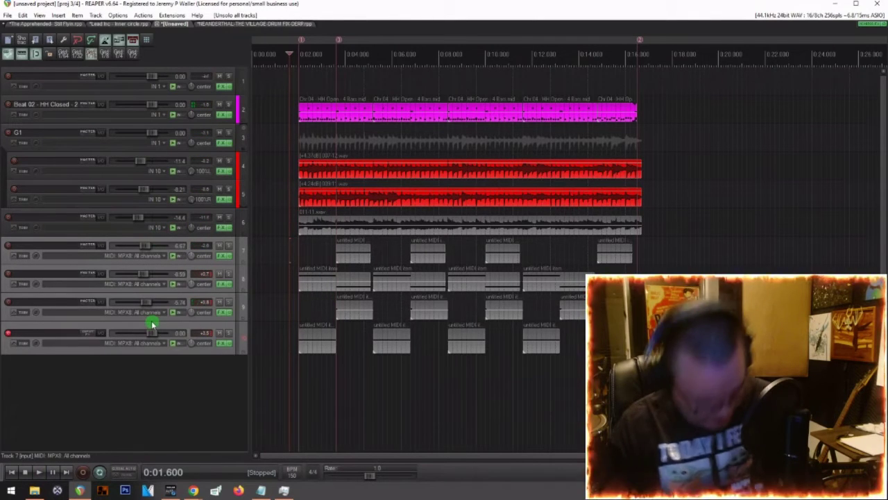
key(ctrl+shift+f)
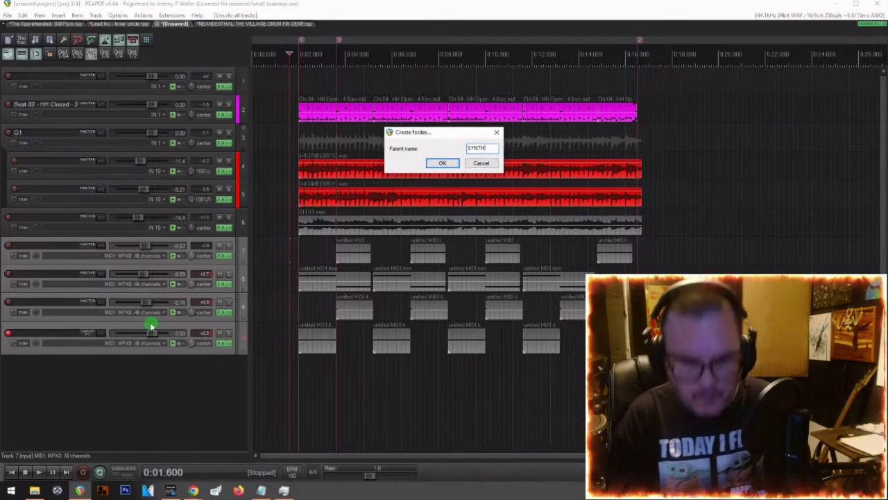
key(Return)
Step: Lower the SYNTH folder track's volume to -11.6 dB while the full mix plays
key(space)
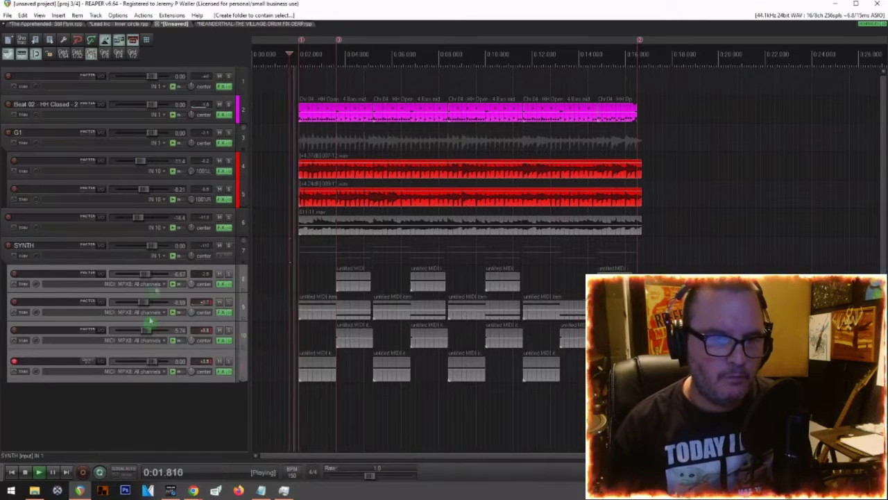
drag(151, 248, 145, 250)
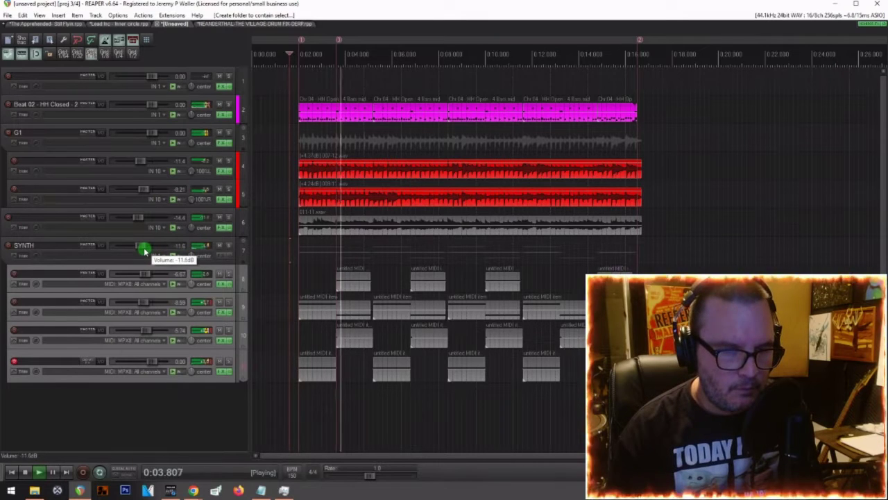
key(space)
key(space)
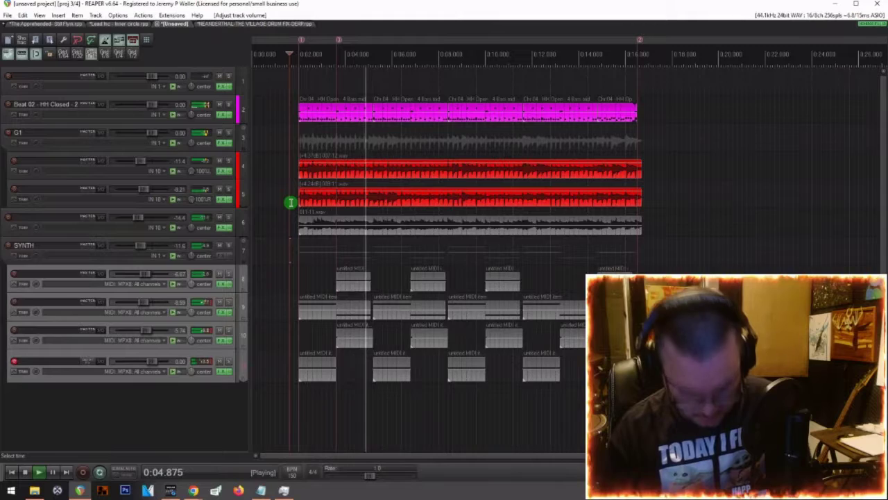
Step: In the mixer, clear the synth tracks' peak clip indicators and disarm track 11 from recording
key(ctrl+m)
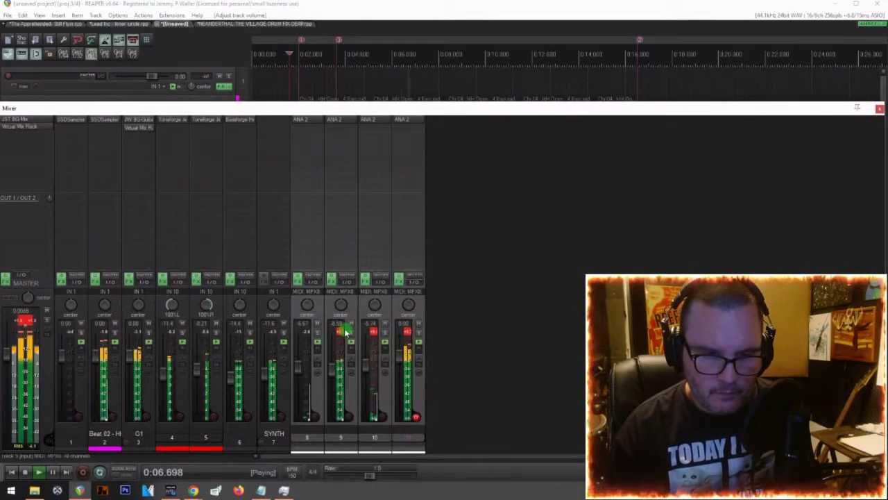
click(345, 334)
click(407, 331)
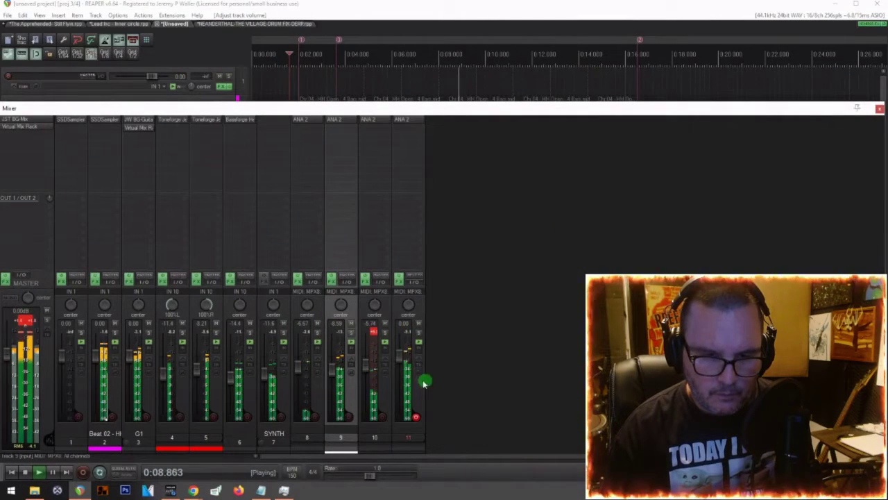
click(417, 418)
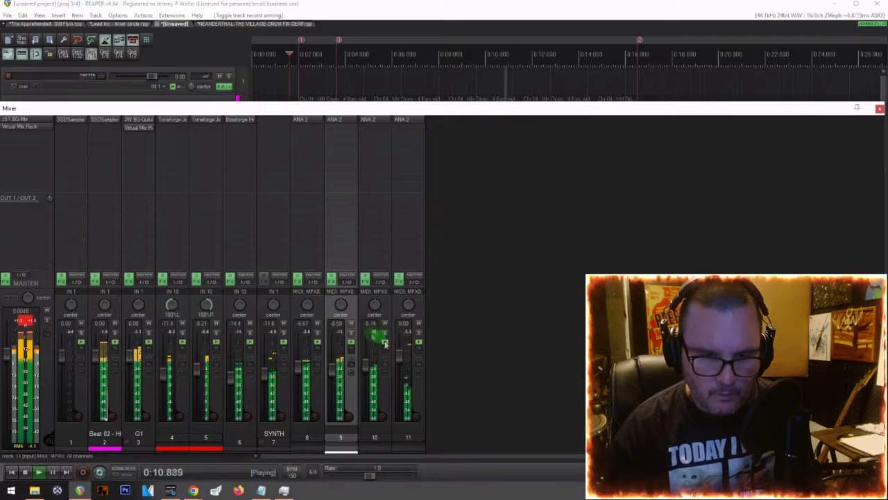
Step: Lower the mixer volumes of track 10 to -7.25 dB, track 11 to -6.20 dB, the drum beat to -4.17 dB and G1 to -7.14 dB
drag(406, 357, 407, 363)
click(25, 320)
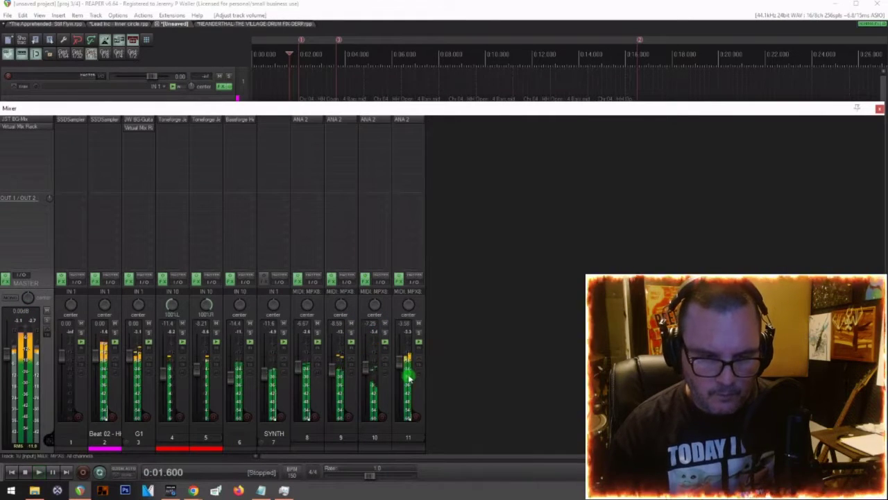
drag(403, 361, 403, 369)
drag(131, 357, 94, 370)
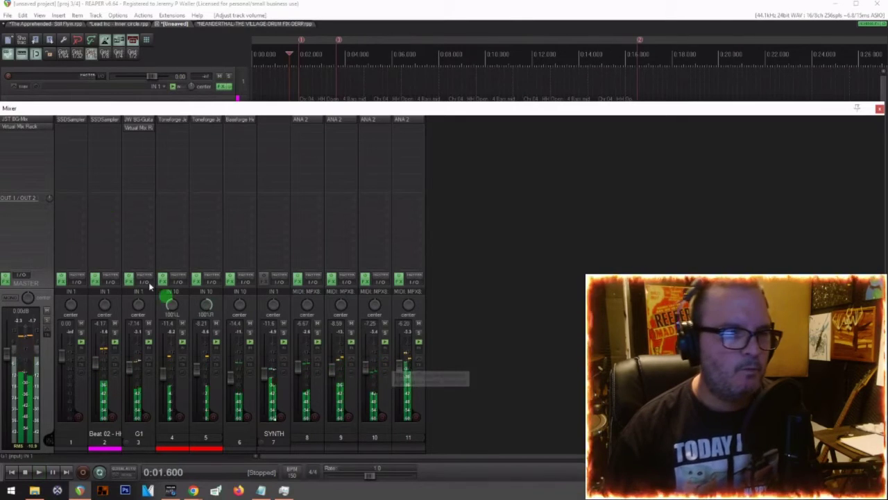
Step: Adjust the high-frequency EQ gains in the master track's Virtual Mix Rack during playback, and close the plugin
click(12, 127)
mouse_move(179, 136)
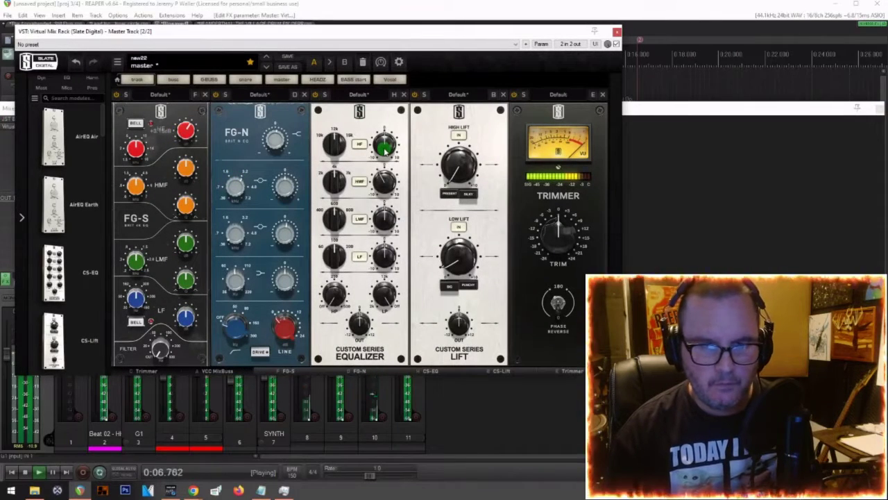
mouse_move(386, 148)
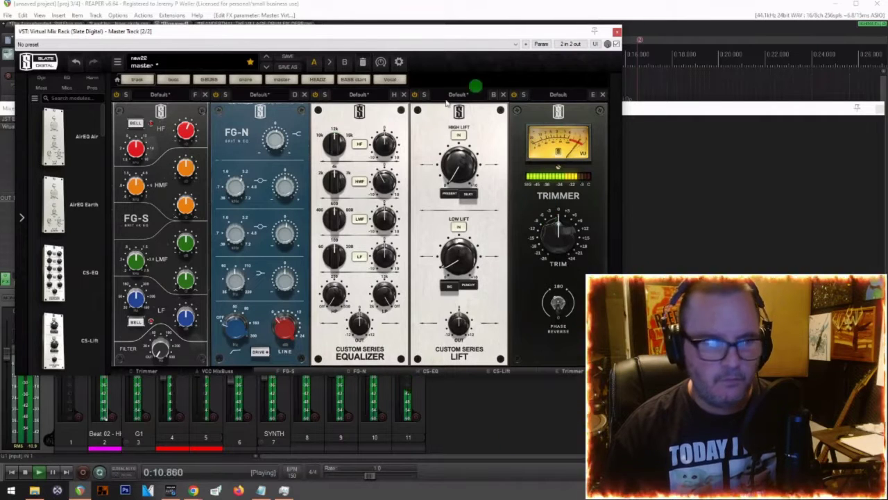
key(space)
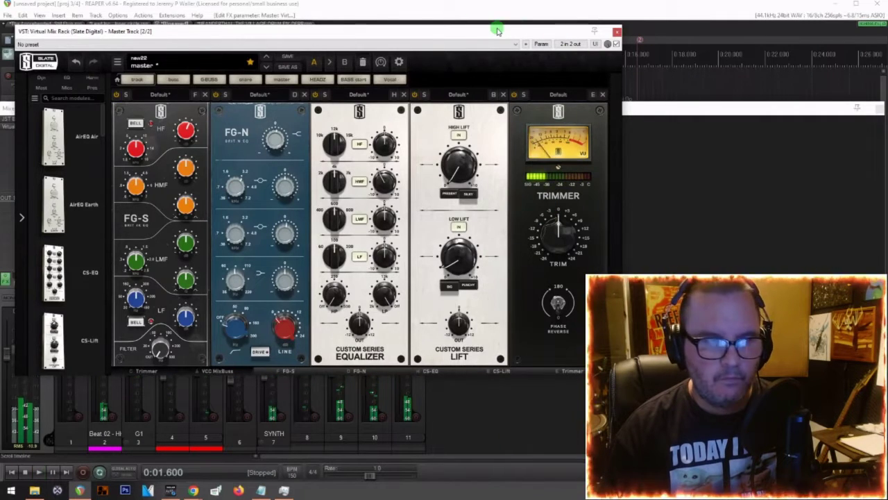
key(Escape)
Step: Play the mix and compare the master's BG-Mix plugin bypassed and enabled
key(space)
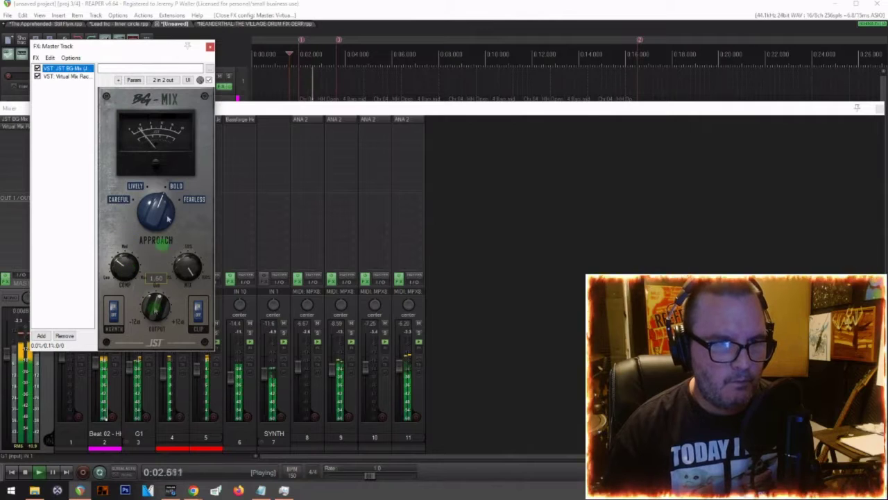
click(208, 81)
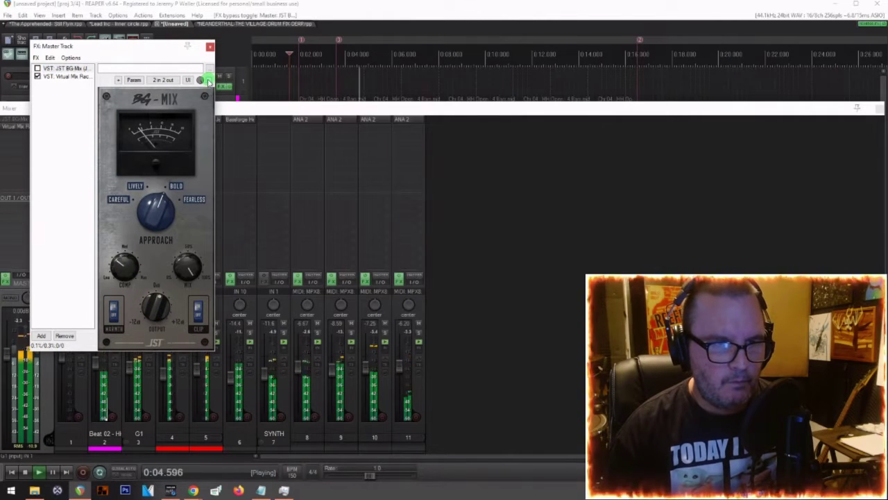
key(space)
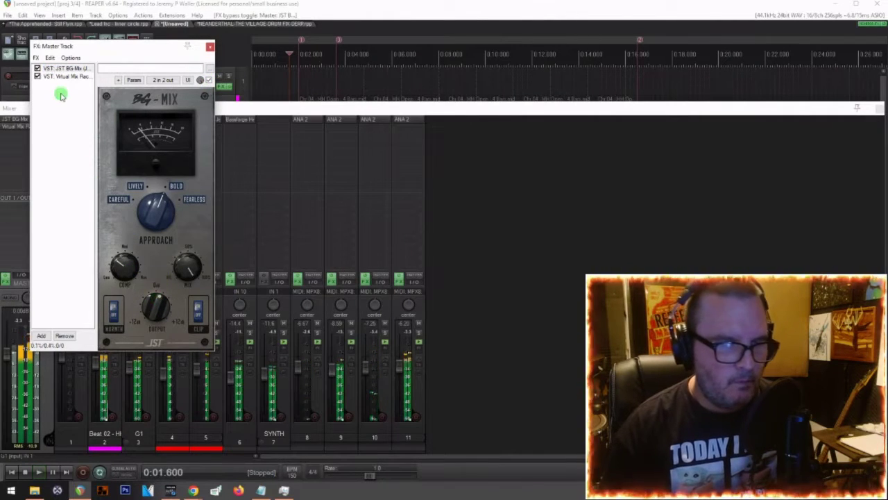
Step: Add the VBC FG-Grey compressor to the master track and place it between BG-Mix and Virtual Mix Rack
double_click(65, 89)
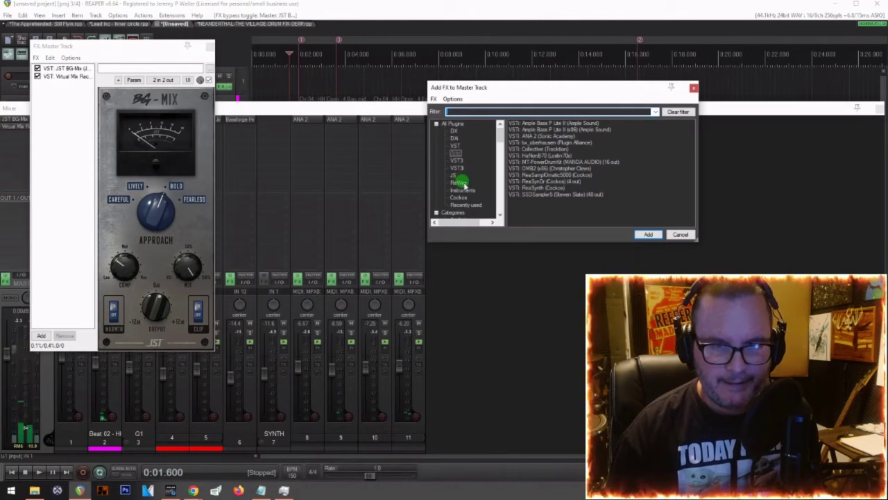
click(456, 145)
scroll(558, 159, down, 10)
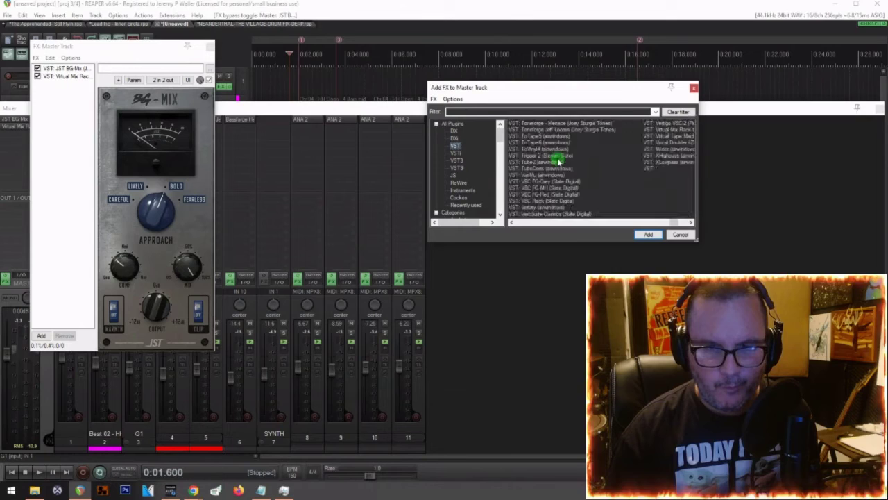
scroll(548, 161, up, 2)
scroll(569, 170, down, 1)
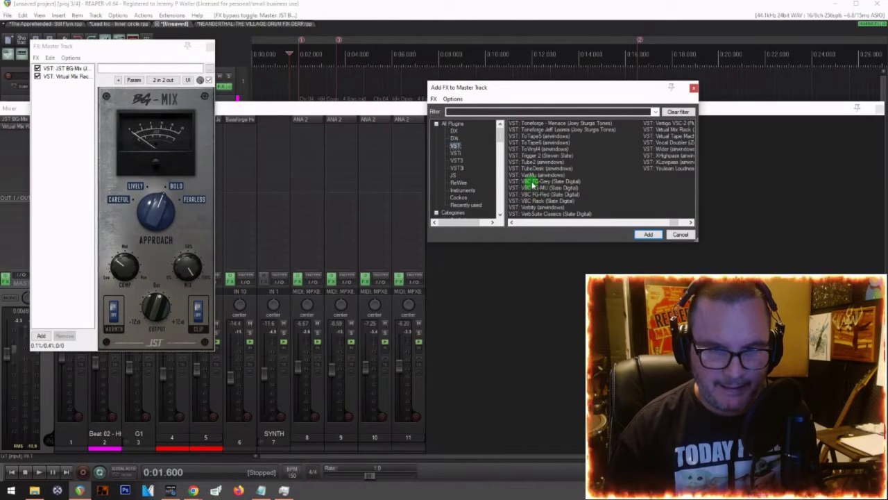
double_click(532, 184)
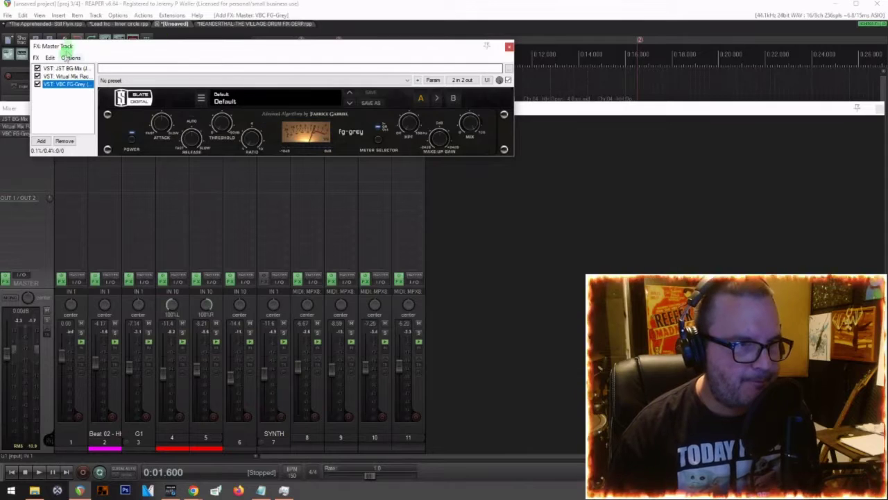
drag(49, 84, 44, 75)
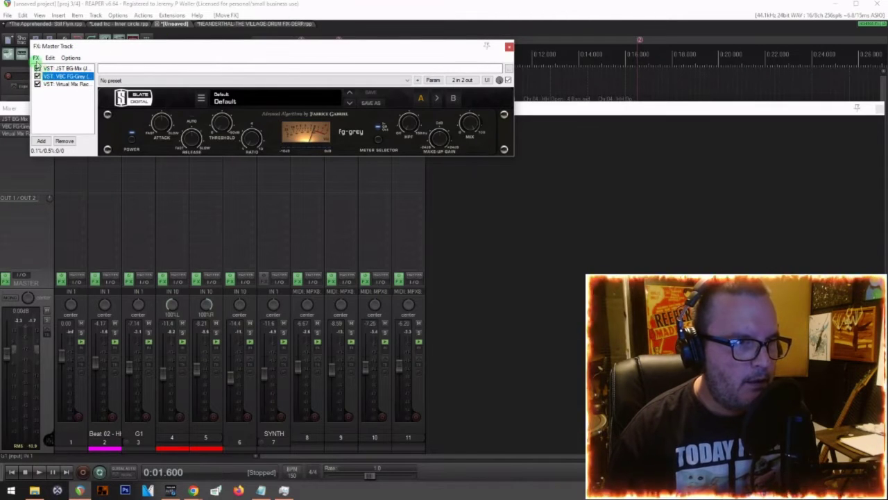
Step: Bypass BG-Mix on the master and load the user preset MYNE in FG-Grey during playback
key(space)
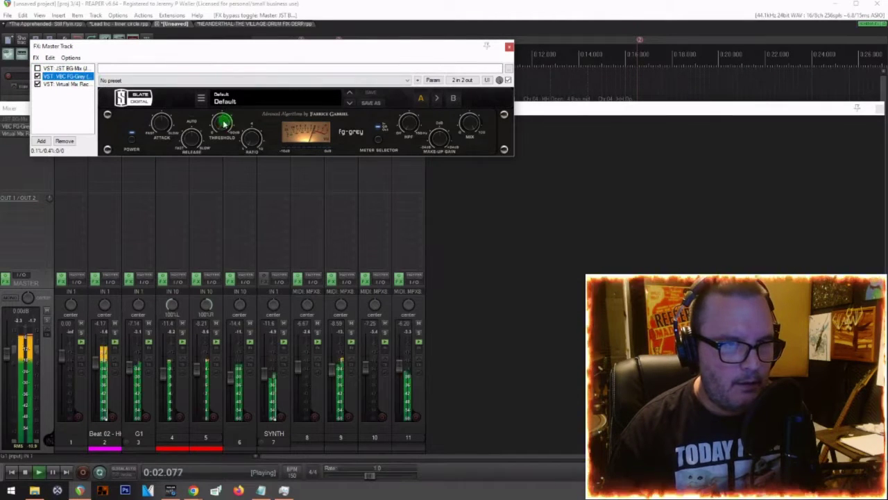
click(225, 102)
mouse_move(240, 123)
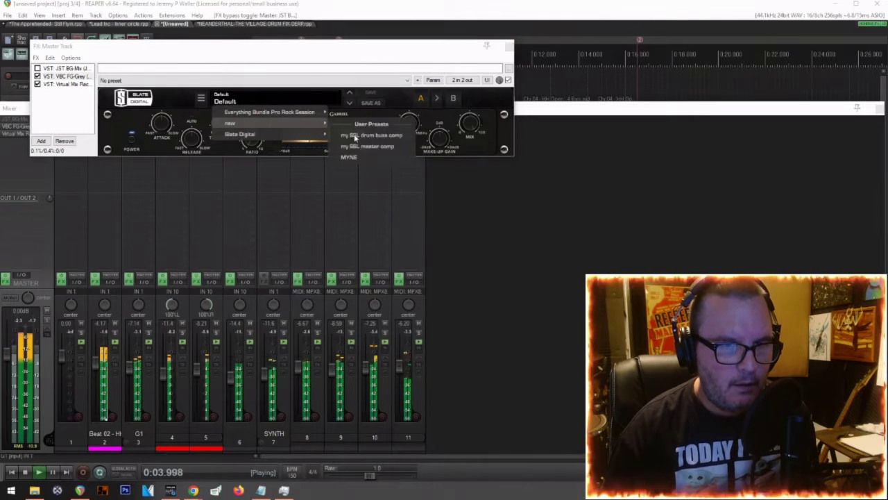
click(377, 155)
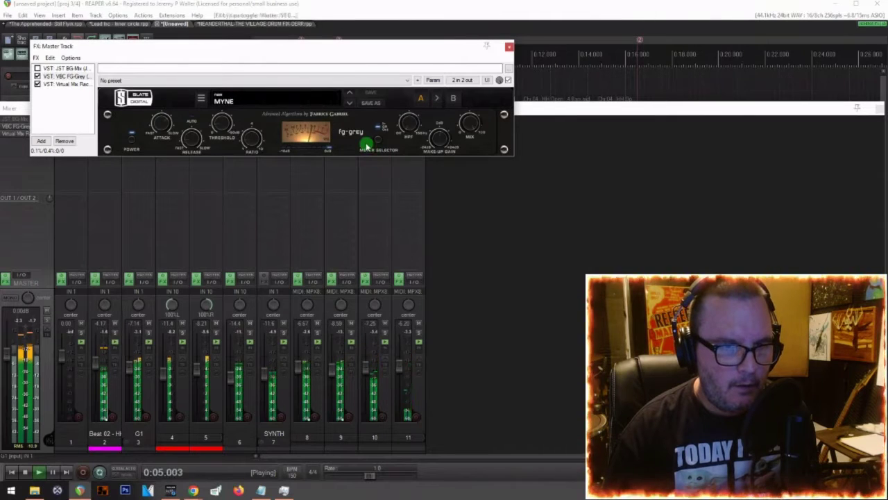
Step: Adjust the threshold and make-up gain of the master's FG-Grey compressor while the mix plays
click(225, 124)
drag(220, 125, 225, 123)
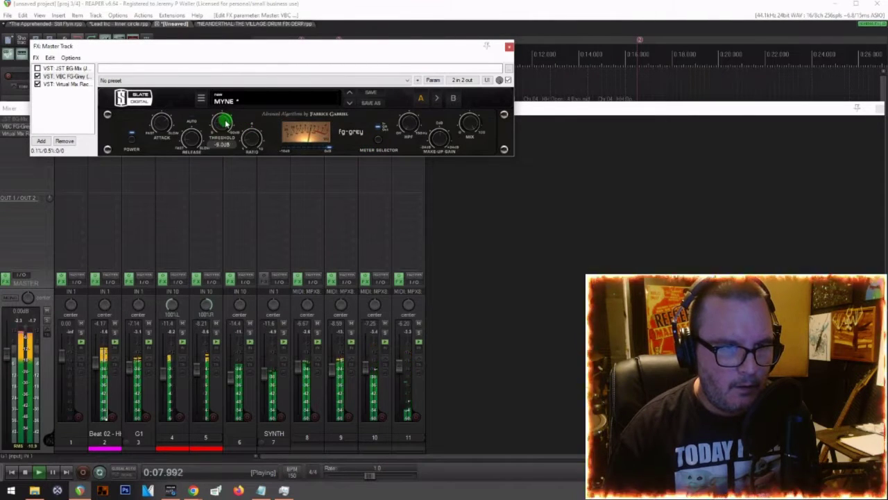
click(37, 77)
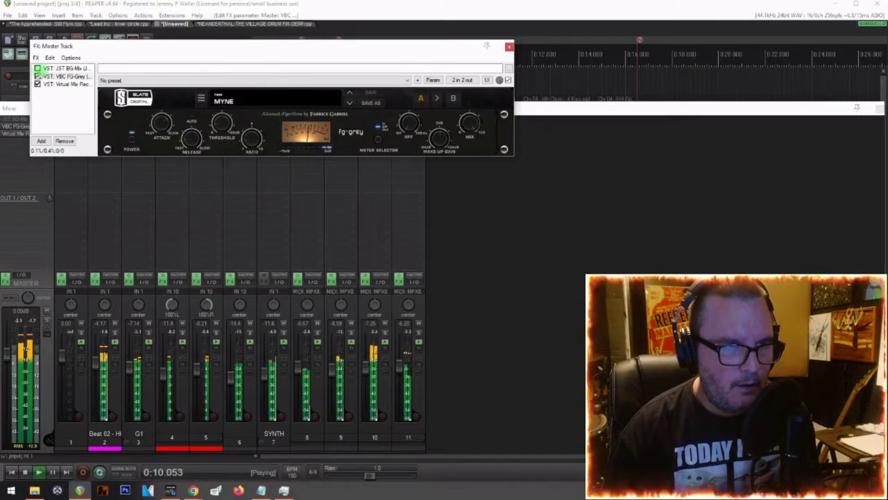
click(447, 141)
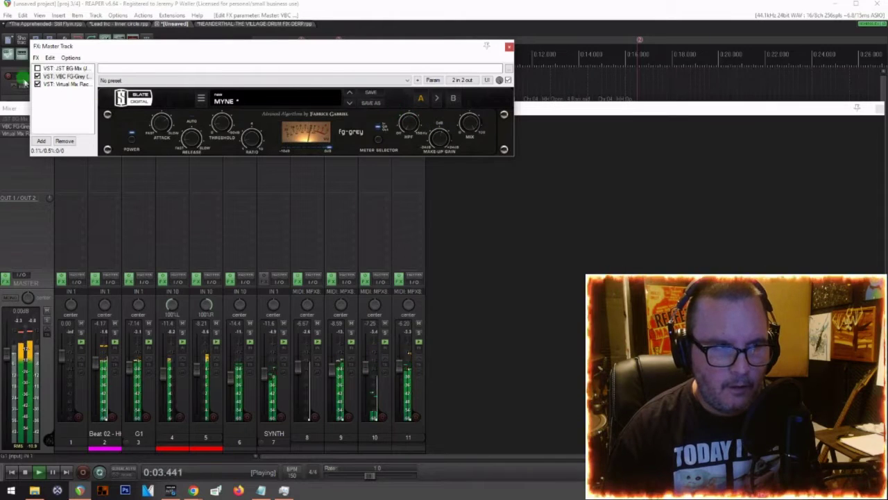
Step: Compare the mix with FG-Grey bypassed and enabled, and close the master effects chain
click(36, 68)
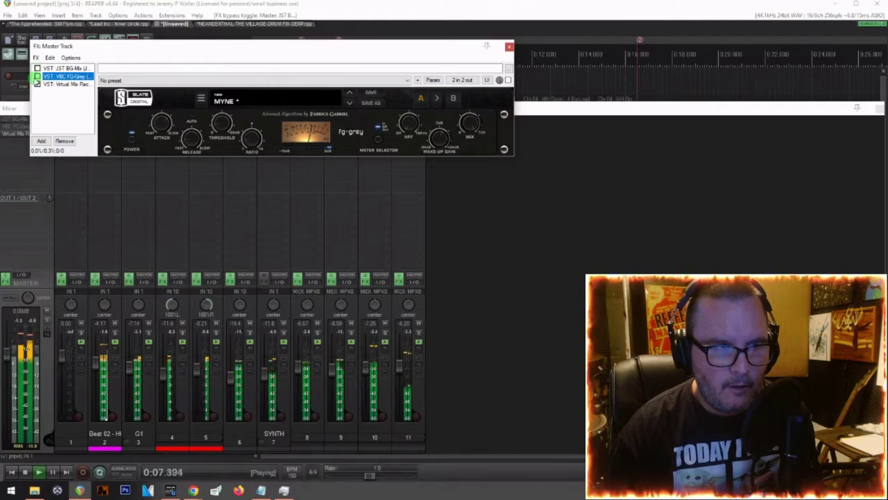
click(37, 76)
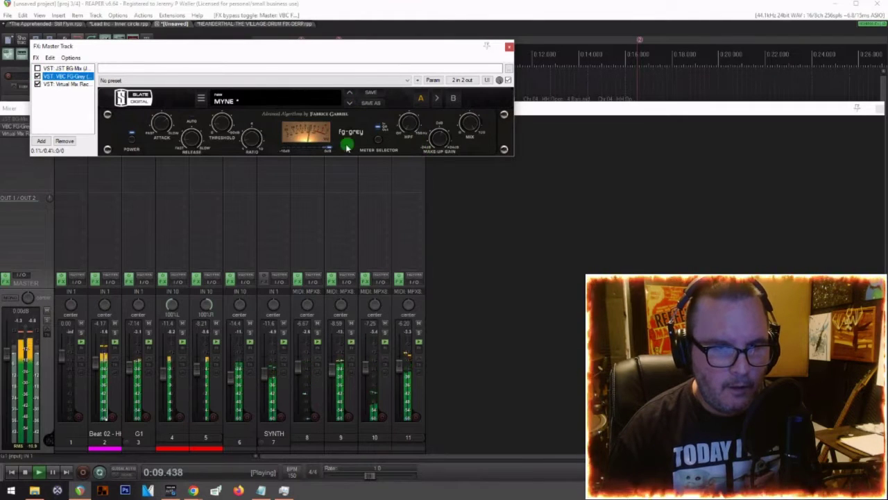
click(509, 47)
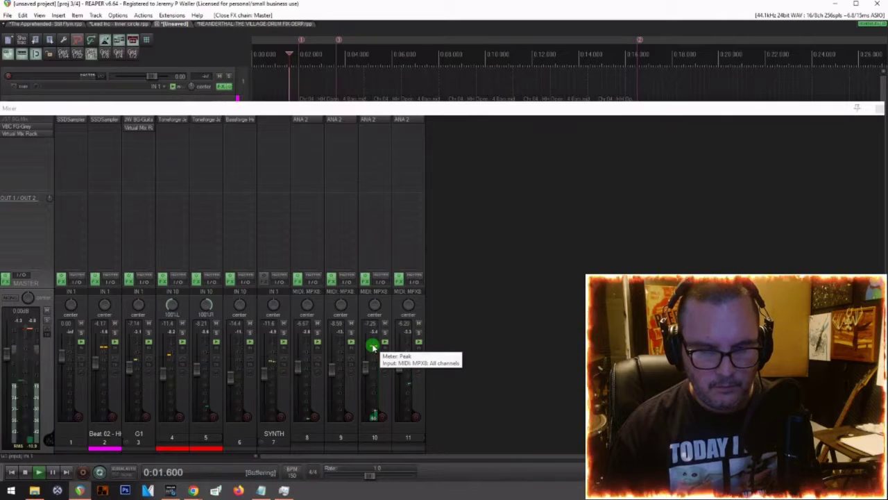
Step: Lower the drum track's volume to -4.77 dB and copy the master's VBC FG-Grey compressor onto that track
drag(91, 363, 96, 366)
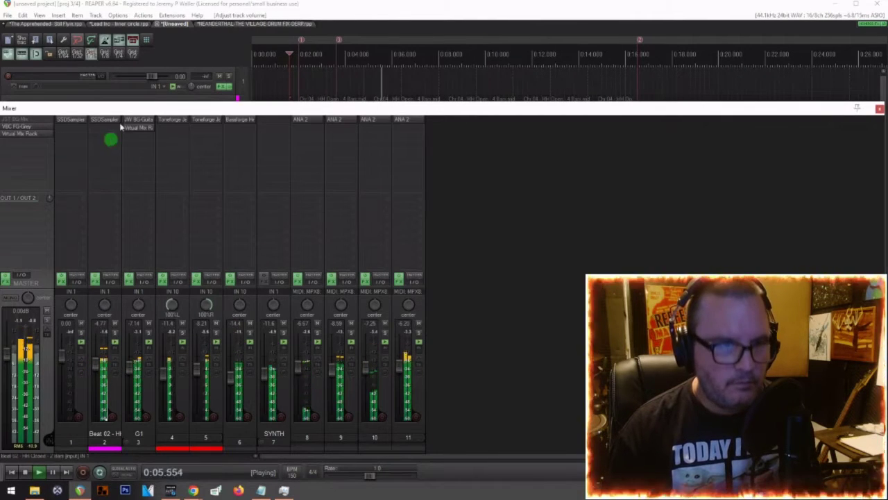
key(space)
click(99, 130)
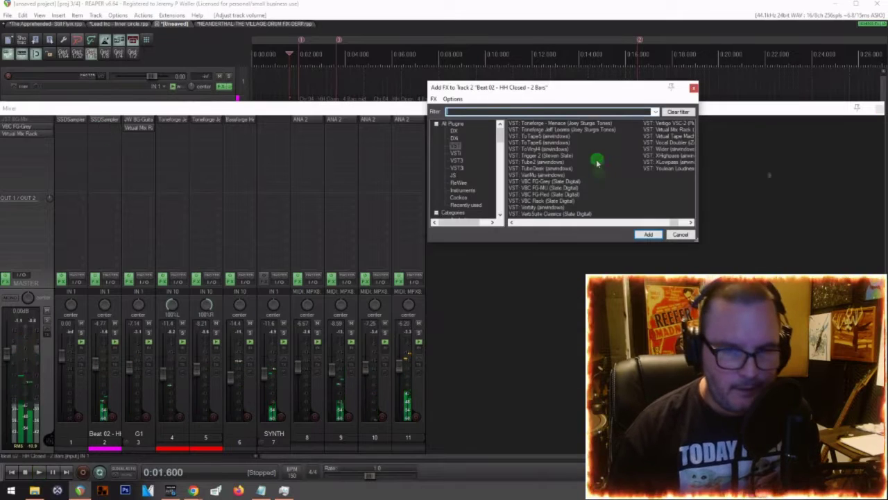
double_click(456, 211)
scroll(452, 205, down, 5)
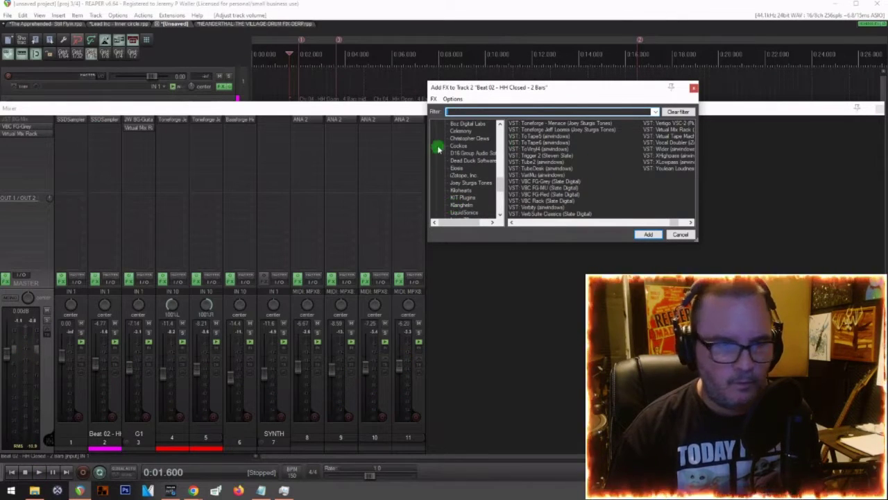
drag(26, 130, 105, 133)
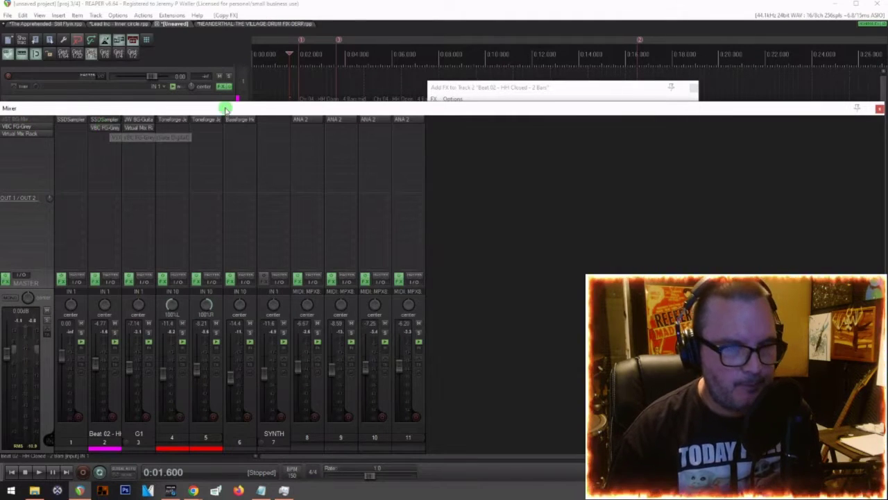
Step: Load the user preset for SSL drum buss compression in the drum track's FG-Grey and close the plugin
click(102, 120)
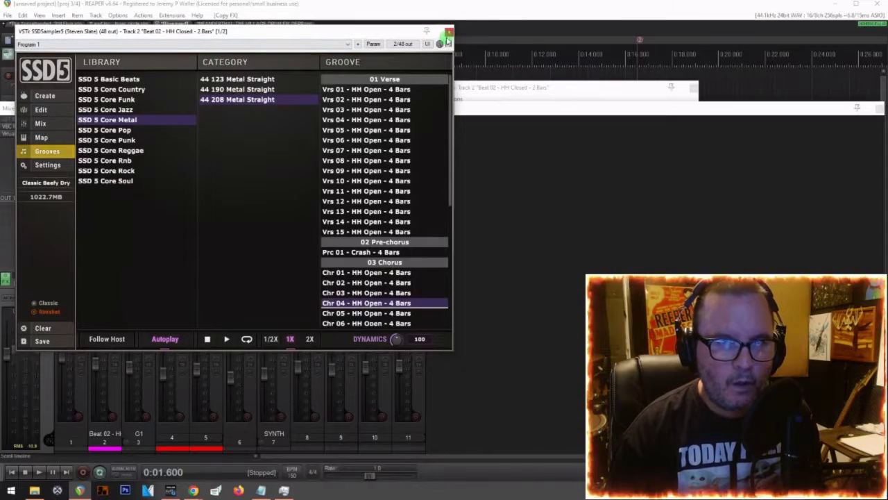
click(448, 35)
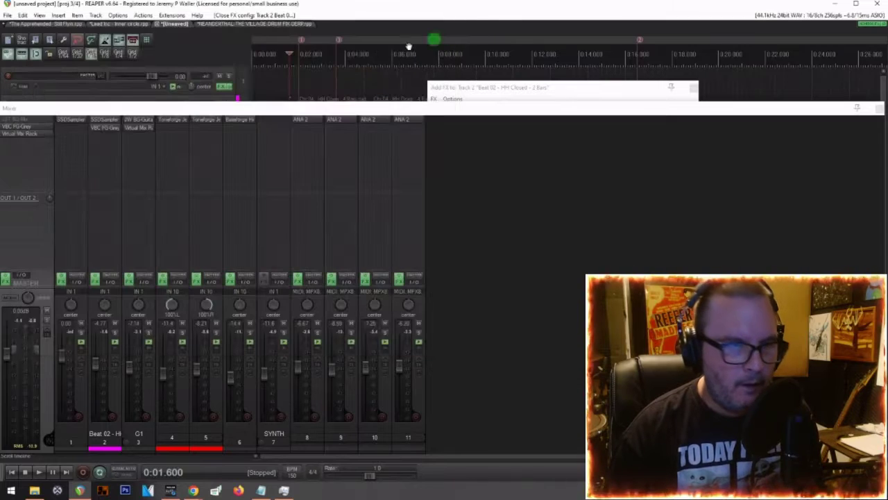
click(109, 134)
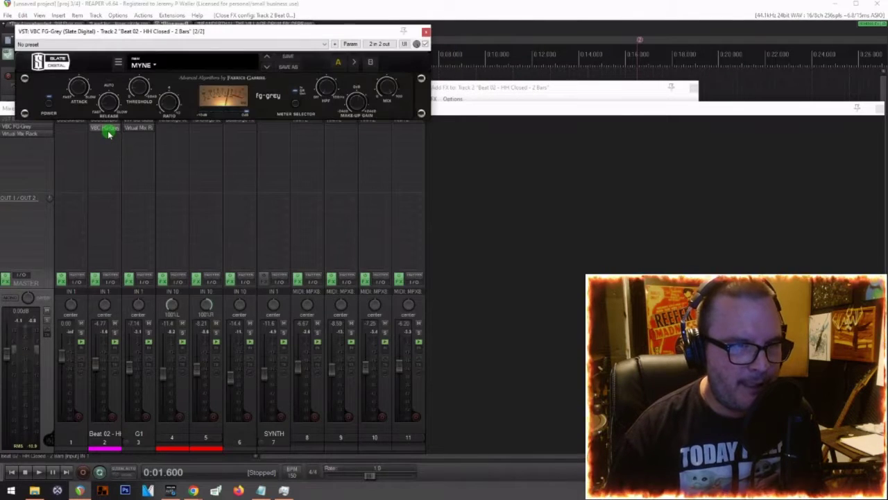
click(174, 64)
mouse_move(151, 90)
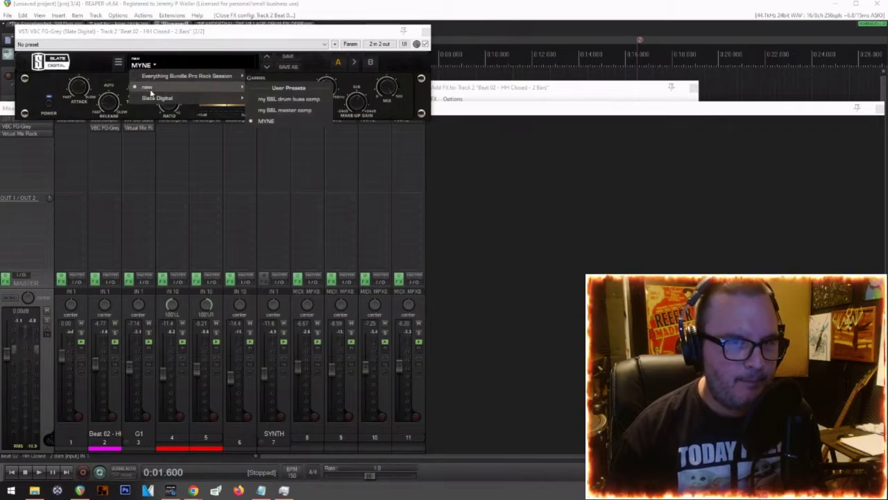
click(281, 104)
click(425, 30)
Step: Adjust the threshold of the drum track's FG-Grey compressor while the mix plays
click(511, 85)
key(space)
click(100, 125)
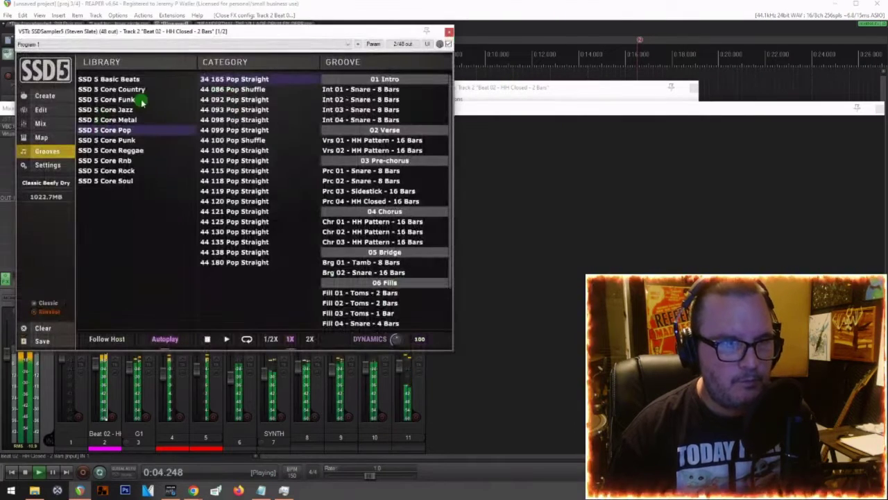
click(449, 32)
click(105, 127)
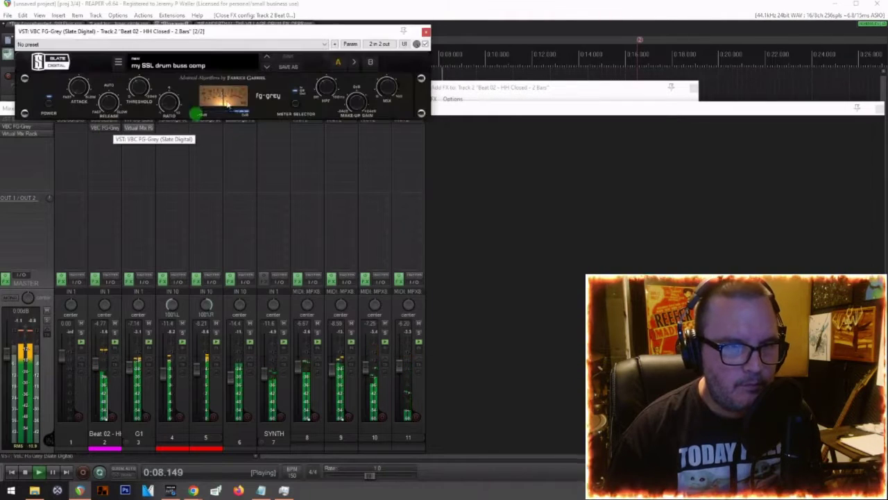
drag(137, 86, 135, 91)
key(space)
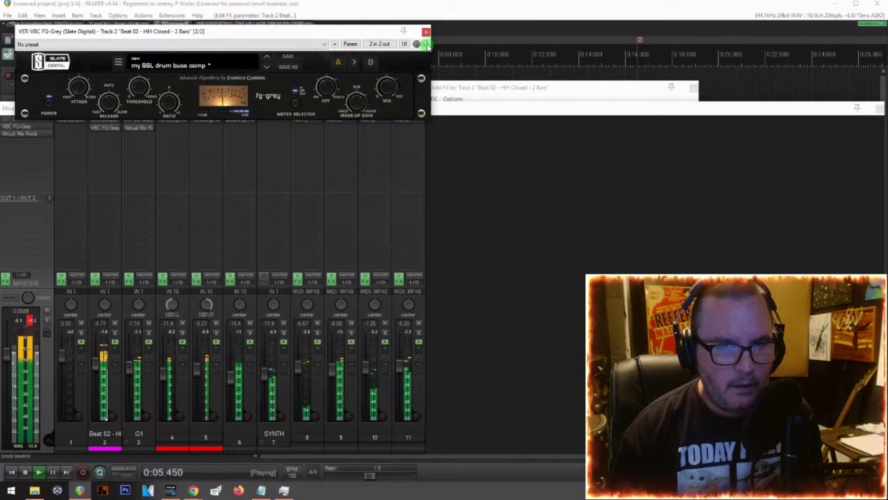
Step: Compare the drums with FG-Grey bypassed and enabled, close the plugin and stop playback
click(426, 43)
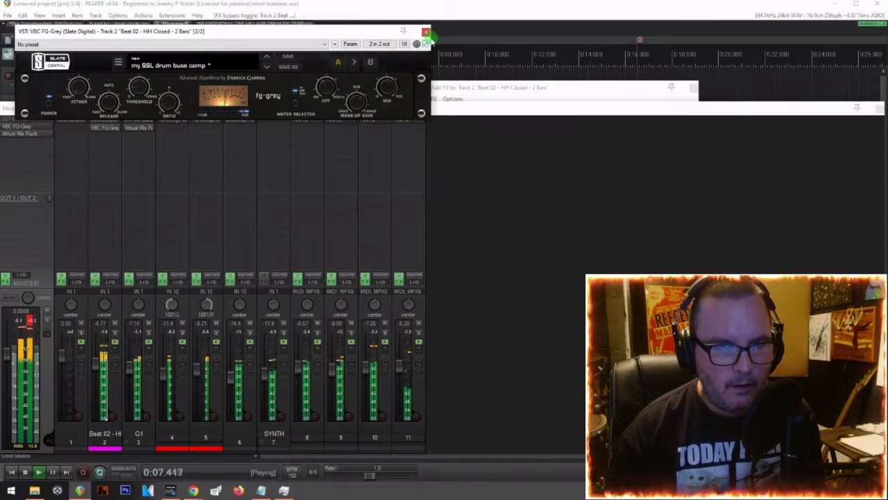
click(426, 32)
key(space)
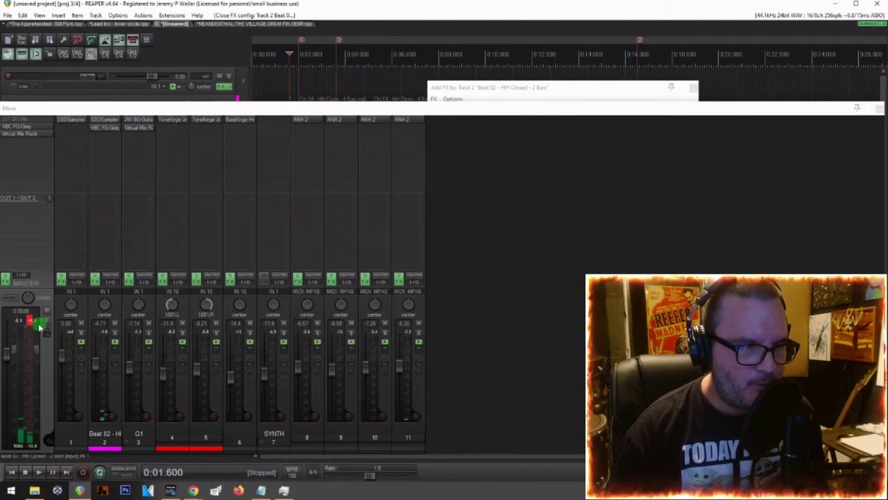
Step: Copy the master's Virtual Mix Rack after FG-Grey on the drum track and load its buss preset
drag(24, 123, 108, 147)
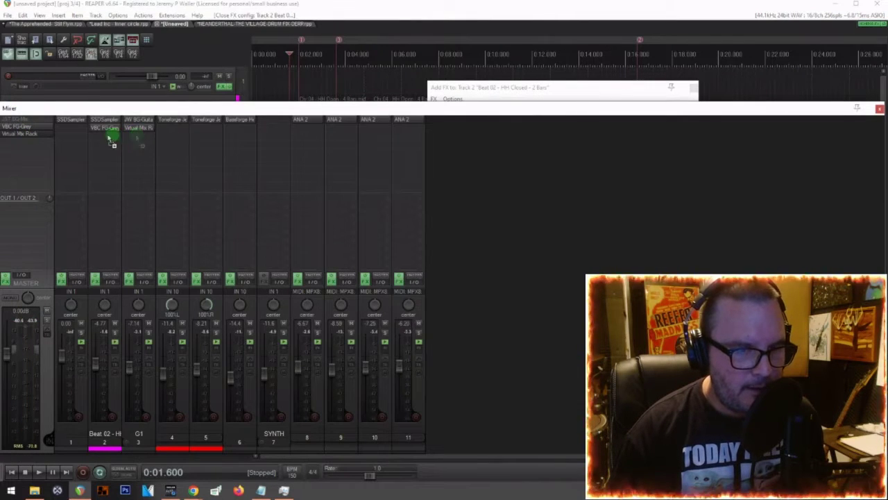
drag(98, 139, 104, 141)
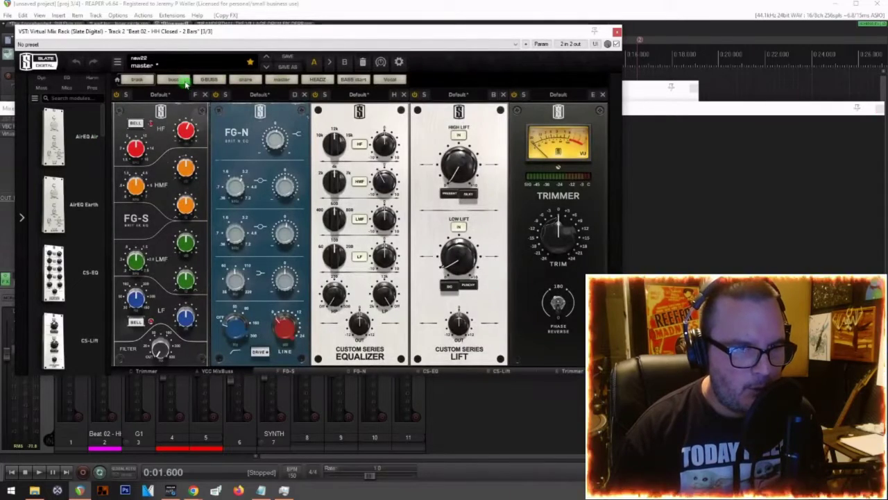
click(182, 80)
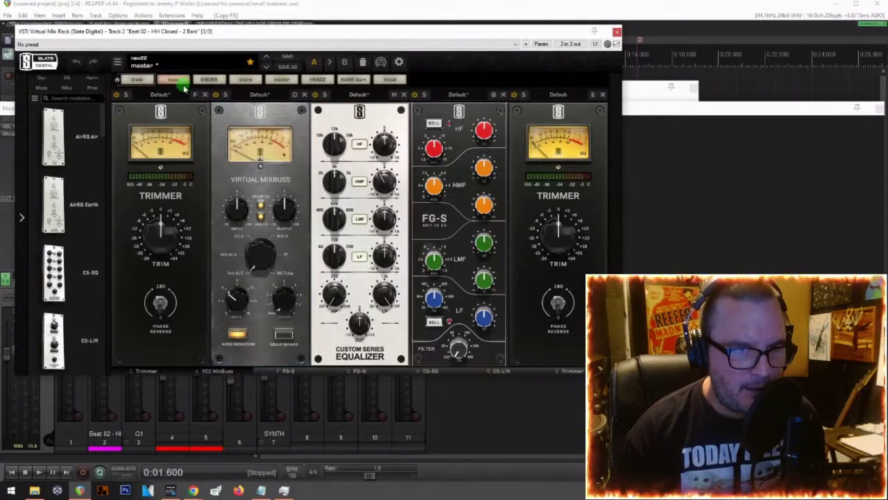
key(space)
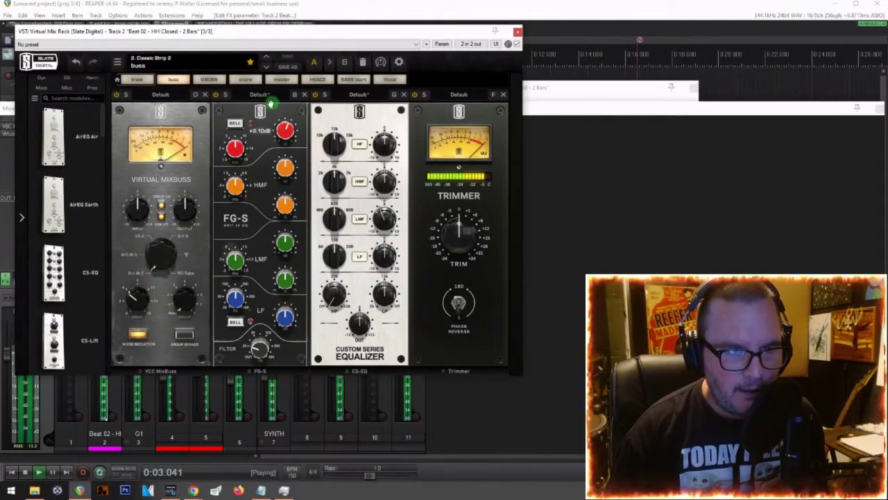
key(space)
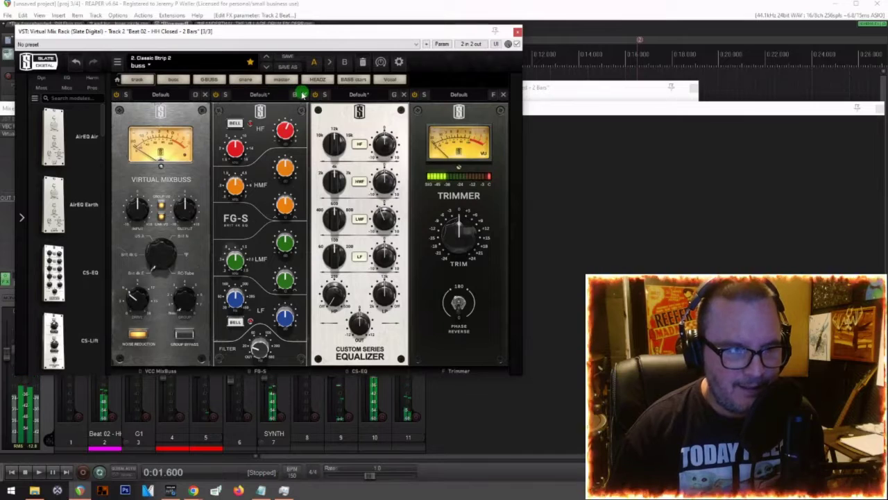
Step: Replace the FG-S module in the drum track's rack with FG-N and load its Drum Buss Tone Shaper preset
click(303, 94)
click(65, 77)
scroll(52, 159, down, 3)
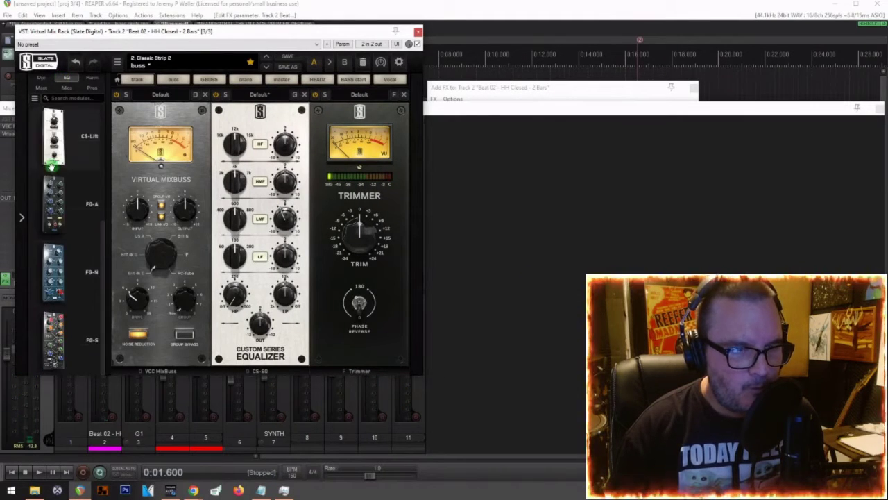
drag(53, 270, 211, 208)
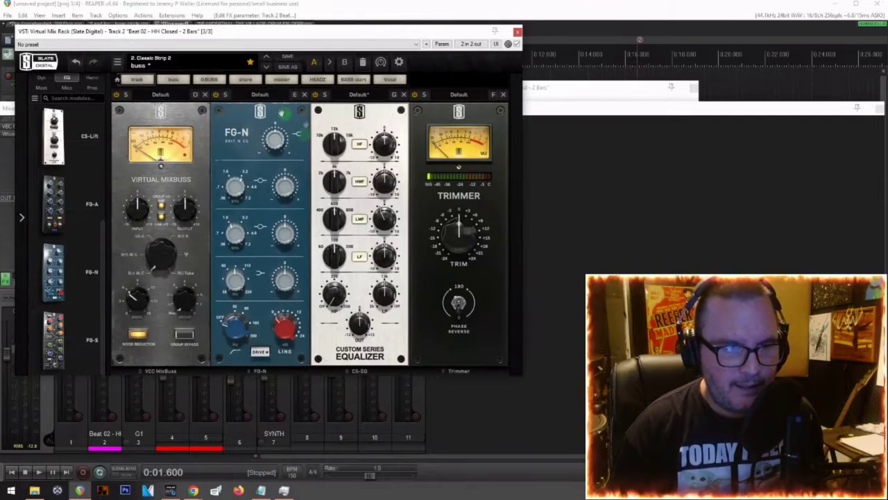
click(255, 94)
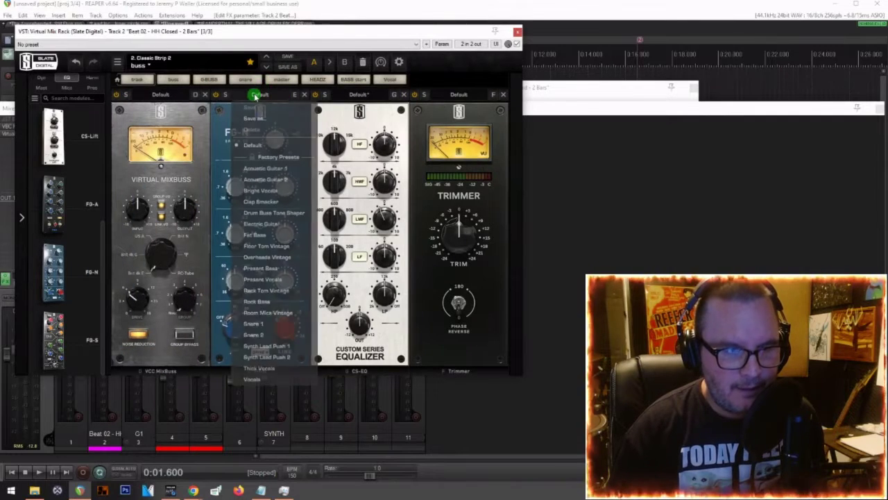
click(275, 209)
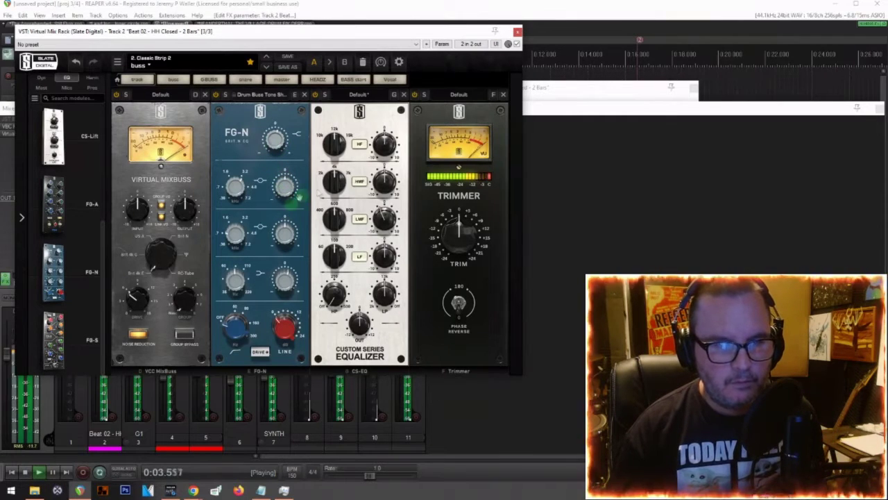
Step: Lower the Virtual Mixbuss input, raise its output and reduce the Trimmer gain on the drum track, checking against playback
drag(136, 213, 135, 215)
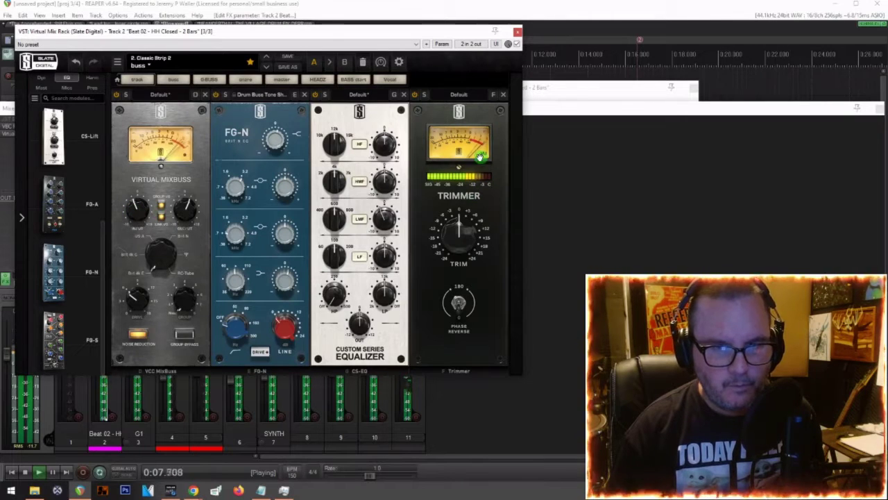
key(space)
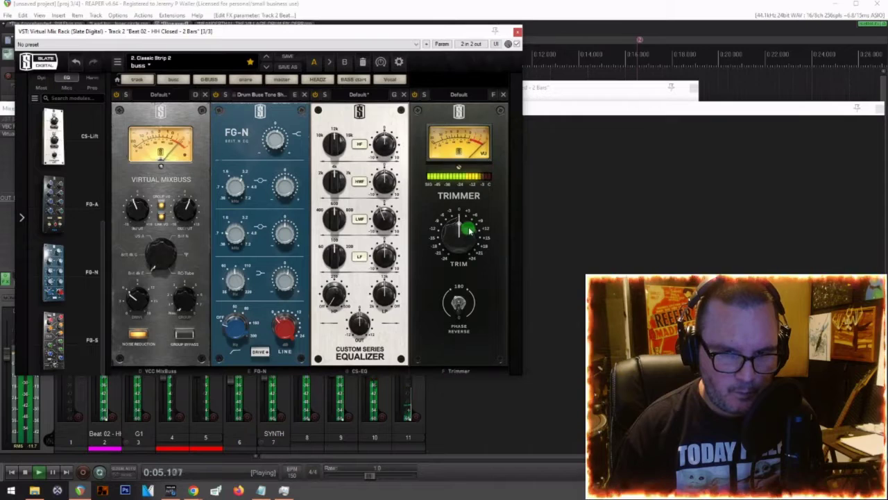
key(space)
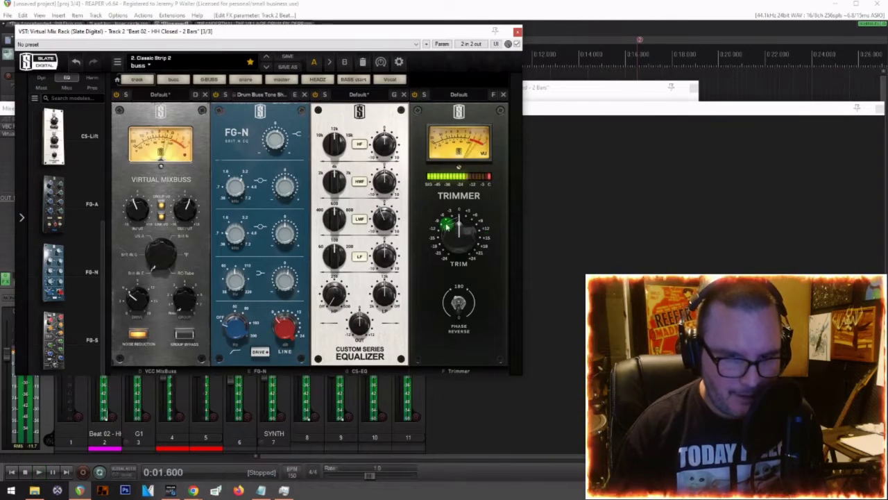
drag(476, 225, 465, 234)
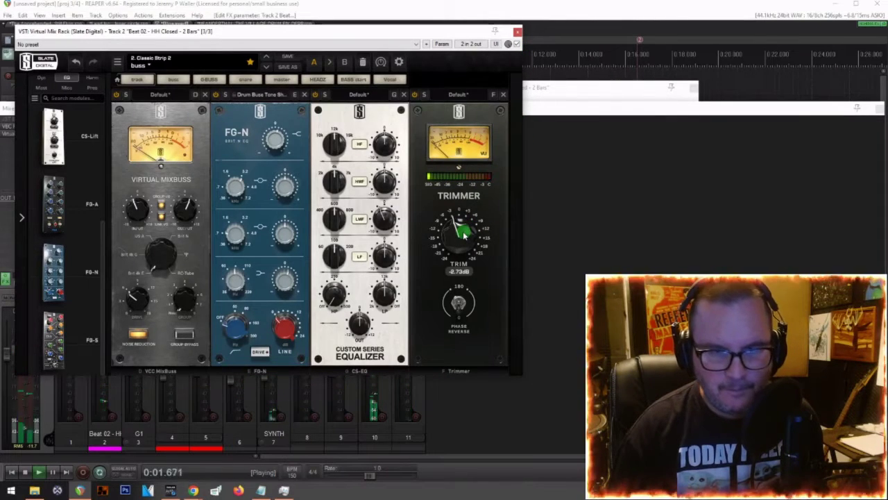
key(space)
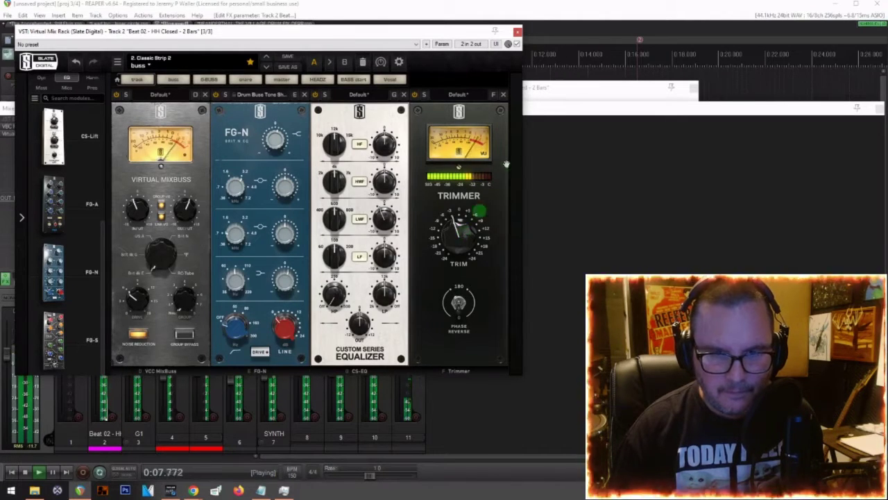
click(517, 33)
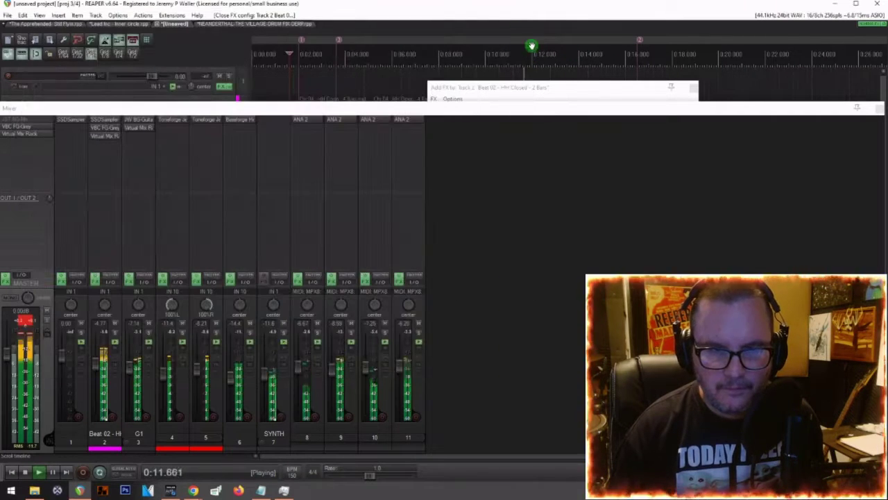
Step: Reset the master's peak indicator, stop playback, and close the mixer and the leftover Add FX window
click(25, 320)
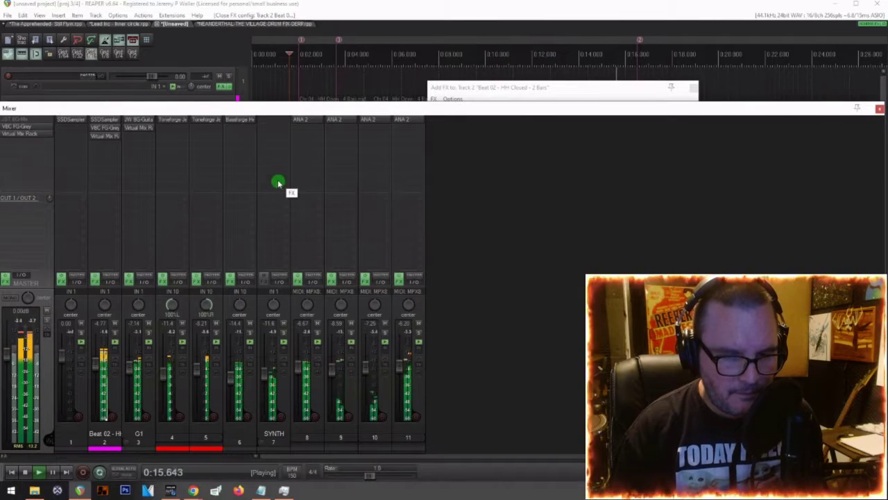
key(space)
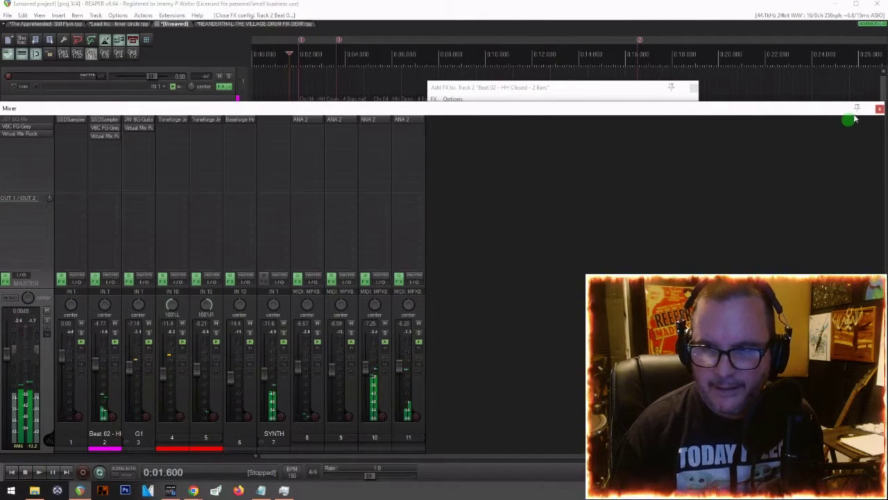
click(880, 109)
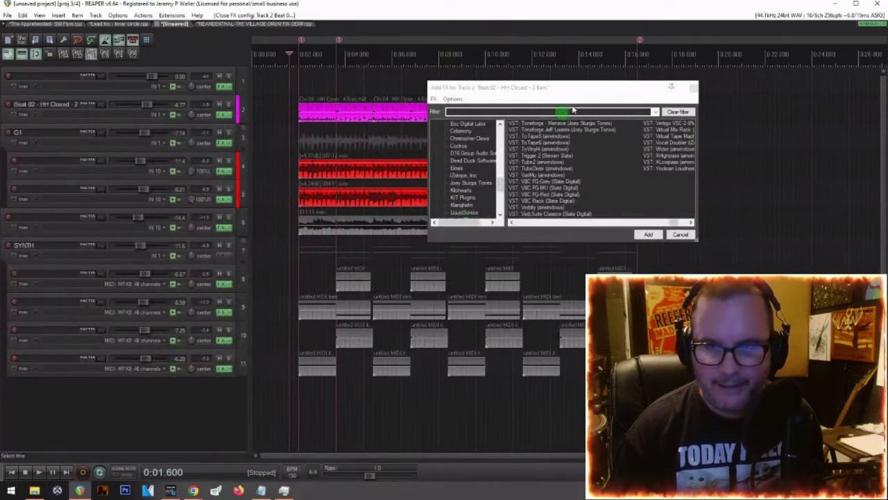
click(693, 87)
Step: Set the colour of track 6 and its audio item to yellow after a brief playback check
key(space)
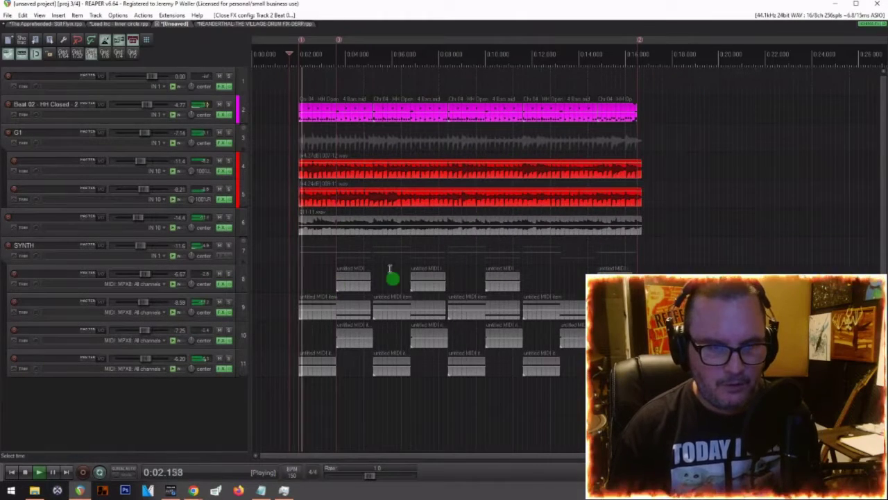
key(space)
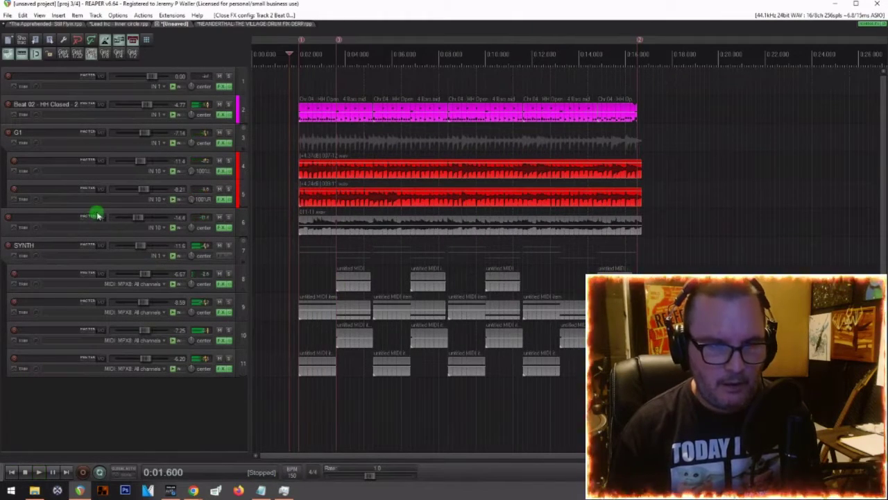
click(97, 216)
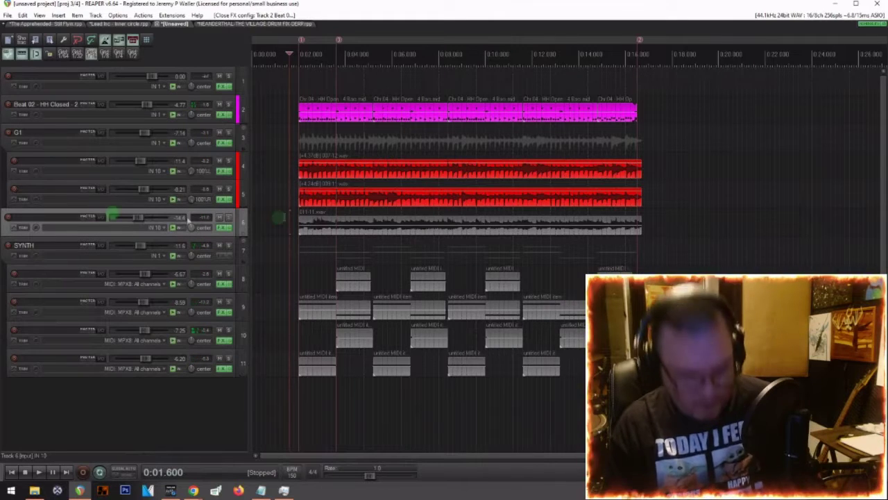
click(317, 224)
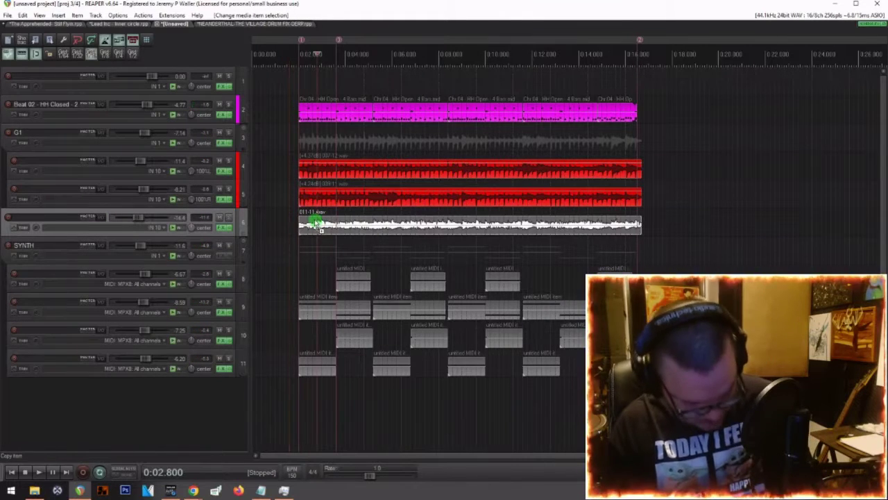
key(ctrl+shift+c)
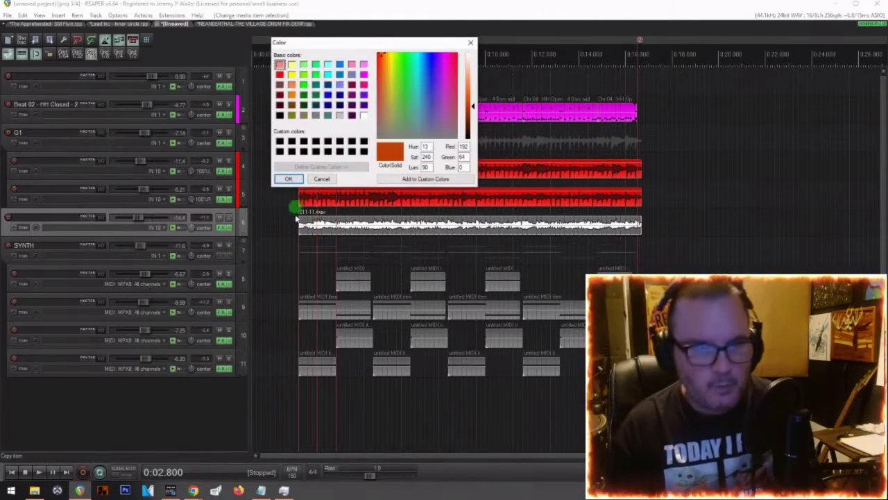
click(292, 74)
click(288, 180)
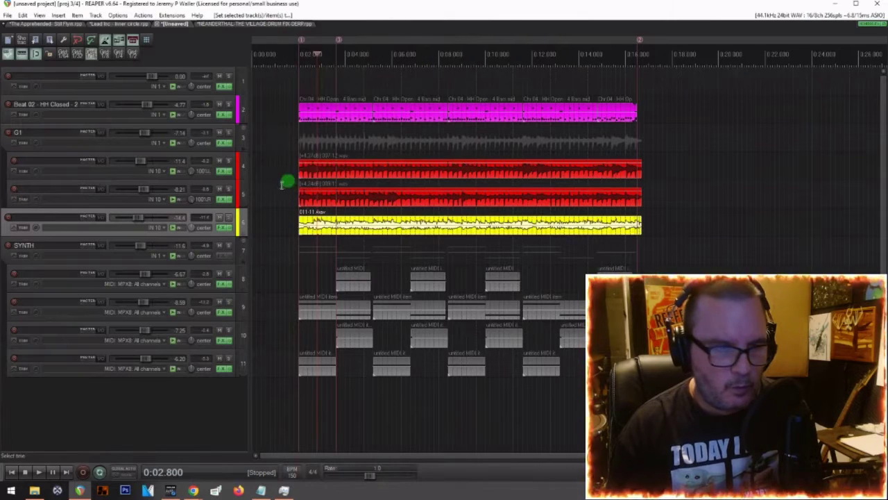
Step: Set the colour of the four synth tracks 8 to 11 to orange
click(50, 274)
shift+click(43, 360)
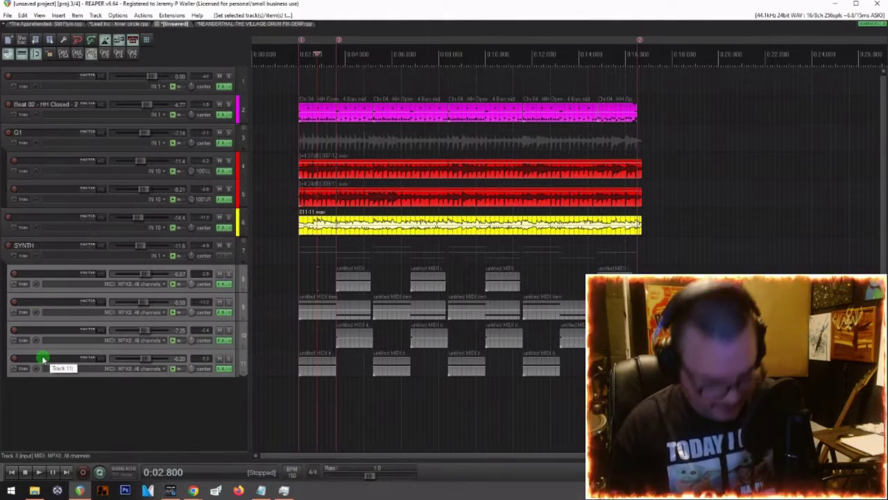
key(alt+shift+c)
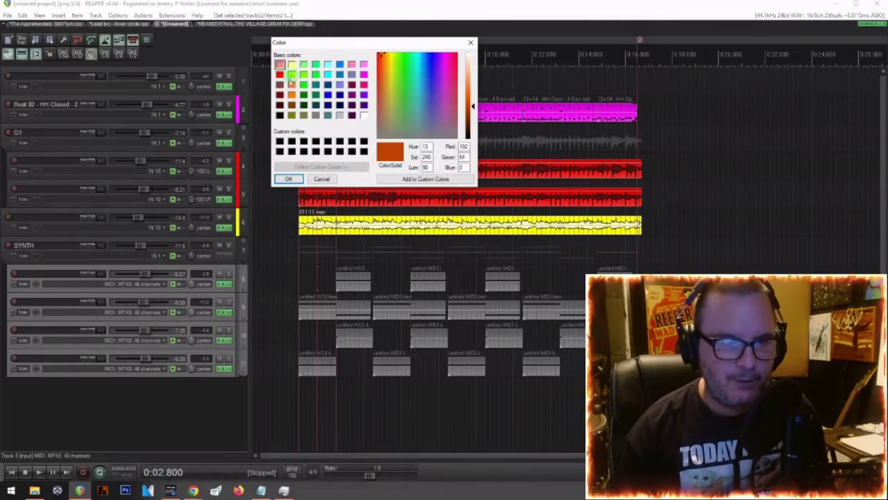
click(291, 85)
click(286, 179)
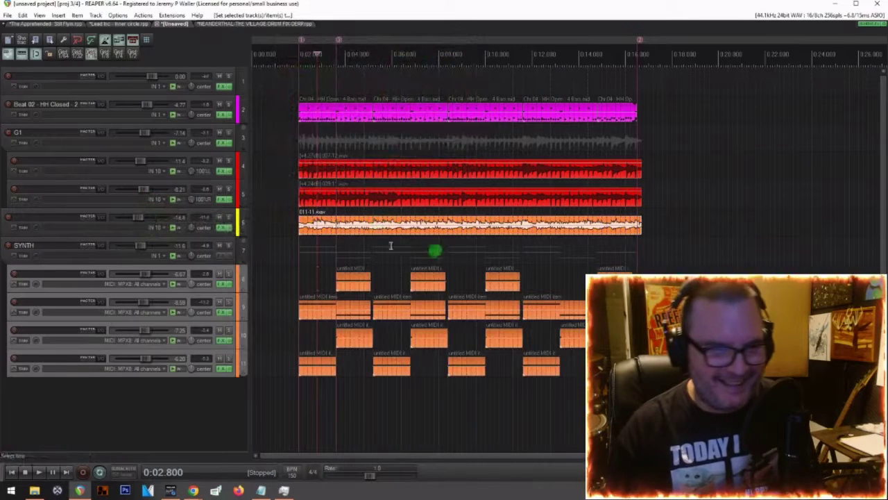
Step: Recolour the audio item on track 6 yellow to match its track
click(195, 214)
click(341, 225)
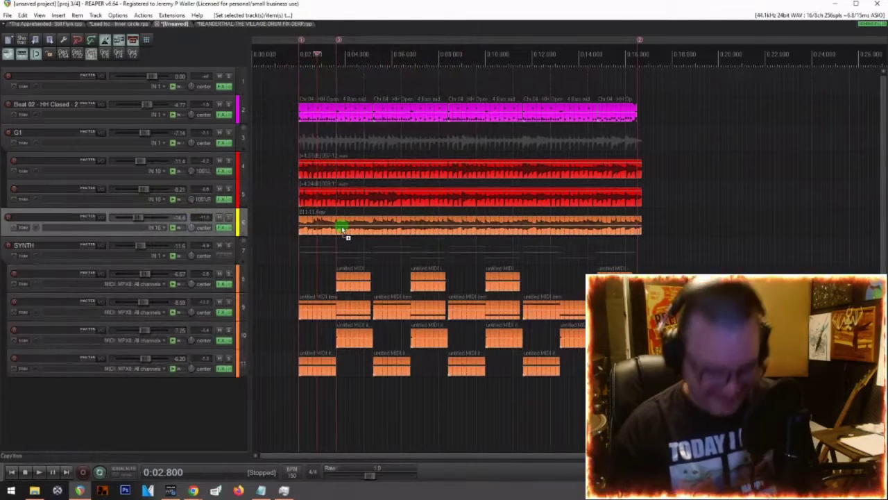
key(ctrl+shift+c)
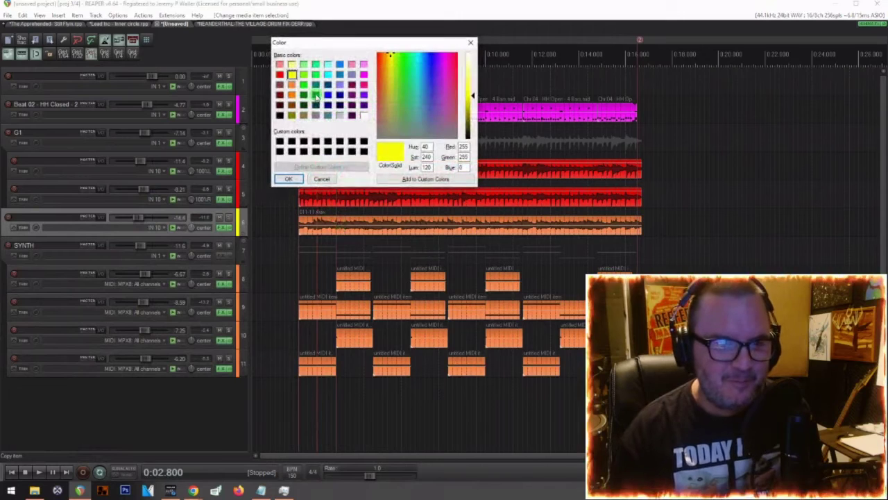
click(290, 179)
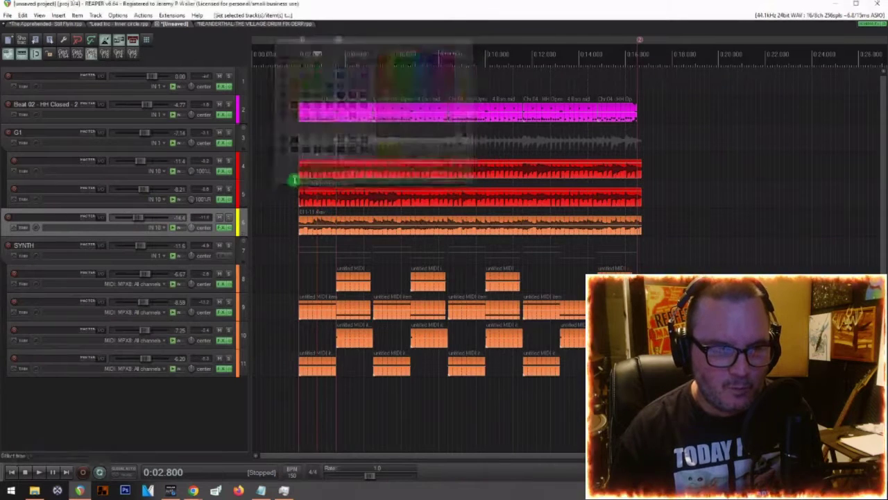
click(318, 221)
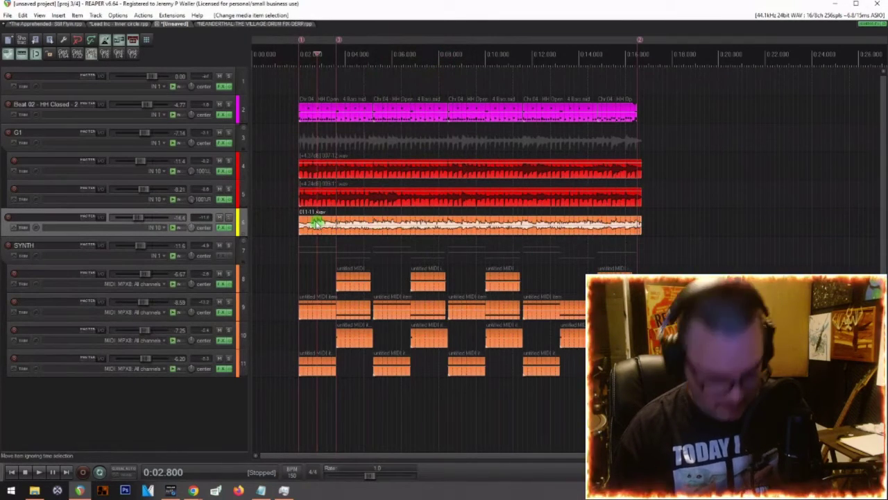
key(ctrl+shift+c)
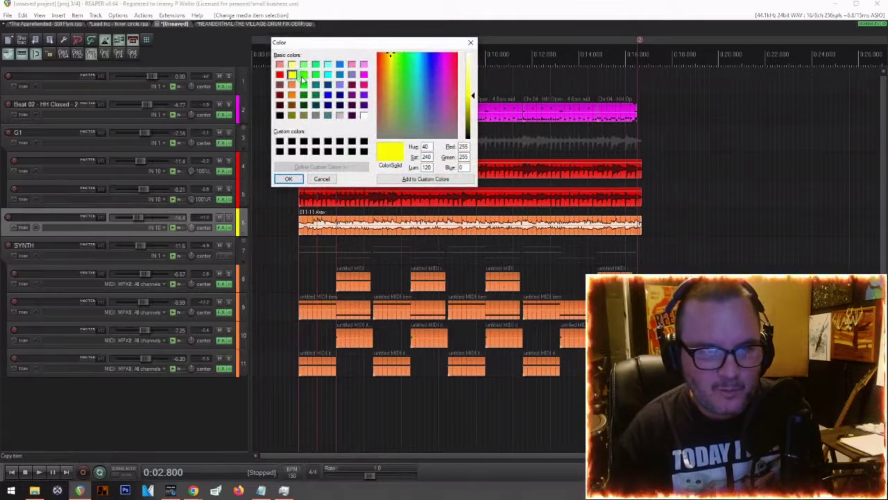
click(288, 179)
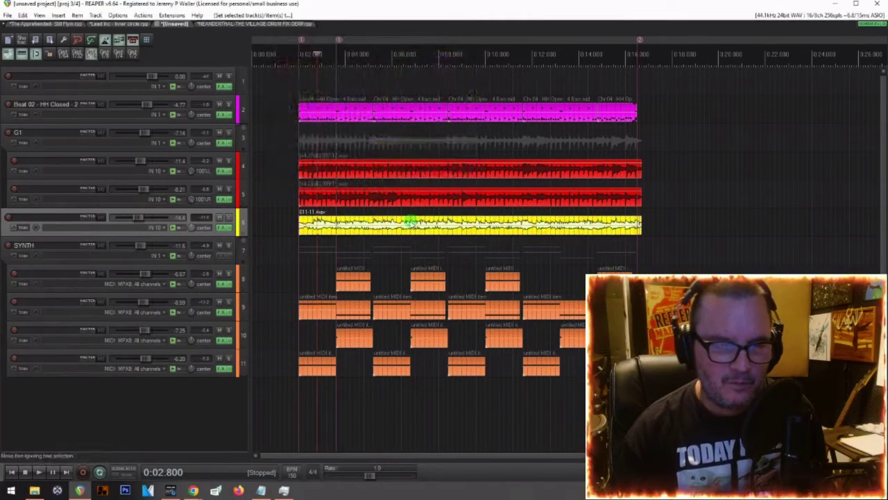
Step: Play the song and check the mix's level on the monitoring chain's Loudness Meter
key(space)
scroll(411, 339, down, 3)
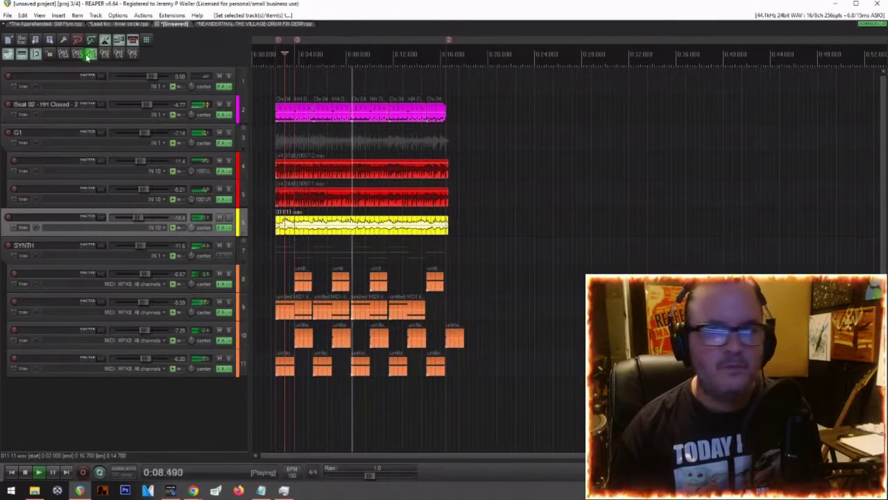
key(space)
click(865, 25)
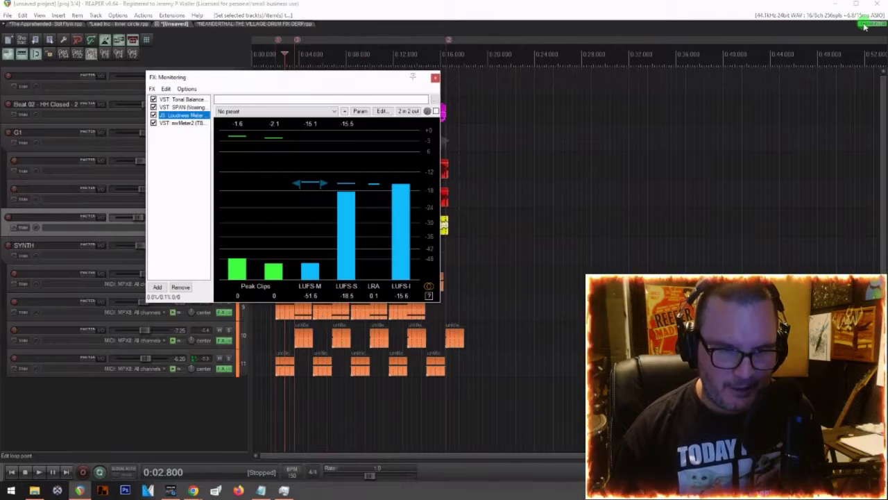
key(space)
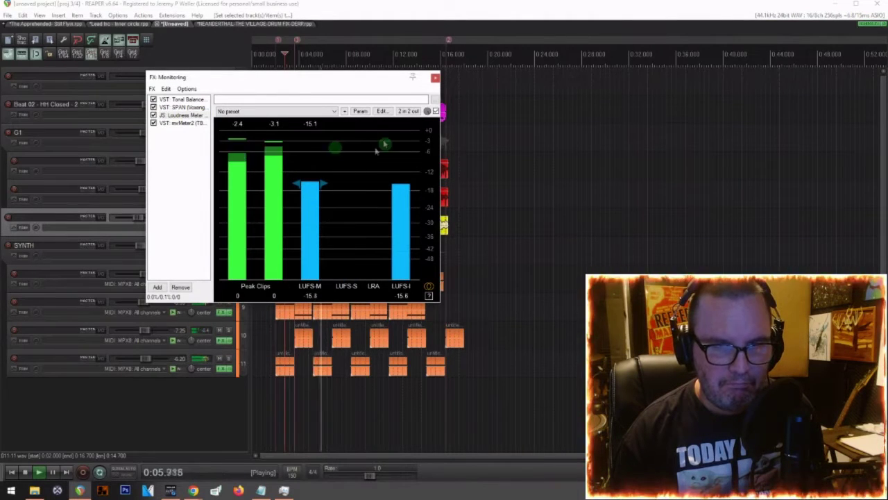
key(space)
click(435, 77)
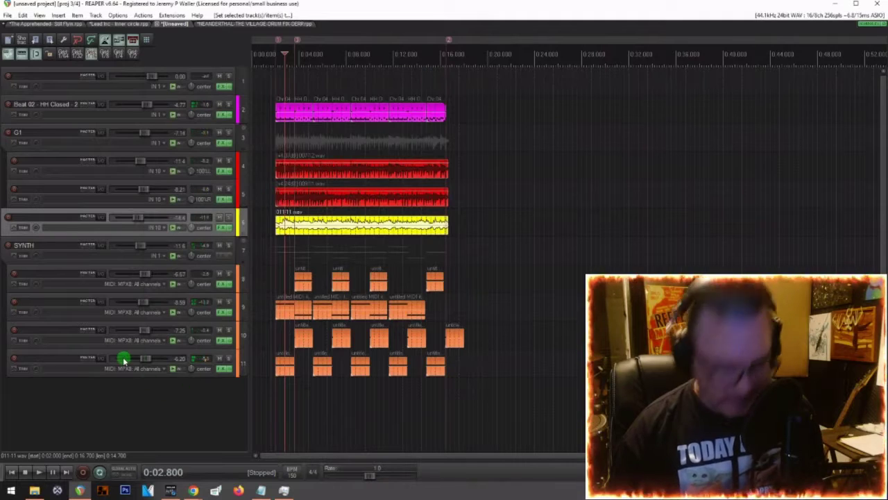
Step: Add the Cockos ReaLimit plugin to the end of the master track's effects chain
key(ctrl+m)
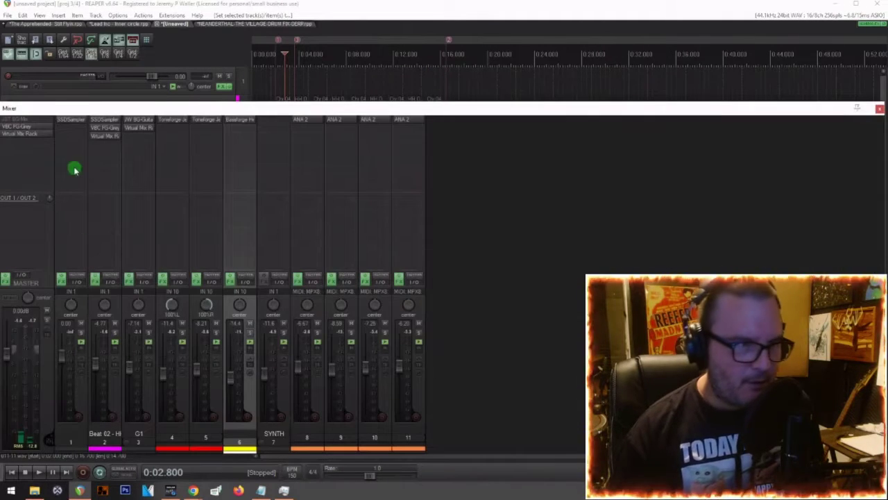
click(20, 142)
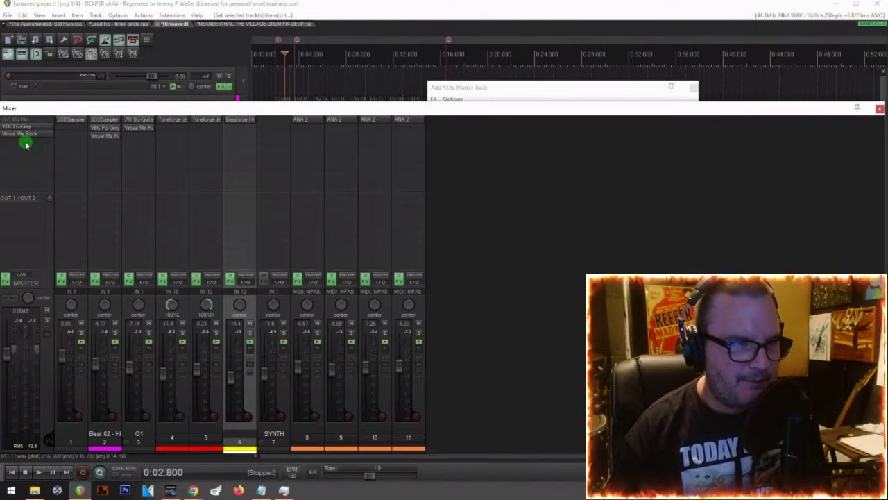
scroll(461, 174, down, 5)
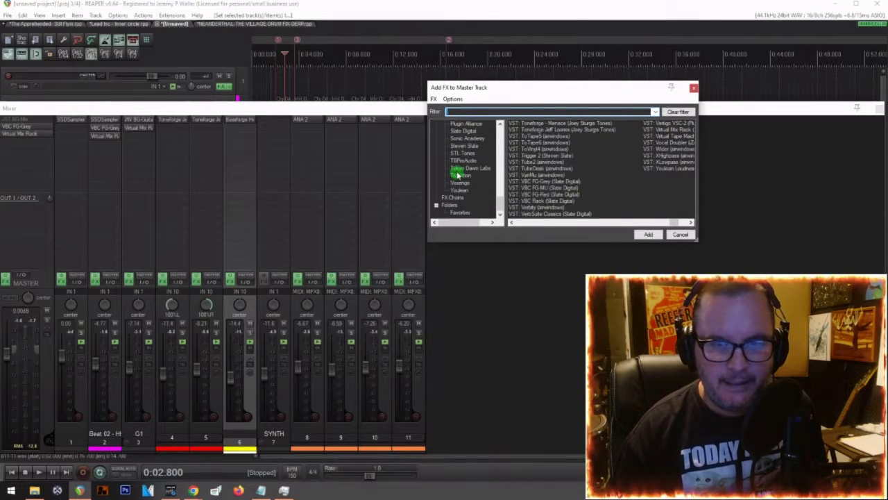
scroll(469, 184, up, 5)
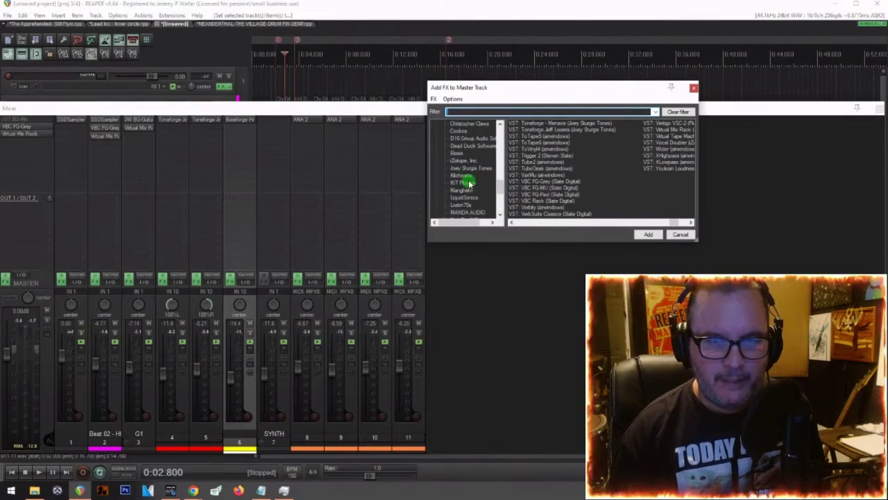
scroll(469, 182, up, 3)
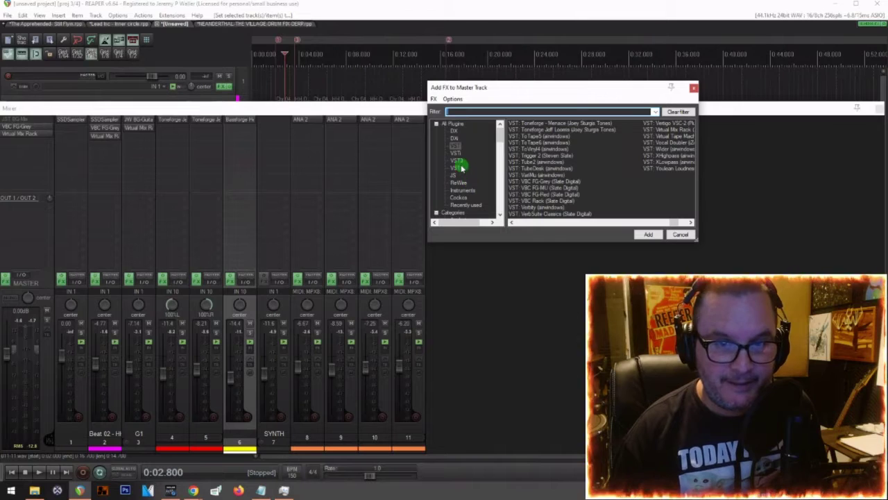
click(461, 198)
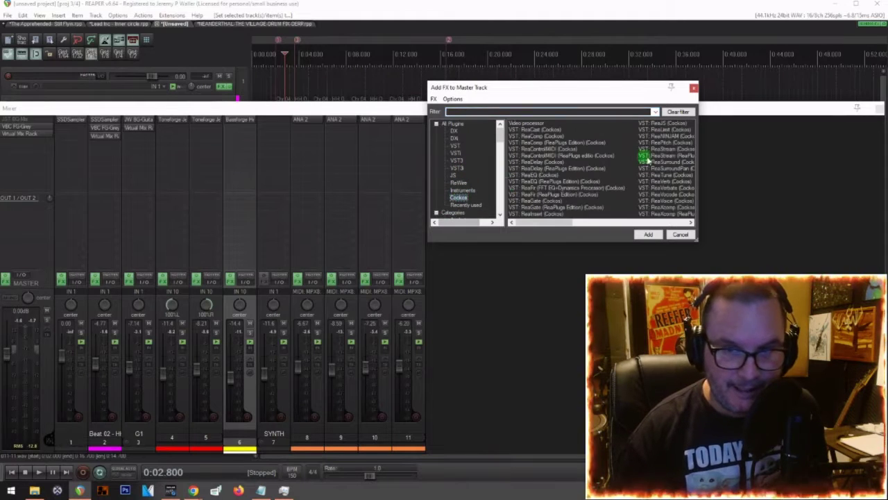
double_click(665, 130)
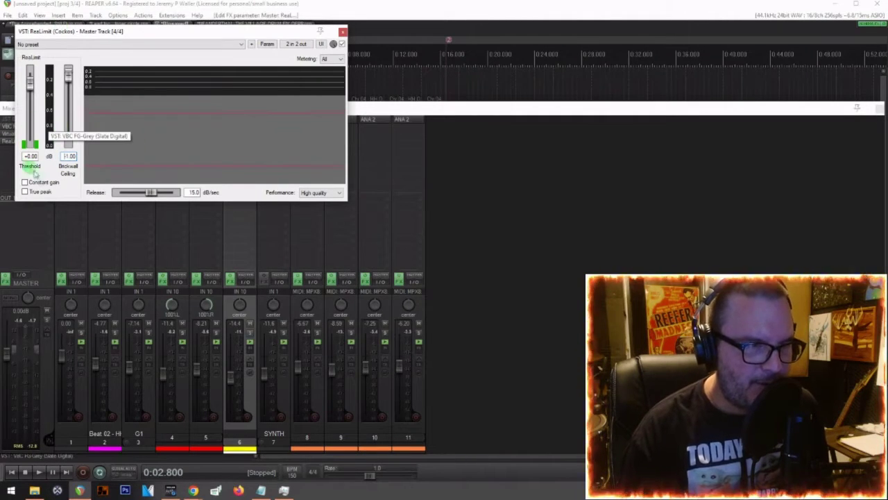
Step: Set ReaLimit's brickwall ceiling to -1 dB with true peak enabled, and its threshold to -5 dB after a test during playback
click(25, 192)
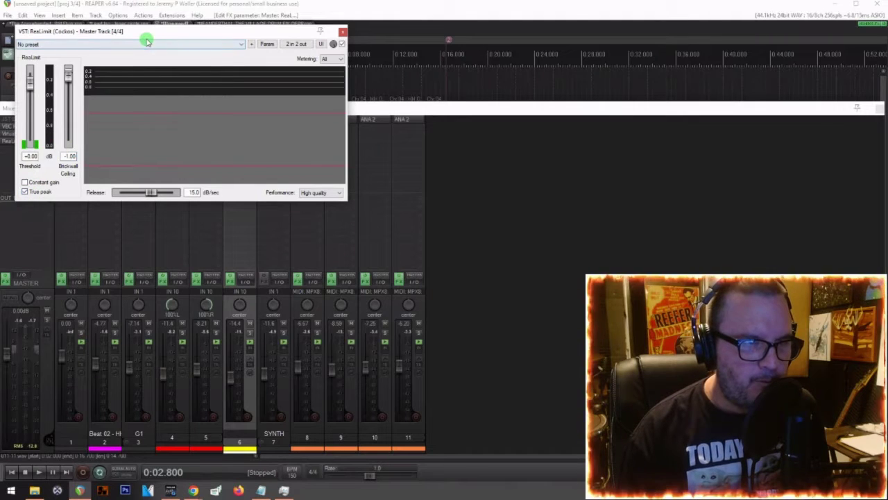
key(space)
drag(30, 76, 26, 94)
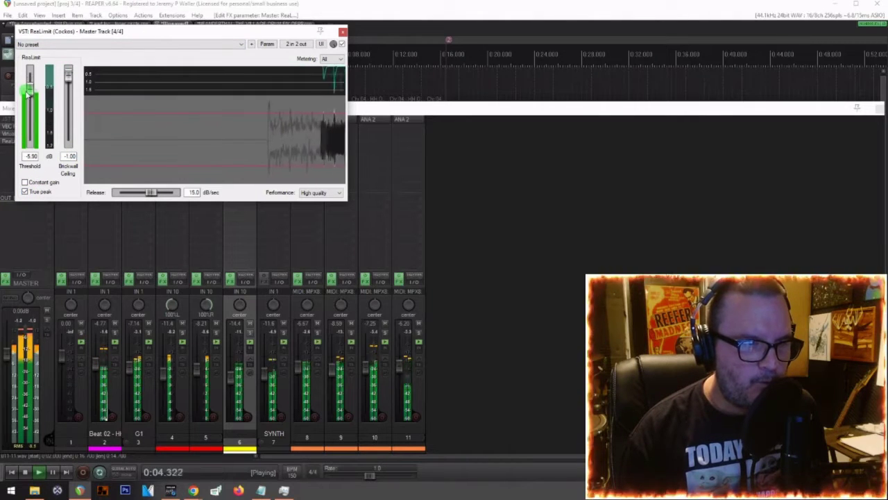
key(space)
click(30, 155)
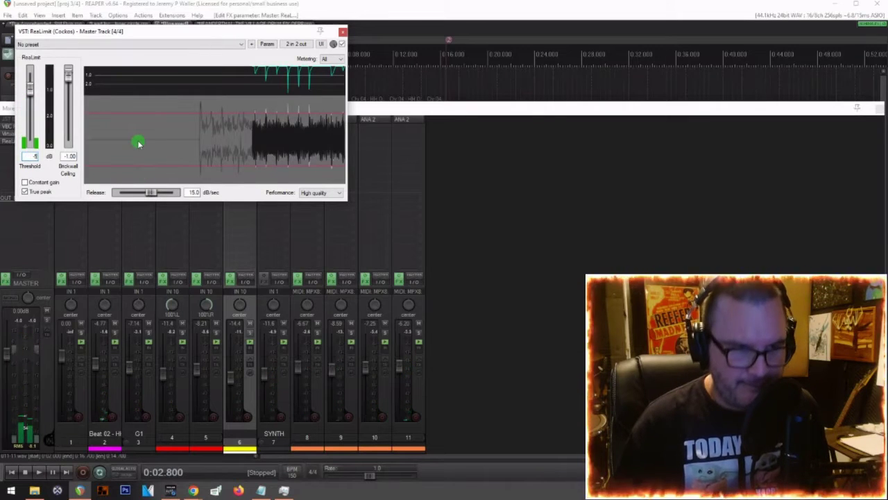
text(-5)
key(Return)
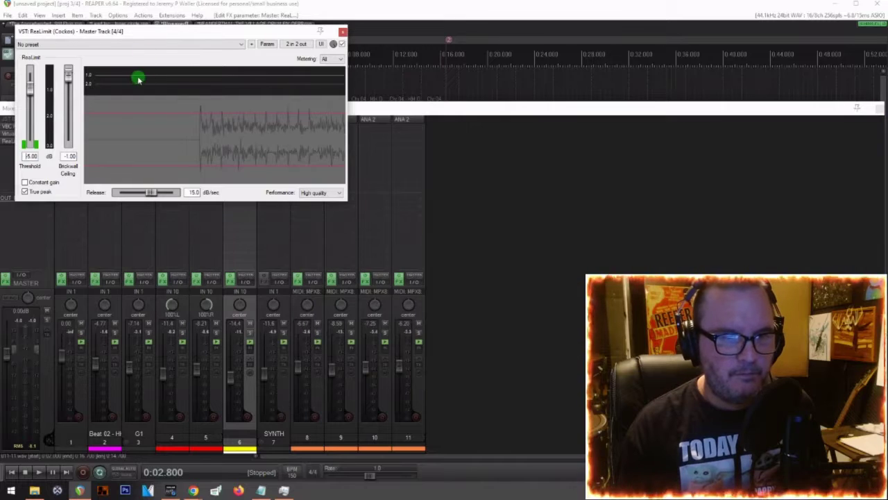
Step: Close the limiter, replay the song from just before its start, and check the Loudness Meter and Tonal Balance Control
click(342, 33)
click(271, 81)
key(space)
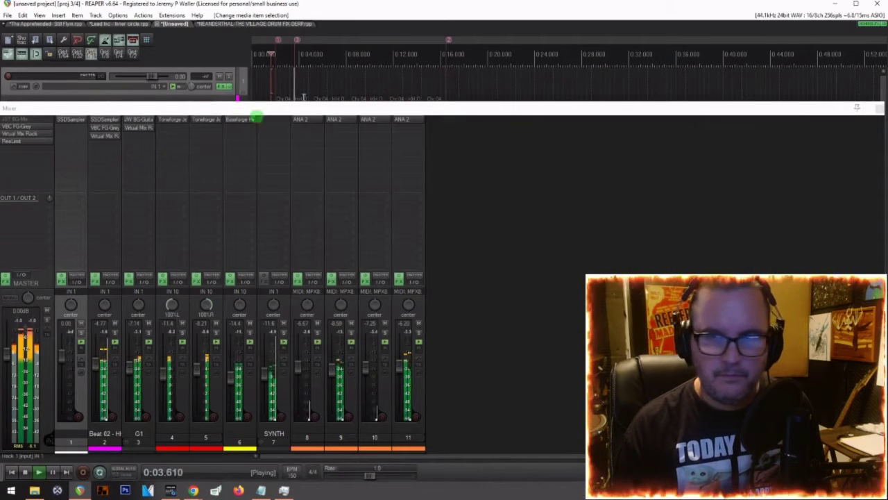
click(859, 26)
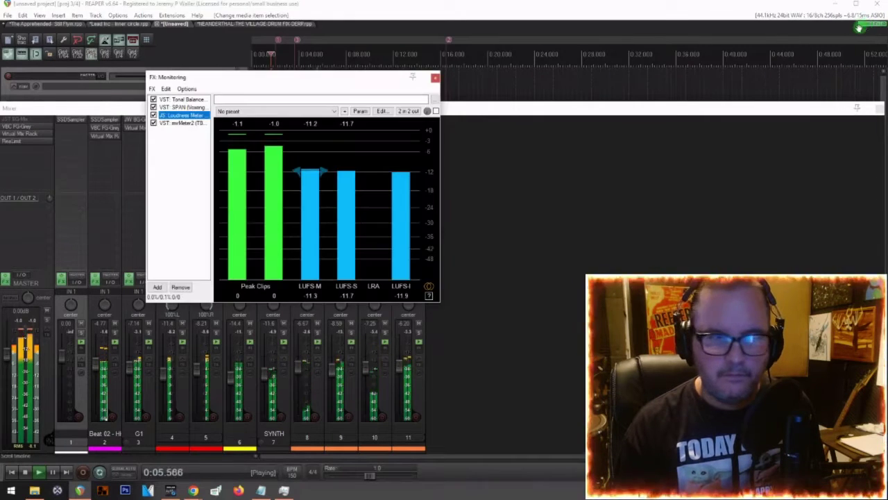
click(378, 216)
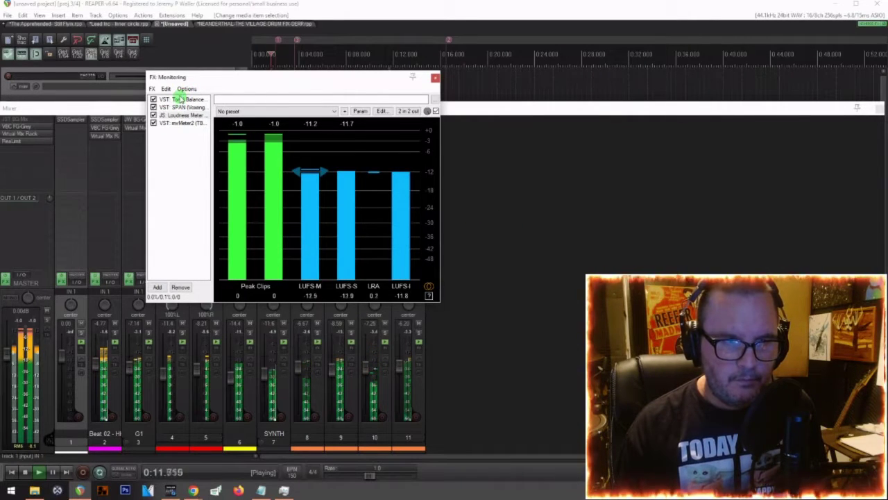
click(179, 99)
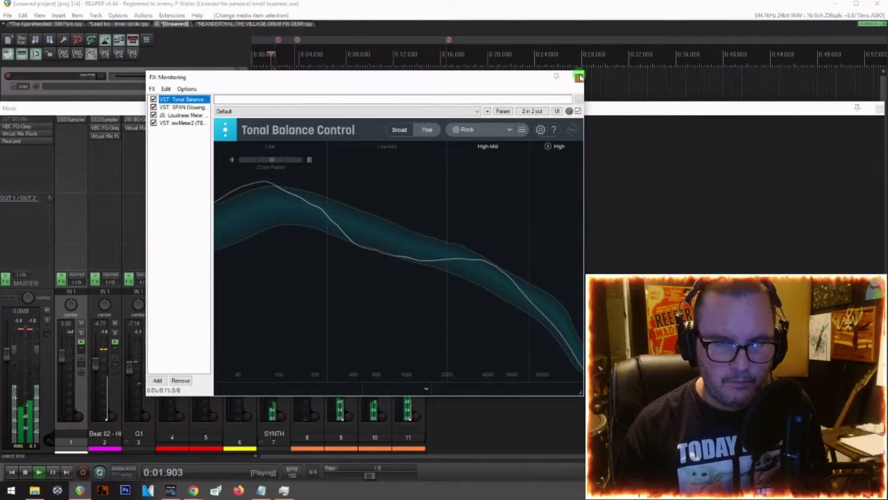
key(space)
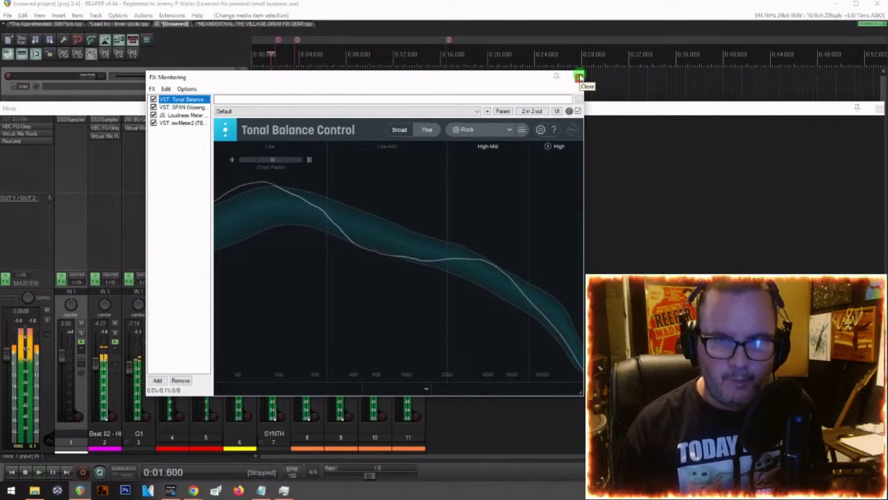
Step: Boost the low-mid band strongly in the FG-S EQ of G1's Virtual Mix Rack, and set its frequency to 1.73 kHz during playback
click(580, 77)
click(139, 129)
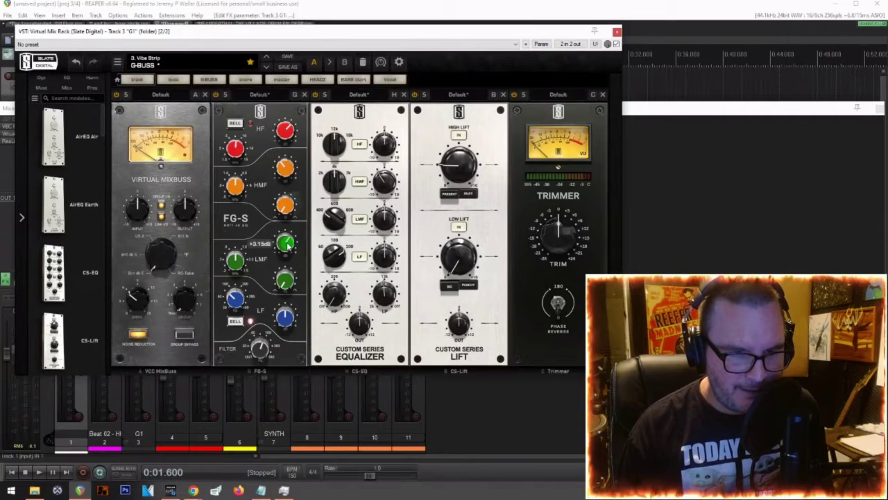
scroll(288, 245, up, 3)
key(space)
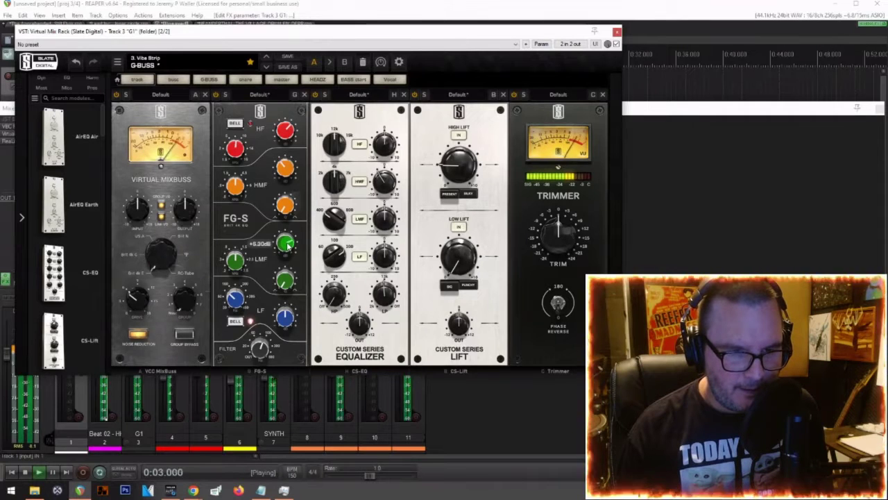
key(space)
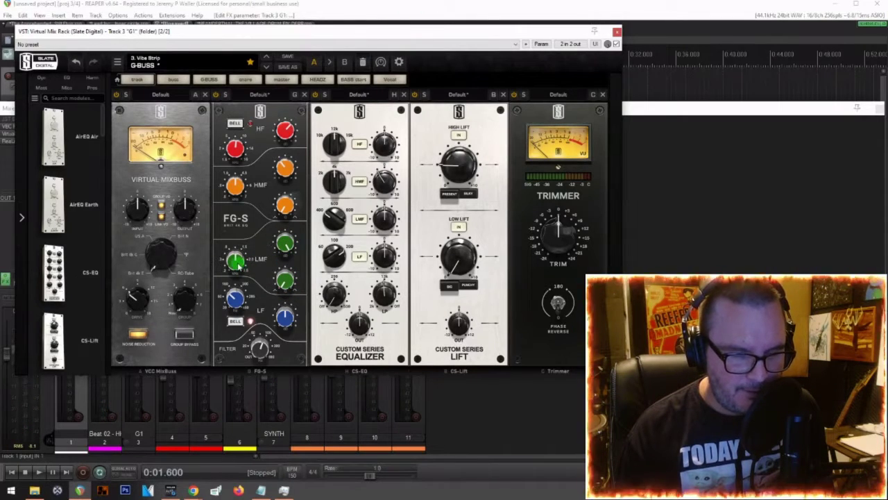
key(space)
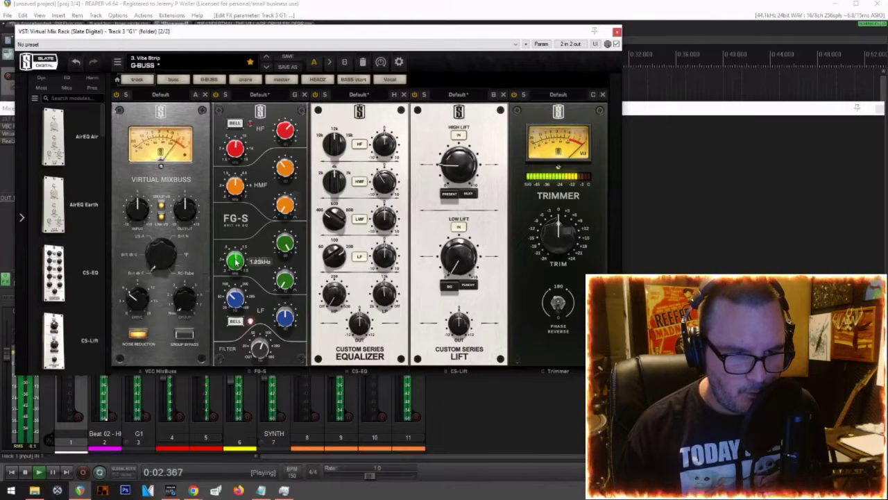
drag(237, 258, 239, 243)
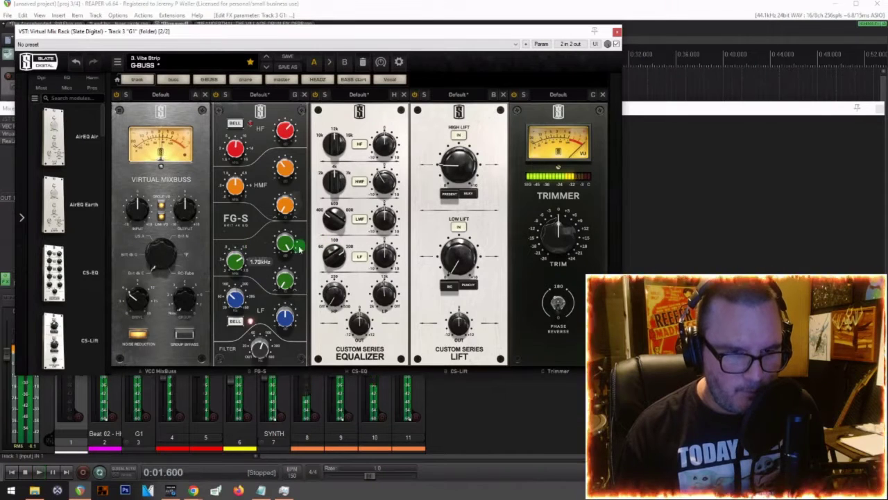
Step: Readjust the FG-S low-mid gain on G1 to a moderate boost during playback, then close the plugin and stop
key(space)
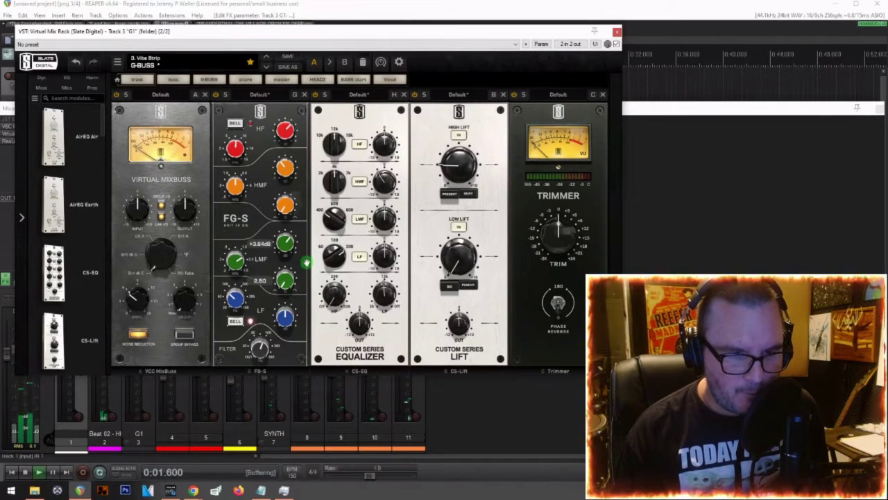
key(space)
drag(285, 244, 284, 254)
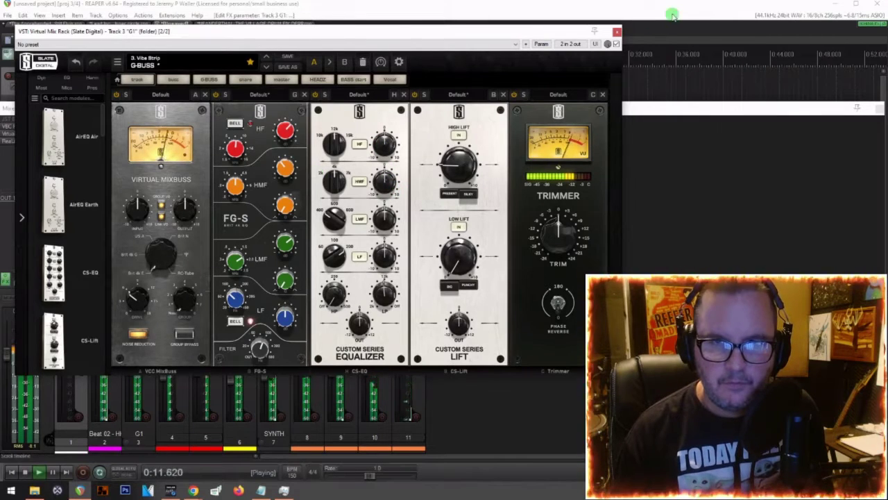
click(617, 32)
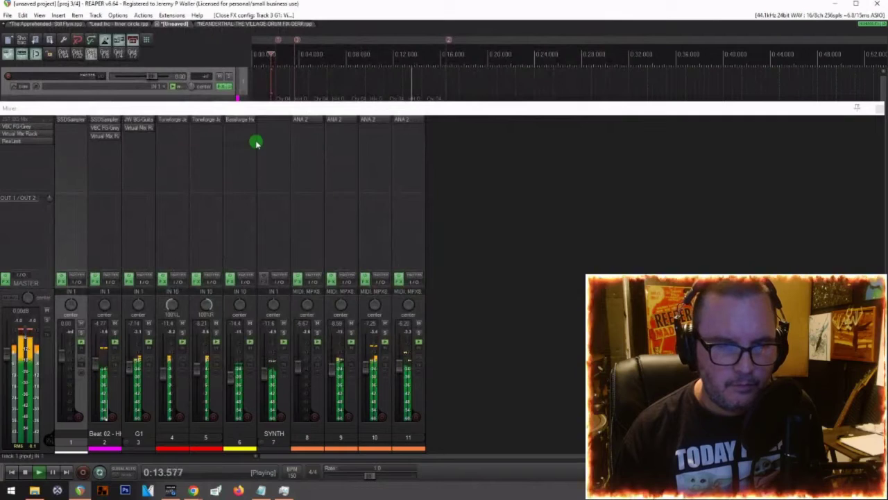
key(space)
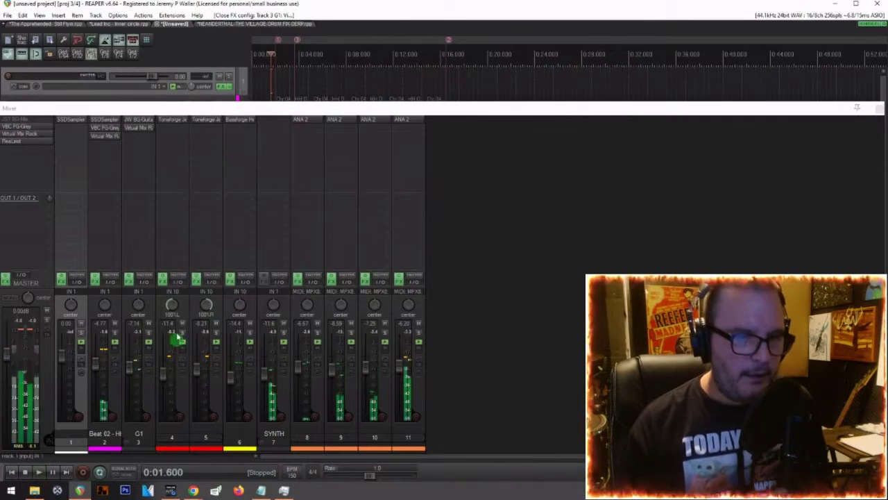
Step: Add a broad boost of about 6 dB around 1.3 kHz in the digital EQ of track 6's Bassforge Hellraiser
click(229, 121)
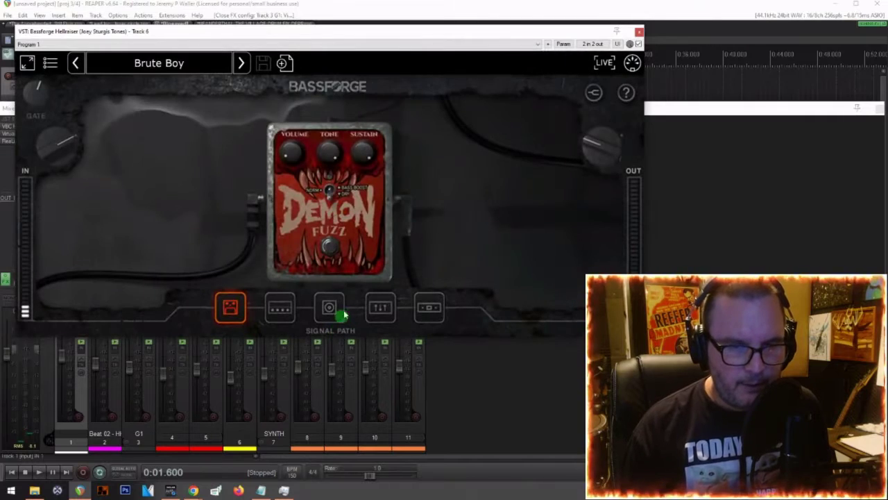
click(380, 311)
key(space)
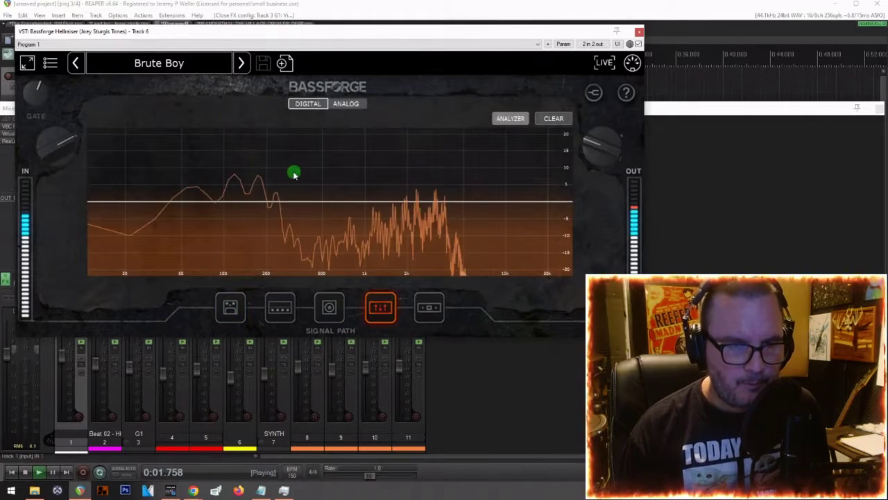
drag(354, 193, 383, 182)
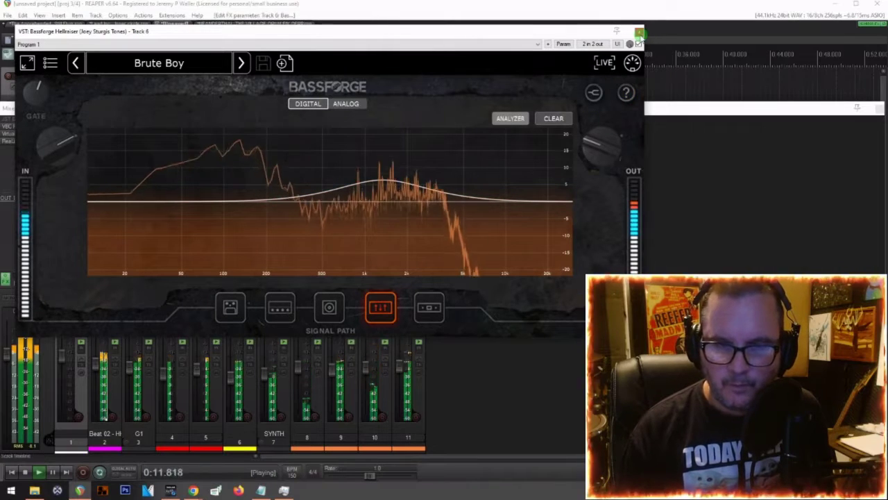
click(640, 30)
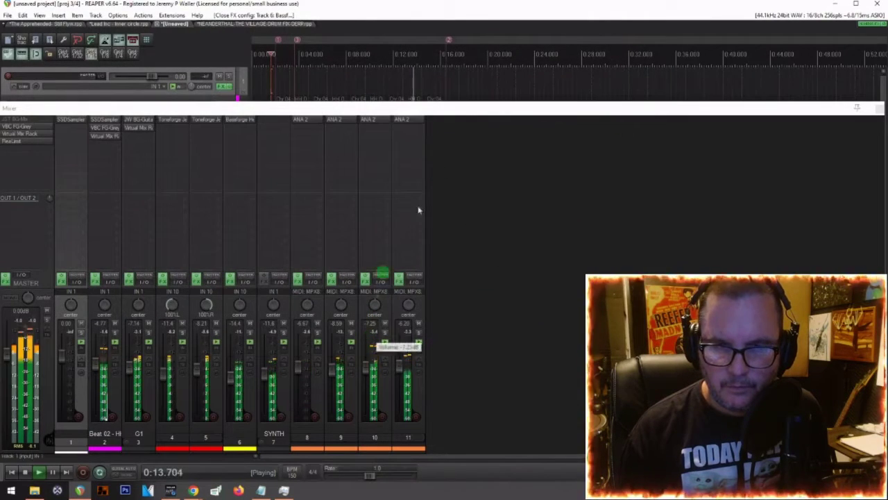
key(space)
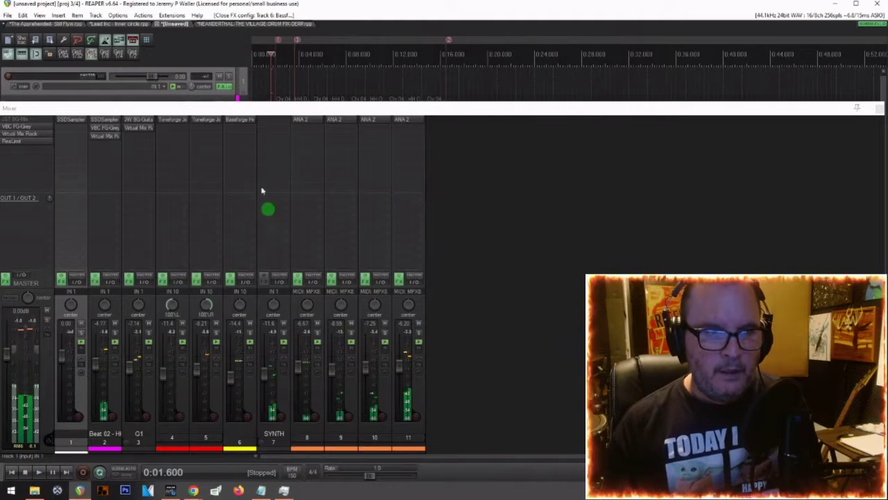
Step: Add the Slate Digital Virtual Mix Rack plugin to the SYNTH folder track
click(274, 125)
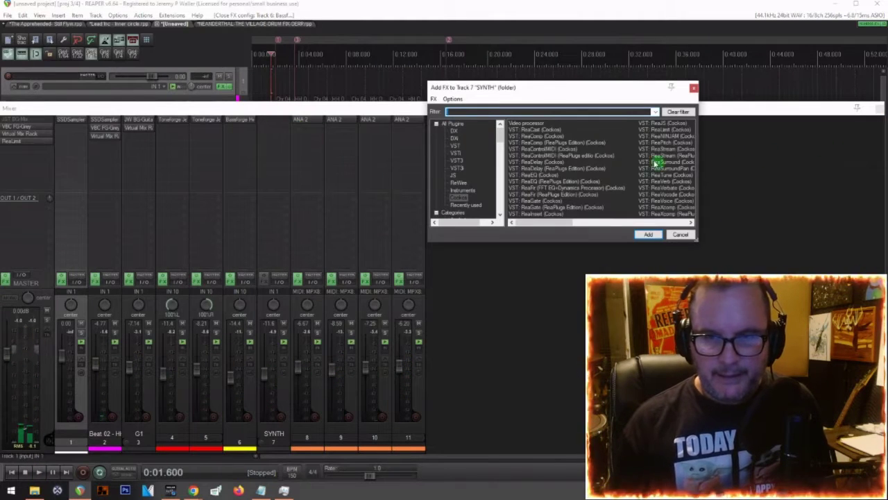
scroll(633, 177, down, 5)
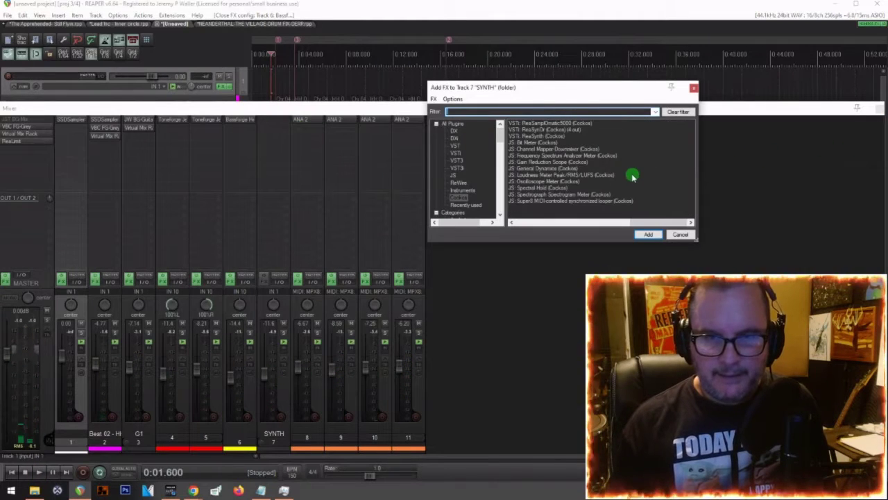
click(454, 146)
scroll(569, 181, down, 5)
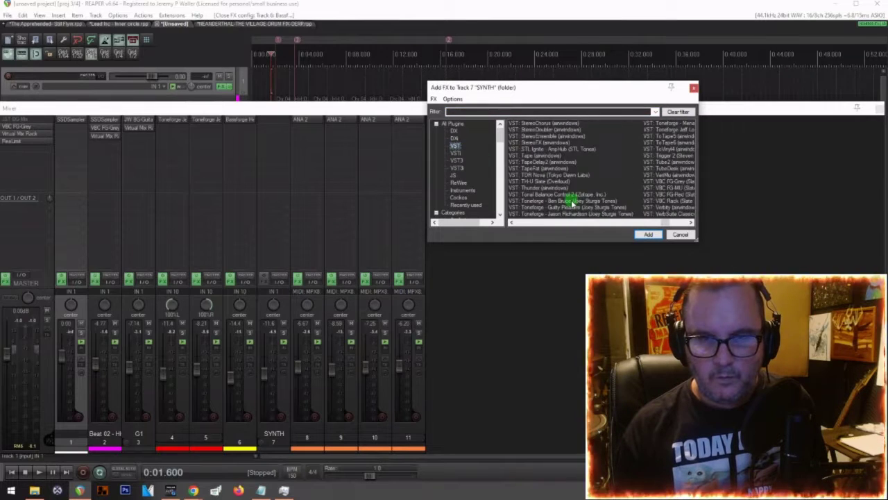
scroll(572, 202, down, 2)
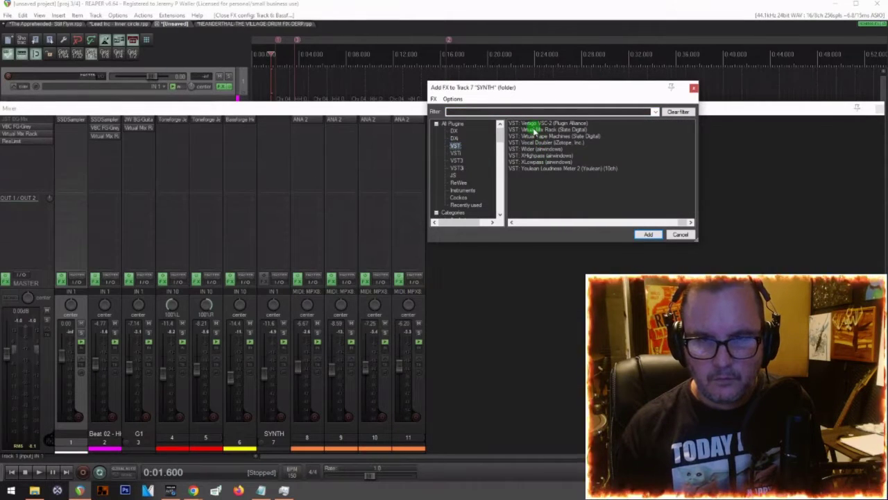
double_click(534, 130)
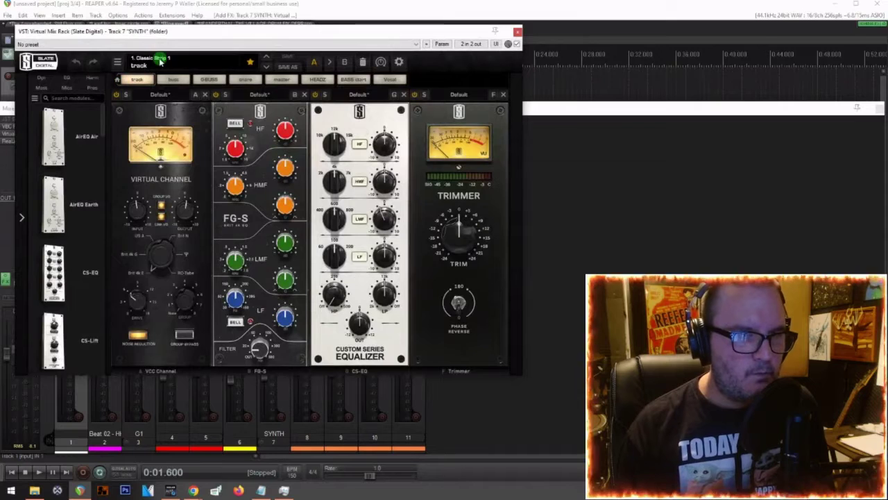
Step: Load the EDM factory preset Synth Lead Pusher in the SYNTH track's mix rack, and close the plugin after playback
click(159, 61)
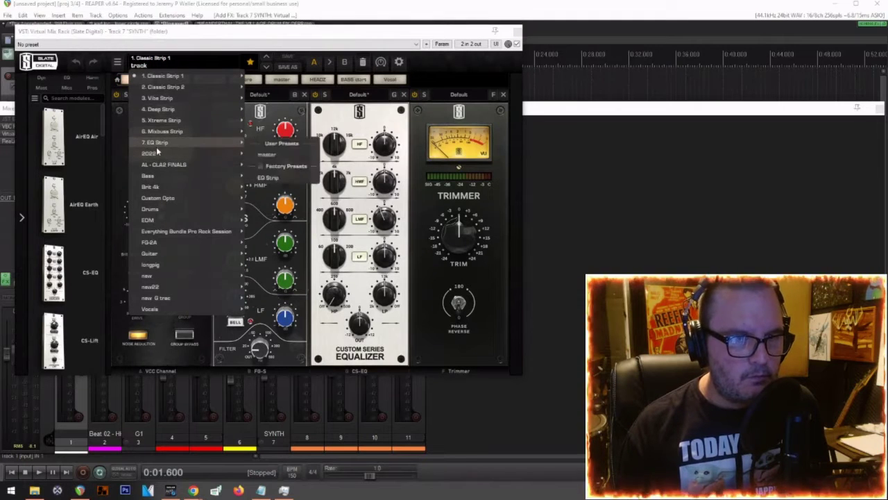
mouse_move(156, 220)
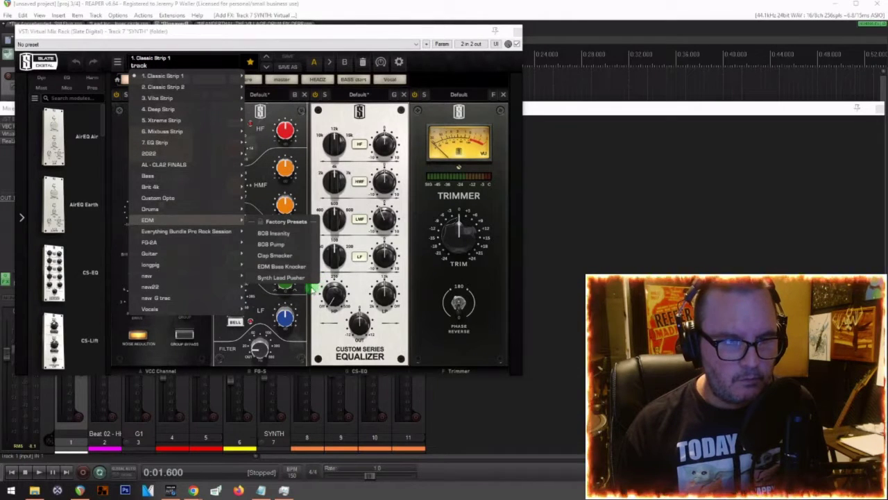
click(296, 278)
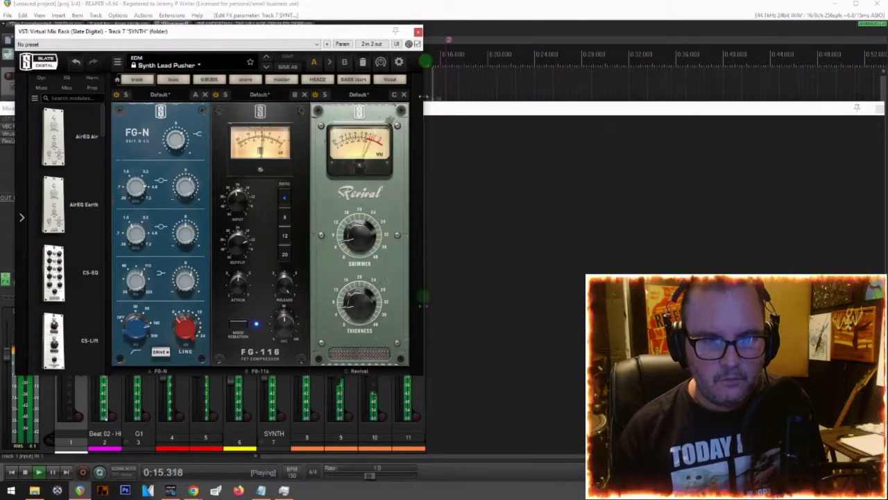
click(418, 32)
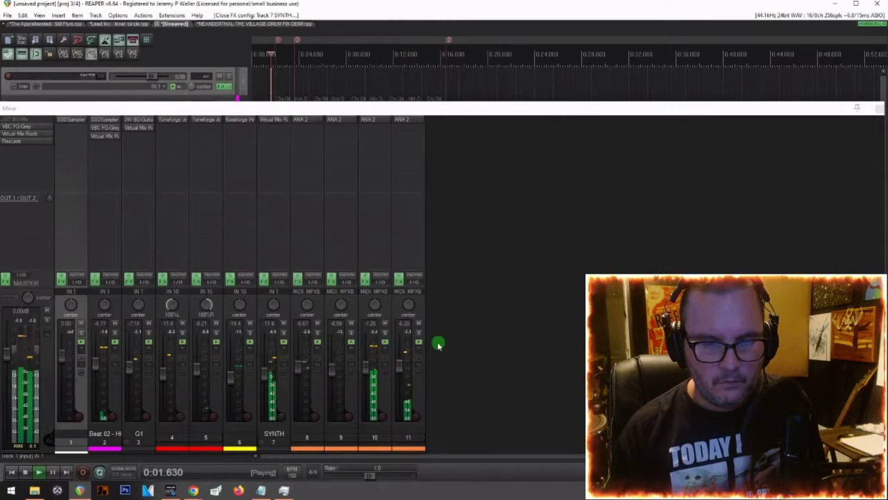
Step: Lower tracks 2, G1, 4, 10 and 11 to -5.12, -8.48, -12.7, -11.4 and -10.6 dB, then close the mixer
drag(368, 373, 394, 369)
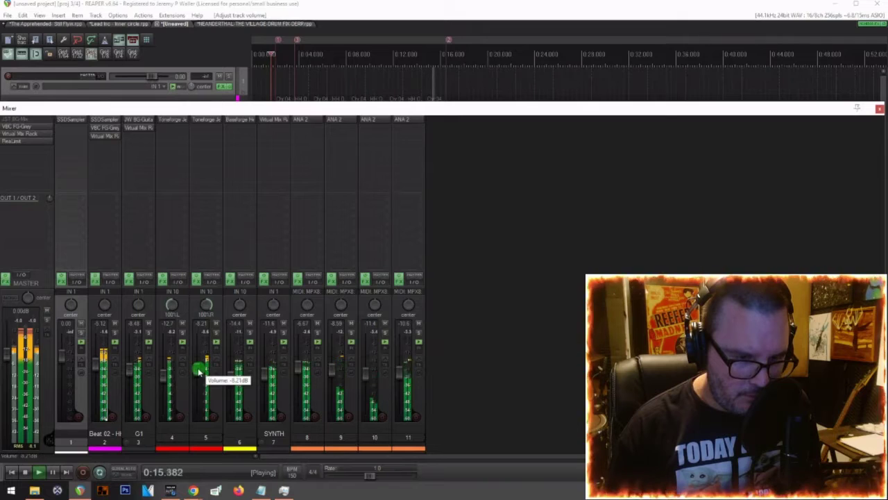
key(space)
key(space)
click(879, 109)
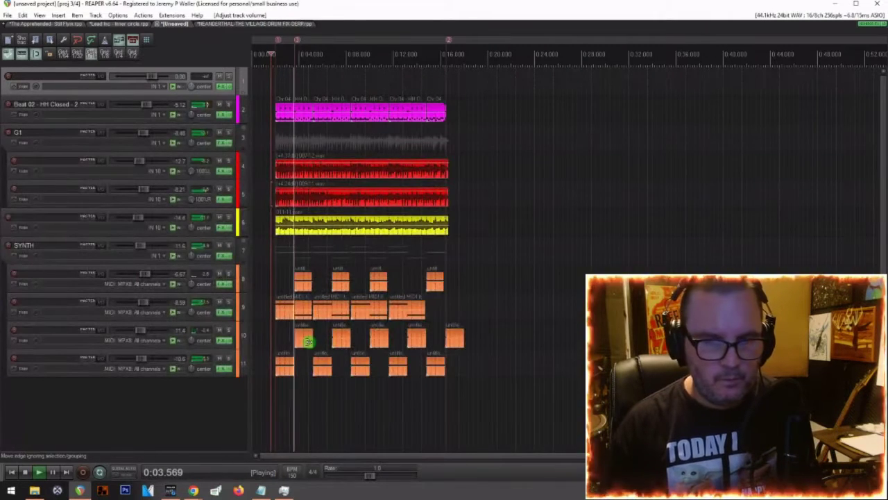
Step: Reset the G1 folder's volume to 0 dB, then lower it to -6.72 dB during playback
key(Page_Down)
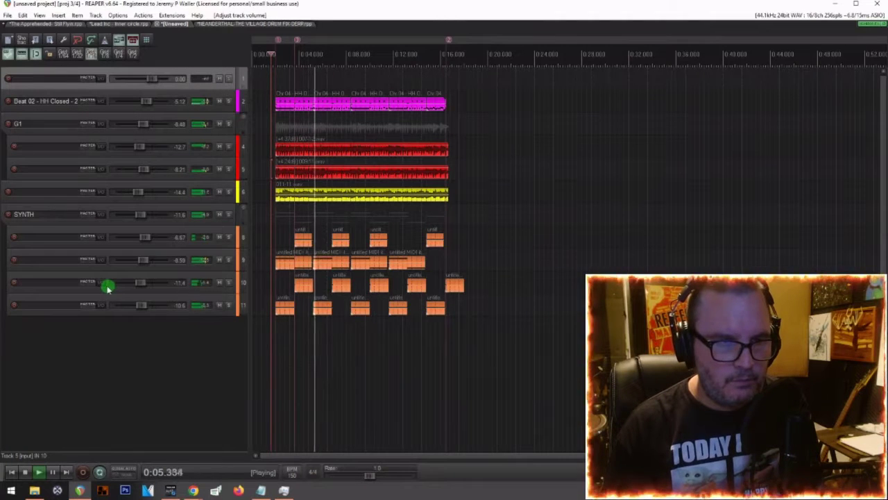
double_click(147, 125)
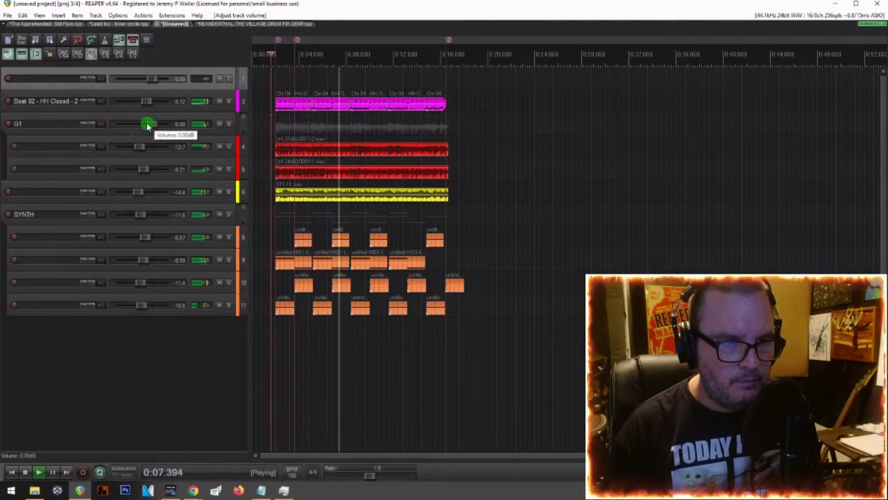
scroll(147, 125, down, 5)
scroll(146, 132, down, 1)
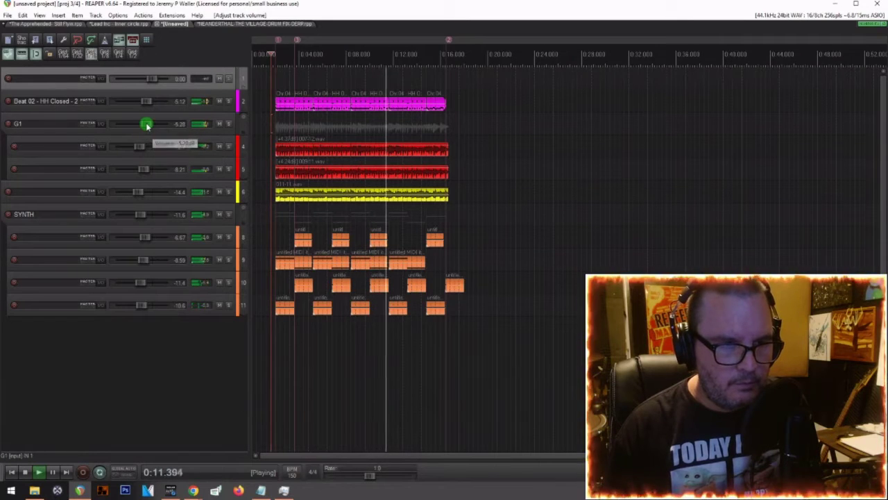
scroll(146, 125, down, 1)
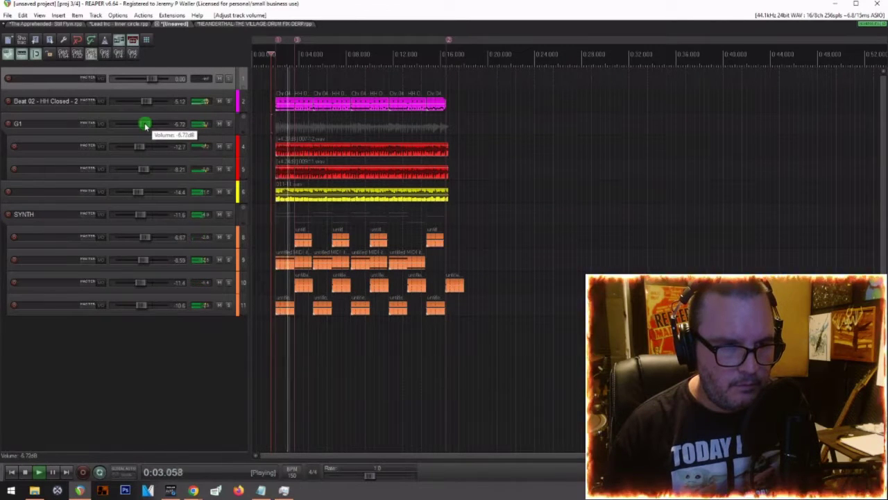
scroll(144, 125, down, 2)
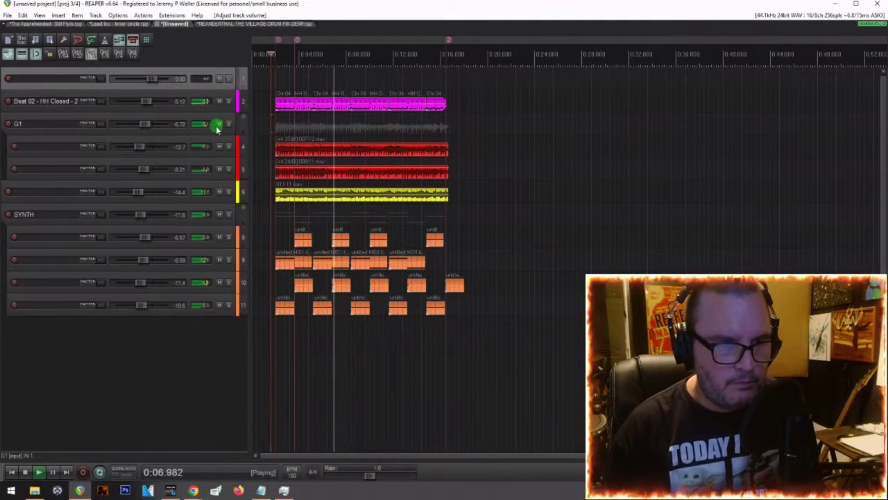
Step: Set Crush to -18.5 and Loud to about -13 in G1's BG-Guitars plugin during playback, and close the effects chain
scroll(217, 128, up, 3)
click(222, 134)
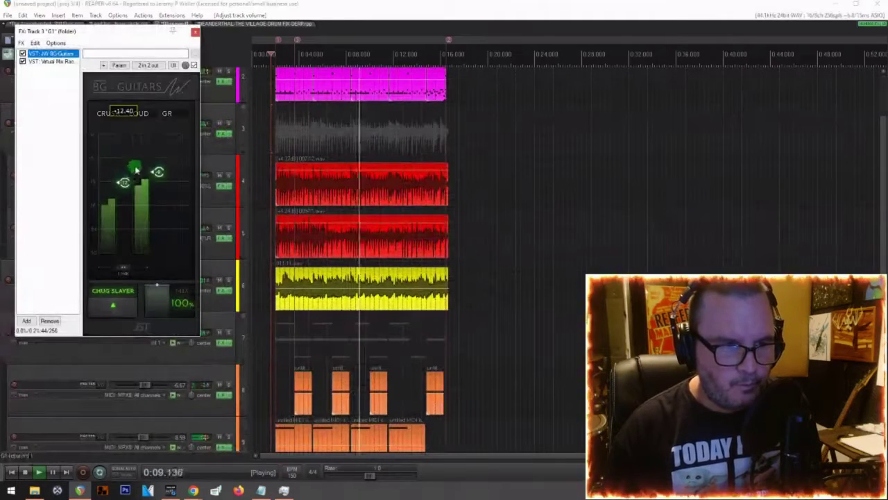
drag(124, 182, 124, 204)
drag(159, 172, 161, 191)
key(space)
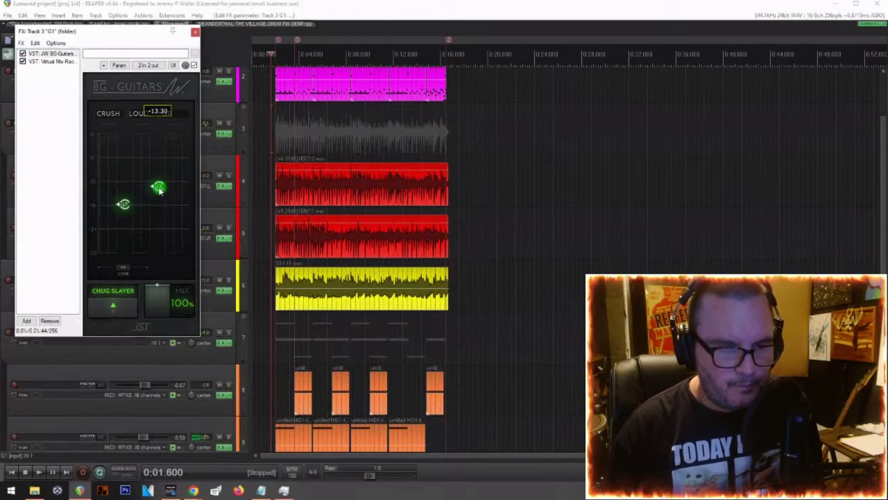
drag(123, 204, 125, 207)
drag(158, 186, 159, 187)
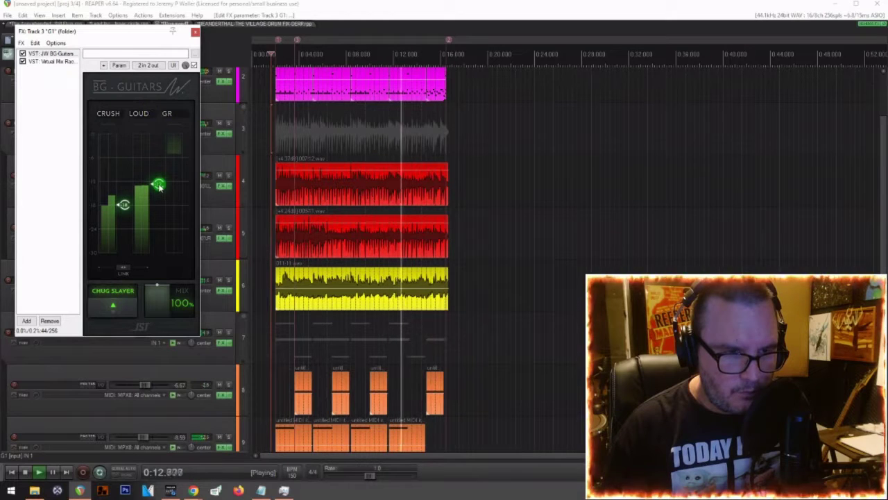
drag(124, 204, 137, 244)
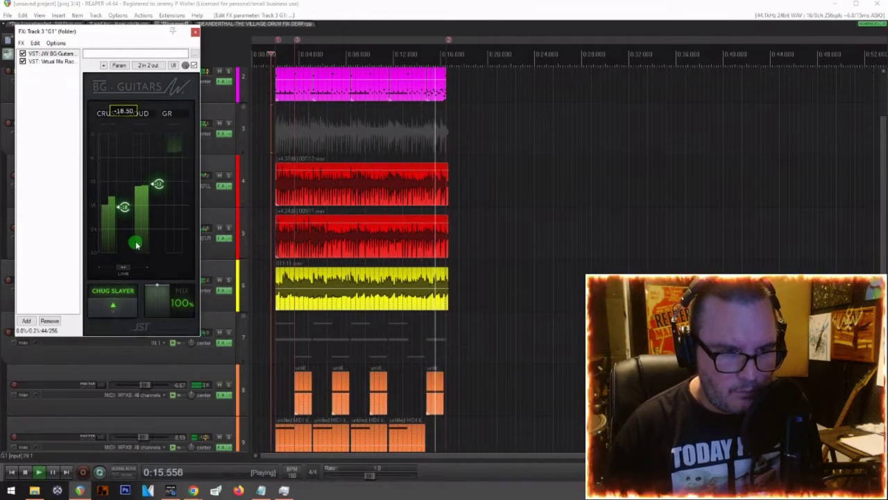
click(195, 31)
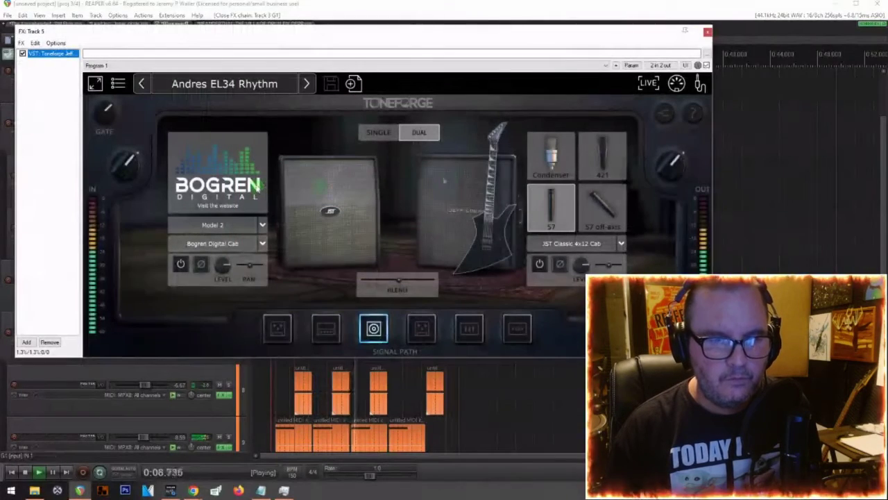
Step: Lower the amp's Mid and Treble and raise its Gain in track 5's Toneforge plugin during playback, and close the effects chain
click(324, 330)
mouse_move(360, 267)
mouse_move(436, 281)
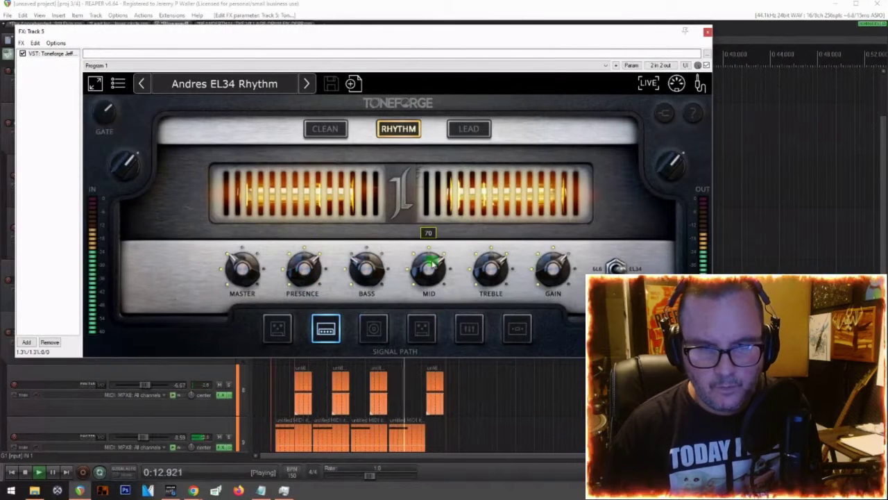
mouse_move(545, 274)
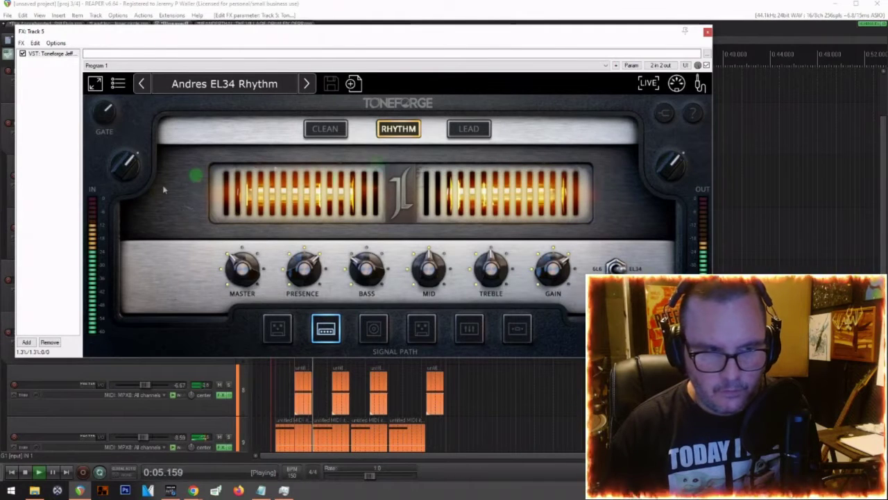
mouse_move(129, 165)
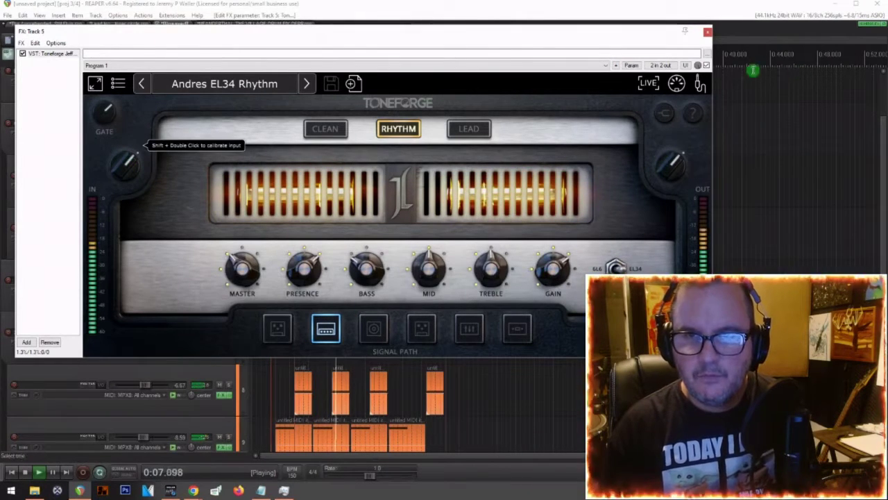
click(705, 32)
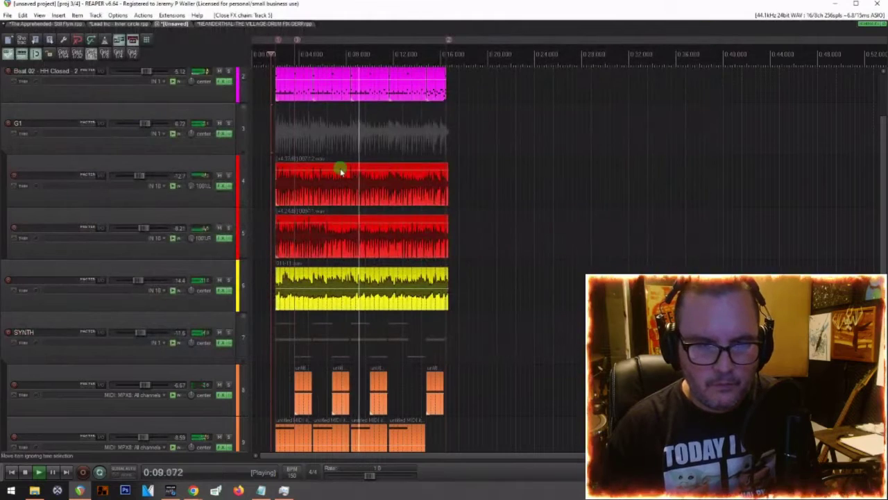
Step: Set the track 4 item's volume to +3.13 dB and reset the track 5 item's volume to 0 dB
drag(347, 188, 334, 236)
key(space)
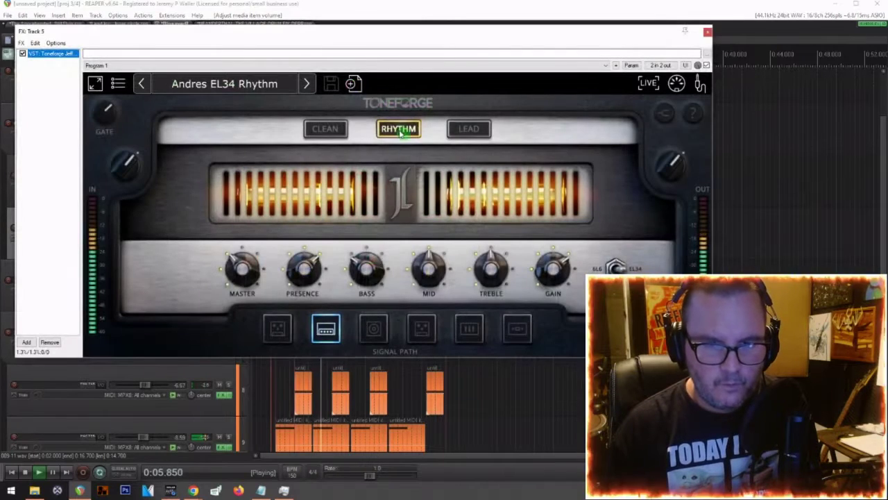
Step: Switch the JST Classic 4x12 cabinet's microphone to Condenser in track 5's Toneforge plugin, and close the effects chain after playback
click(373, 329)
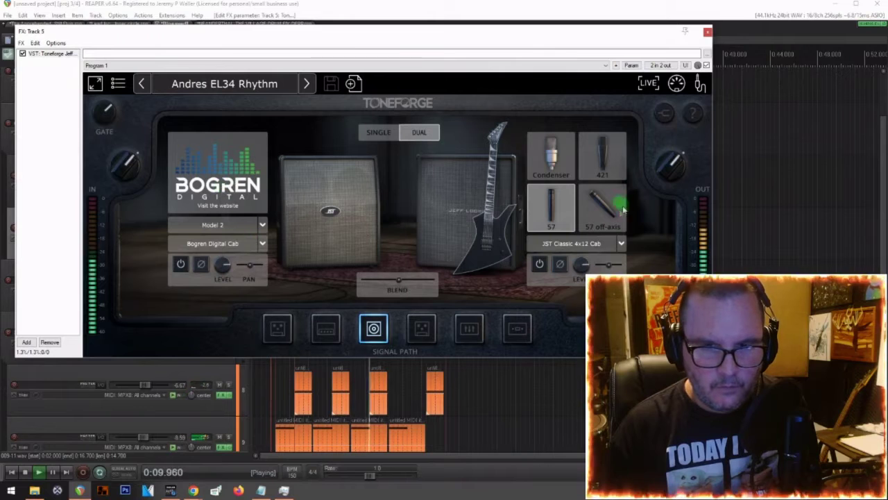
click(539, 157)
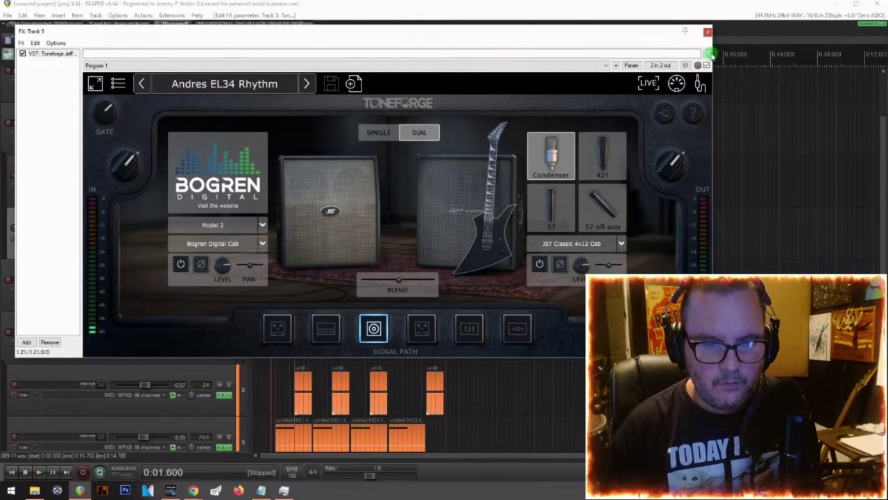
key(space)
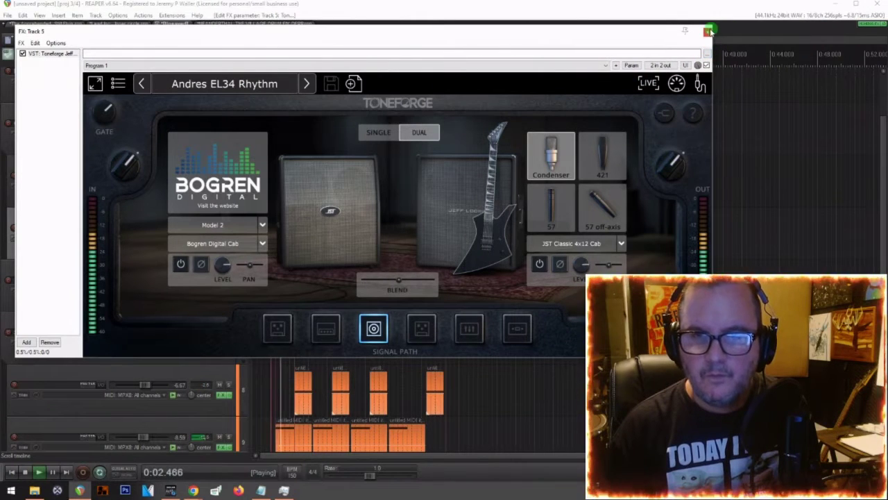
click(708, 31)
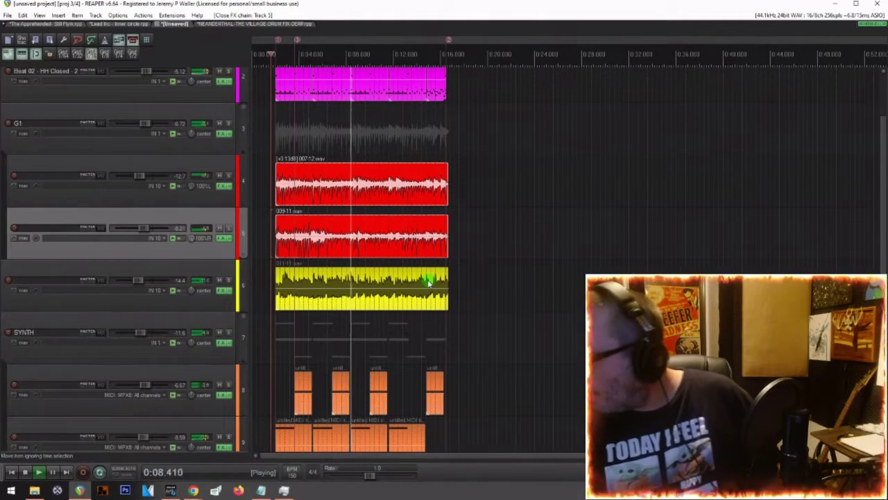
Step: Lower the SYNTH folder's volume to -18.1 dB
scroll(414, 286, down, 3)
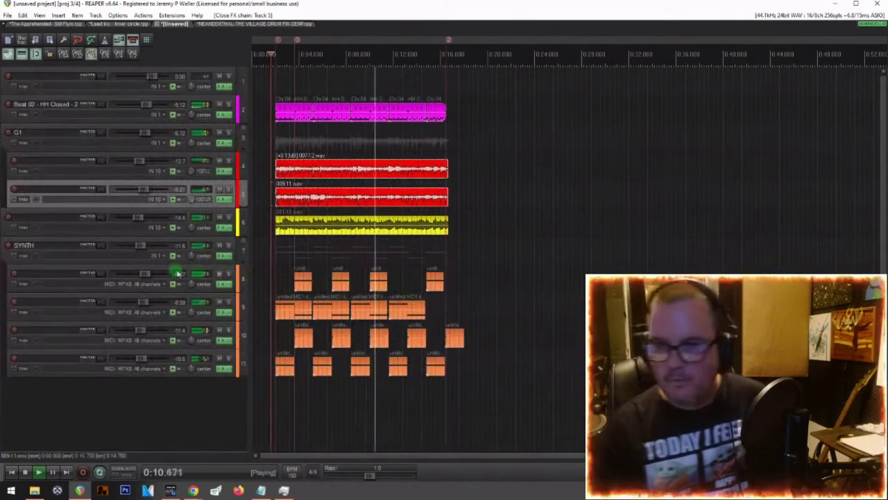
scroll(359, 260, down, 2)
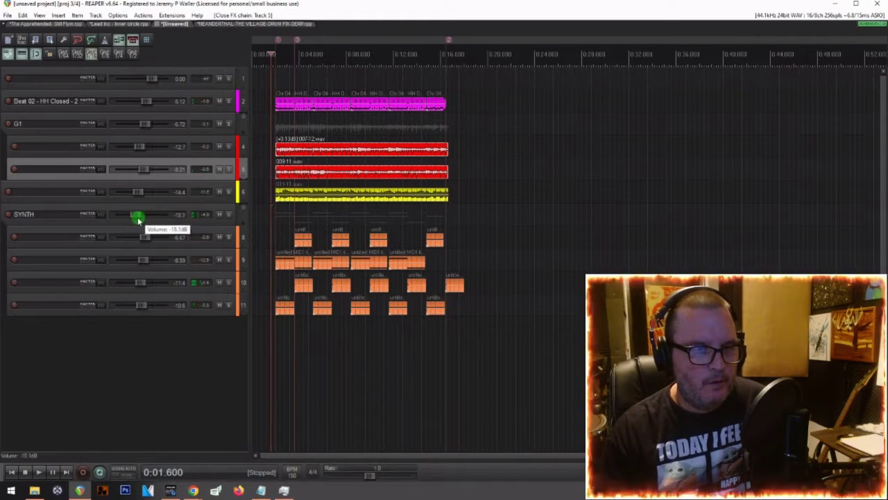
scroll(138, 217, up, 3)
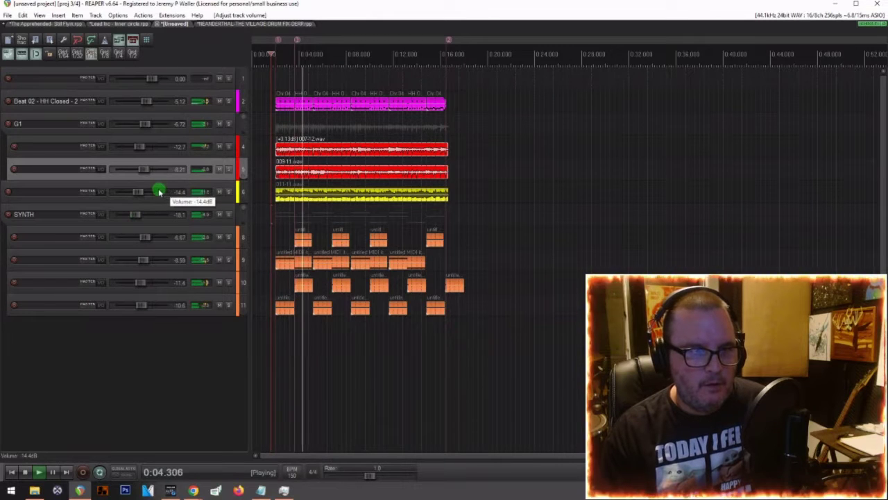
Step: Solo the G1 folder during playback and show the mixer
click(229, 125)
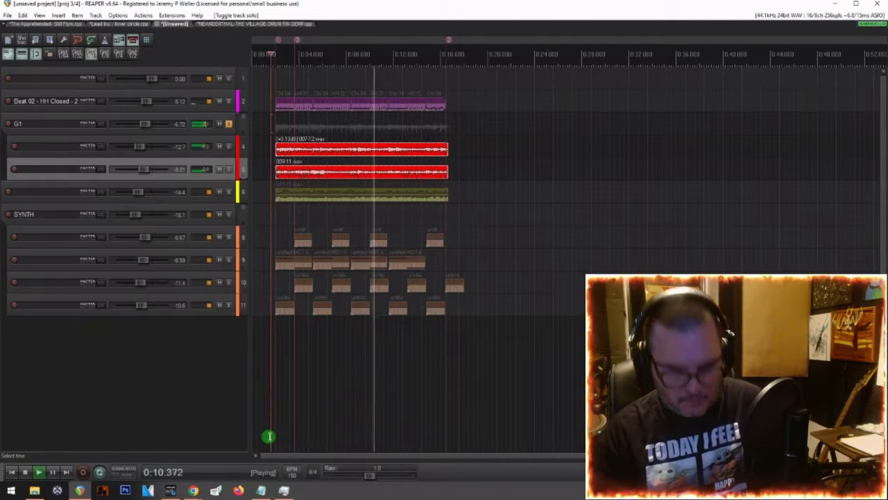
key(ctrl+m)
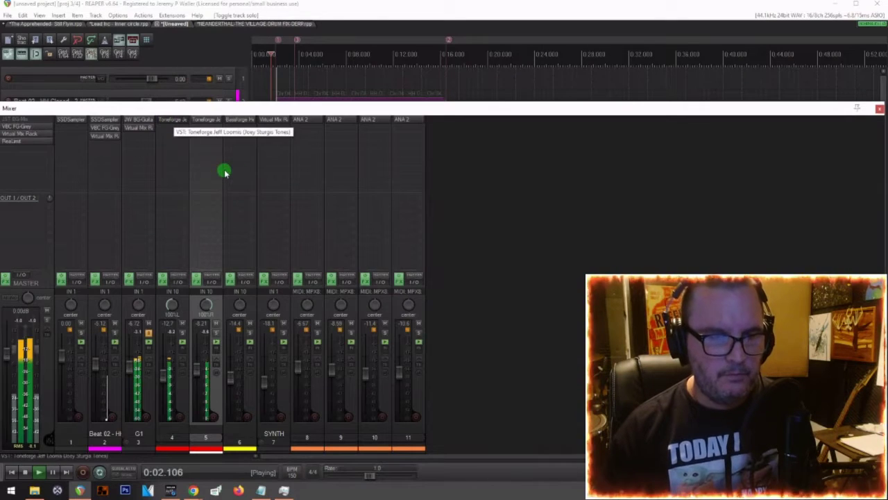
Step: Adjust Bass and set Mid to 74 on the amp in track 4's Toneforge plugin
click(224, 171)
click(258, 307)
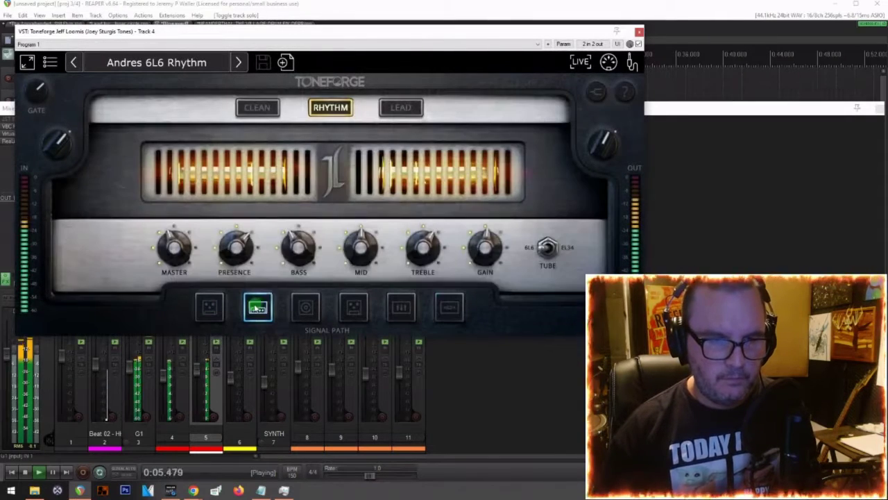
mouse_move(304, 251)
scroll(304, 251, down, 2)
mouse_move(366, 246)
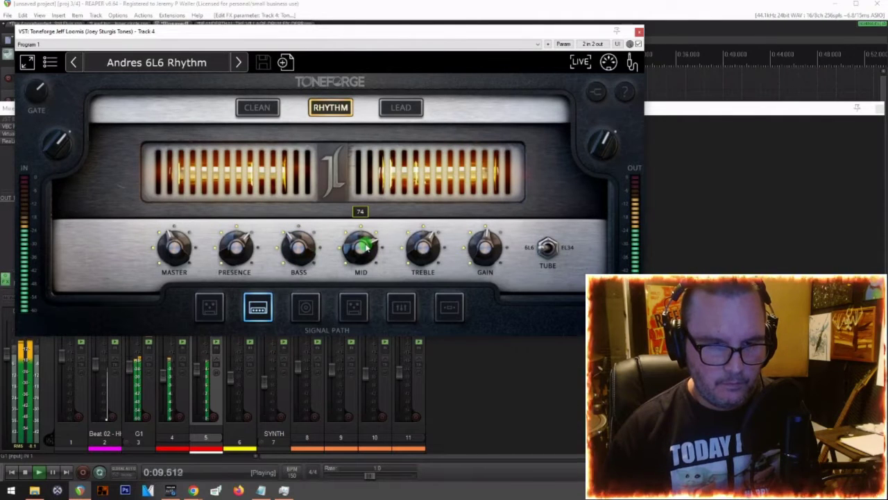
mouse_move(176, 249)
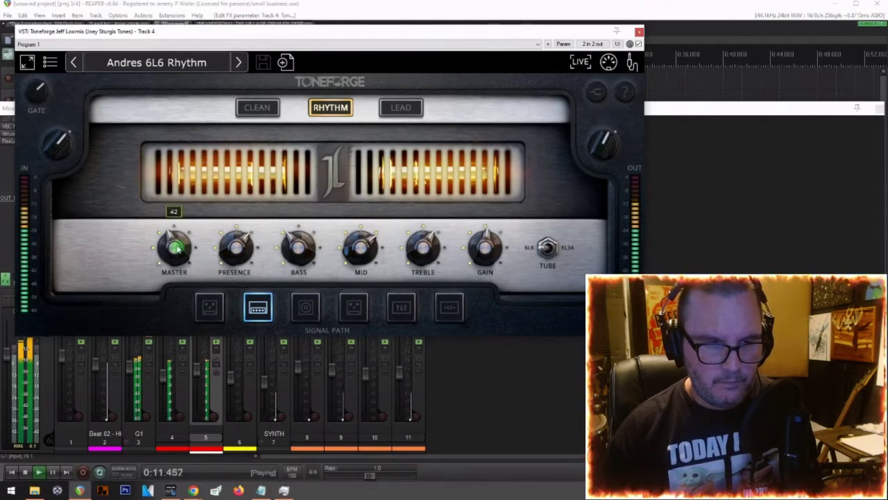
Step: Set the Overdriven pedal's Drive to 0 and its Balance to maximum in track 4's Toneforge plugin, and close the plugin
click(210, 307)
click(392, 198)
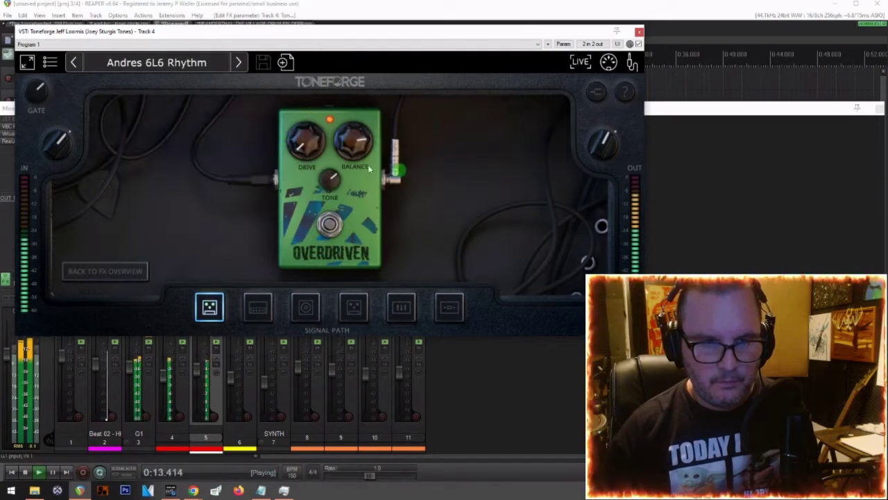
drag(298, 144, 309, 104)
drag(339, 147, 392, 93)
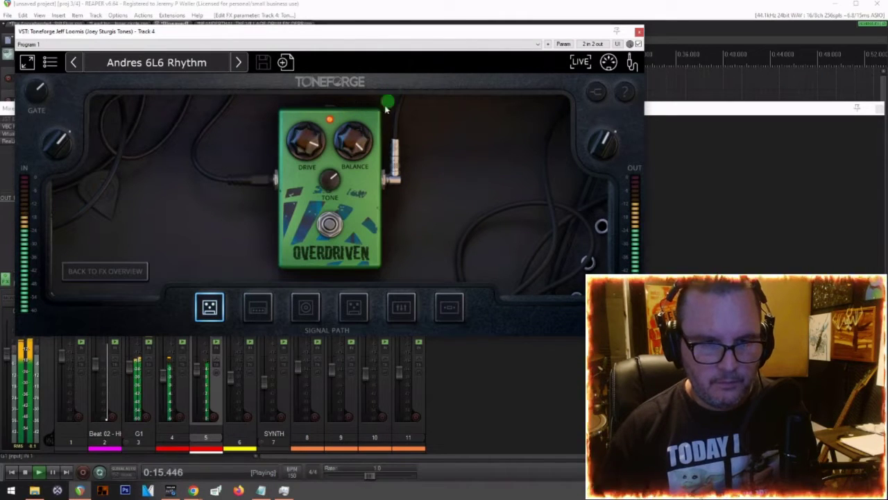
key(space)
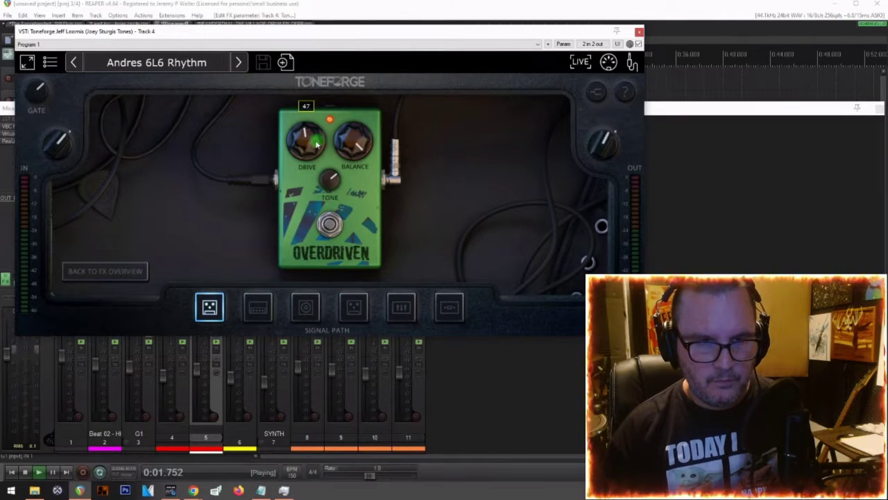
scroll(312, 142, up, 5)
scroll(311, 143, down, 10)
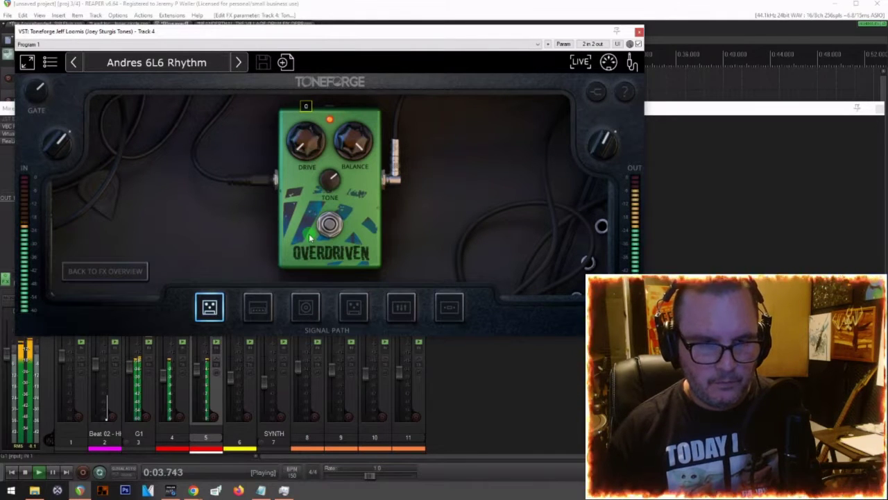
click(639, 31)
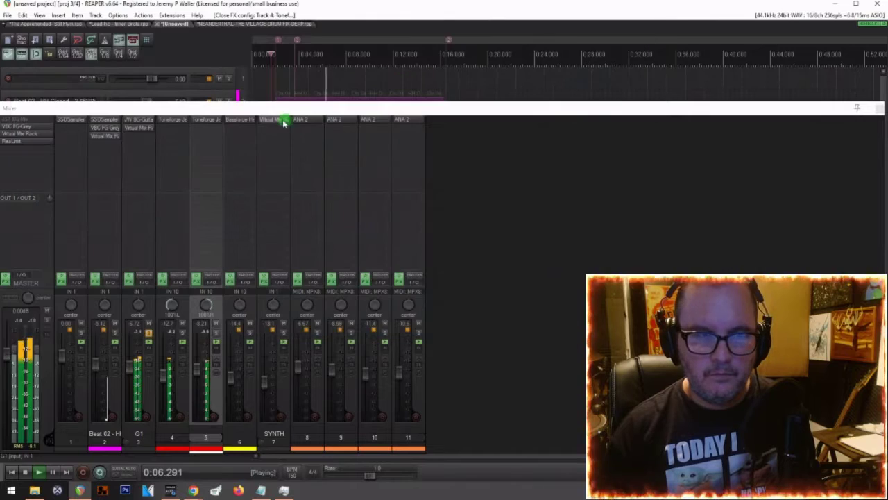
Step: Stop playback and replace track 4's Toneforge plugin with the VST STL Ignite - AmpHub
key(space)
right_click(169, 121)
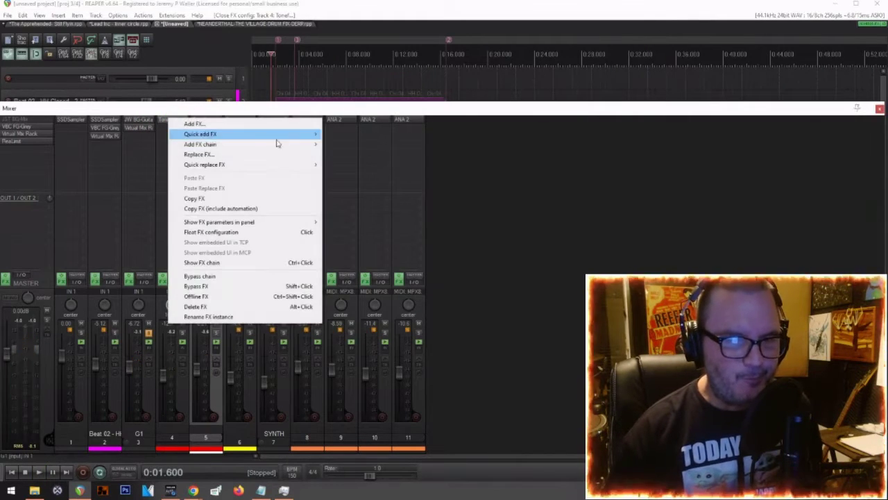
click(197, 155)
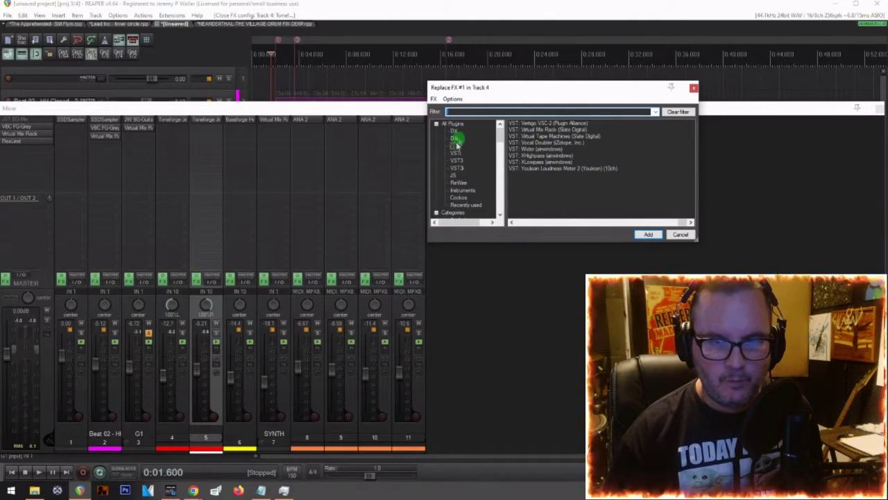
scroll(585, 201, up, 2)
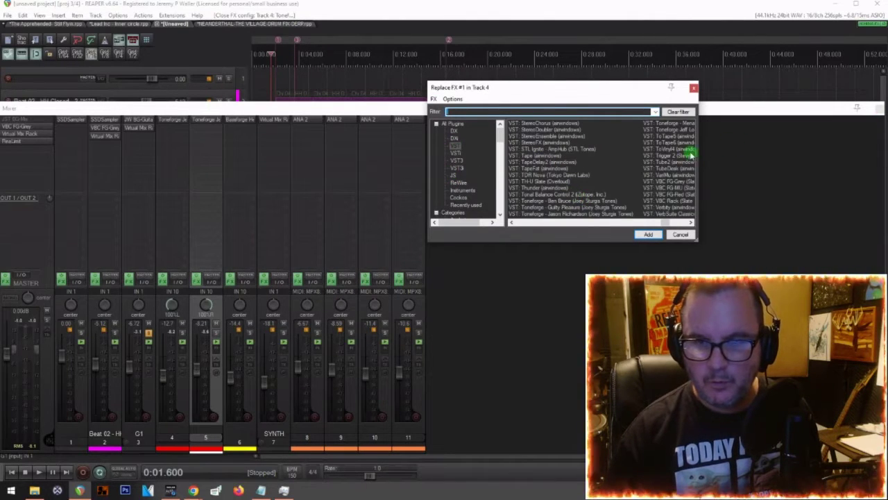
click(526, 149)
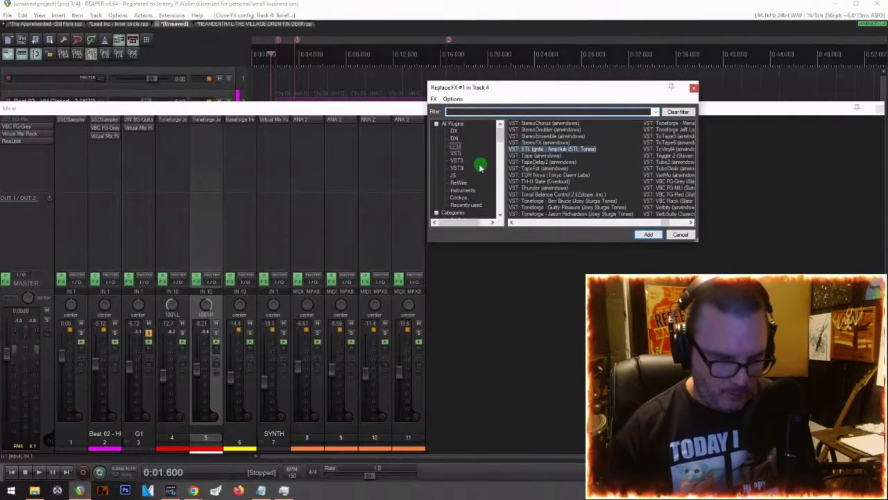
key(Return)
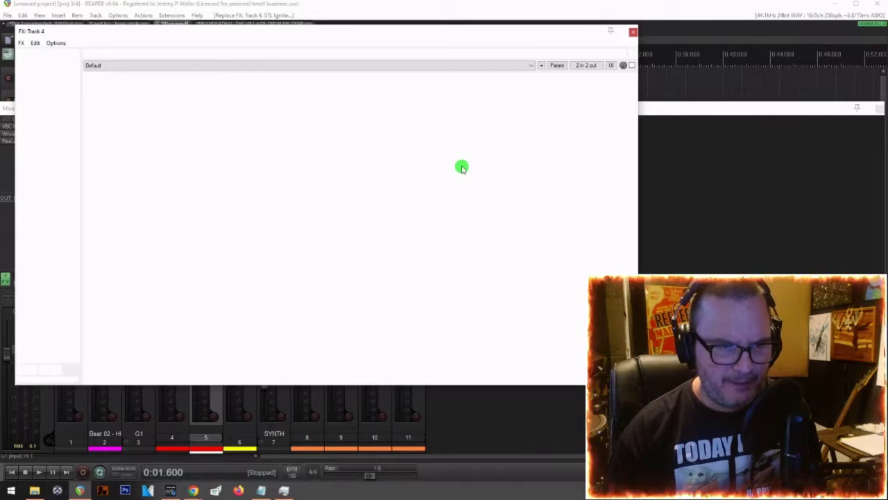
Step: Load the Ravage Metalcore preset in AmpHub and adjust the lead channel's Bass during playback
click(162, 93)
mouse_move(166, 147)
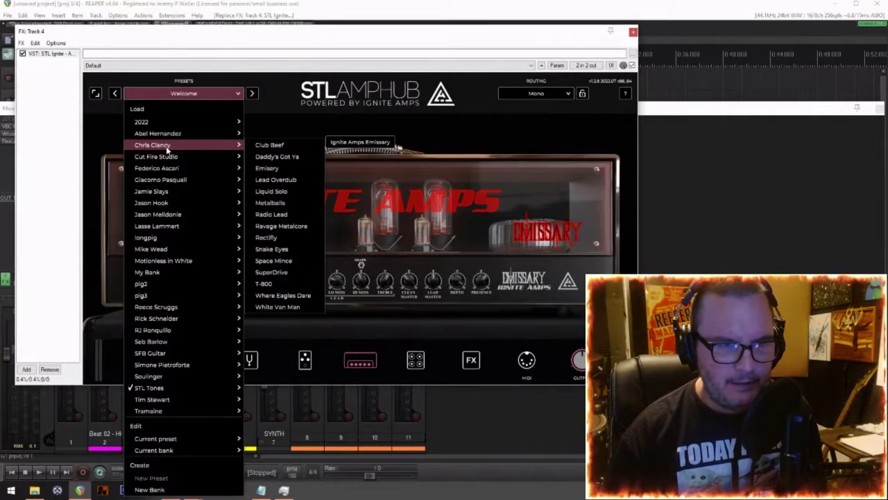
click(281, 226)
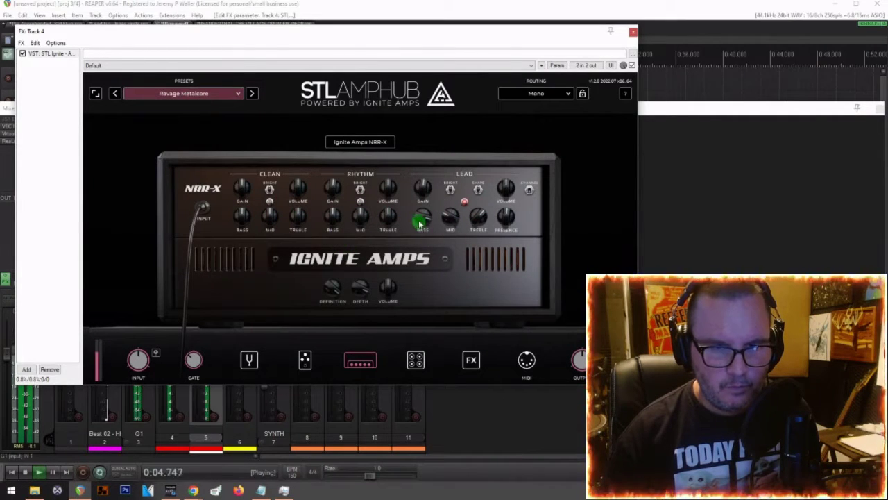
drag(419, 223, 422, 234)
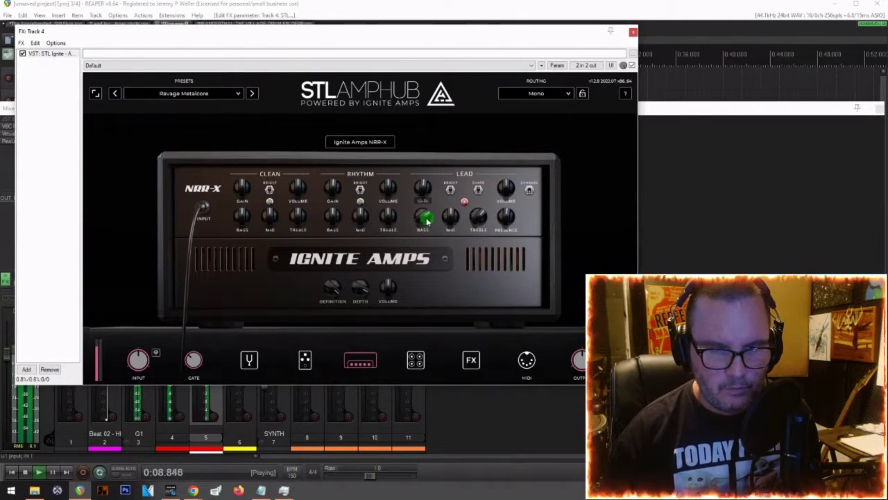
Step: Replace the Max Drive M808 pedal with Forbid 66, remove the GEQ 6 pedal, turn Forbid 66's knob partway up, and move the plugin window aside
click(305, 359)
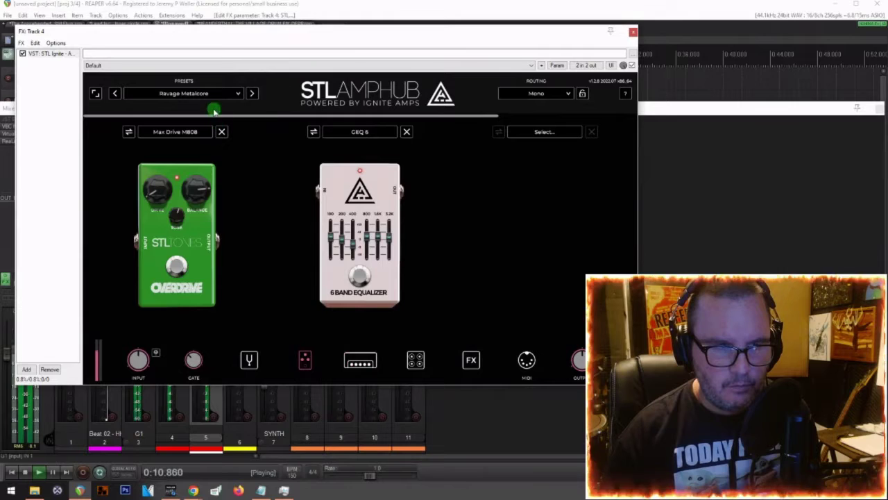
click(175, 131)
click(534, 264)
drag(166, 215, 196, 198)
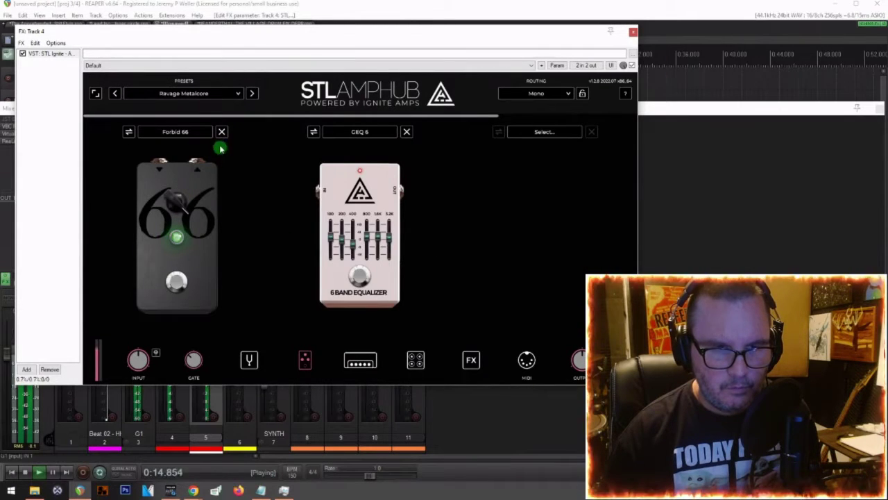
click(406, 133)
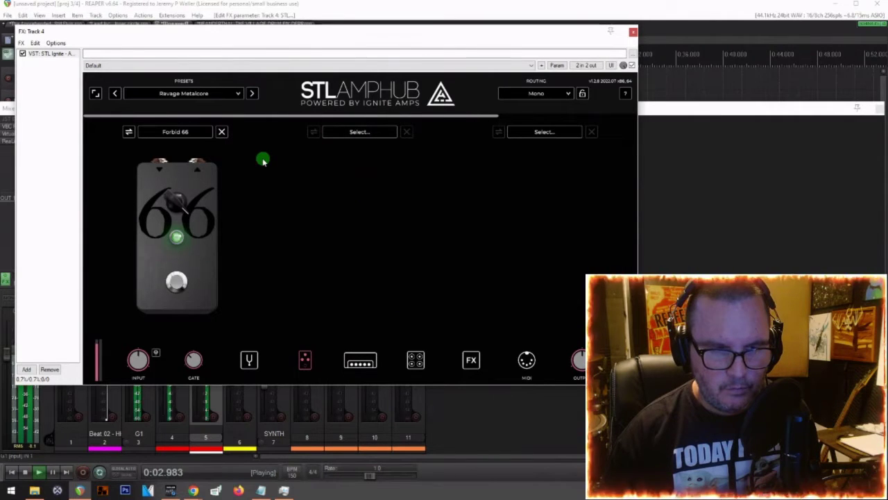
drag(170, 204, 170, 219)
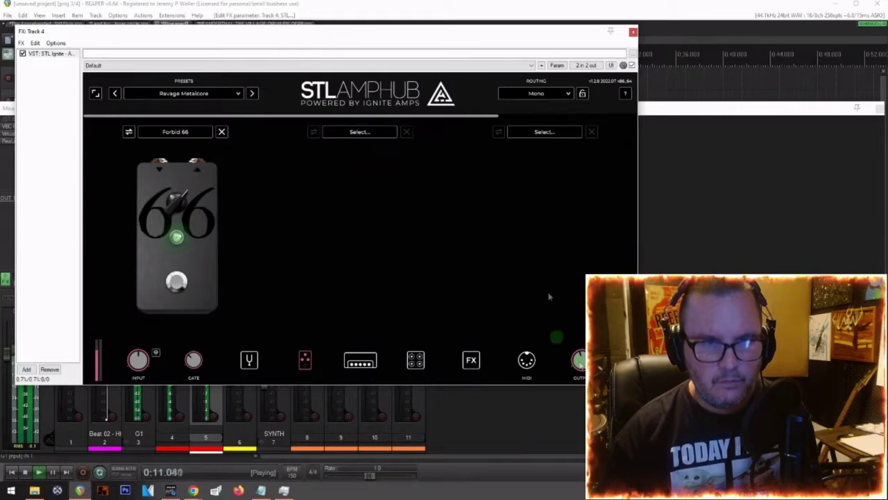
drag(407, 34, 687, 84)
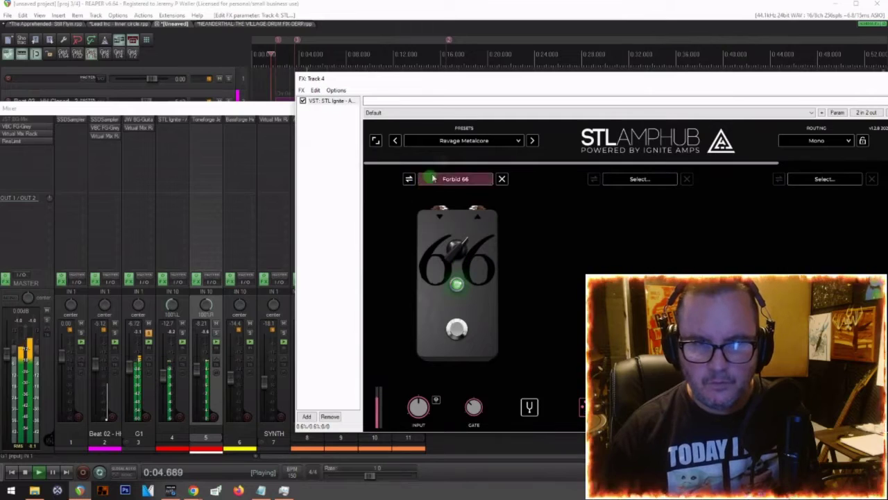
Step: Load the Metalballs preset in track 4's AmpHub plugin, remove its GEQ 6 pedal, and close the plugin
click(463, 141)
mouse_move(434, 159)
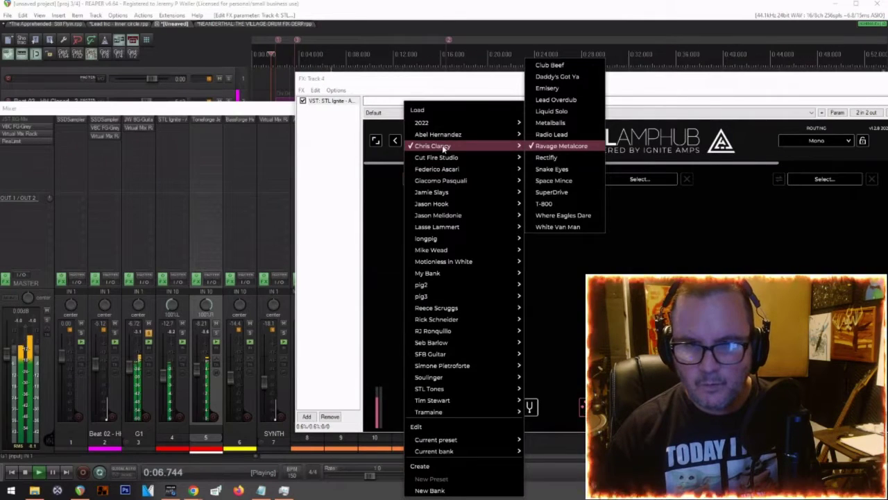
click(551, 123)
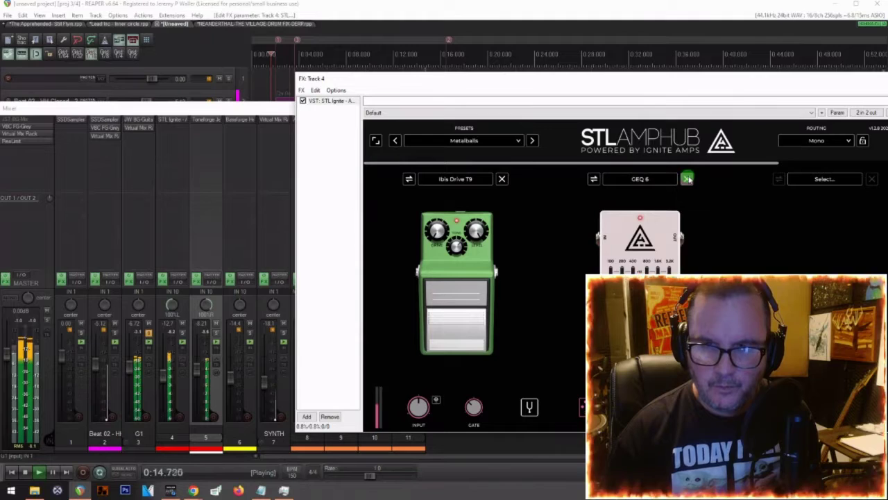
click(687, 179)
double_click(645, 79)
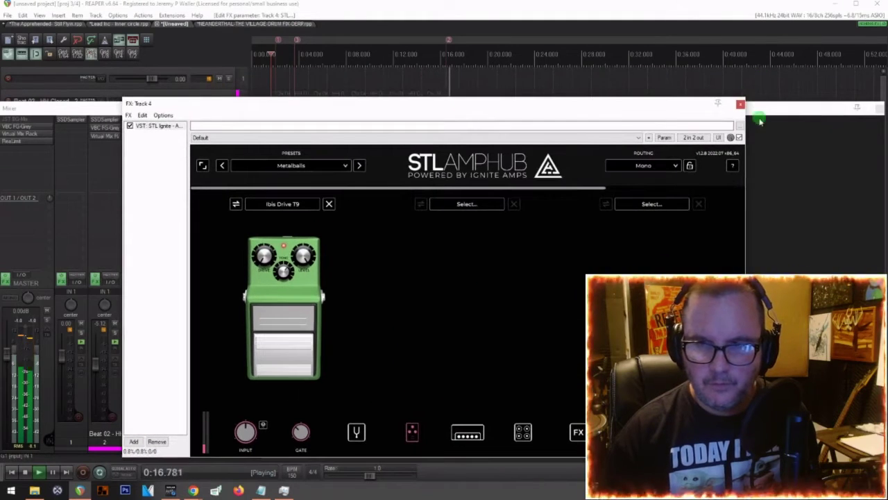
click(740, 104)
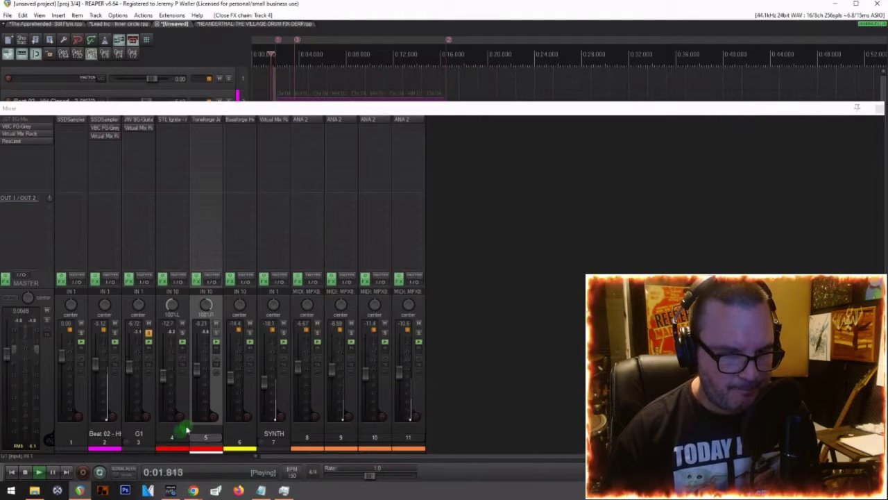
Step: Lower track 4 to -17.2 dB and track 6 to -18.3 dB during playback, with the G1 track unsoloed
drag(163, 375, 166, 382)
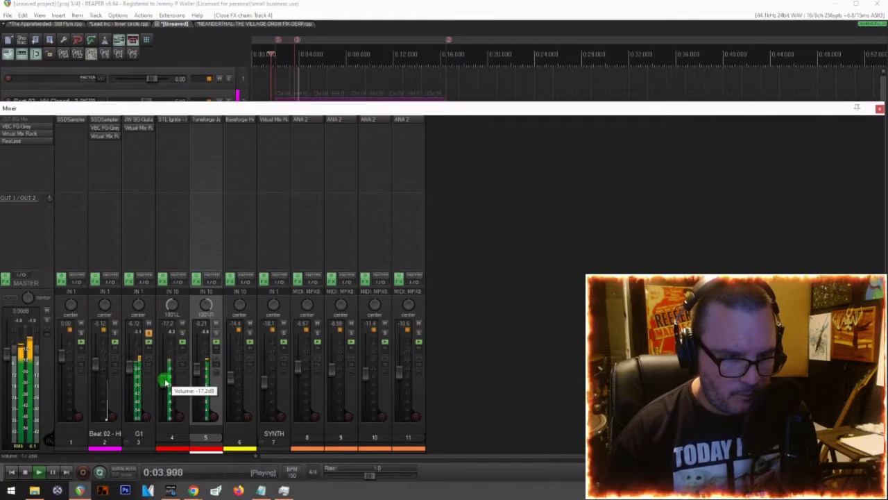
click(148, 333)
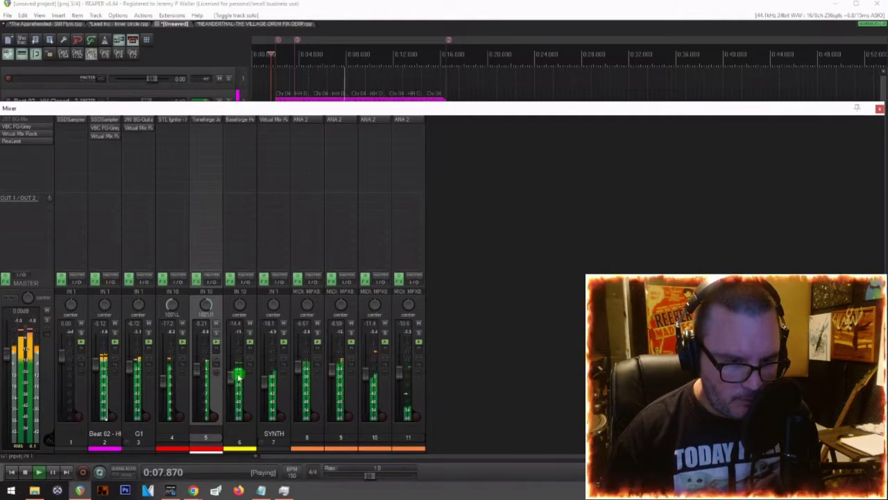
drag(229, 371, 232, 384)
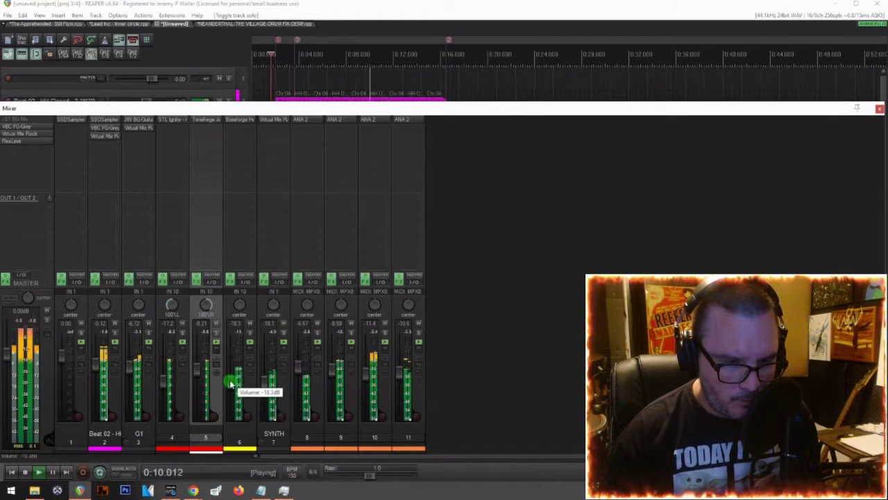
key(space)
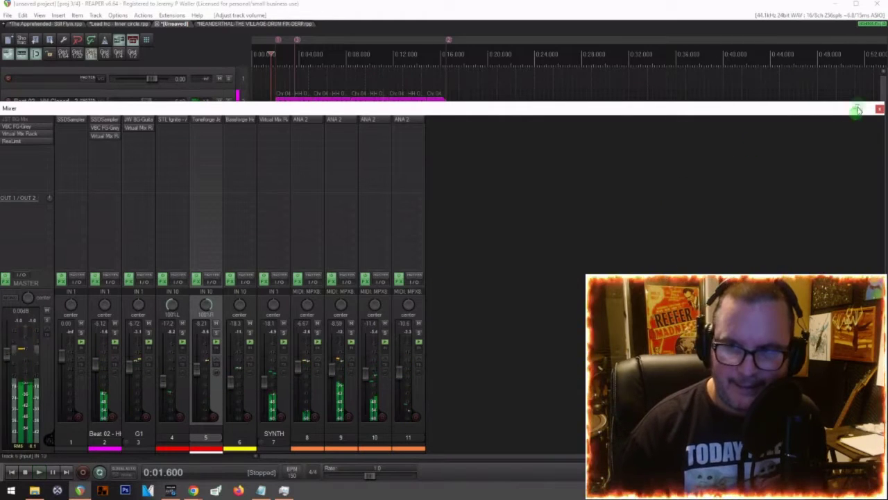
Step: Examine the full mix's frequency curve in the Tonal Balance Control monitoring plugin during playback, and close the plugin and mixer
click(870, 25)
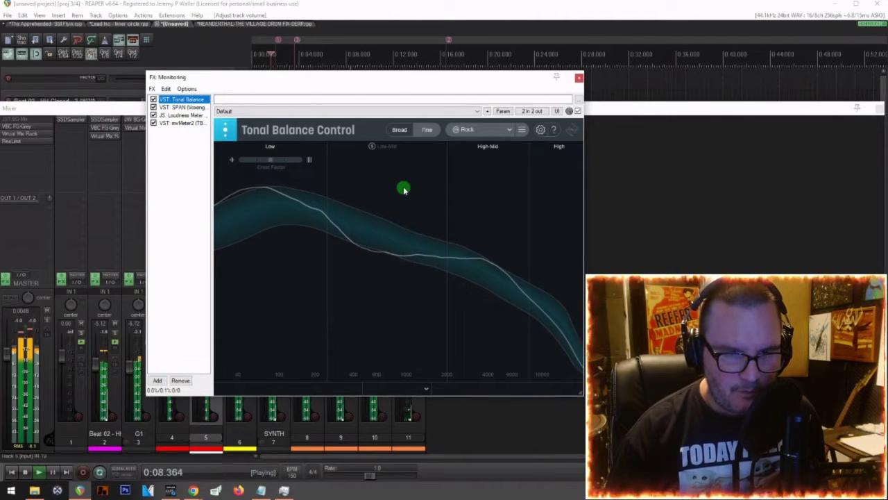
click(579, 79)
key(space)
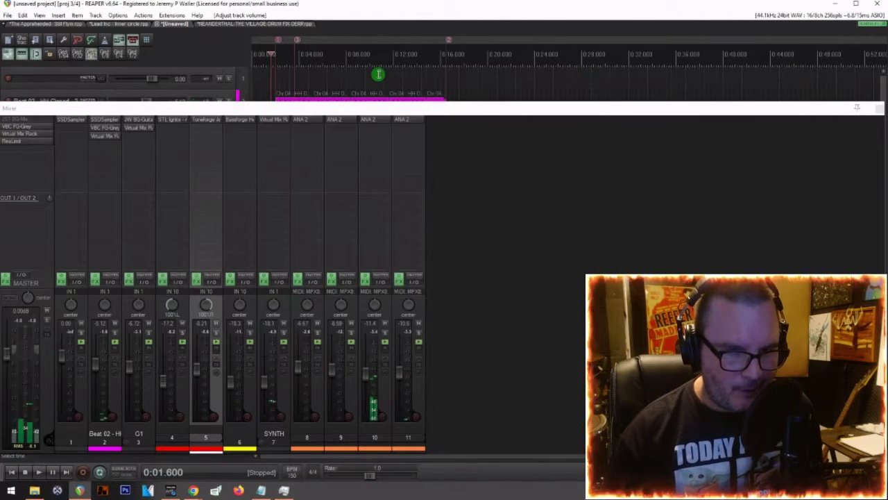
click(865, 110)
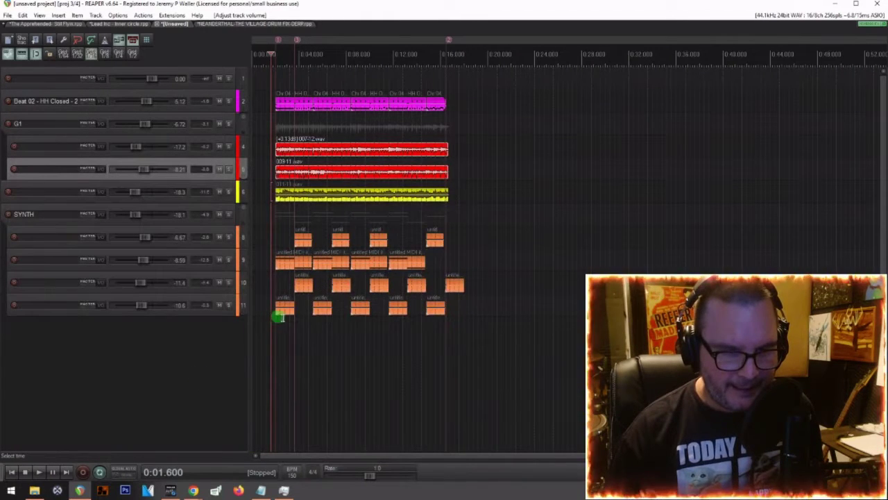
Step: Place the edit cursor at 0:02.000 and add a new track below track 11 with the VST STL Ignite - AmpHub
click(277, 319)
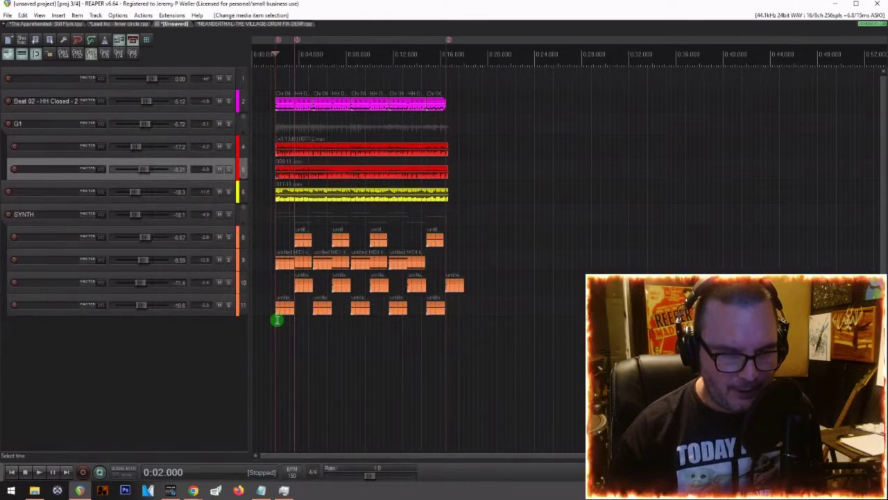
double_click(141, 331)
scroll(232, 329, up, 2)
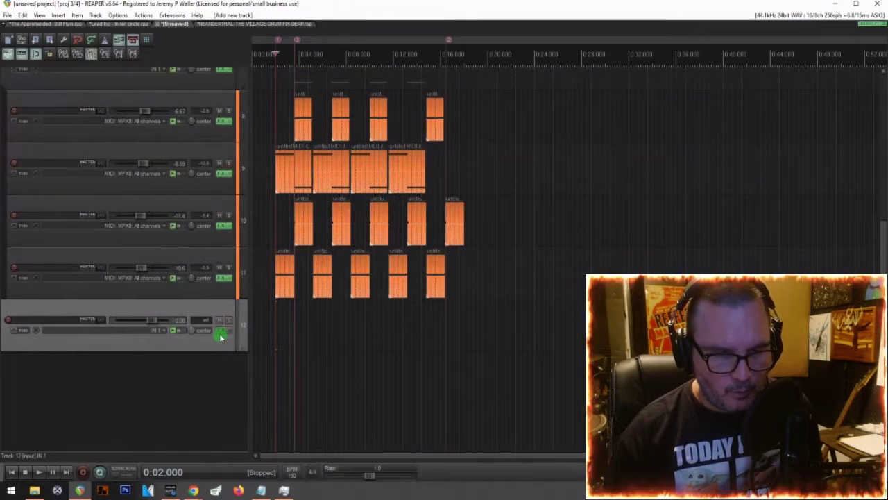
click(221, 332)
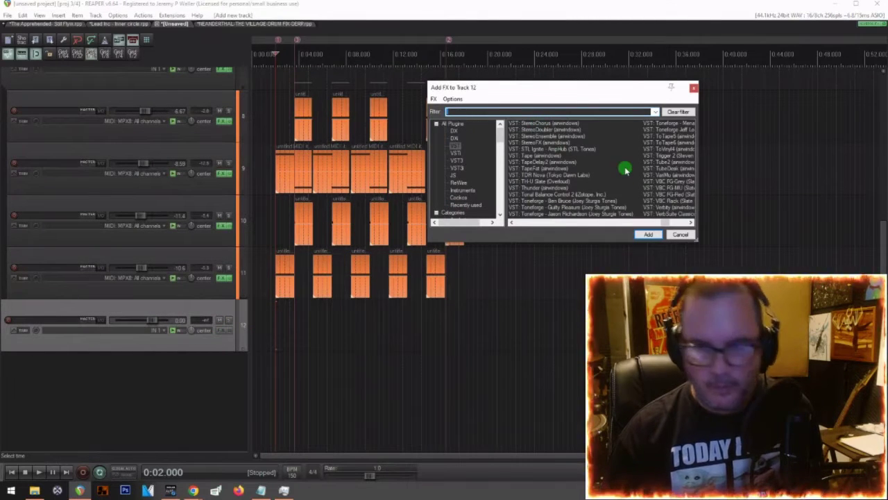
scroll(541, 177, down, 1)
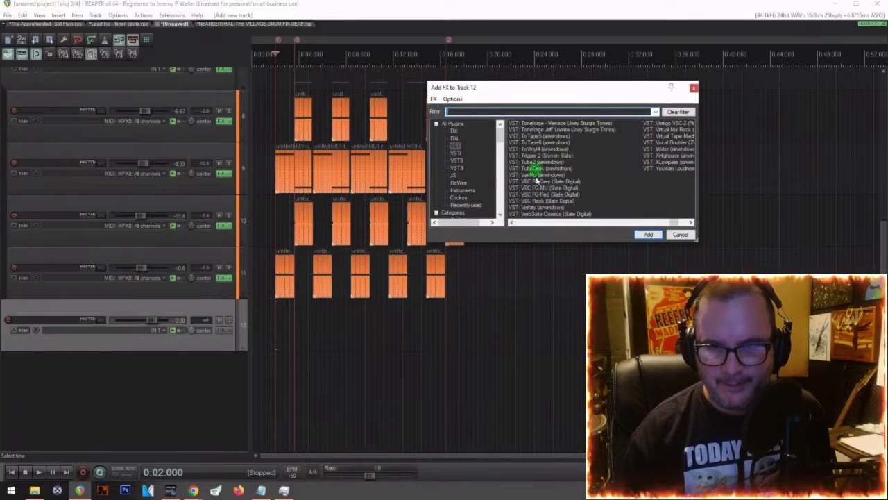
scroll(528, 156, up, 1)
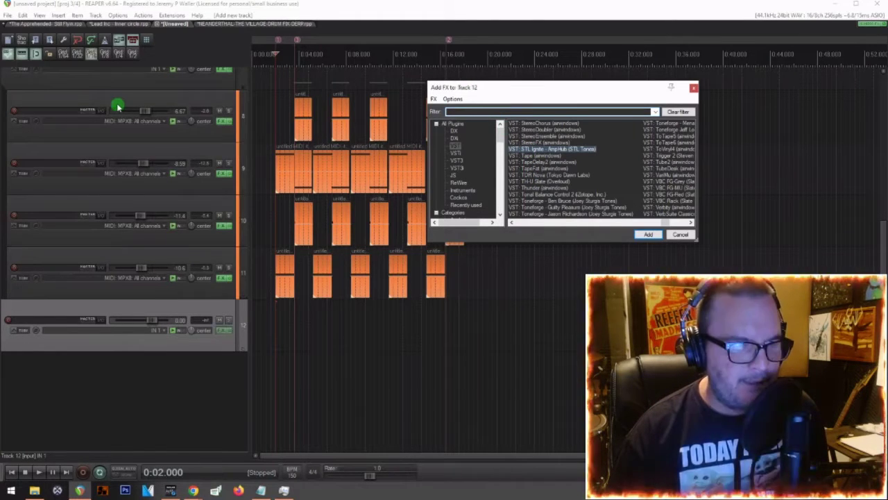
key(Return)
Step: Load the Red Beast Lead preset in track 12's AmpHub plugin and close the plugin
click(166, 93)
mouse_move(163, 122)
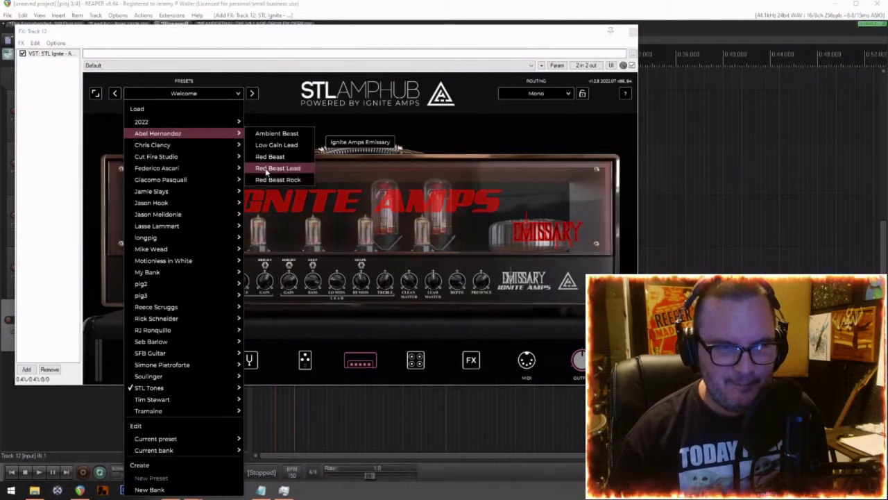
click(277, 168)
click(634, 32)
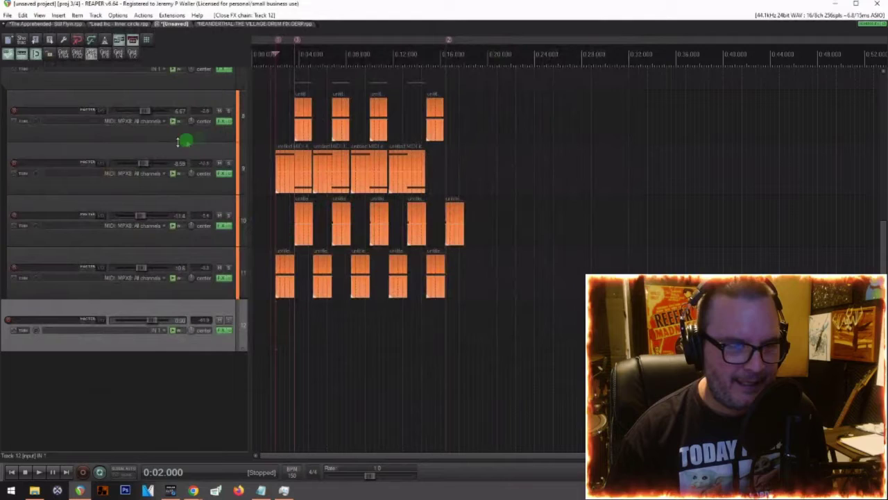
Step: Set track 12's input to mono IN 10, arm it for recording, and lower its volume to -13.2 dB
click(150, 332)
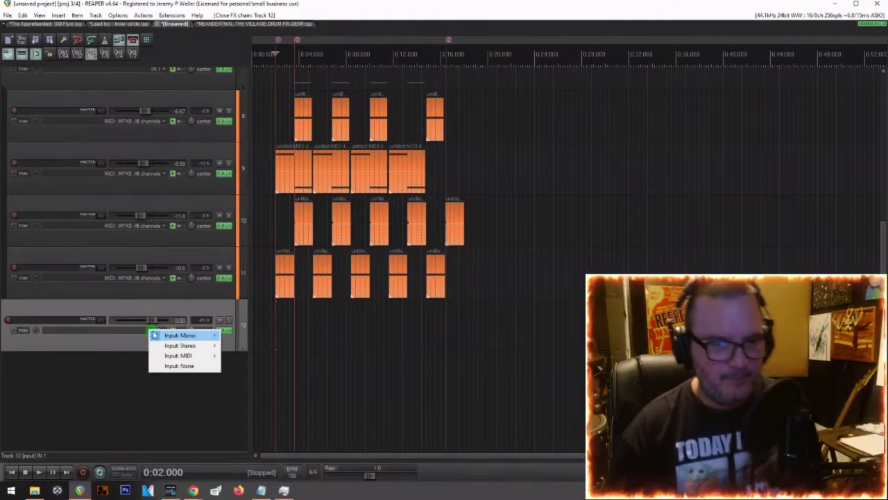
mouse_move(182, 336)
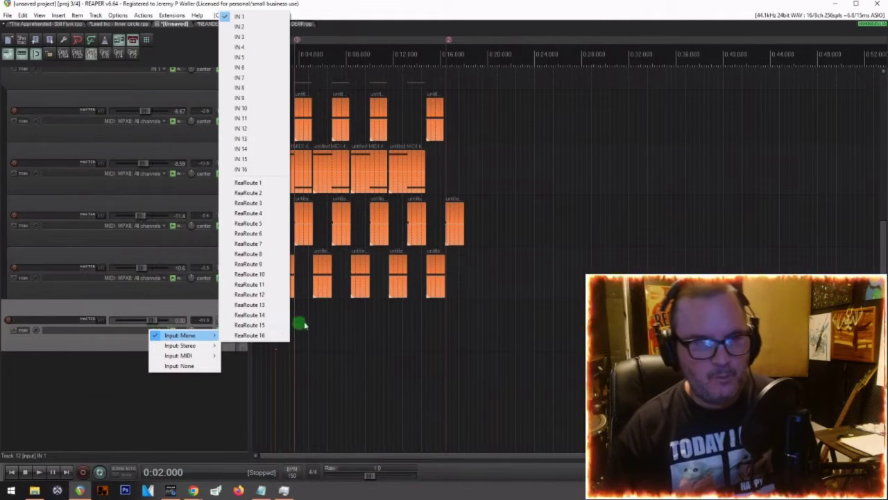
click(254, 108)
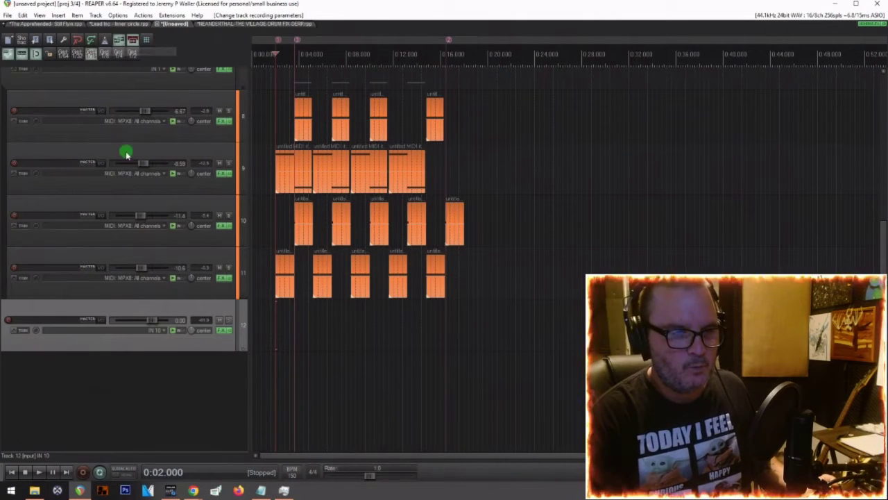
click(9, 322)
drag(153, 320, 139, 319)
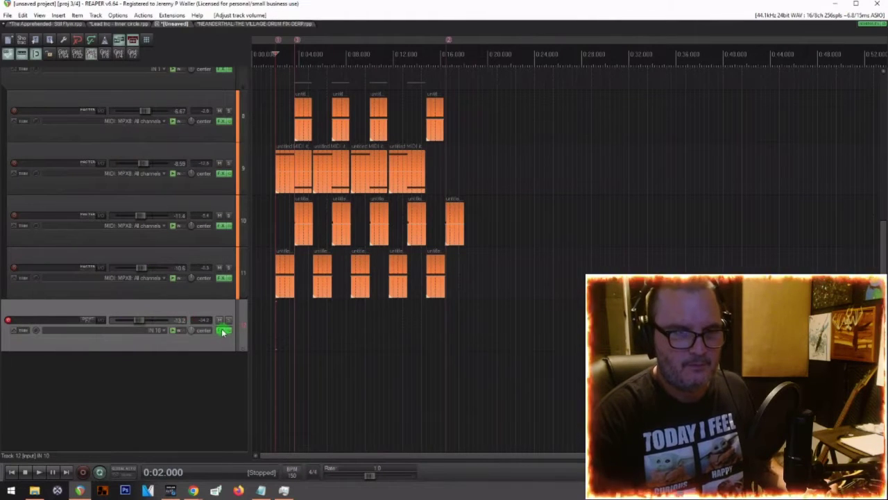
Step: Raise the Gate threshold in track 12's AmpHub plugin and close the plugin
click(223, 331)
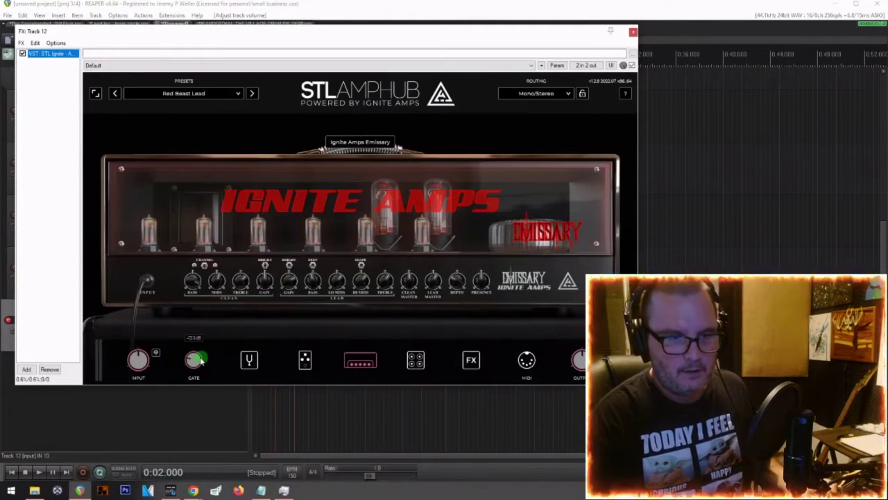
click(200, 359)
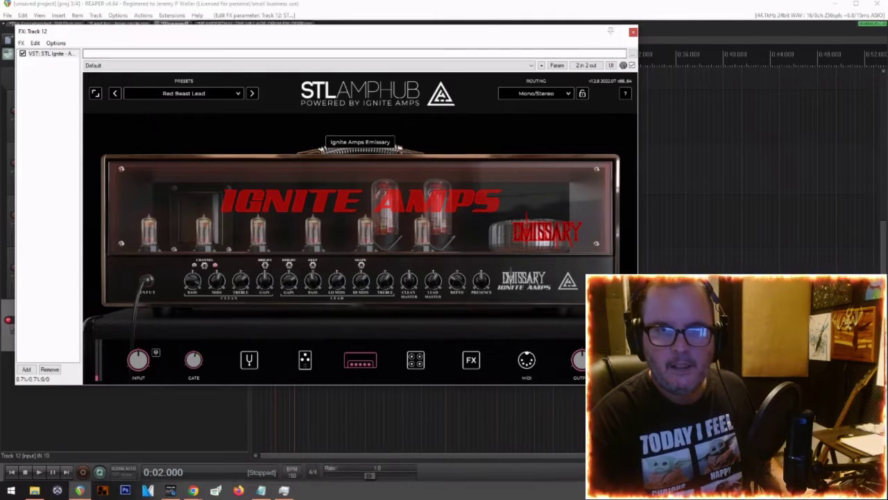
click(633, 32)
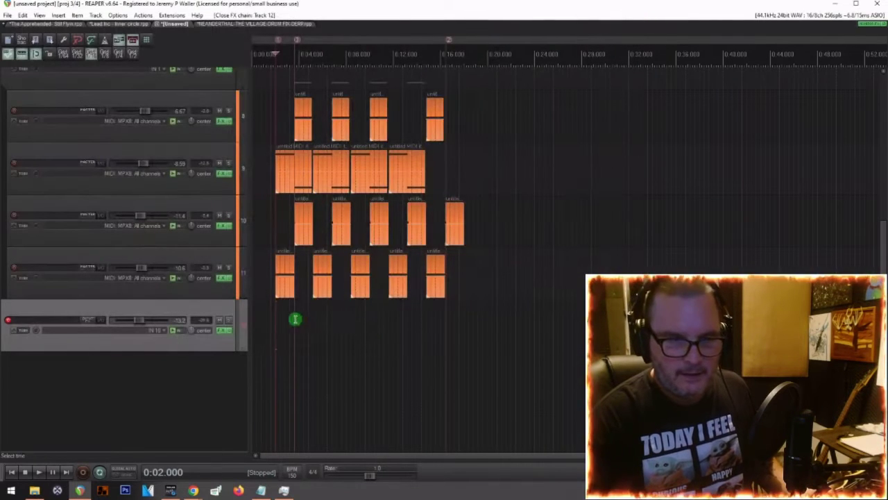
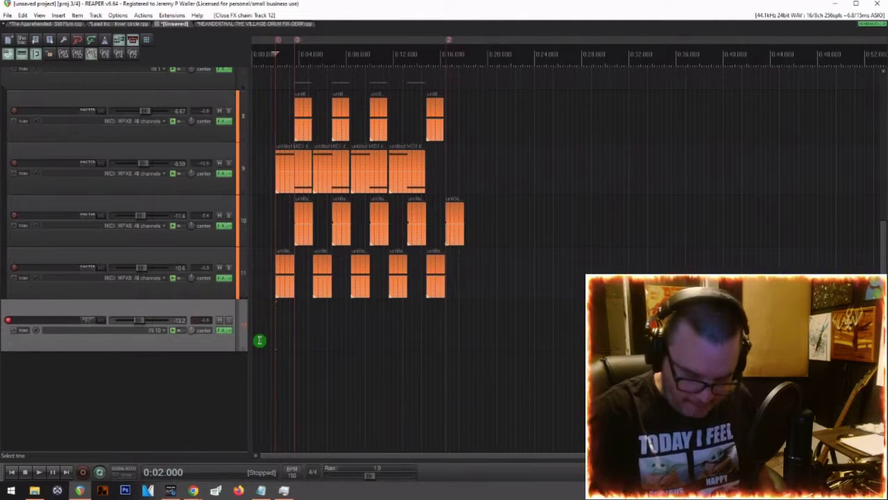
Step: Try to record a lead guitar take on track 12 from 0:02.000, and undo the recording
key(ctrl+r)
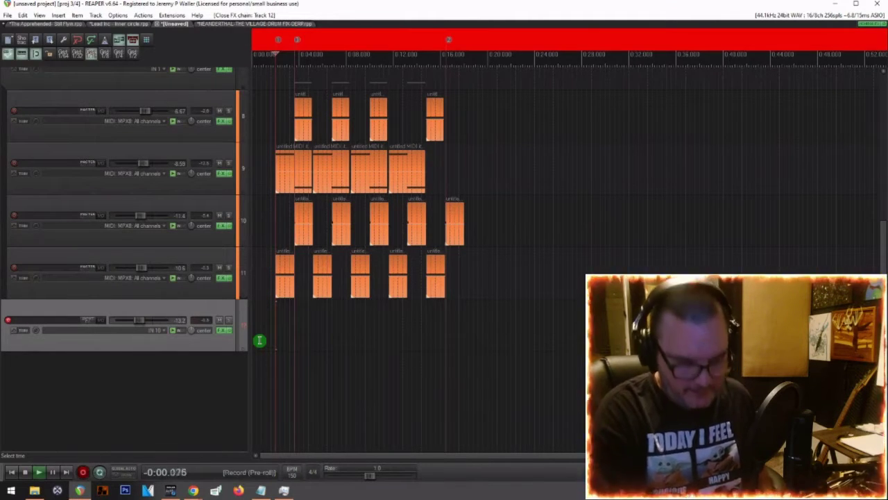
key(space)
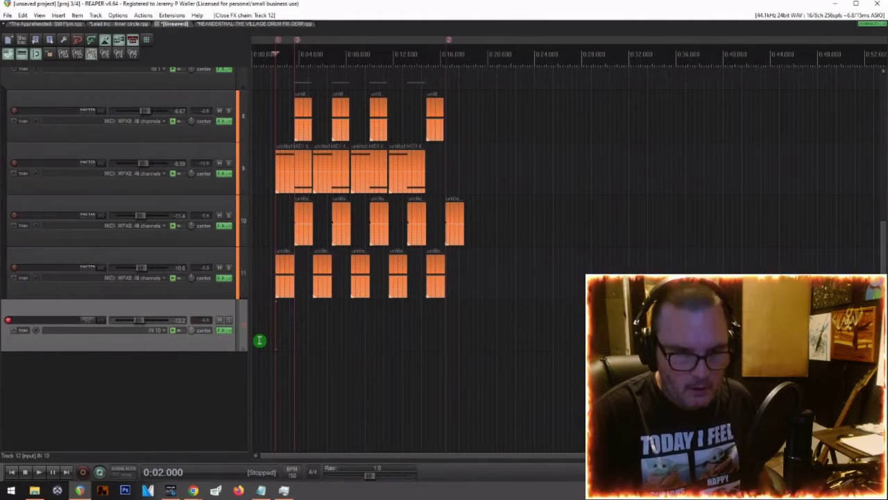
key(ctrl+r)
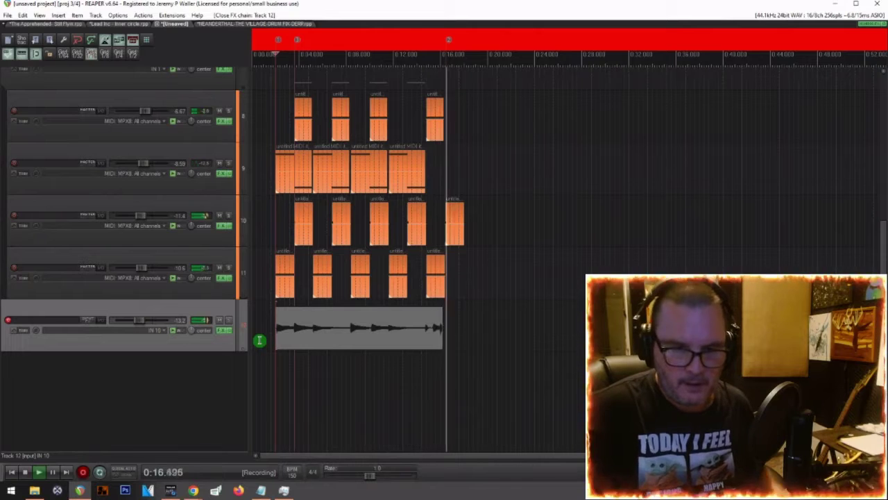
key(space)
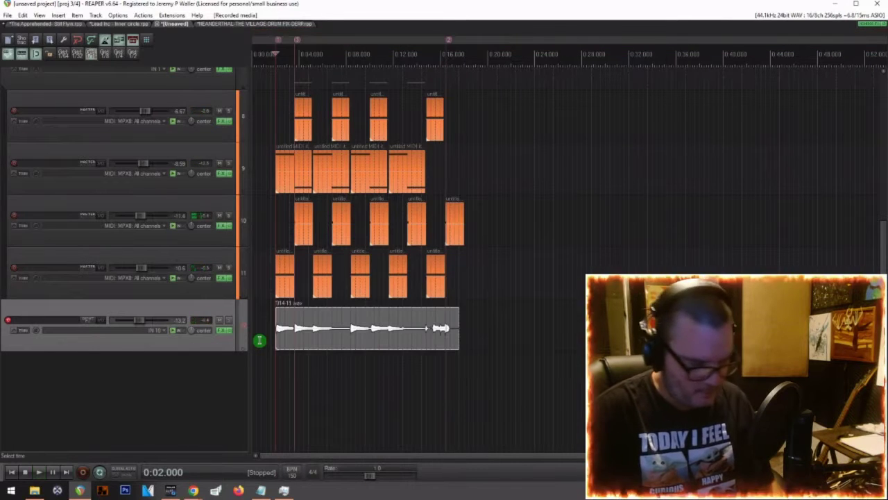
key(ctrl+z)
Step: Record a new lead guitar take on track 12 from 0:02.000 to just past 0:17, and play it back
key(ctrl+r)
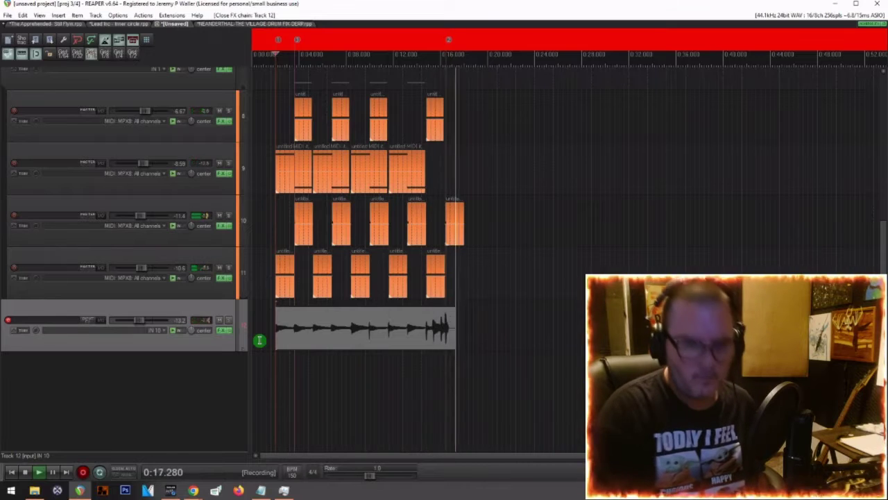
key(space)
key(space)
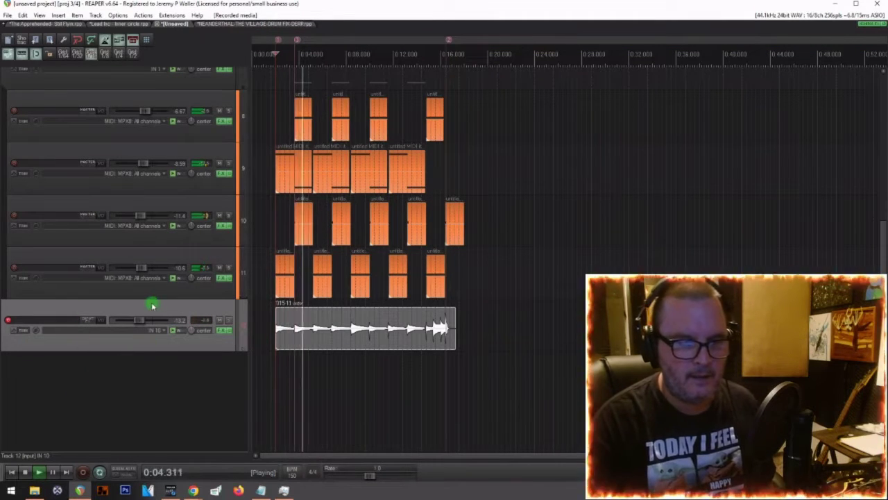
drag(140, 324, 139, 323)
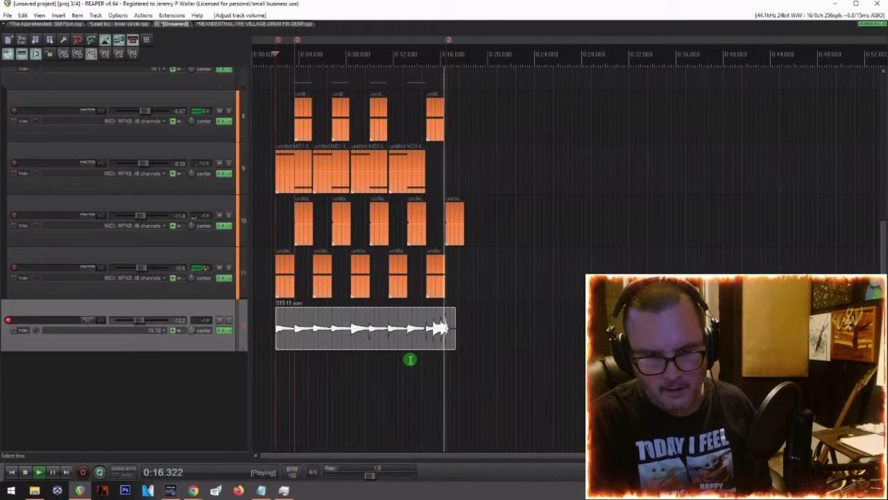
key(space)
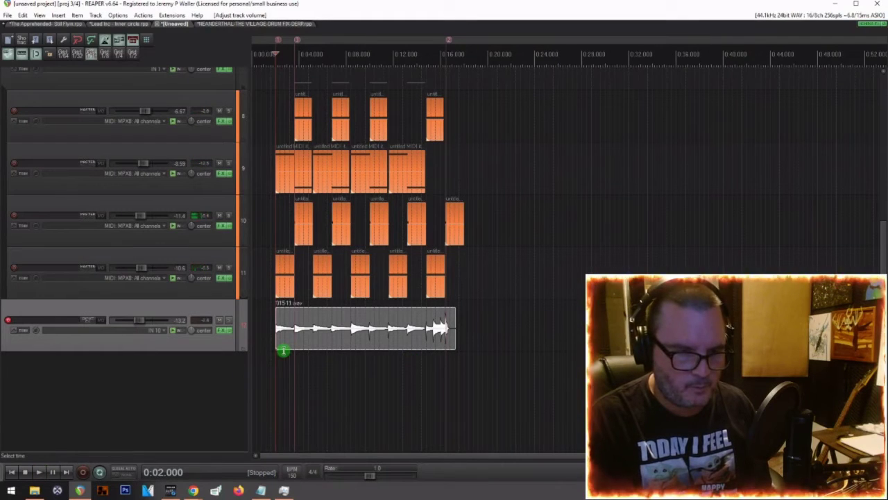
Step: Duplicate lead guitar track 12, disarm the original, and delete the copied recording from the new track 13
right_click(122, 345)
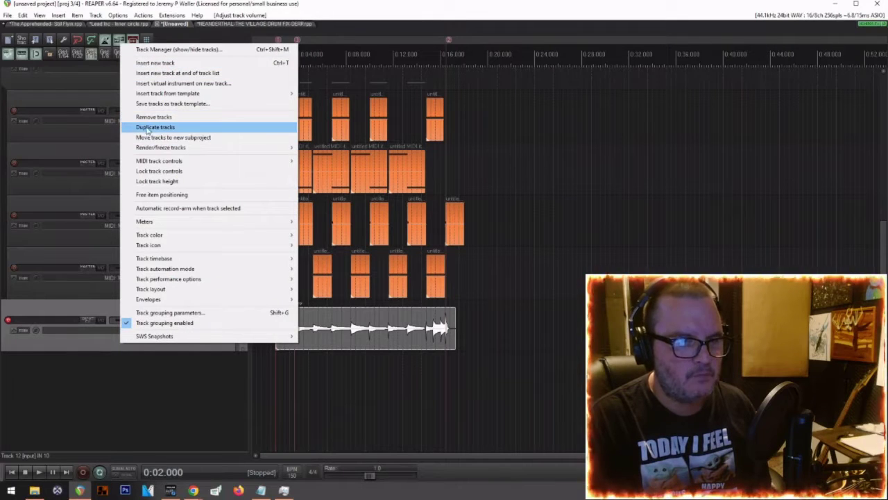
click(45, 326)
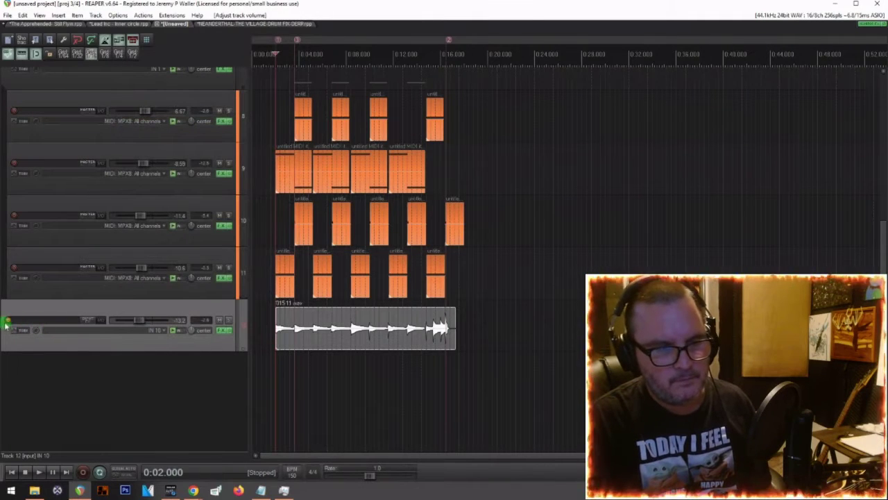
key(ctrl+shift+d)
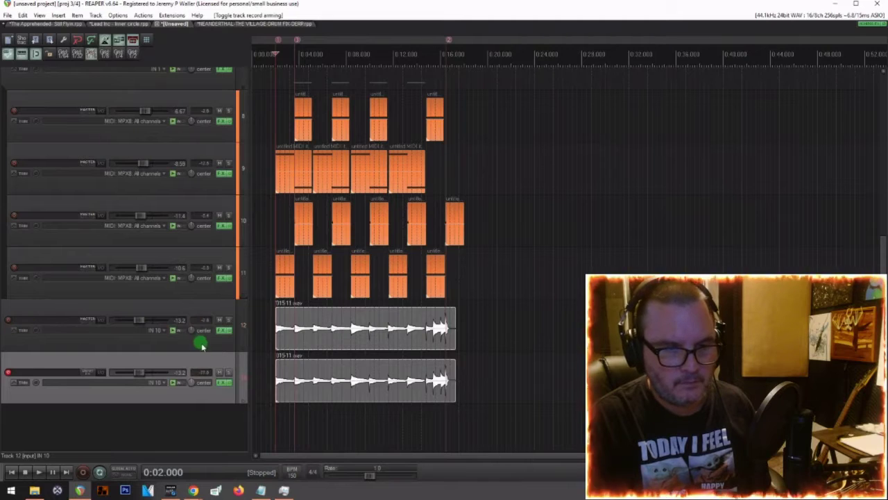
click(310, 394)
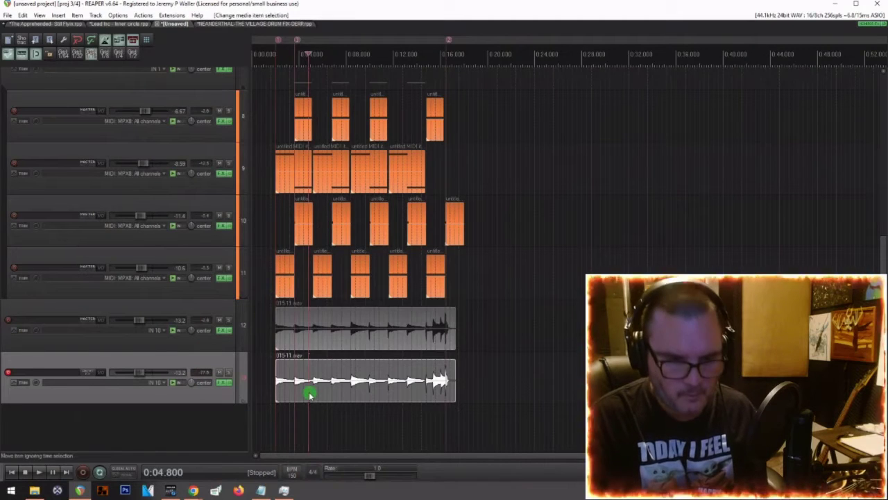
key(Delete)
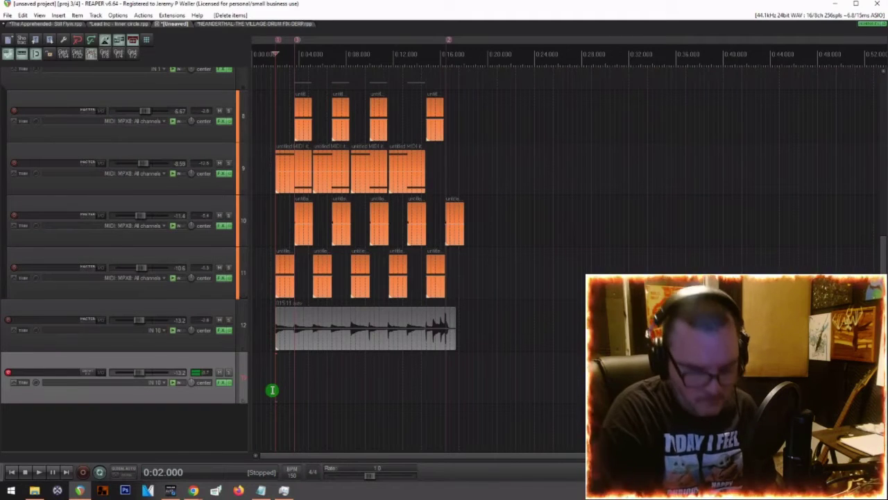
Step: Record a second lead guitar take on track 13 from 0:02.000 to just past 0:17
key(space)
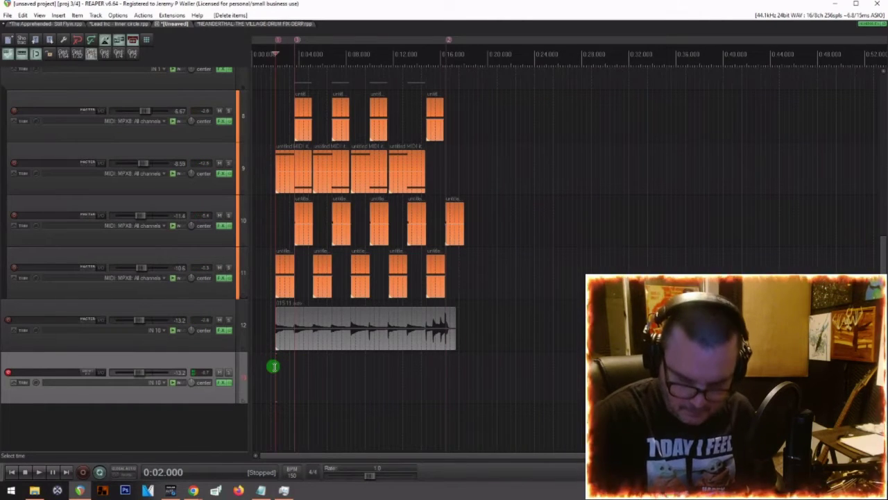
key(ctrl+r)
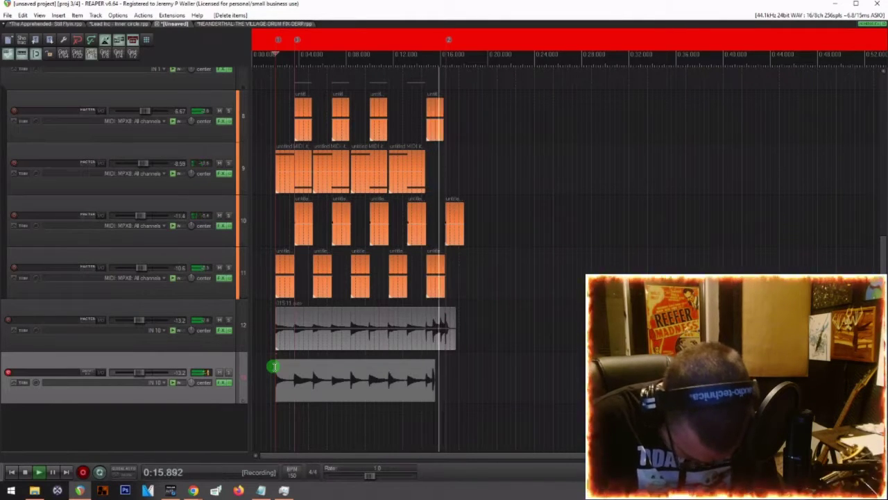
key(space)
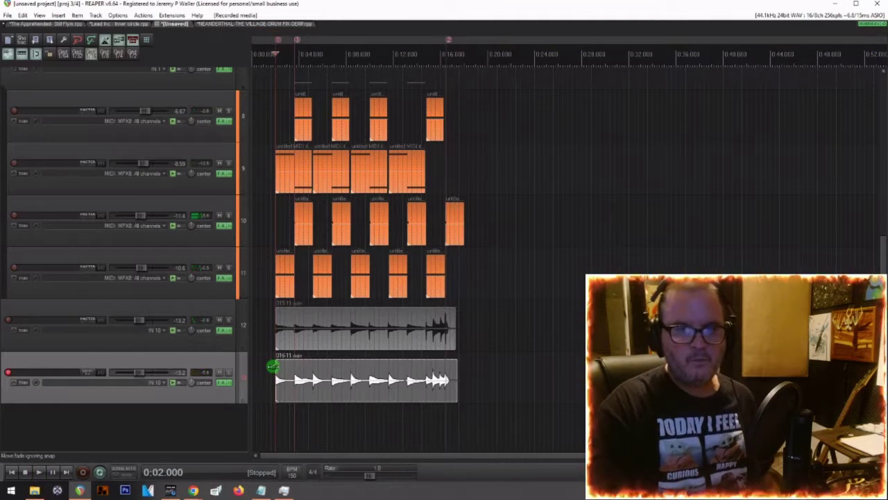
Step: Play the song from 0:02.000 and check the mix's curve in the monitoring chain's Tonal Balance Control
key(space)
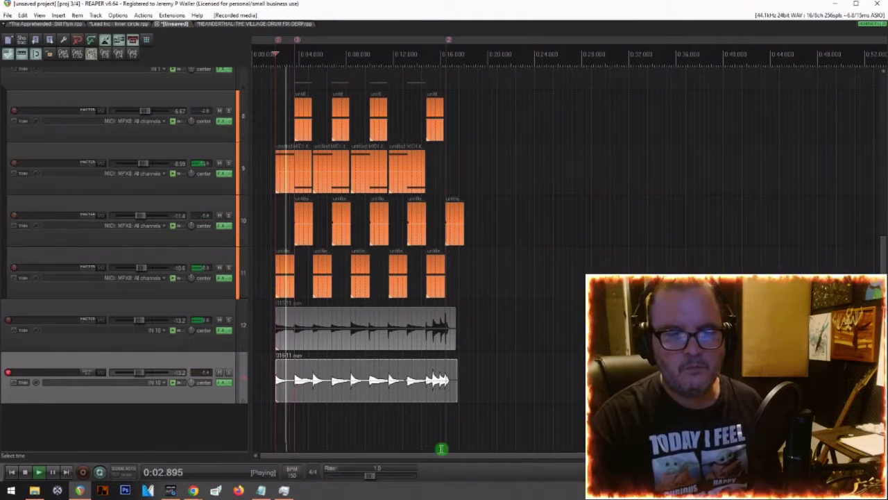
click(865, 24)
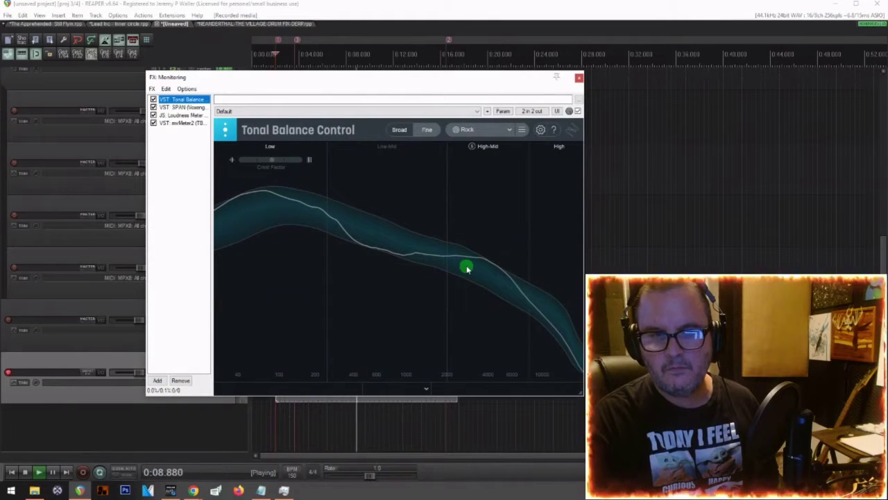
click(580, 80)
Step: Restart playback, raise track 12's volume to -12.1 dB, and lower track 13's to -14.4 dB
key(space)
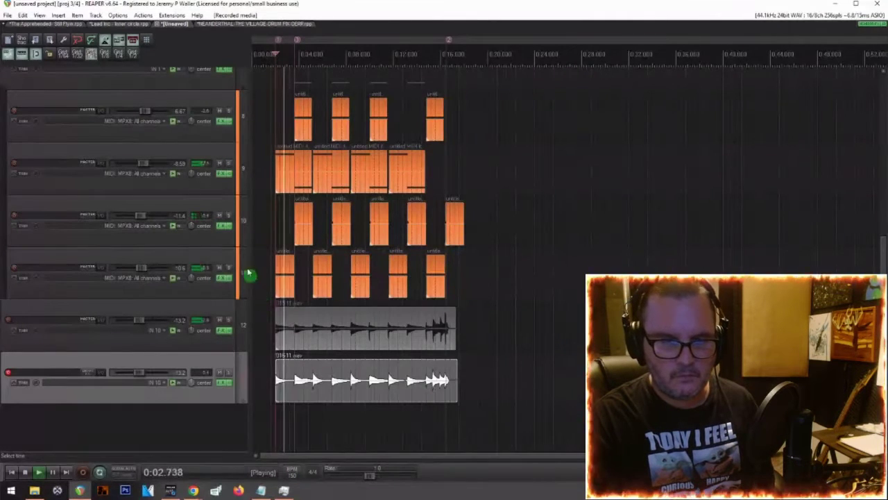
drag(138, 323, 140, 323)
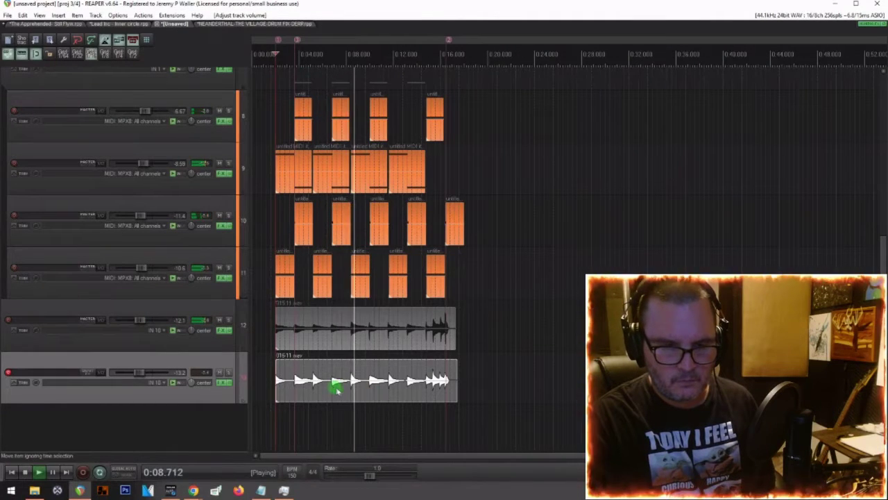
drag(134, 381, 139, 377)
Step: Switch the Bogren Digital cab in track 5's Toneforge plugin to Model 3 and close the plugin
scroll(174, 139, up, 4)
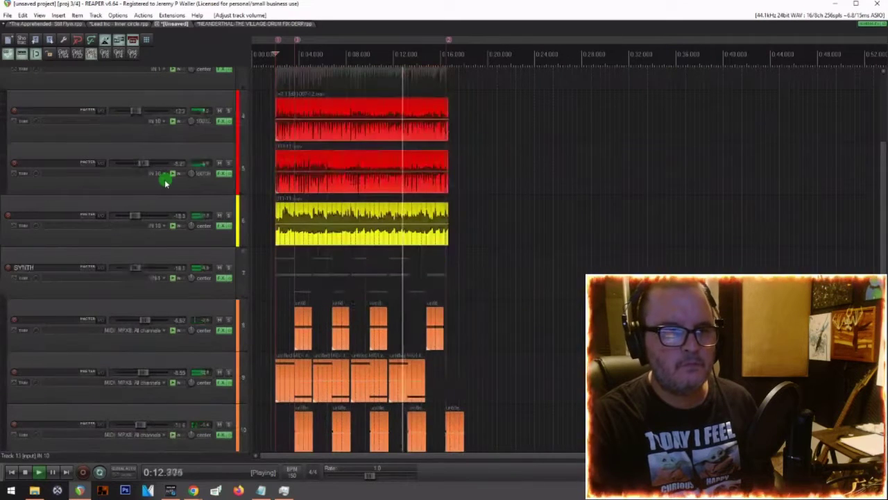
scroll(139, 112, up, 3)
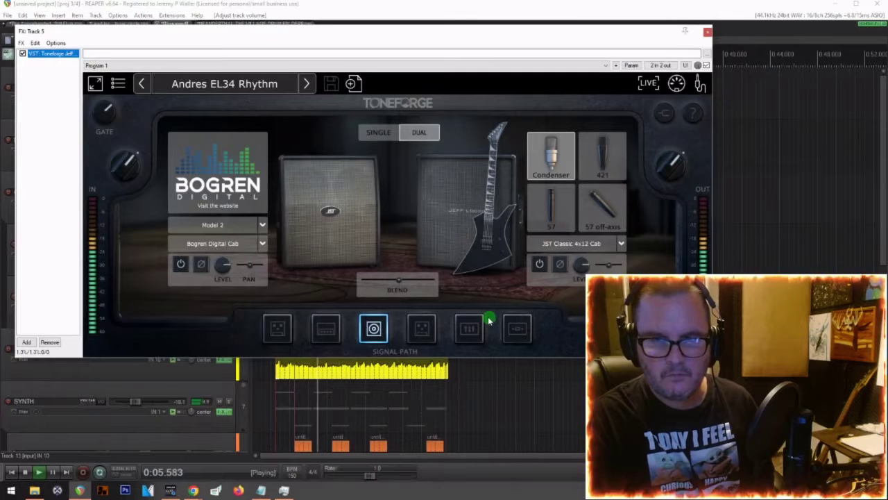
click(256, 234)
click(233, 262)
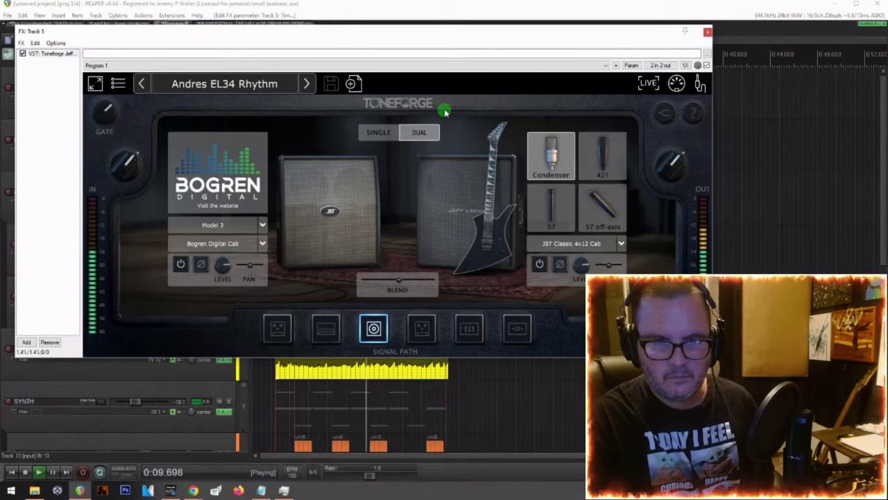
click(708, 32)
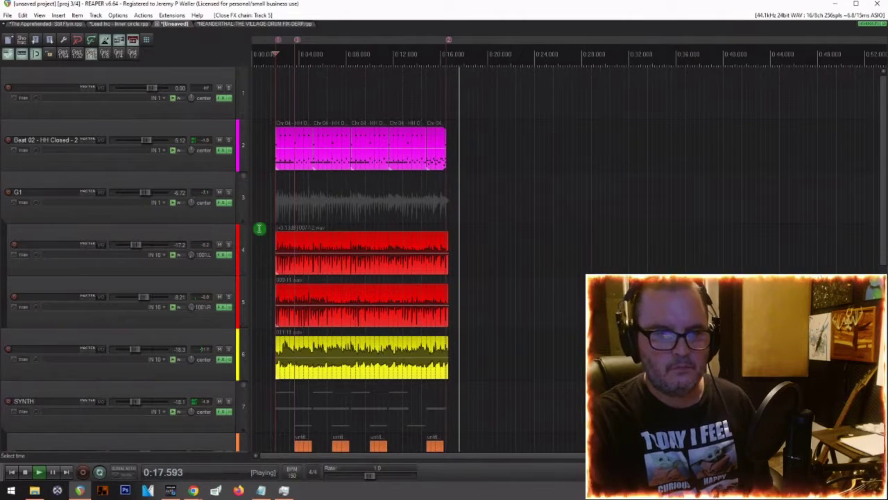
Step: Stop playback, move the edit cursor to 0:00.800, and play the song from there
key(space)
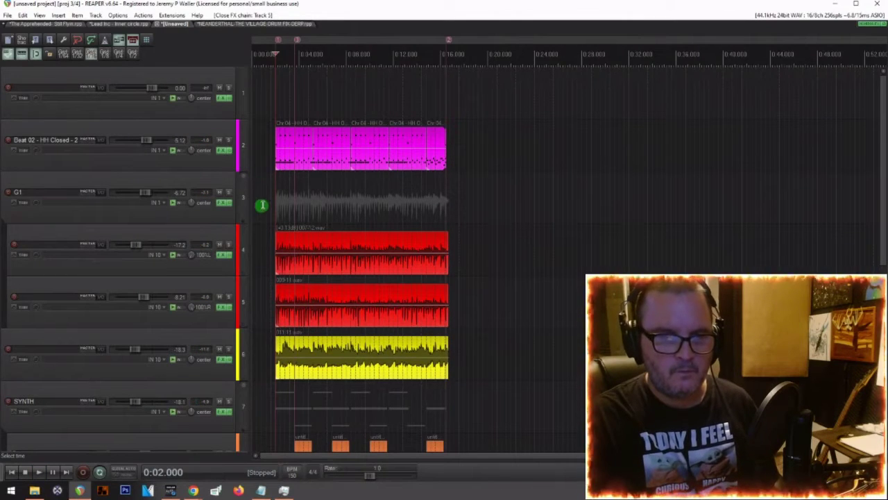
click(263, 206)
key(space)
scroll(273, 217, down, 3)
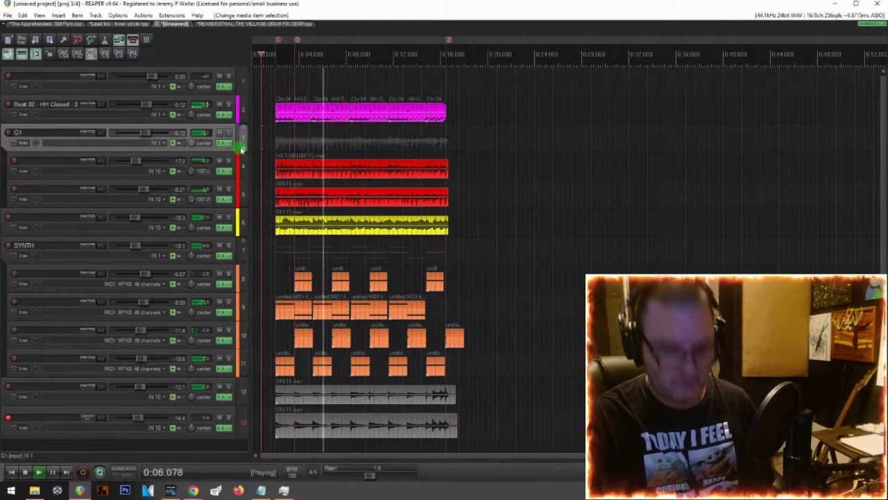
Step: Lower the volumes in the mixer: G1 to -9.53 dB, track 5 to -10.4 dB, track 9 to -11.2 dB, and track 11 to -12.0 dB
key(ctrl+m)
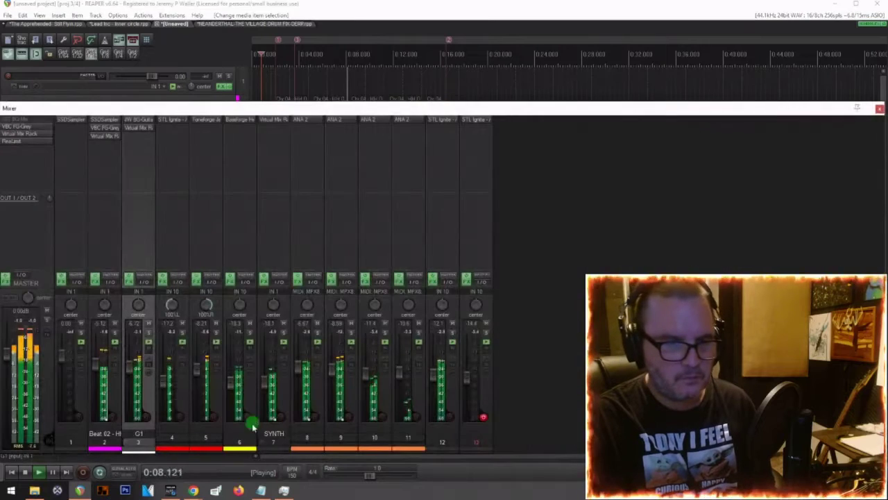
drag(130, 368, 133, 340)
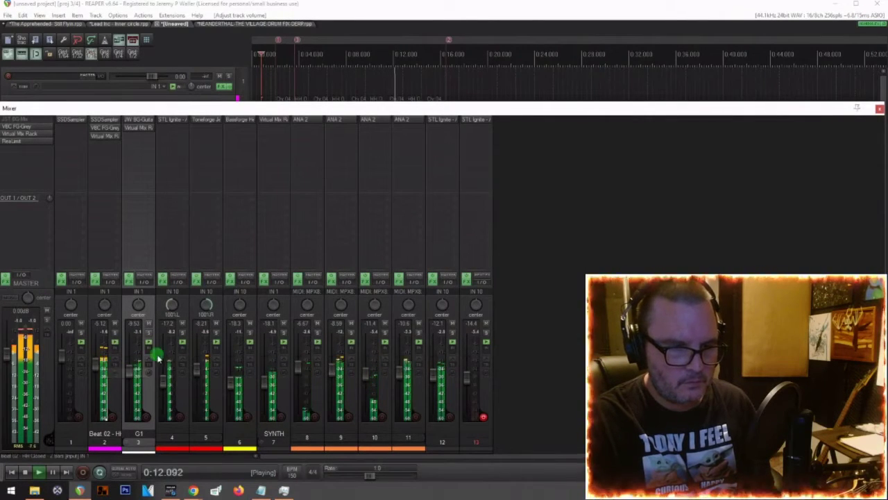
drag(196, 375, 198, 375)
drag(339, 373, 338, 376)
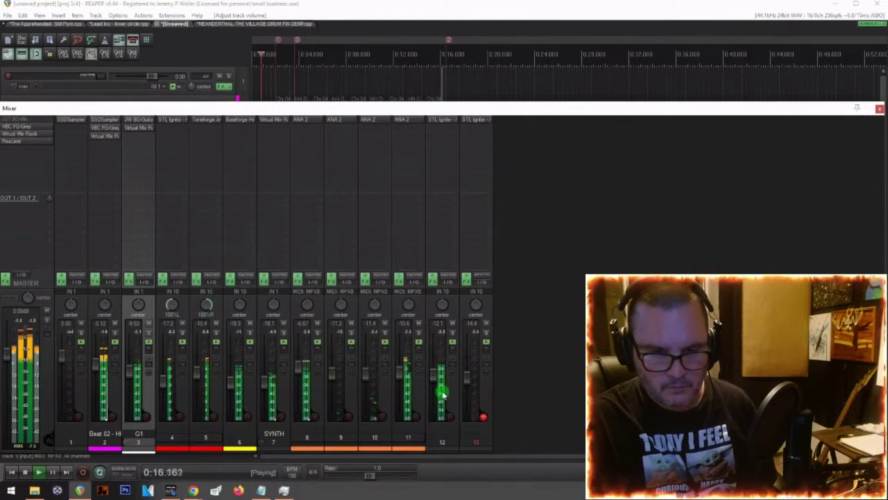
key(space)
key(space)
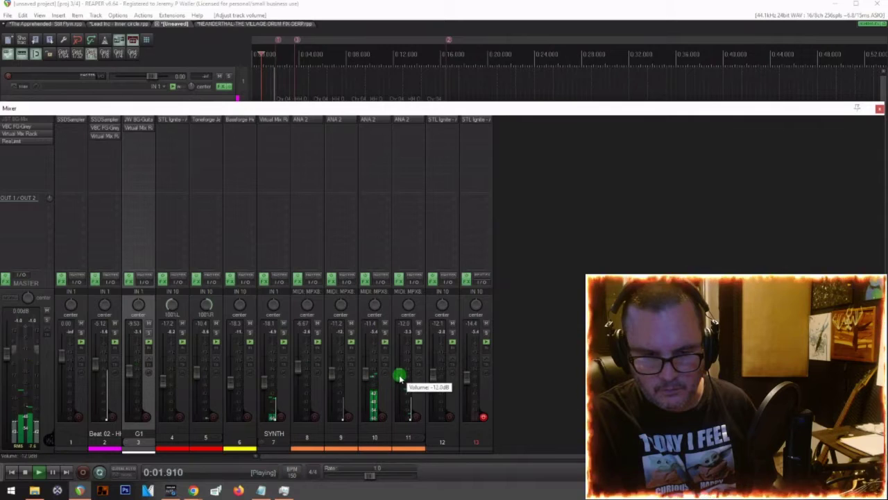
Step: Disarm track 13 and lower track 12's volume to -18.2 dB
click(484, 420)
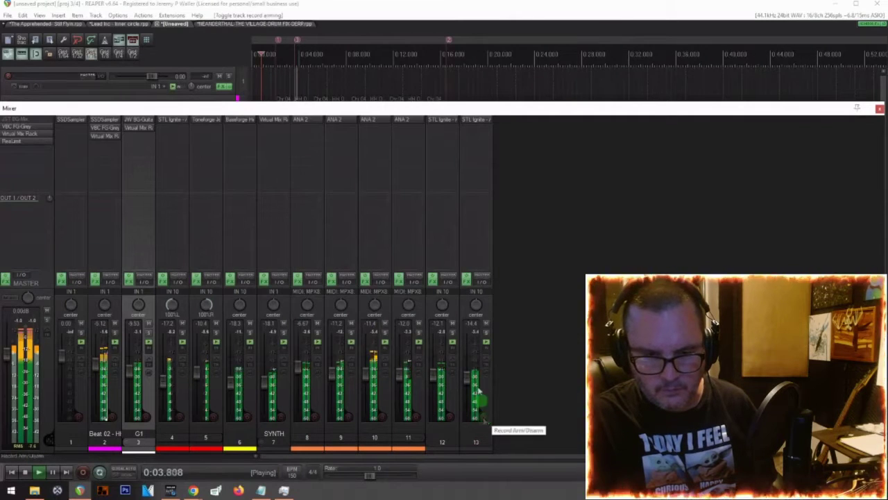
drag(431, 378, 433, 381)
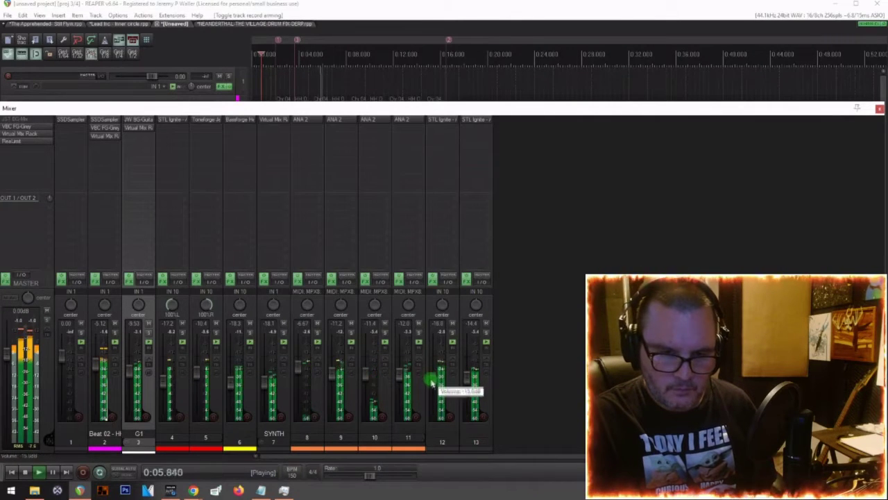
Step: Open track 13's AmpHub plugin and try the Emissary Lead Solo preset
click(476, 121)
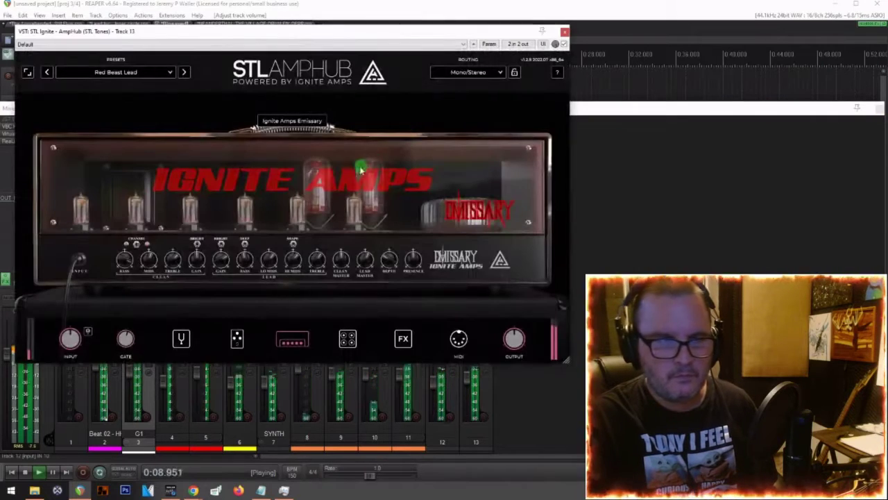
click(84, 74)
mouse_move(82, 344)
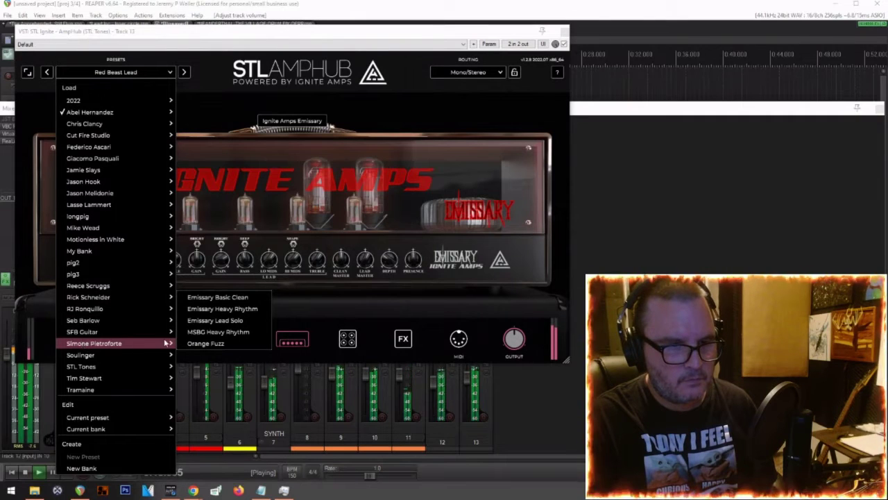
click(224, 321)
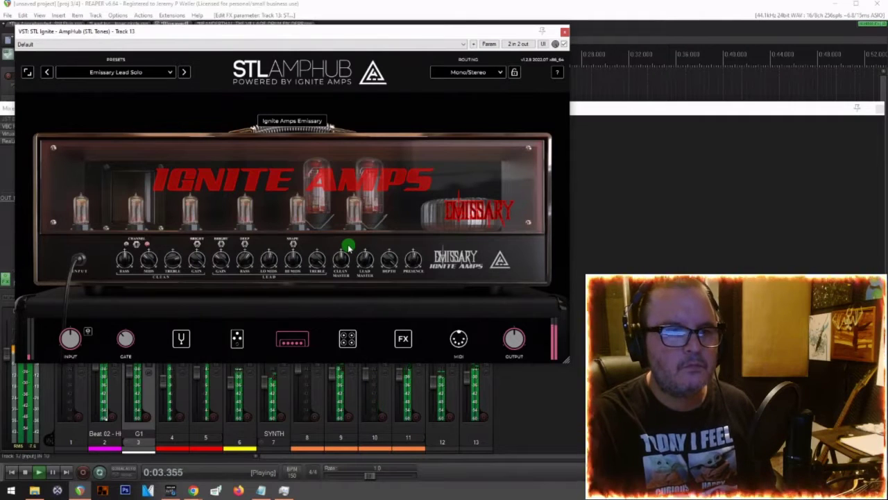
Step: Load the Lead To You [PAF] preset in track 13's AmpHub plugin and close the plugin
click(115, 71)
mouse_move(99, 106)
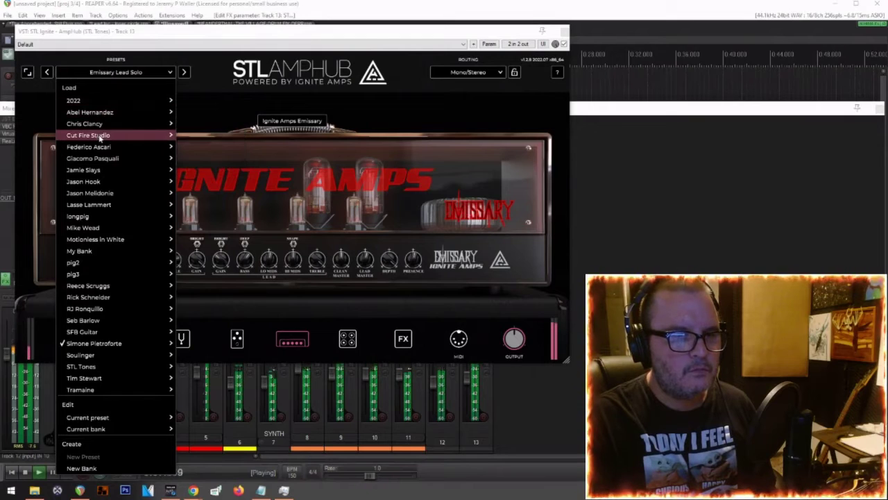
mouse_move(97, 138)
mouse_move(98, 164)
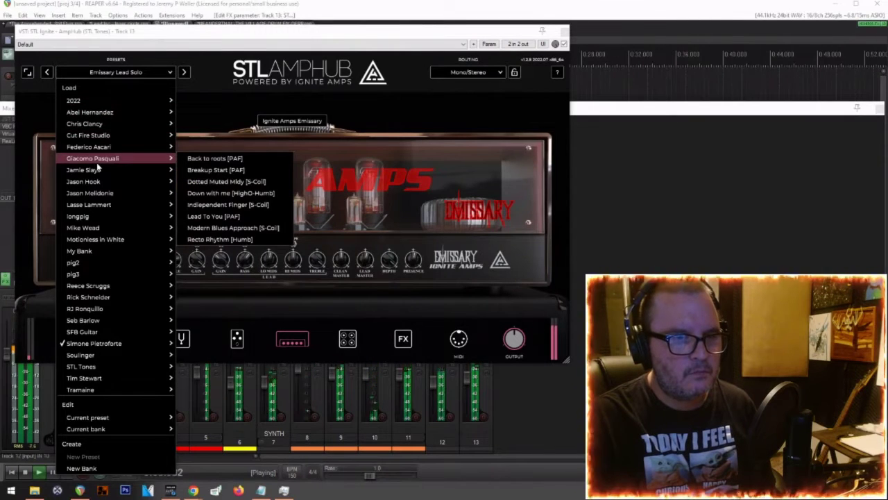
click(201, 215)
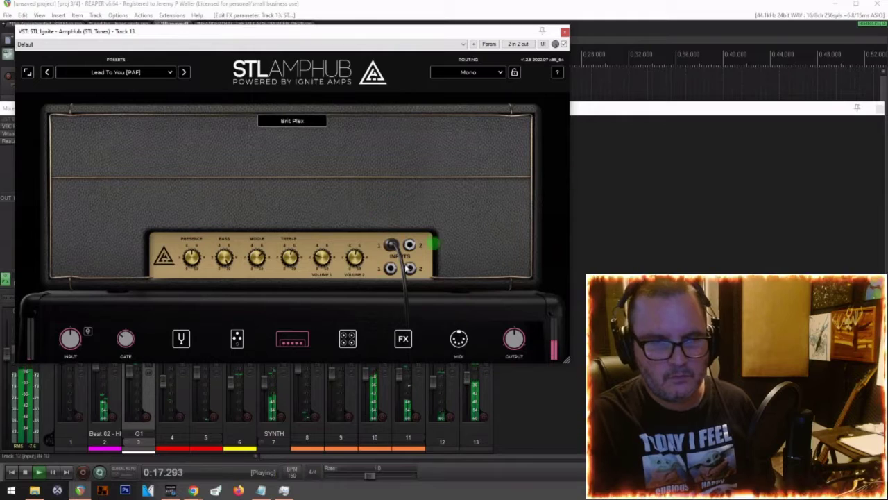
click(564, 33)
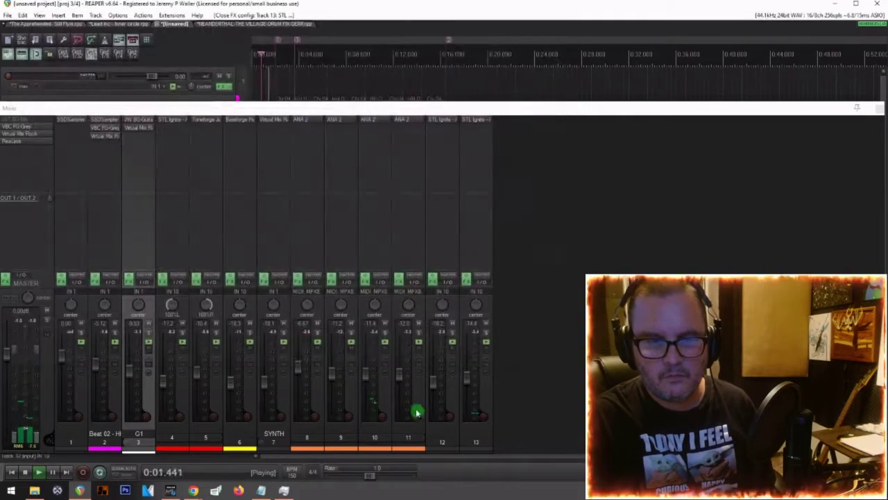
Step: Restart playback and lower track 12's volume to -19.5 dB and track 13's to -19.1 dB
click(470, 384)
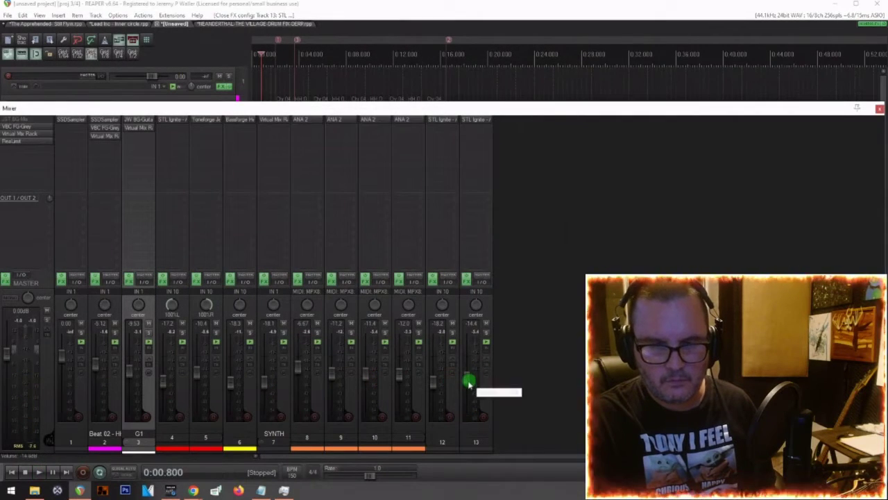
key(space)
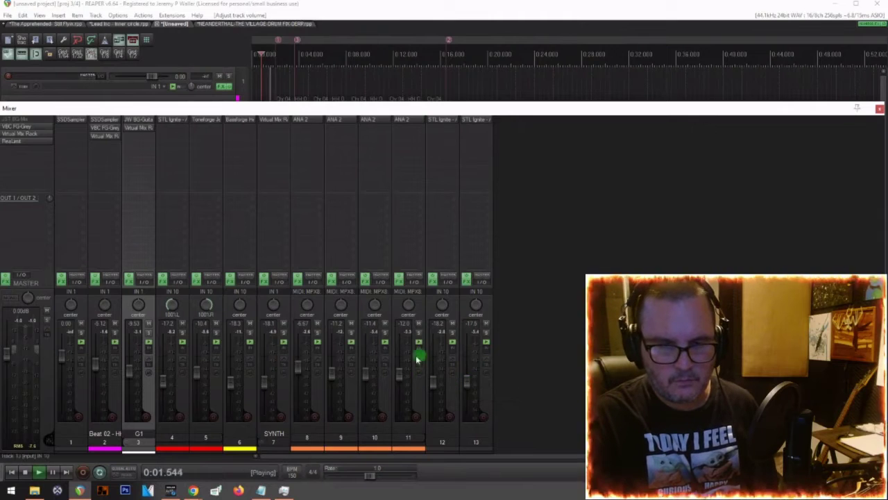
drag(434, 385, 466, 385)
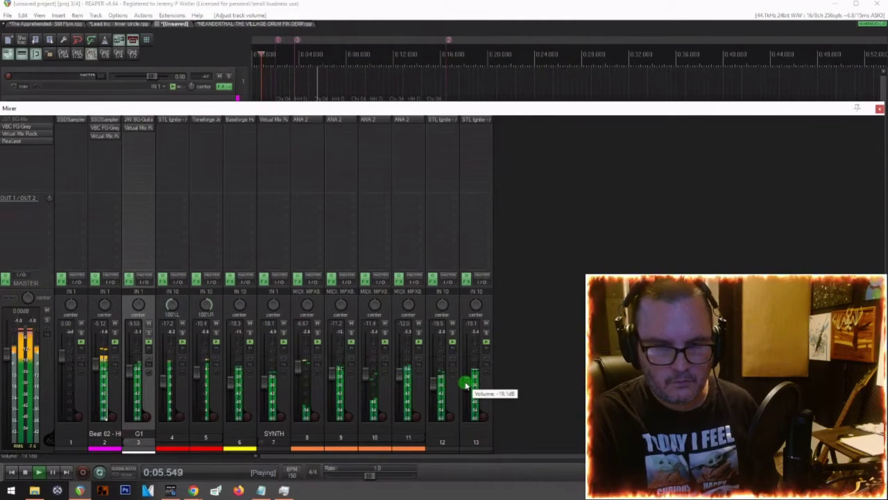
Step: Group tracks 12 and 13 into a new folder track named L-1
click(445, 435)
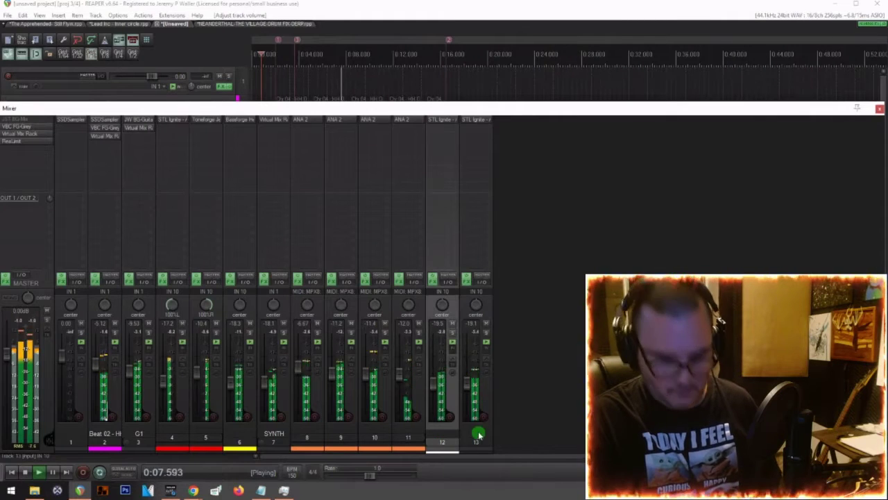
ctrl+click(475, 436)
text(fL)
text(-)
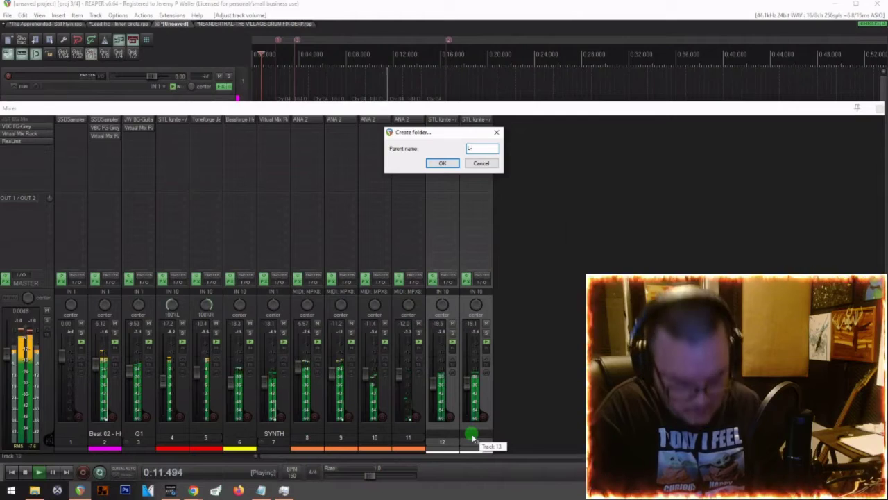
text(1)
key(Return)
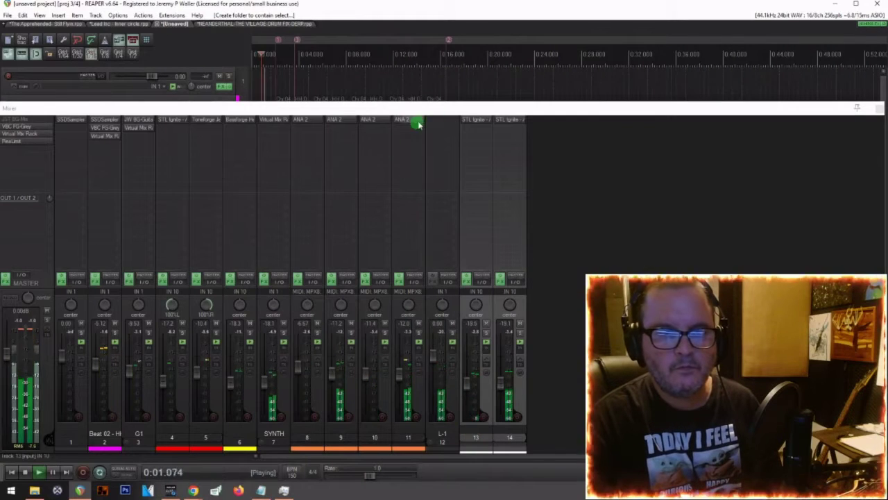
Step: Add Virtual Mix Rack with its master preset to L-1, raise the High Lift, and lower L-1's volume to -1.93 dB
click(441, 122)
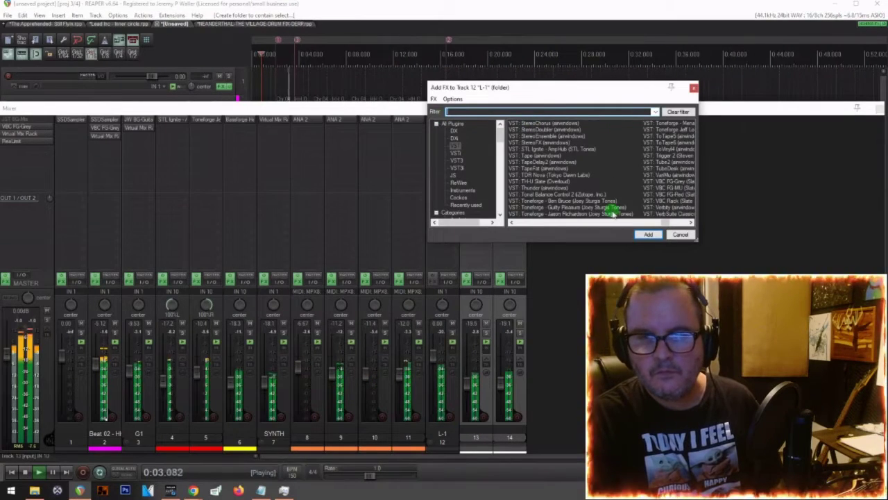
scroll(613, 214, right, 1)
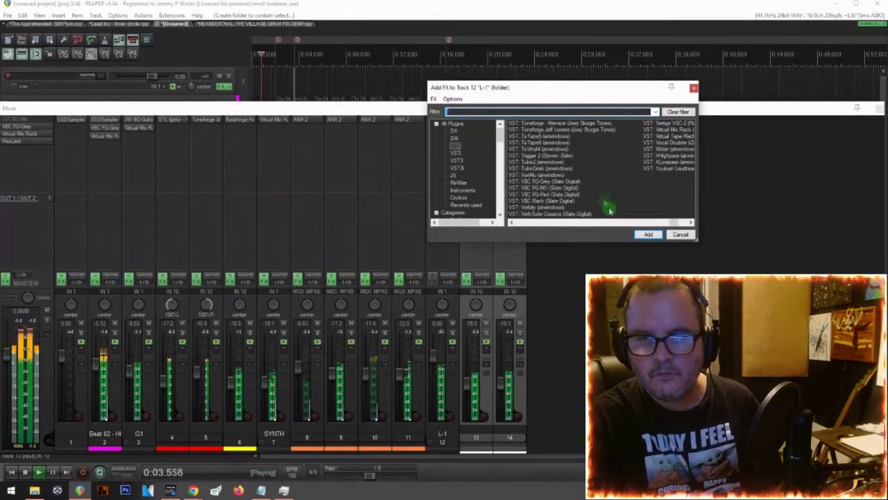
double_click(670, 131)
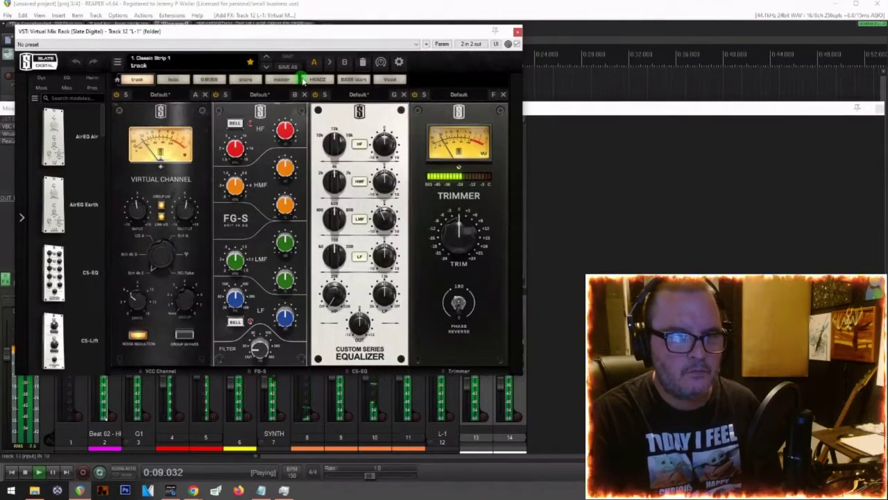
click(283, 78)
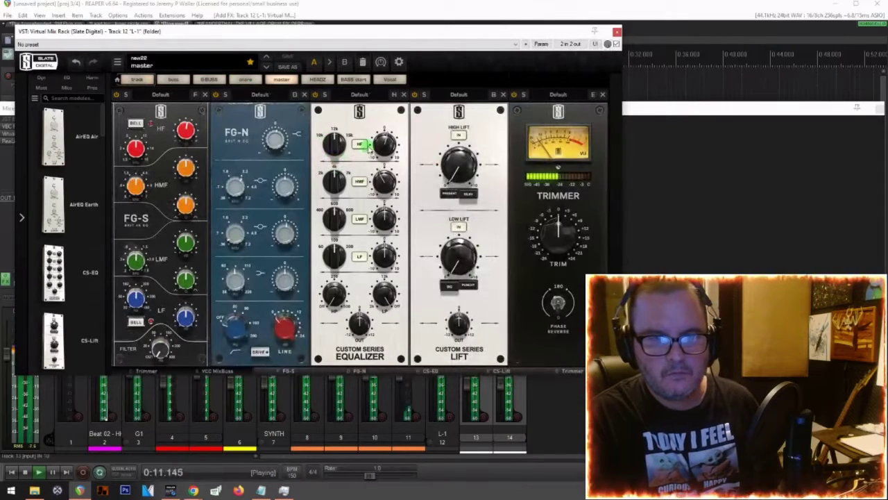
drag(459, 165, 458, 169)
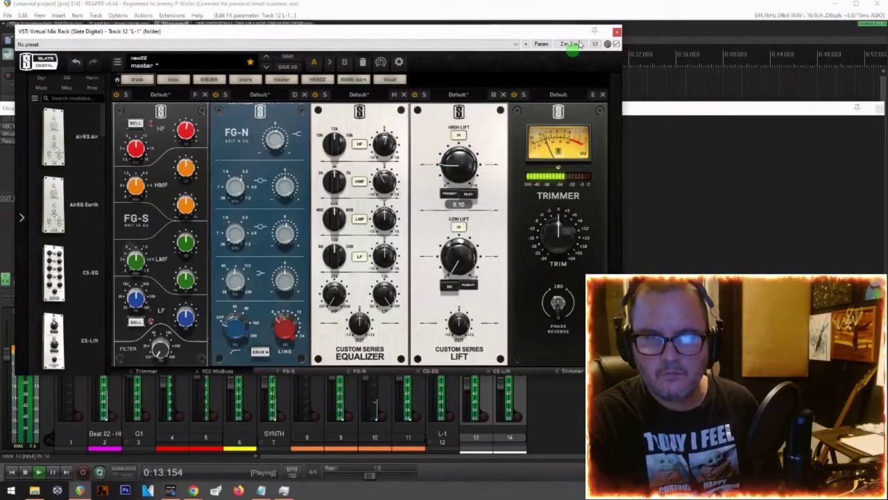
click(617, 32)
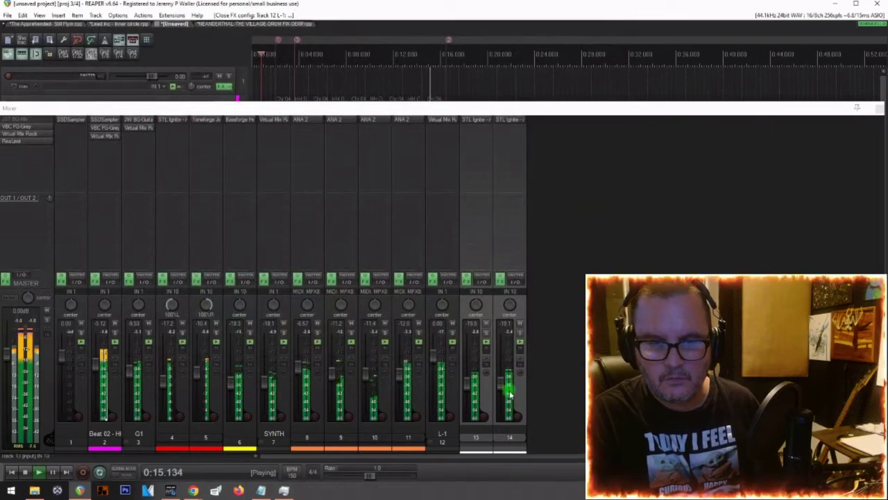
drag(433, 359, 432, 365)
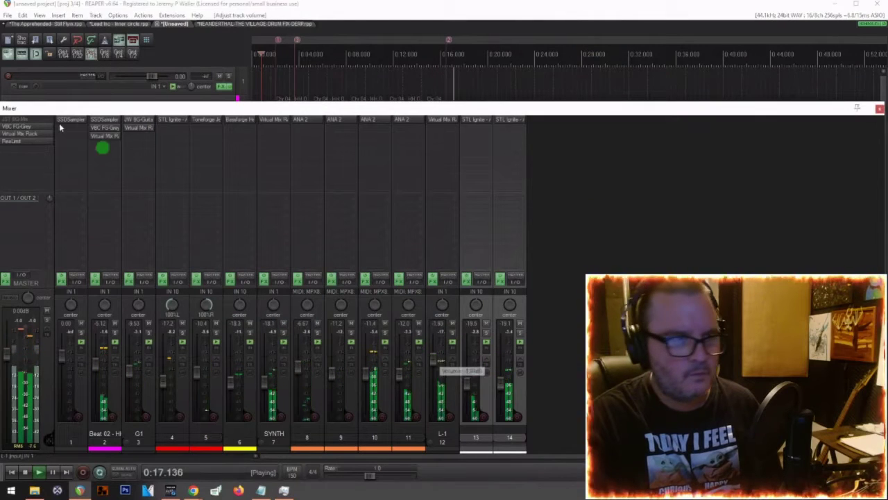
Step: Add Virtual Tape Machines to the master track, place it before the limiter, and reset the master's clip indicator
double_click(11, 148)
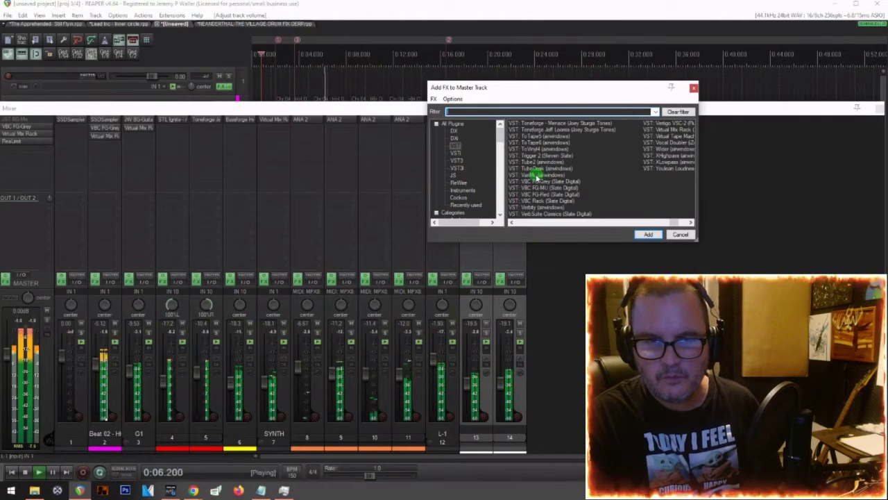
double_click(671, 137)
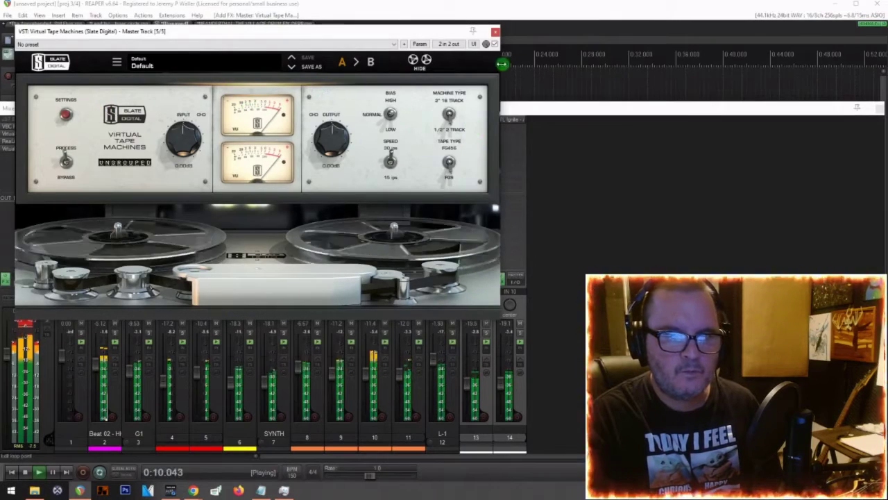
click(495, 31)
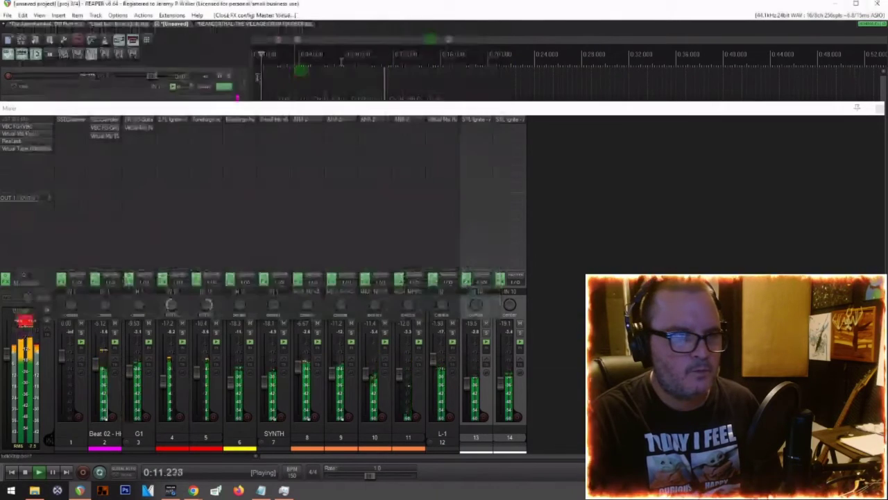
click(25, 153)
drag(25, 149, 24, 140)
click(25, 323)
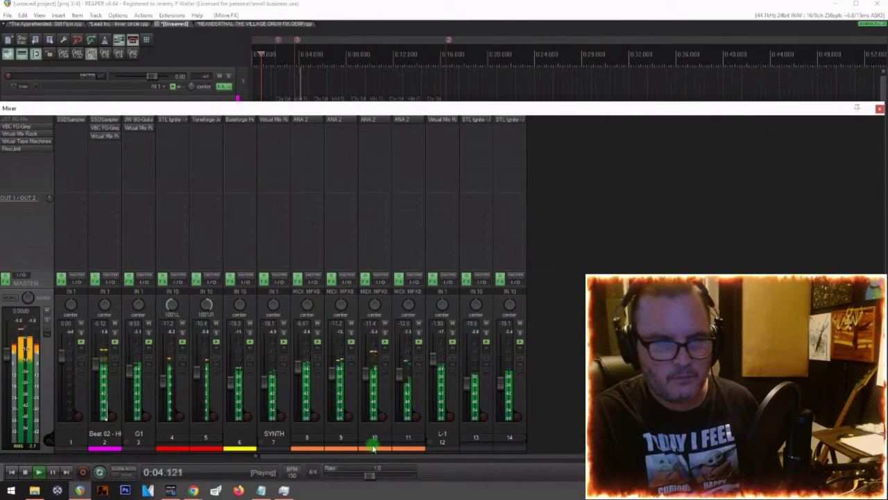
Step: Compare the master with its VBC FG-Grey compressor bypassed and active, and close the plugin
click(17, 127)
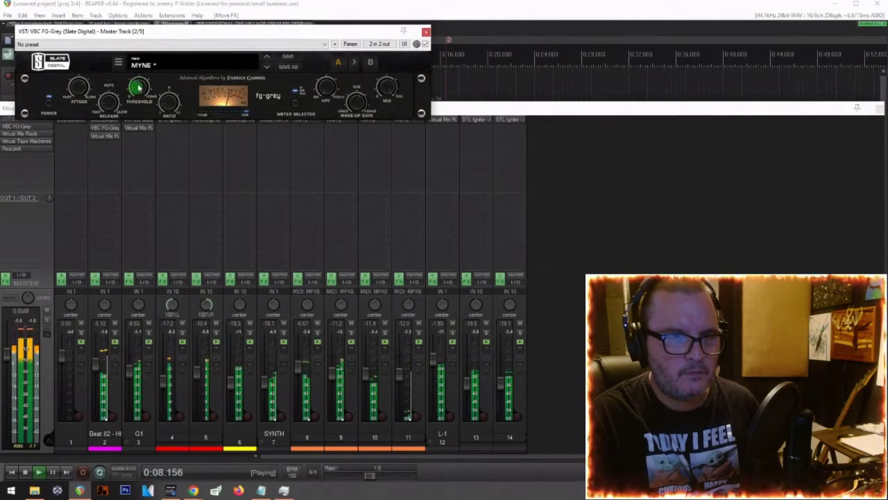
click(426, 43)
click(426, 44)
click(426, 32)
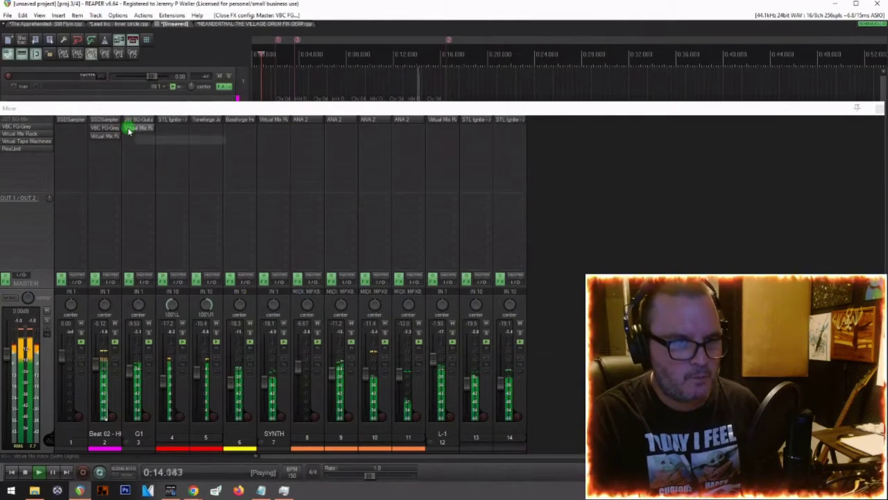
Step: Insert an FG-S EQ module between Virtual Mixbuss and FG-N in track 2's Virtual Mix Rack and close the plugin
click(101, 139)
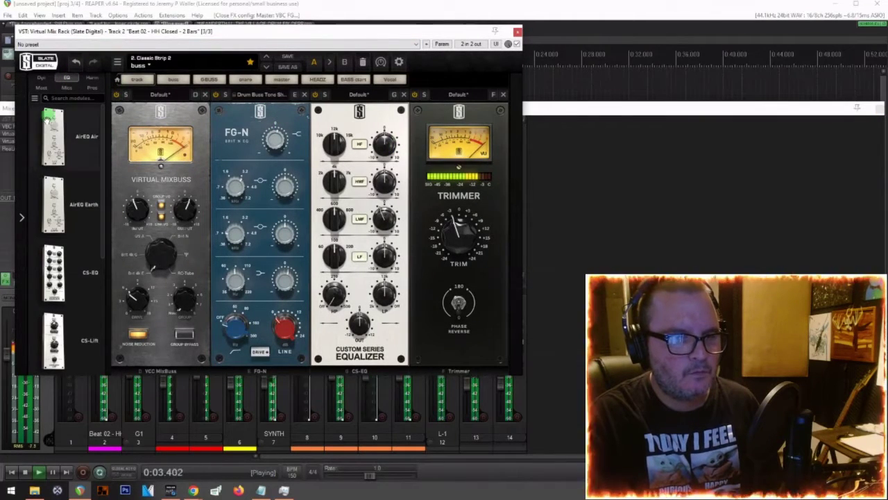
scroll(40, 246, down, 3)
drag(54, 341, 222, 208)
mouse_move(287, 129)
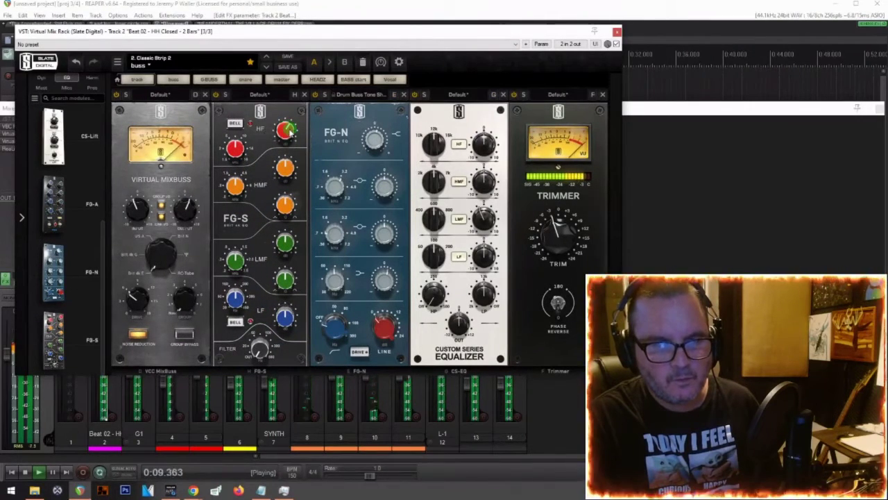
click(616, 35)
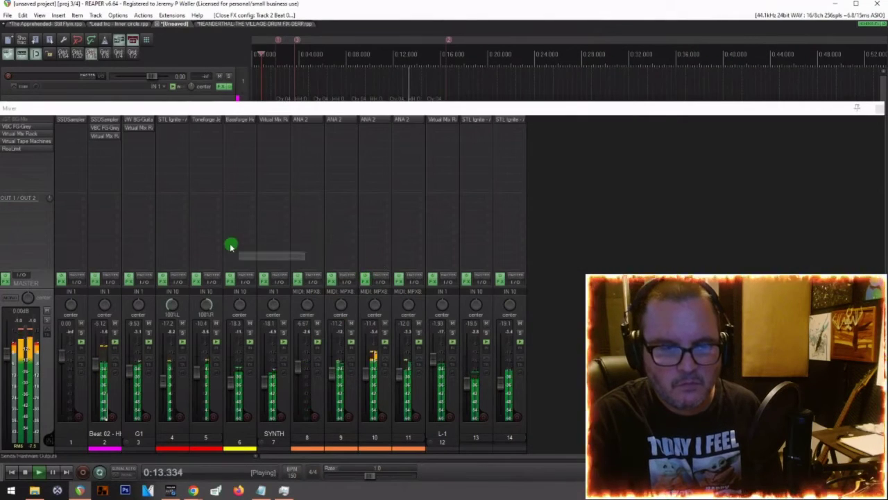
Step: Lower track 2's volume to -6.61 dB and track 6's to -20.1 dB, and restart playback
drag(96, 368, 94, 369)
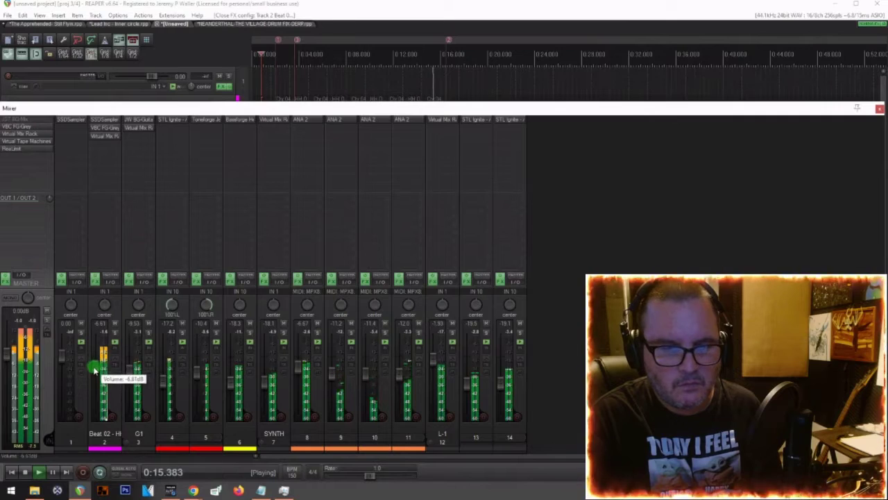
mouse_move(238, 397)
mouse_down()
mouse_move(232, 377)
mouse_move(232, 387)
mouse_up()
key(space)
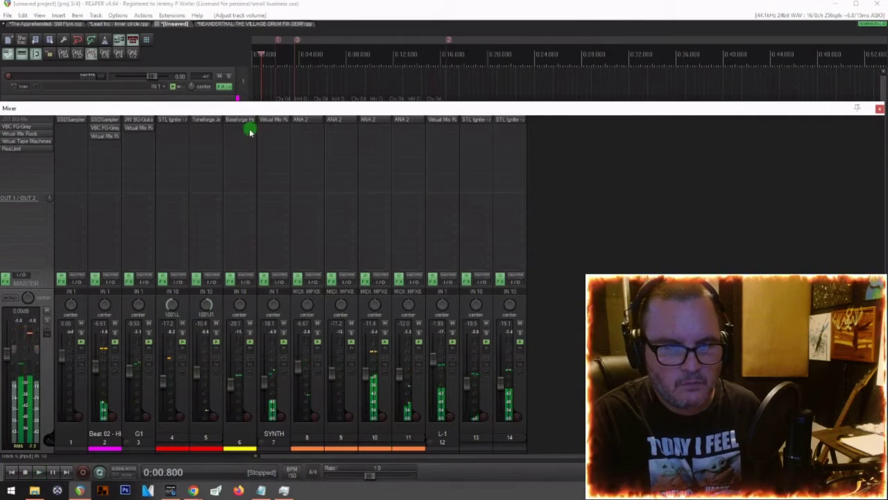
key(space)
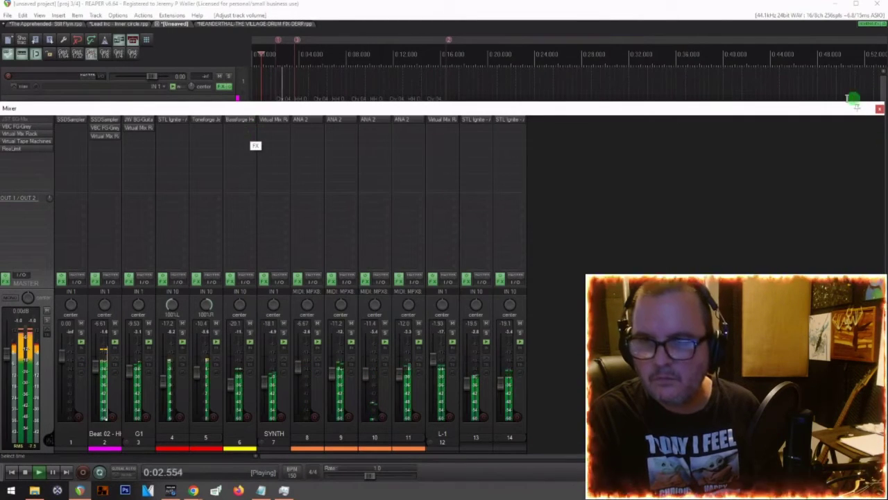
Step: Check the mix against the Rock target in the monitoring Tonal Balance Control, stop playback, and close it
click(866, 26)
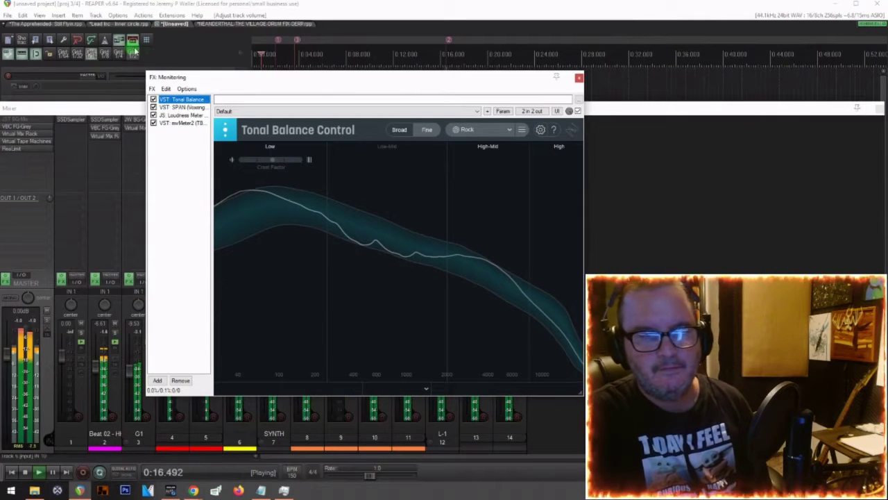
key(space)
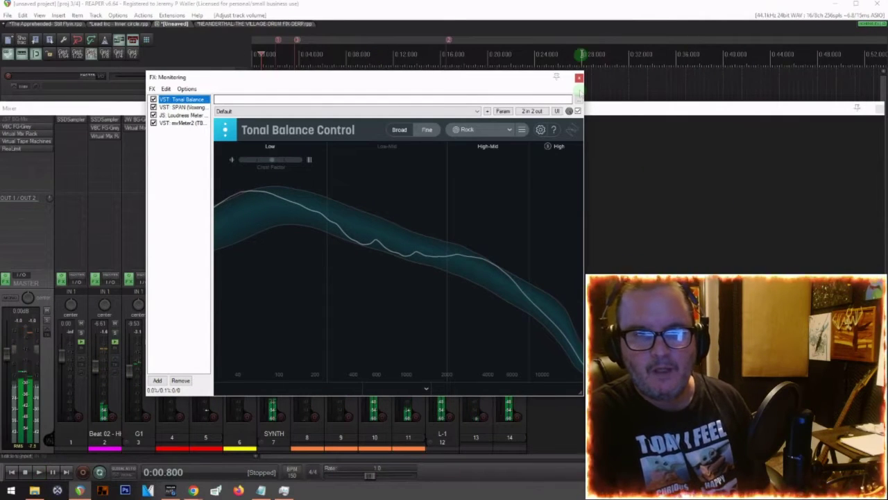
click(580, 80)
Step: Add Infinity EQ at the end of the master chain with a low cut at about 26.7 Hz and a high cut at about 17.7 kHz
click(22, 143)
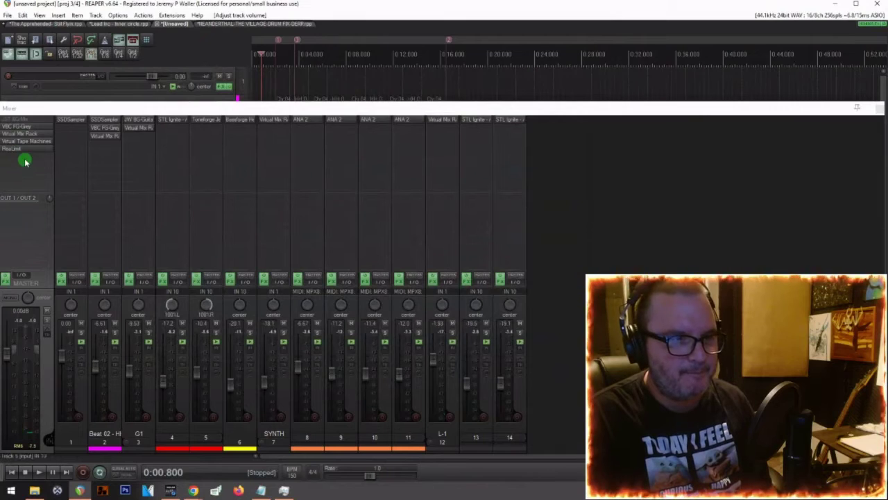
double_click(25, 161)
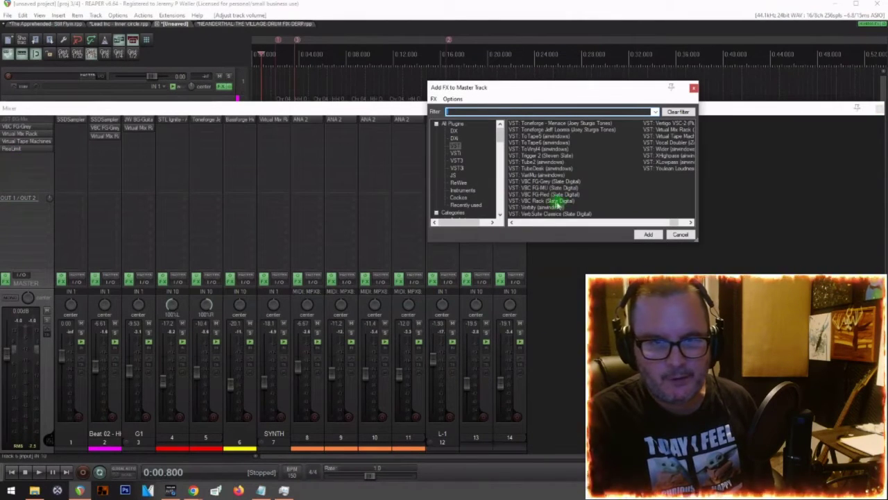
scroll(464, 208, down, 5)
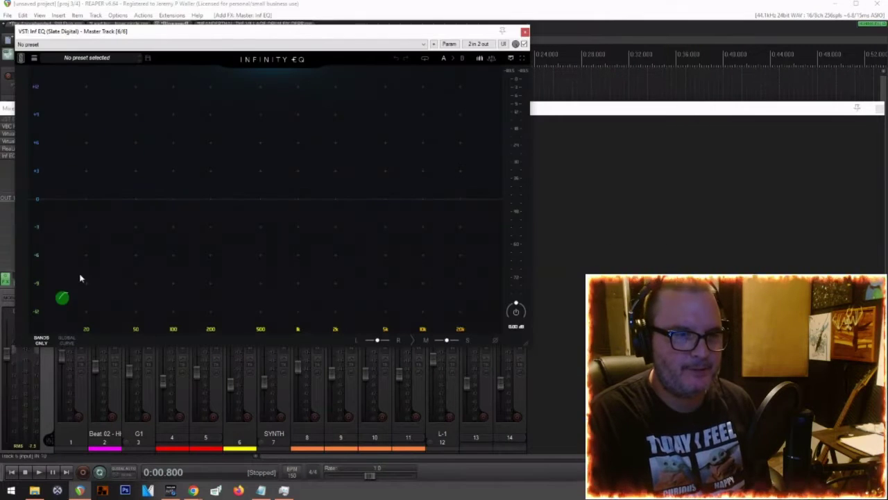
click(102, 236)
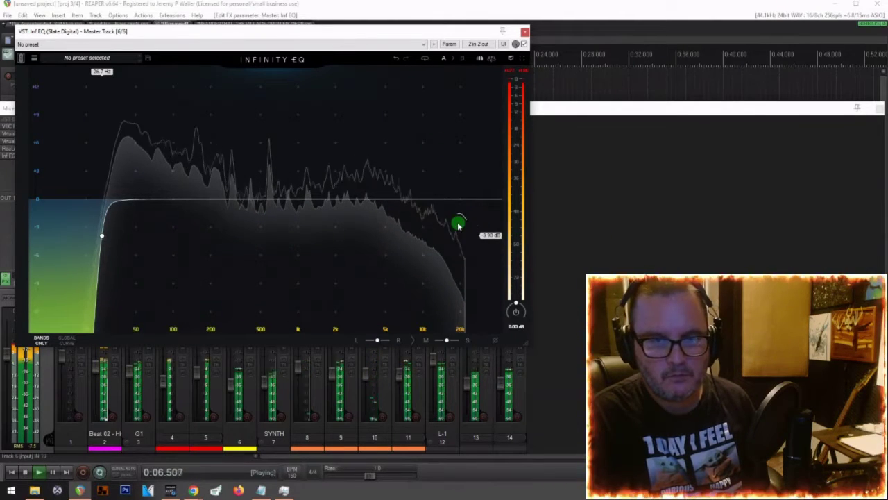
click(459, 222)
drag(458, 223, 454, 237)
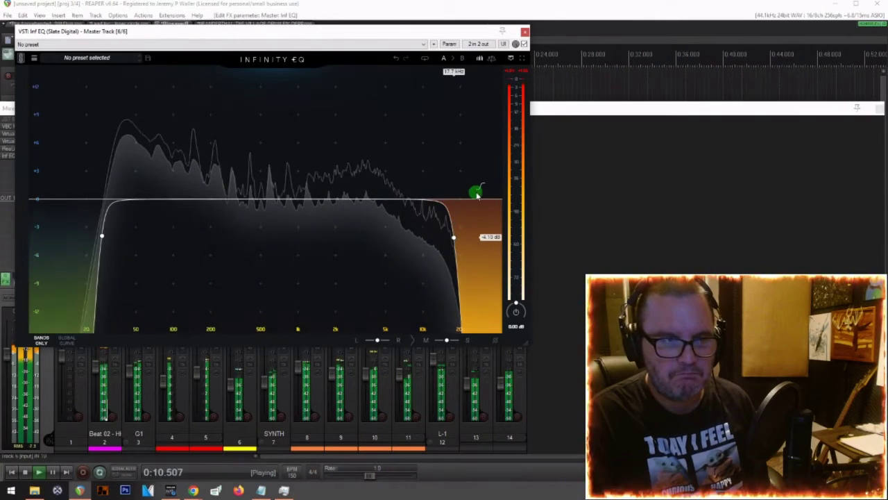
Step: Add a bell boost of about 1.28 dB at about 1.08 kHz in the master's Infinity EQ, audition the band soloed, and close the plugin
click(265, 188)
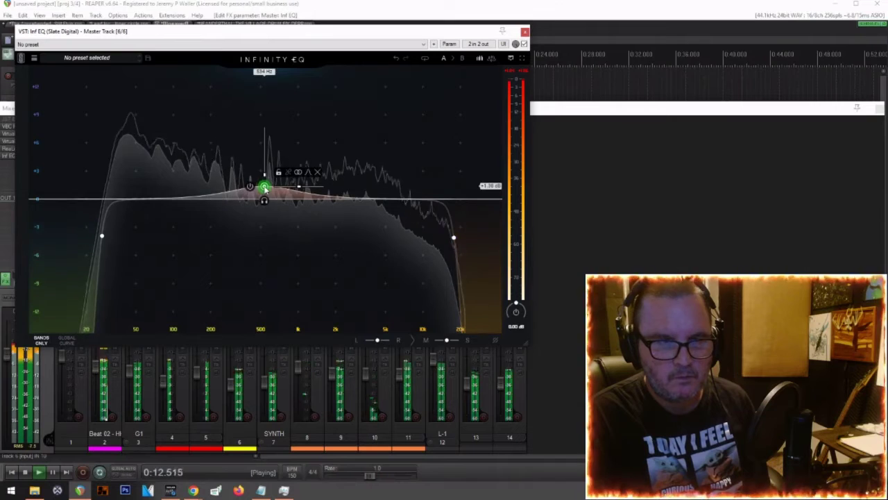
drag(266, 188, 299, 189)
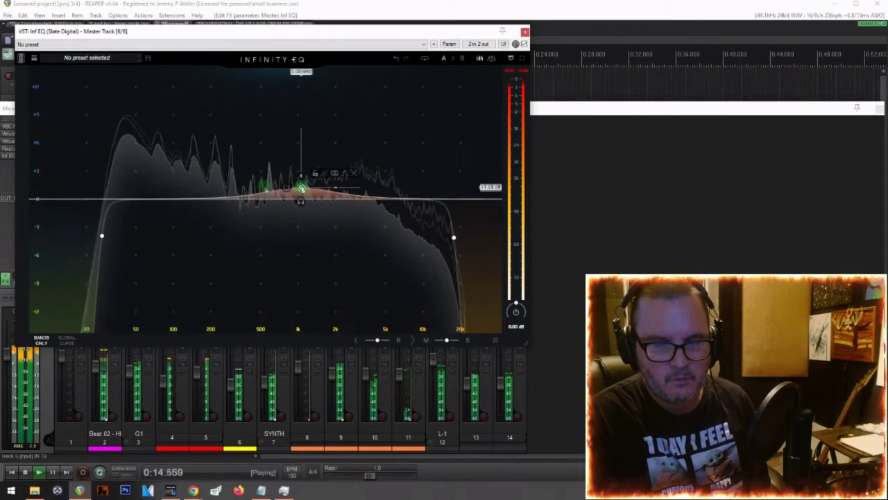
click(300, 202)
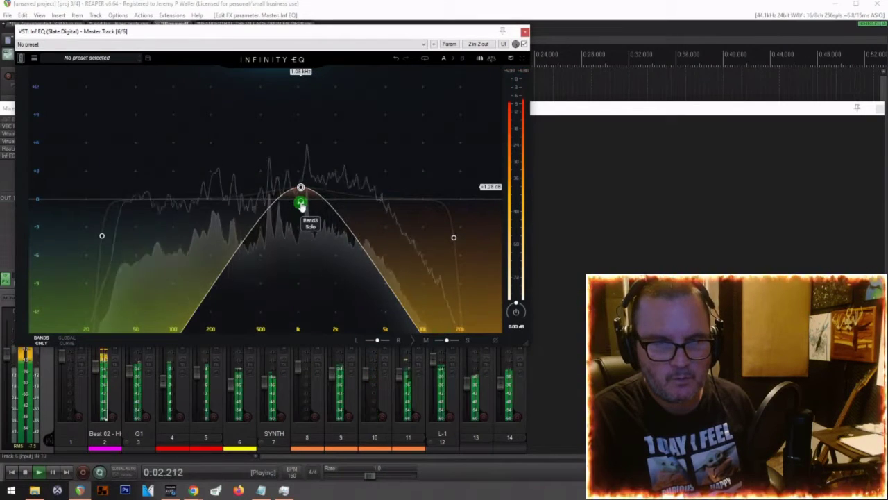
drag(301, 205, 303, 206)
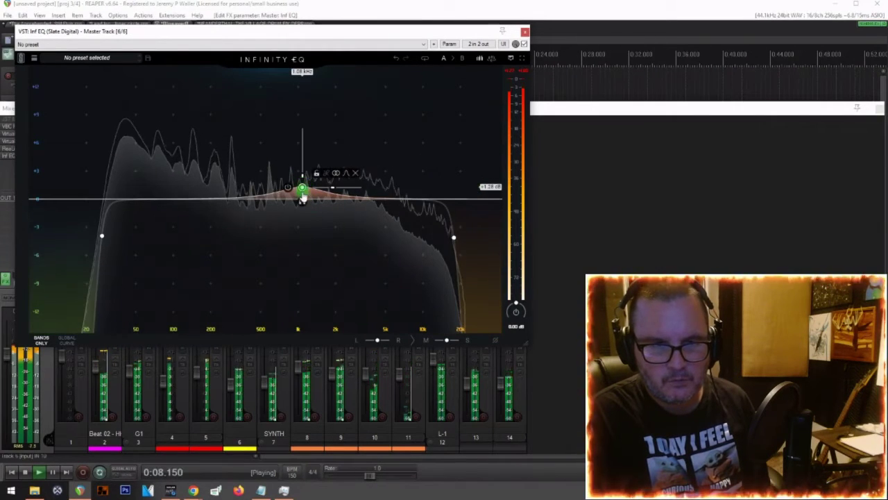
drag(302, 203, 303, 202)
click(524, 32)
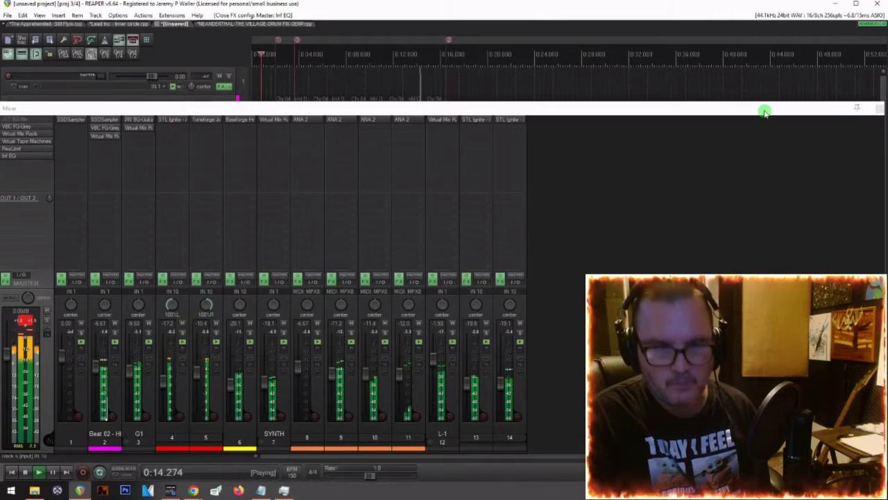
Step: Hide the mixer and check the processed mix in the monitoring Tonal Balance Control
key(ctrl+m)
click(868, 24)
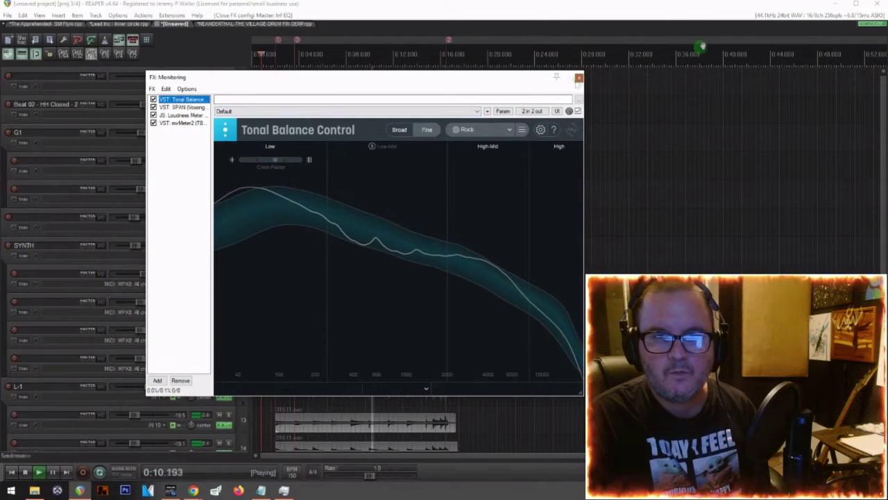
Step: Close the monitoring effects, bring the mixer back up and restart playback from the beginning
click(578, 79)
key(ctrl+m)
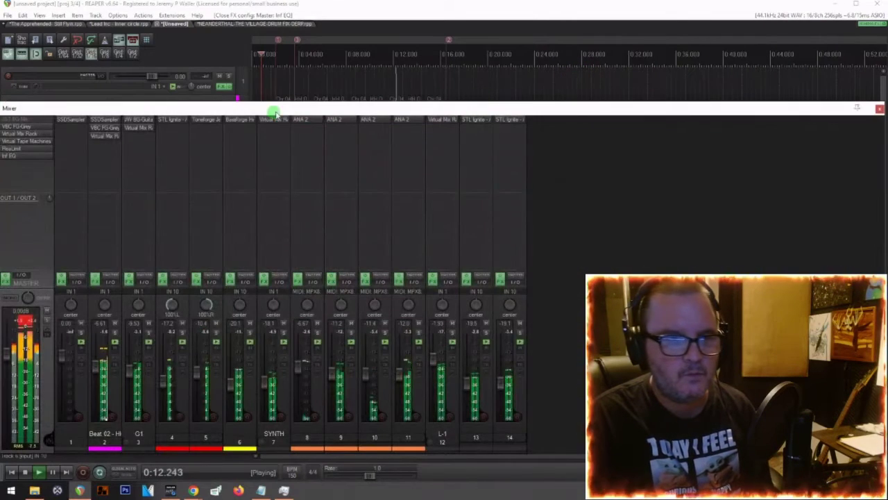
key(space)
key(space)
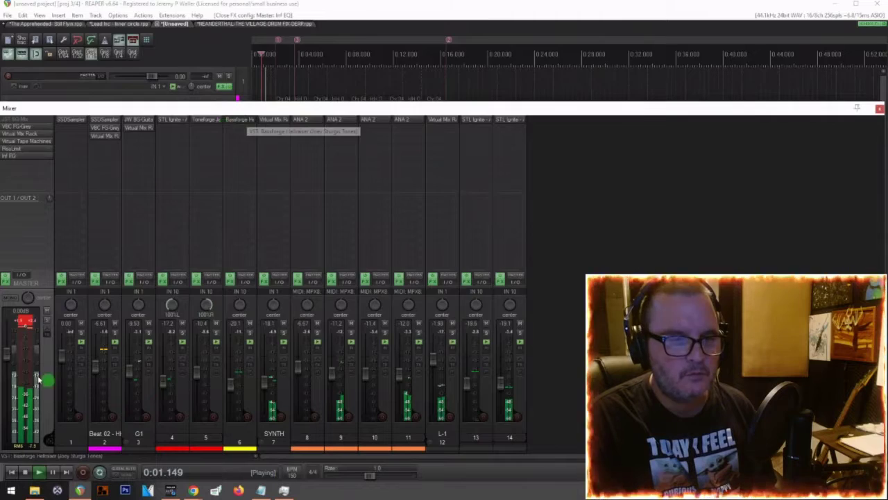
Step: Switch Bank A of the compressor in track 6's Bassforge Hellraiser to Comp mode and close the plugin
click(241, 120)
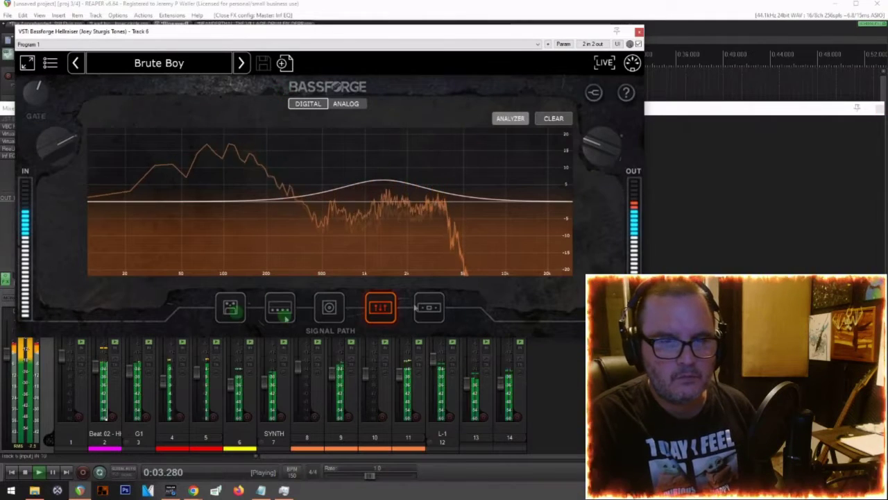
click(425, 306)
mouse_move(219, 214)
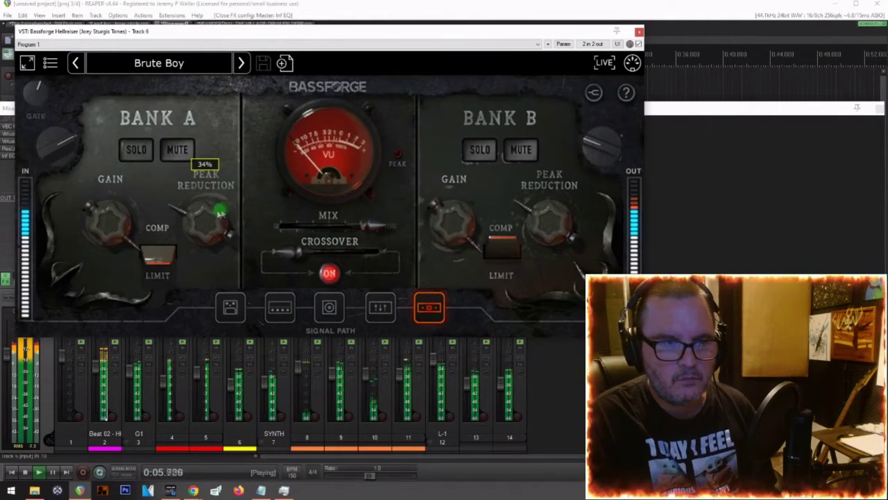
click(157, 250)
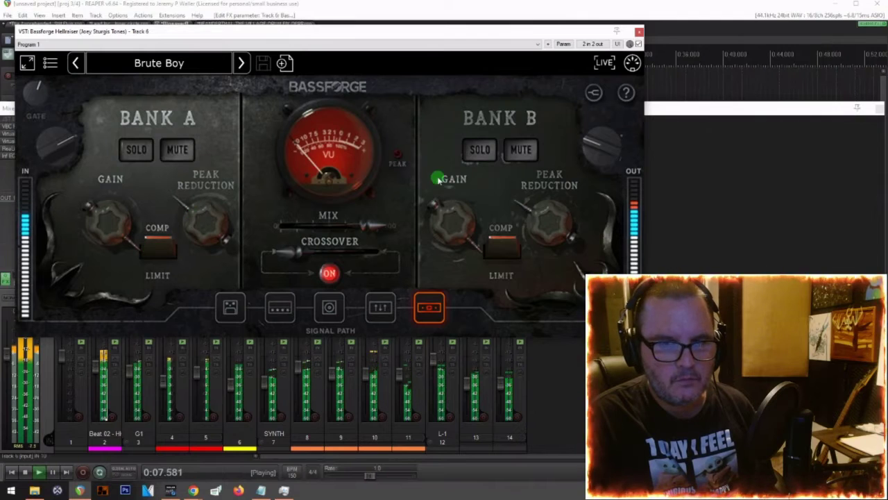
click(639, 31)
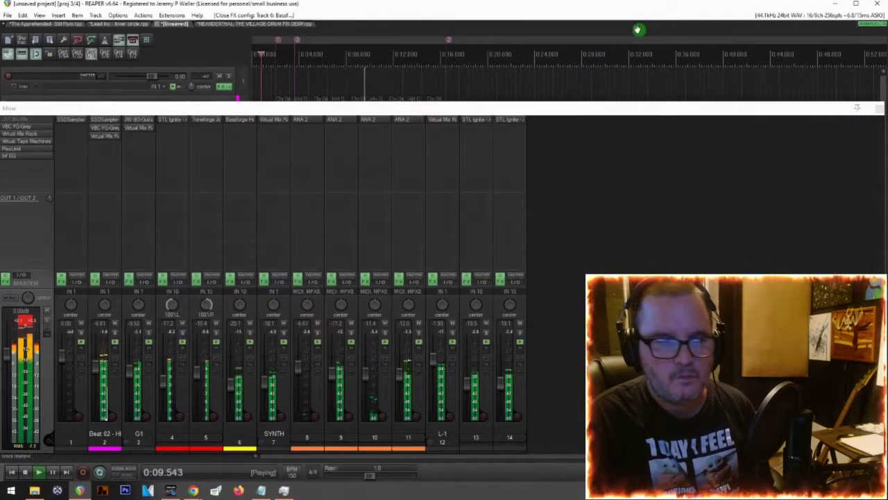
Step: Move Infinity EQ ahead of VBC FG-Grey in the master chain, check its curve, and resume playback
click(26, 307)
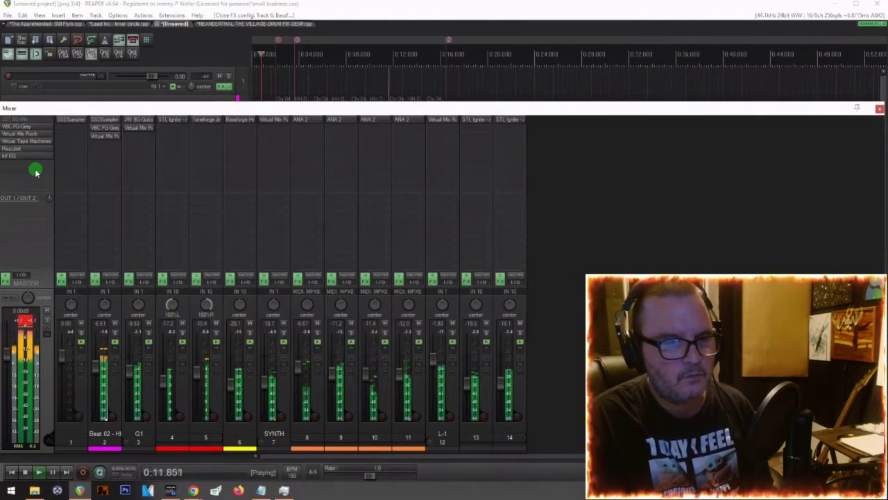
key(space)
click(10, 156)
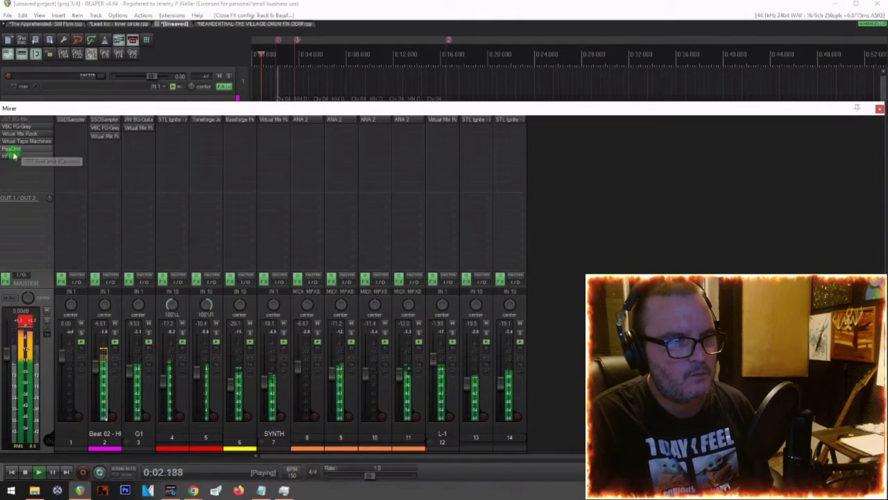
drag(15, 129, 16, 127)
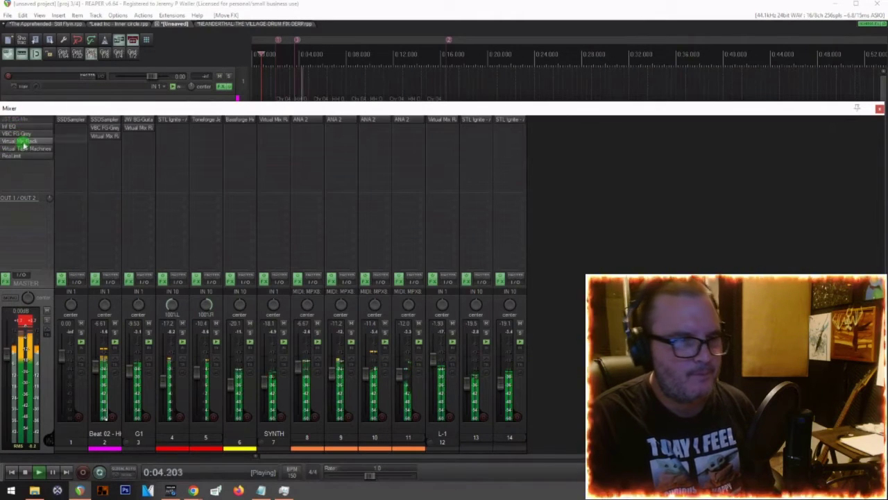
key(space)
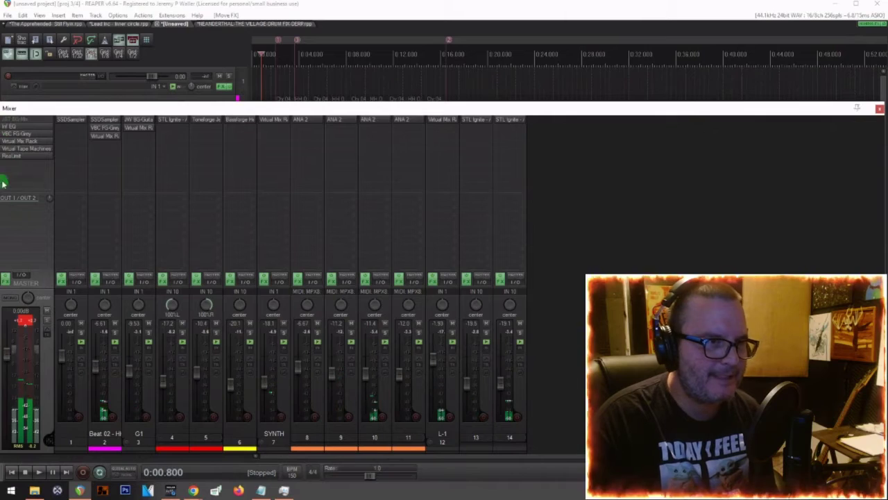
click(10, 128)
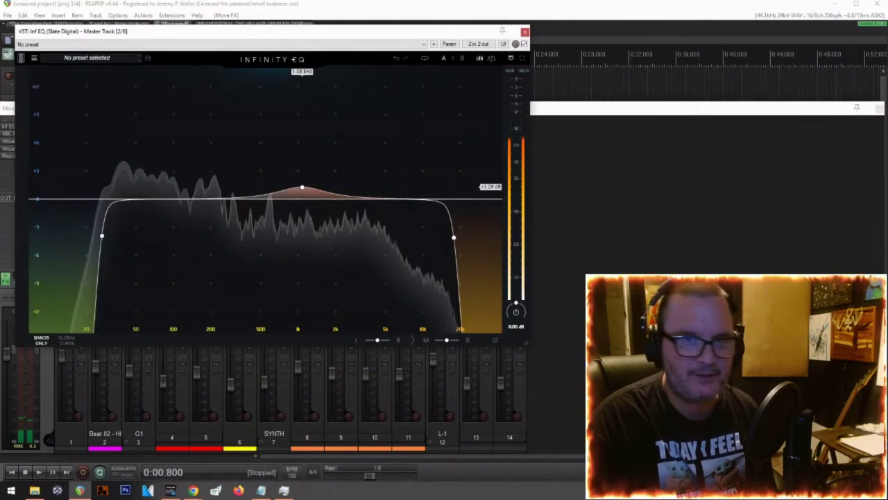
click(522, 33)
key(space)
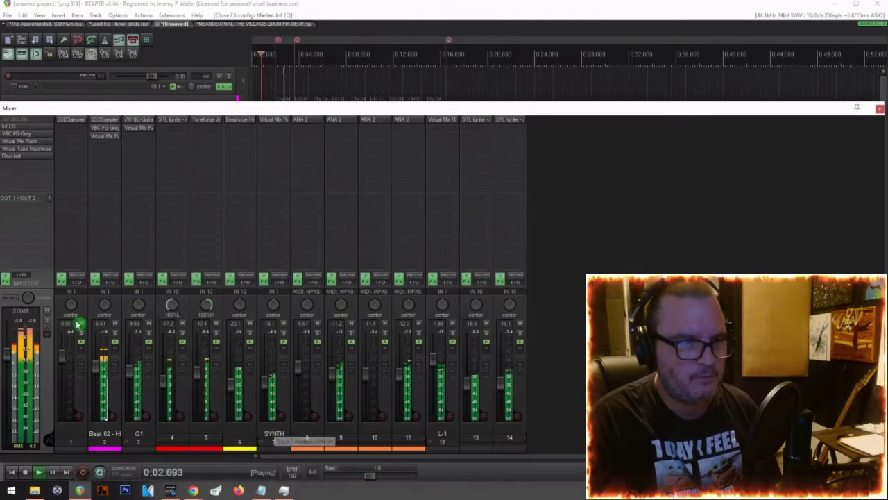
Step: Set the master ReaLimit threshold to -4 dB, and close the limiter and the mixer
click(15, 158)
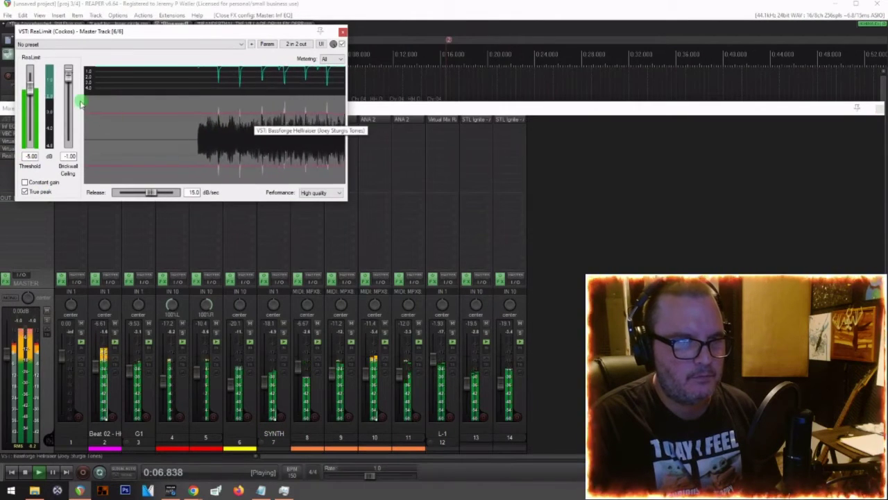
click(31, 156)
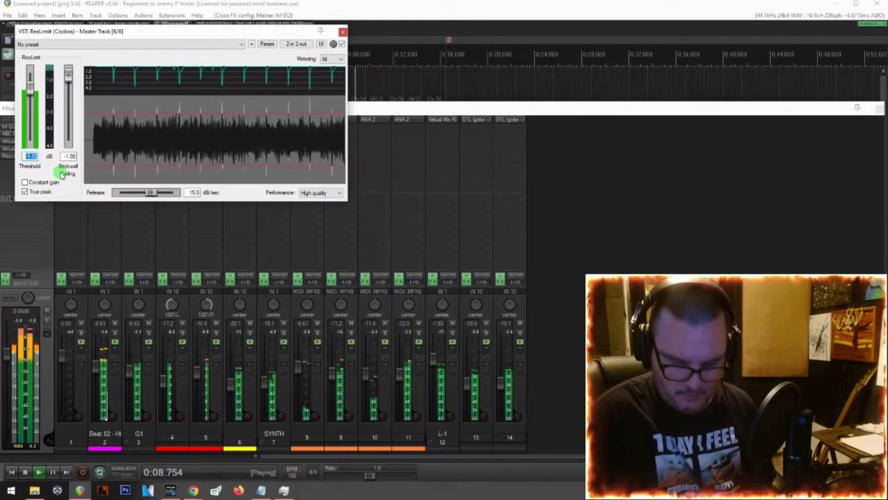
text(-4)
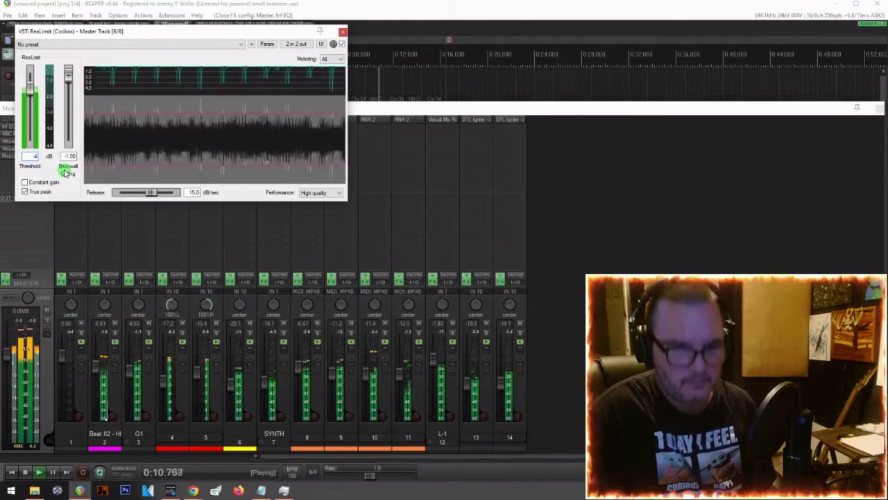
key(Return)
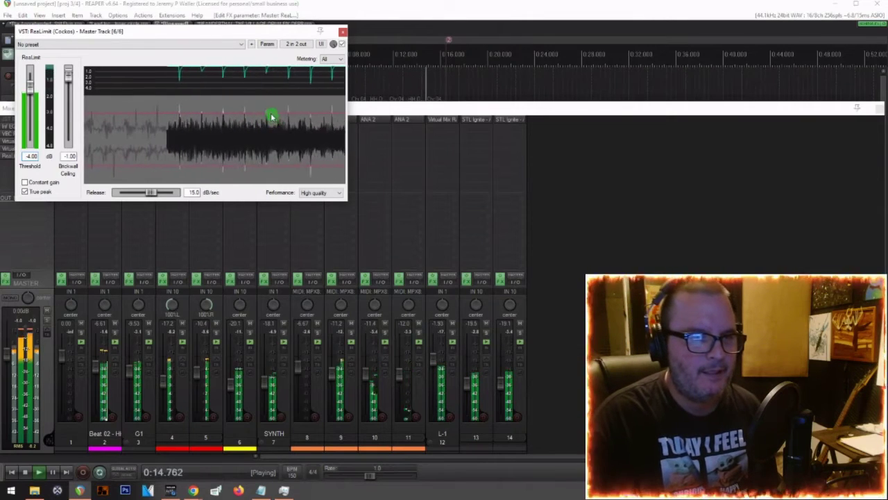
click(342, 31)
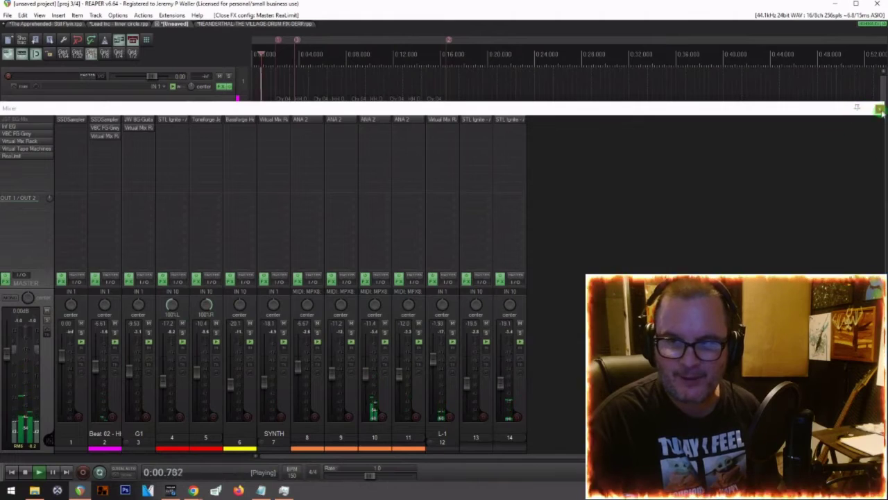
click(880, 109)
key(space)
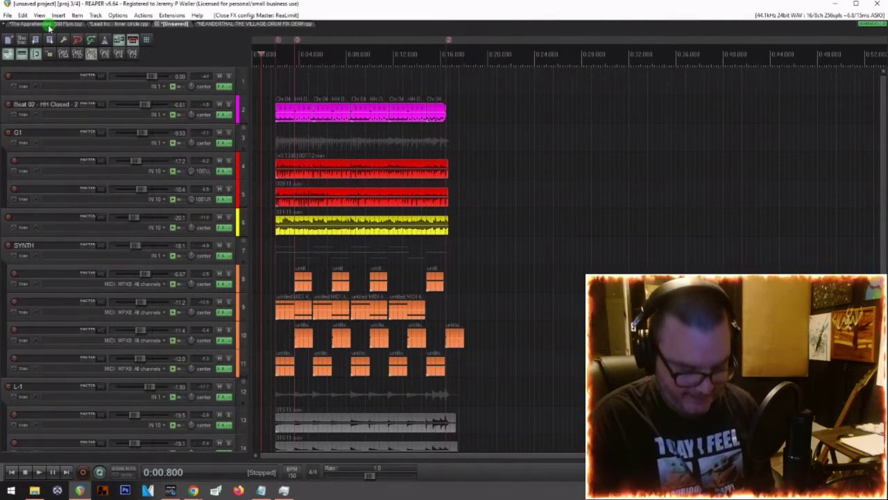
Step: Play the mix while watching the limiting in the master's ReaLimit, close the limiter and mixer, and stop playback
key(space)
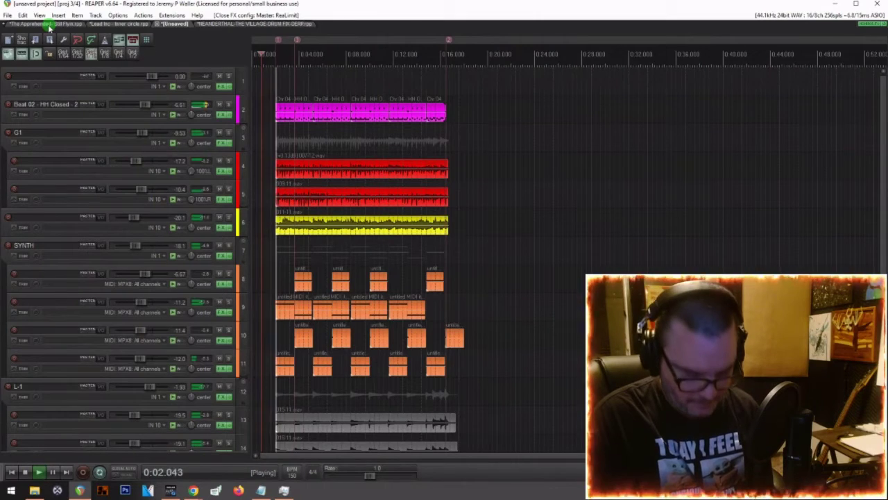
key(ctrl+m)
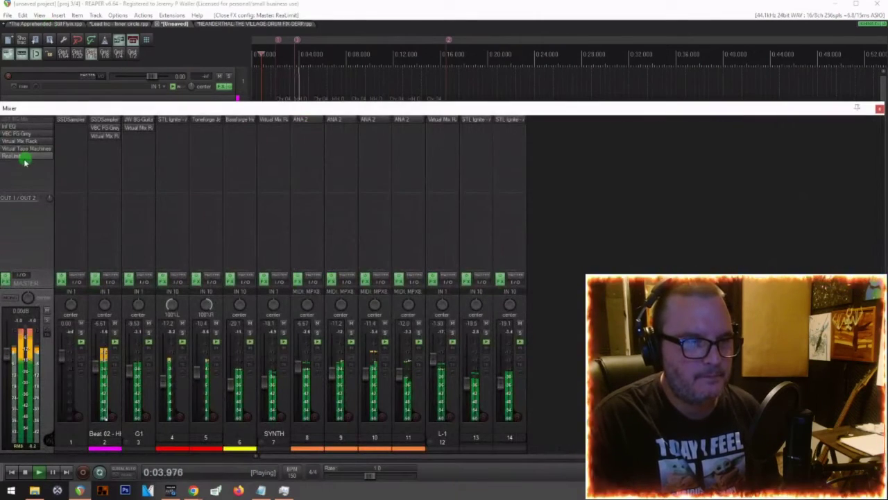
click(23, 157)
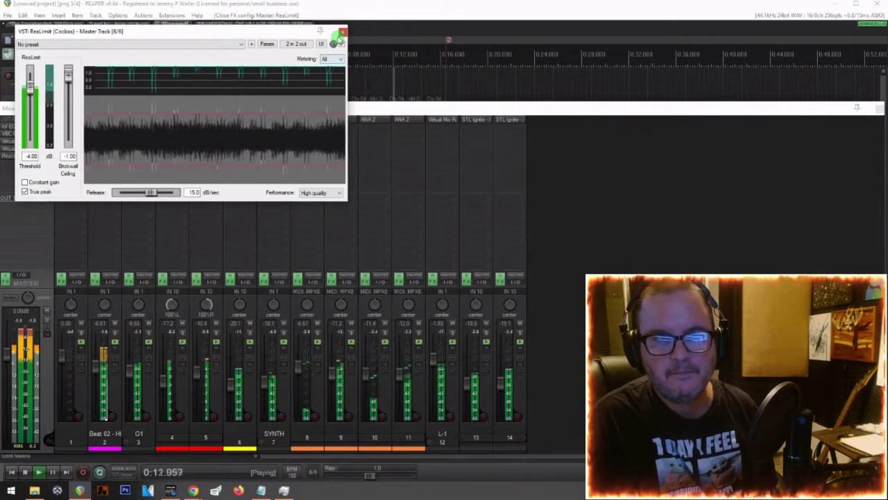
click(342, 33)
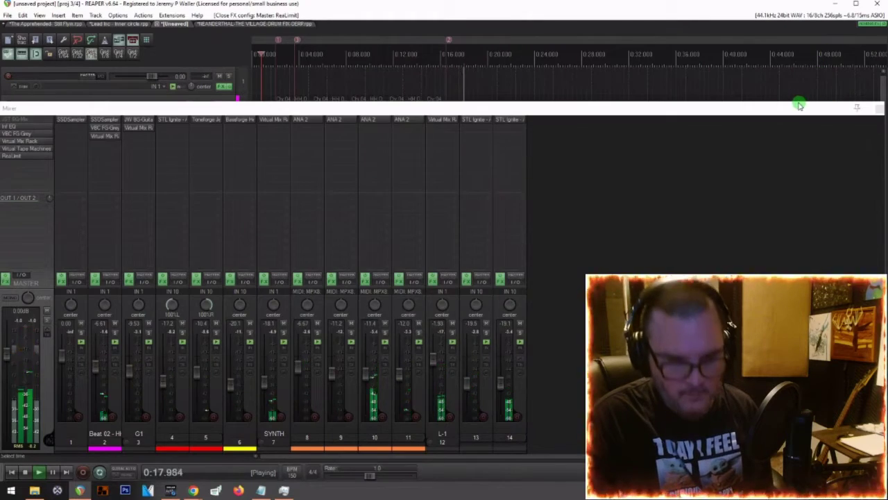
key(ctrl+m)
key(space)
Step: Place the play cursor at the song's start at 0:02.000 and audition the full mix through to its end
click(276, 268)
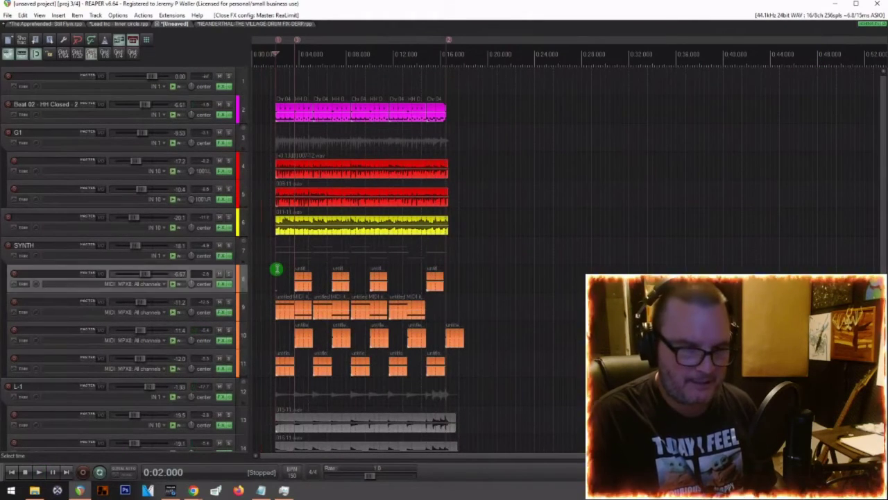
scroll(277, 268, down, 5)
key(space)
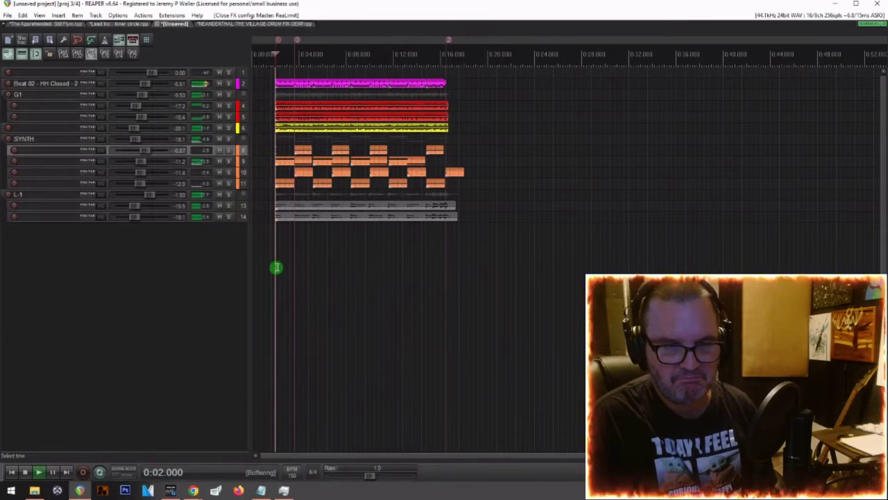
key(space)
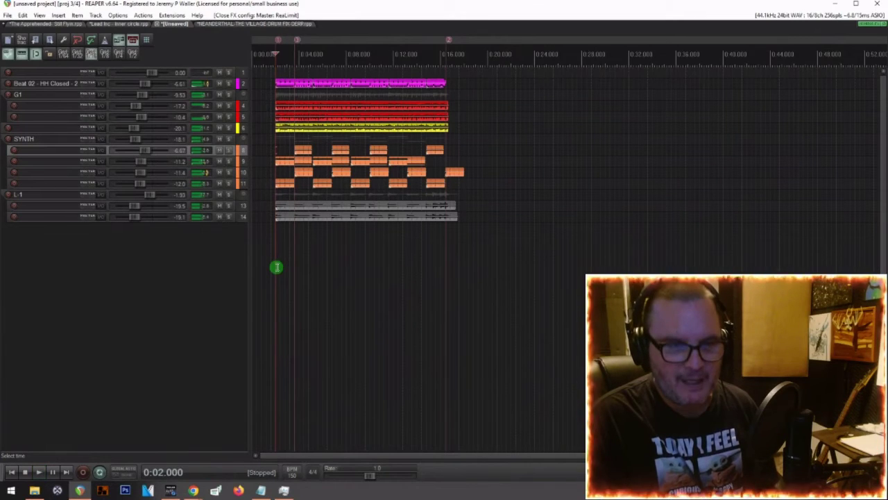
key(space)
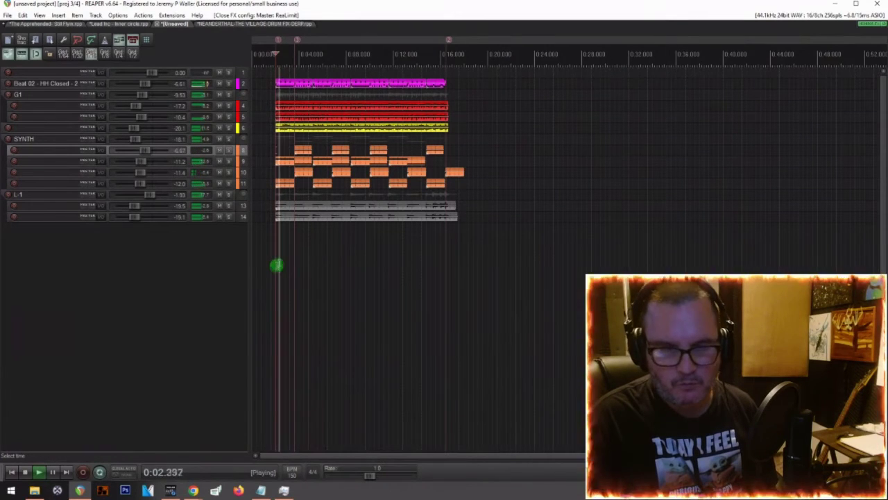
scroll(320, 261, down, 2)
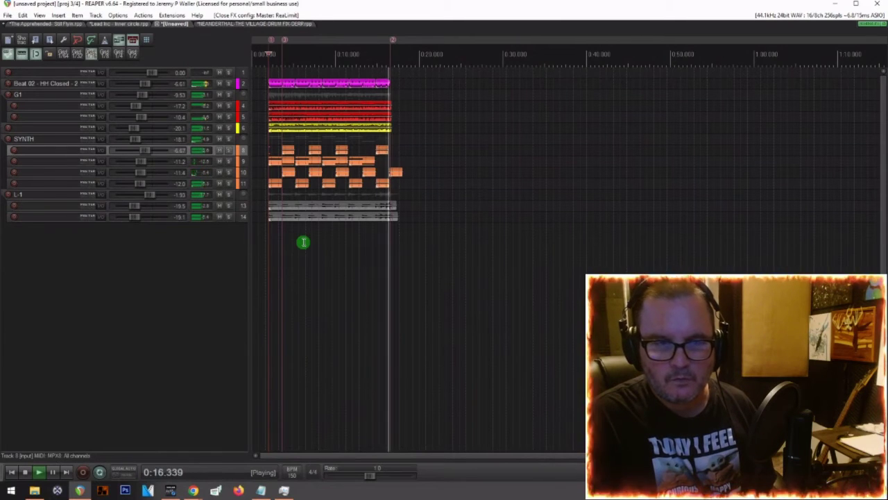
key(space)
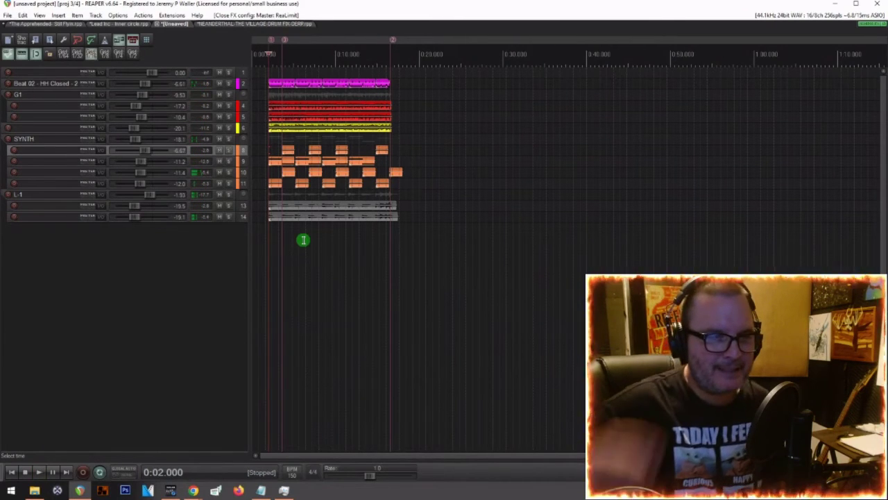